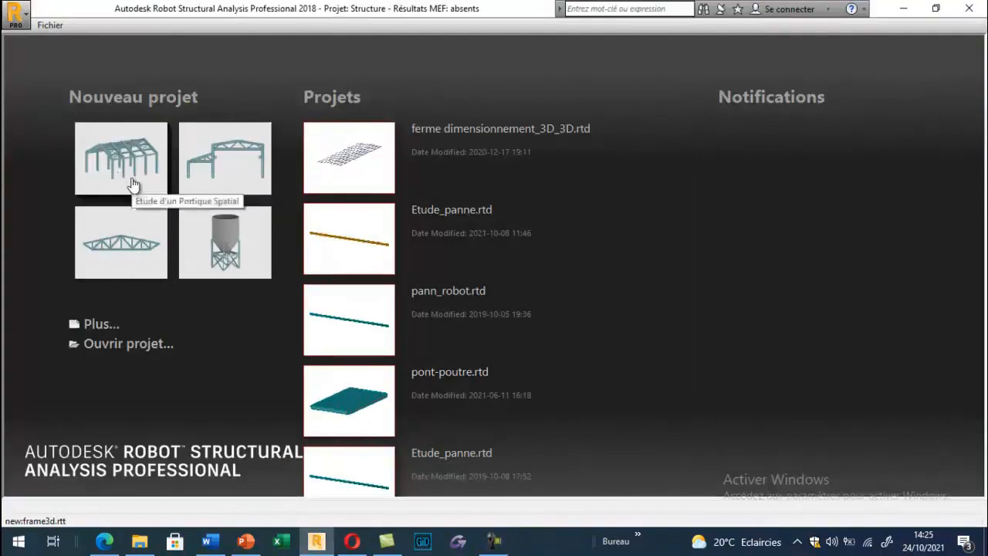
Start a spatial frame project and define X construction lines at 0 and 6 m
{"action": "left_click", "coordinate": [131, 177]}
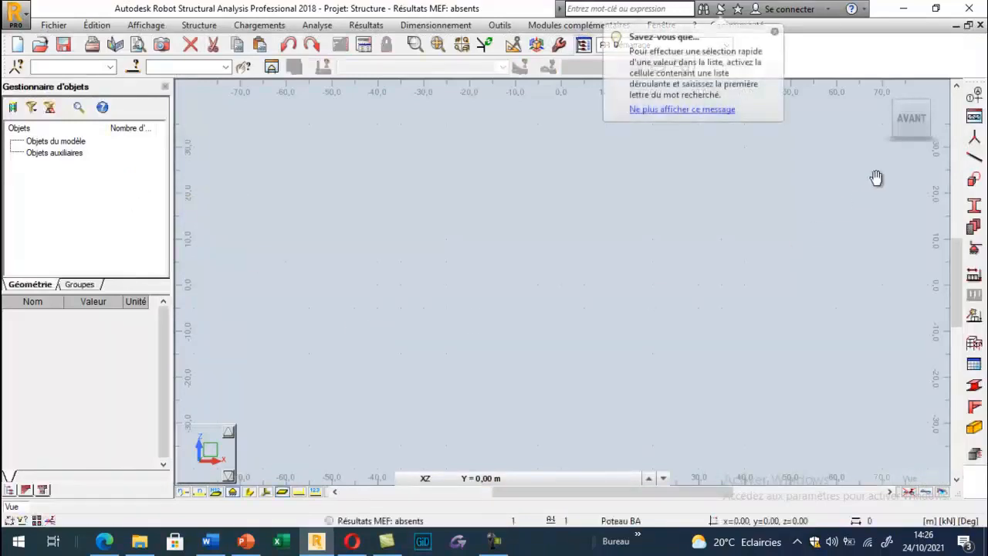
{"action": "left_click", "coordinate": [977, 94]}
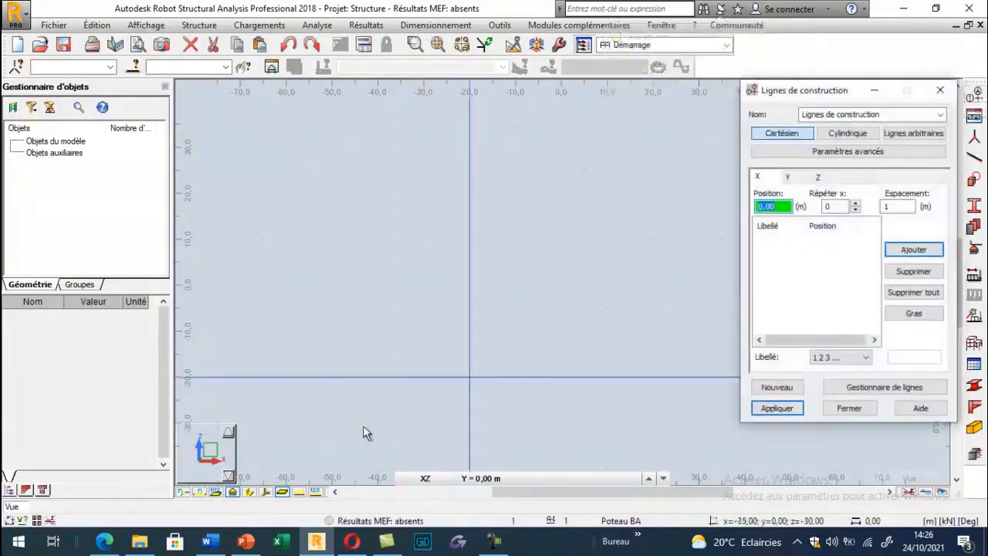
{"action": "left_click", "coordinate": [855, 203]}
{"action": "key", "text": "Tab"}
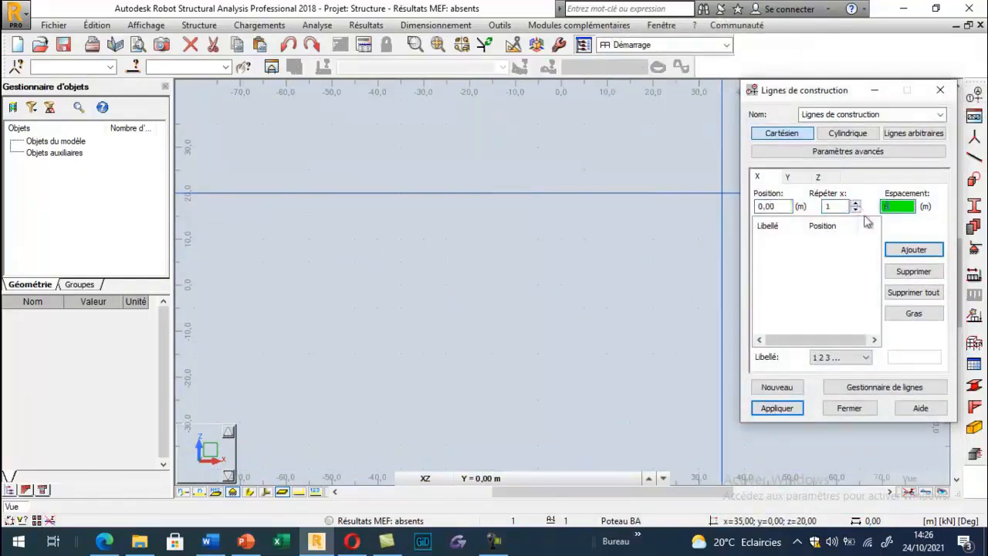
{"action": "left_click", "coordinate": [913, 249]}
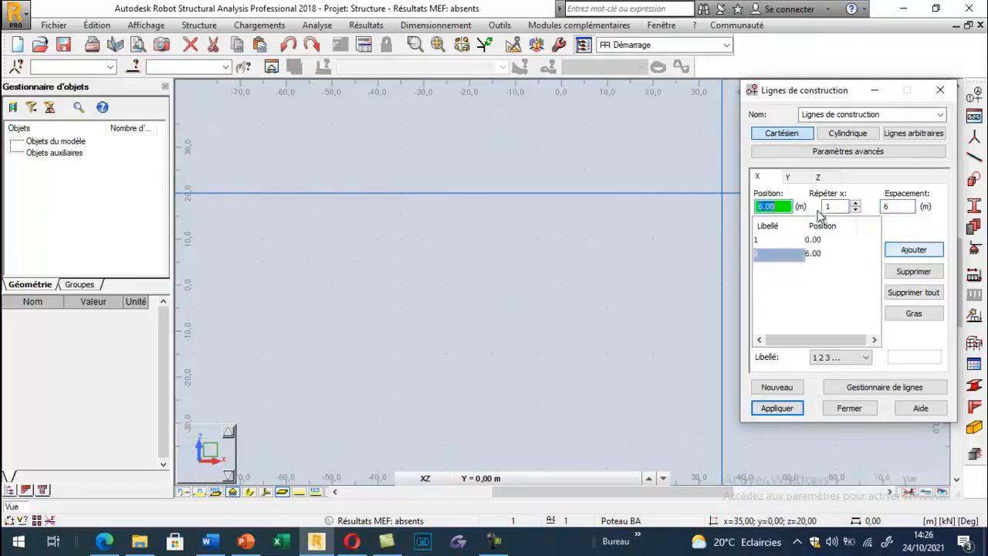
Add a Y and a Z construction line at position 0.00 m and apply the construction lines
{"action": "left_click", "coordinate": [789, 177]}
{"action": "left_click", "coordinate": [903, 251]}
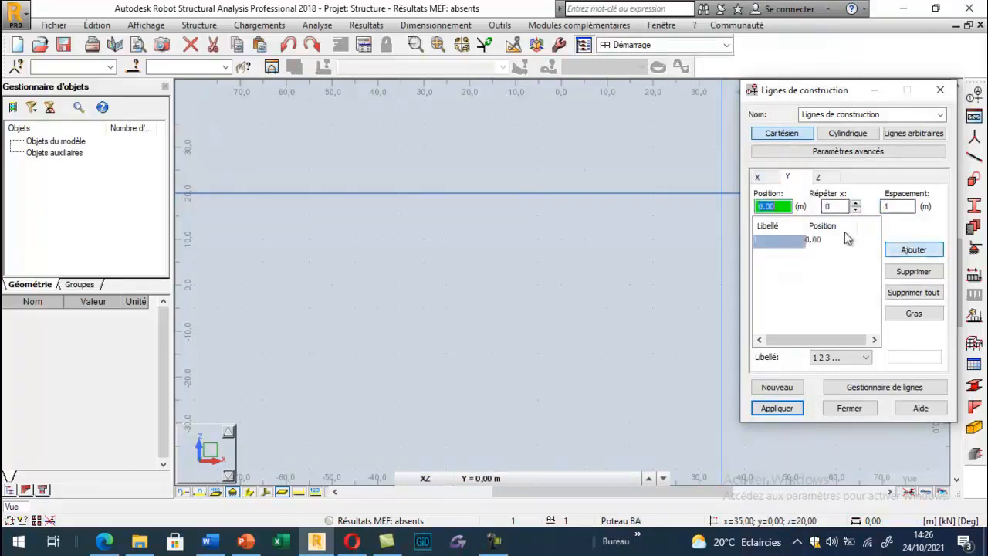
{"action": "left_click", "coordinate": [818, 177]}
{"action": "left_click", "coordinate": [894, 256]}
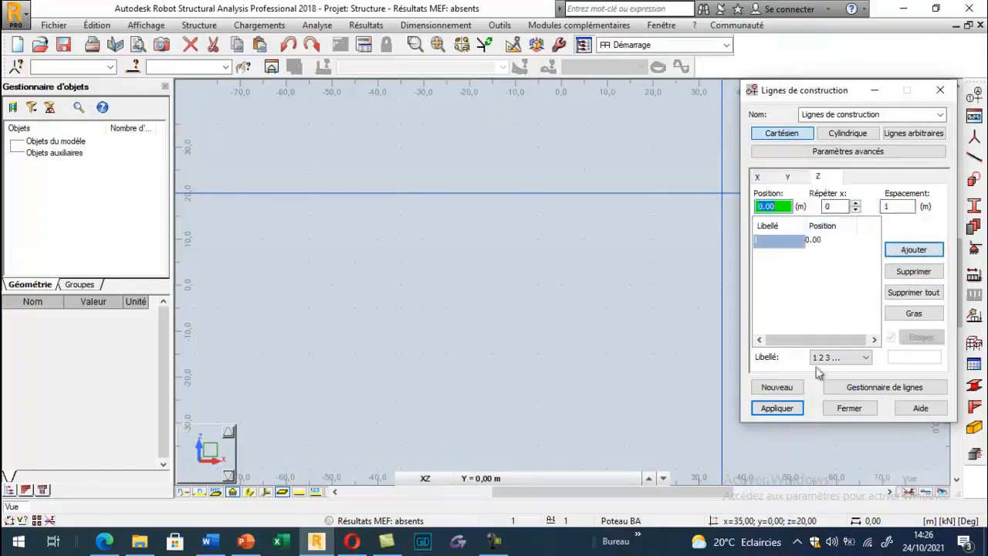
{"action": "left_click", "coordinate": [776, 408]}
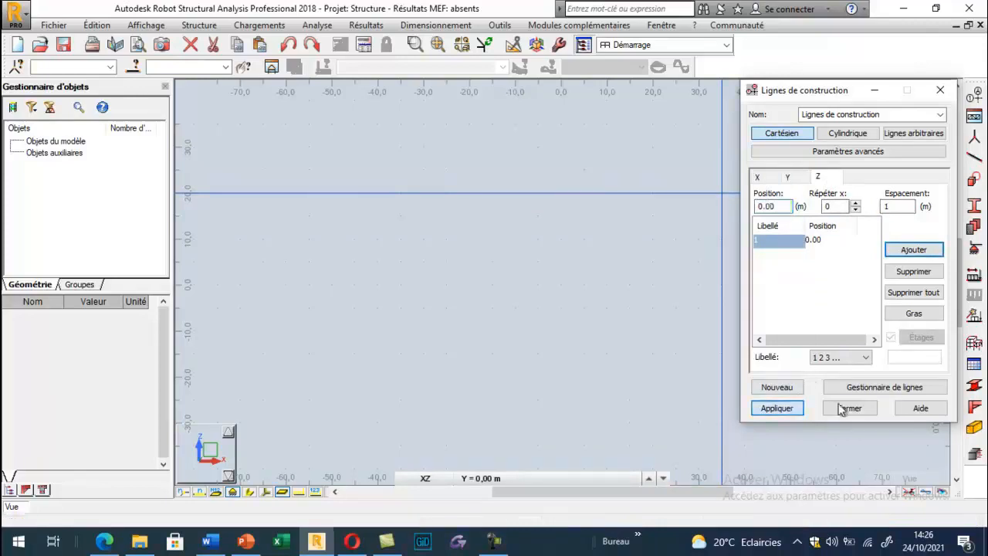
{"action": "left_click", "coordinate": [849, 407]}
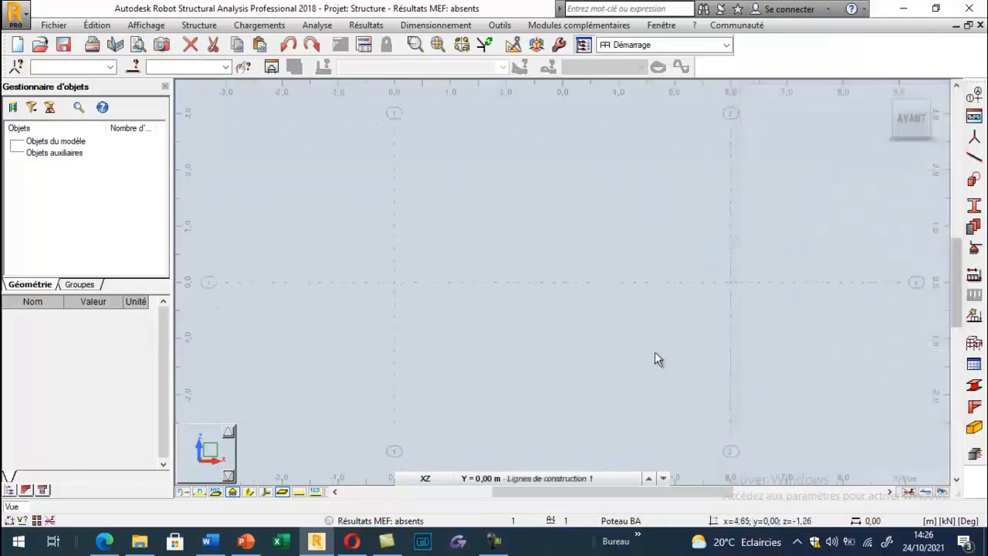
Draw a bar with section IPE 120 along the X axis from 0,00; 0,00; 0,00 to the construction line at 6 m
{"action": "left_click", "coordinate": [974, 157]}
{"action": "left_click_drag", "start_coordinate": [611, 87], "coordinate": [199, 52]}
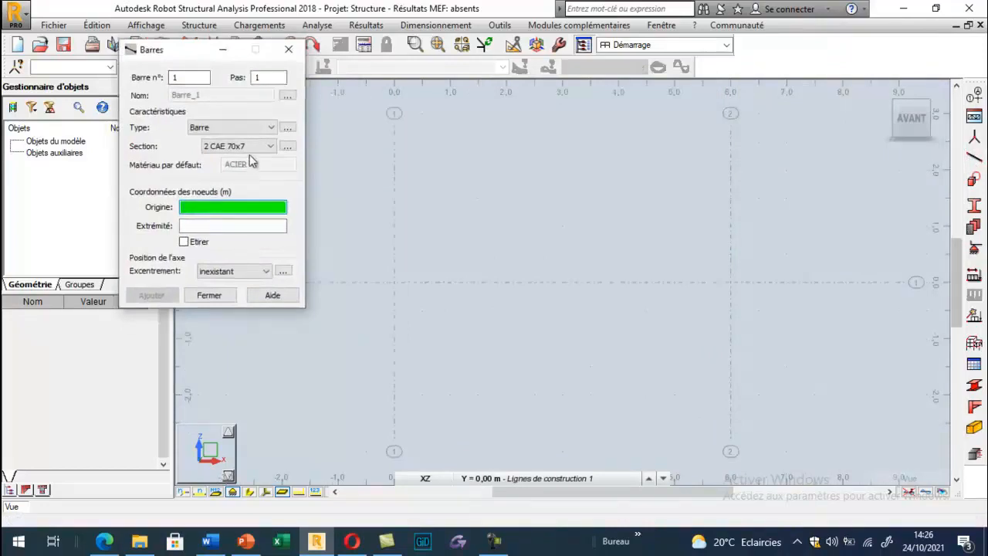
{"action": "left_click", "coordinate": [270, 147]}
{"action": "left_click", "coordinate": [245, 224]}
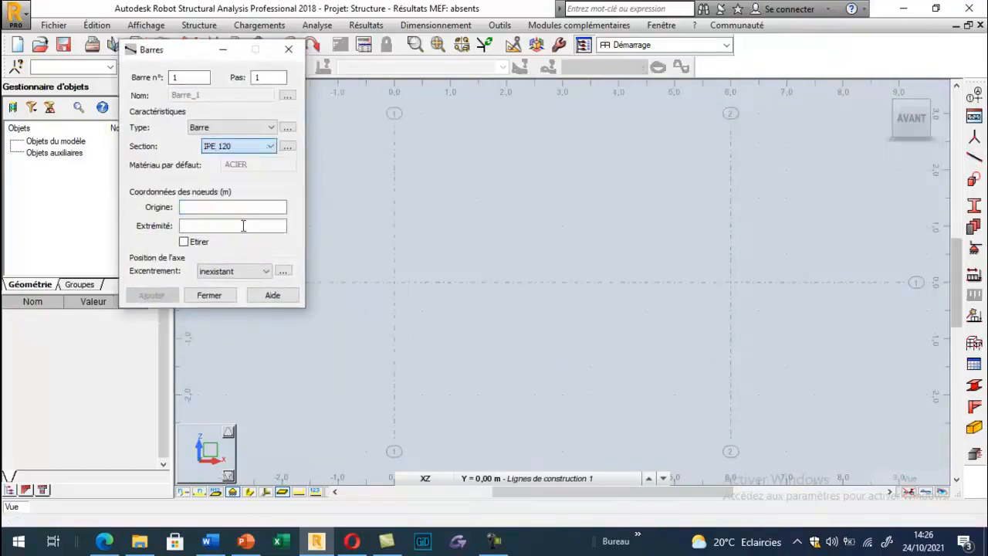
{"action": "left_click", "coordinate": [287, 146]}
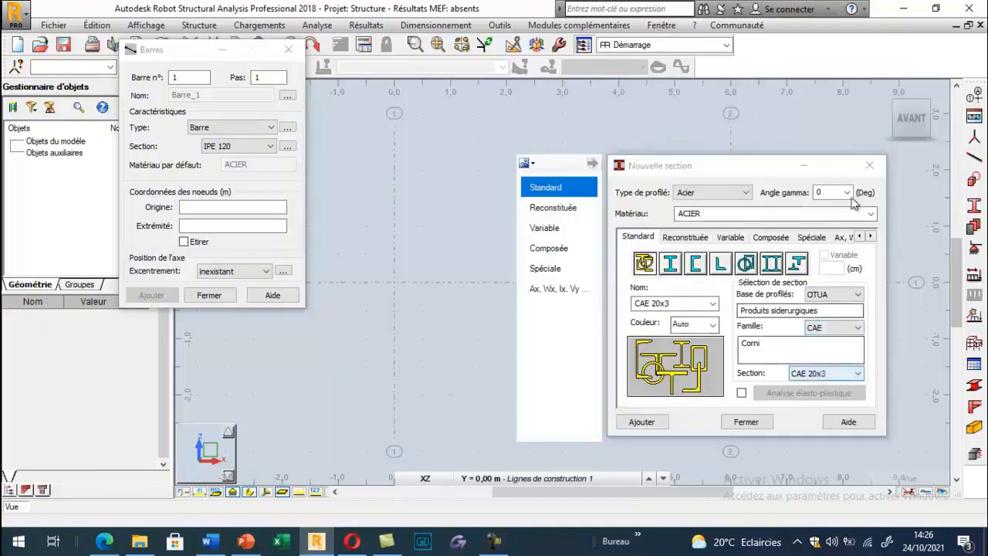
{"action": "left_click", "coordinate": [869, 165]}
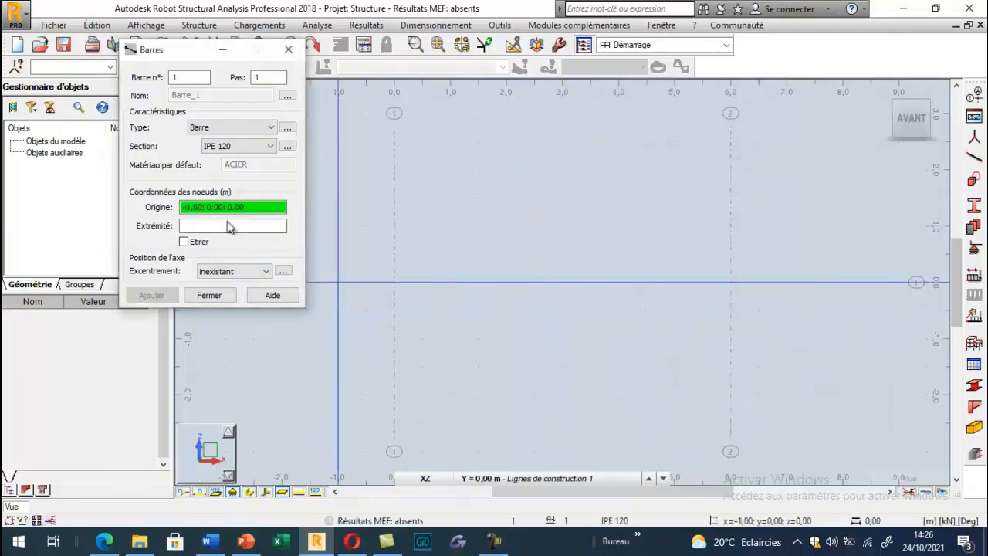
{"action": "left_click", "coordinate": [394, 282]}
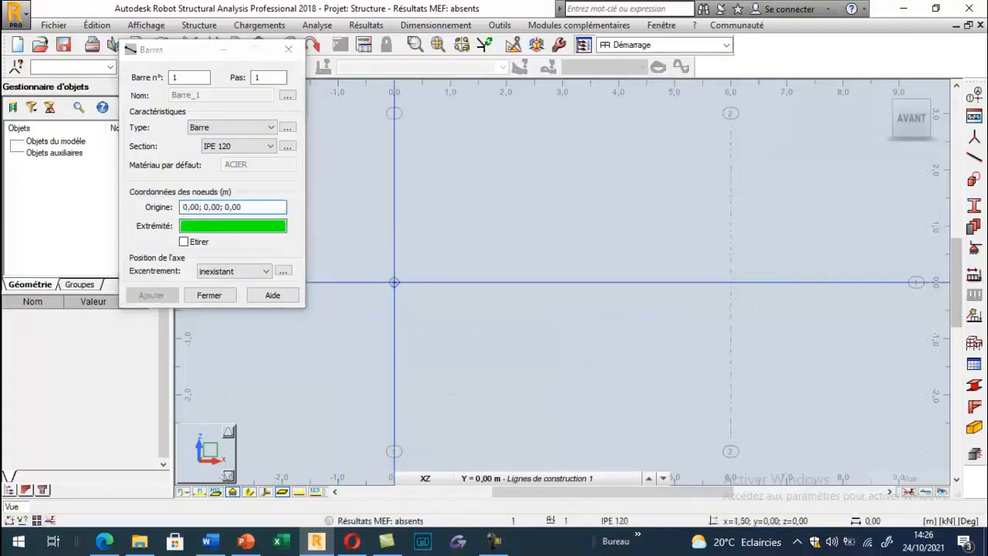
{"action": "left_click", "coordinate": [730, 282]}
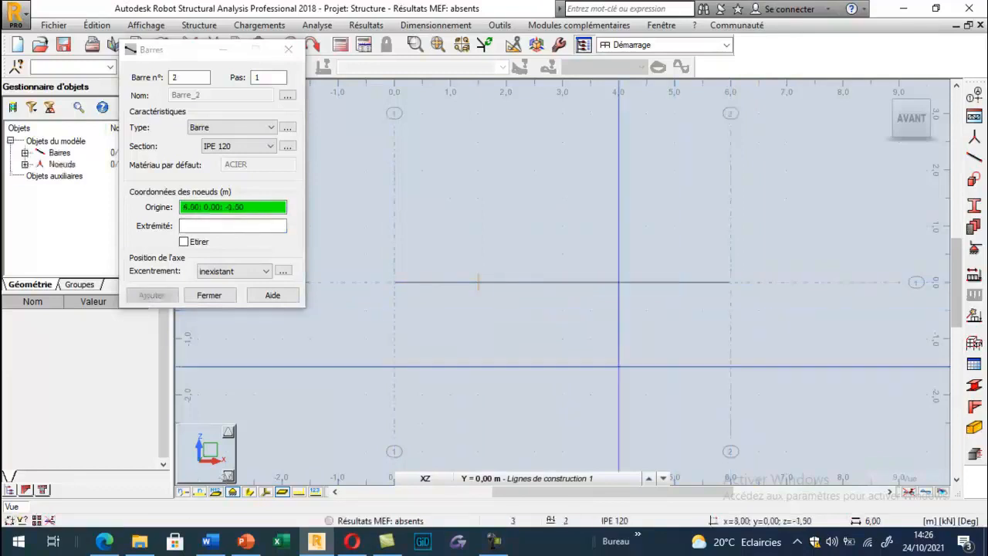
{"action": "left_click", "coordinate": [209, 295]}
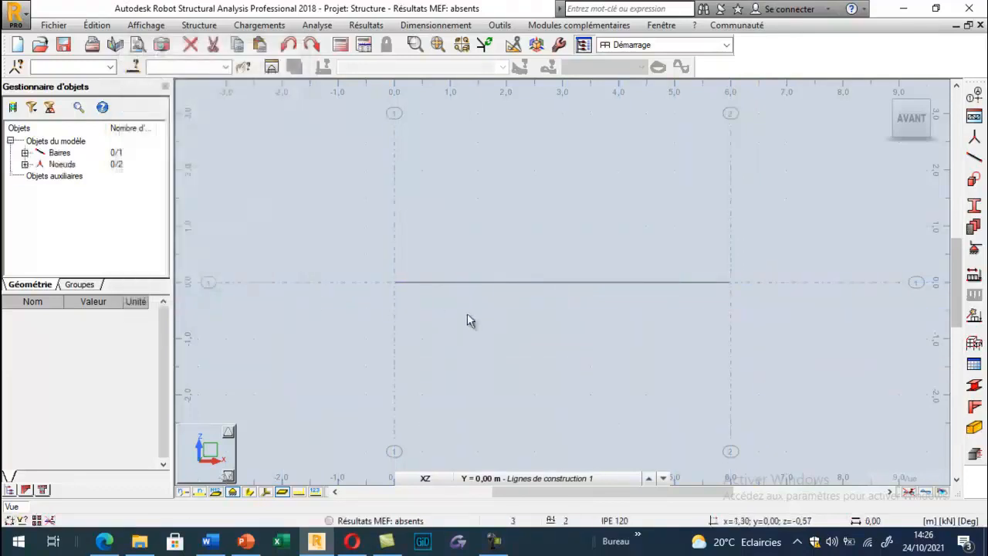
Display the bar's section shape and switch to a 3D view of the whole beam
{"action": "left_click", "coordinate": [10, 520]}
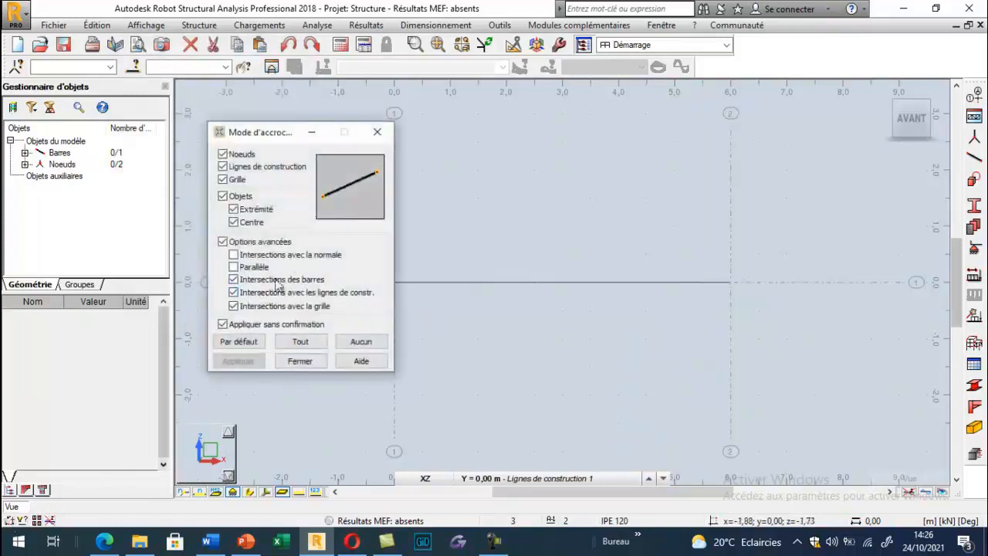
{"action": "left_click", "coordinate": [378, 132]}
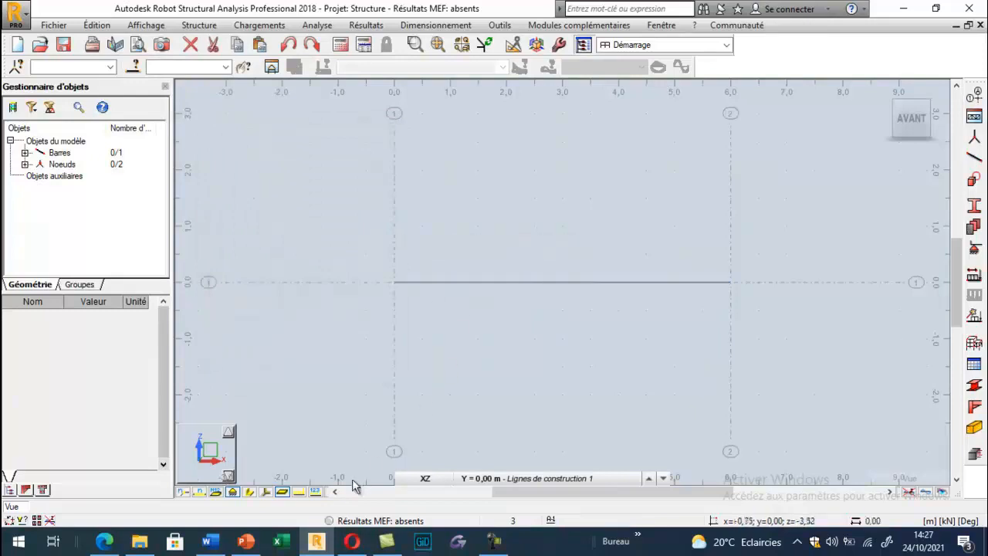
{"action": "left_click", "coordinate": [251, 492]}
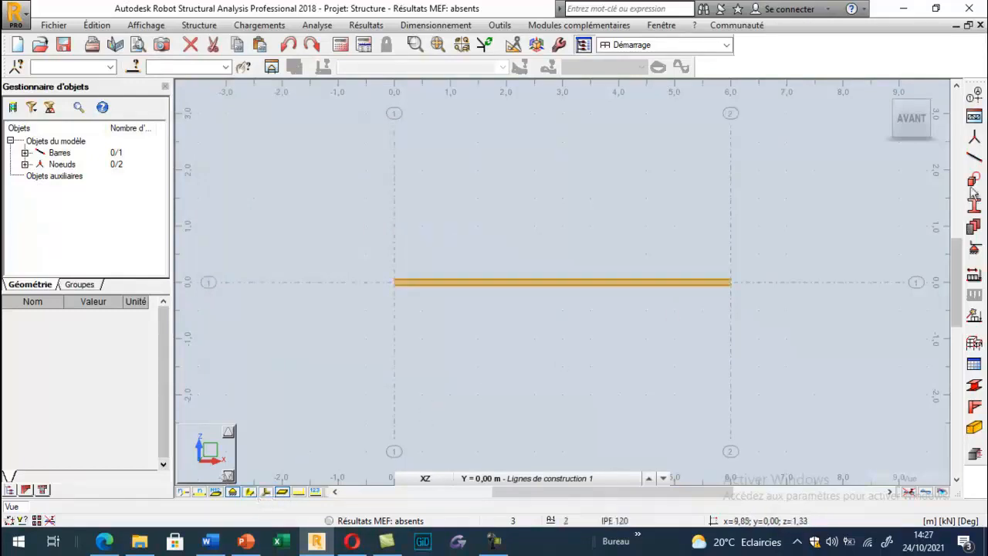
{"action": "left_click", "coordinate": [884, 92]}
{"action": "scroll", "coordinate": [824, 273], "scroll_direction": "up", "scroll_amount": 10}
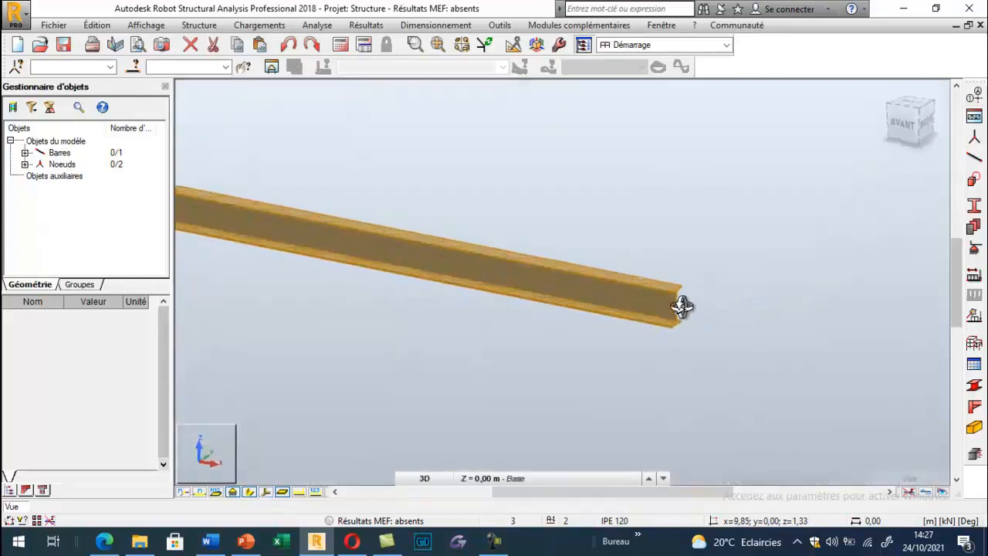
{"action": "scroll", "coordinate": [767, 269], "scroll_direction": "down", "scroll_amount": 6}
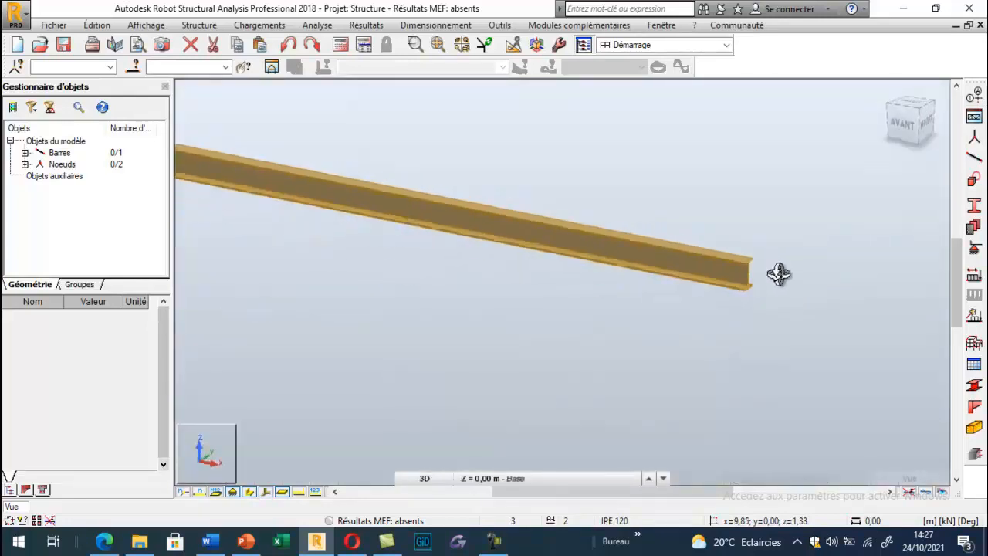
{"action": "scroll", "coordinate": [790, 286], "scroll_direction": "down", "scroll_amount": 2}
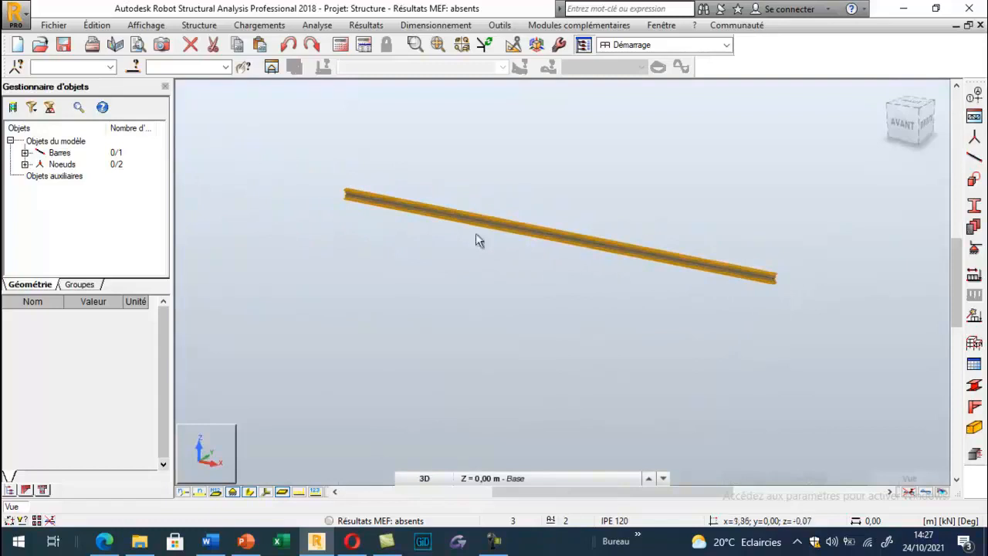
{"action": "scroll", "coordinate": [364, 243], "scroll_direction": "down", "scroll_amount": 2}
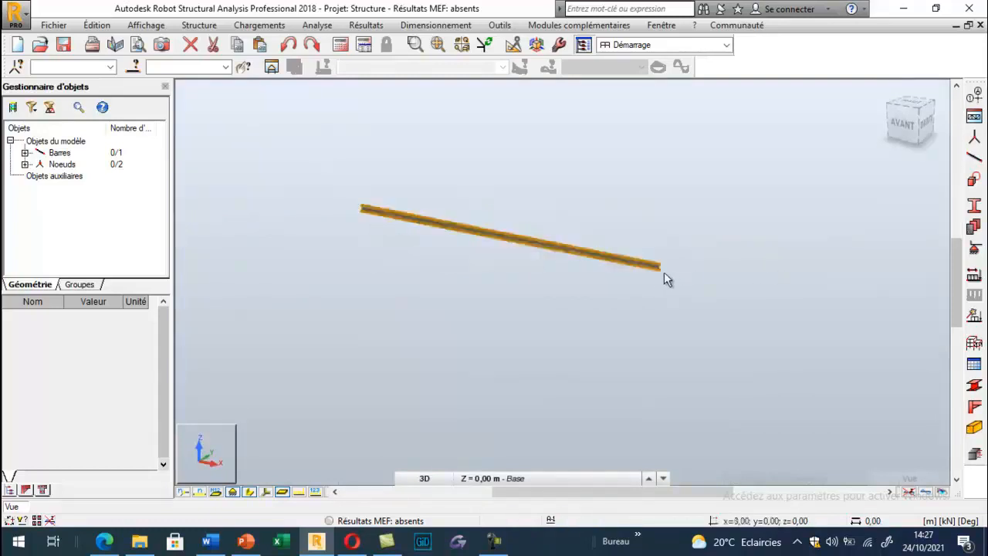
Assign Rotule supports to both end nodes of the beam
{"action": "left_click", "coordinate": [973, 274]}
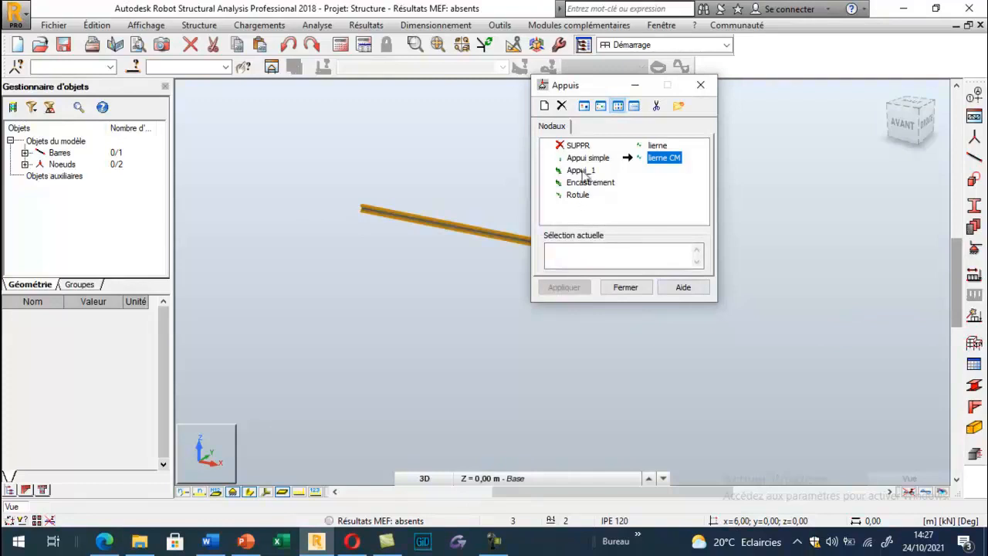
{"action": "left_click", "coordinate": [579, 195]}
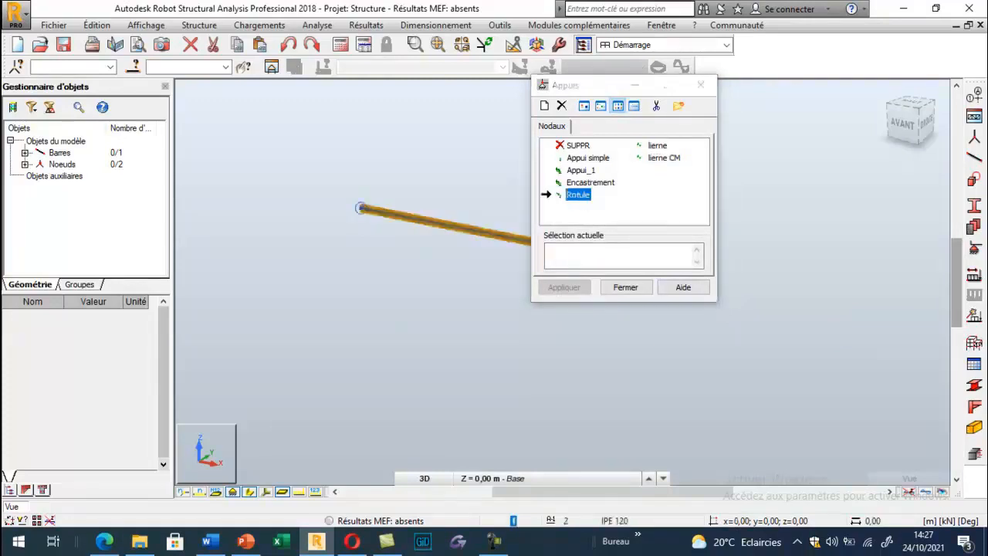
{"action": "left_click_drag", "start_coordinate": [562, 90], "coordinate": [854, 195]}
{"action": "left_click", "coordinate": [658, 268]}
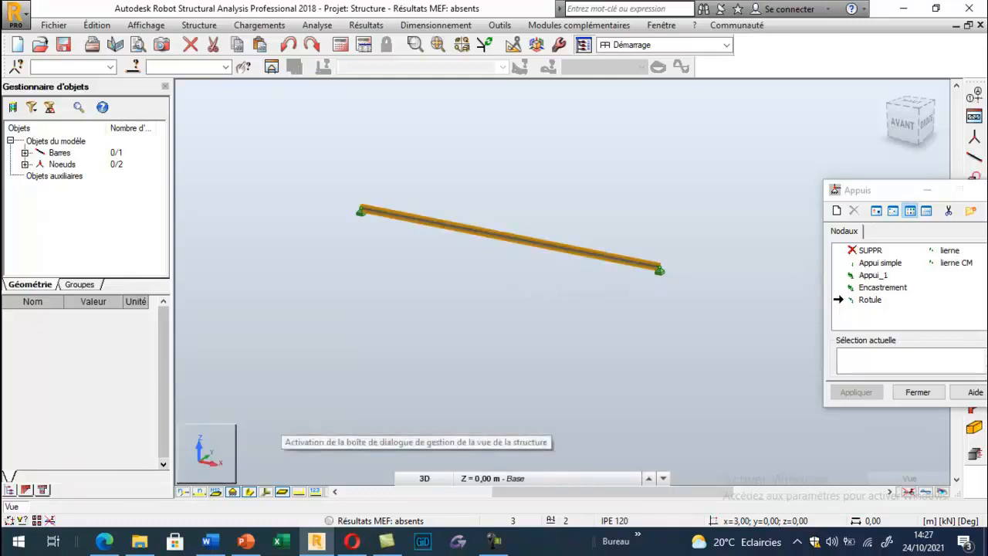
{"action": "left_click_drag", "start_coordinate": [890, 193], "coordinate": [785, 208]}
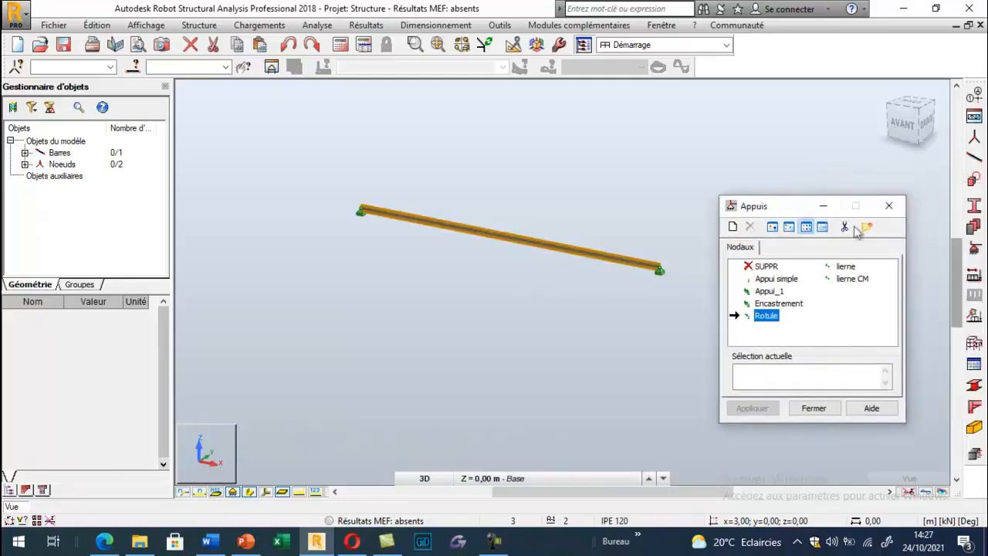
{"action": "left_click", "coordinate": [890, 206]}
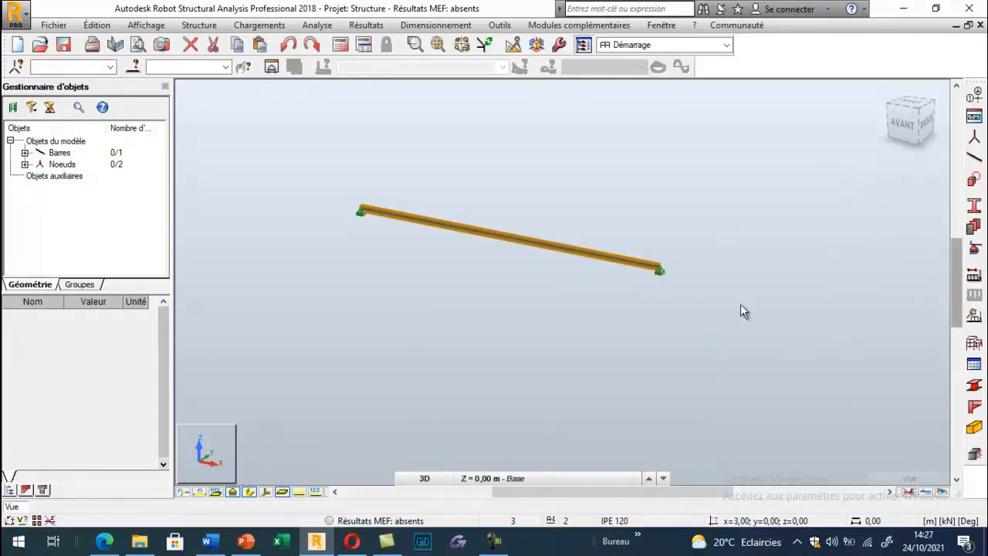
Divide the beam into 2 segments, generating the node without splitting the bar
{"action": "left_click", "coordinate": [530, 239]}
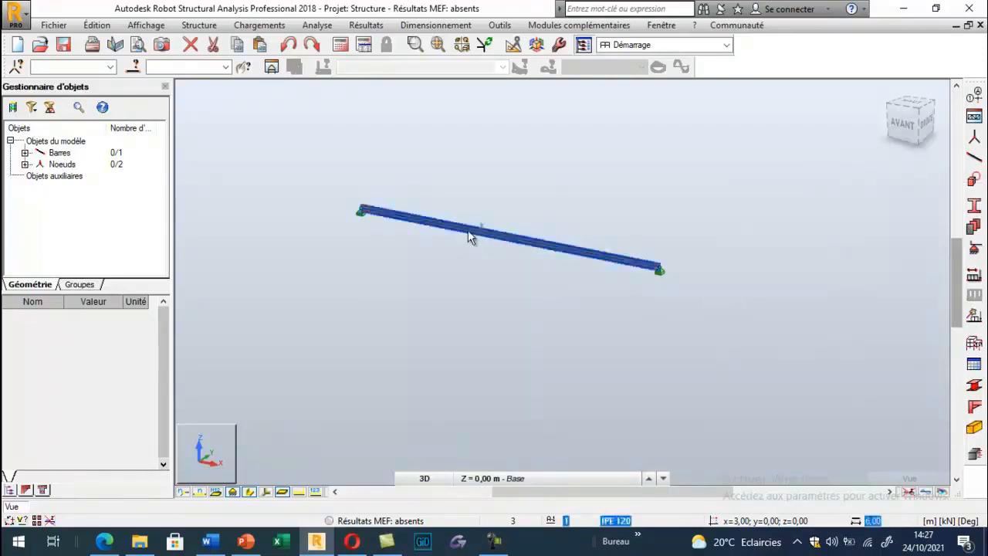
{"action": "left_click", "coordinate": [85, 25]}
{"action": "left_click", "coordinate": [251, 270]}
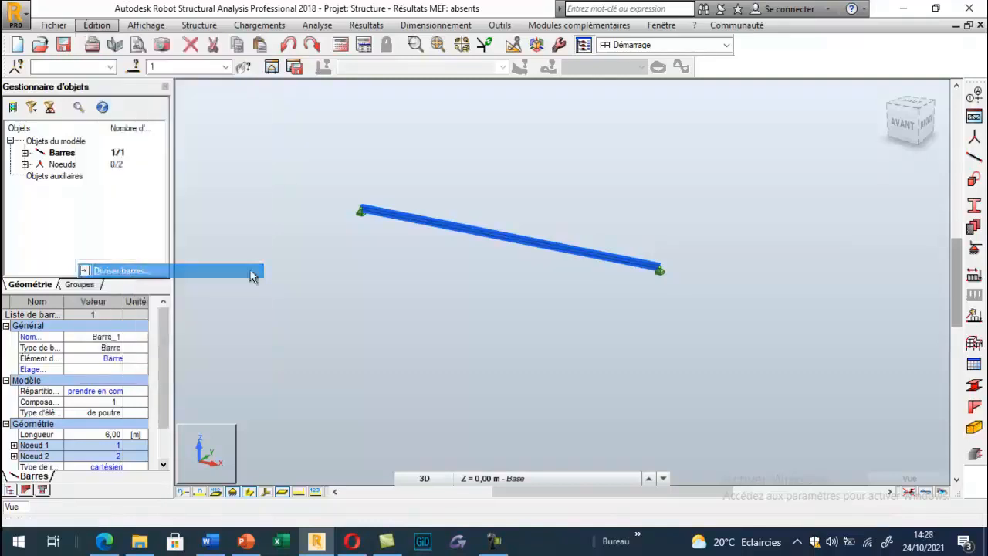
{"action": "left_click", "coordinate": [803, 275]}
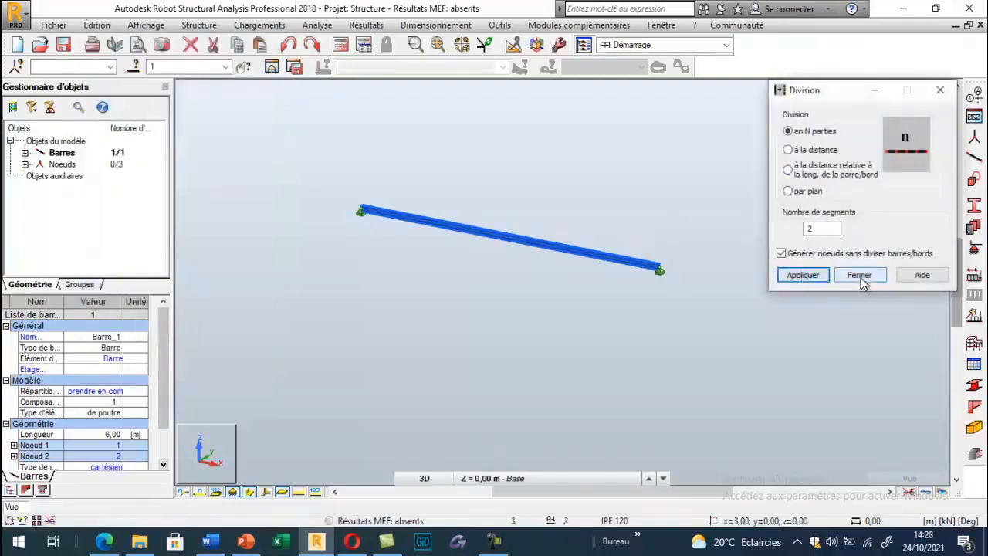
{"action": "left_click", "coordinate": [859, 274]}
{"action": "left_click", "coordinate": [486, 300]}
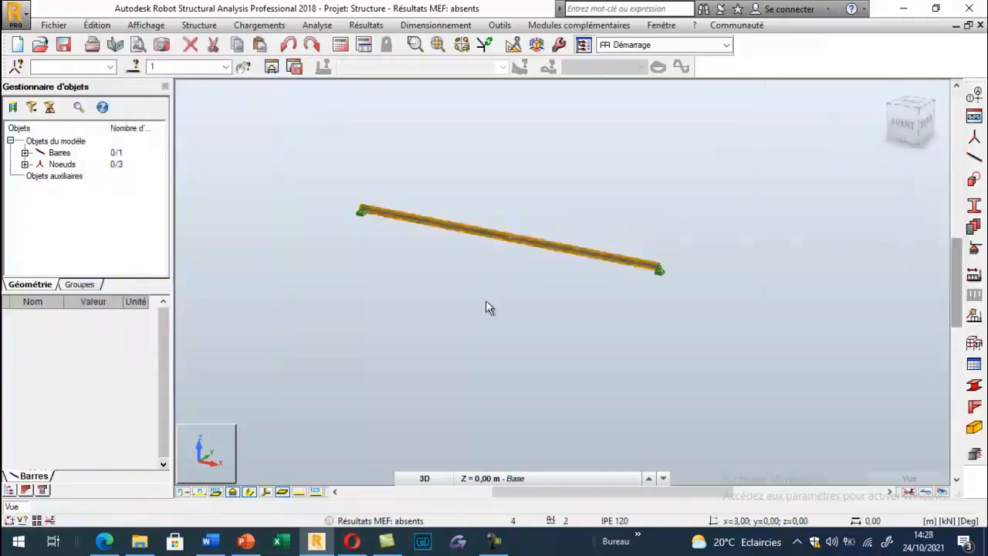
List the model's individual nodes and hide the section shape so the beam is drawn as a line
{"action": "left_click", "coordinate": [25, 164]}
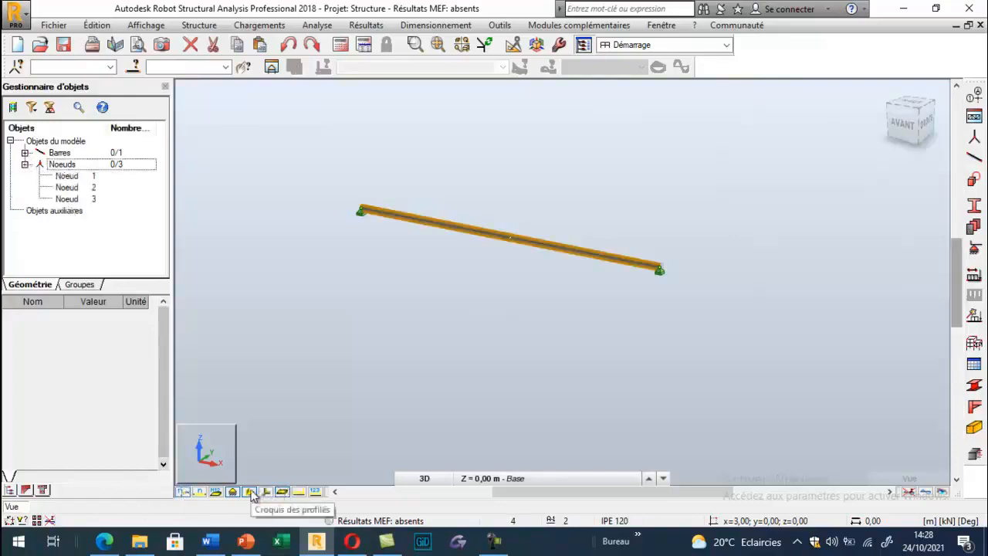
{"action": "left_click", "coordinate": [251, 493]}
{"action": "scroll", "coordinate": [518, 243], "scroll_direction": "up", "scroll_amount": 4}
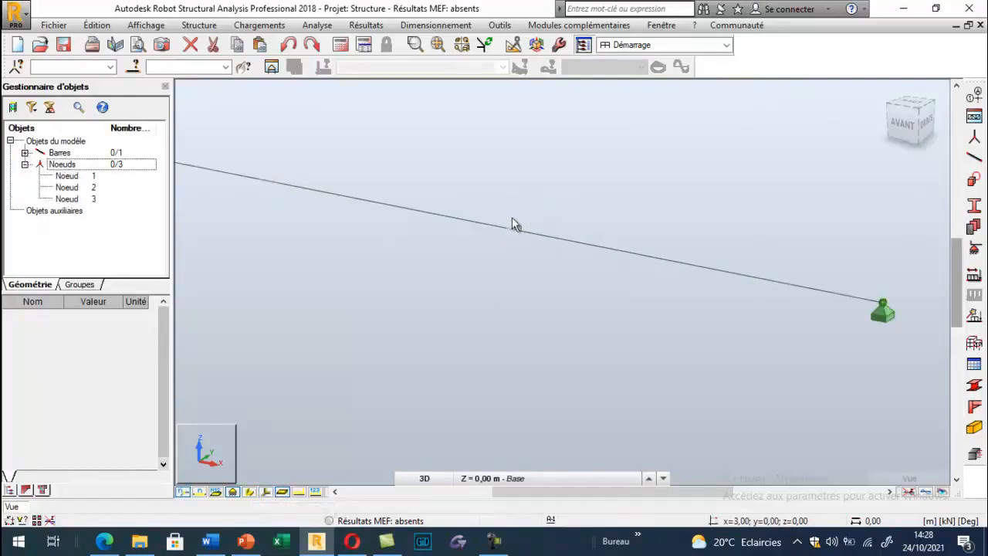
{"action": "scroll", "coordinate": [516, 223], "scroll_direction": "down", "scroll_amount": 2}
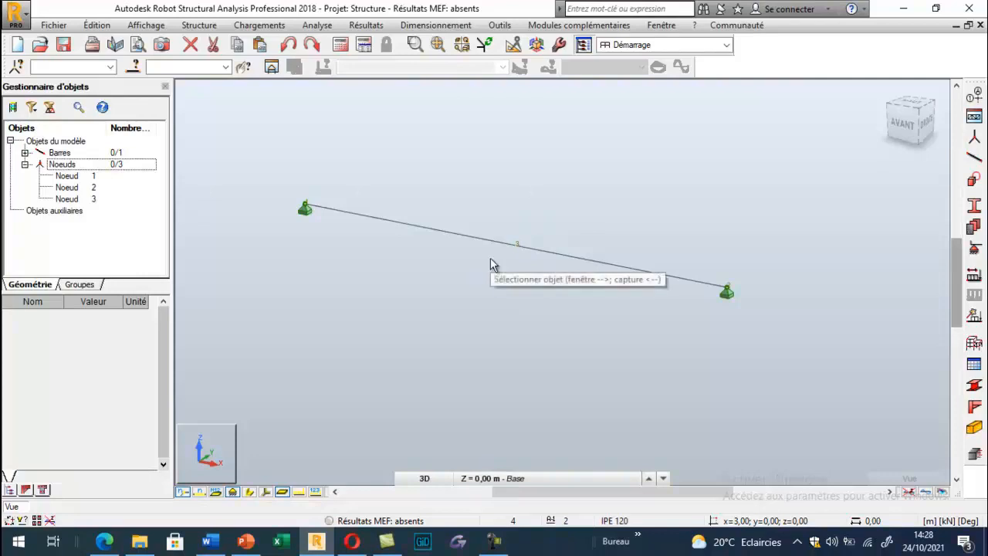
Define a rigid nodal support named Lierne CM with only UY and RX blocked, overwriting the existing support of that name
{"action": "left_click", "coordinate": [973, 248]}
{"action": "left_click", "coordinate": [732, 229]}
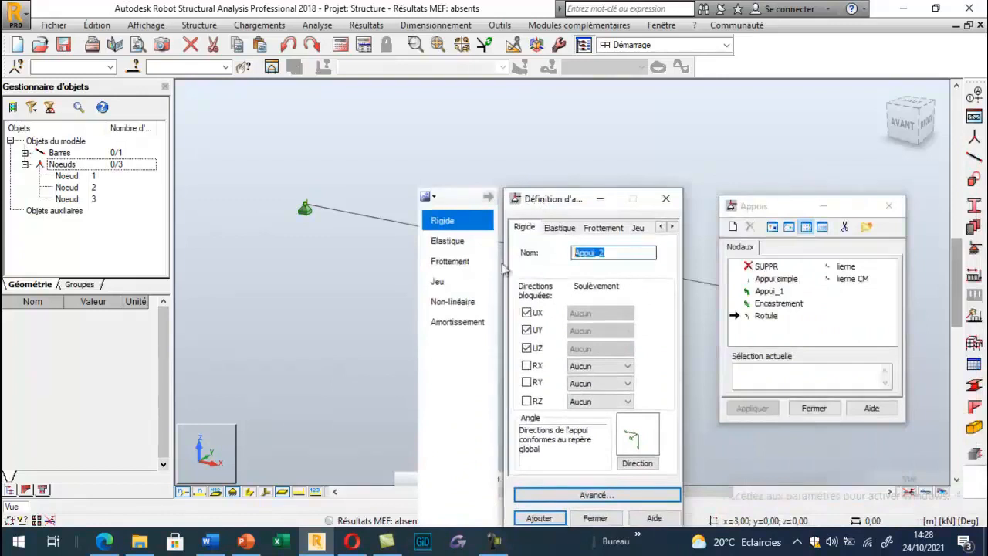
{"action": "type", "text": "Lierne CM"}
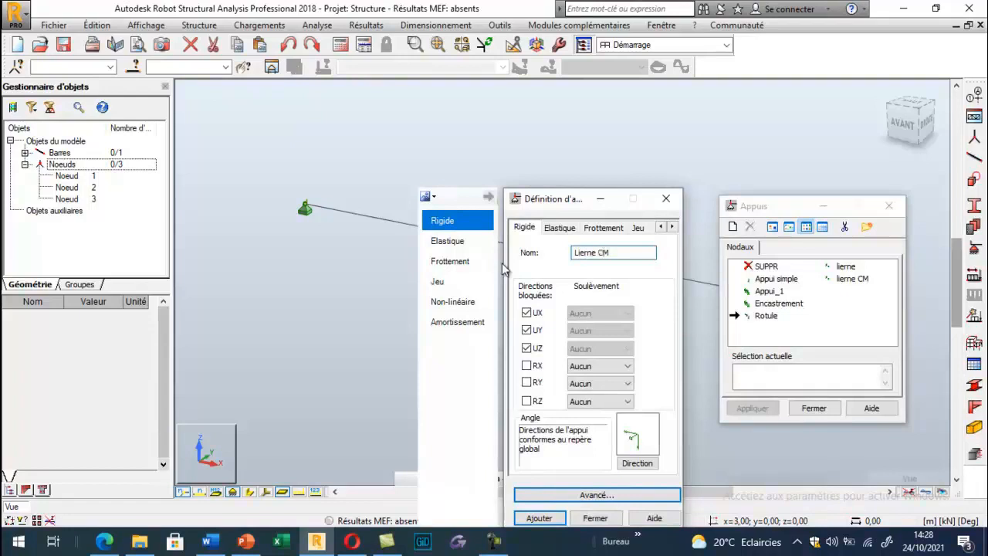
{"action": "left_click_drag", "start_coordinate": [567, 205], "coordinate": [173, 93]}
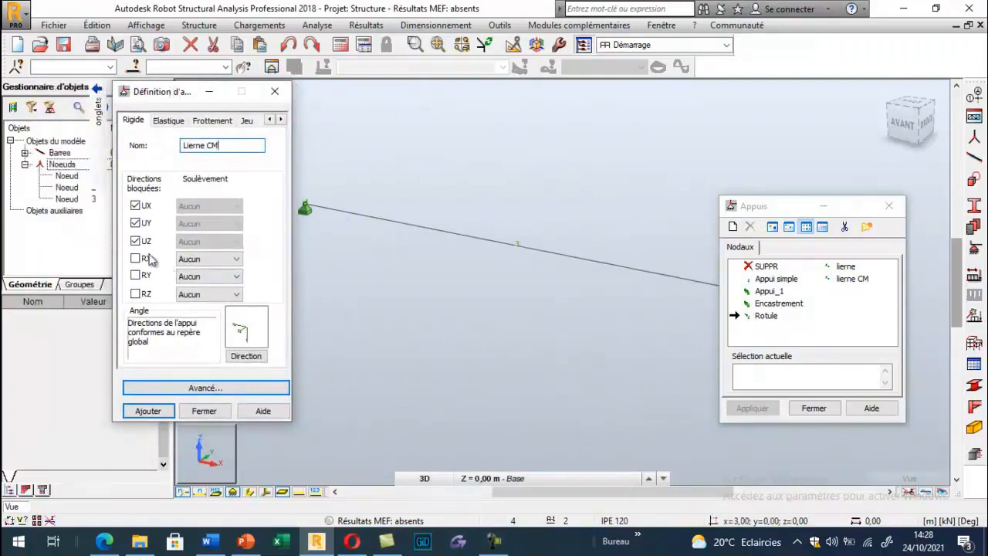
{"action": "left_click", "coordinate": [136, 205]}
{"action": "left_click", "coordinate": [135, 241]}
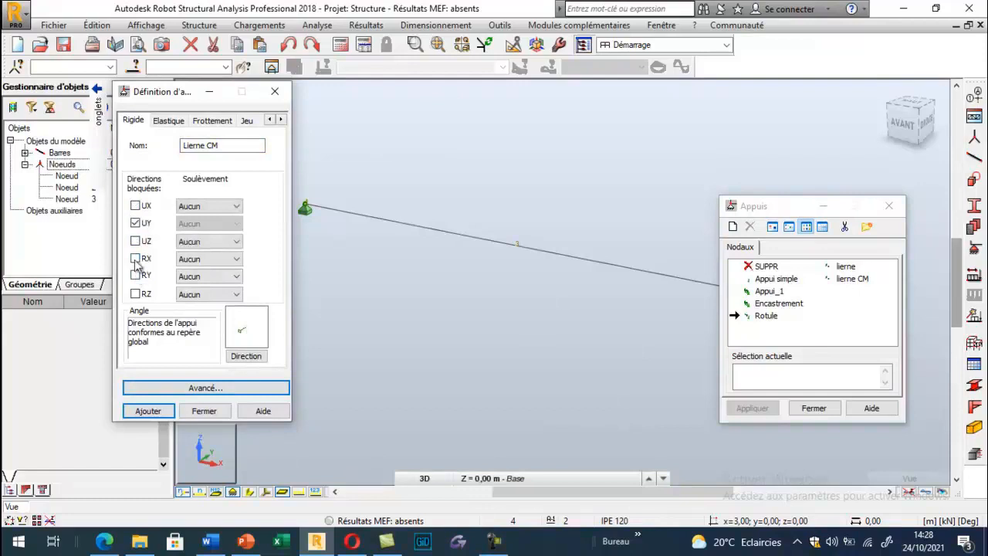
{"action": "left_click", "coordinate": [135, 260]}
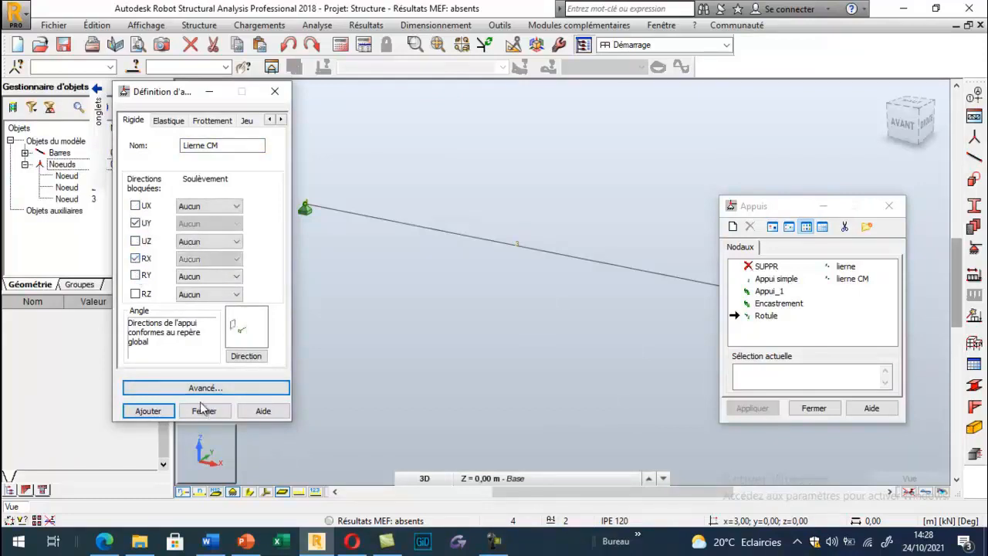
{"action": "left_click", "coordinate": [148, 411]}
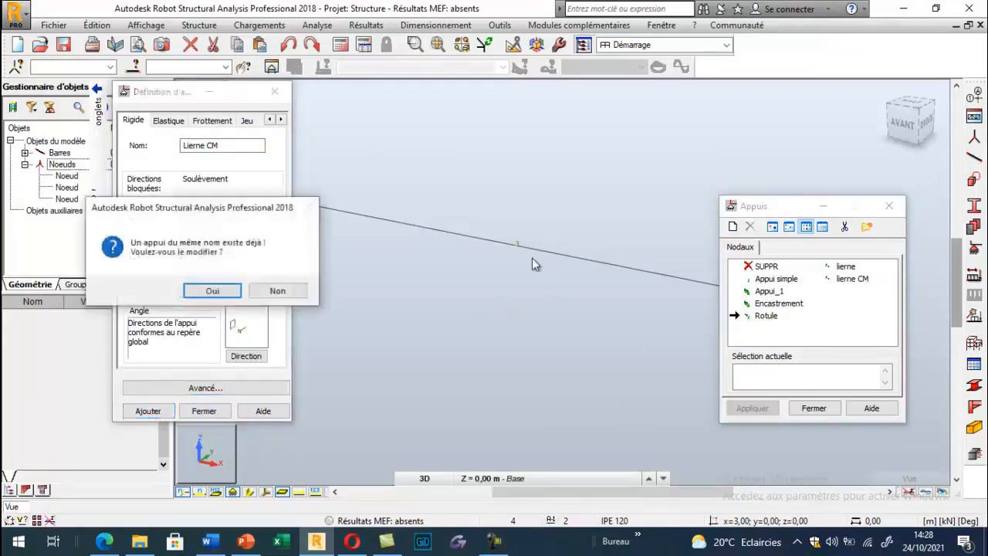
{"action": "left_click", "coordinate": [219, 291]}
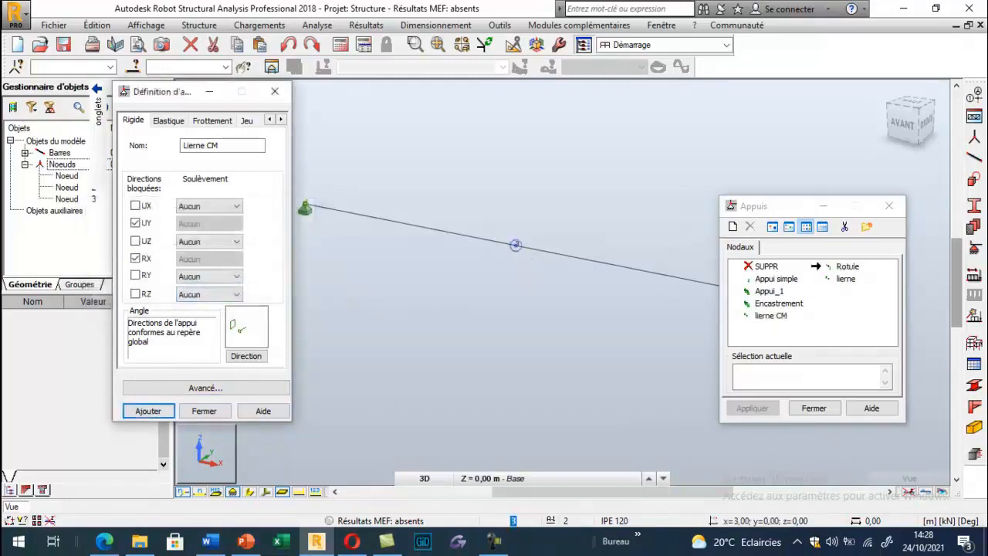
Assign the lierne CM support to the beam's mid-span node and inspect its symbol up close
{"action": "left_click", "coordinate": [516, 245]}
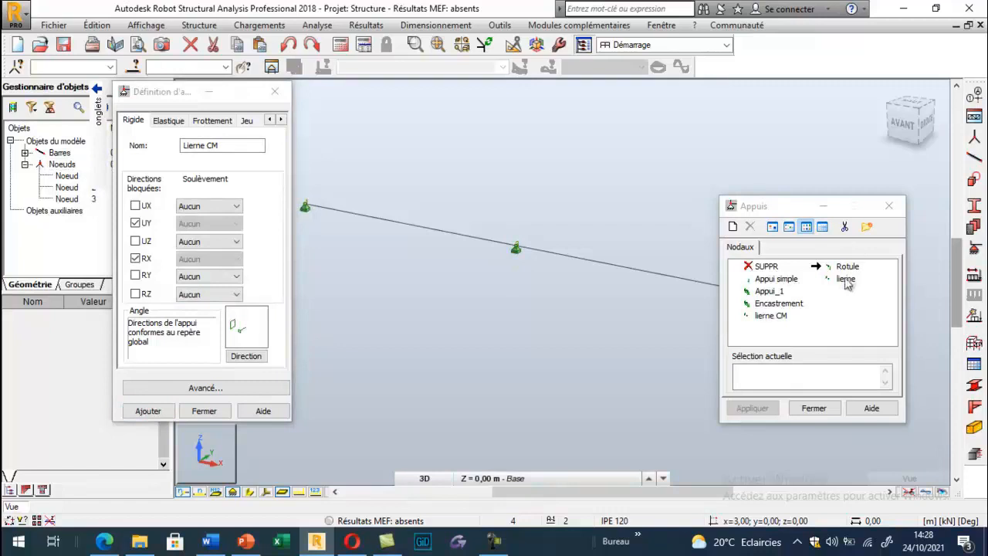
{"action": "left_click", "coordinate": [765, 316]}
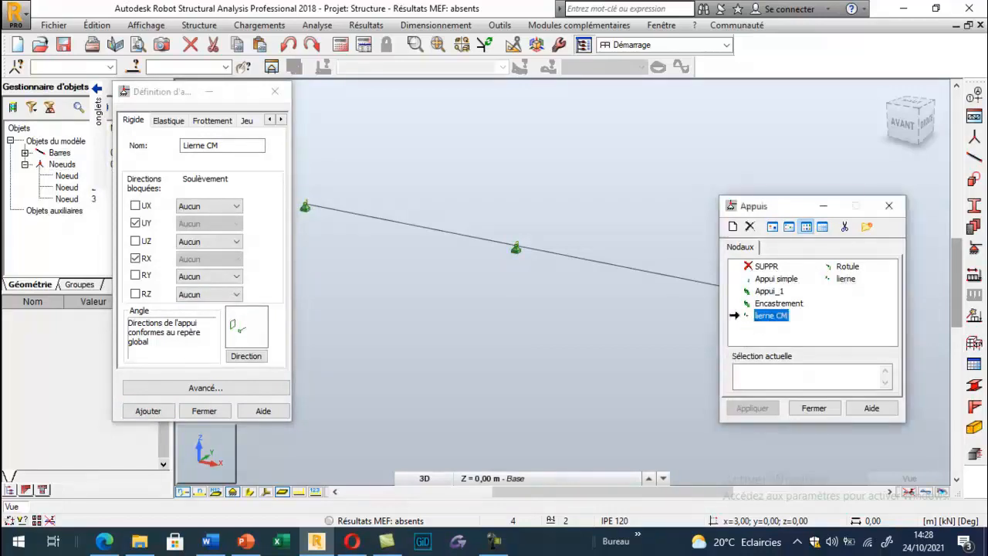
{"action": "left_click", "coordinate": [516, 247]}
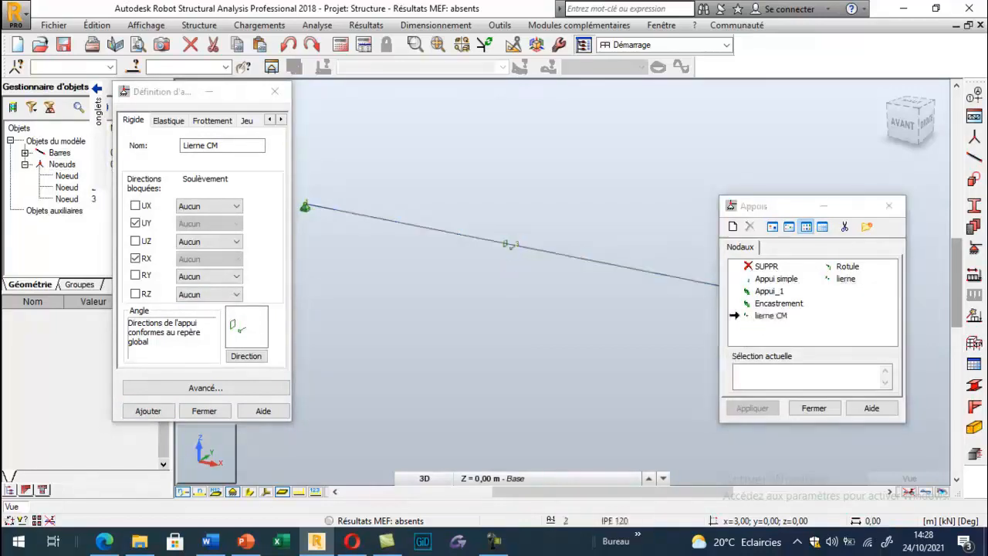
{"action": "left_click", "coordinate": [888, 206]}
{"action": "scroll", "coordinate": [483, 243], "scroll_direction": "up", "scroll_amount": 5}
{"action": "scroll", "coordinate": [510, 242], "scroll_direction": "down", "scroll_amount": 3}
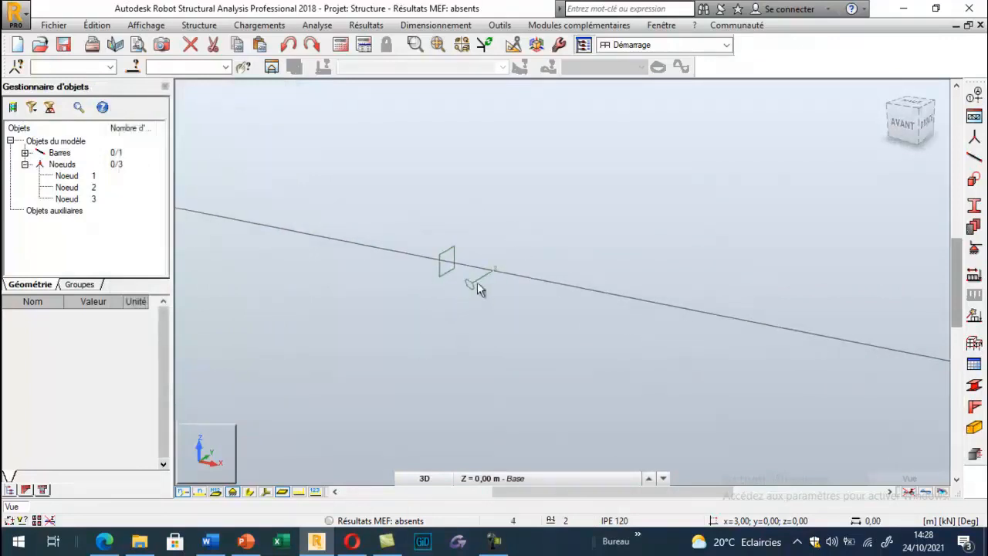
{"action": "scroll", "coordinate": [471, 286], "scroll_direction": "up", "scroll_amount": 3}
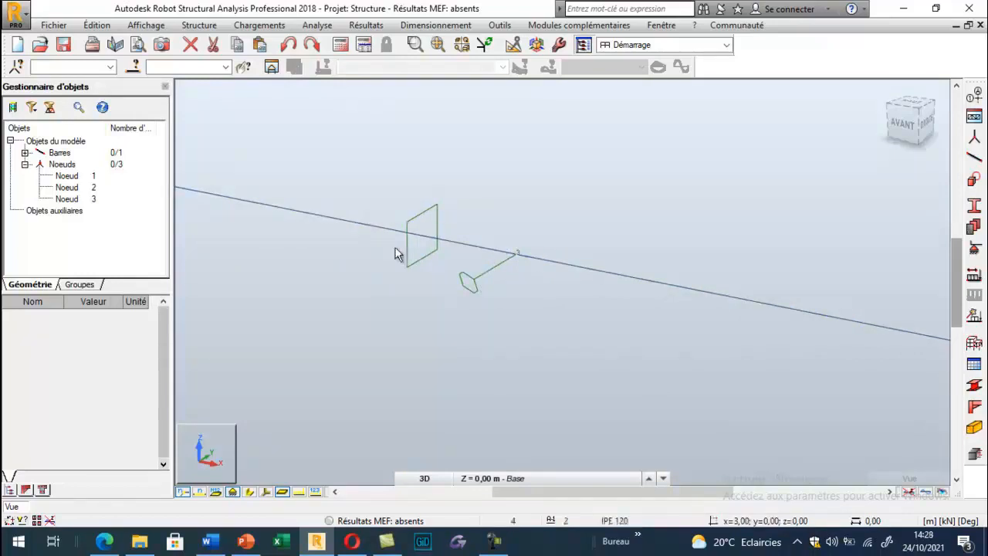
{"action": "scroll", "coordinate": [474, 246], "scroll_direction": "down", "scroll_amount": 5}
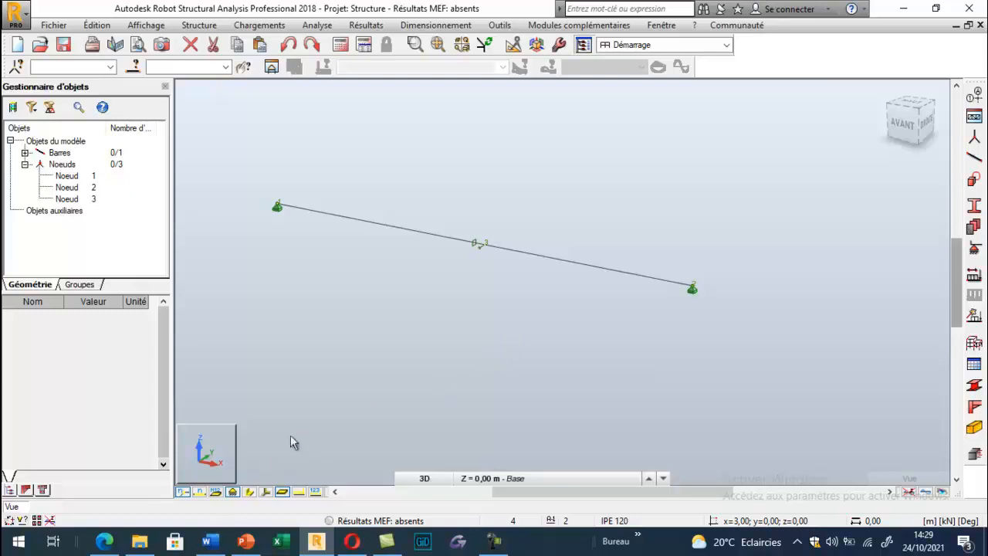
Open the load case definition and consult the purlin load combinations on slide 35 of the PowerPoint presentation
{"action": "left_click", "coordinate": [244, 543]}
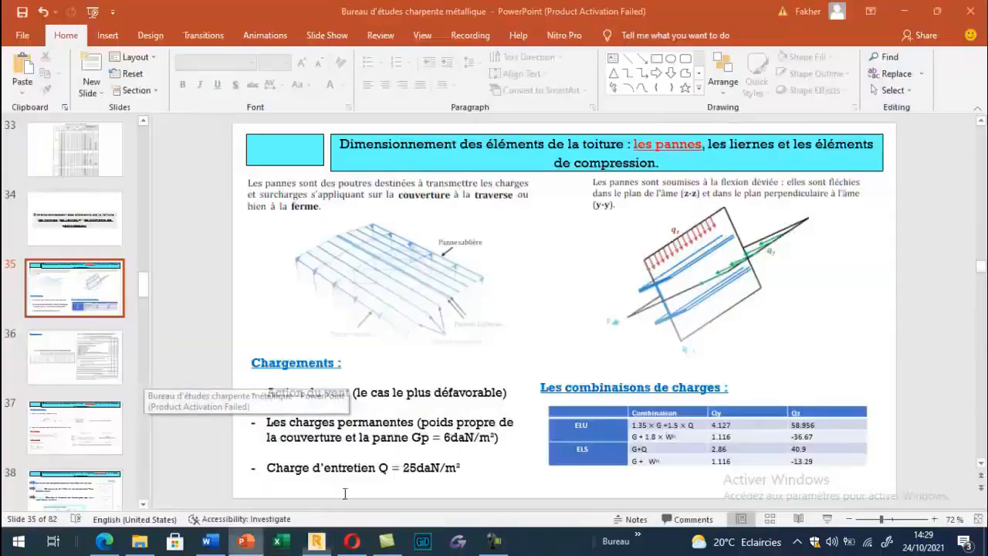
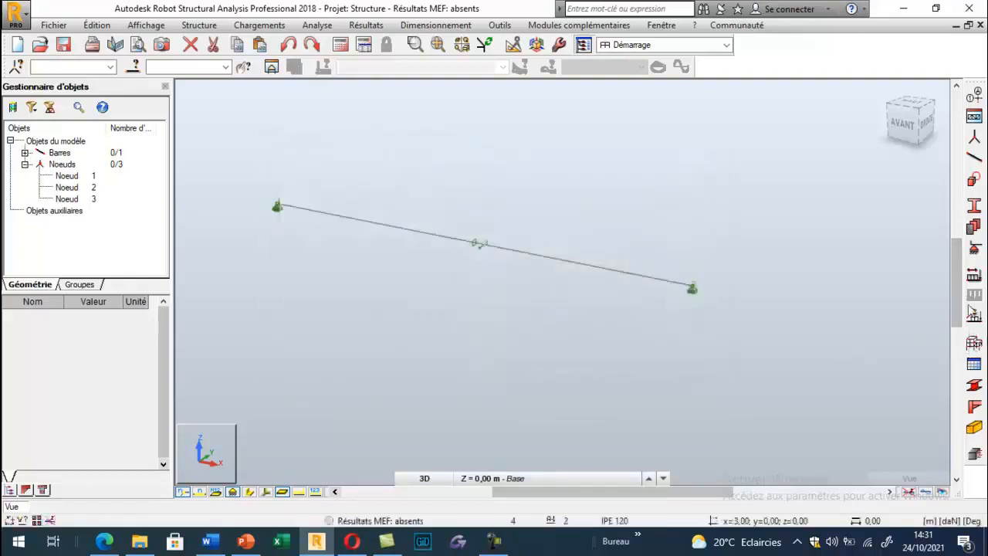
{"action": "left_click", "coordinate": [975, 276]}
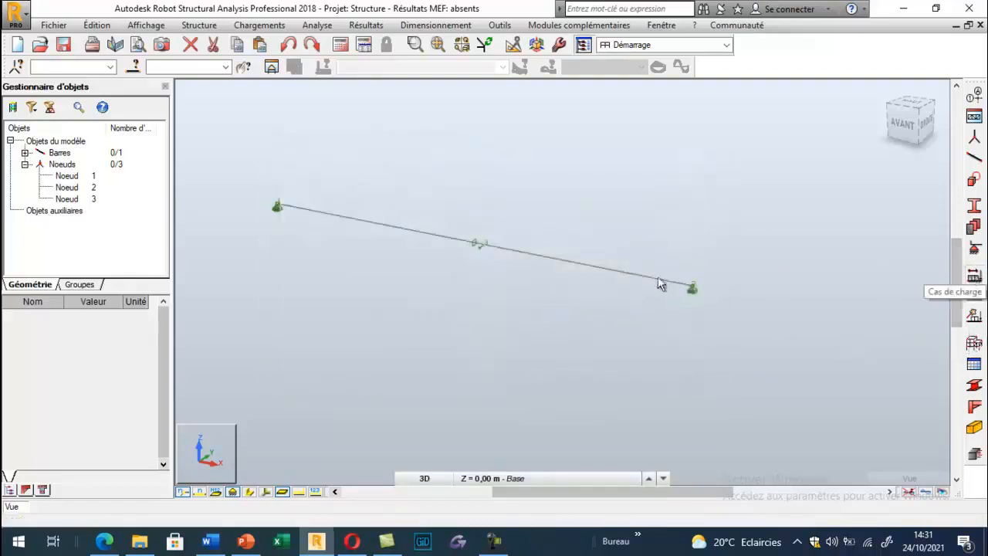
{"action": "left_click_drag", "start_coordinate": [583, 92], "coordinate": [151, 94]}
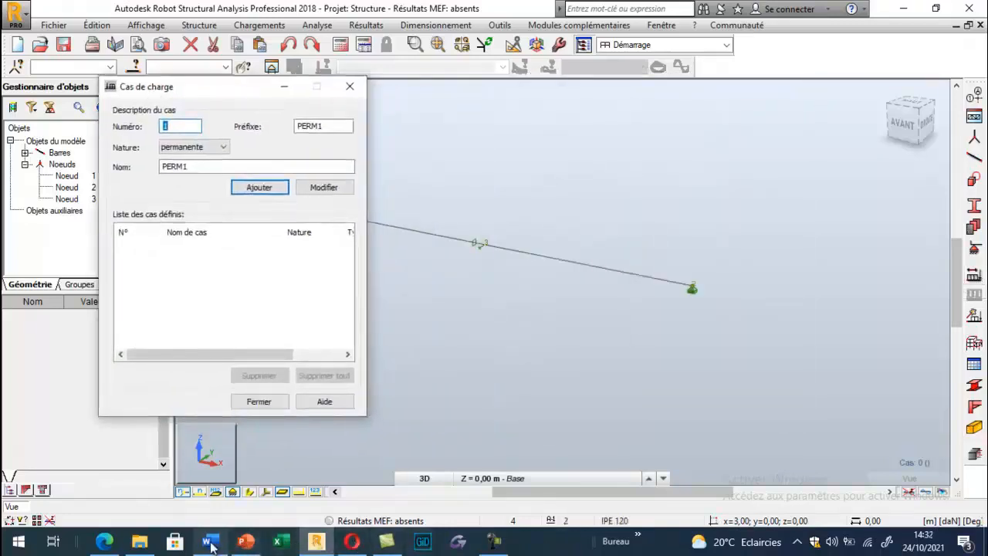
{"action": "left_click", "coordinate": [246, 541]}
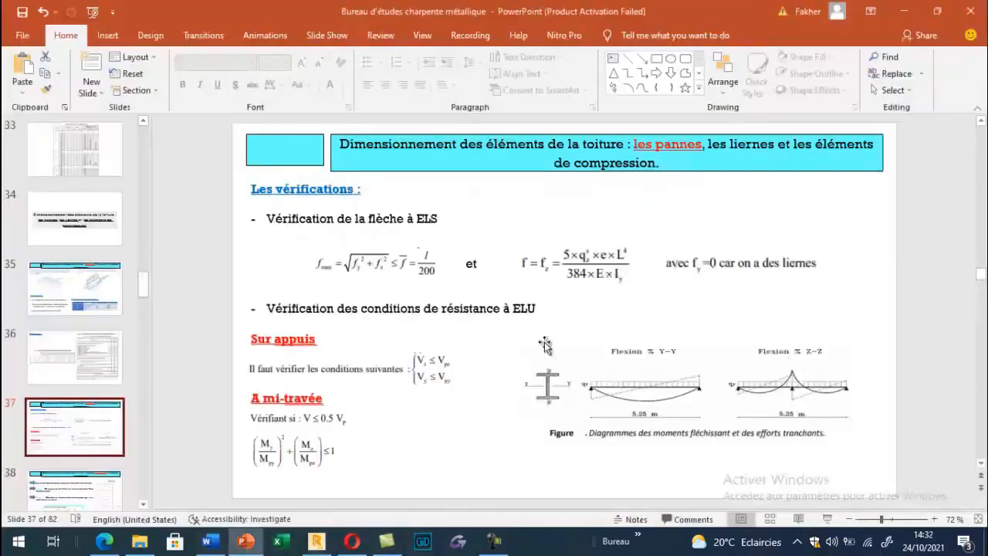
{"action": "left_click", "coordinate": [77, 287]}
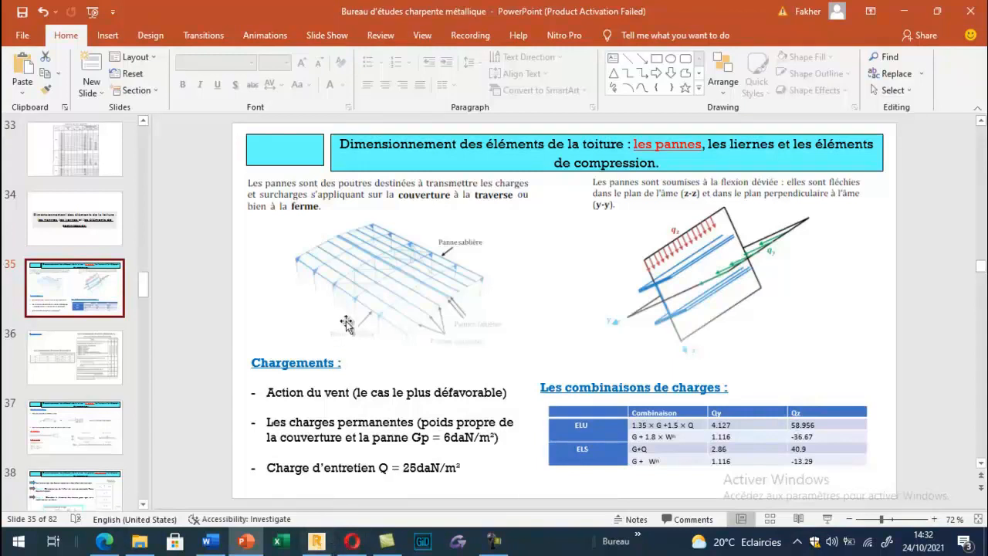
{"action": "left_click", "coordinate": [315, 541]}
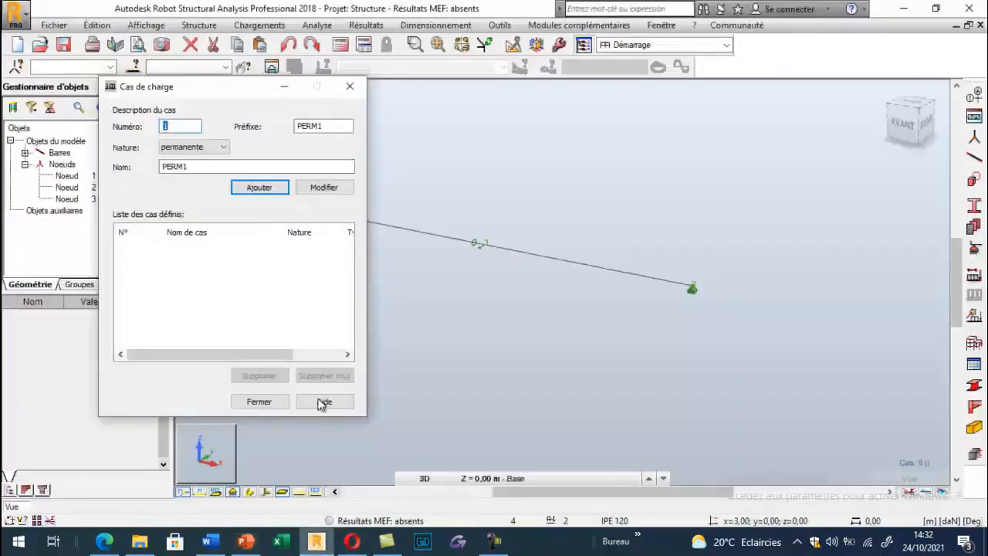
Add a permanent load case named Q(ELU)
{"action": "left_click_drag", "start_coordinate": [179, 166], "coordinate": [136, 171]}
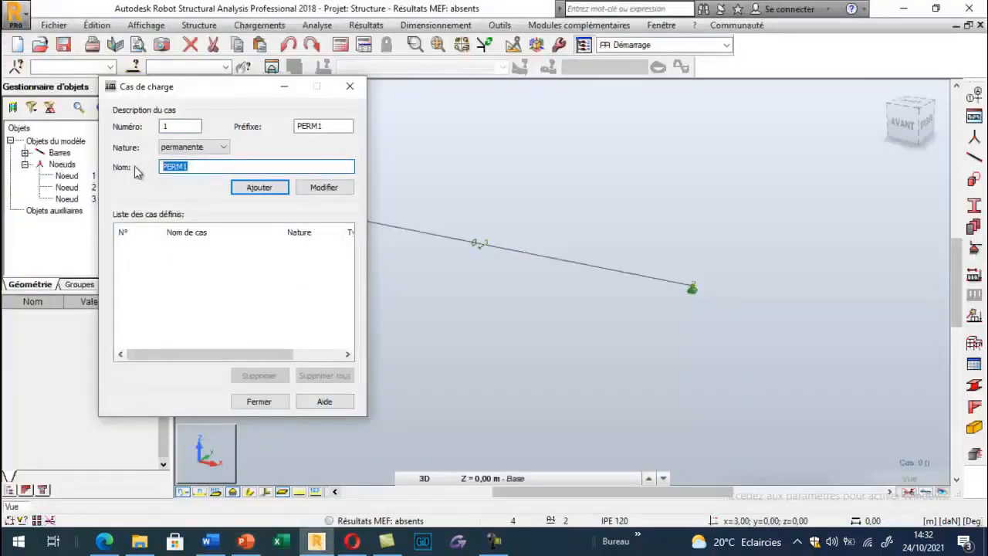
{"action": "type", "text": "q"}
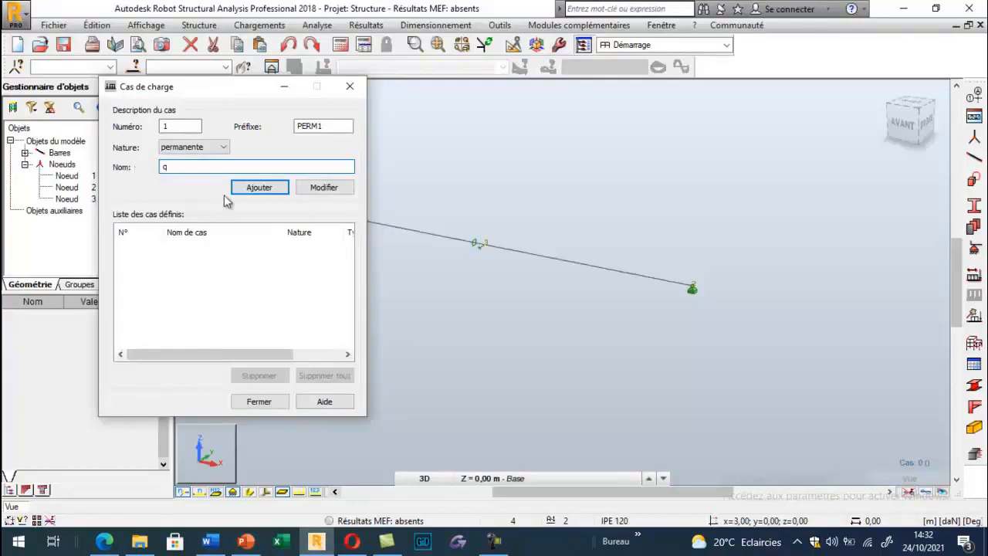
{"action": "type", "text": "q5elu"}
{"action": "key", "text": "BackSpace"}
{"action": "key", "text": "BackSpace"}
{"action": "key", "text": "BackSpace"}
{"action": "key", "text": "BackSpace"}
{"action": "key", "text": "BackSpace"}
{"action": "key", "text": "BackSpace"}
{"action": "type", "text": "Q(ELU°"}
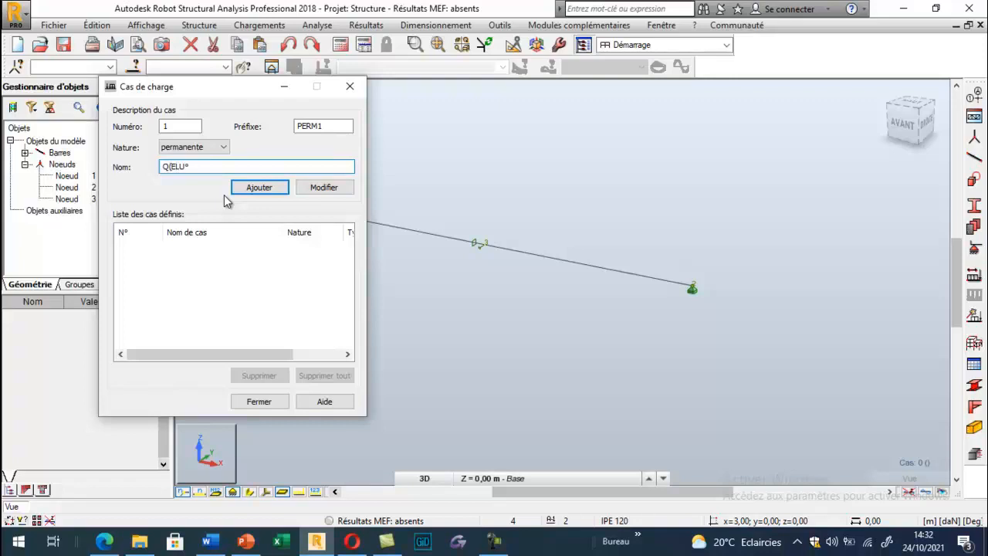
{"action": "key", "text": "BackSpace"}
{"action": "key", "text": "Return"}
Enter a uniform bar load of -6 daN/m in Y and -200 daN/m in Z, consulting the load combinations slide in PowerPoint
{"action": "left_click", "coordinate": [974, 295]}
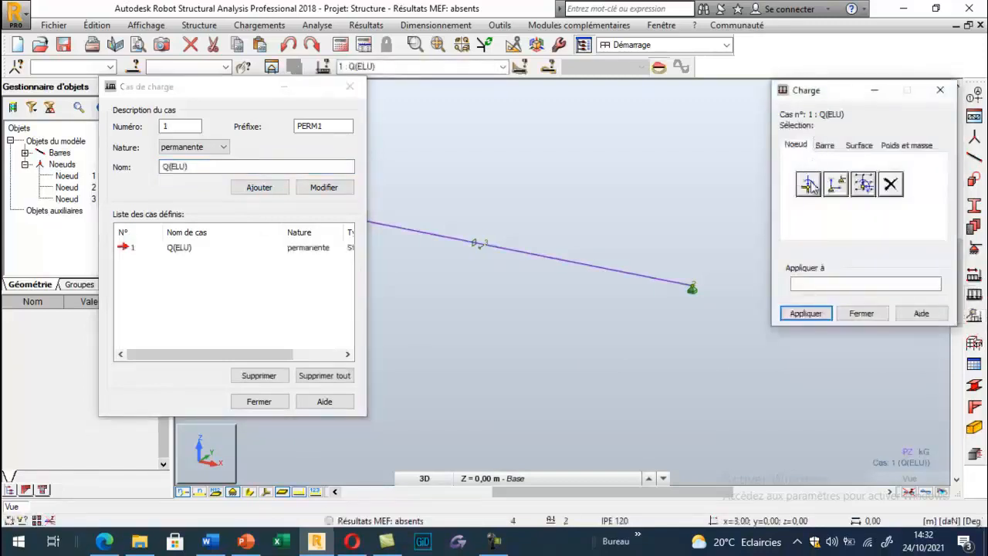
{"action": "left_click", "coordinate": [825, 145]}
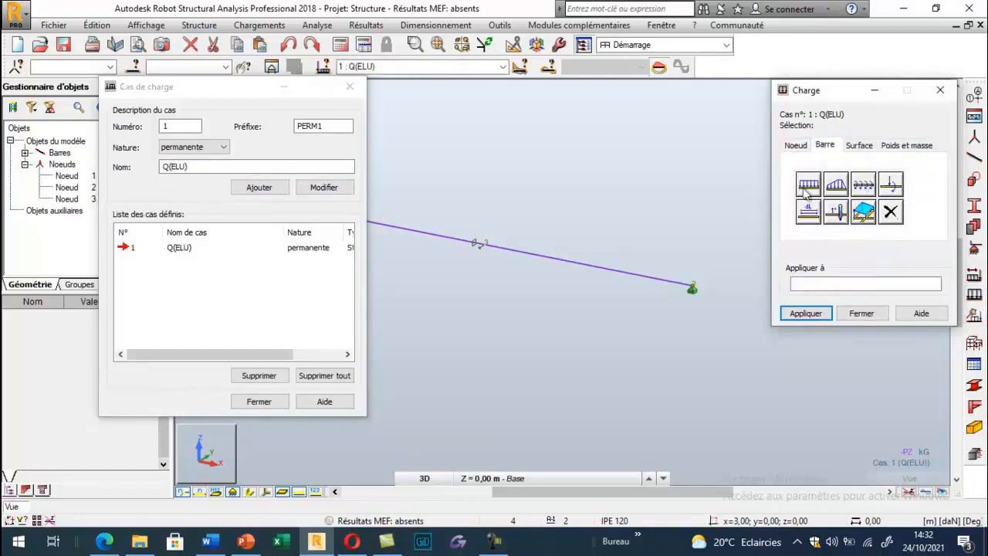
{"action": "left_click", "coordinate": [807, 191]}
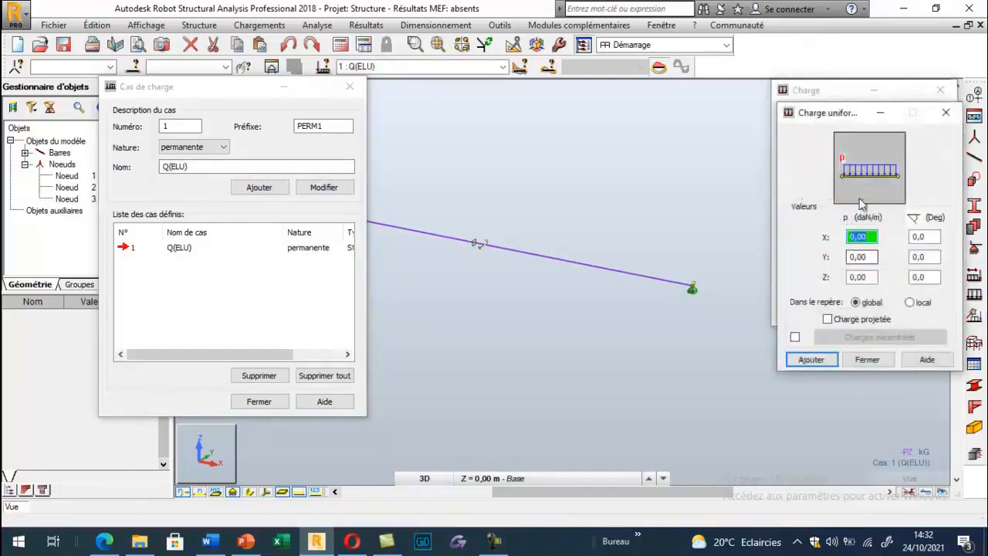
{"action": "left_click_drag", "start_coordinate": [837, 117], "coordinate": [769, 161]}
{"action": "left_click_drag", "start_coordinate": [806, 301], "coordinate": [776, 306]}
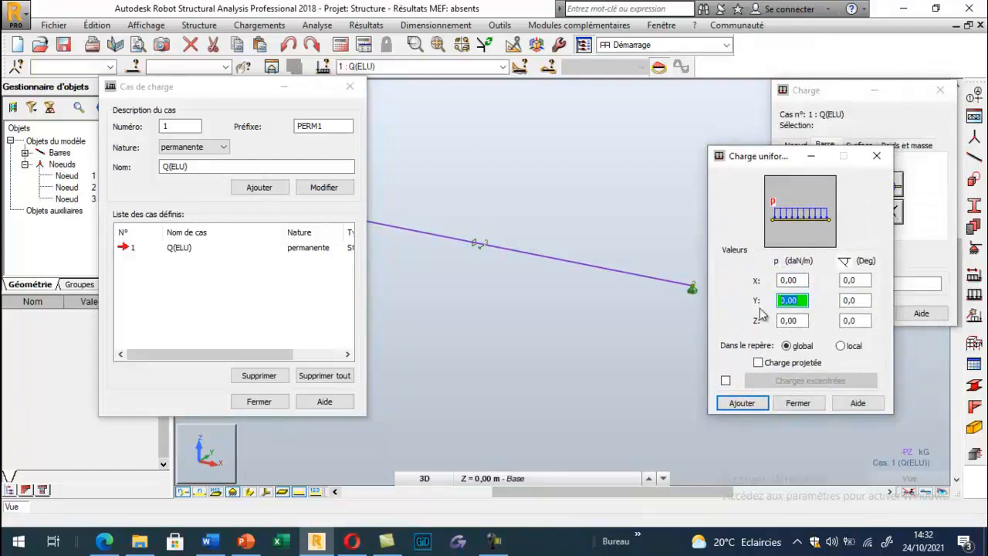
{"action": "type", "text": "-6"}
{"action": "key", "text": "Tab"}
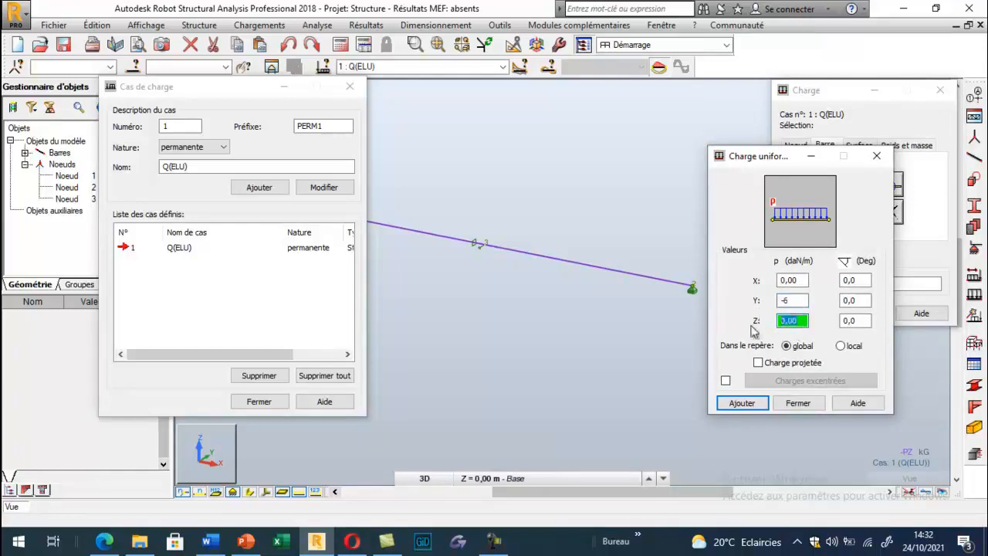
{"action": "type", "text": "-2"}
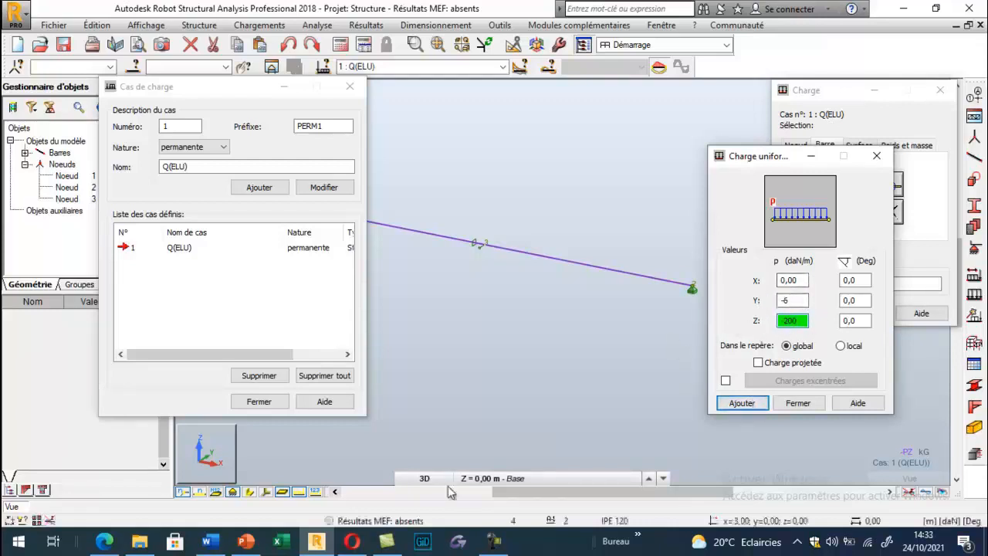
{"action": "left_click", "coordinate": [245, 542]}
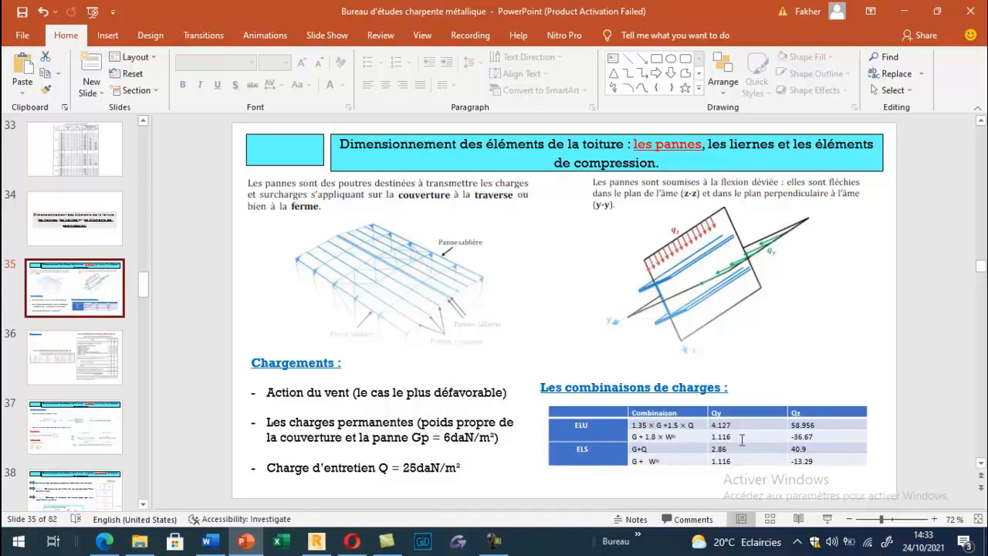
{"action": "left_click", "coordinate": [315, 542]}
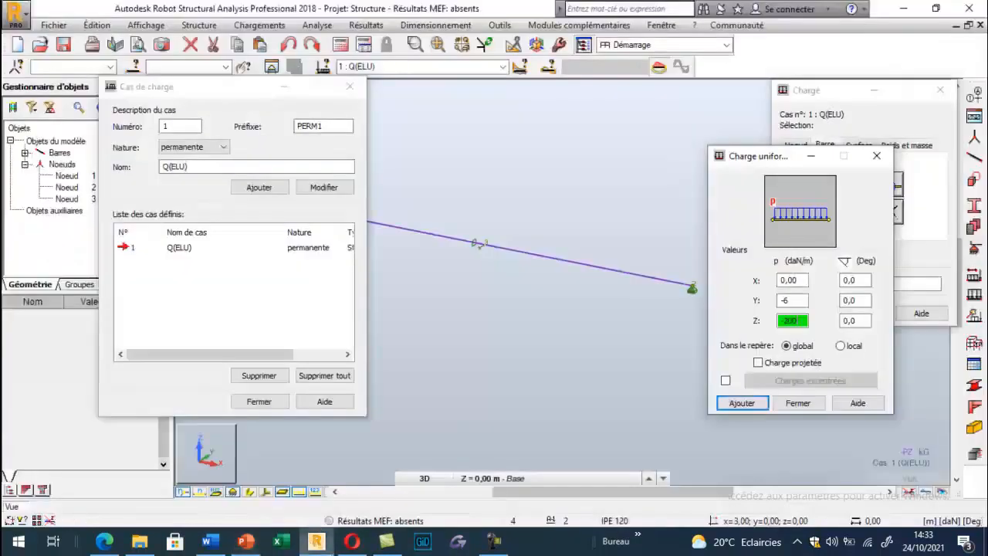
Apply the uniform load to the beam and display the load values in the view
{"action": "left_click", "coordinate": [726, 404]}
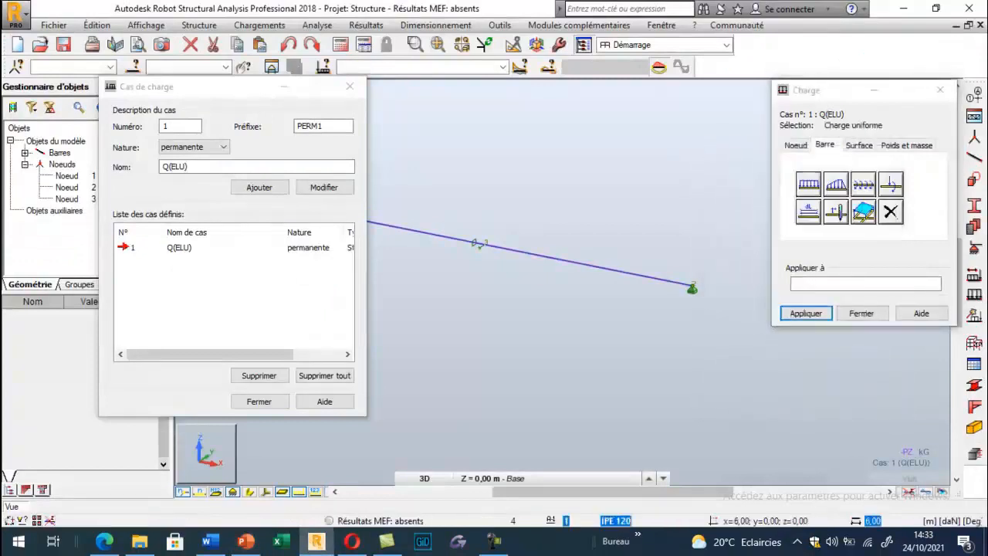
{"action": "left_click", "coordinate": [417, 232]}
{"action": "left_click", "coordinate": [862, 313]}
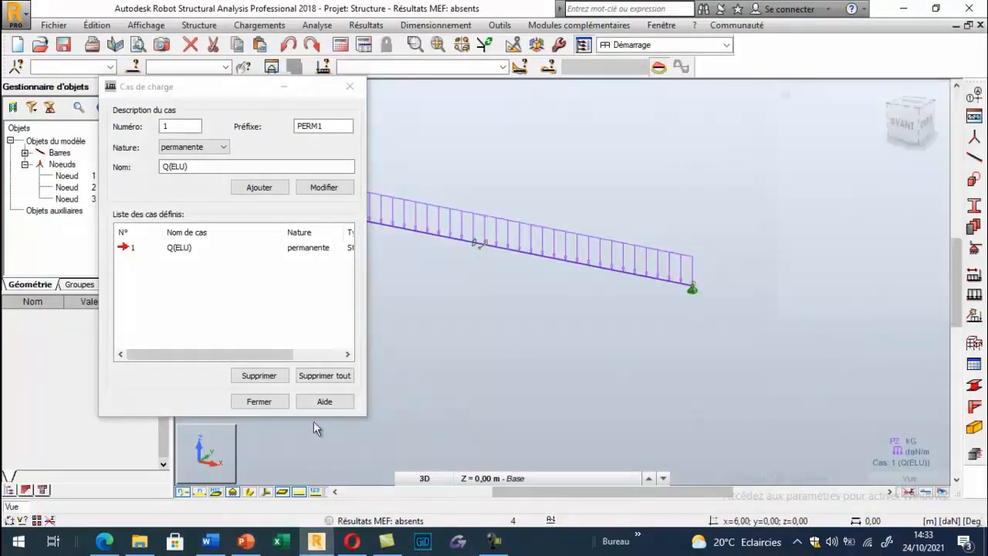
{"action": "left_click", "coordinate": [274, 402]}
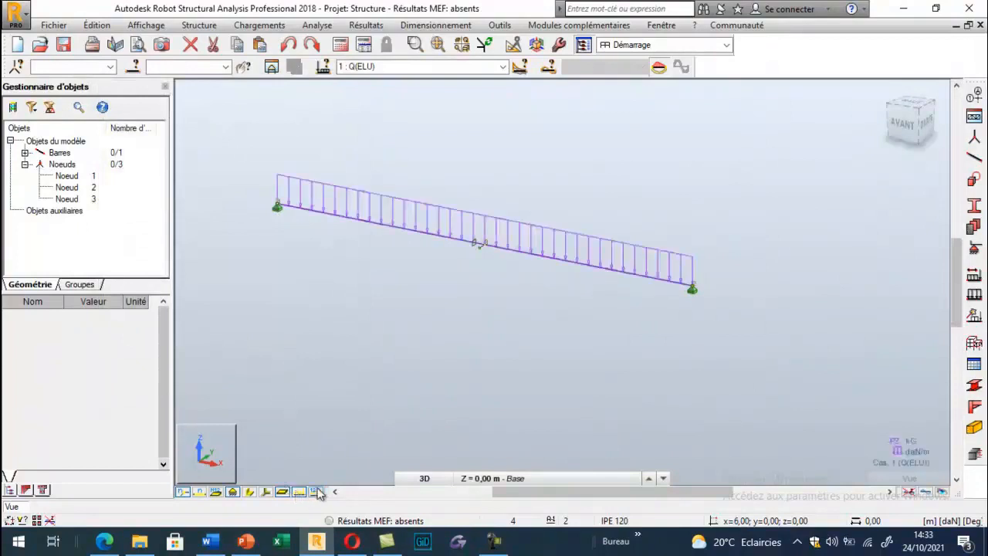
{"action": "left_click", "coordinate": [318, 491]}
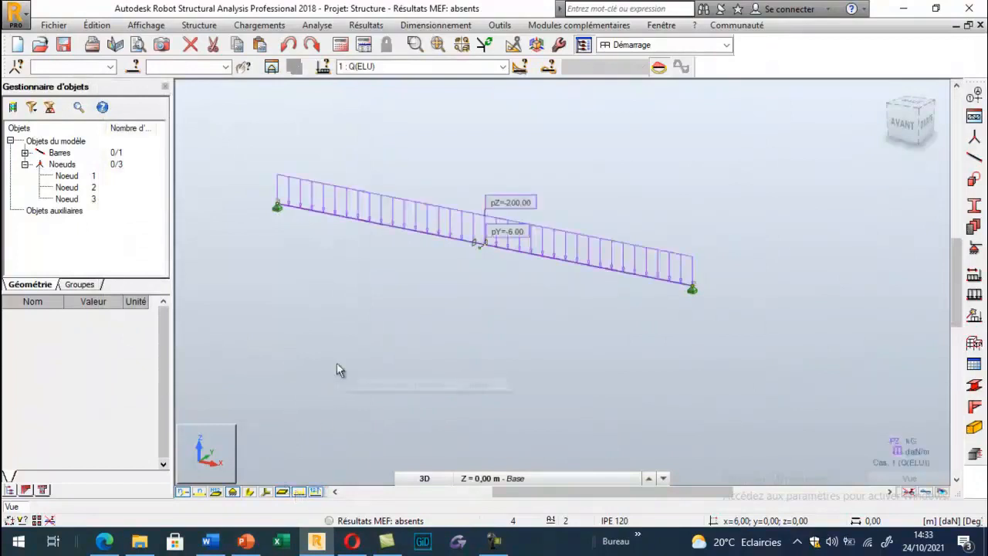
Check the load display attributes of the view and consult the load combinations on slide 35 in PowerPoint
{"action": "right_click", "coordinate": [274, 333]}
{"action": "left_click", "coordinate": [214, 266]}
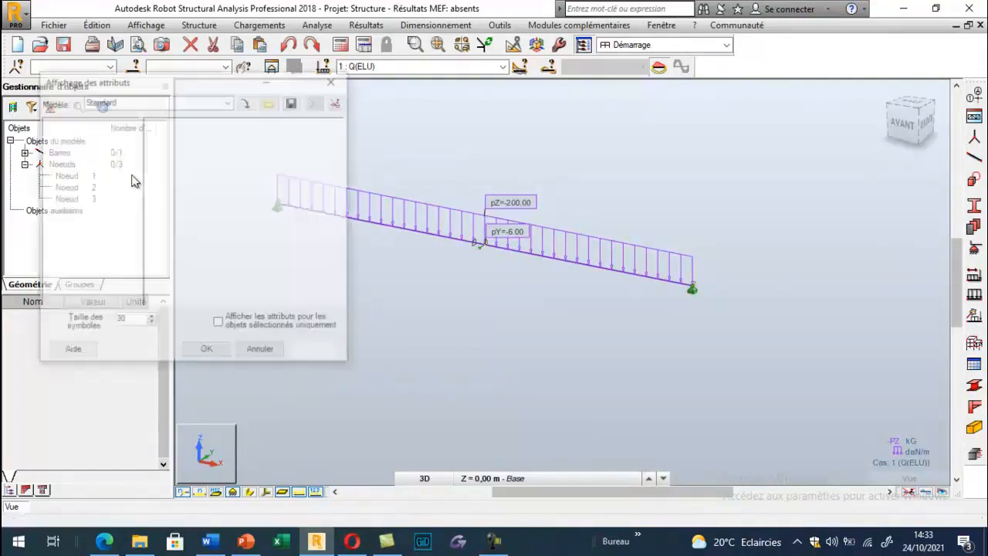
{"action": "left_click", "coordinate": [55, 178]}
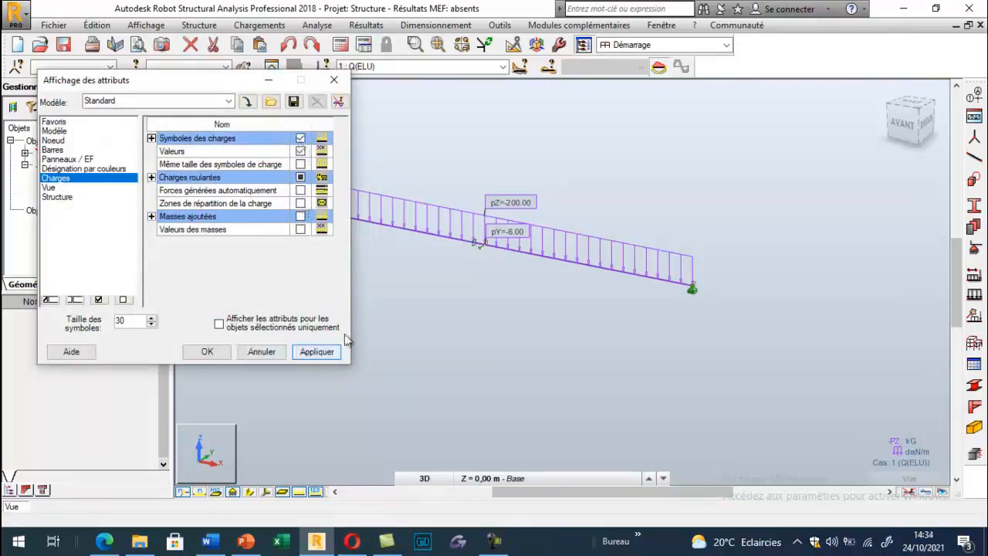
{"action": "left_click", "coordinate": [209, 352]}
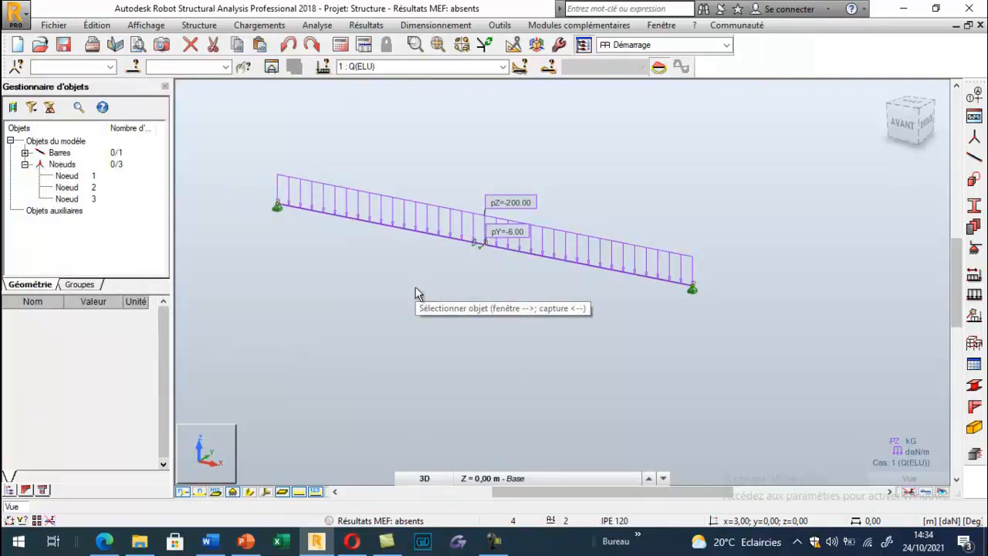
{"action": "left_click", "coordinate": [246, 540]}
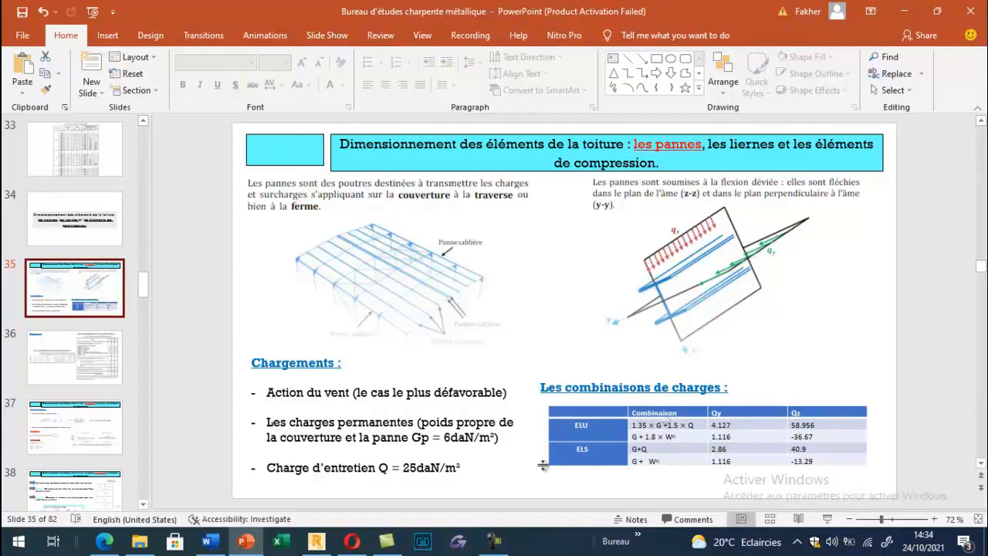
{"action": "left_click", "coordinate": [323, 538]}
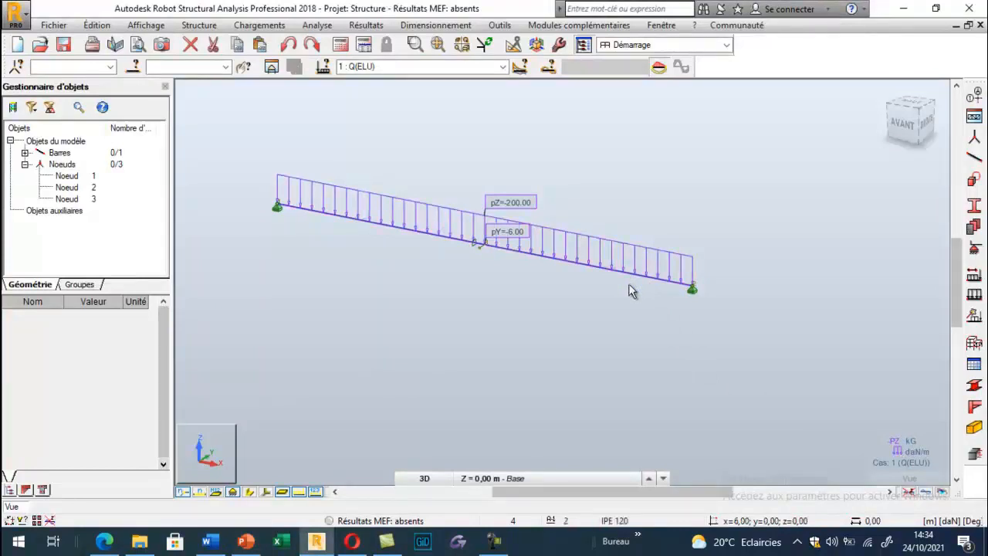
Delete the self-weight (poids propre) row of the Q(ELU) case from the load table and return to the model view
{"action": "left_click", "coordinate": [25, 153]}
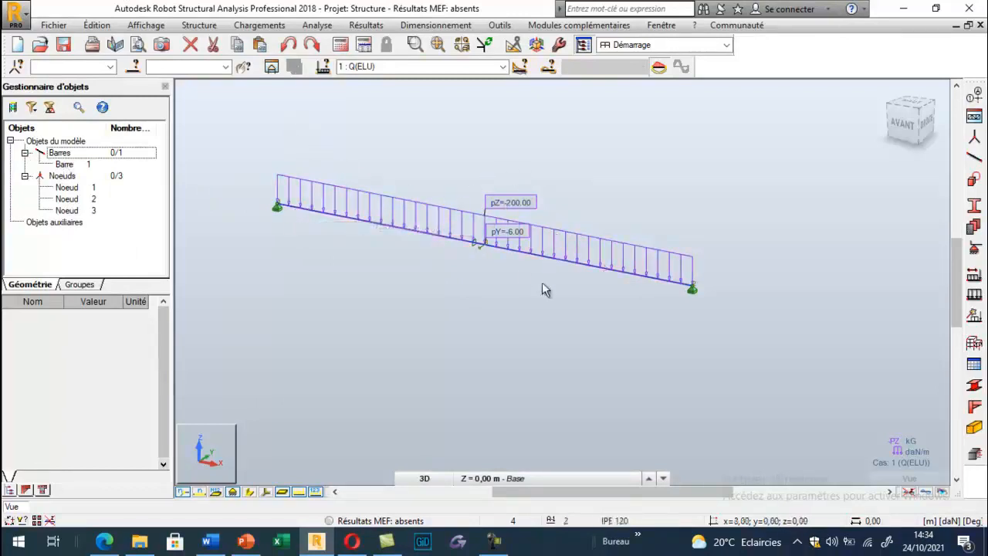
{"action": "left_click", "coordinate": [256, 26]}
{"action": "left_click", "coordinate": [286, 106]}
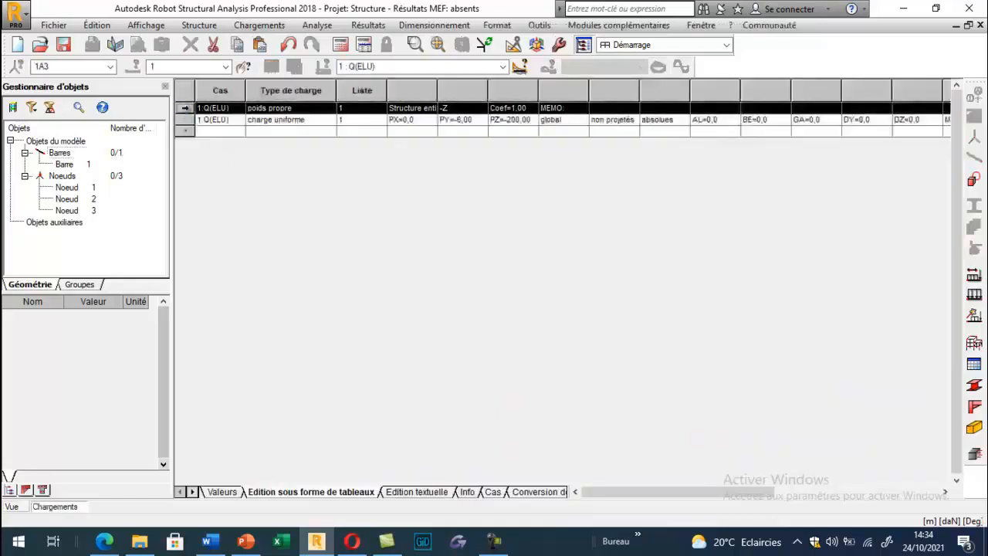
{"action": "key", "text": "Delete"}
{"action": "left_click", "coordinate": [11, 506]}
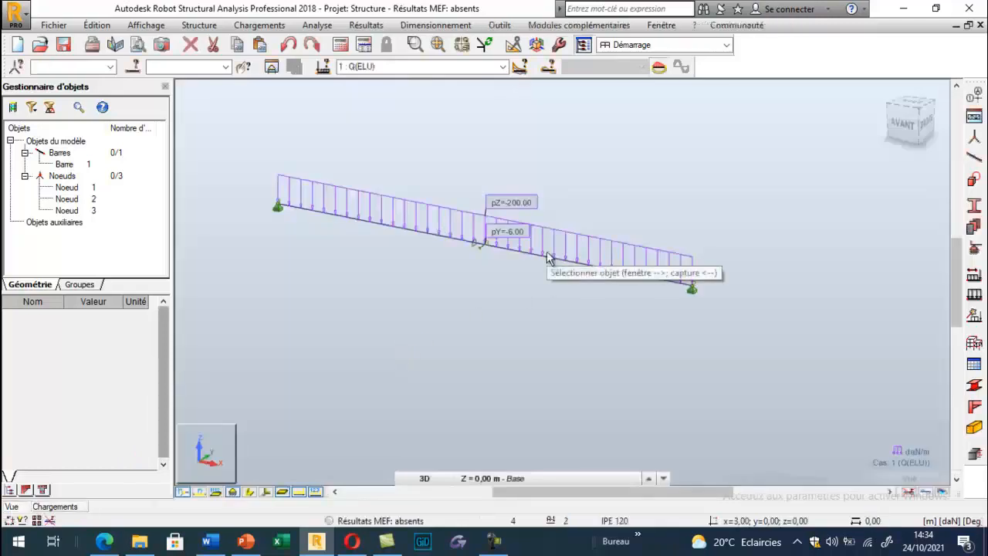
Run the structural analysis and consult the purlin verification diagrams on slide 37 in PowerPoint
{"action": "left_click", "coordinate": [340, 44]}
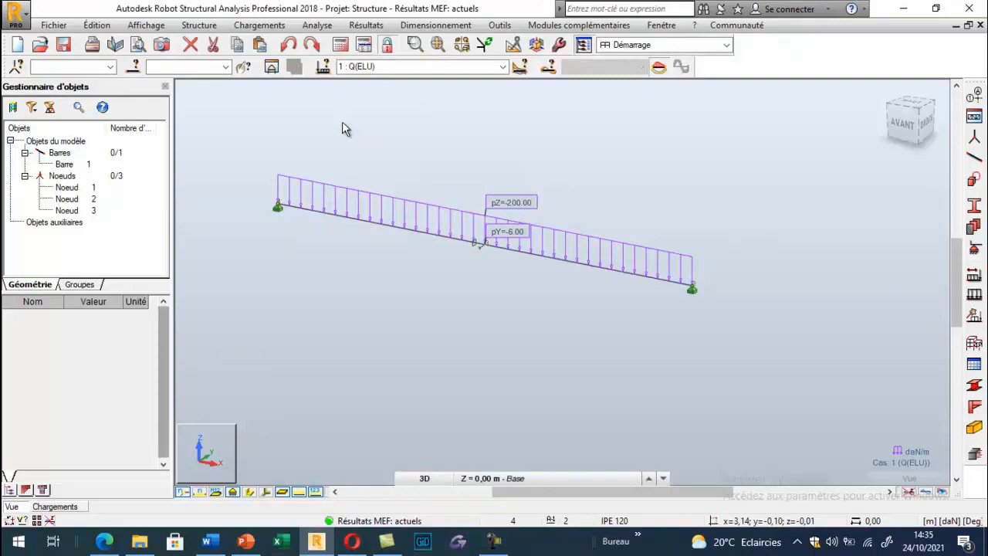
{"action": "left_click", "coordinate": [246, 541]}
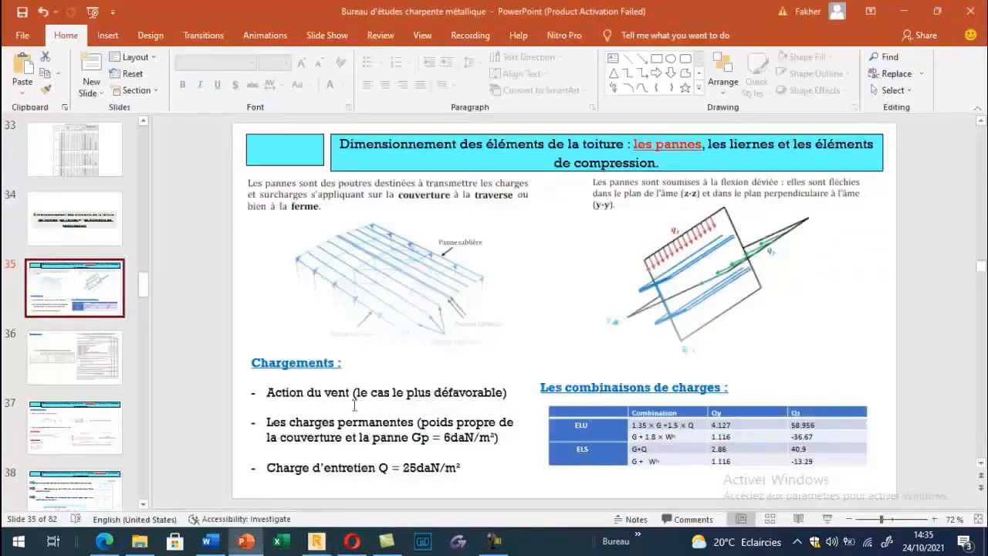
{"action": "left_click", "coordinate": [65, 451]}
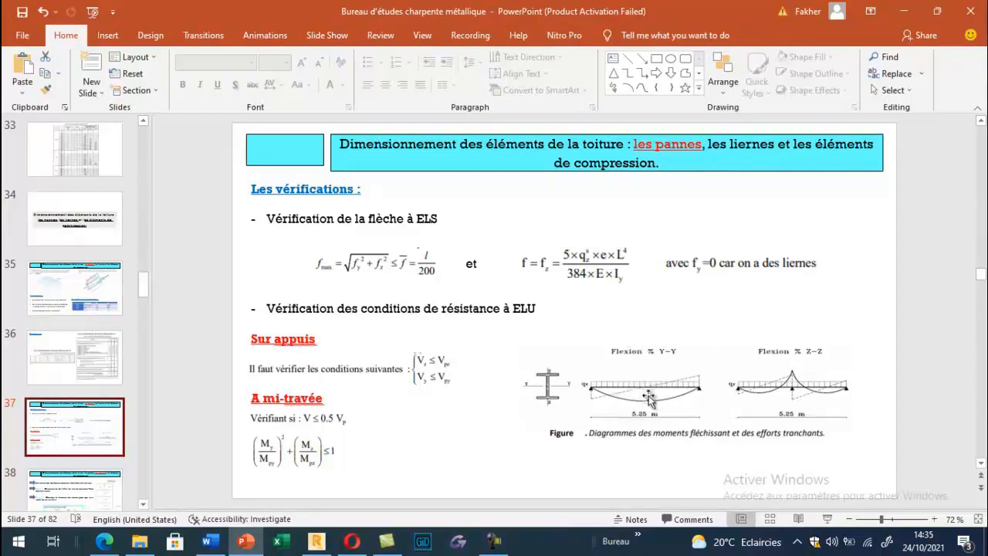
{"action": "left_click", "coordinate": [315, 541]}
Display the bending moment My diagram on the purlin
{"action": "left_click", "coordinate": [366, 24]}
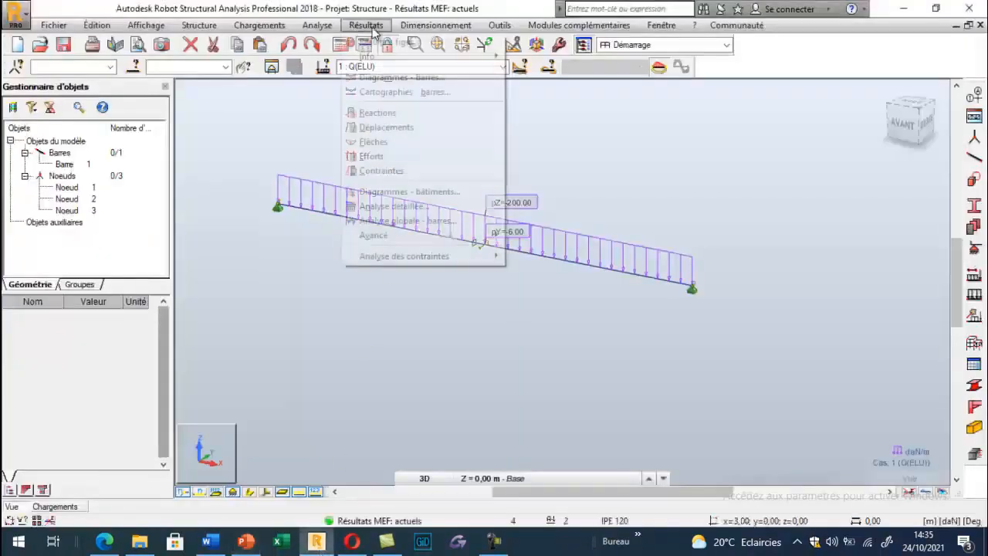
{"action": "left_click", "coordinate": [378, 75]}
{"action": "left_click", "coordinate": [810, 248]}
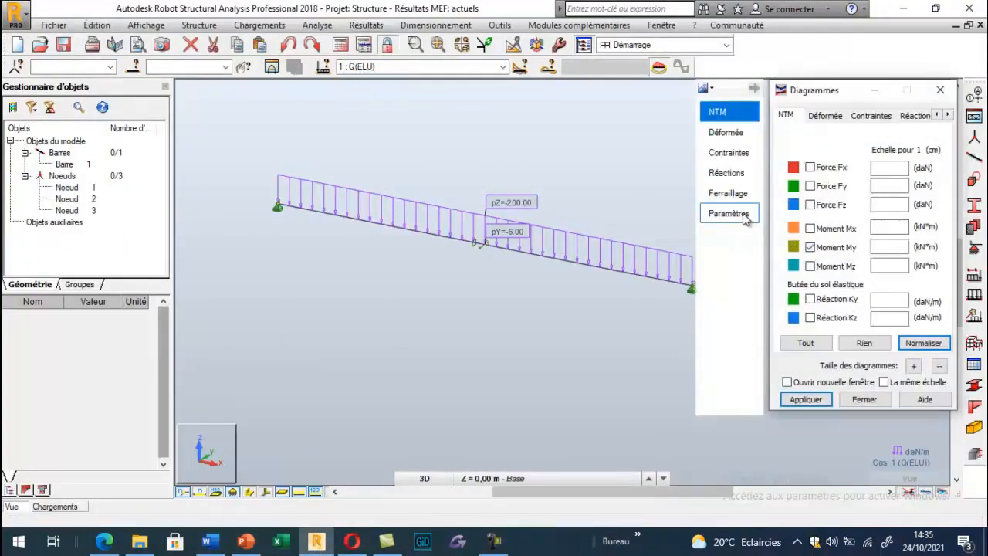
{"action": "left_click", "coordinate": [805, 399]}
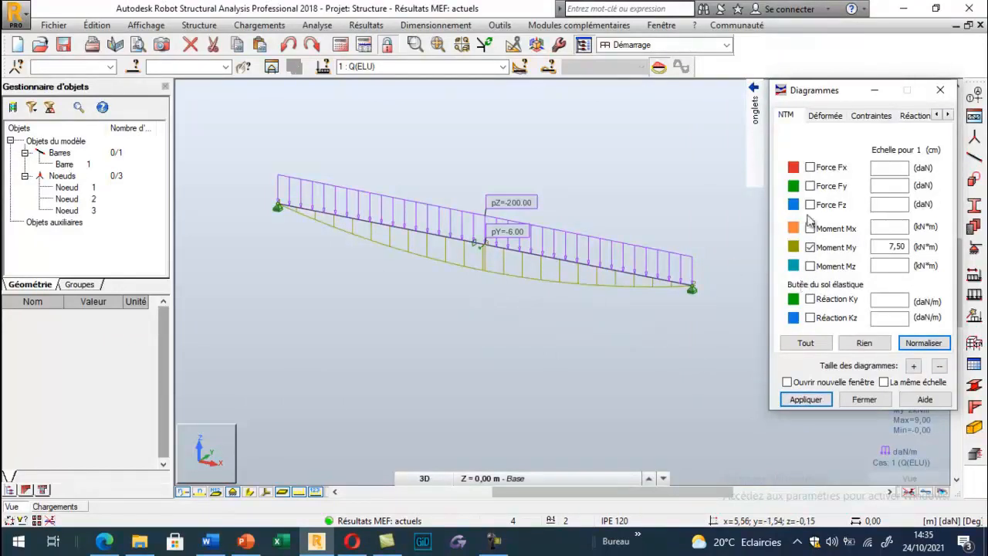
Set the diagram display to value descriptions and uniform fill, and apply it to the moment diagram
{"action": "mouse_move", "coordinate": [757, 159]}
{"action": "left_click", "coordinate": [729, 213]}
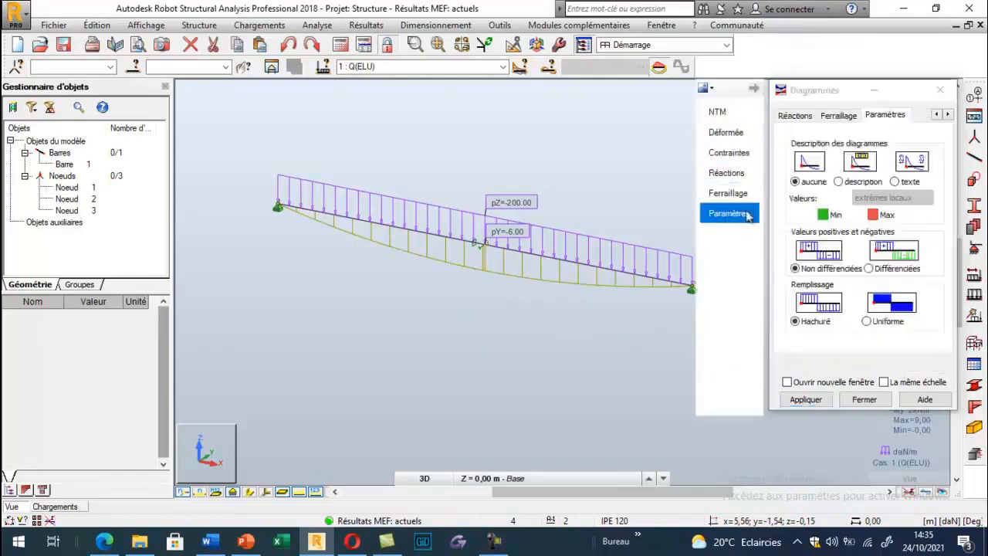
{"action": "left_click", "coordinate": [840, 182]}
{"action": "left_click", "coordinate": [878, 323]}
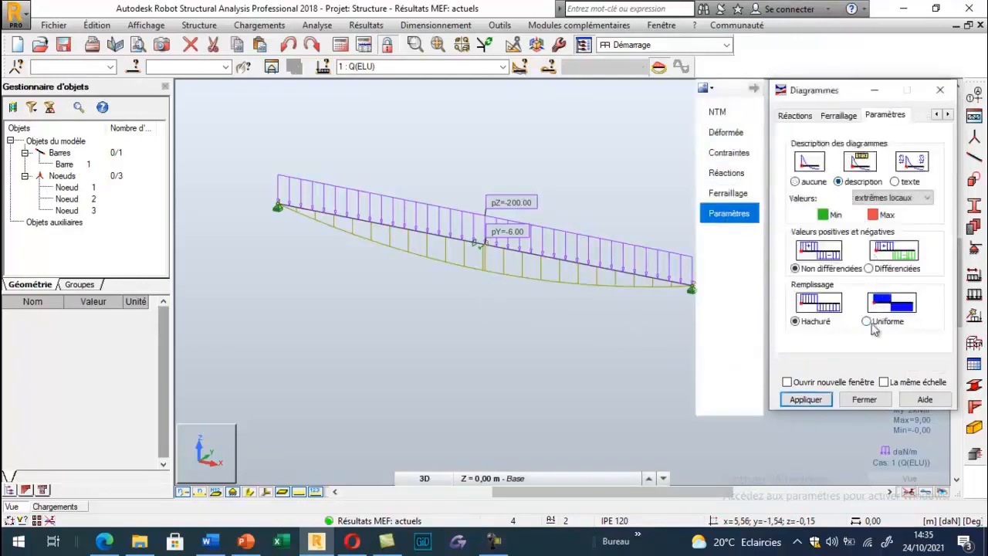
{"action": "left_click", "coordinate": [824, 399]}
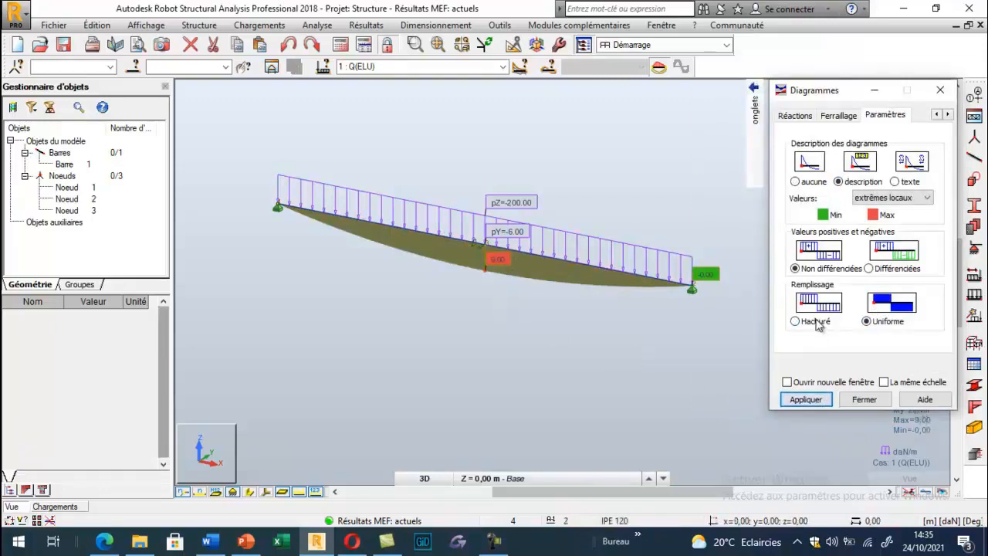
Display the shear force Fz diagram instead of My and compare it with the diagrams on slide 37 in PowerPoint
{"action": "left_click", "coordinate": [729, 111]}
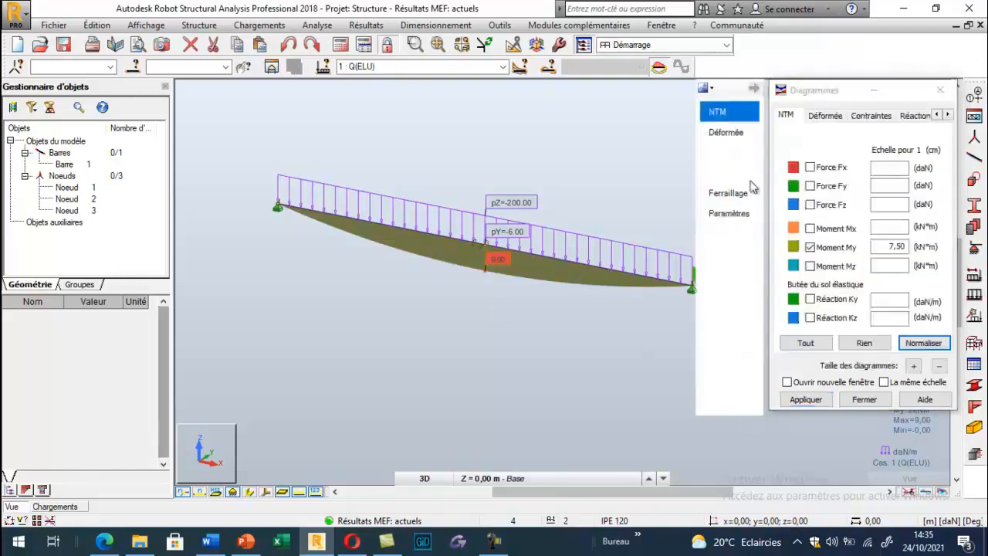
{"action": "left_click", "coordinate": [810, 248]}
{"action": "left_click", "coordinate": [810, 204]}
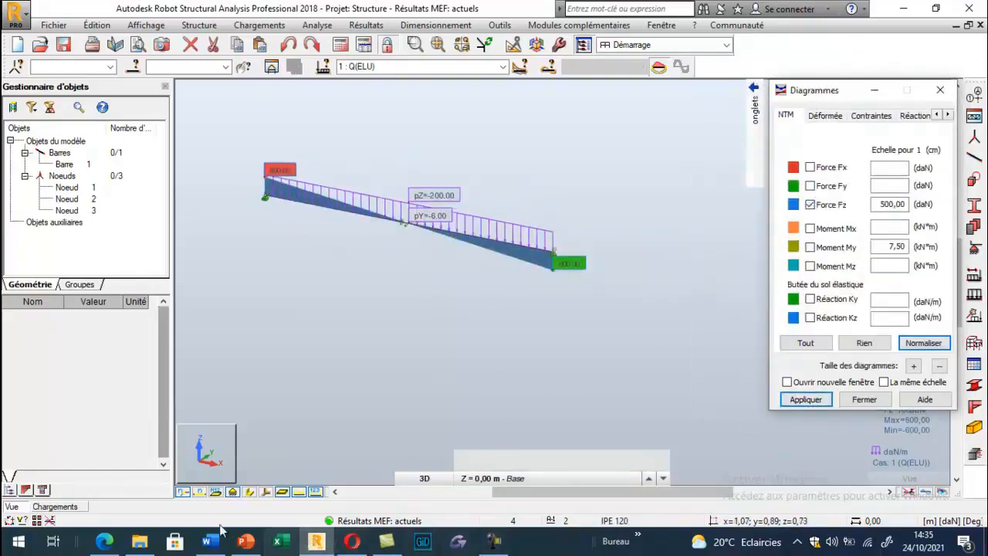
{"action": "left_click", "coordinate": [246, 542]}
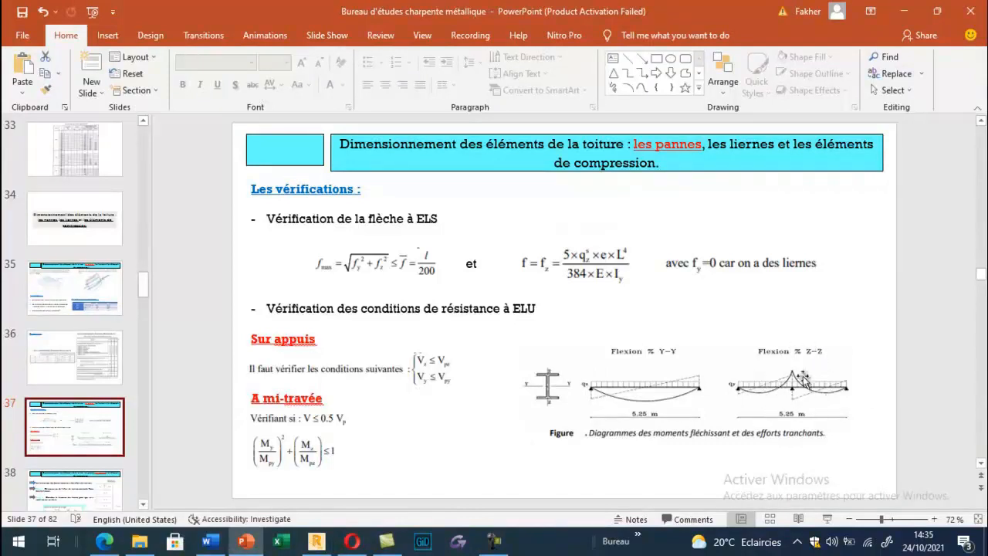
{"action": "left_click", "coordinate": [316, 541]}
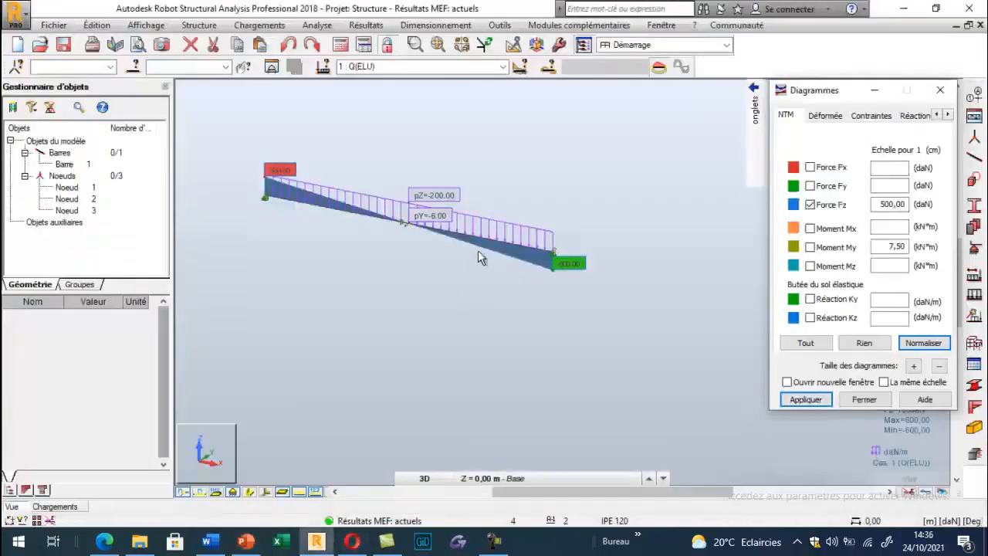
Replace the Fz diagram with the bending moment Mz diagram and enlarge it on the purlin
{"action": "left_click", "coordinate": [809, 204]}
{"action": "left_click", "coordinate": [810, 266]}
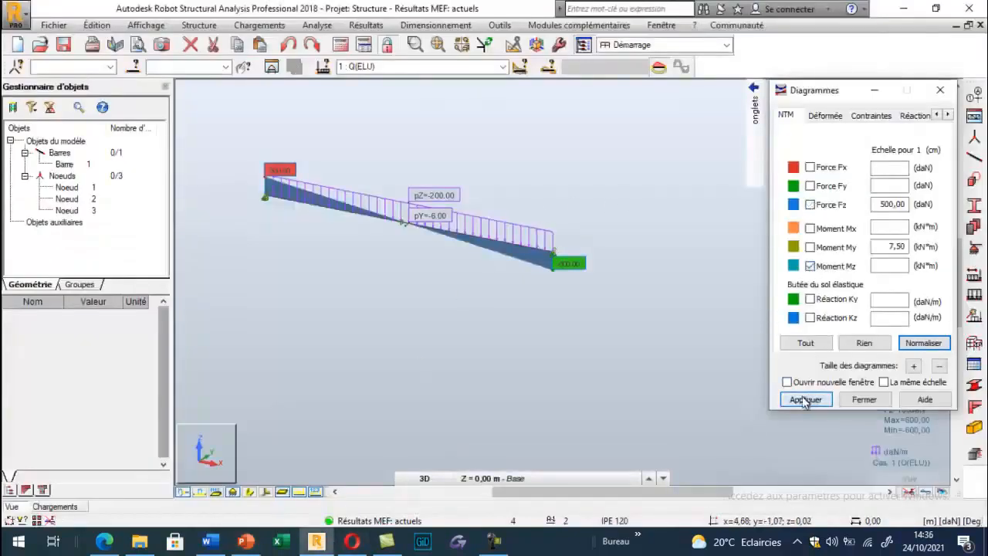
{"action": "left_click", "coordinate": [805, 399]}
{"action": "left_click", "coordinate": [917, 347]}
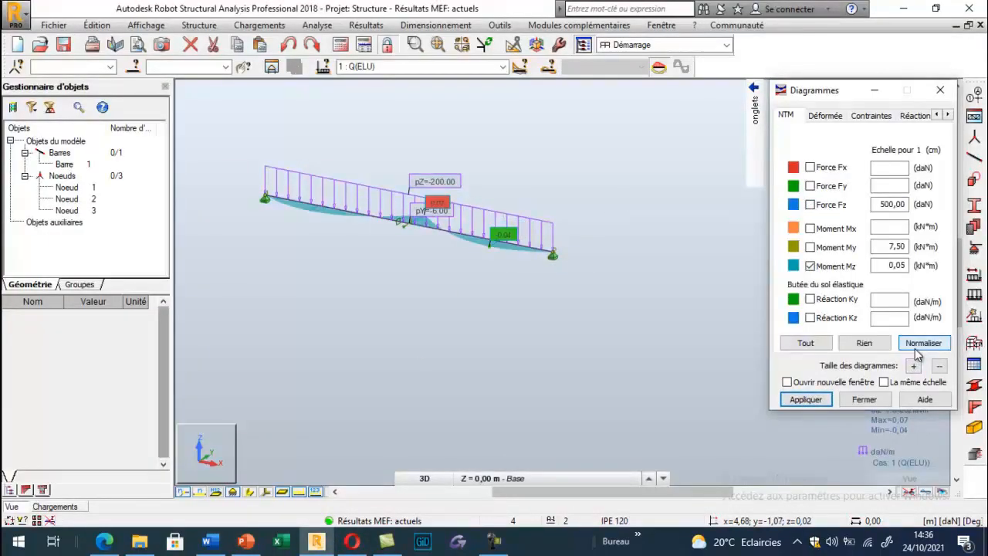
{"action": "left_click", "coordinate": [820, 399]}
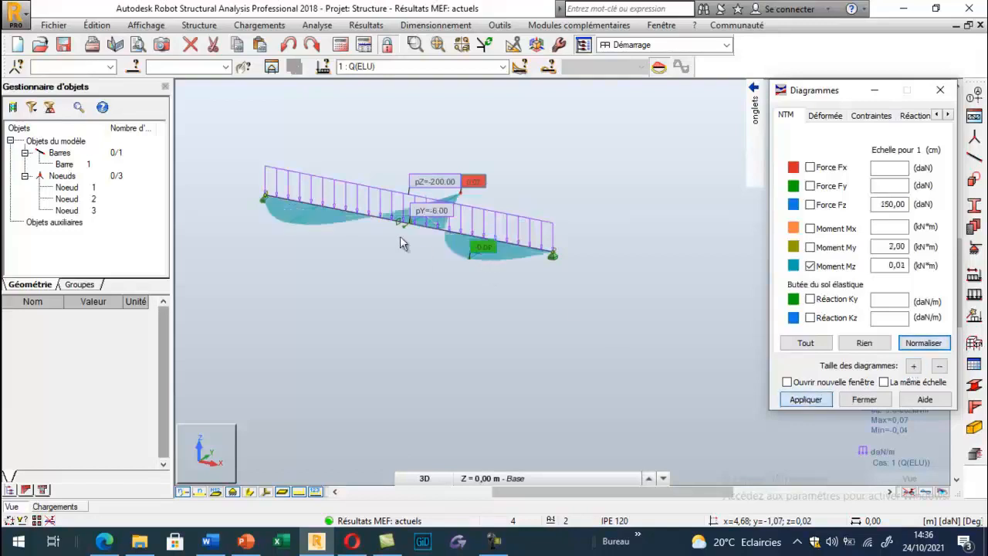
{"action": "scroll", "coordinate": [386, 243], "scroll_direction": "up", "scroll_amount": 2}
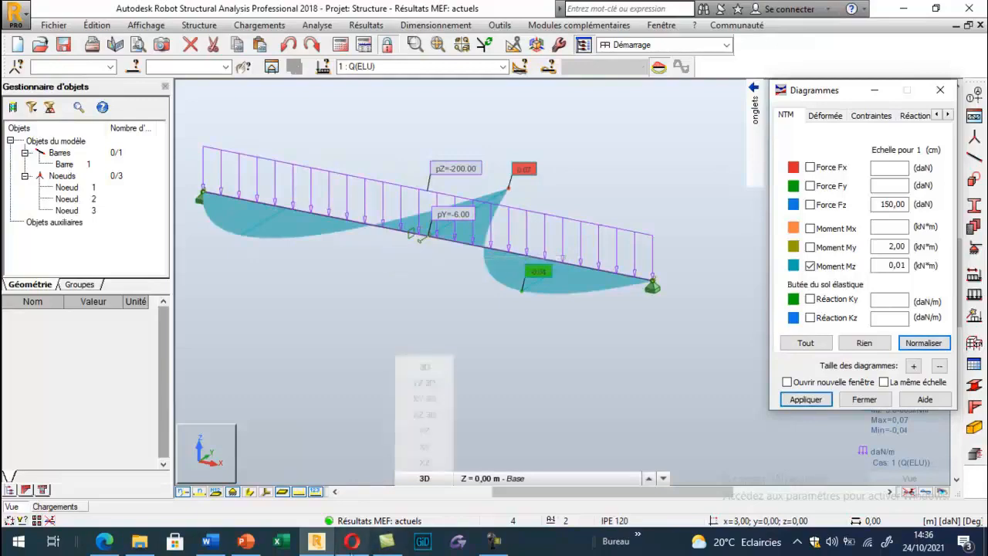
Display the enlarged shear force Fy diagram instead of Mz, and clear the diagrams from the purlin after examining it
{"action": "left_click", "coordinate": [247, 542]}
{"action": "left_click", "coordinate": [247, 542]}
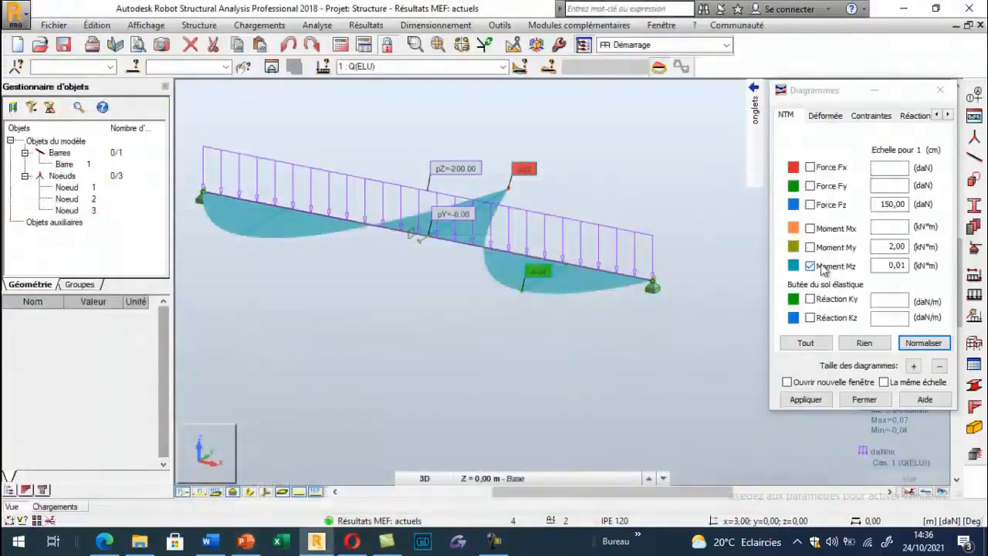
{"action": "left_click", "coordinate": [810, 186]}
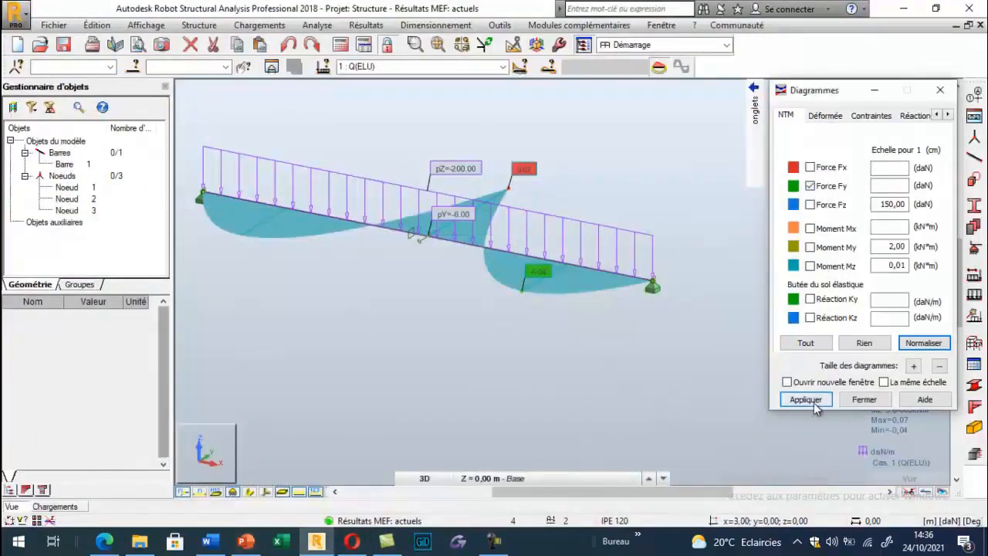
{"action": "left_click", "coordinate": [817, 401]}
{"action": "left_click", "coordinate": [913, 345]}
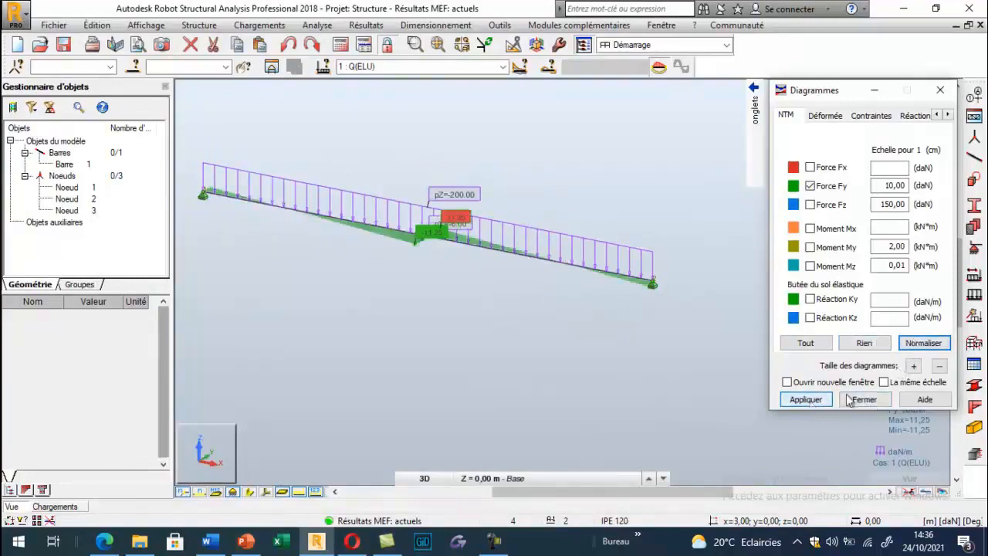
{"action": "left_click", "coordinate": [913, 366]}
{"action": "left_click", "coordinate": [805, 399]}
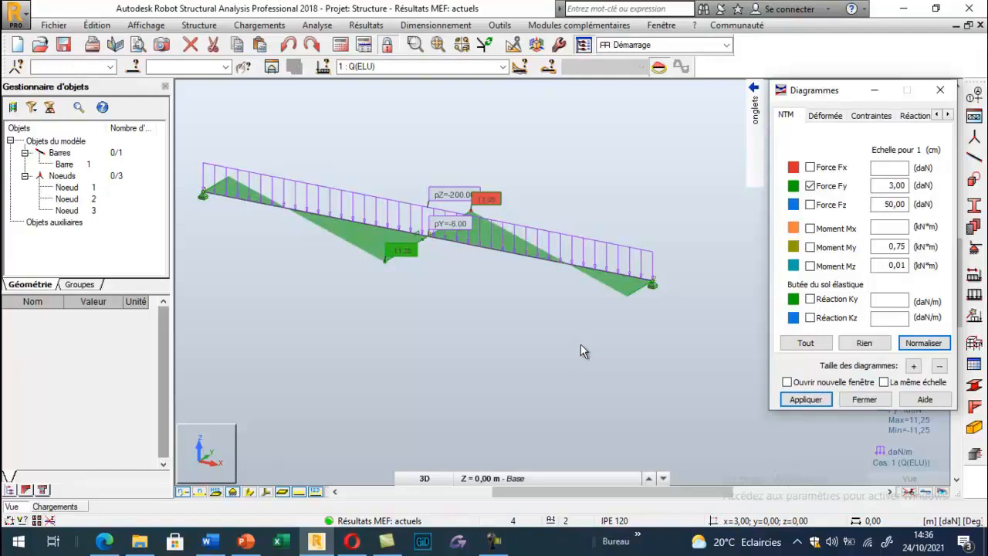
{"action": "left_click", "coordinate": [792, 405]}
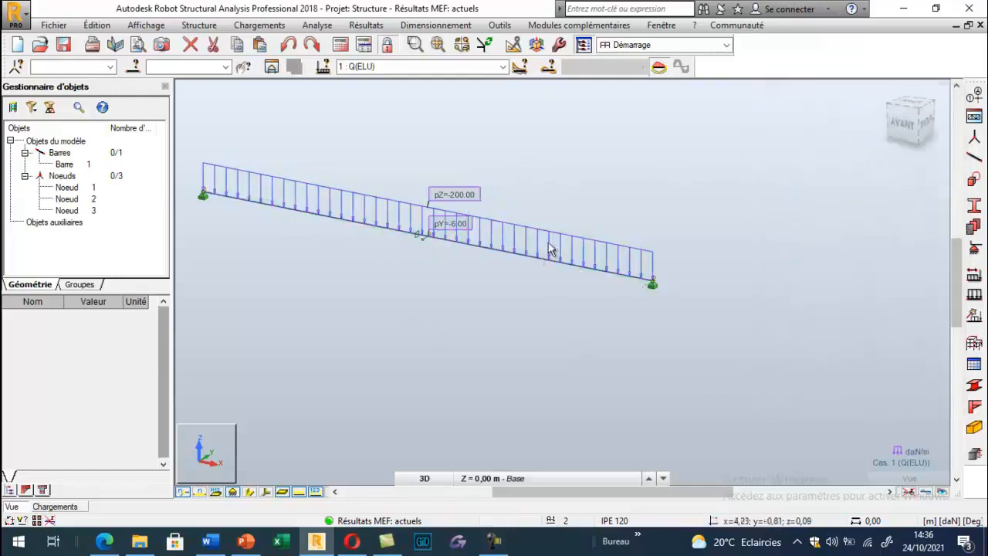
Start steel member design and open the list of steel member types
{"action": "left_click", "coordinate": [436, 25]}
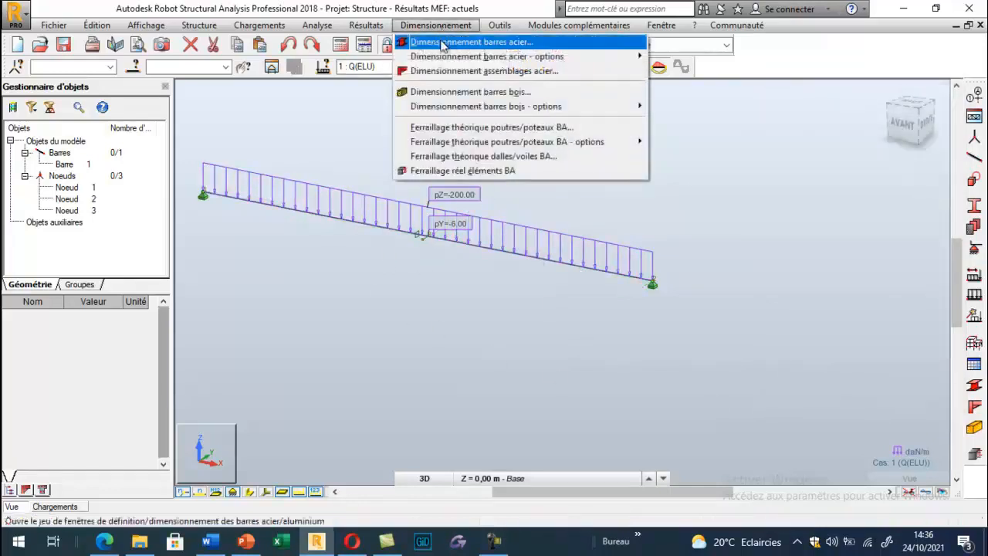
{"action": "left_click", "coordinate": [471, 42]}
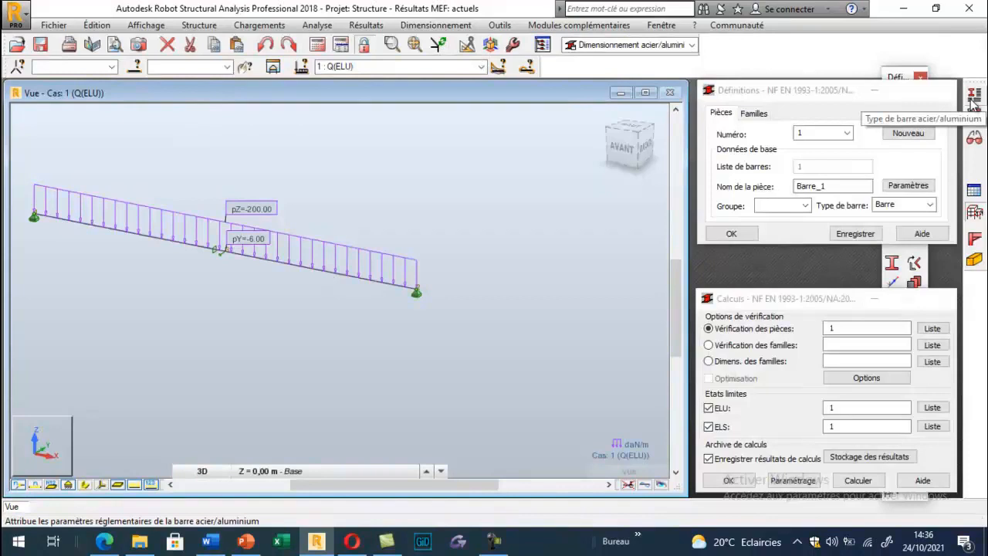
{"action": "left_click", "coordinate": [974, 102]}
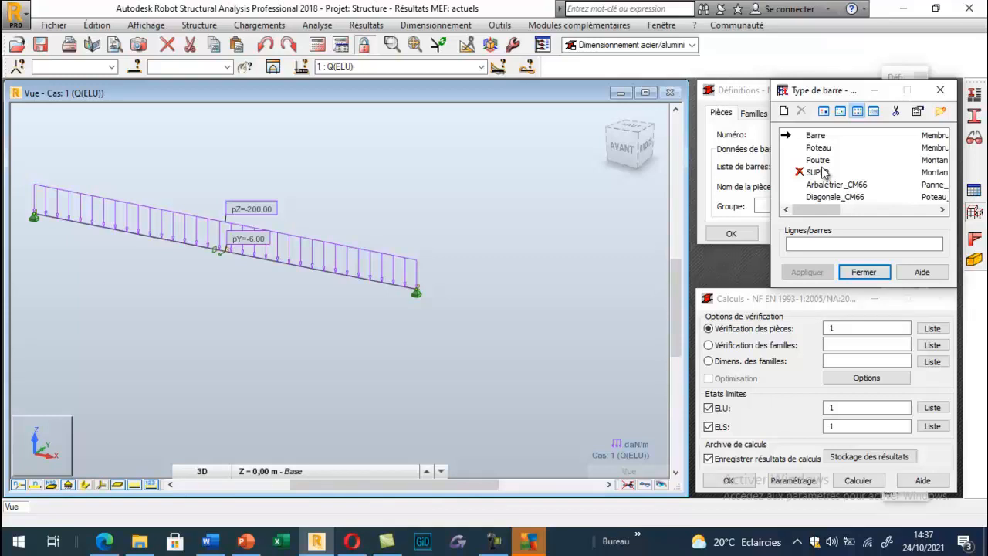
Create a new steel member type named Pannes cm
{"action": "left_click", "coordinate": [785, 111]}
{"action": "double_click", "coordinate": [744, 82]}
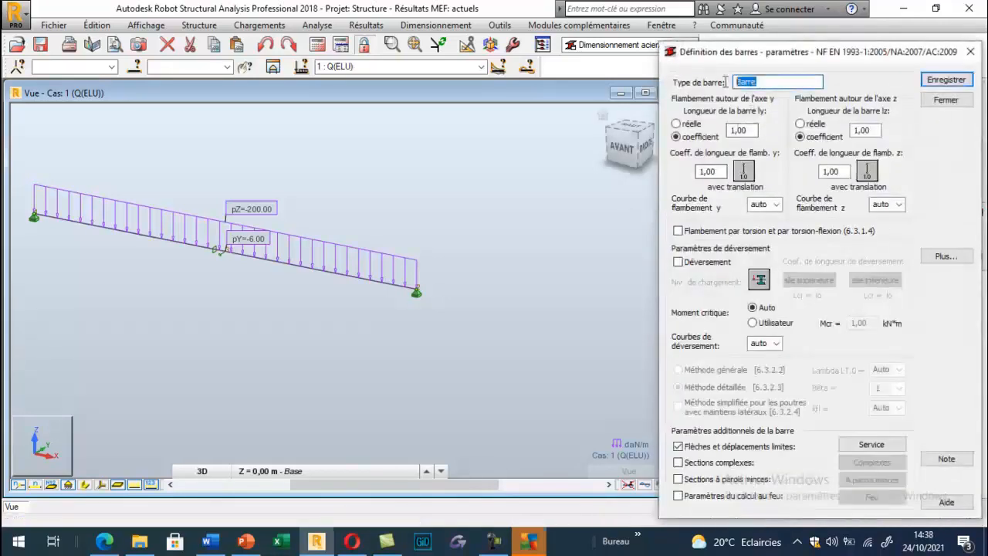
{"action": "type", "text": "Pnn"}
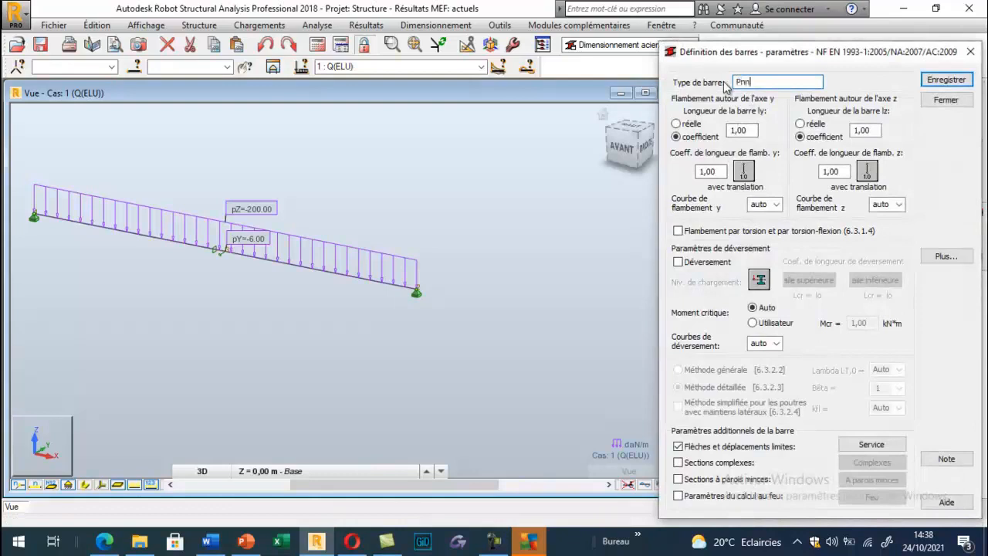
{"action": "key", "text": "BackSpace"}
{"action": "key", "text": "BackSpace"}
{"action": "type", "text": "annes cm"}
Exclude buckling about both the y and z axes for the Pannes cm member type
{"action": "left_click", "coordinate": [743, 174]}
{"action": "left_click", "coordinate": [880, 242]}
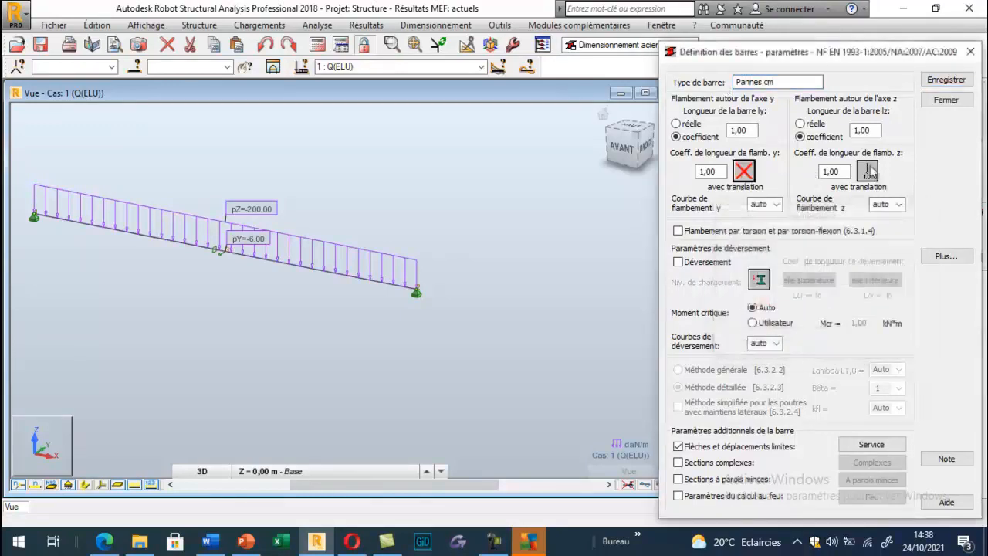
{"action": "left_click", "coordinate": [868, 172]}
{"action": "left_click", "coordinate": [764, 304]}
{"action": "left_click", "coordinate": [880, 245]}
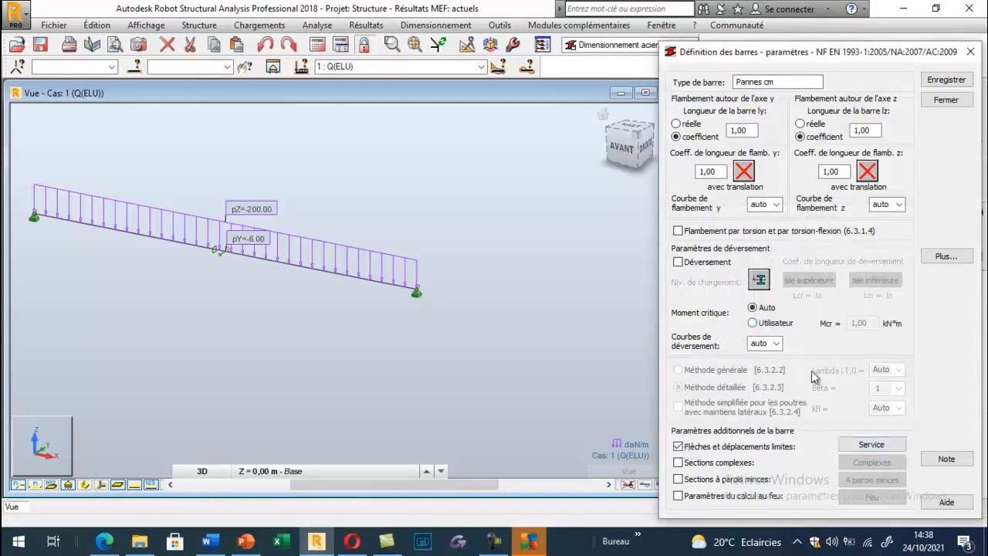
Enable the final deflection check in the z direction with a limit of L/200 in the service settings
{"action": "left_click", "coordinate": [872, 444]}
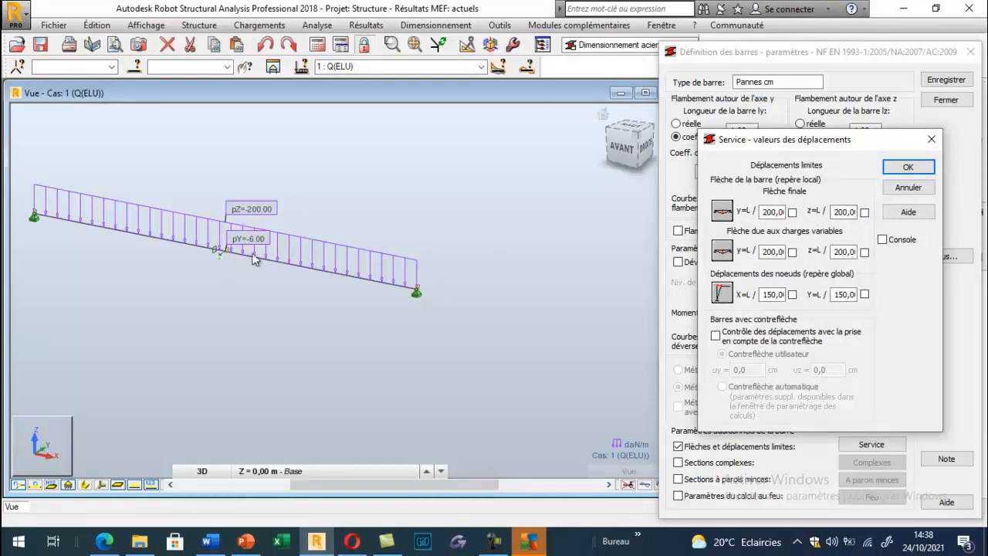
{"action": "left_click", "coordinate": [864, 212]}
{"action": "left_click", "coordinate": [908, 166]}
Set the advanced load types to uniform load on a simply supported beam for My and uniform or variable moment for Mz
{"action": "left_click", "coordinate": [948, 256]}
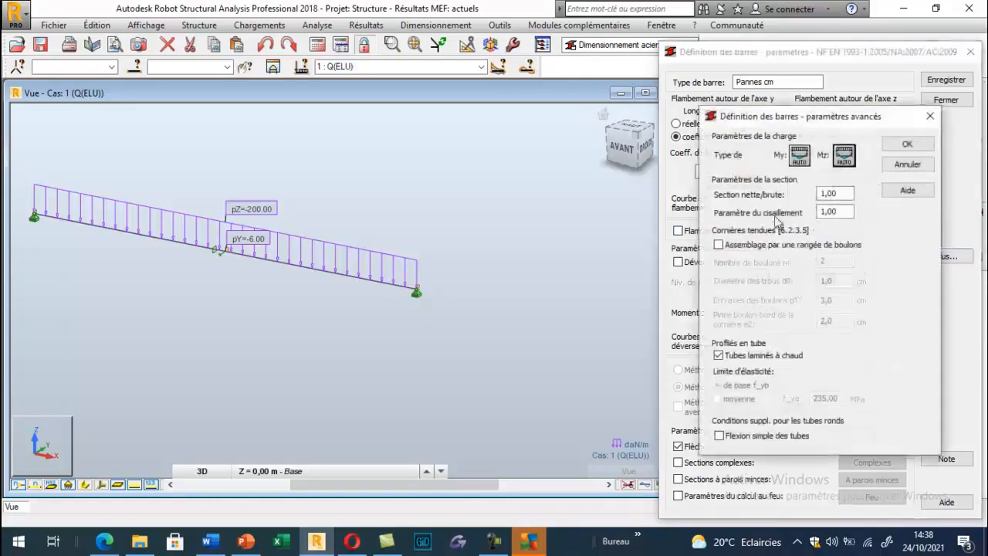
{"action": "left_click", "coordinate": [800, 156]}
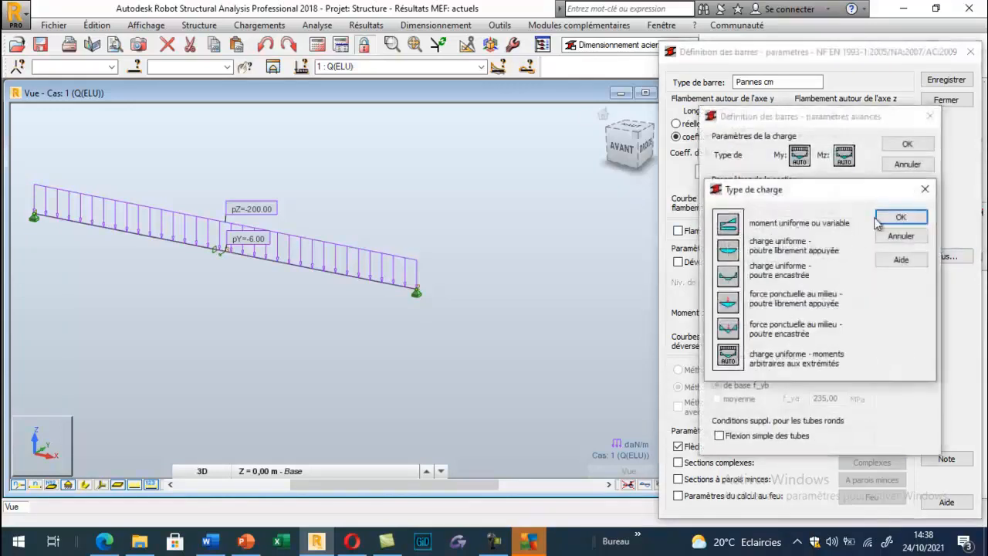
{"action": "left_click", "coordinate": [900, 217]}
{"action": "left_click", "coordinate": [843, 156]}
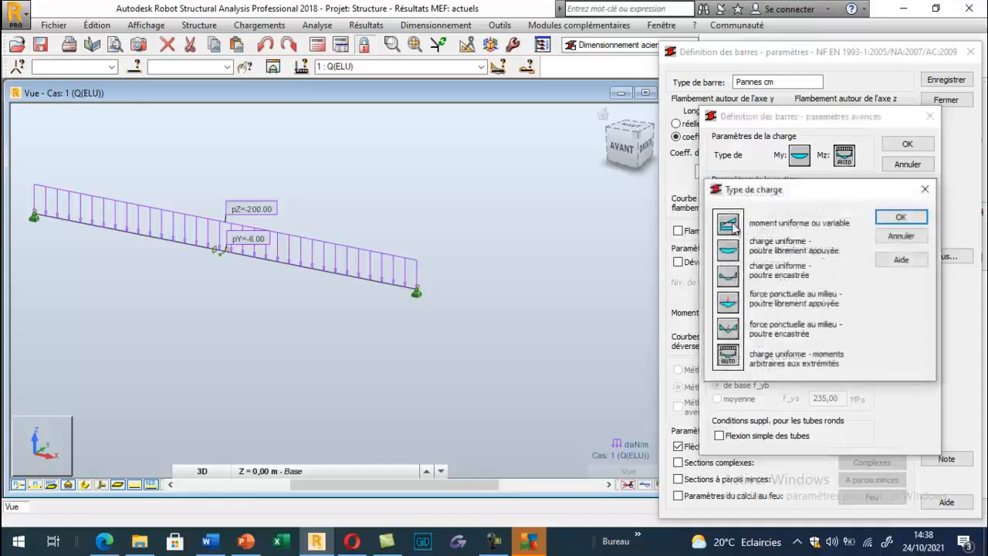
{"action": "left_click", "coordinate": [729, 224]}
{"action": "left_click", "coordinate": [901, 217]}
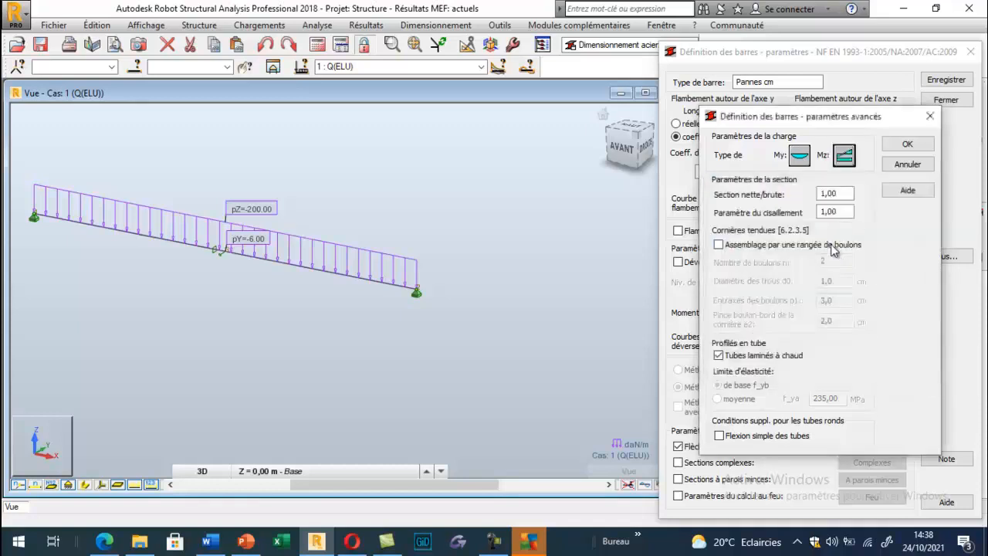
{"action": "left_click", "coordinate": [905, 146]}
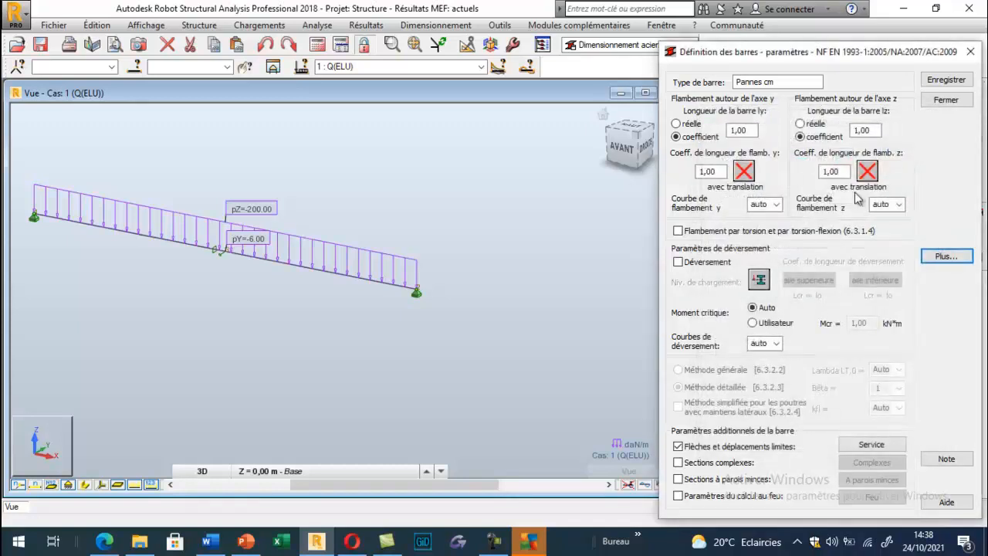
Save the Pannes cm member type, assign it to the purlin, and close the member type definitions
{"action": "left_click", "coordinate": [945, 81]}
{"action": "left_click", "coordinate": [947, 99]}
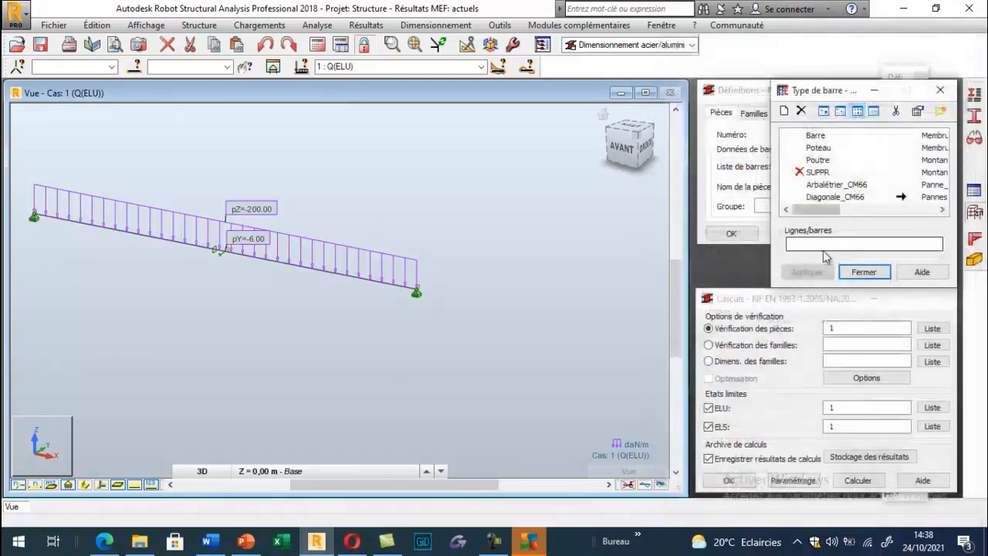
{"action": "left_click", "coordinate": [821, 244]}
{"action": "left_click", "coordinate": [336, 274]}
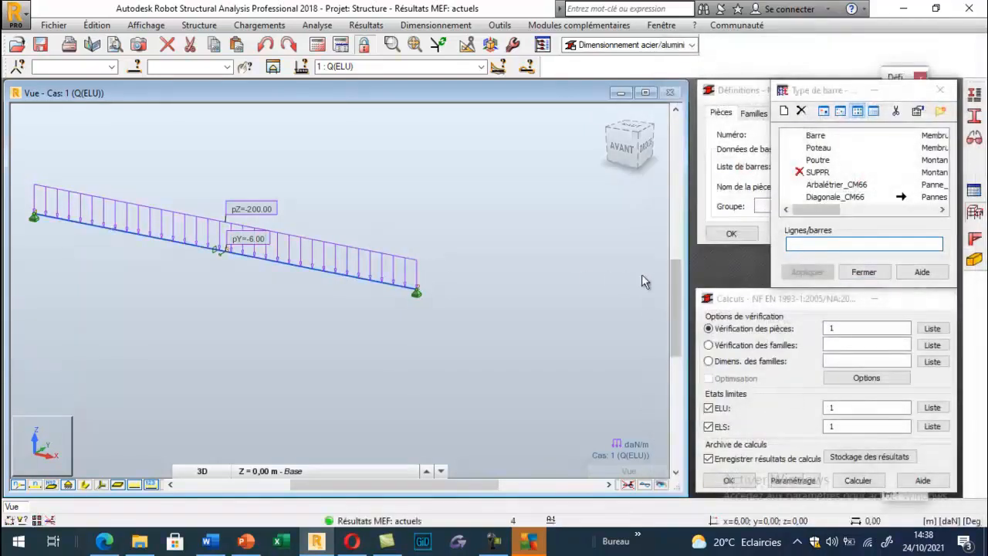
{"action": "left_click", "coordinate": [863, 273]}
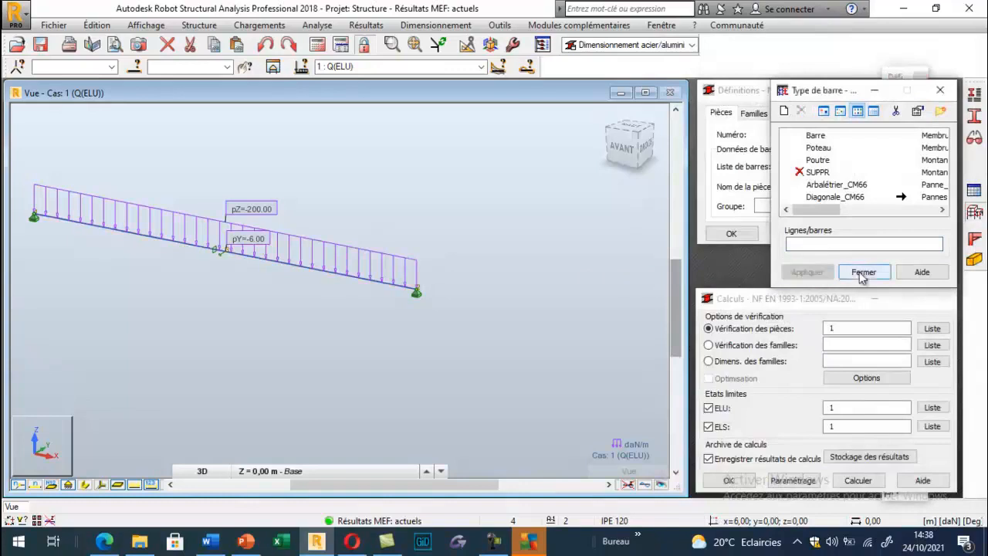
Switch to PowerPoint to review slide 37 with the purlin deflection and resistance checks
{"action": "left_click", "coordinate": [40, 44]}
{"action": "left_click", "coordinate": [683, 103]}
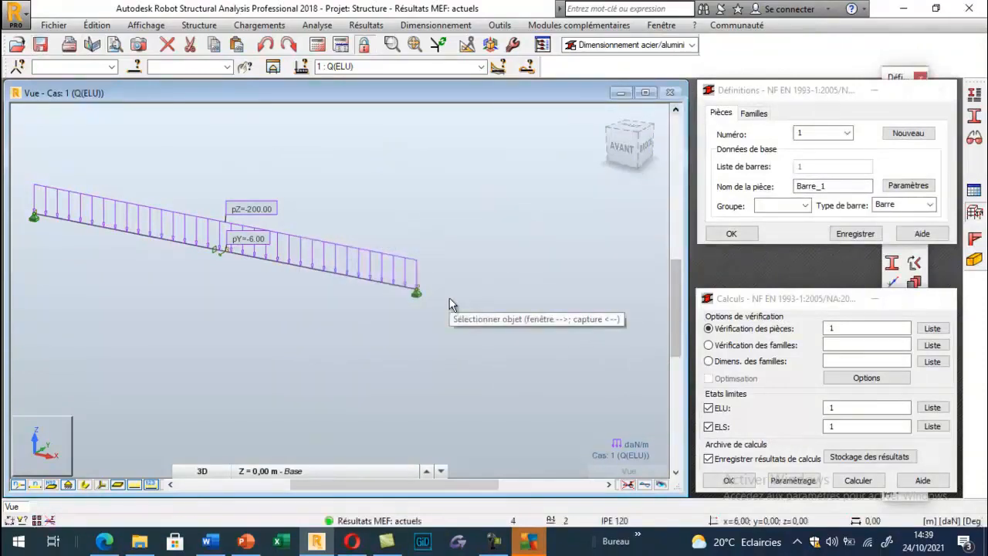
{"action": "left_click", "coordinate": [250, 540]}
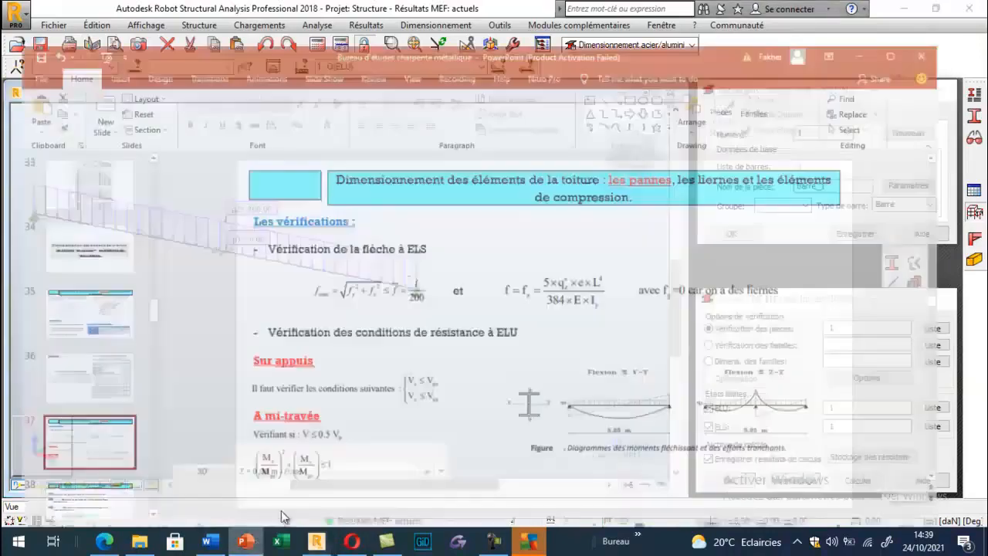
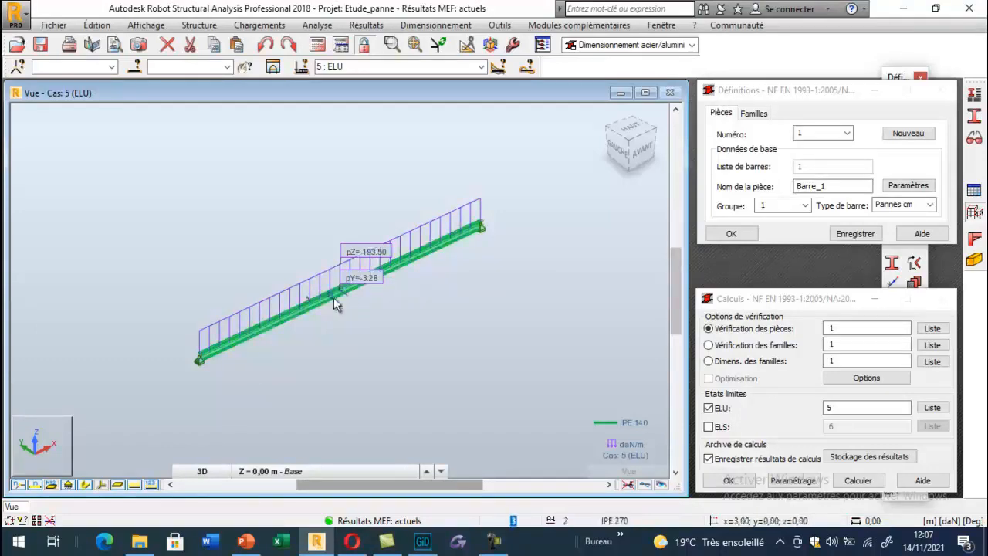
Display load case 2: Qz (ELU) on the IPE 140 purlin
{"action": "scroll", "coordinate": [367, 282], "scroll_direction": "up", "scroll_amount": 5}
{"action": "scroll", "coordinate": [368, 280], "scroll_direction": "down", "scroll_amount": 6}
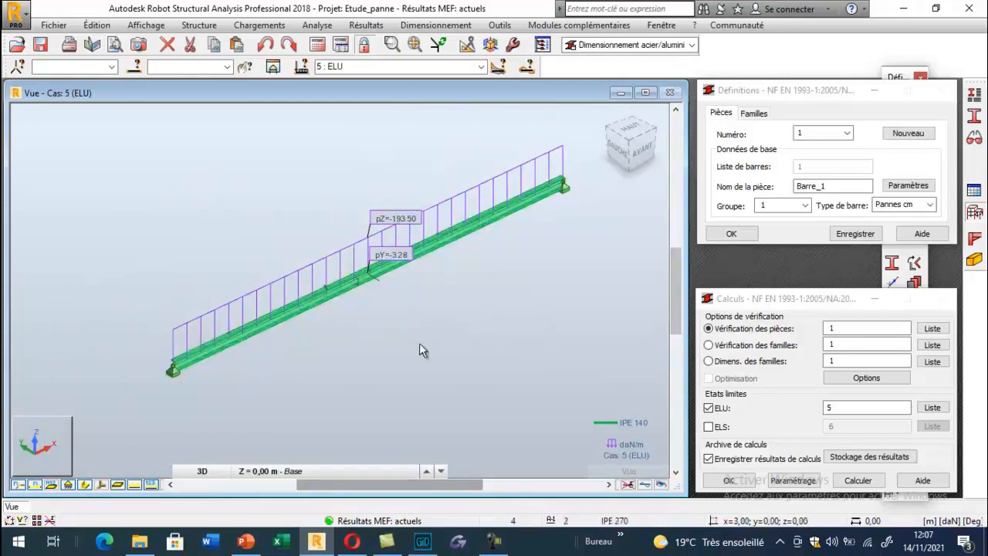
{"action": "left_click", "coordinate": [481, 68]}
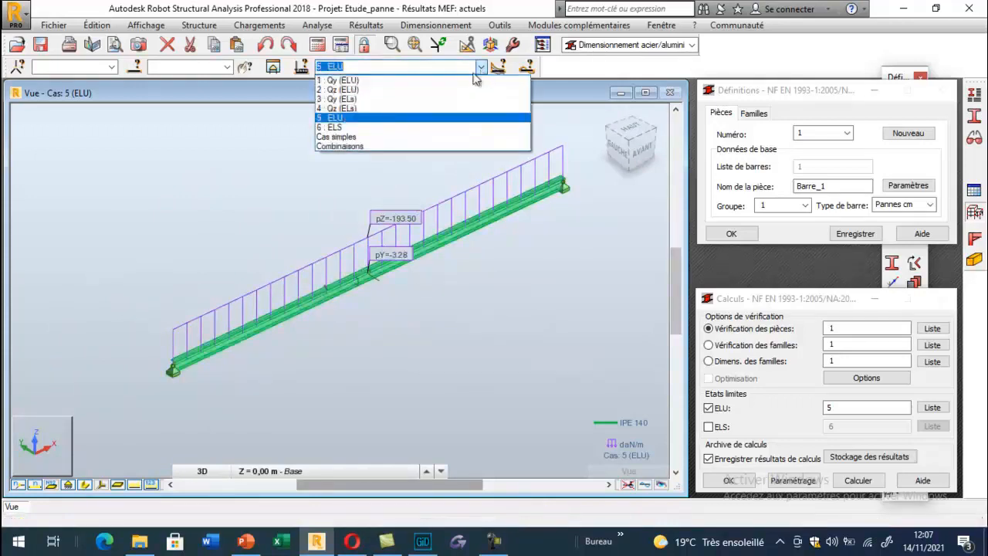
{"action": "left_click", "coordinate": [400, 90]}
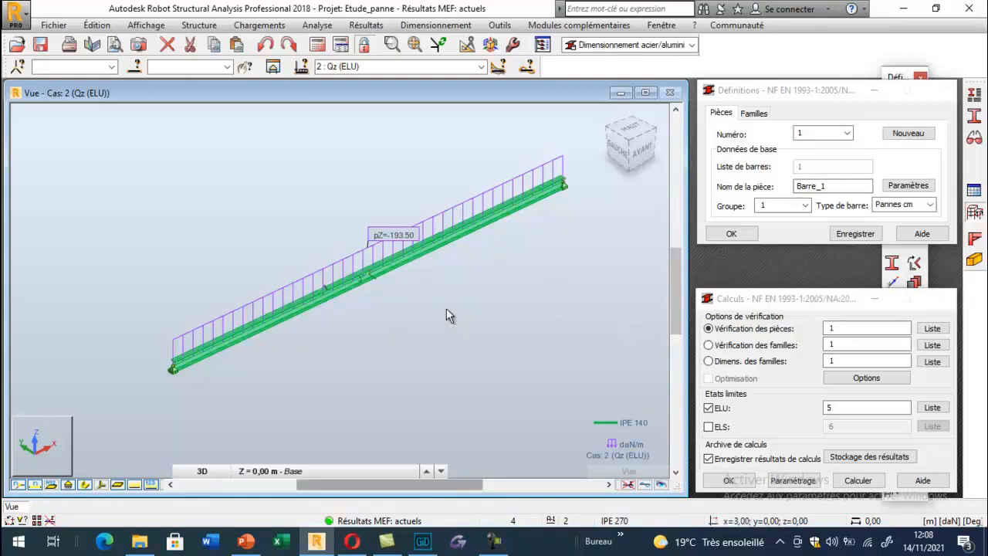
Enable lateral-torsional buckling for the Pannes cm member type and set the loading level at the upper flange
{"action": "double_click", "coordinate": [890, 201]}
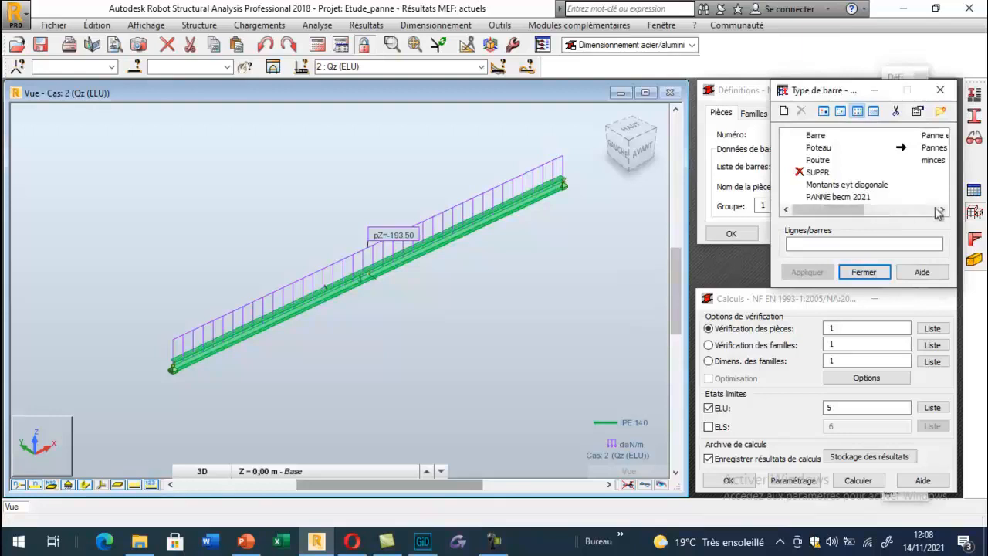
{"action": "left_click", "coordinate": [939, 211]}
{"action": "double_click", "coordinate": [822, 148]}
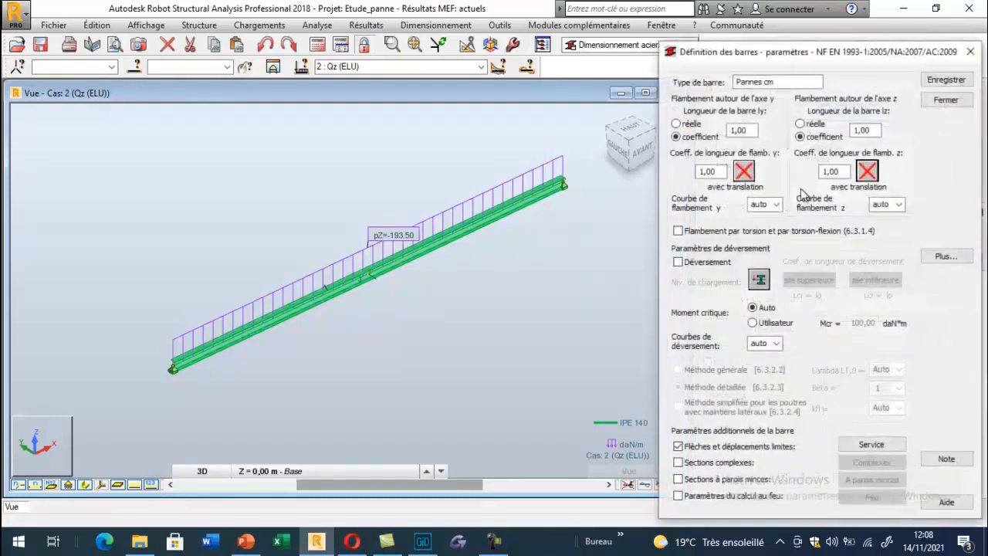
{"action": "left_click_drag", "start_coordinate": [792, 58], "coordinate": [721, 54]}
{"action": "left_click", "coordinate": [608, 257]}
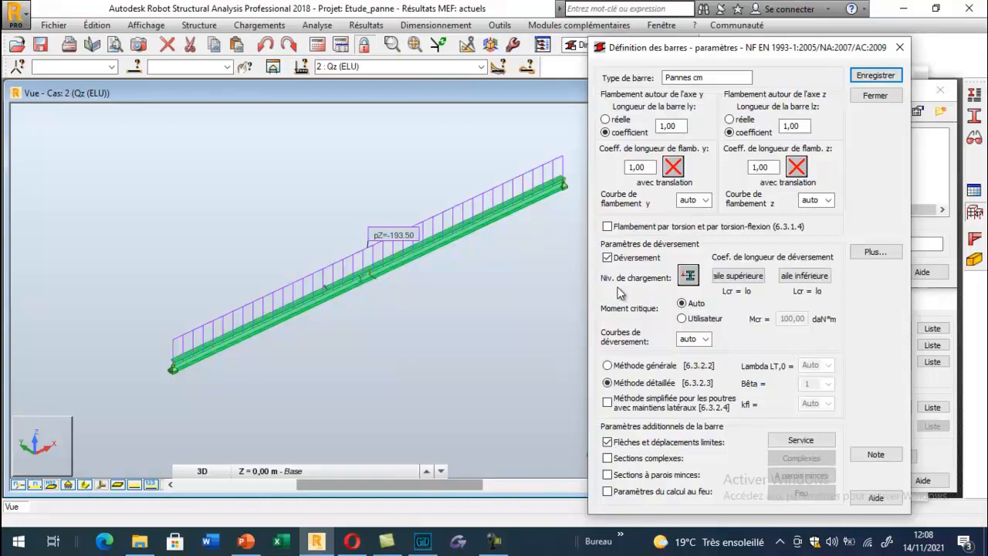
{"action": "left_click", "coordinate": [689, 278]}
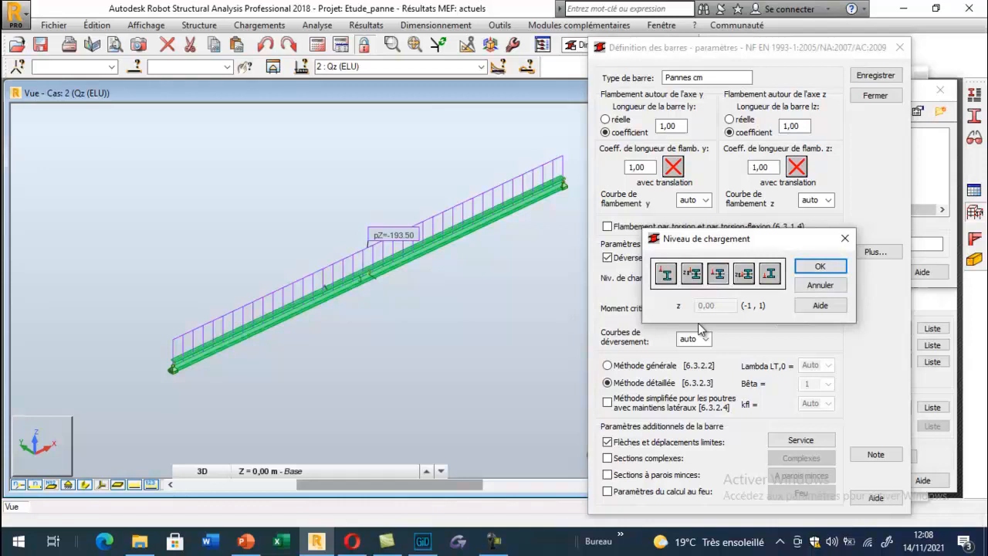
{"action": "left_click", "coordinate": [667, 275]}
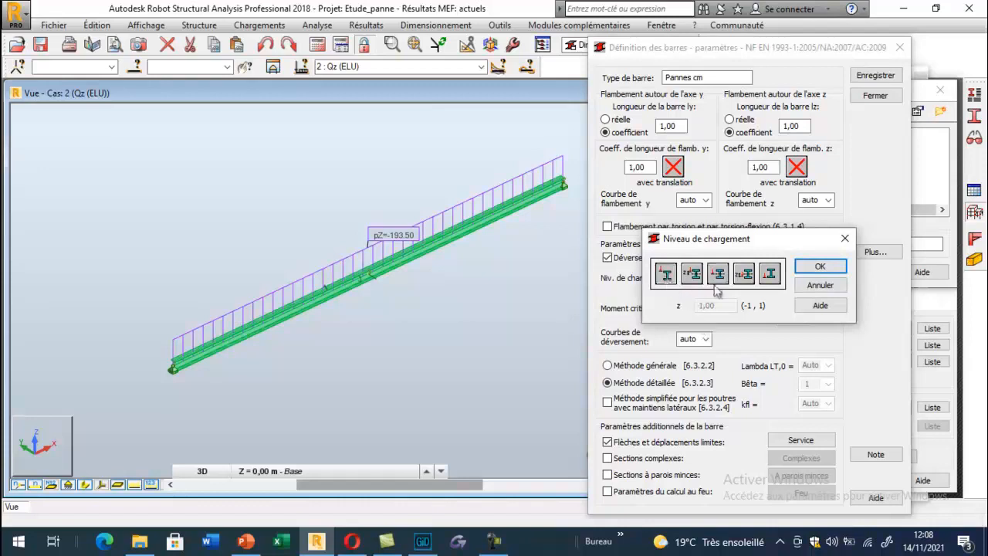
{"action": "left_click", "coordinate": [820, 267]}
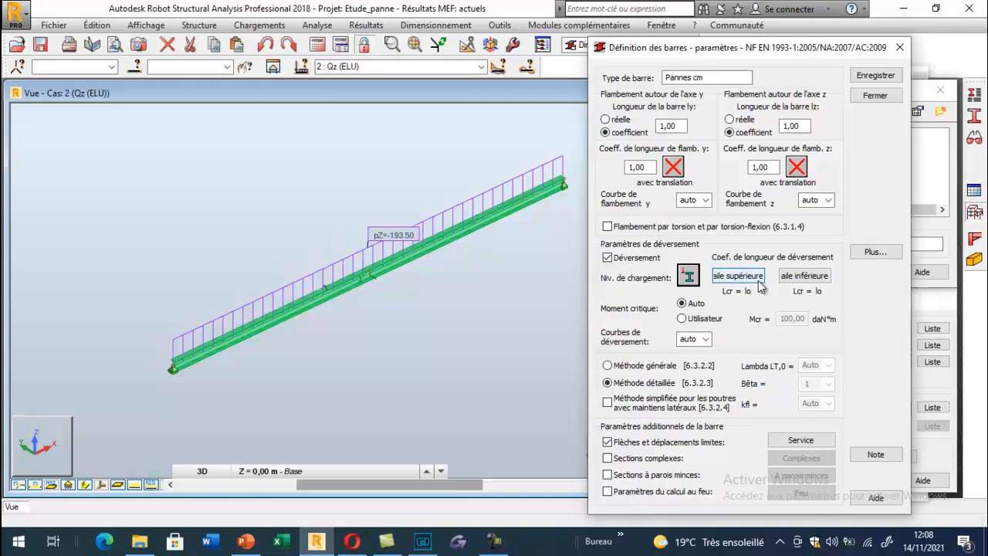
Set the lateral buckling length to Lcr = 0.5 lo for the upper and lower flanges, and save the Pannes cm type
{"action": "left_click", "coordinate": [363, 276]}
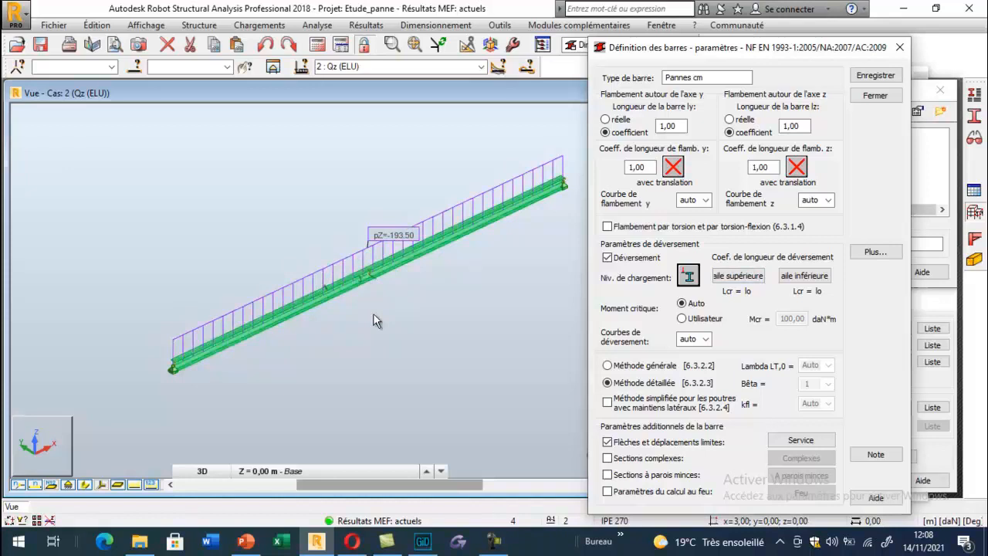
{"action": "left_click", "coordinate": [730, 291]}
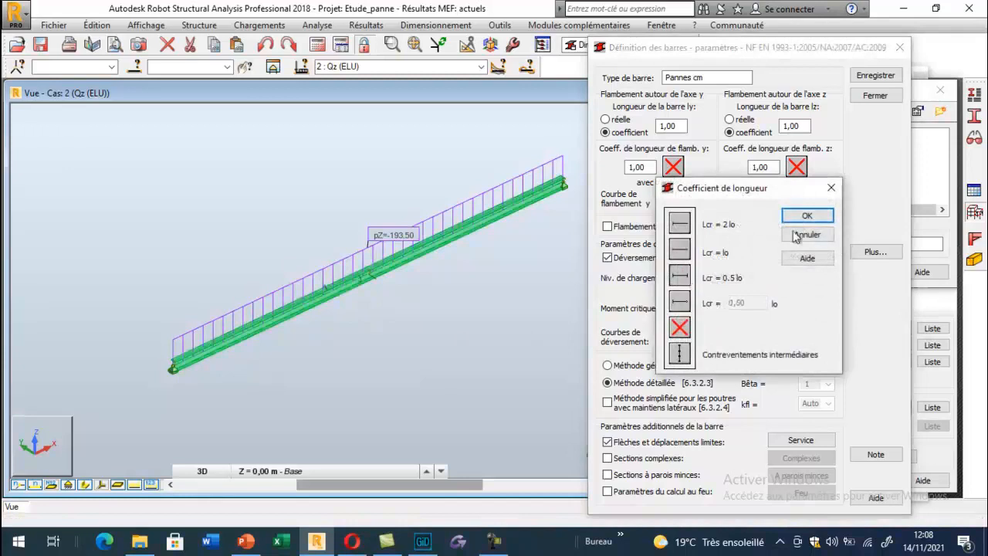
{"action": "left_click", "coordinate": [797, 235]}
{"action": "left_click", "coordinate": [787, 233]}
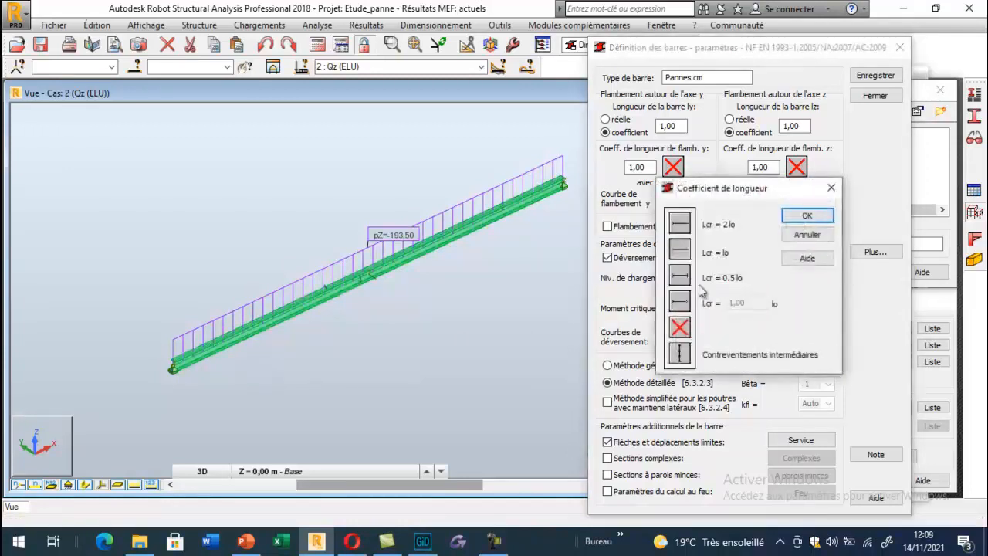
{"action": "left_click", "coordinate": [788, 235]}
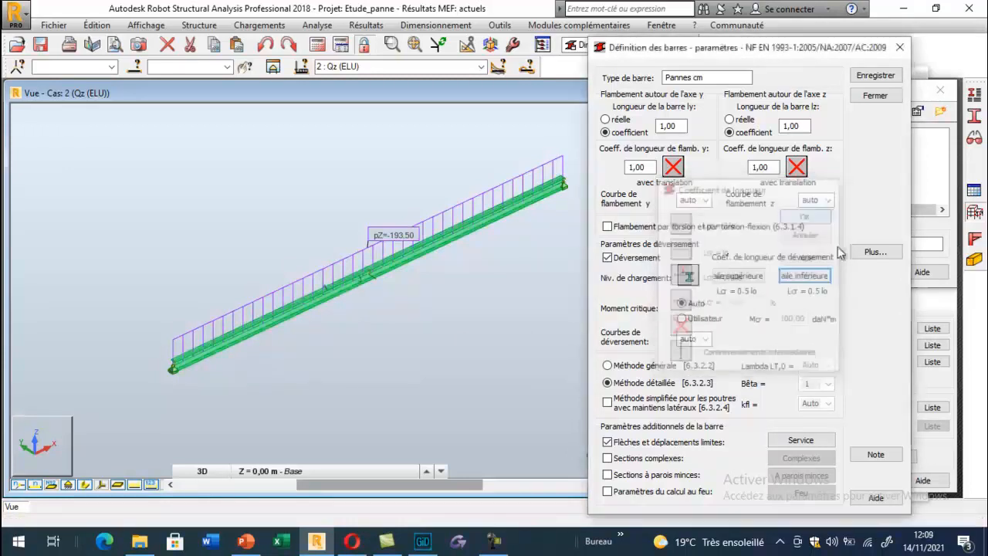
{"action": "left_click", "coordinate": [877, 75]}
{"action": "left_click", "coordinate": [794, 316]}
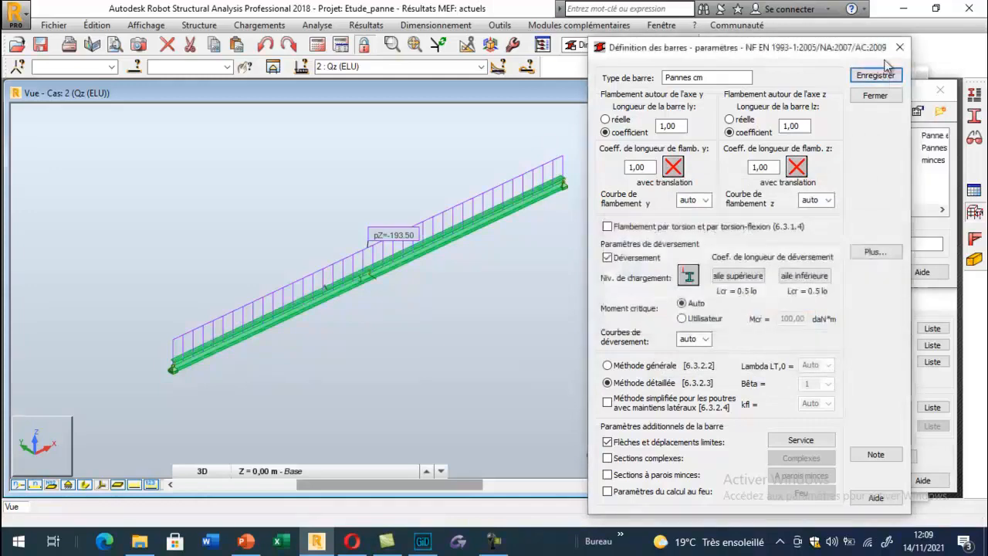
{"action": "left_click", "coordinate": [899, 47]}
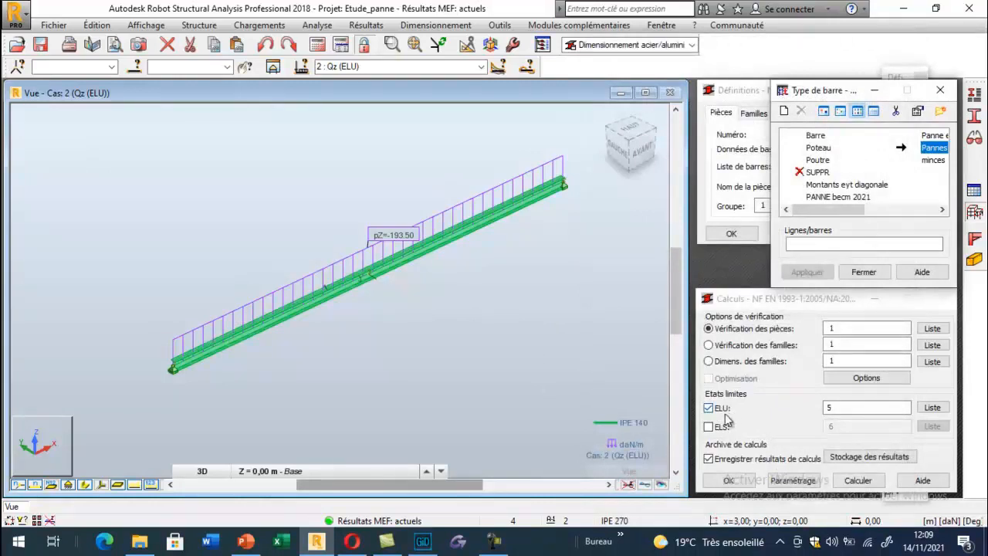
Set the load case list for the ELU verification to 2
{"action": "double_click", "coordinate": [838, 407]}
{"action": "type", "text": "2"}
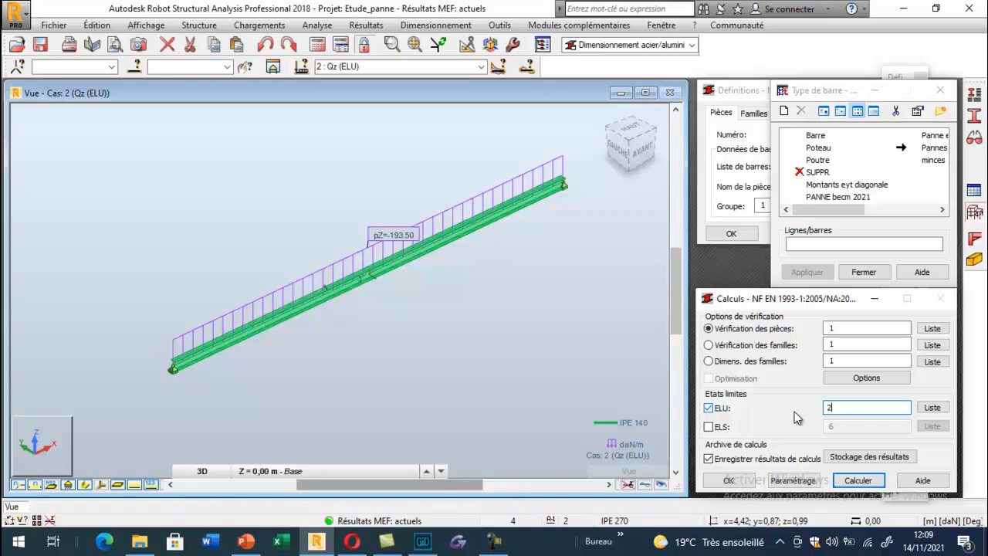
Run the ELU member verification for piece 1 and open the simplified results of Barre_1
{"action": "left_click", "coordinate": [858, 480]}
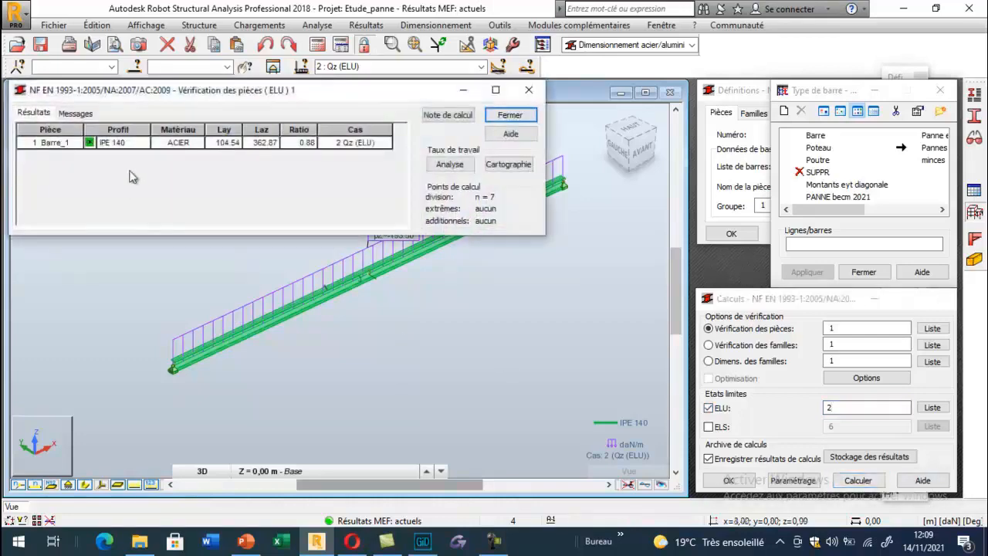
{"action": "left_click", "coordinate": [133, 143]}
{"action": "left_click_drag", "start_coordinate": [218, 263], "coordinate": [298, 67]}
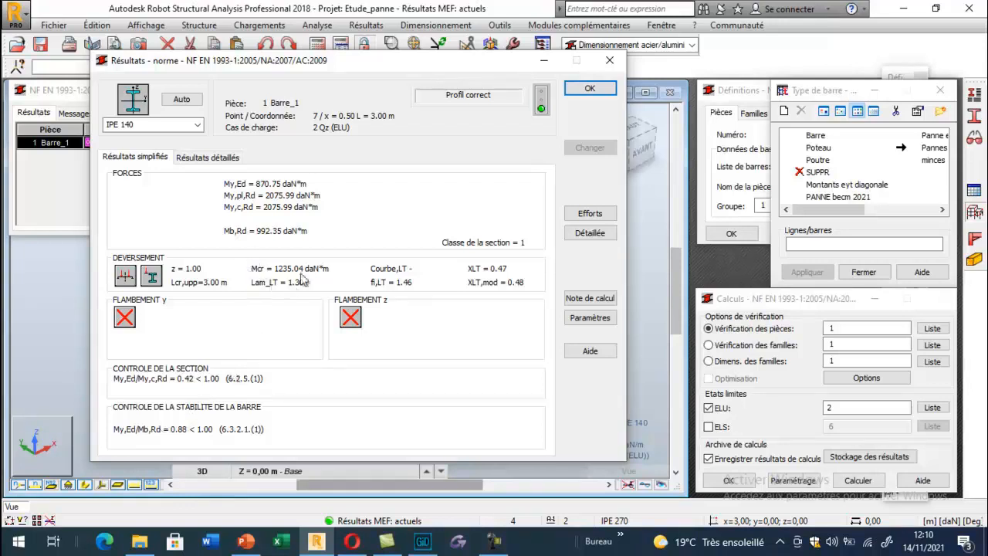
Switch to PowerPoint to review the critical moment Mcr formula on slide 57, and return to Robot to compare it with the Barre_1 results
{"action": "left_click", "coordinate": [246, 542]}
{"action": "scroll", "coordinate": [81, 362], "scroll_direction": "down", "scroll_amount": 8}
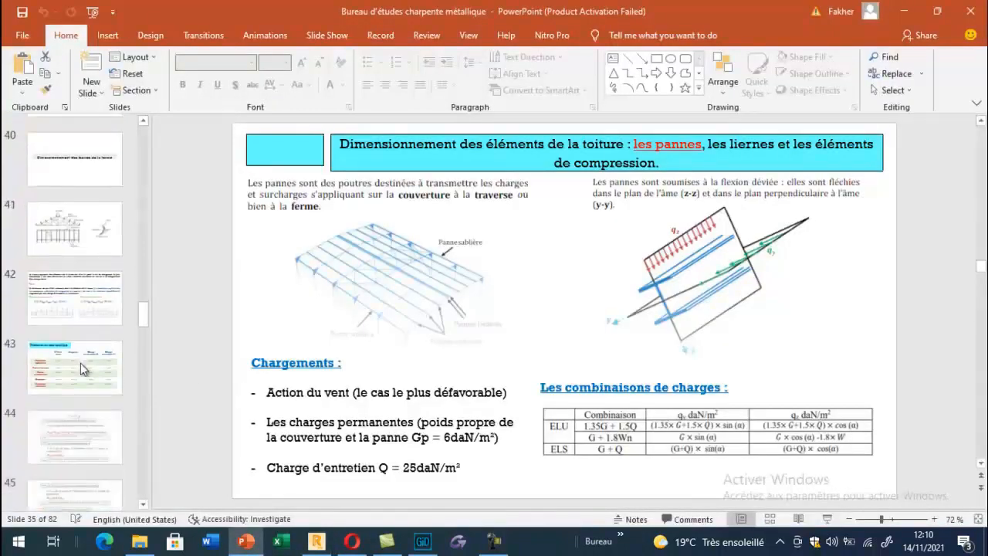
{"action": "scroll", "coordinate": [80, 363], "scroll_direction": "down", "scroll_amount": 6}
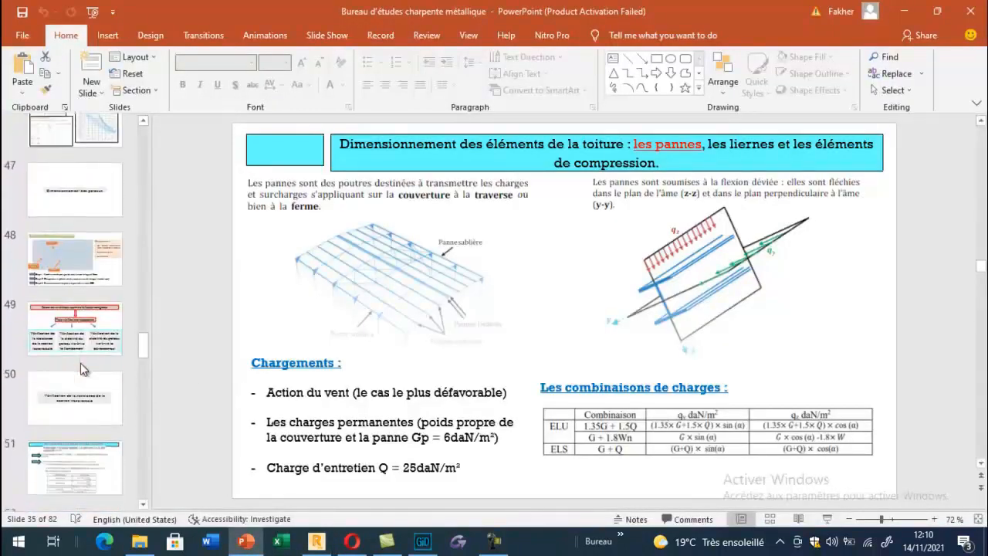
{"action": "scroll", "coordinate": [77, 374], "scroll_direction": "down", "scroll_amount": 7}
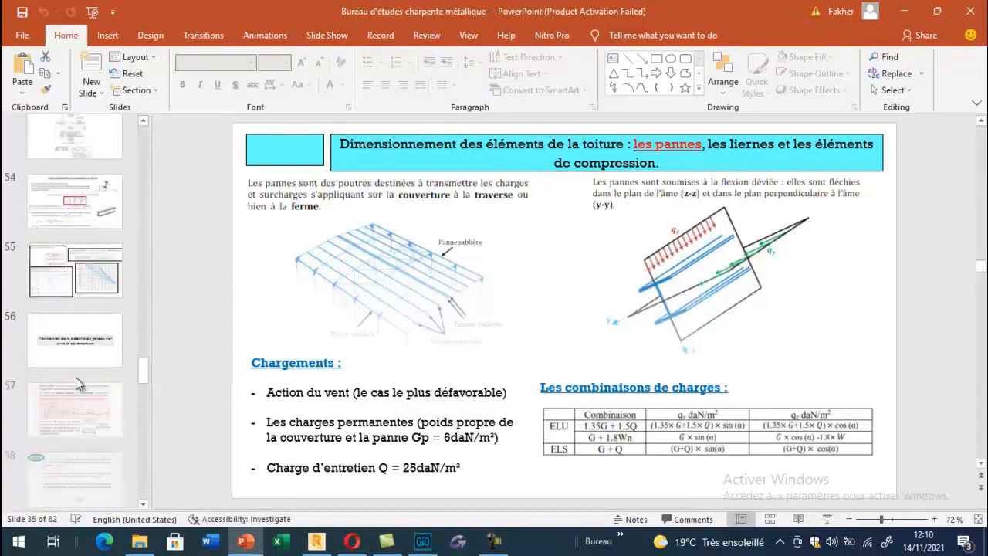
{"action": "left_click", "coordinate": [78, 294]}
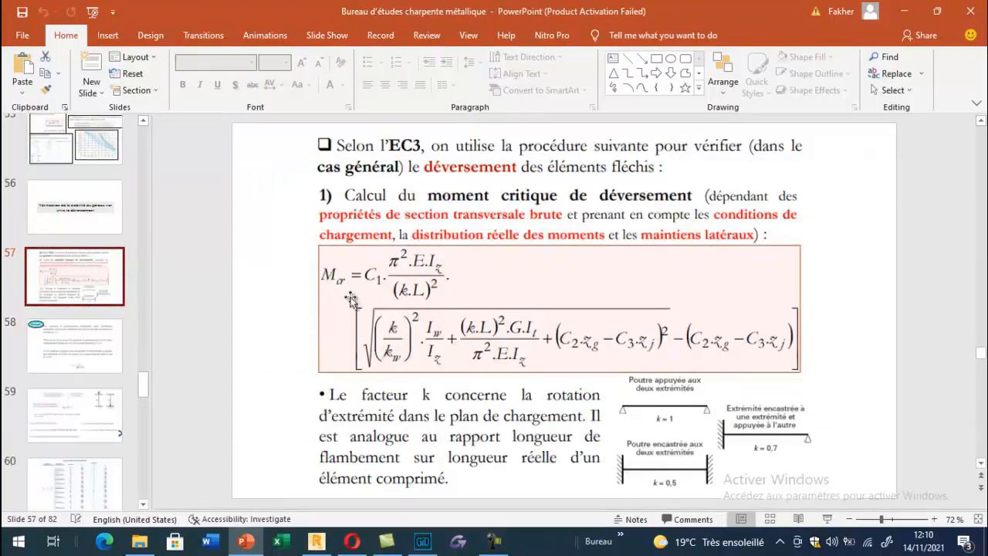
{"action": "left_click", "coordinate": [316, 541]}
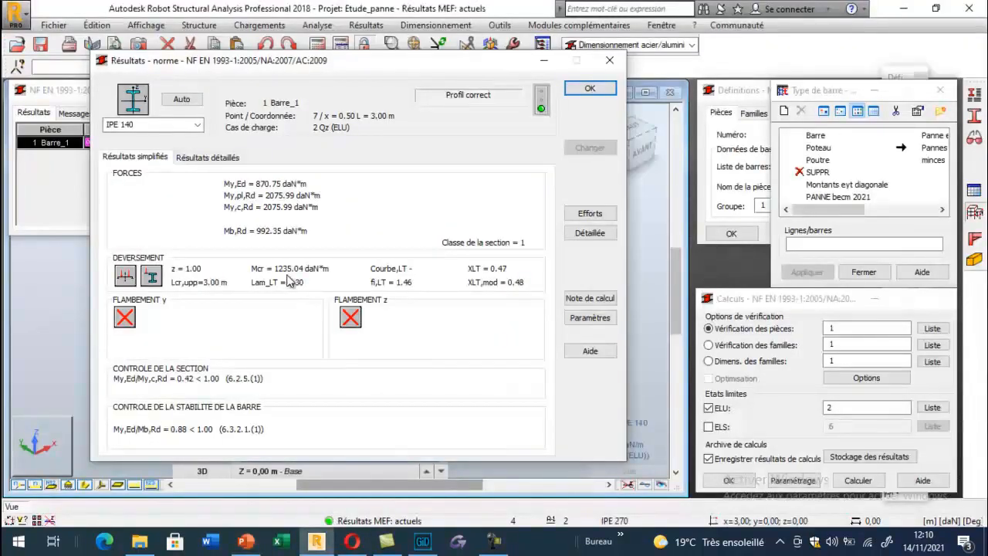
Review the reduced slenderness formulas on PowerPoint slide 62 and return to the lateral-torsional buckling results in Robot
{"action": "left_click", "coordinate": [246, 545]}
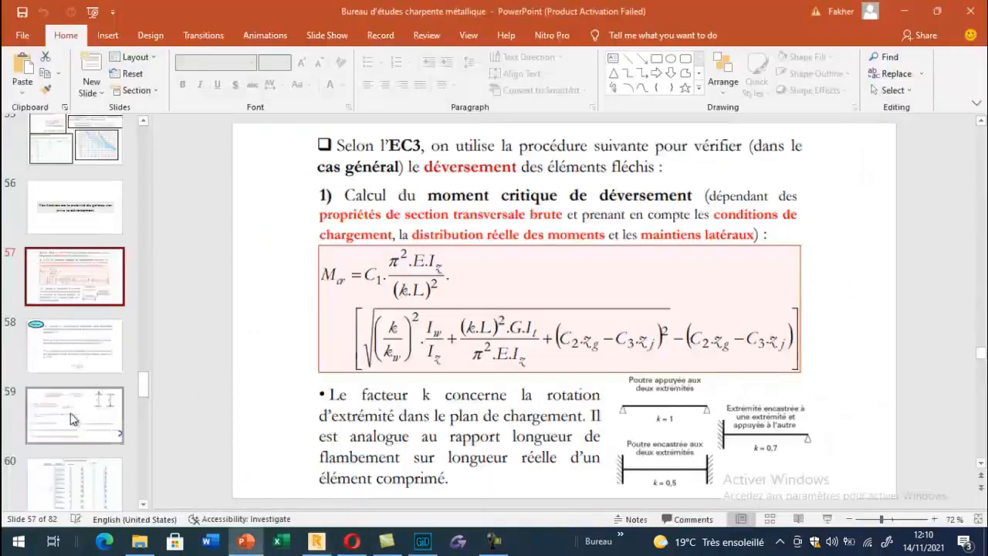
{"action": "scroll", "coordinate": [68, 409], "scroll_direction": "down", "scroll_amount": 3}
{"action": "scroll", "coordinate": [66, 442], "scroll_direction": "down", "scroll_amount": 2}
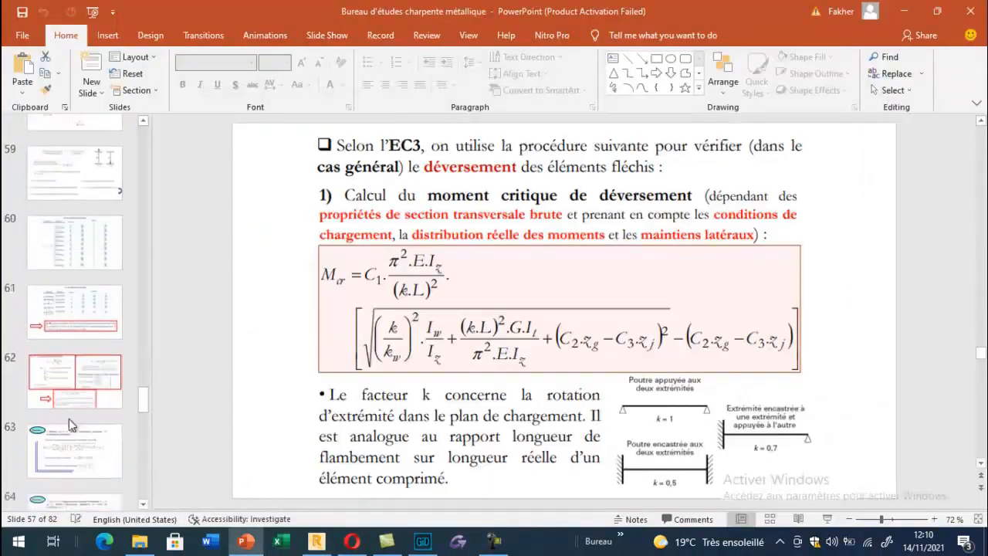
{"action": "left_click", "coordinate": [68, 398]}
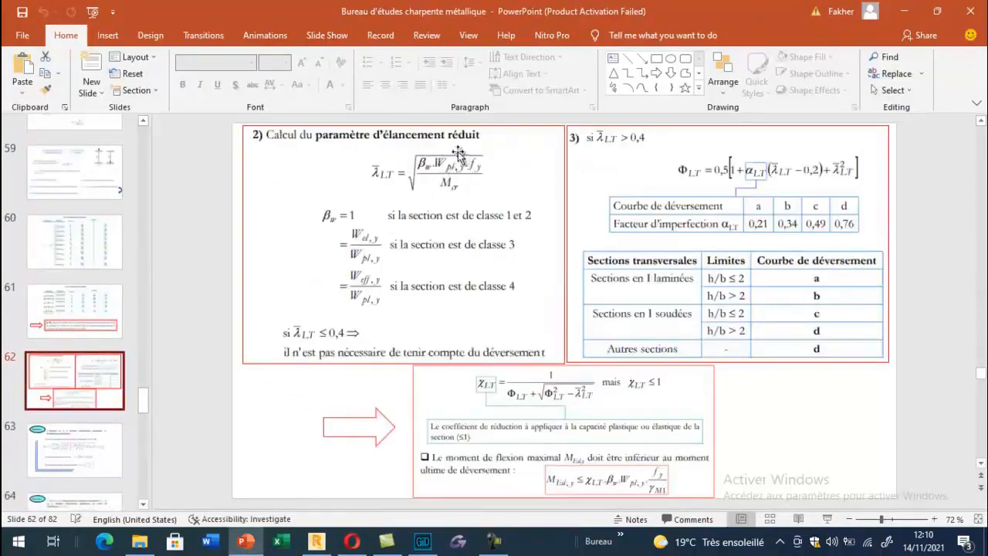
{"action": "left_click", "coordinate": [318, 541]}
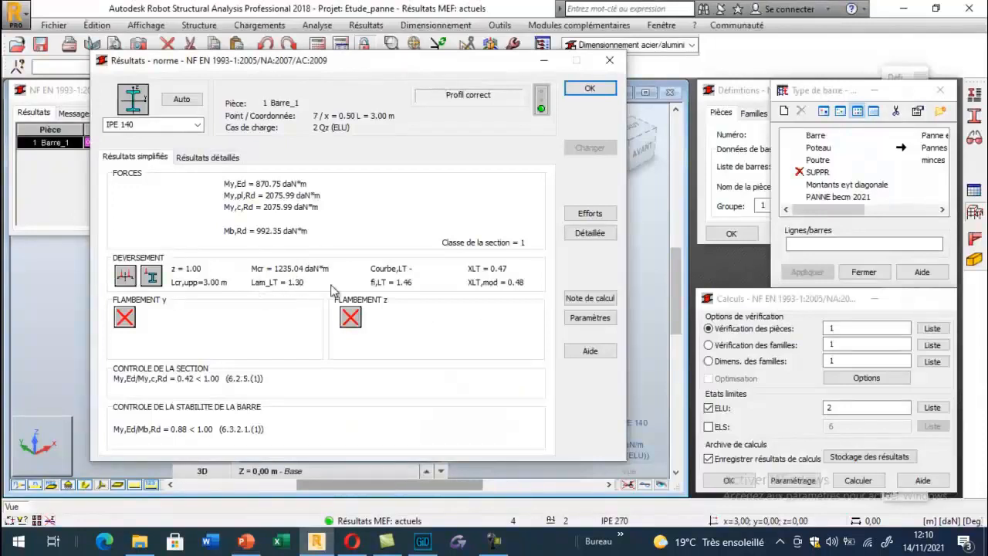
Open the calculation note for Barre_1, read through it and close it
{"action": "left_click", "coordinate": [590, 298]}
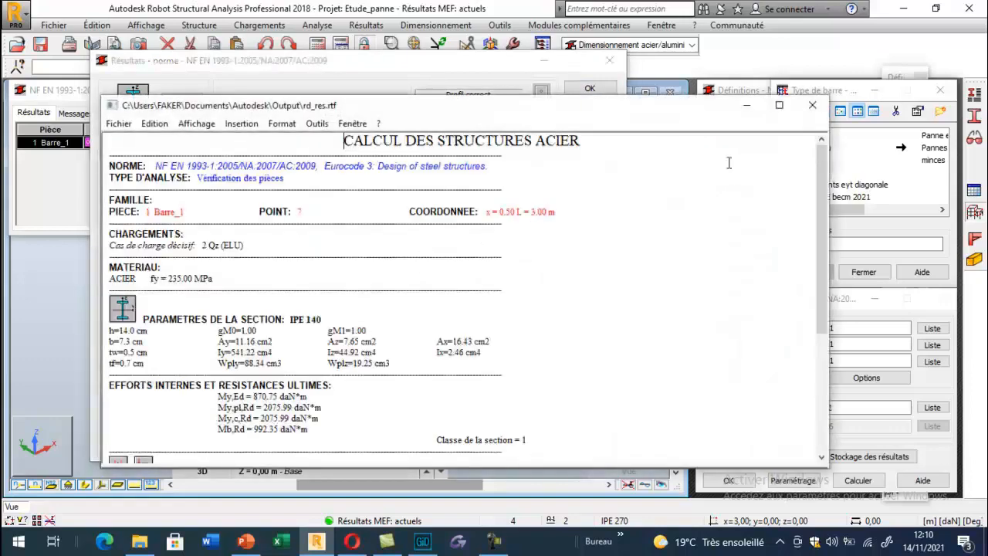
{"action": "scroll", "coordinate": [597, 200], "scroll_direction": "down", "scroll_amount": 3}
{"action": "left_click", "coordinate": [811, 106]}
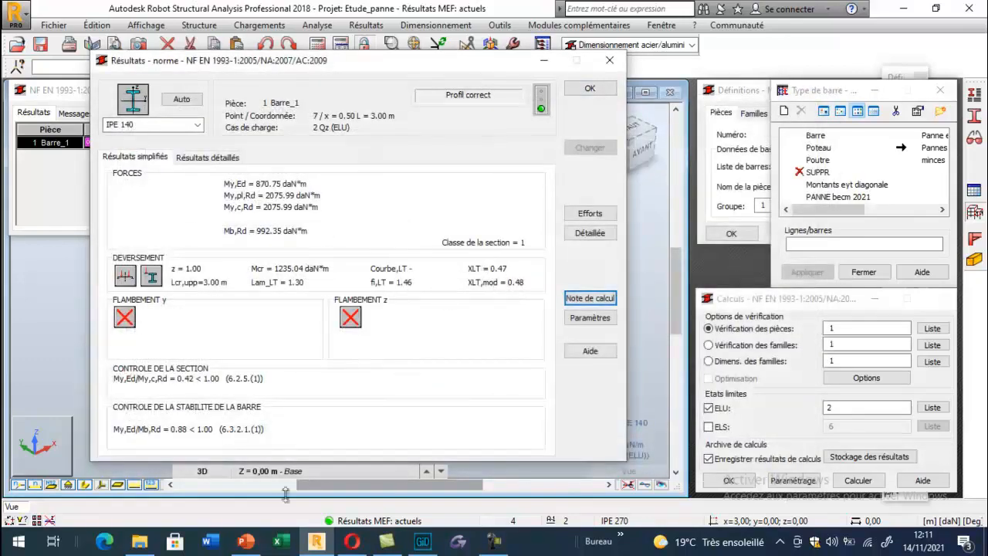
Compare the imperfection factor, reduction coefficient and ultimate moment formulas on PowerPoint slide 62 with the Barre_1 results in Robot
{"action": "left_click", "coordinate": [246, 541]}
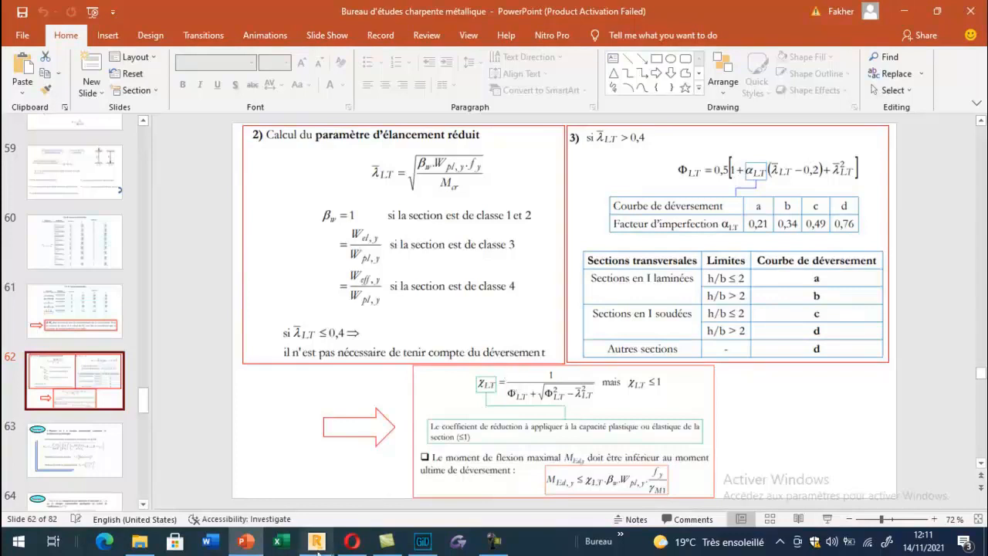
{"action": "key", "text": "alt+Tab"}
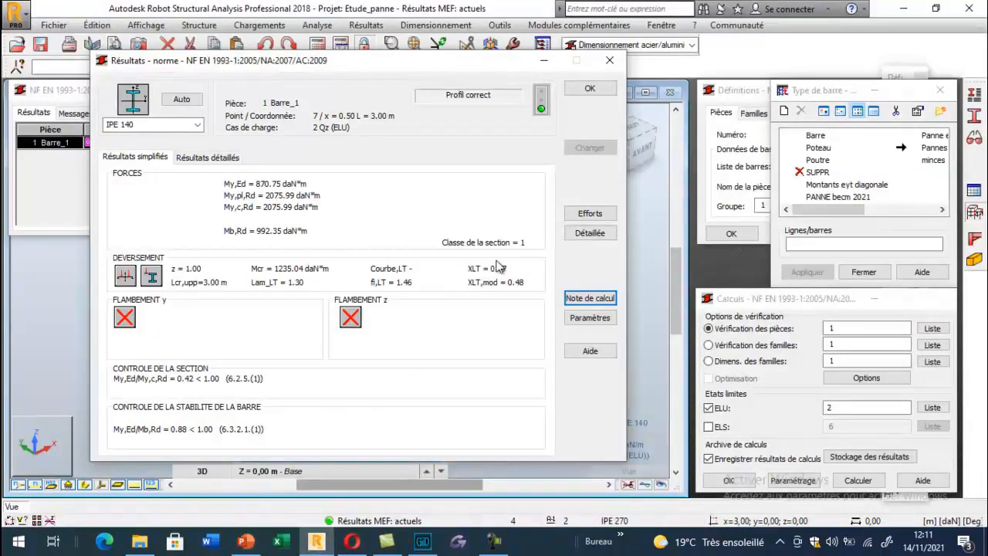
{"action": "left_click", "coordinate": [245, 542]}
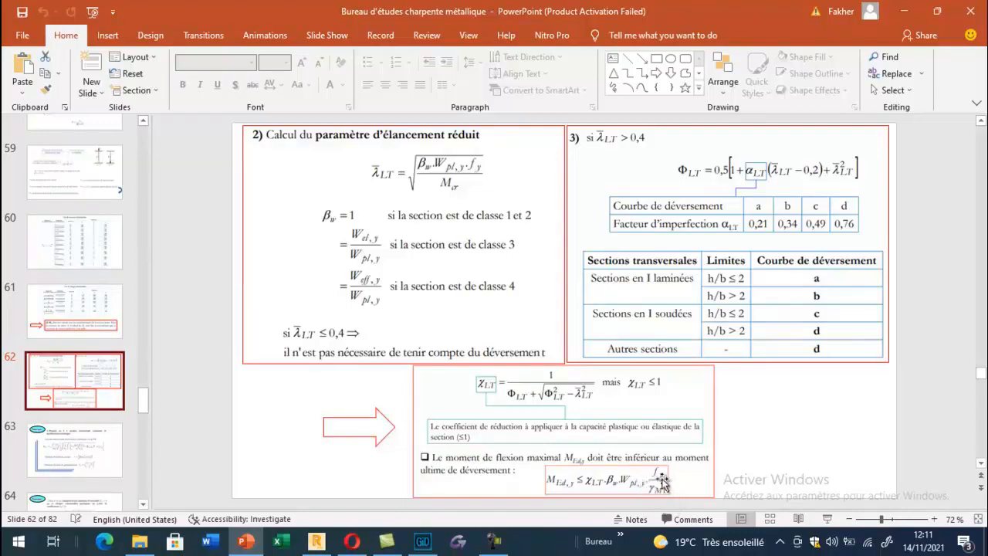
{"action": "left_click", "coordinate": [316, 541]}
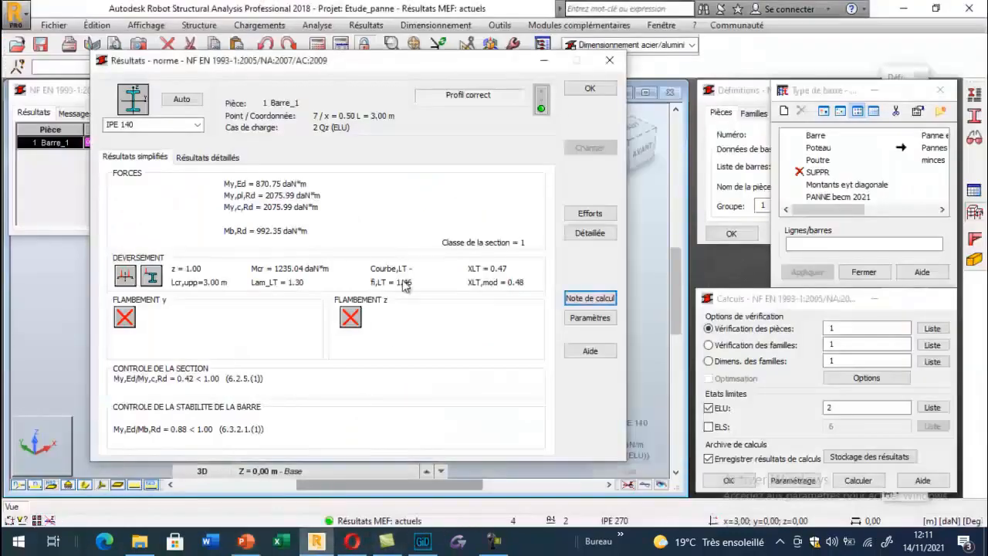
Close the Barre_1 results and dismiss the prompt to archive the verification results without saving
{"action": "left_click", "coordinate": [588, 89]}
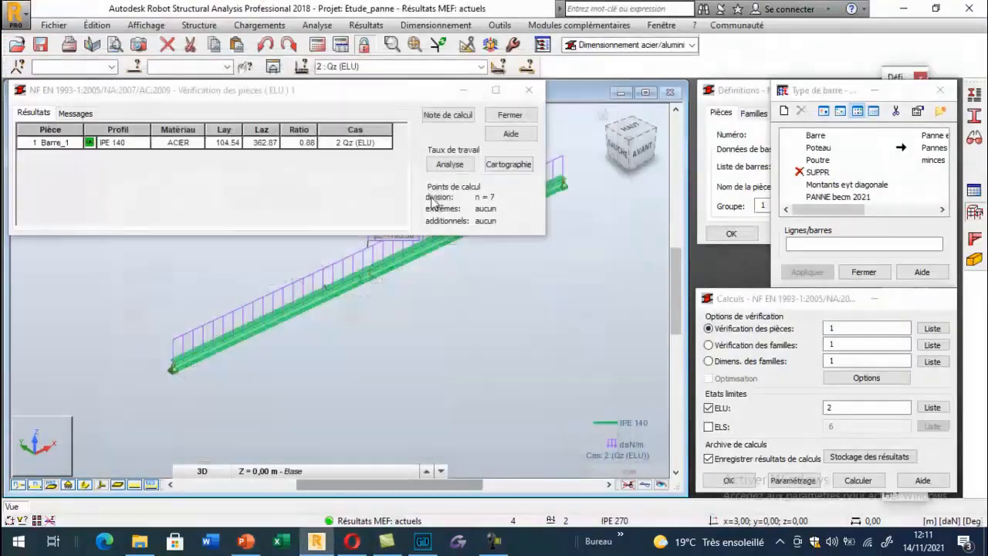
{"action": "left_click", "coordinate": [529, 89]}
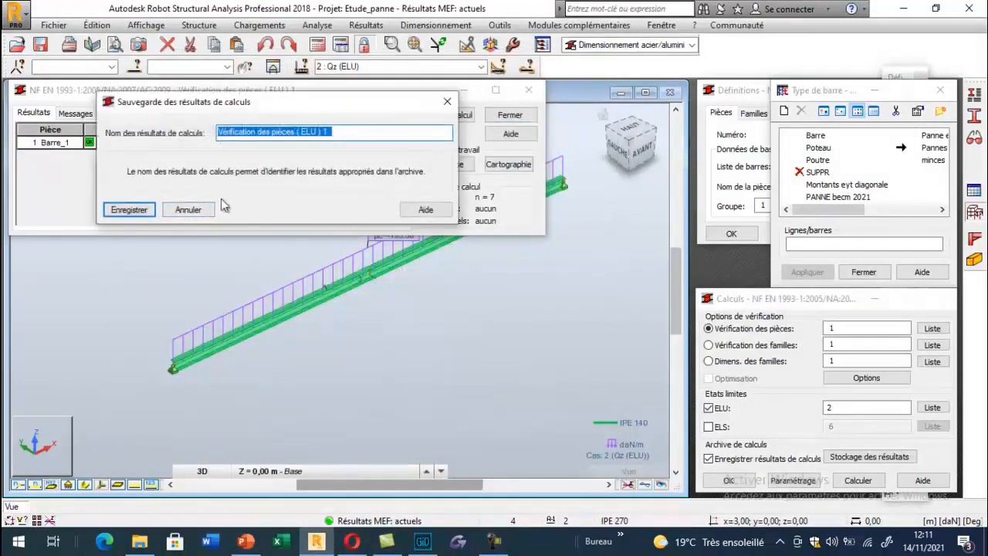
{"action": "left_click", "coordinate": [192, 210]}
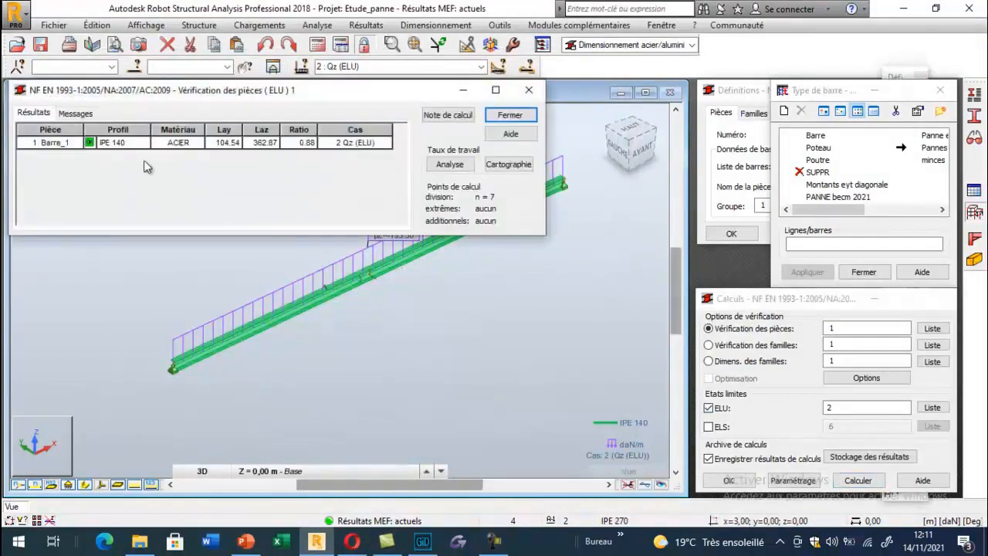
Examine the section properties and partial safety coefficients in the detailed results of Barre_1, and close the verification without saving
{"action": "double_click", "coordinate": [130, 144]}
{"action": "left_click", "coordinate": [116, 352]}
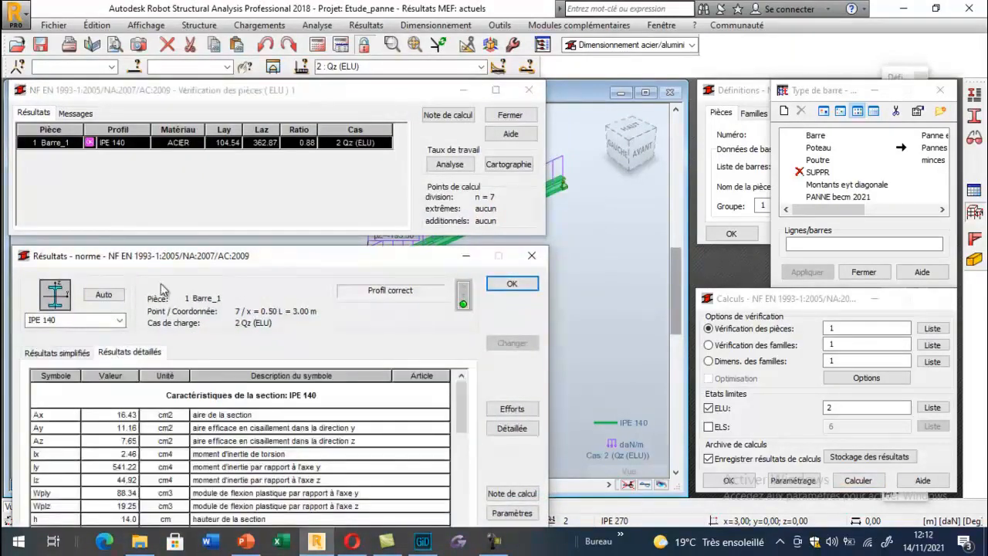
{"action": "left_click_drag", "start_coordinate": [176, 264], "coordinate": [263, 67]}
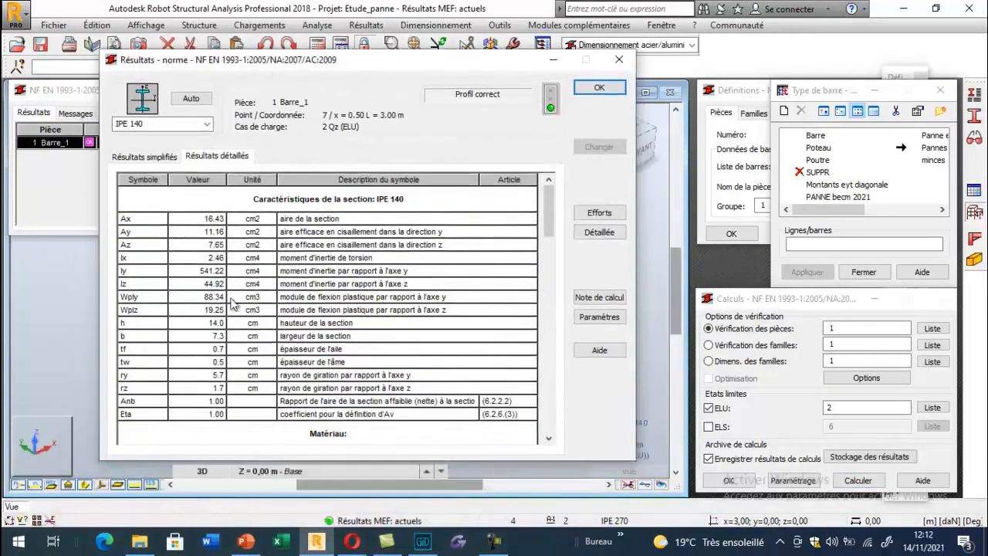
{"action": "scroll", "coordinate": [232, 293], "scroll_direction": "down", "scroll_amount": 4}
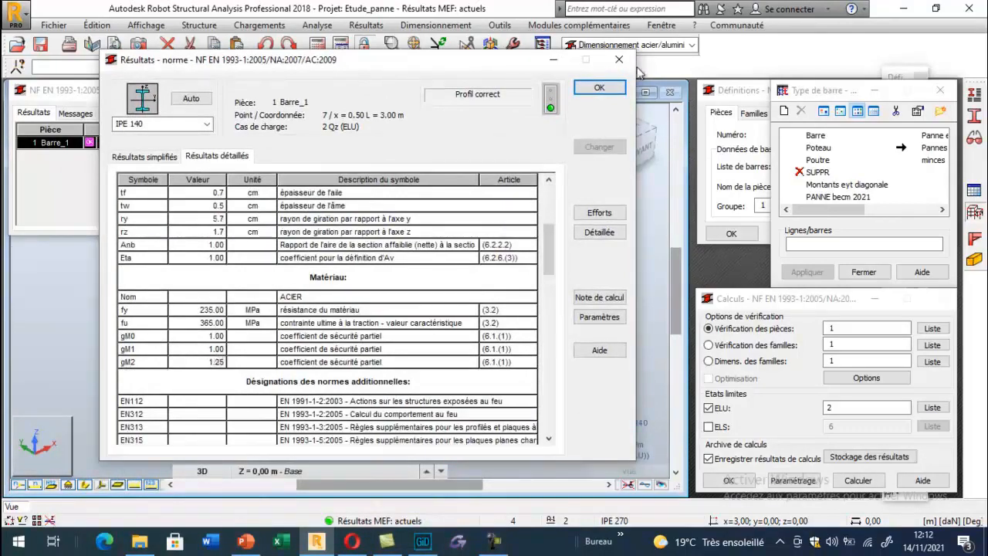
{"action": "left_click", "coordinate": [599, 87]}
{"action": "left_click", "coordinate": [528, 90]}
{"action": "left_click", "coordinate": [189, 212]}
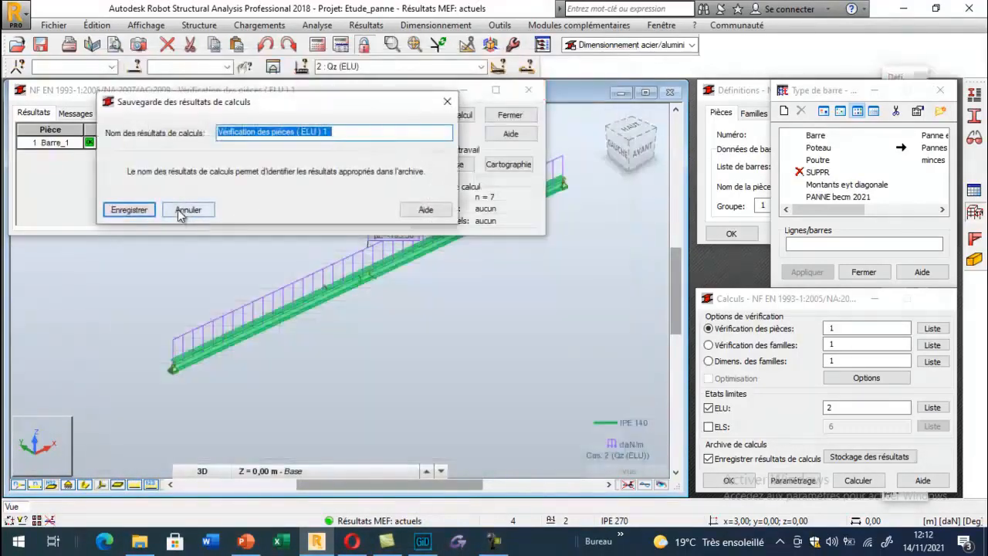
Try to set the γM1 partial coefficient to 1.10 for the NF EN 1993-1 steel design standard in the job preferences
{"action": "left_click", "coordinate": [499, 24]}
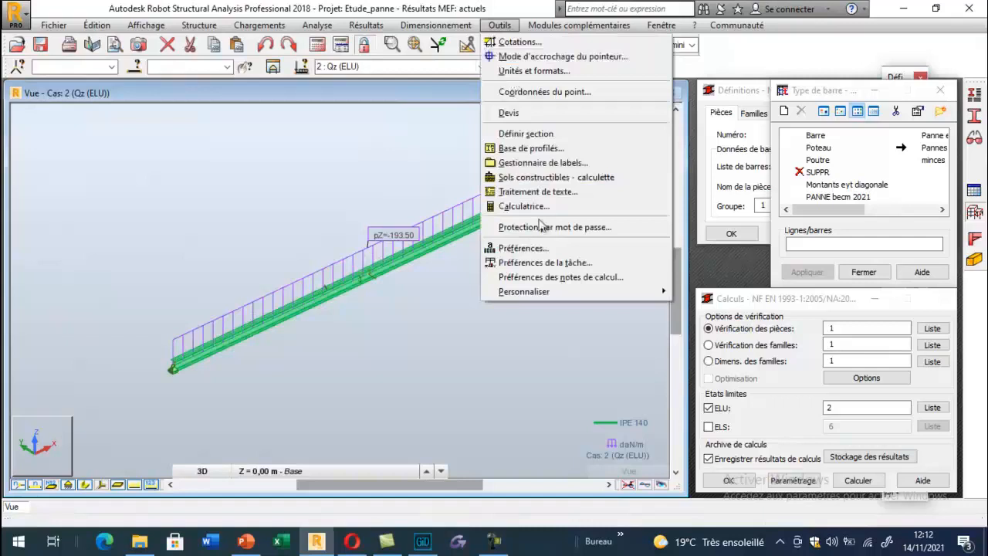
{"action": "left_click", "coordinate": [557, 262]}
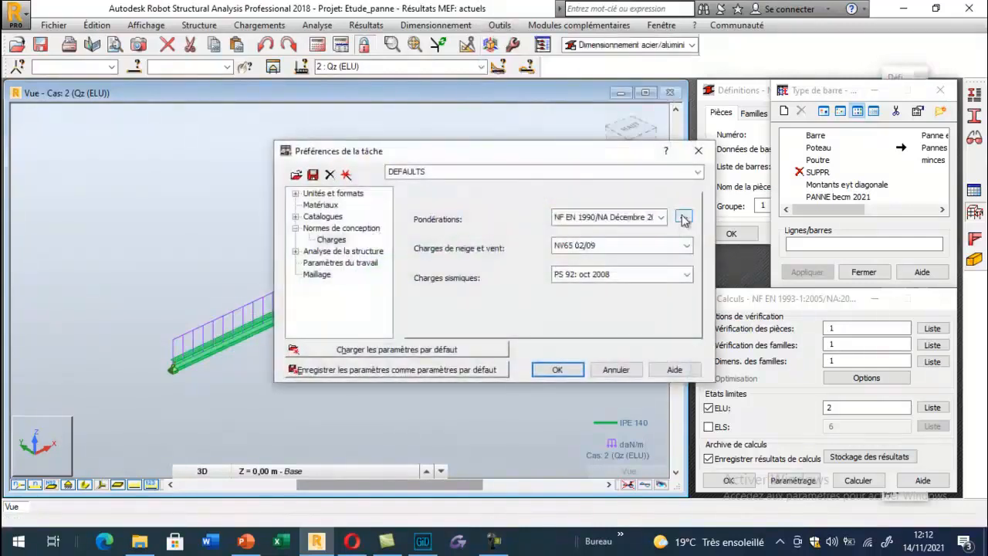
{"action": "left_click", "coordinate": [346, 231]}
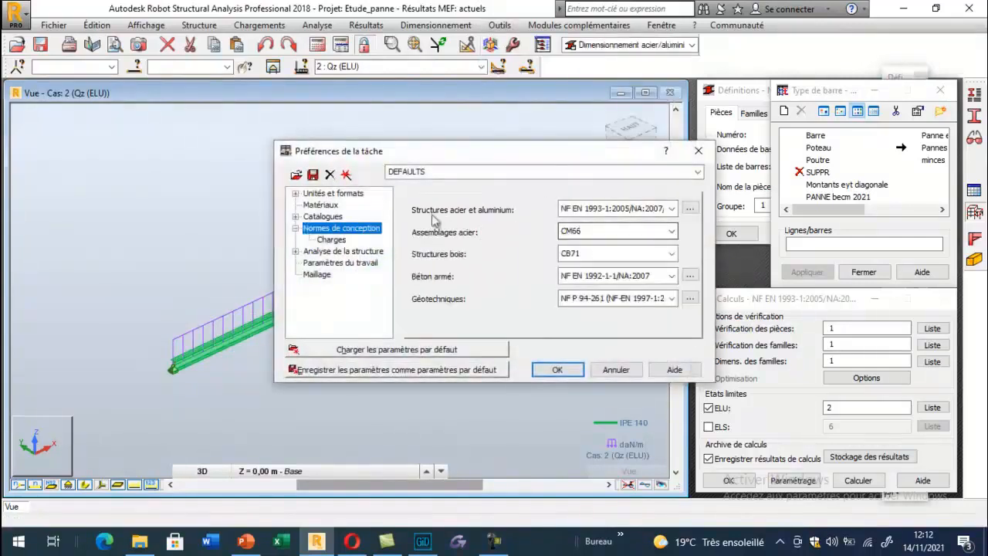
{"action": "left_click", "coordinate": [690, 208]}
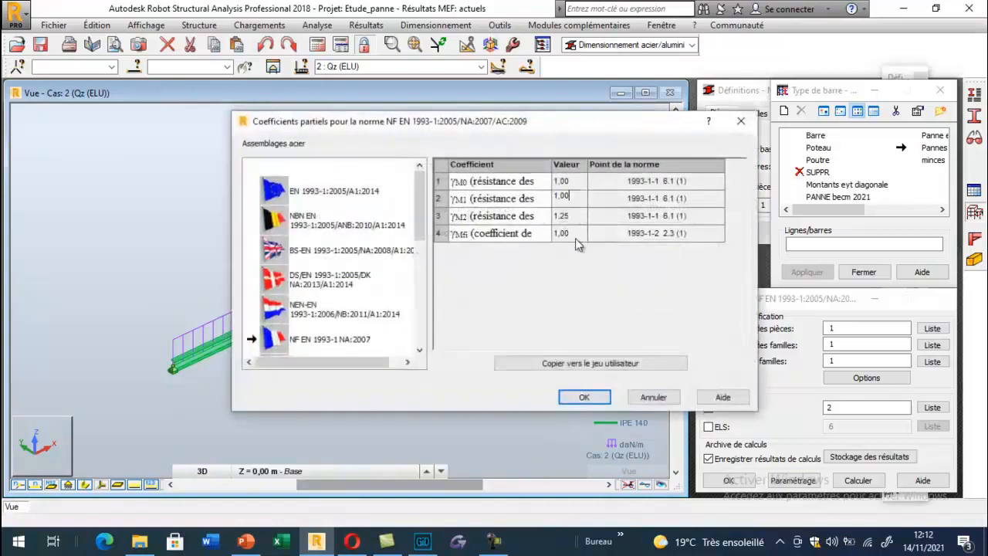
{"action": "left_click", "coordinate": [502, 204]}
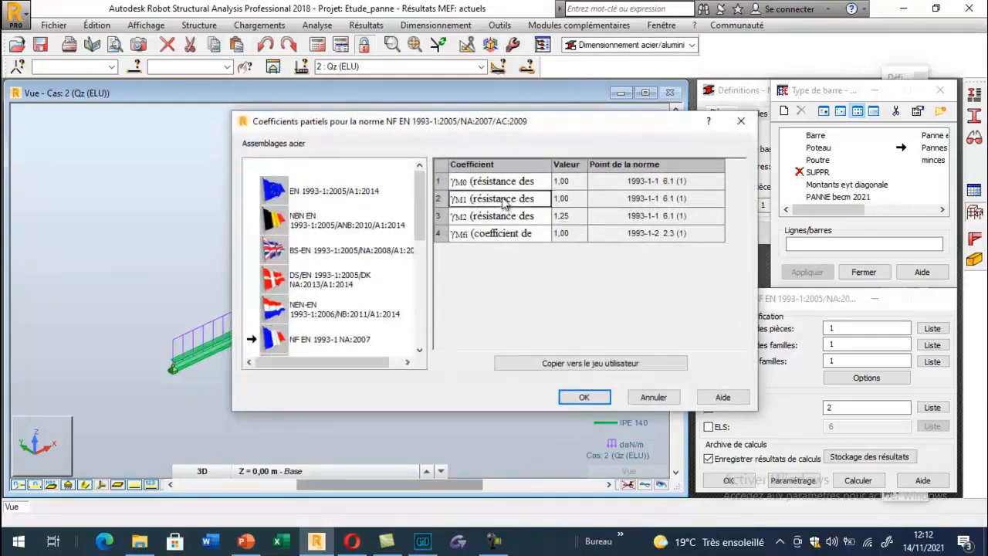
{"action": "left_click", "coordinate": [580, 205]}
{"action": "left_click", "coordinate": [562, 367]}
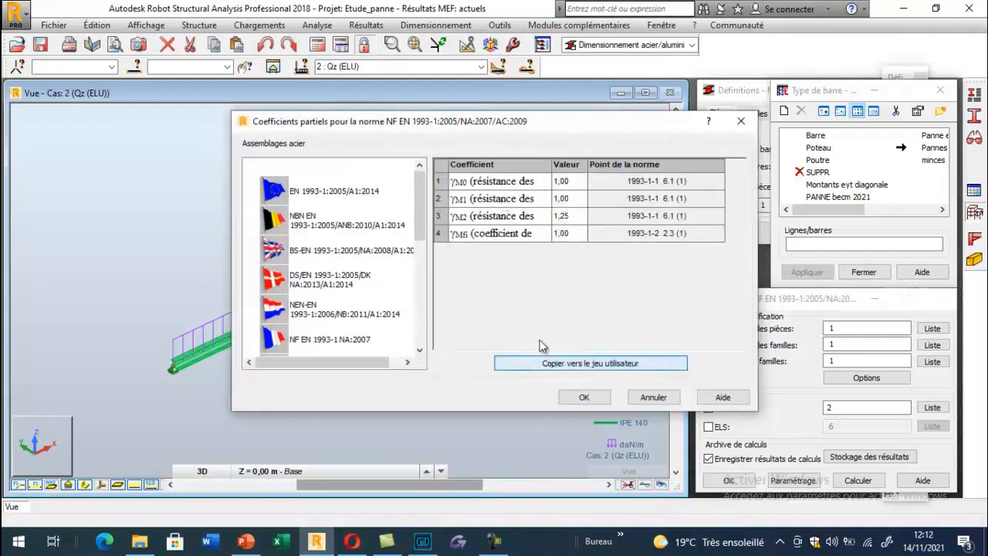
{"action": "left_click", "coordinate": [574, 199]}
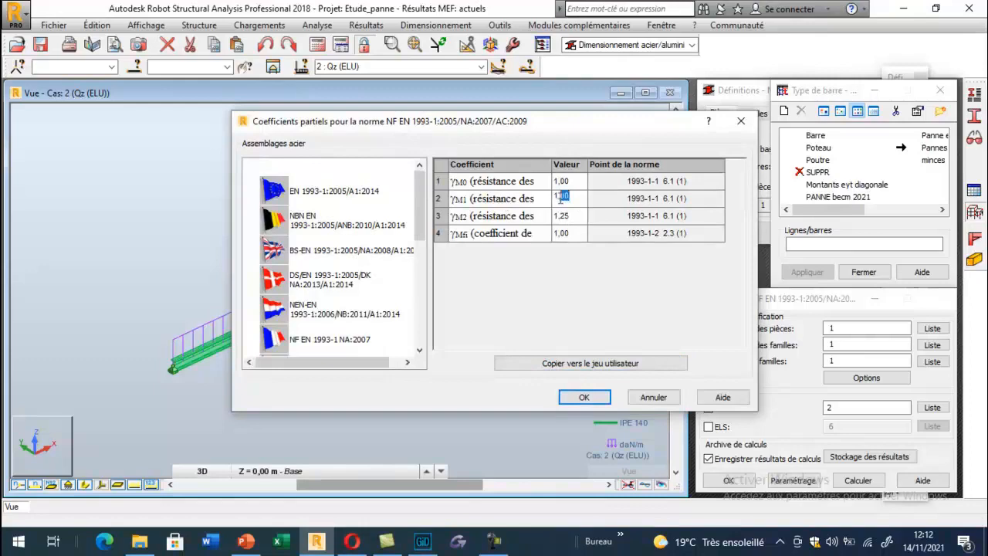
{"action": "key", "text": "Return"}
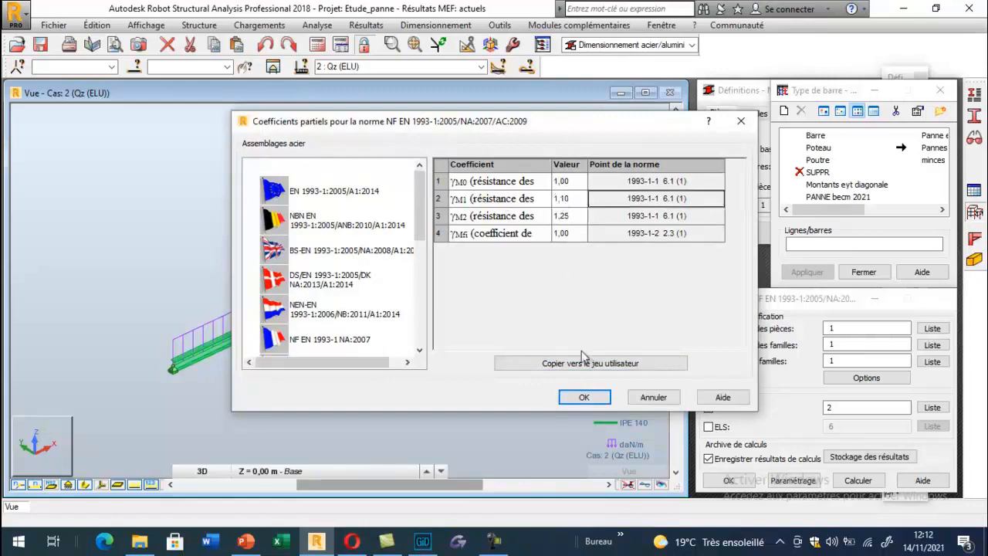
{"action": "left_click", "coordinate": [575, 400]}
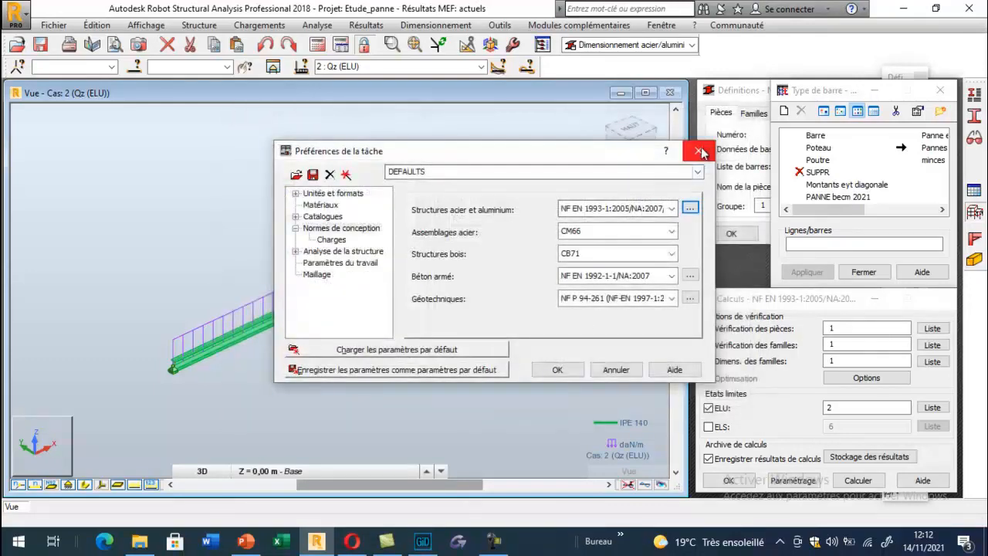
{"action": "left_click", "coordinate": [702, 151]}
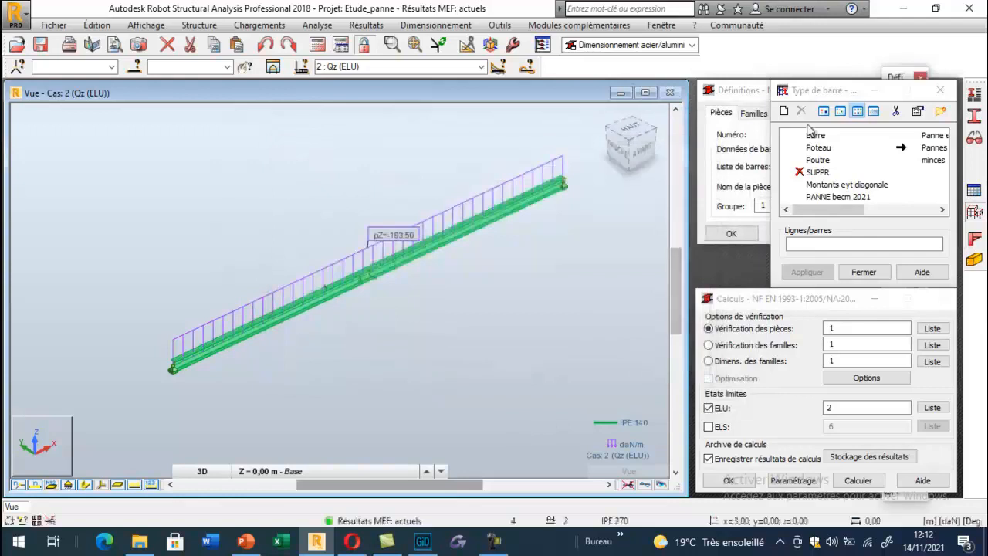
Set the γM1 partial coefficient to 1.10 for the NF EN 1993-1 steel design standard in the job preferences
{"action": "left_click", "coordinate": [501, 25]}
{"action": "left_click", "coordinate": [545, 263]}
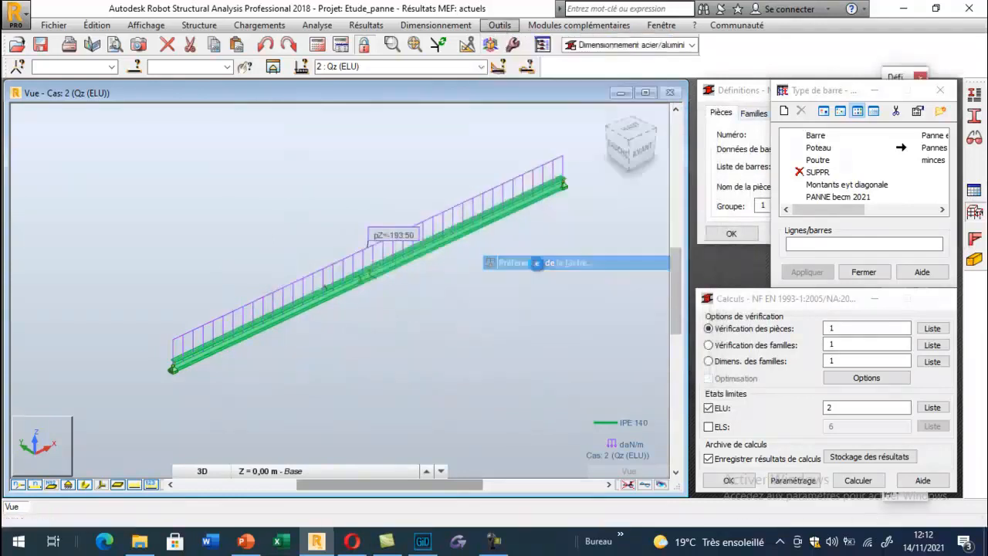
{"action": "left_click", "coordinate": [683, 217]}
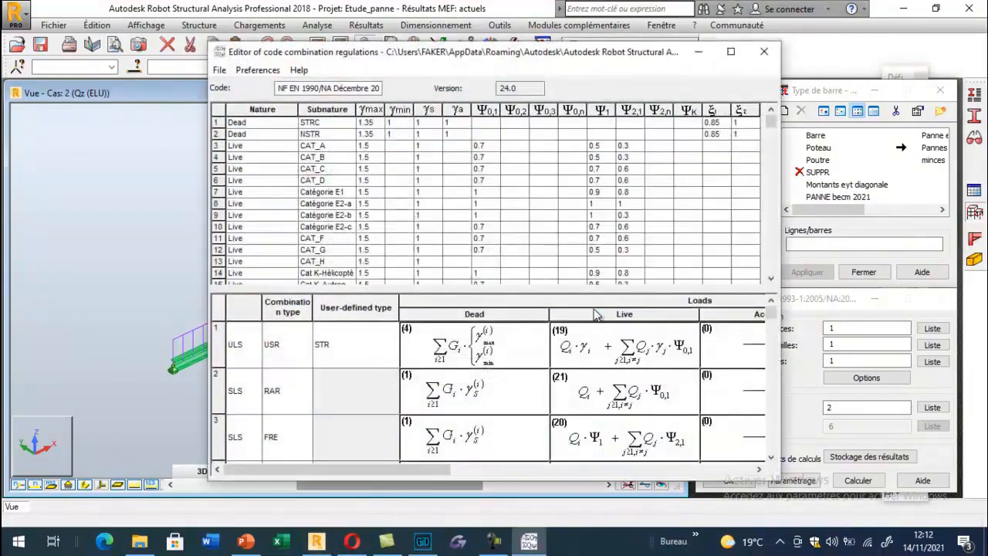
{"action": "left_click", "coordinate": [764, 52]}
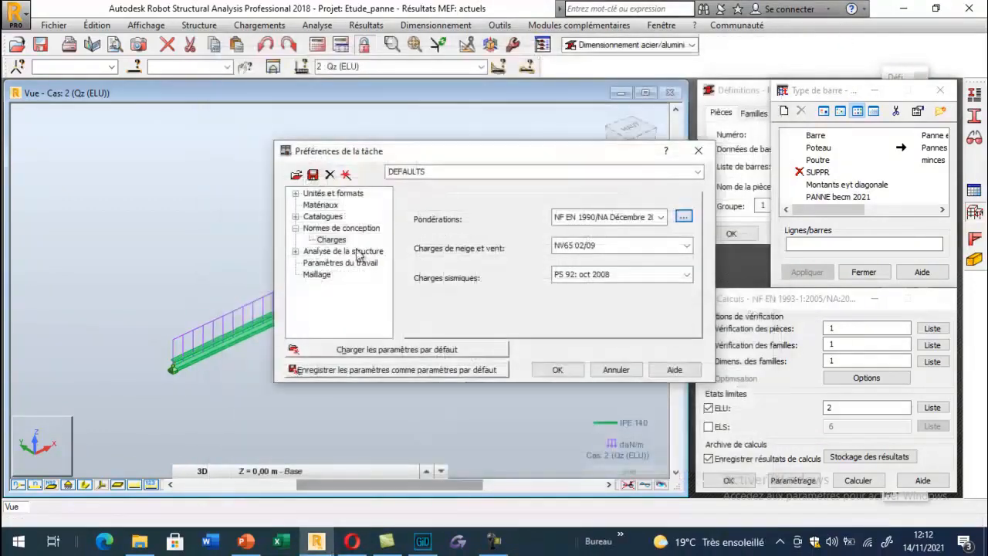
{"action": "left_click", "coordinate": [339, 227]}
{"action": "left_click", "coordinate": [691, 208]}
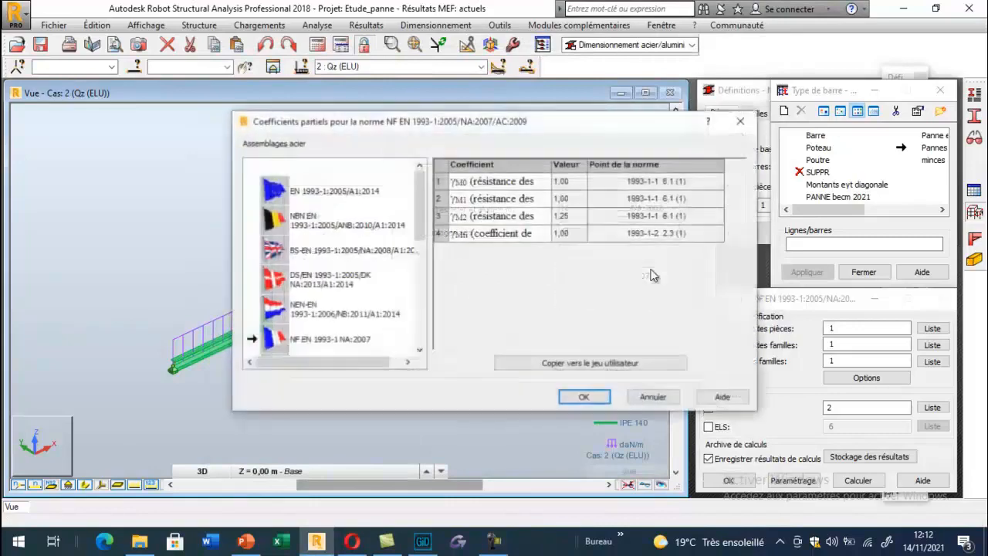
{"action": "left_click", "coordinate": [575, 362]}
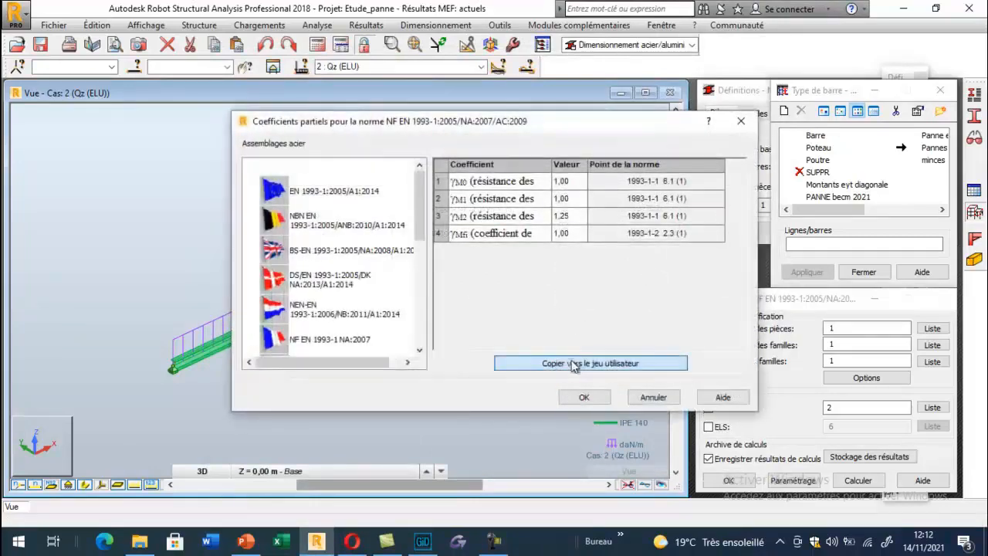
{"action": "left_click", "coordinate": [573, 198]}
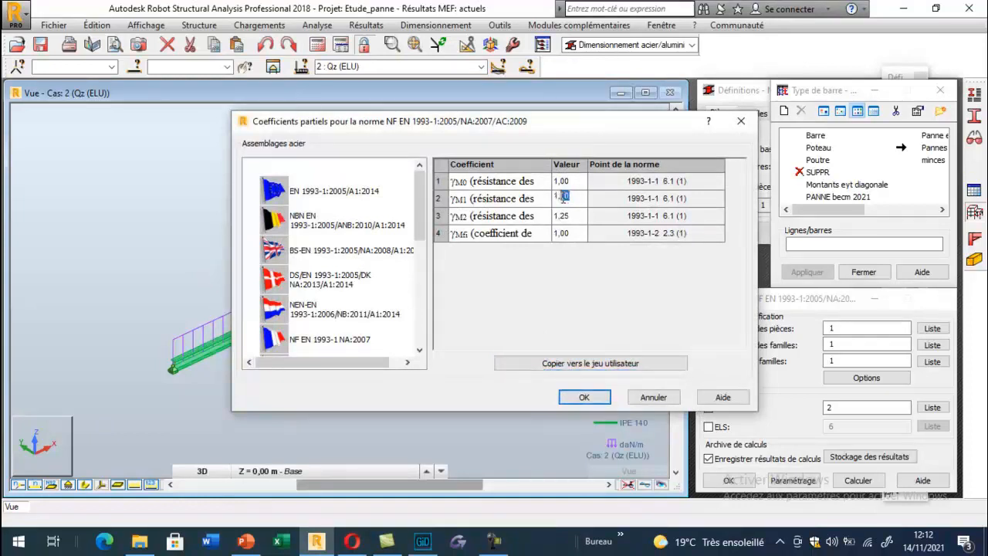
{"action": "type", "text": "1"}
{"action": "left_click", "coordinate": [585, 396]}
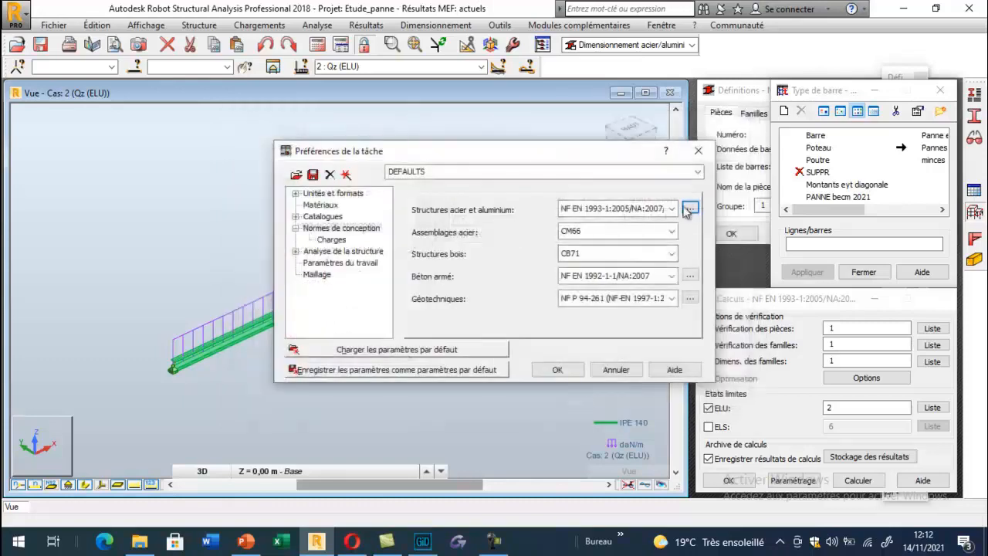
{"action": "left_click", "coordinate": [557, 370]}
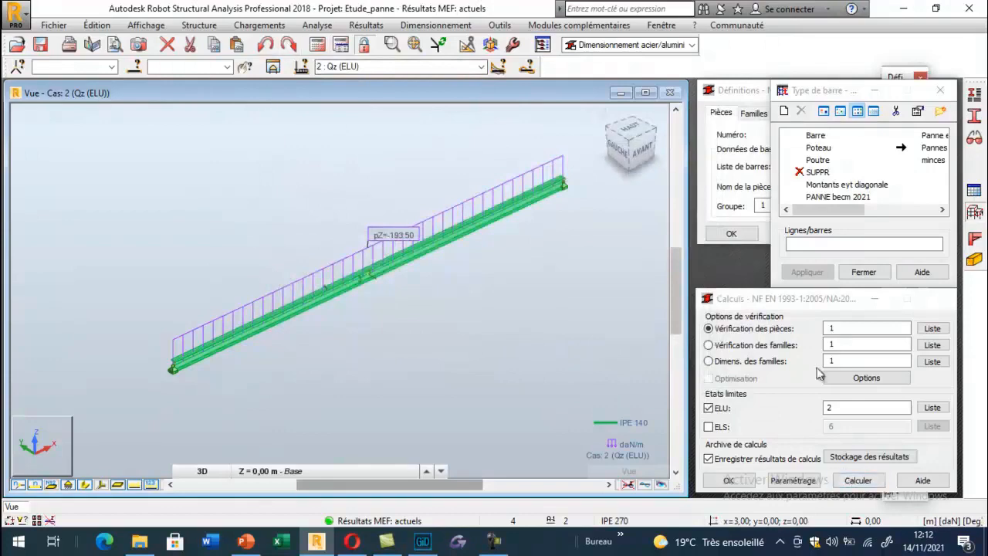
Rerun the ELU verification of member 1 and check the partial safety coefficients in the detailed results of Barre_1
{"action": "left_click", "coordinate": [858, 481]}
{"action": "left_click", "coordinate": [76, 113]}
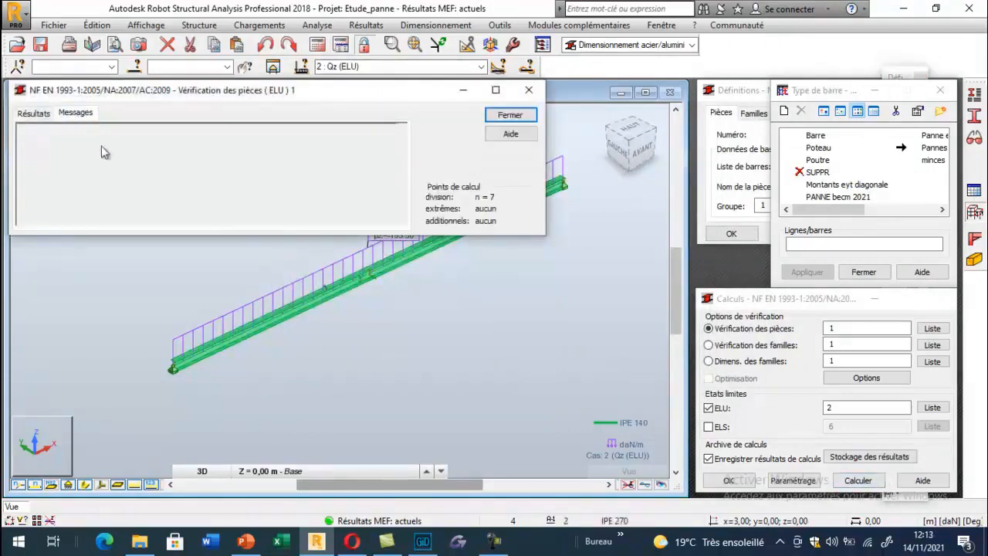
{"action": "left_click", "coordinate": [34, 113]}
{"action": "left_click", "coordinate": [110, 150]}
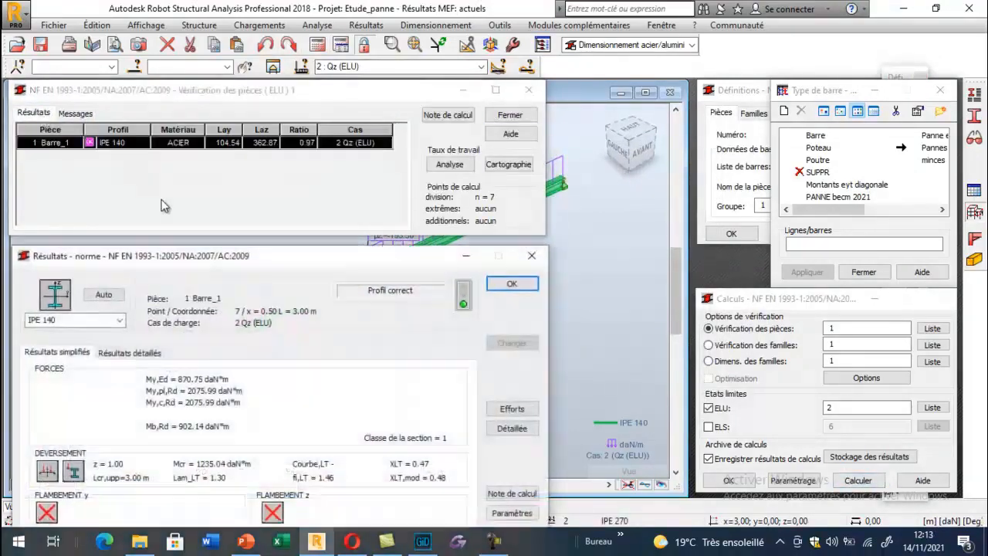
{"action": "left_click_drag", "start_coordinate": [195, 247], "coordinate": [324, 119]}
{"action": "left_click", "coordinate": [257, 215]}
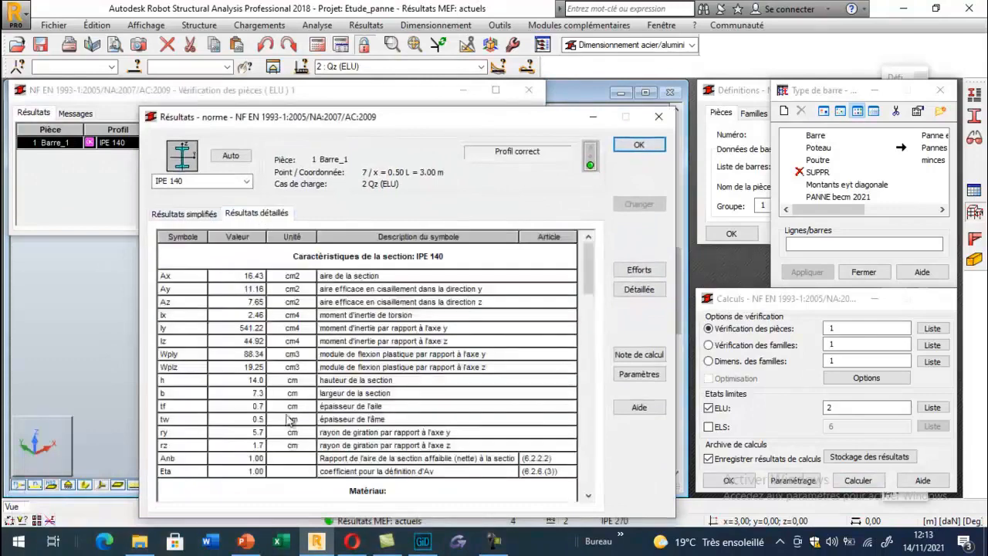
{"action": "scroll", "coordinate": [290, 421], "scroll_direction": "down", "scroll_amount": 4}
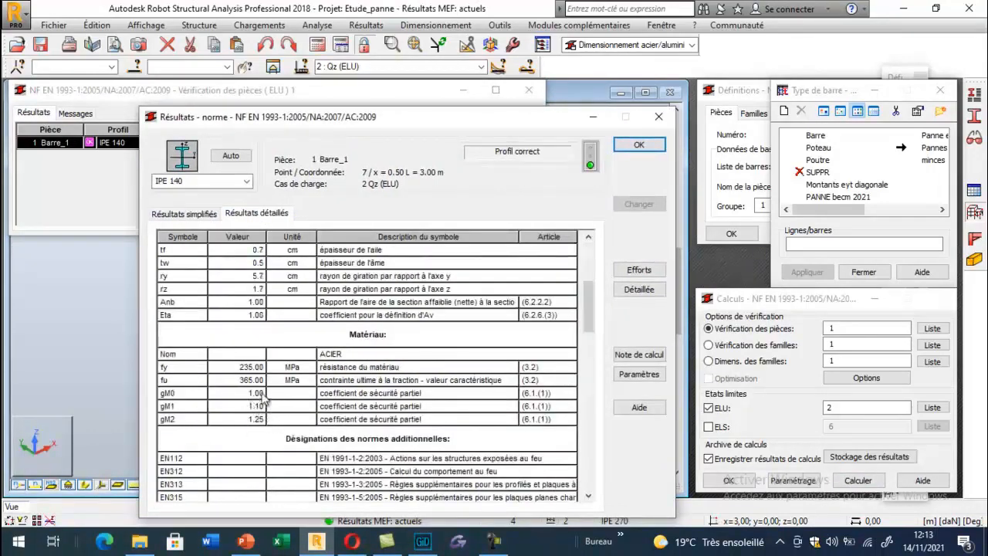
Compare the simplified lateral-torsional buckling results of Barre_1 with the reduction coefficient and ultimate moment formulas on PowerPoint slide 62
{"action": "left_click", "coordinate": [193, 214]}
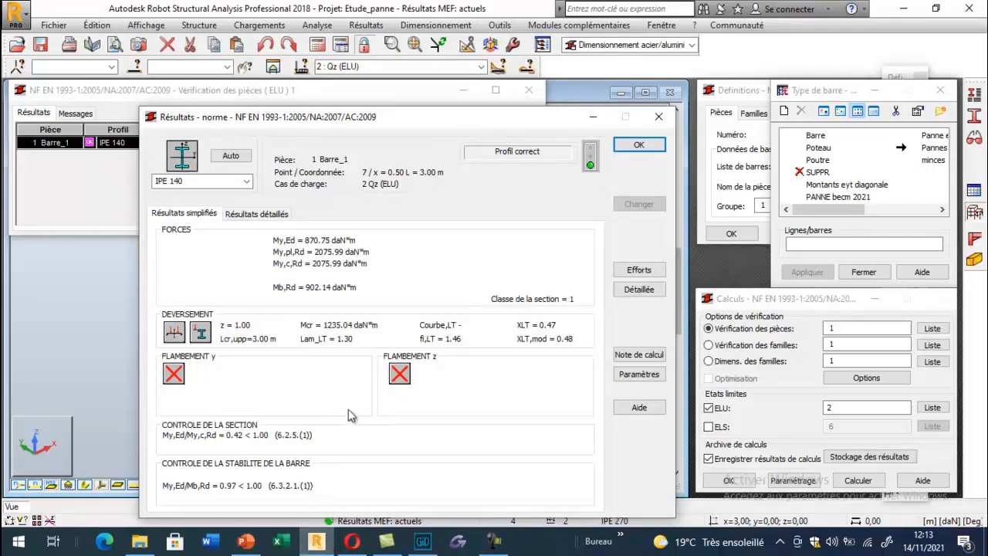
{"action": "left_click", "coordinate": [246, 541]}
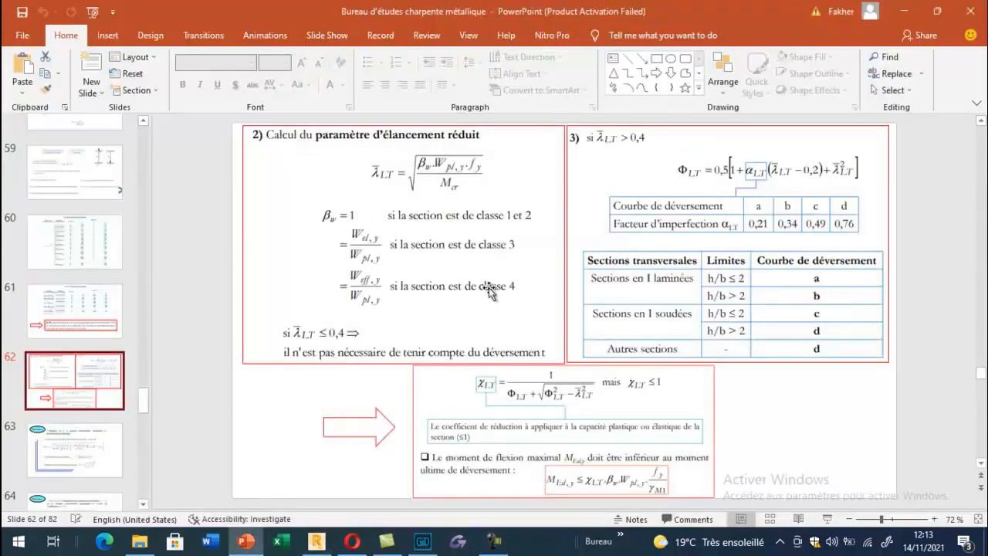
{"action": "left_click", "coordinate": [316, 541]}
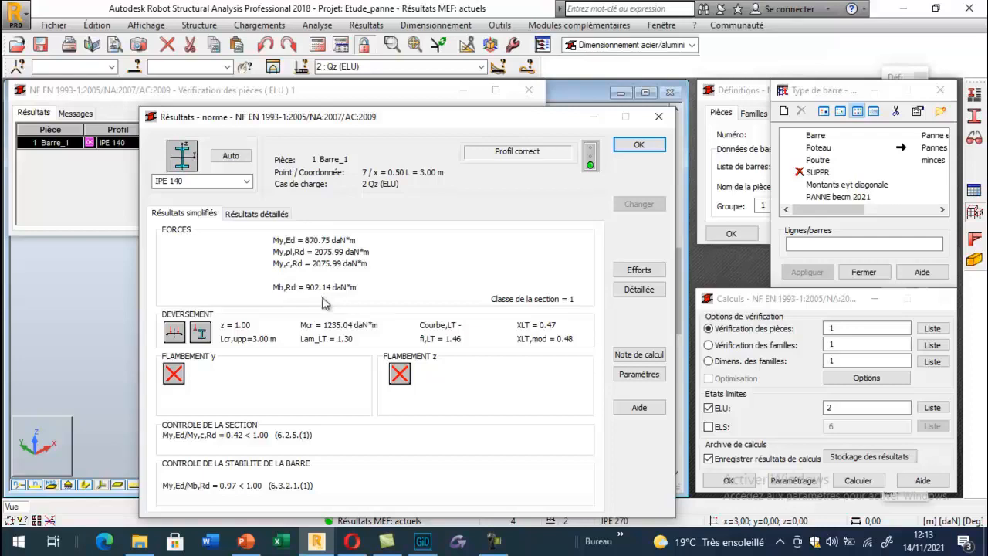
{"action": "left_click", "coordinate": [246, 541]}
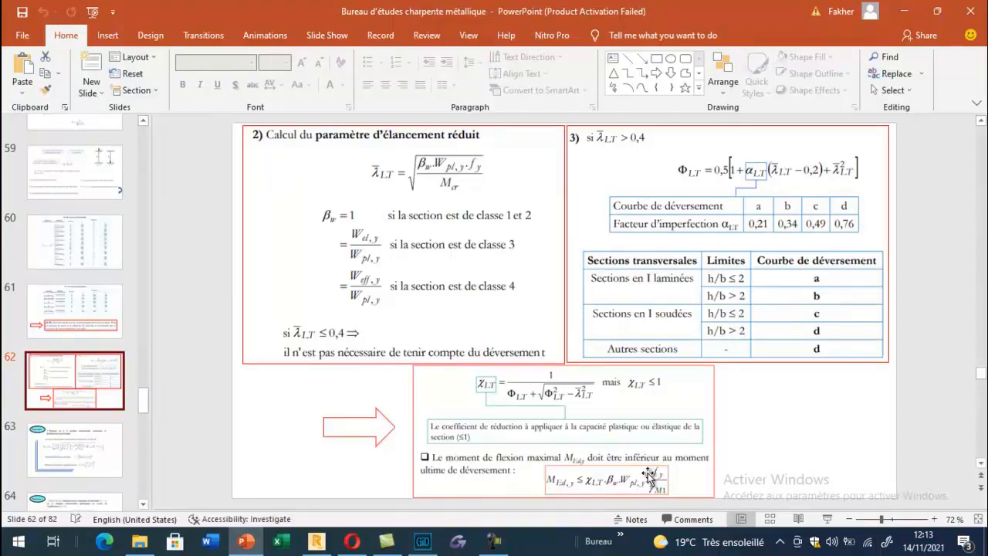
{"action": "left_click", "coordinate": [317, 541]}
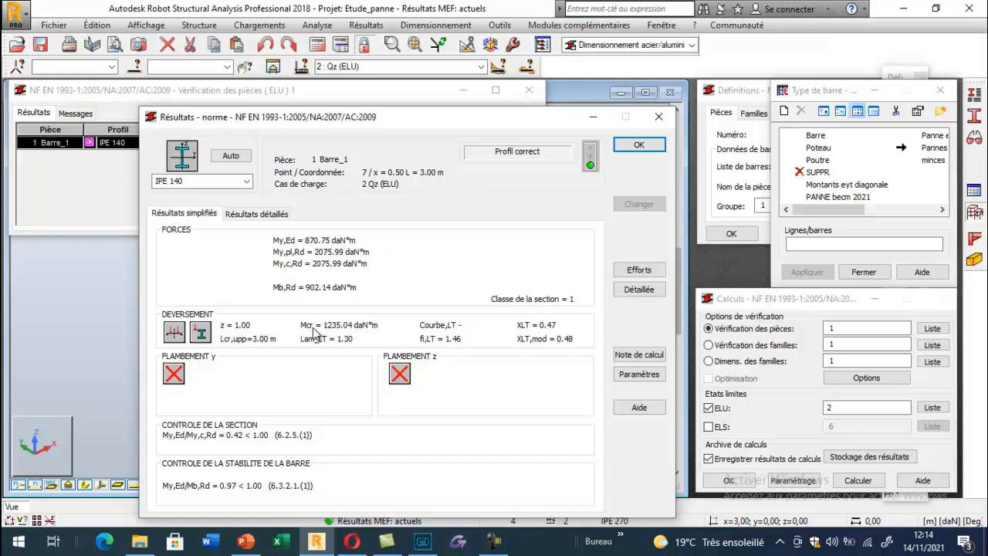
{"action": "left_click", "coordinate": [246, 541]}
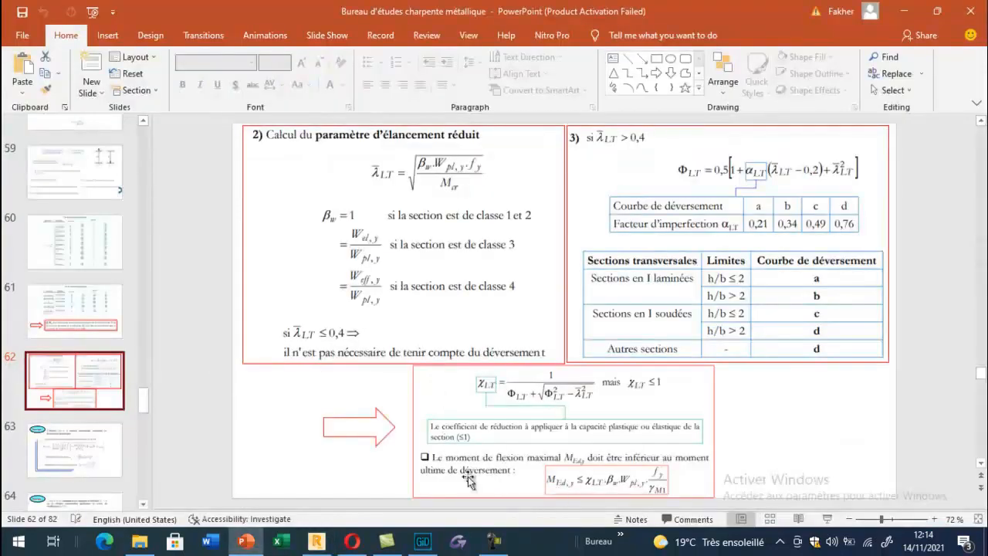
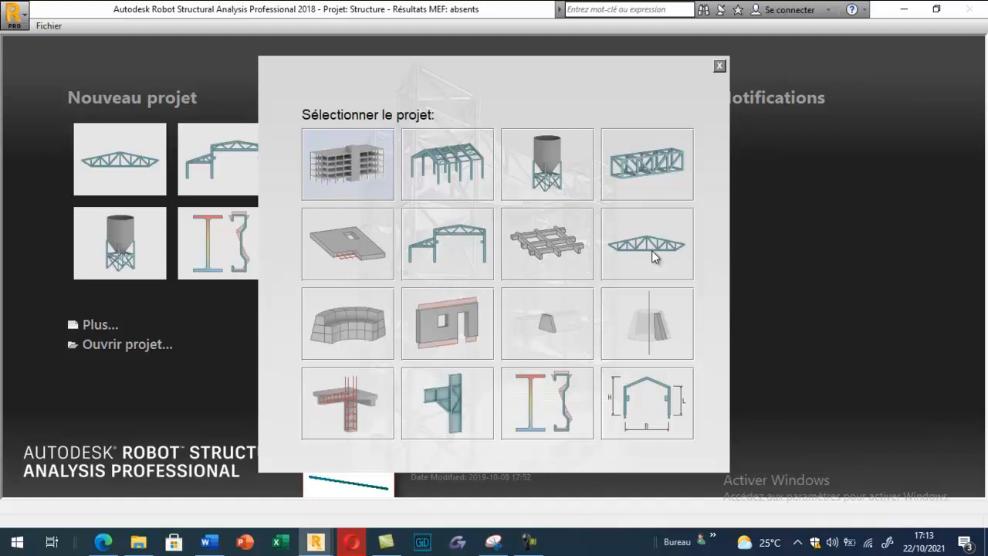
Start a new plane truss project and add X construction lines from 0 m, repeated 2 times at 10 m spacing
{"action": "left_click", "coordinate": [652, 250]}
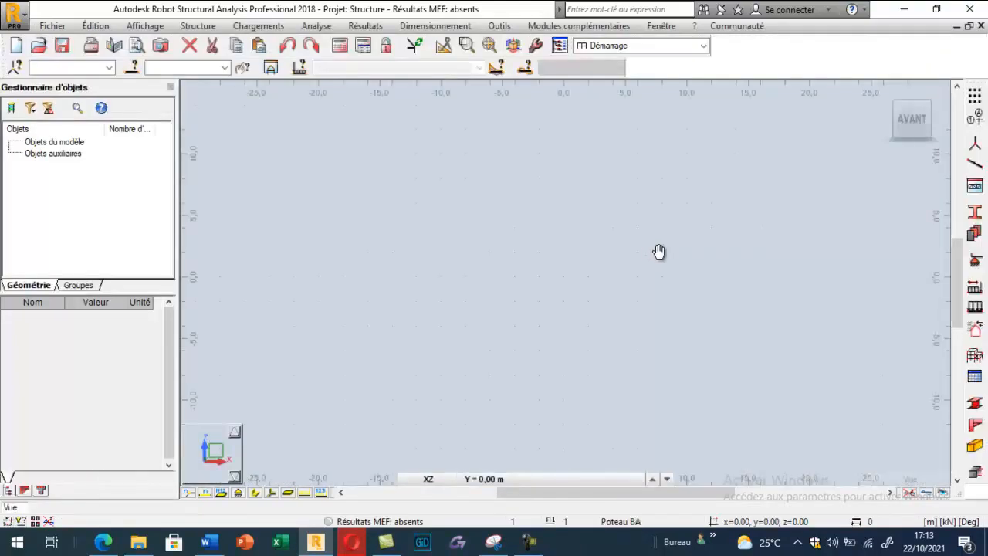
{"action": "left_click", "coordinate": [976, 121]}
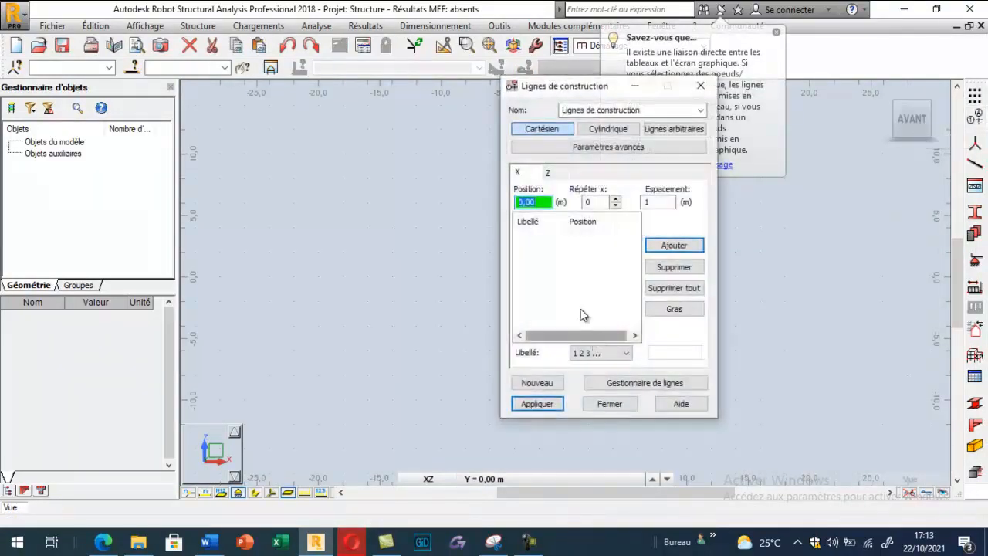
{"action": "left_click", "coordinate": [616, 198]}
{"action": "left_click", "coordinate": [616, 199]}
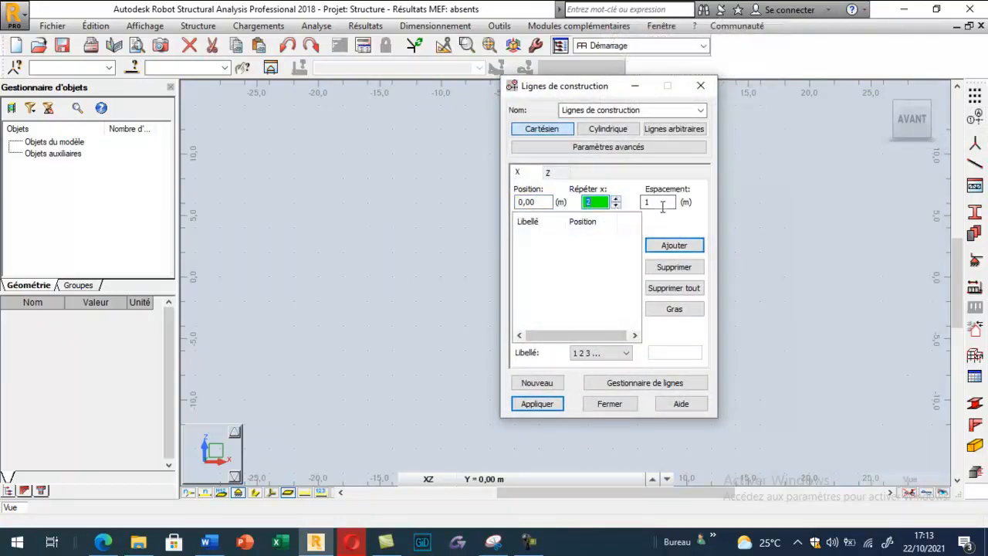
{"action": "left_click", "coordinate": [662, 204]}
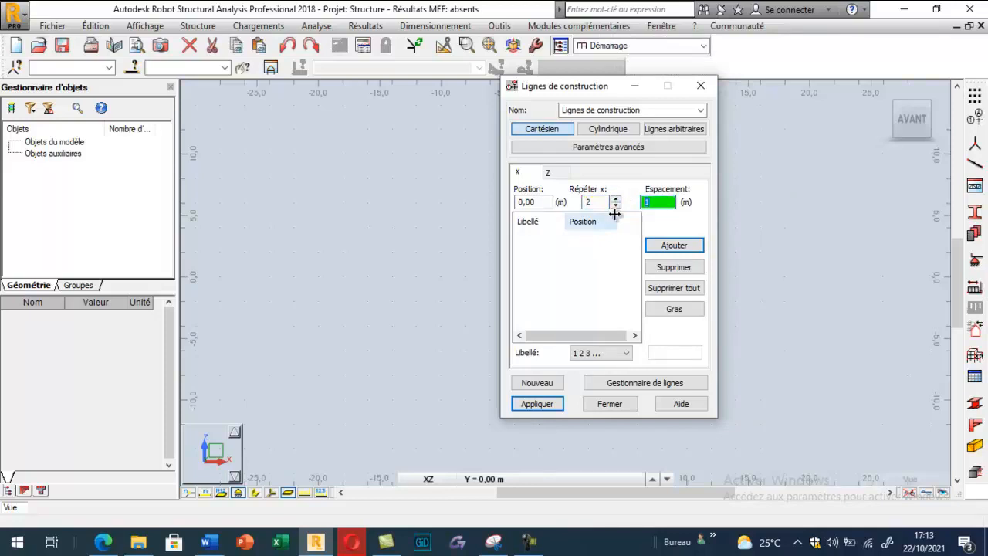
{"action": "type", "text": "2"}
{"action": "type", "text": "10"}
{"action": "left_click", "coordinate": [650, 249]}
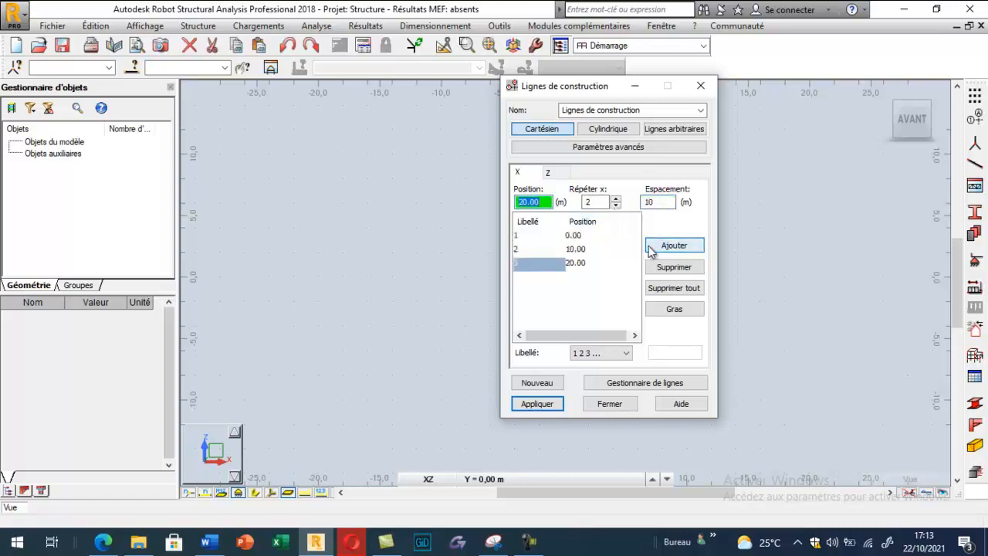
Add Z construction lines at 0, 1 and 2 m with 1 m spacing, consulting the project presentation document in Word
{"action": "left_click", "coordinate": [547, 172]}
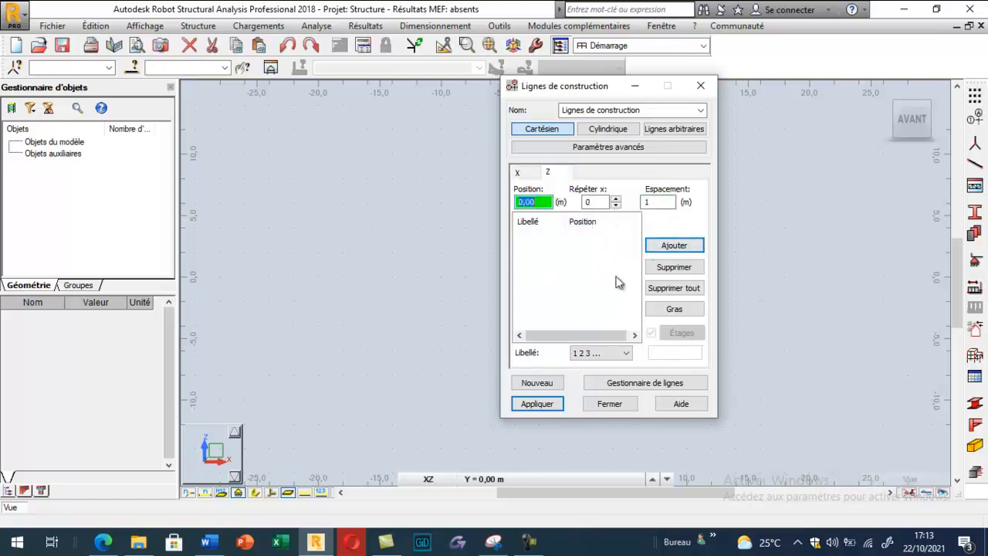
{"action": "left_click", "coordinate": [615, 198]}
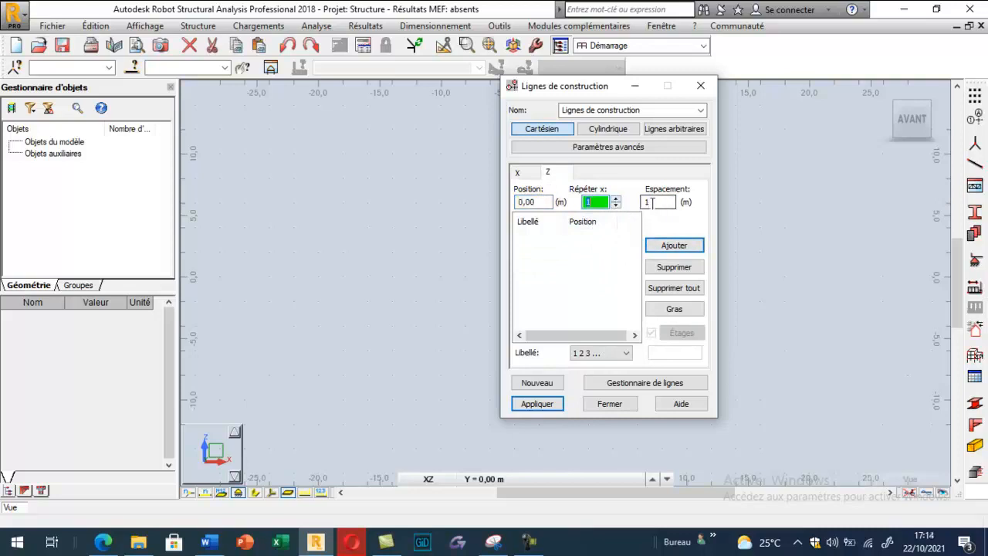
{"action": "double_click", "coordinate": [651, 202]}
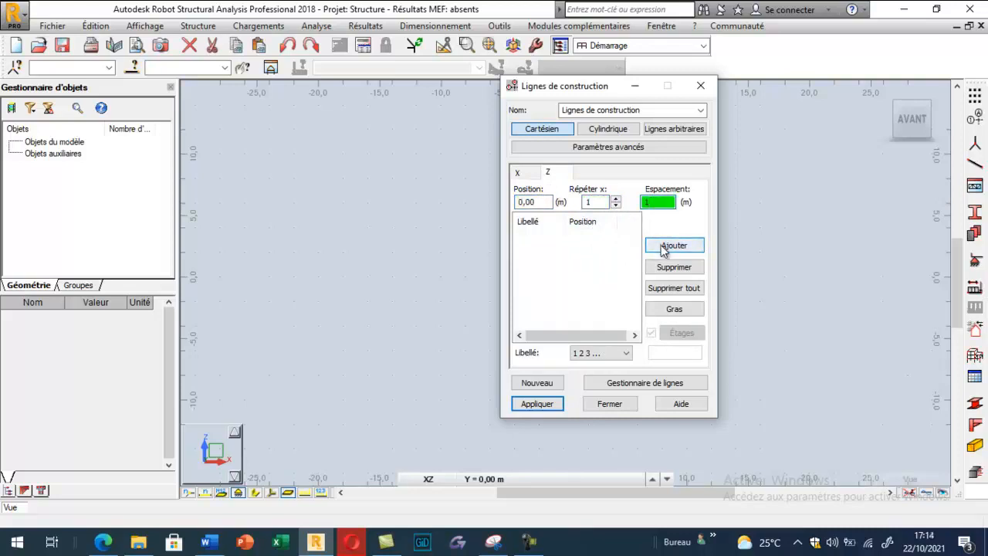
{"action": "left_click", "coordinate": [661, 246]}
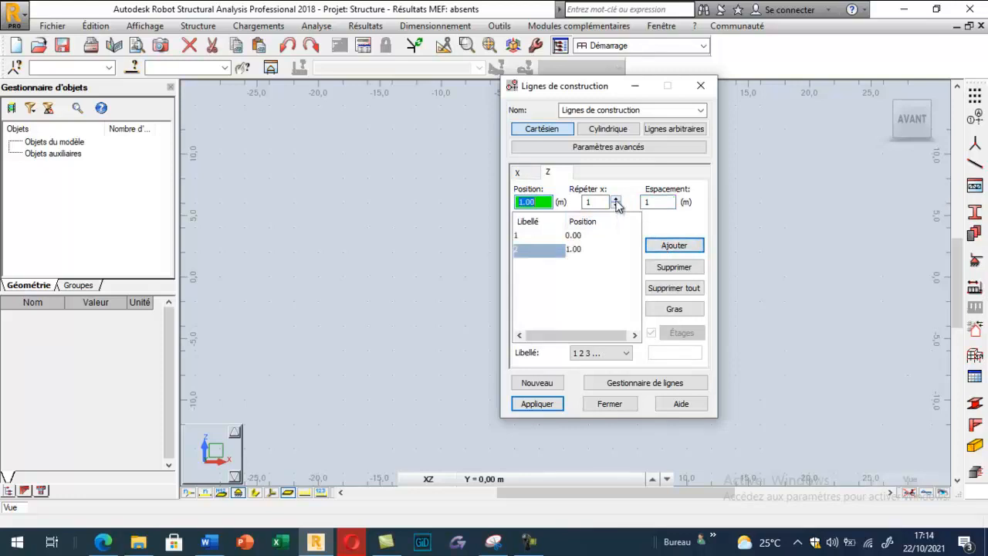
{"action": "left_click", "coordinate": [206, 542]}
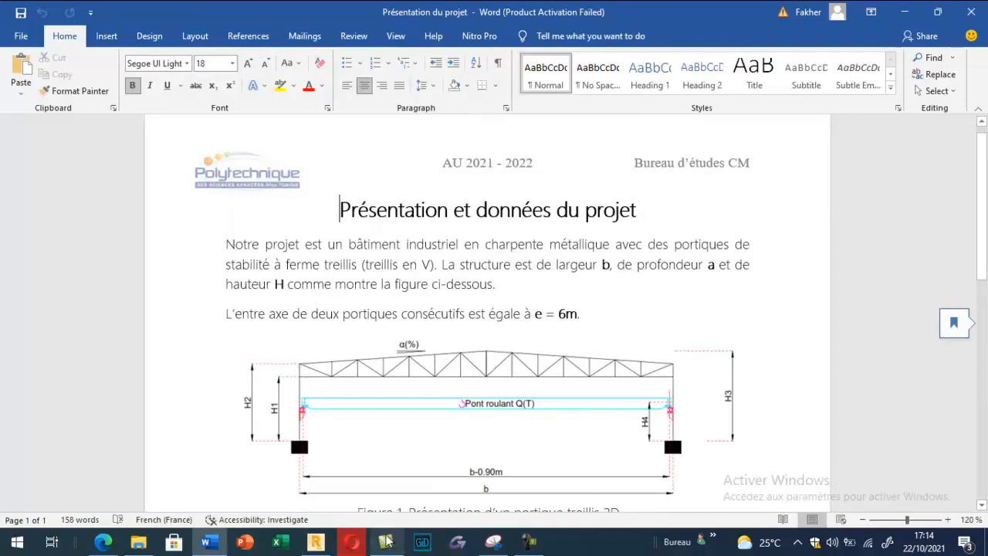
{"action": "left_click", "coordinate": [316, 542]}
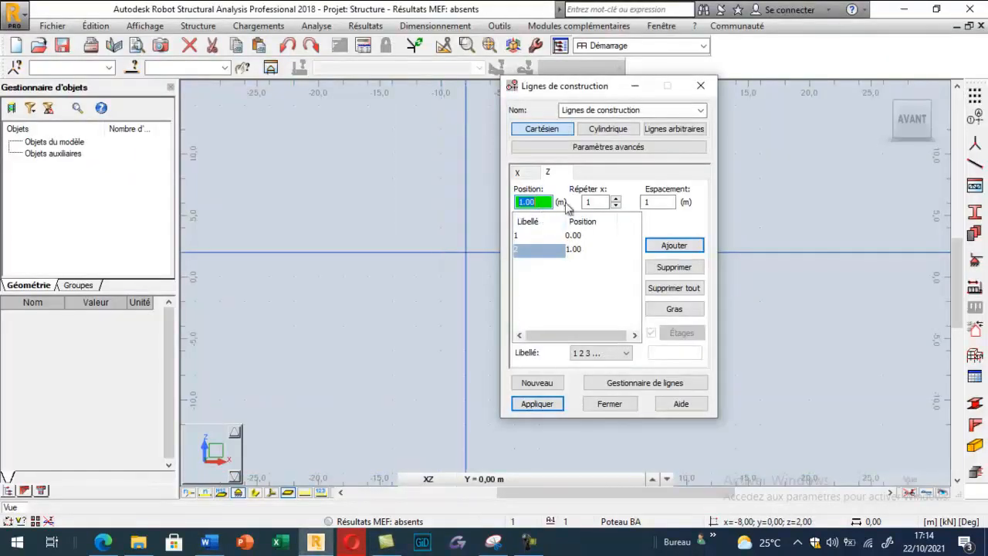
{"action": "left_click", "coordinate": [664, 246]}
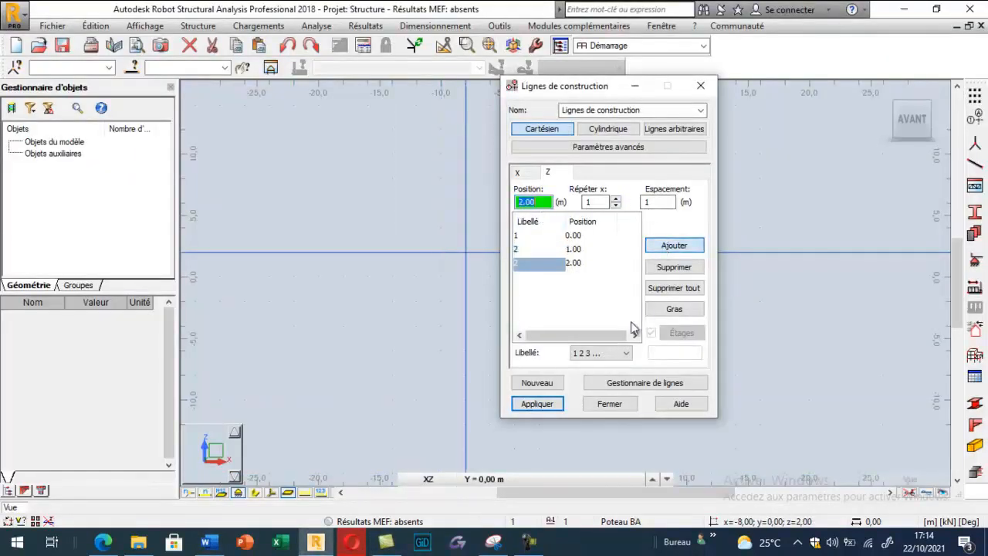
Label the Z construction lines by value (Valeur), apply the grid and close its definition
{"action": "left_click", "coordinate": [601, 357]}
{"action": "left_click", "coordinate": [600, 388]}
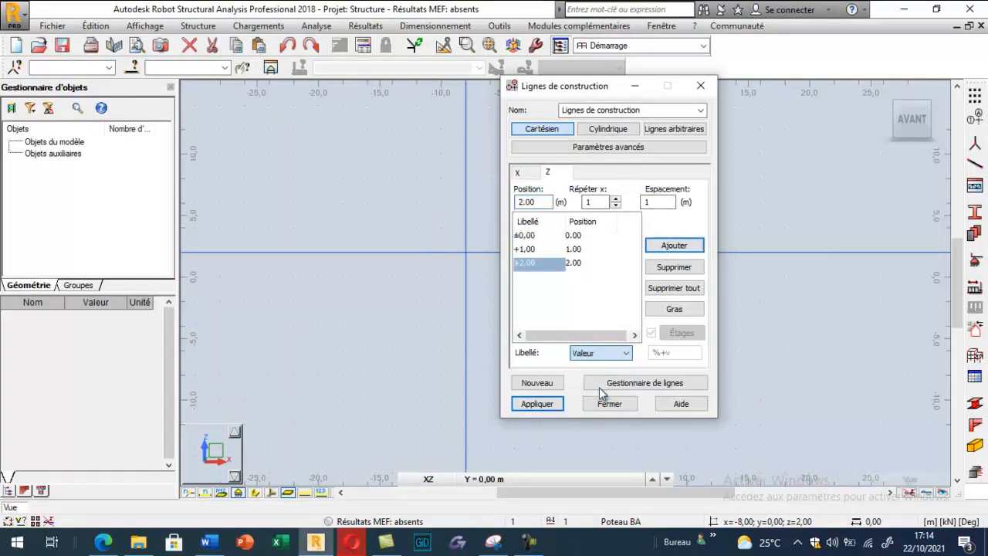
{"action": "left_click", "coordinate": [537, 404]}
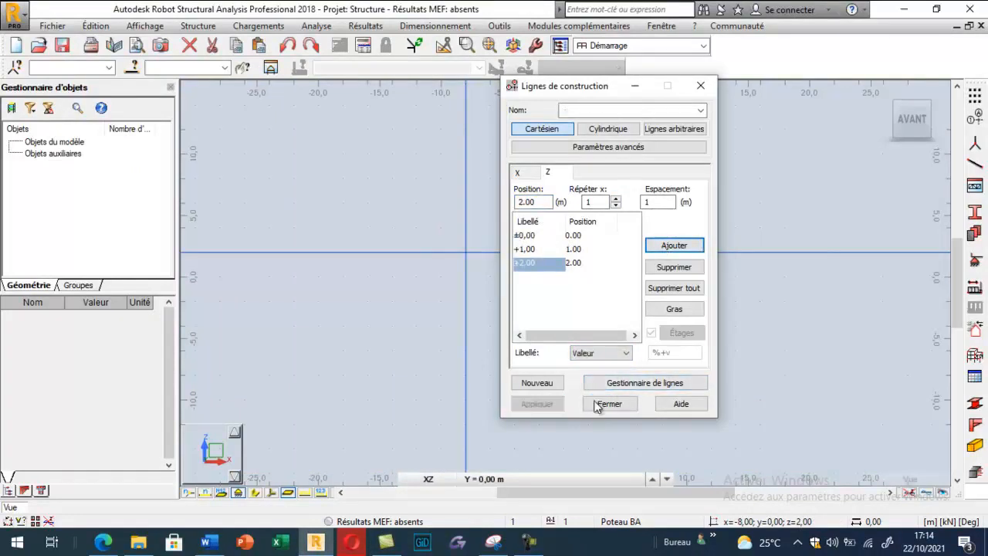
{"action": "left_click", "coordinate": [609, 404]}
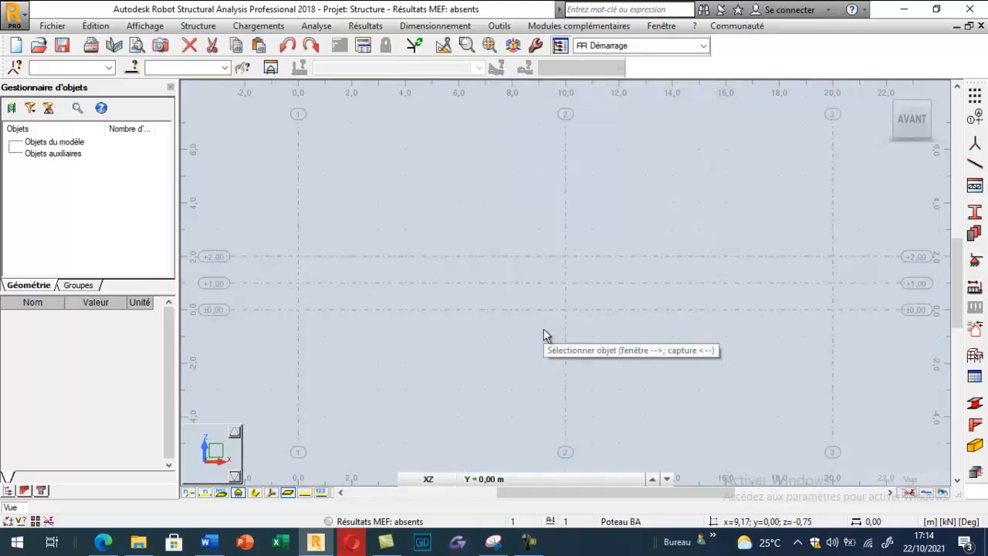
Start defining the bars and choose a compound steel section made of two back-to-back CAE 100x10 angles
{"action": "left_click", "coordinate": [976, 167]}
{"action": "left_click_drag", "start_coordinate": [580, 86], "coordinate": [94, 82]}
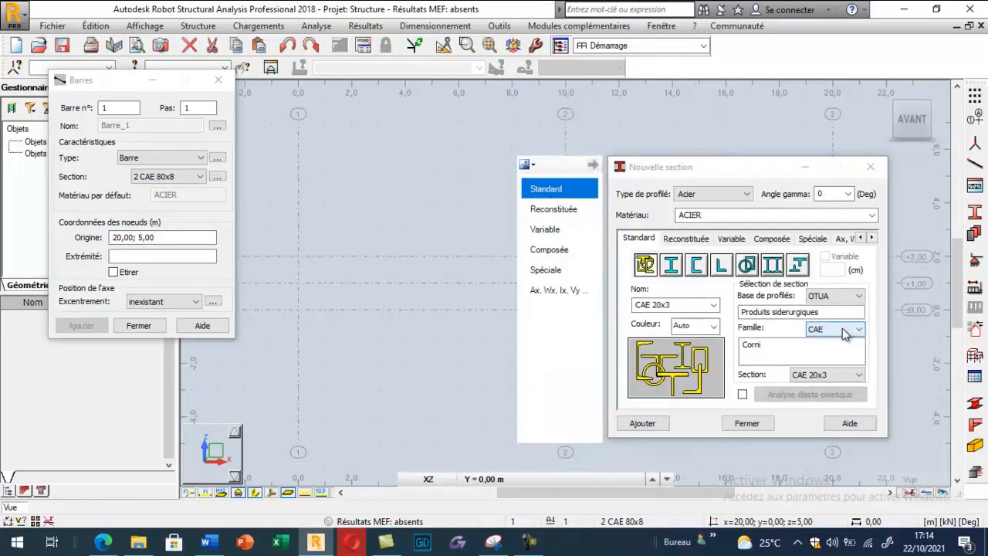
{"action": "left_click", "coordinate": [731, 238]}
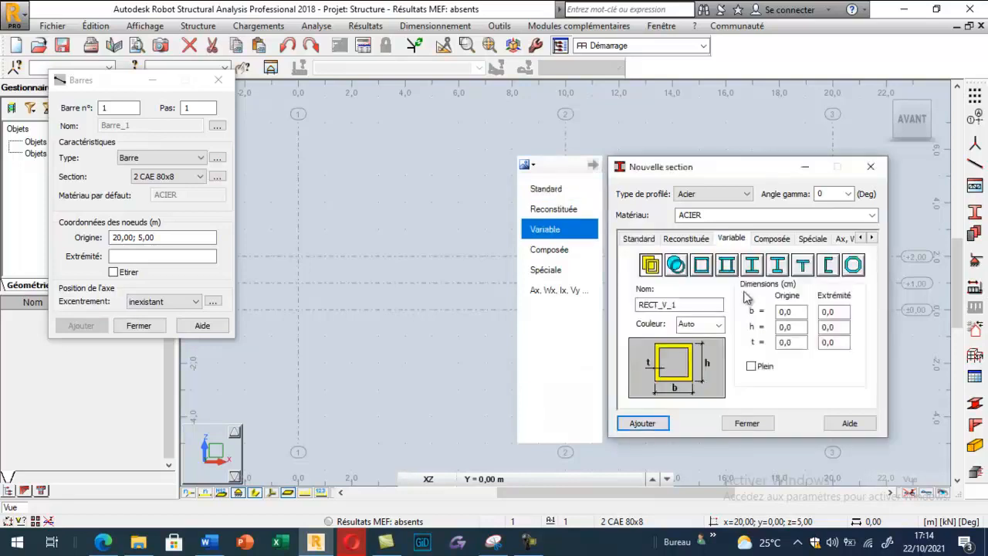
{"action": "left_click", "coordinate": [771, 239]}
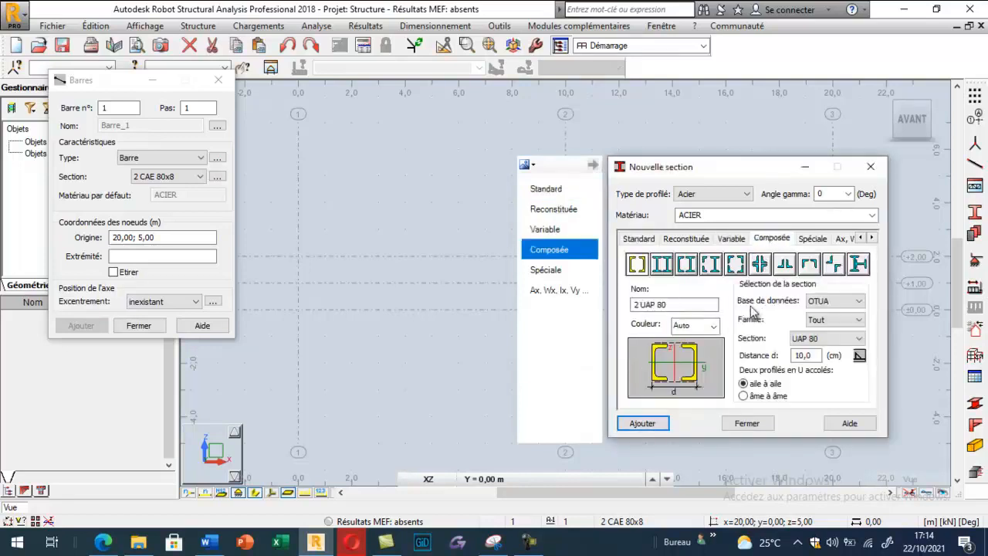
{"action": "left_click", "coordinate": [784, 265]}
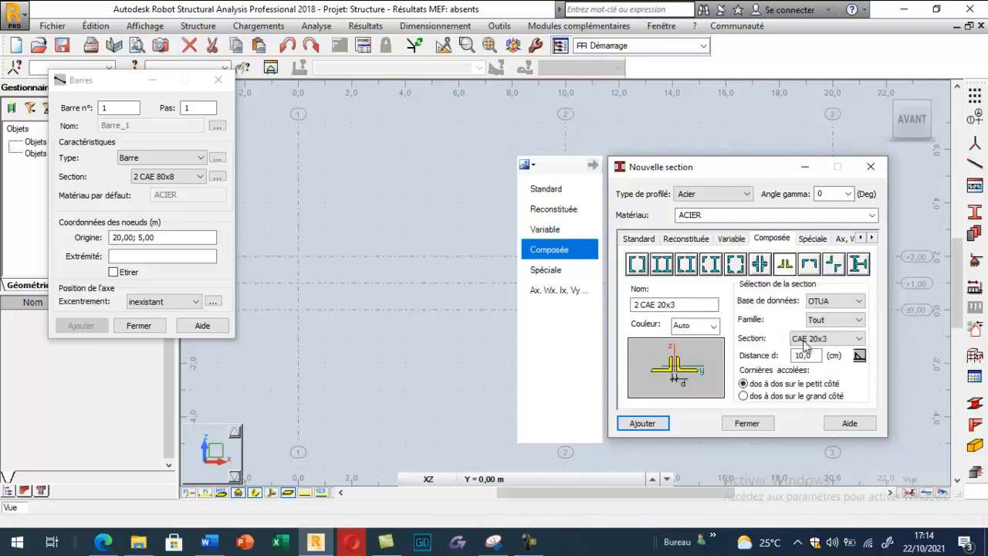
{"action": "left_click", "coordinate": [847, 340]}
{"action": "scroll", "coordinate": [822, 244], "scroll_direction": "down", "scroll_amount": 2}
{"action": "scroll", "coordinate": [822, 244], "scroll_direction": "down", "scroll_amount": 8}
{"action": "scroll", "coordinate": [826, 291], "scroll_direction": "down", "scroll_amount": 3}
{"action": "left_click", "coordinate": [818, 310]}
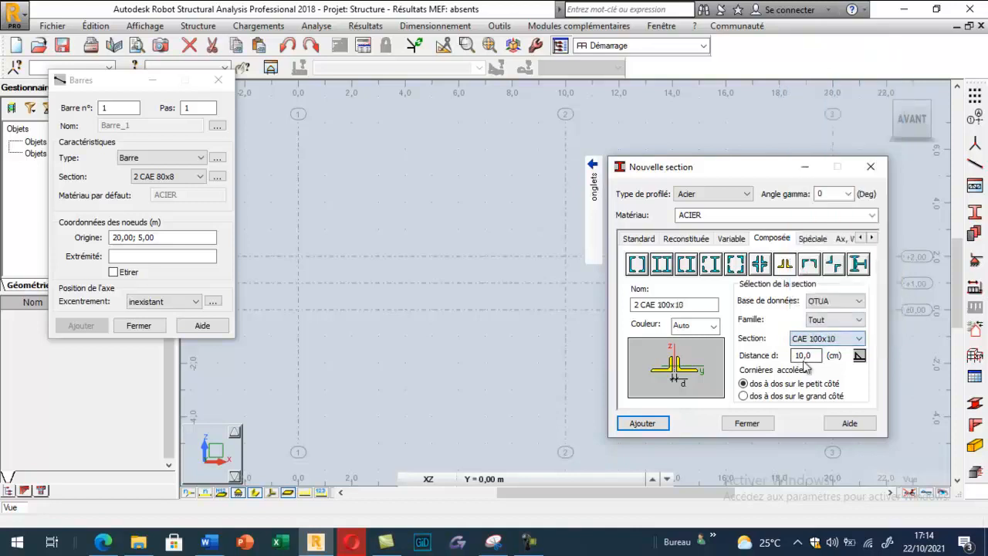
Set the spacing between the two angles to 0.8 cm and add the section, overwriting the existing 2 CAE 100x10
{"action": "left_click_drag", "start_coordinate": [812, 355], "coordinate": [785, 360]}
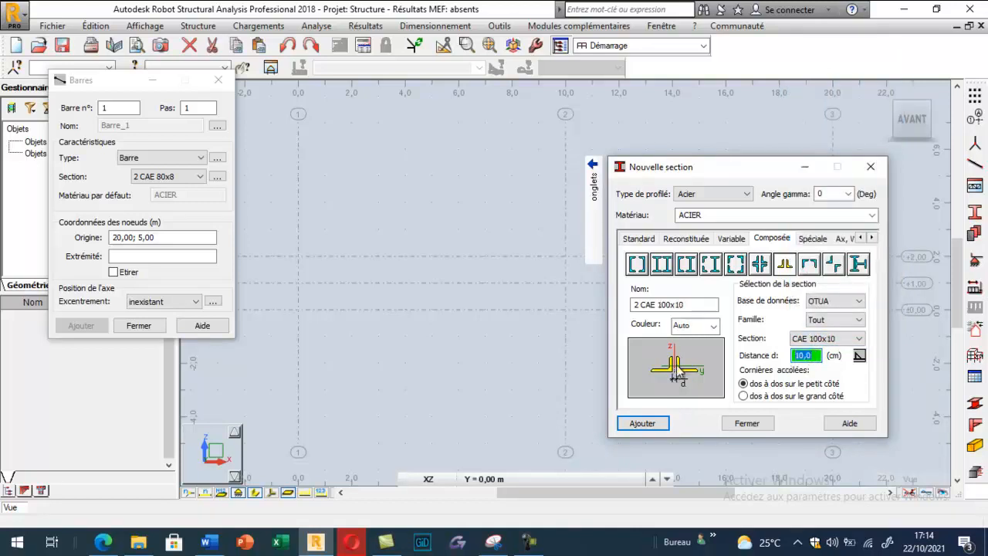
{"action": "type", "text": "0.8"}
{"action": "left_click", "coordinate": [642, 423]}
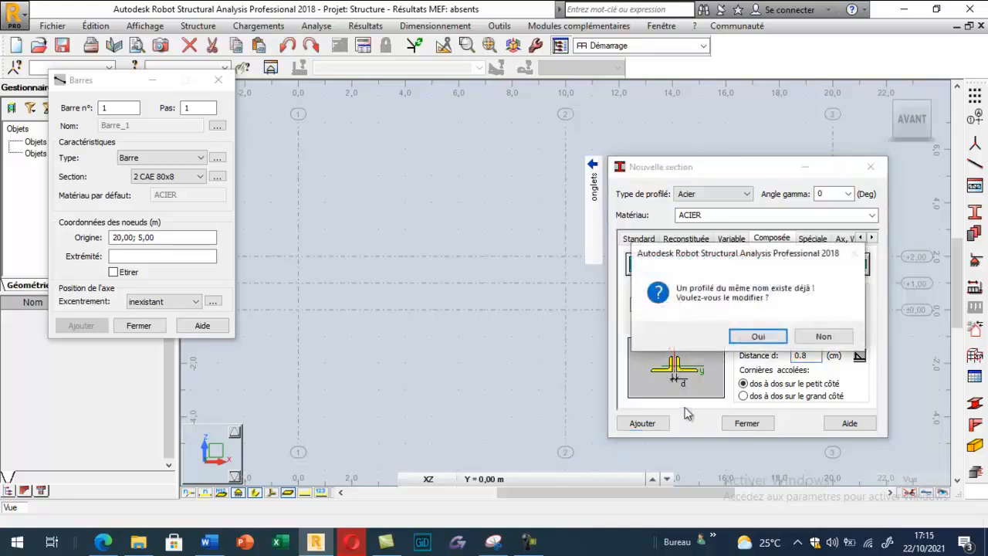
{"action": "left_click", "coordinate": [740, 341]}
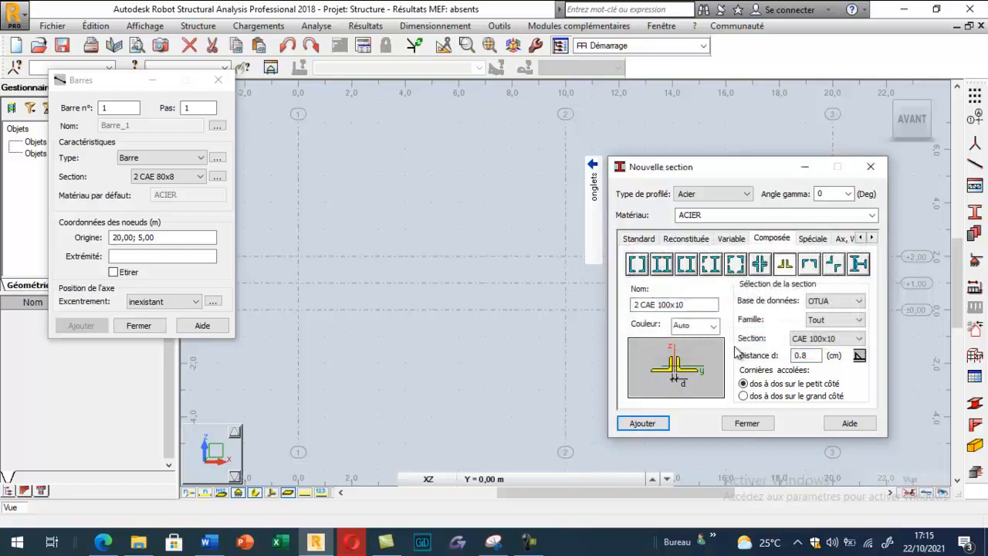
Add a compound section of two CAEP 90x9 angles spaced 0.8 cm apart and close the section definition
{"action": "left_click", "coordinate": [853, 349]}
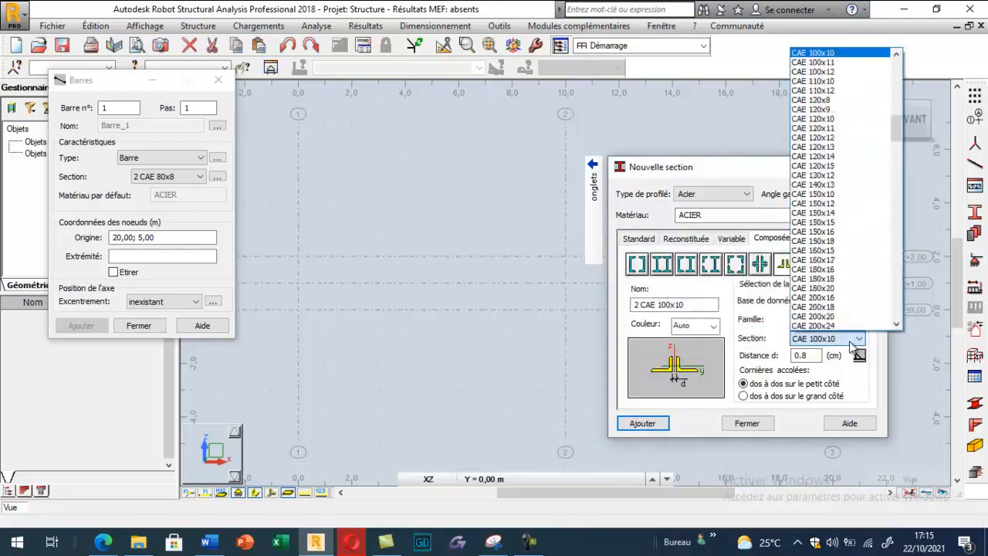
{"action": "scroll", "coordinate": [850, 213], "scroll_direction": "down", "scroll_amount": 3}
{"action": "scroll", "coordinate": [849, 227], "scroll_direction": "down", "scroll_amount": 4}
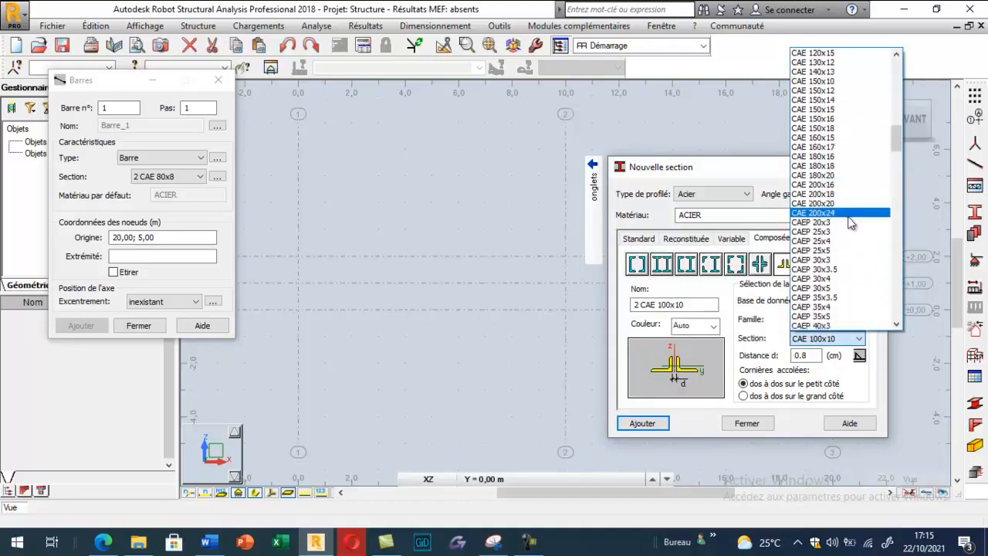
{"action": "scroll", "coordinate": [843, 244], "scroll_direction": "down", "scroll_amount": 2}
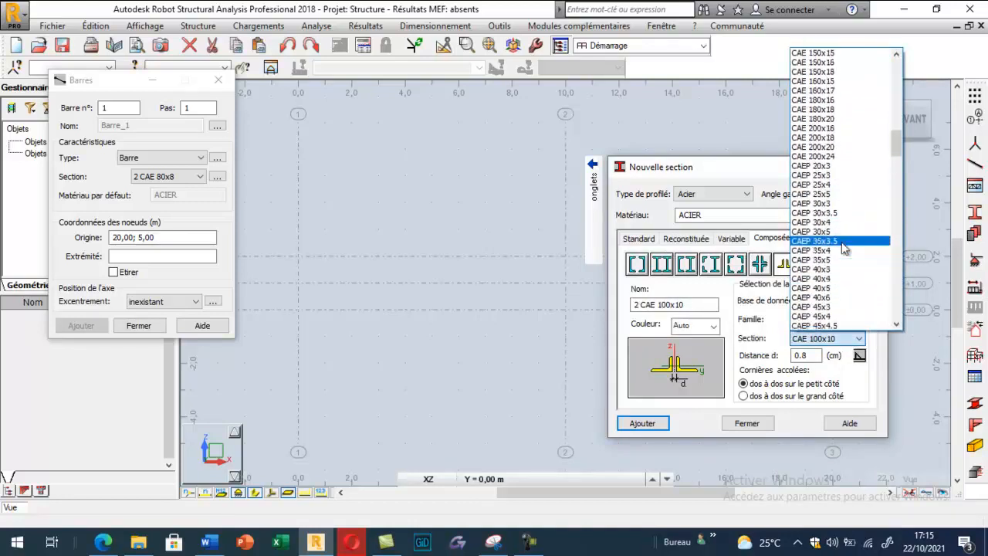
{"action": "scroll", "coordinate": [840, 265], "scroll_direction": "down", "scroll_amount": 4}
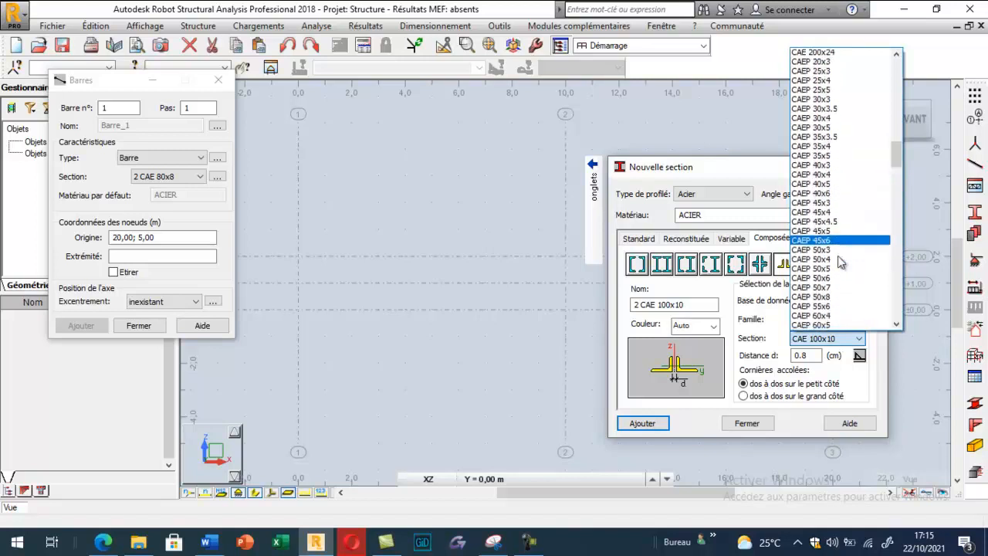
{"action": "scroll", "coordinate": [841, 301], "scroll_direction": "down", "scroll_amount": 3}
{"action": "scroll", "coordinate": [841, 306], "scroll_direction": "down", "scroll_amount": 4}
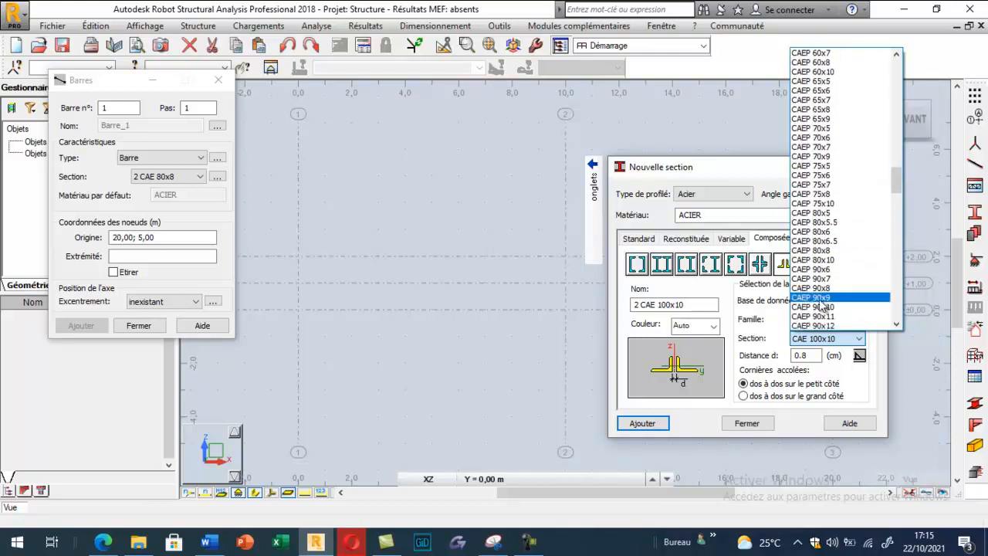
{"action": "left_click", "coordinate": [820, 300]}
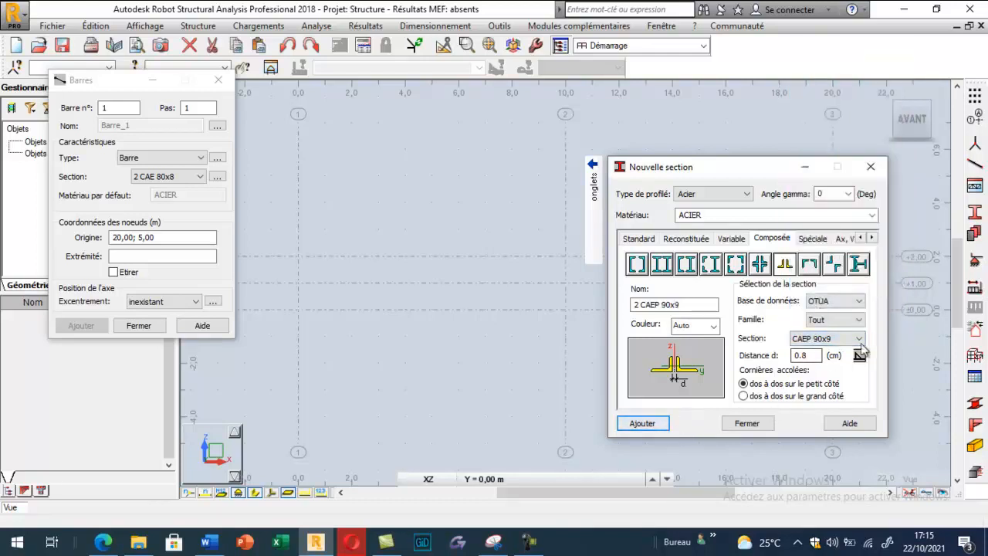
{"action": "left_click", "coordinate": [812, 358]}
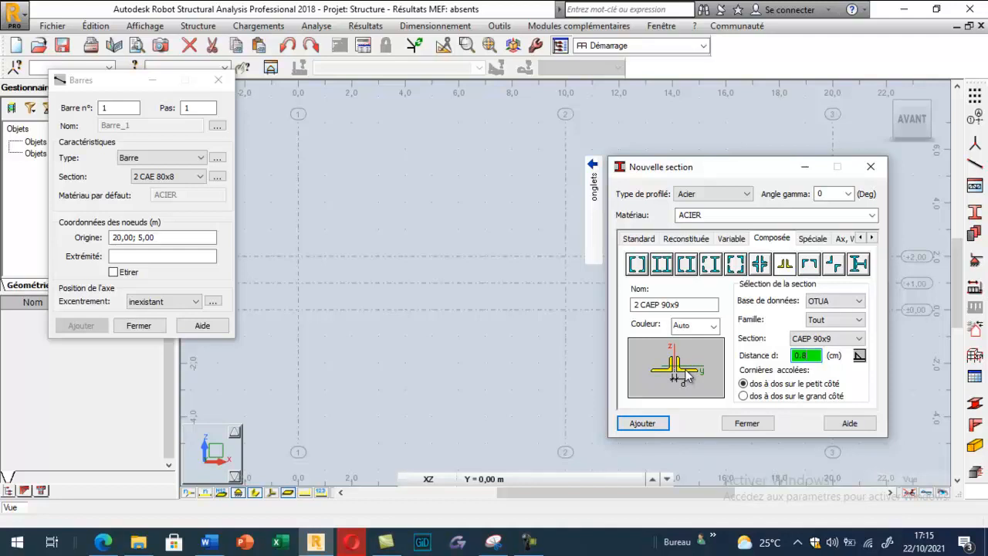
{"action": "left_click", "coordinate": [658, 423]}
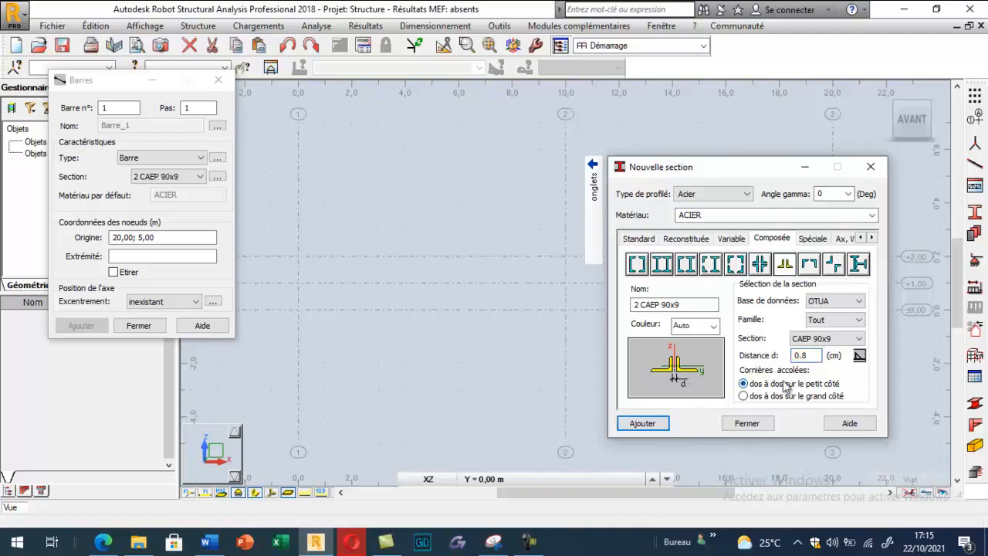
{"action": "left_click", "coordinate": [753, 423]}
Check the available bar sections and add a compound section of two back-to-back CAE 70x7 angles spaced 0.8 cm apart
{"action": "left_click", "coordinate": [200, 177]}
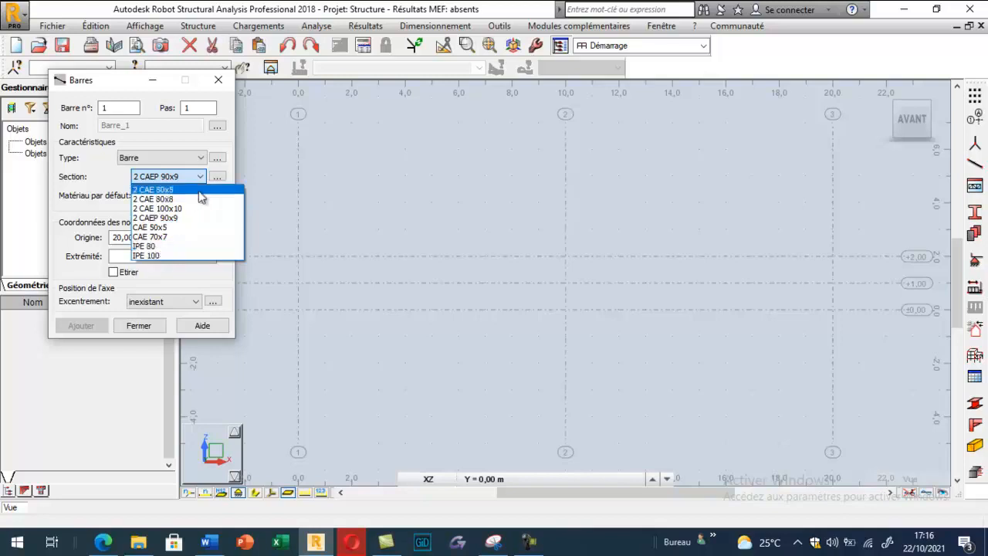
{"action": "left_click", "coordinate": [219, 179]}
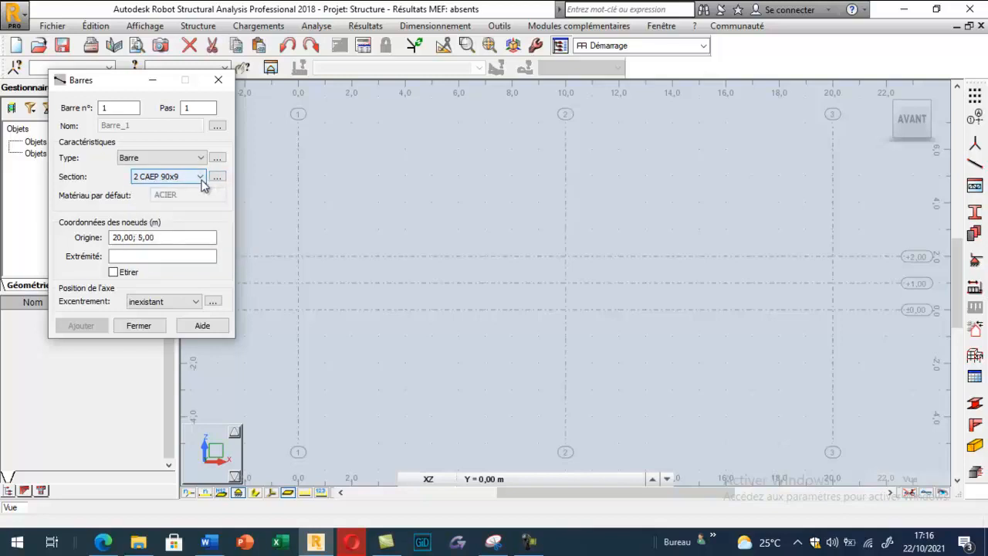
{"action": "left_click", "coordinate": [202, 179]}
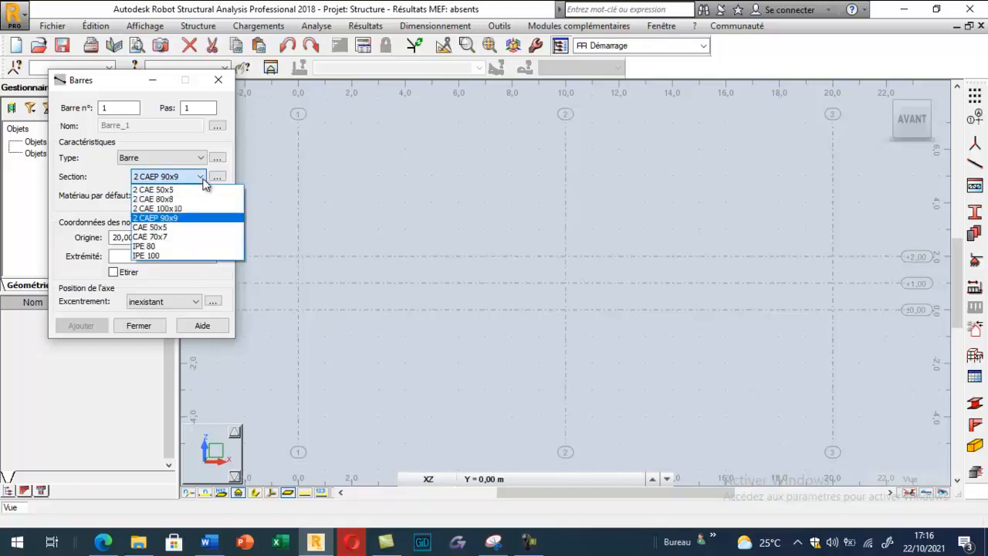
{"action": "left_click", "coordinate": [218, 177]}
{"action": "left_click", "coordinate": [218, 177]}
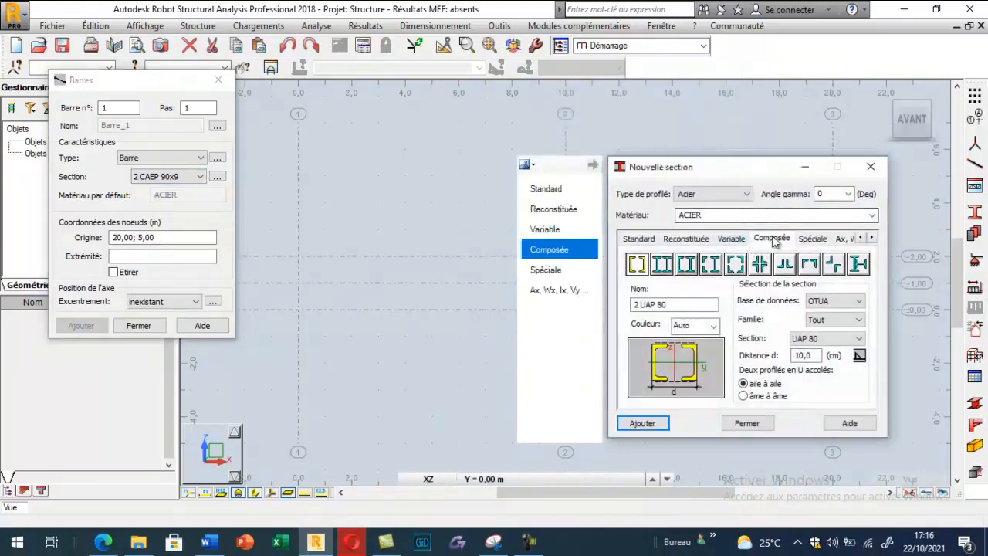
{"action": "double_click", "coordinate": [817, 356]}
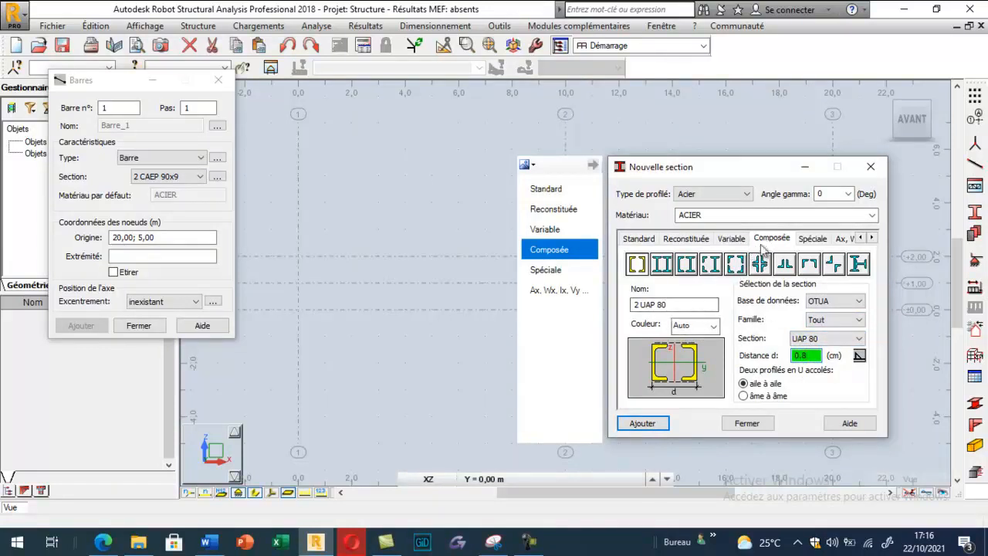
{"action": "left_click", "coordinate": [783, 264]}
{"action": "left_click", "coordinate": [849, 338]}
{"action": "scroll", "coordinate": [853, 259], "scroll_direction": "down", "scroll_amount": 3}
{"action": "scroll", "coordinate": [853, 255], "scroll_direction": "down", "scroll_amount": 4}
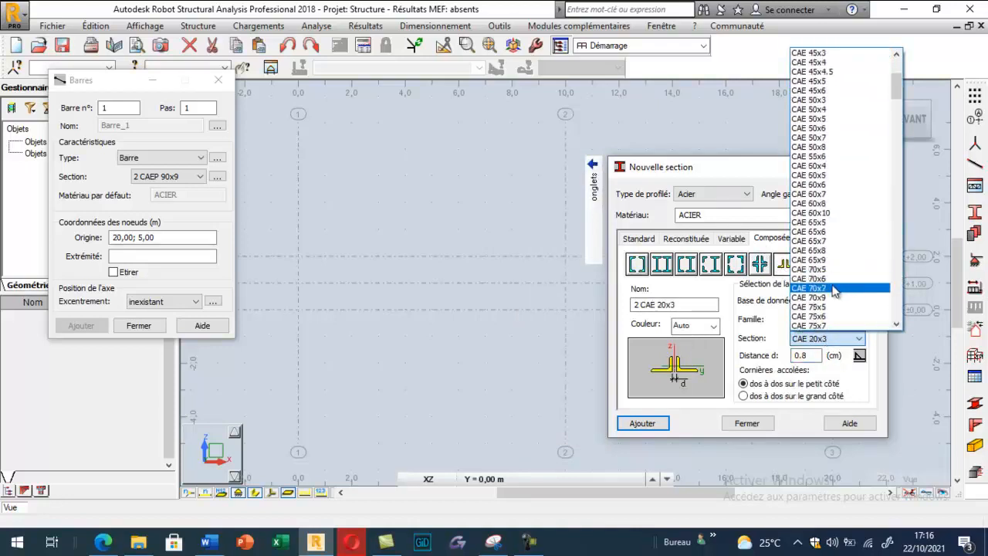
{"action": "left_click", "coordinate": [849, 288]}
{"action": "left_click", "coordinate": [640, 423]}
{"action": "left_click", "coordinate": [743, 423]}
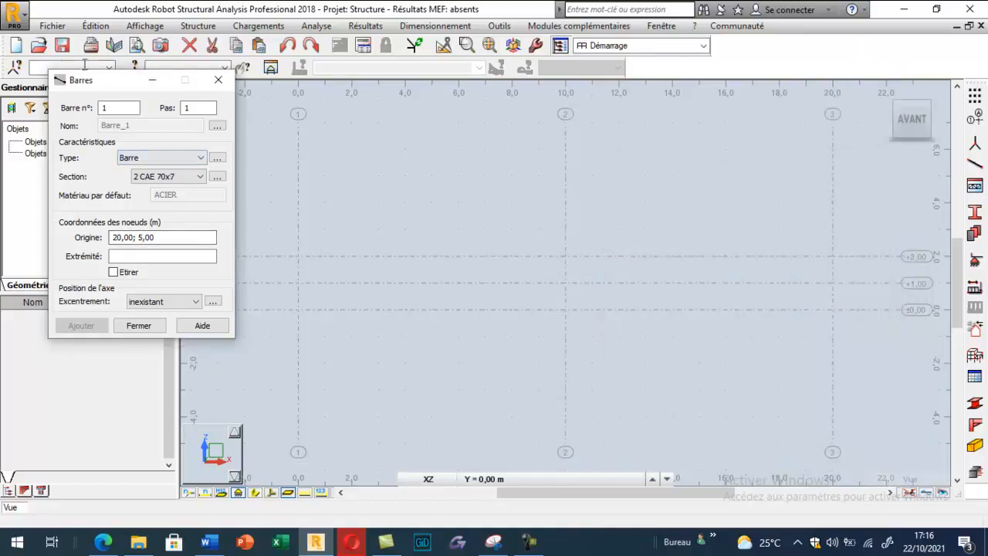
Draw the truss's lower chord as a 2 CAE 100x10 bar along the Z = 0 line from X = 0 to X = 10 m
{"action": "left_click_drag", "start_coordinate": [91, 80], "coordinate": [61, 51]}
{"action": "left_click", "coordinate": [117, 128]}
{"action": "left_click", "coordinate": [117, 129]}
{"action": "left_click", "coordinate": [121, 147]}
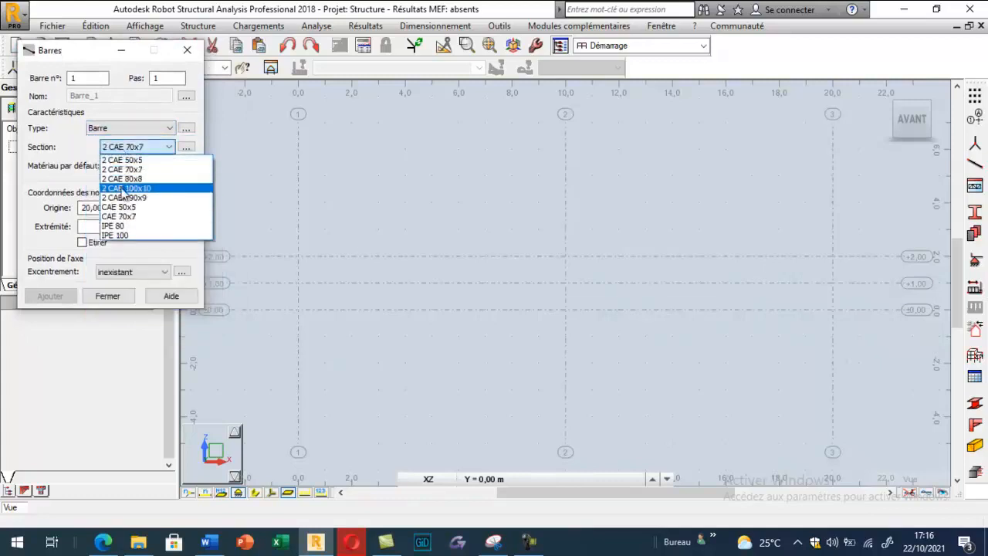
{"action": "left_click", "coordinate": [126, 189]}
{"action": "left_click", "coordinate": [298, 309]}
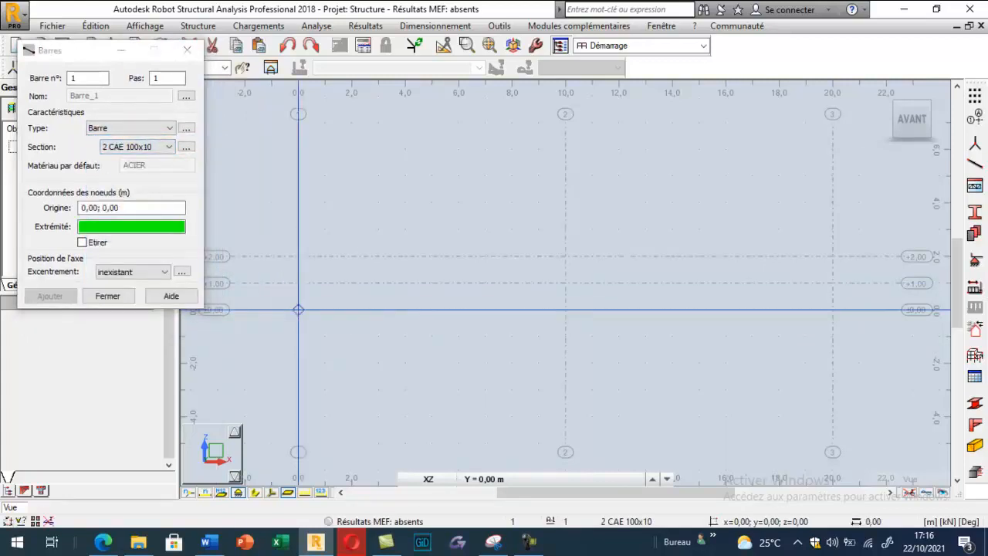
{"action": "left_click", "coordinate": [565, 309]}
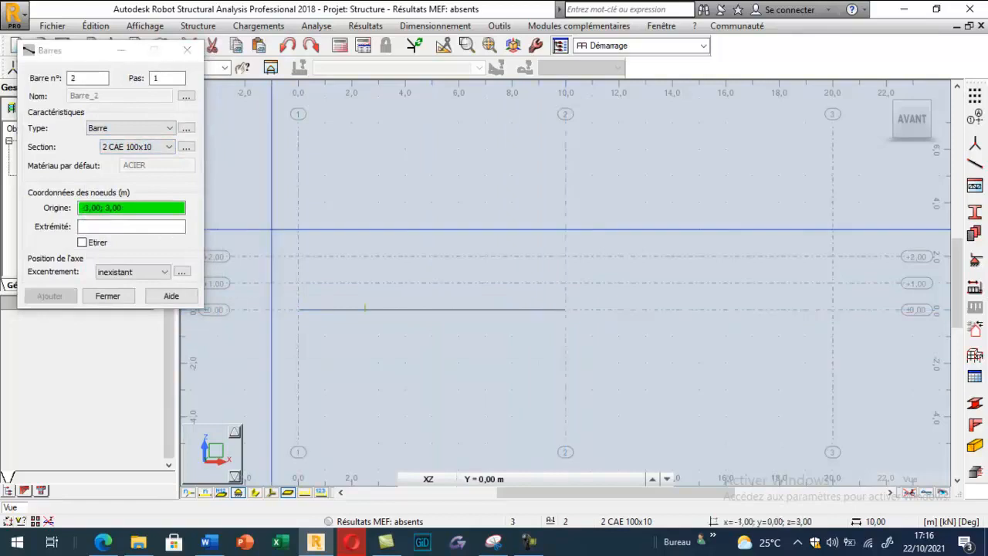
Draw the end post as an IPE 80 bar at X = 0 from Z = 0 to Z = 1 m
{"action": "left_click", "coordinate": [120, 148]}
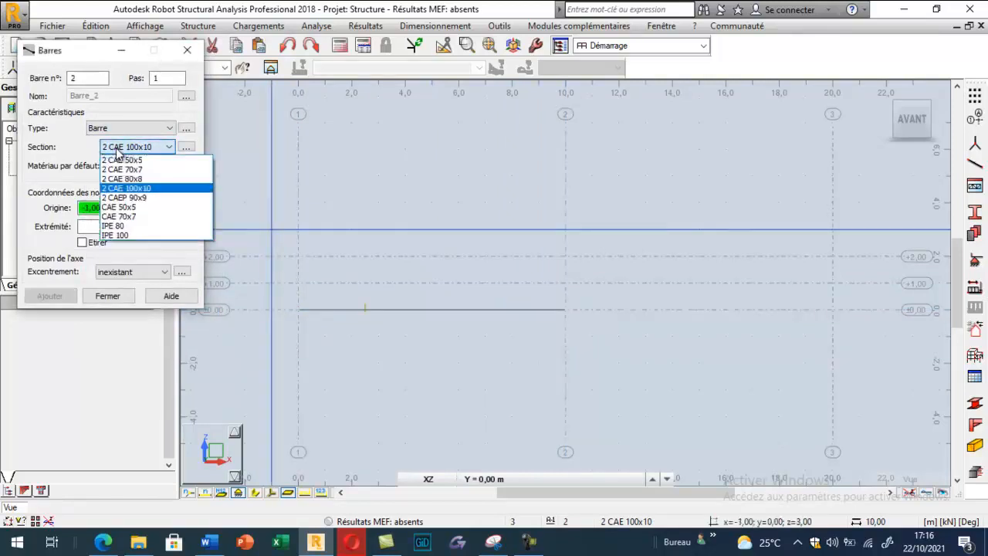
{"action": "left_click", "coordinate": [114, 225]}
{"action": "left_click", "coordinate": [298, 309]}
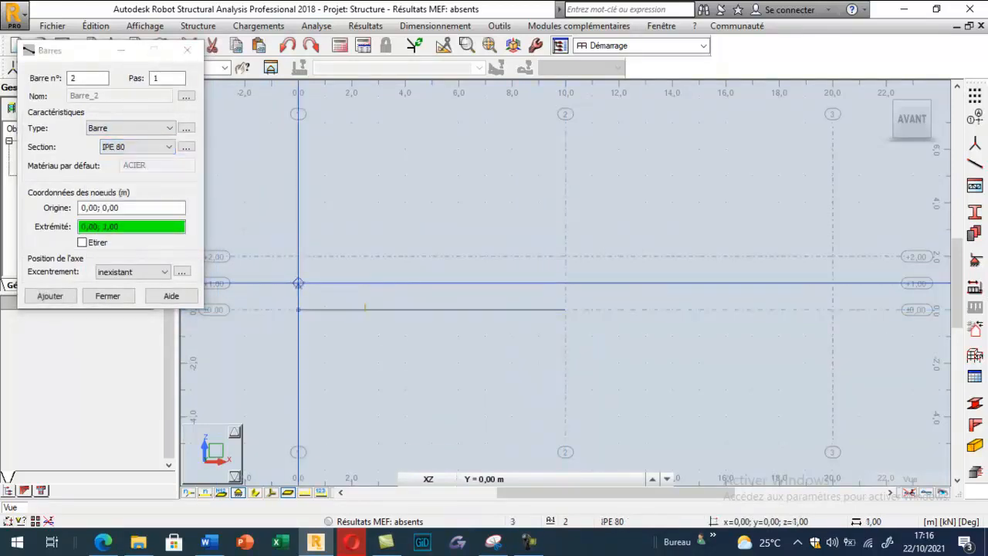
{"action": "left_click", "coordinate": [298, 284]}
Draw the central post as a 2 CAE 50x5 bar at X = 10 m from Z = 0 to Z = 2 m
{"action": "left_click", "coordinate": [122, 148]}
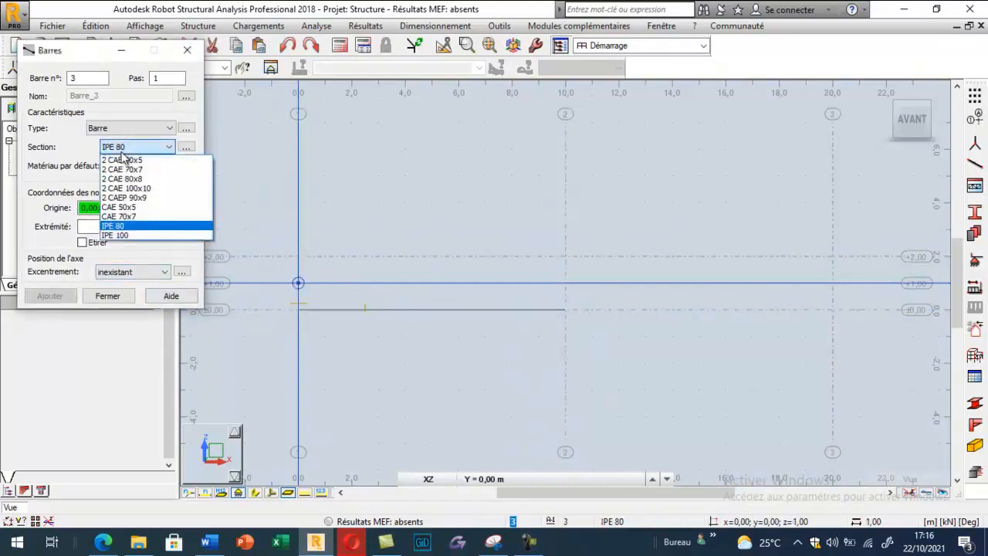
{"action": "left_click", "coordinate": [123, 159]}
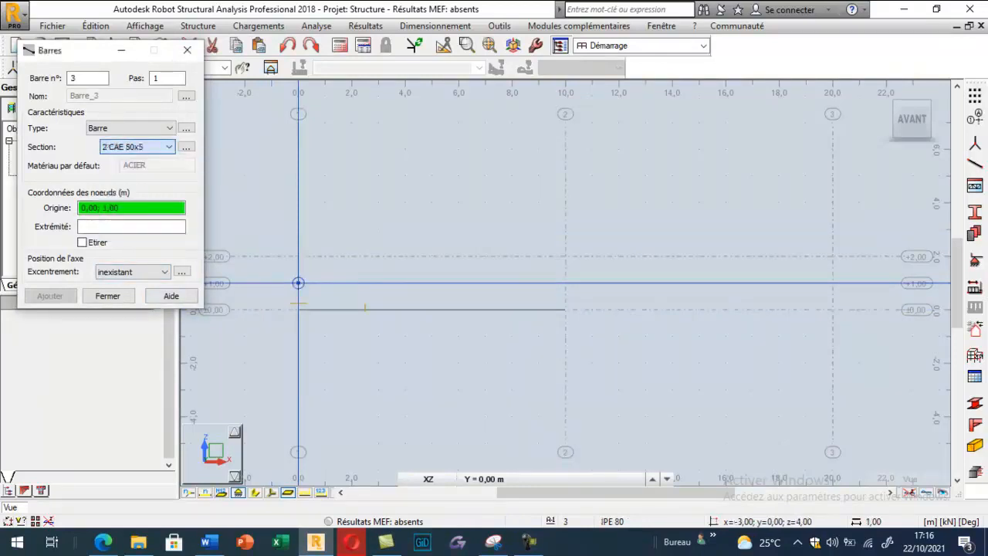
{"action": "left_click", "coordinate": [572, 313]}
{"action": "left_click", "coordinate": [566, 257]}
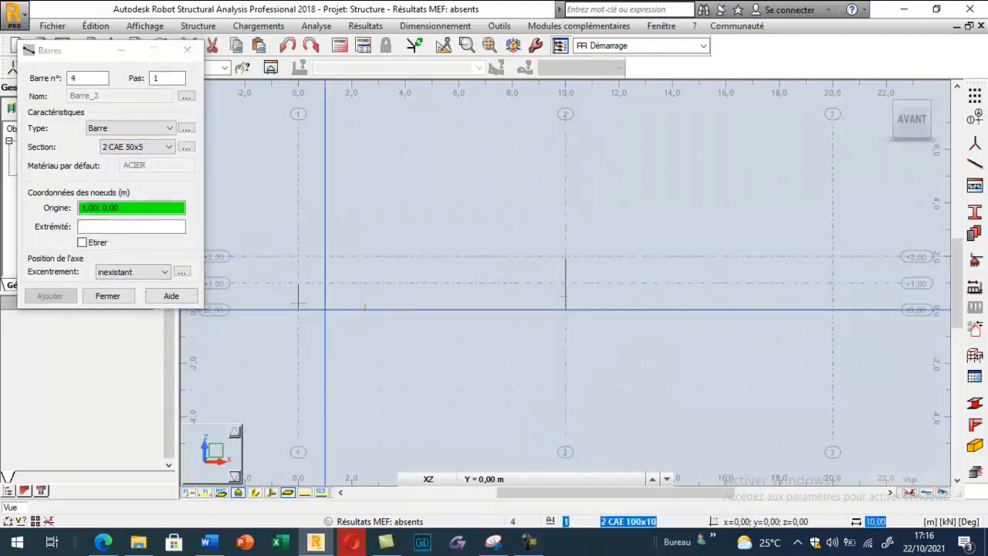
Add a compound section of two back-to-back CAE 90x9 angles spaced 0.8 cm apart
{"action": "left_click", "coordinate": [125, 148]}
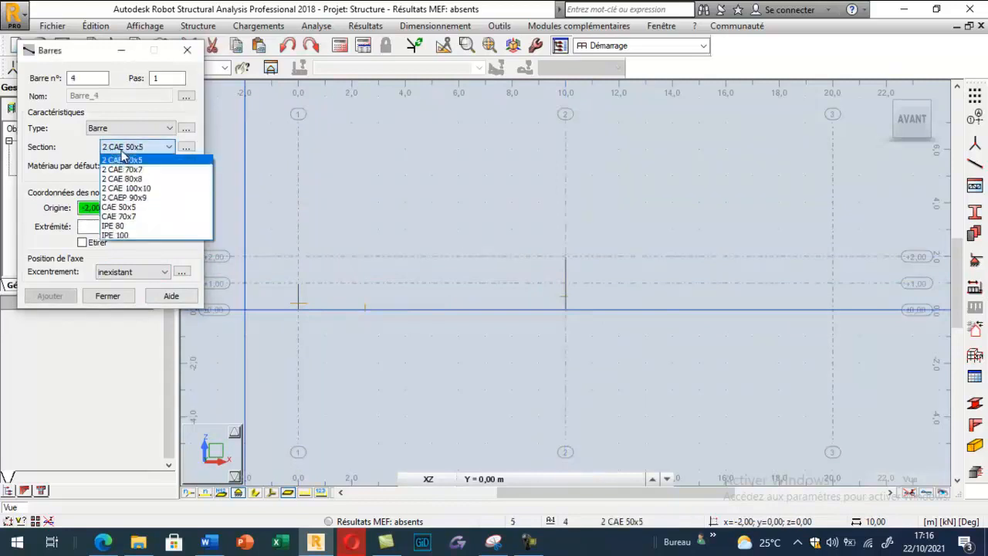
{"action": "left_click", "coordinate": [125, 198]}
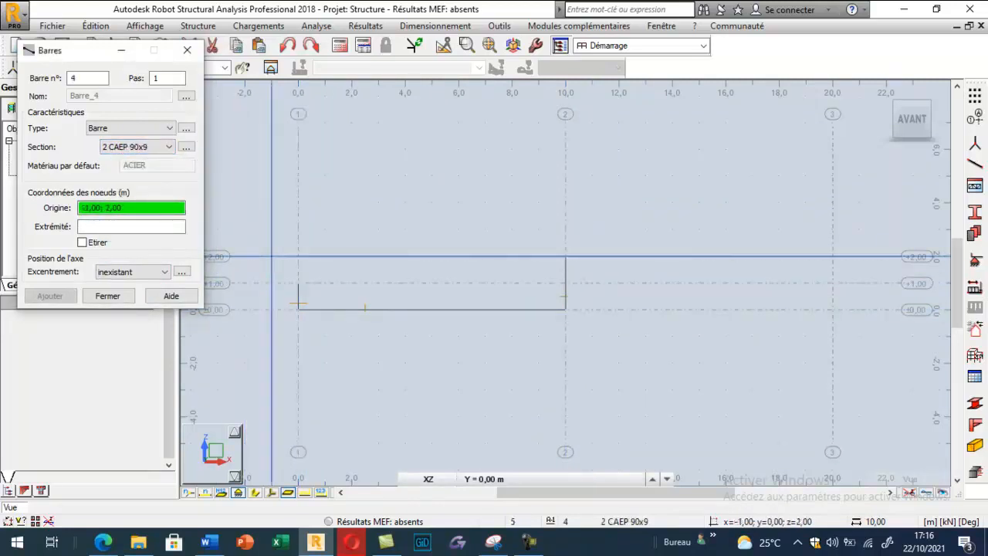
{"action": "left_click", "coordinate": [185, 147]}
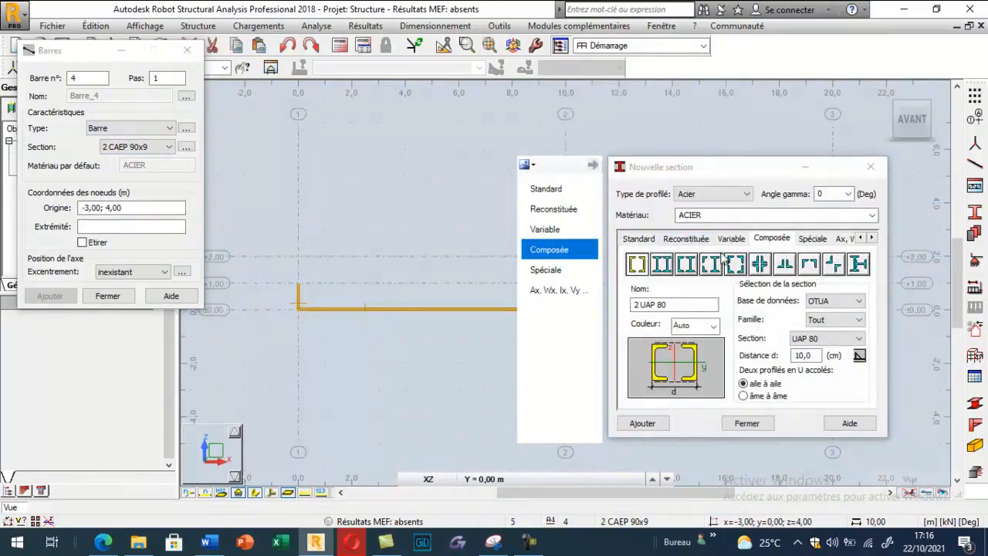
{"action": "left_click", "coordinate": [731, 239]}
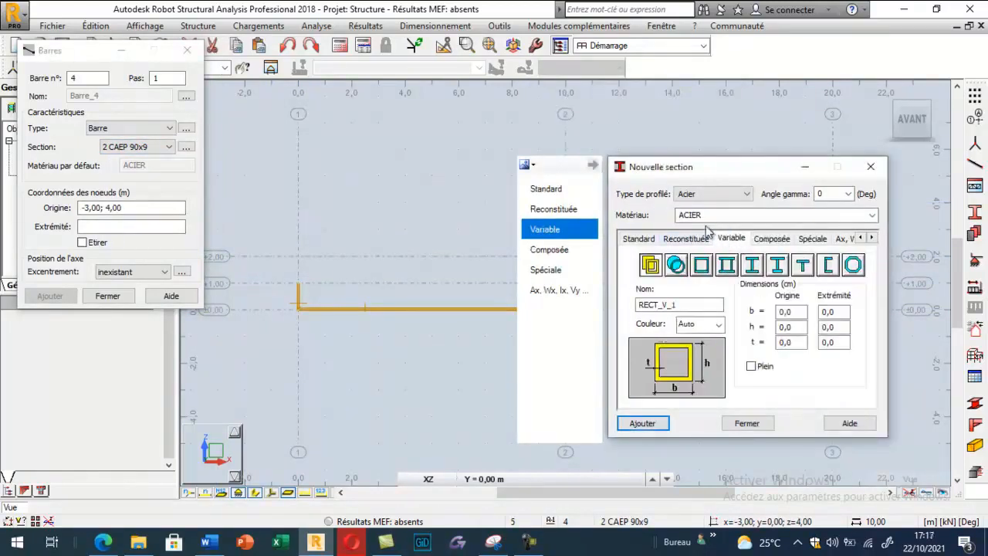
{"action": "left_click", "coordinate": [781, 242]}
{"action": "left_click", "coordinate": [785, 264]}
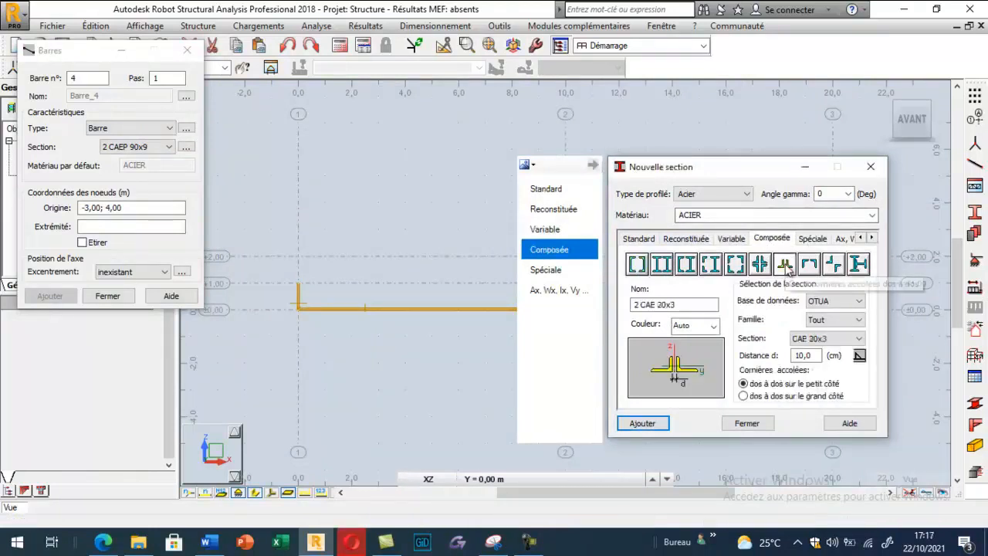
{"action": "left_click", "coordinate": [823, 338]}
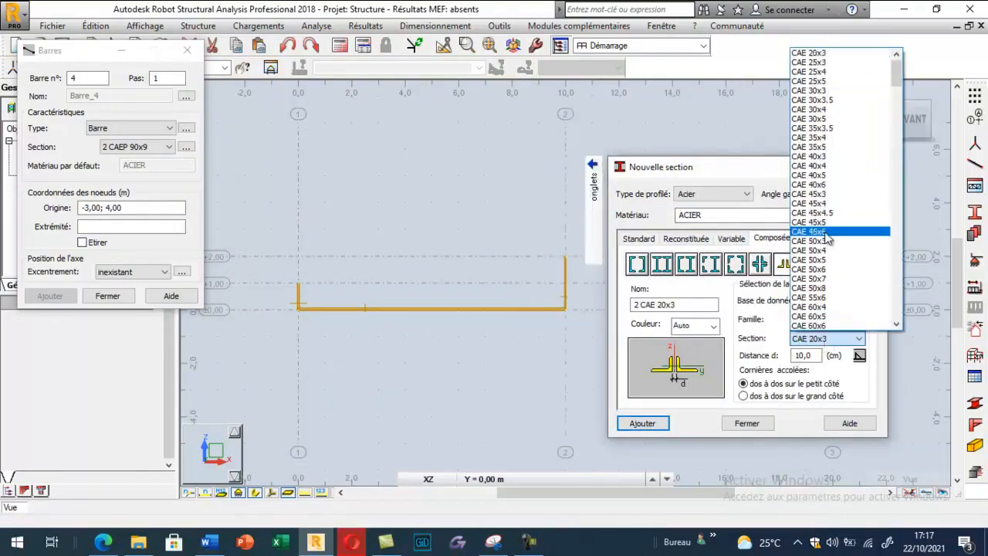
{"action": "scroll", "coordinate": [830, 247], "scroll_direction": "down", "scroll_amount": 5}
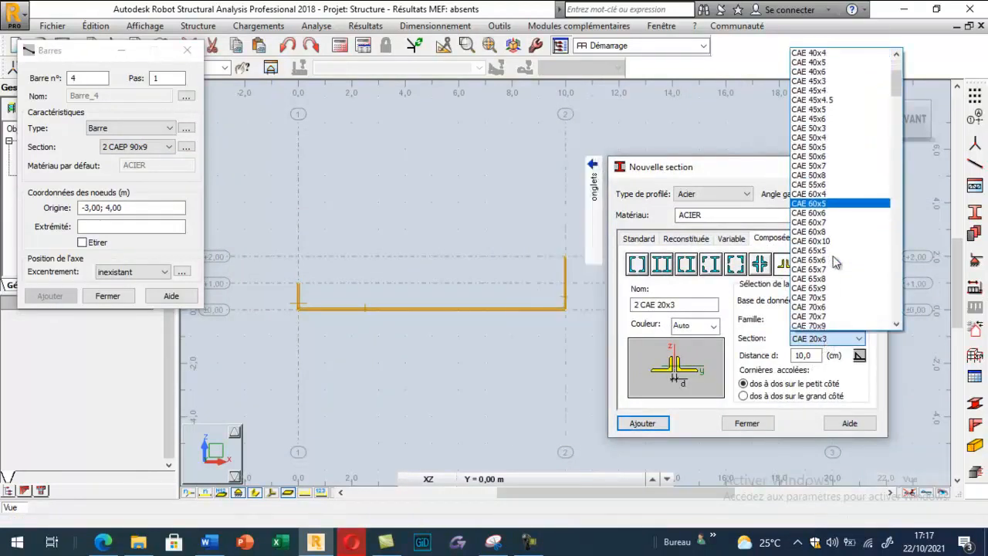
{"action": "scroll", "coordinate": [835, 263], "scroll_direction": "down", "scroll_amount": 4}
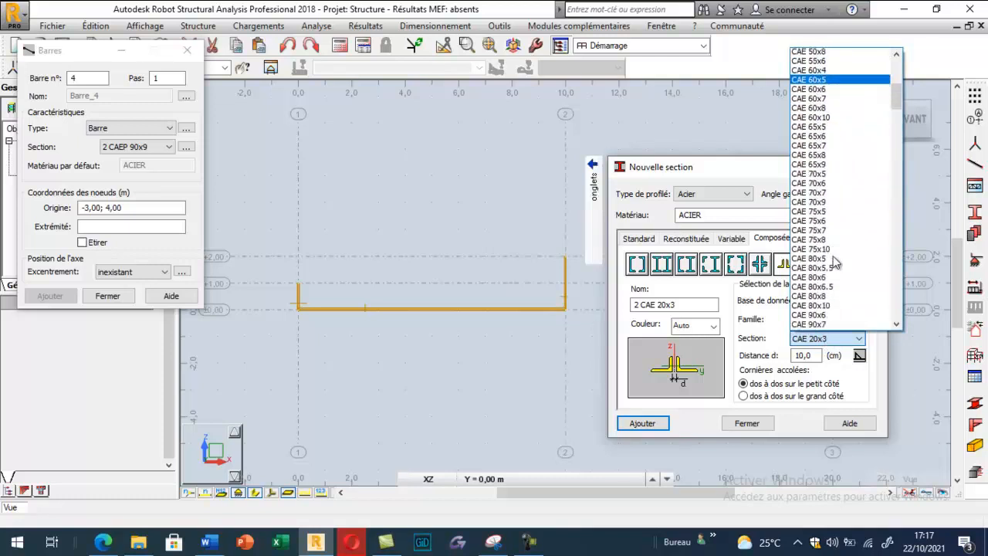
{"action": "left_click", "coordinate": [820, 305]}
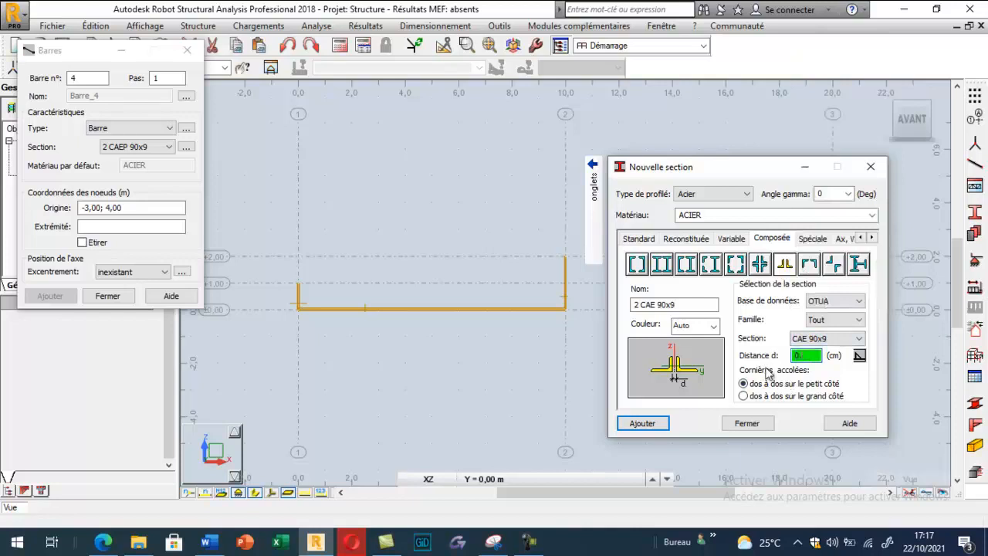
{"action": "left_click", "coordinate": [642, 423]}
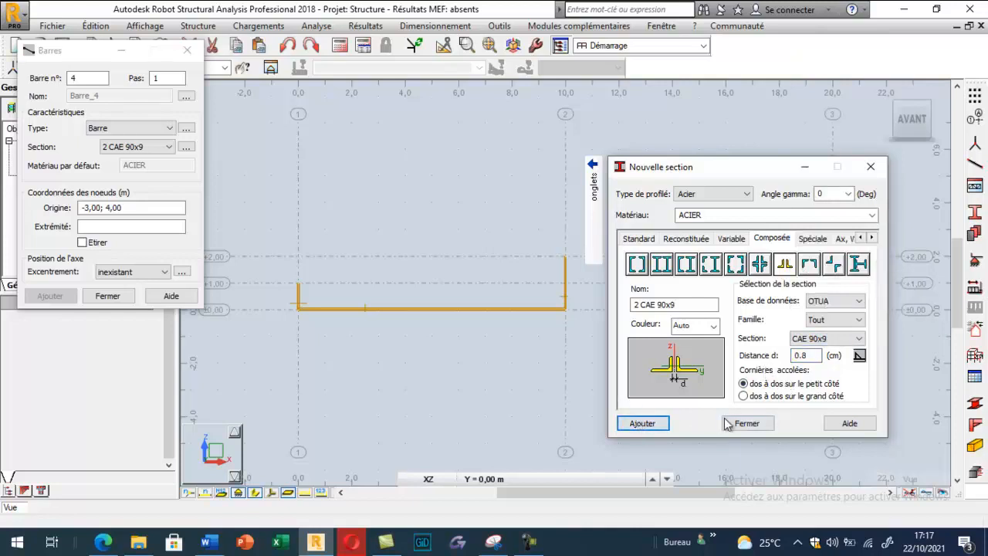
{"action": "left_click", "coordinate": [746, 423]}
Draw the truss's upper chord as a 2 CAE 90x9 bar from X = 0, Z = 1 m to X = 10 m, Z = 2 m
{"action": "left_click", "coordinate": [127, 207]}
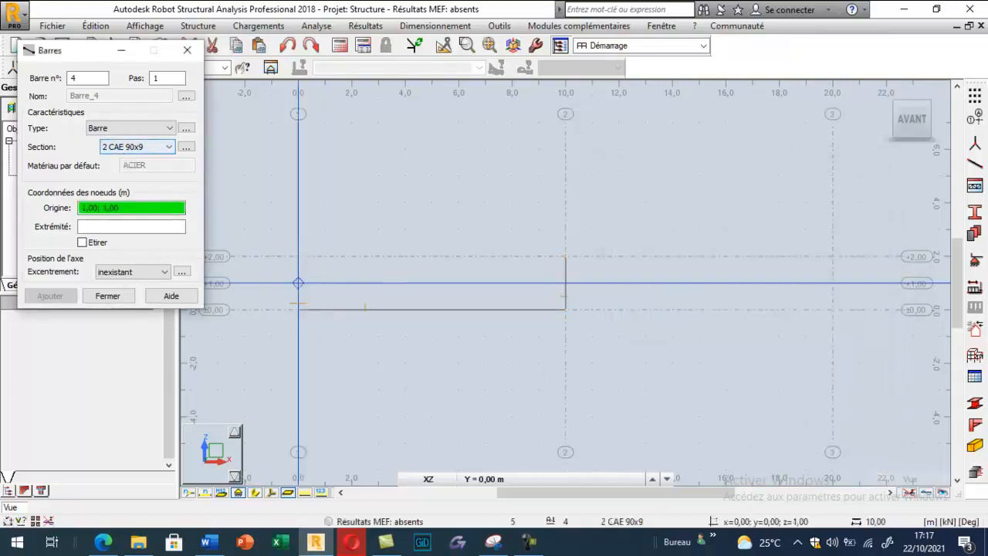
{"action": "left_click", "coordinate": [298, 282]}
{"action": "left_click", "coordinate": [565, 255]}
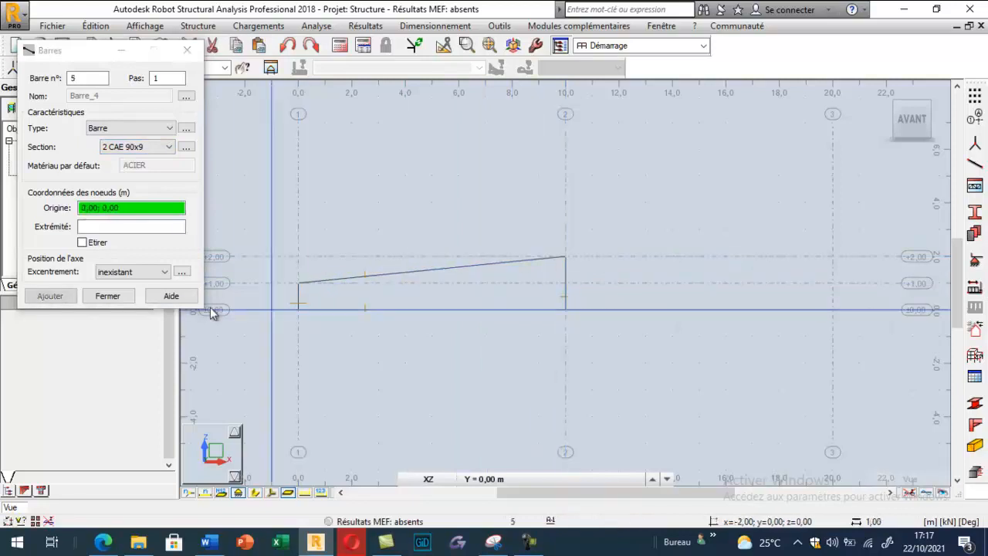
{"action": "left_click", "coordinate": [116, 297]}
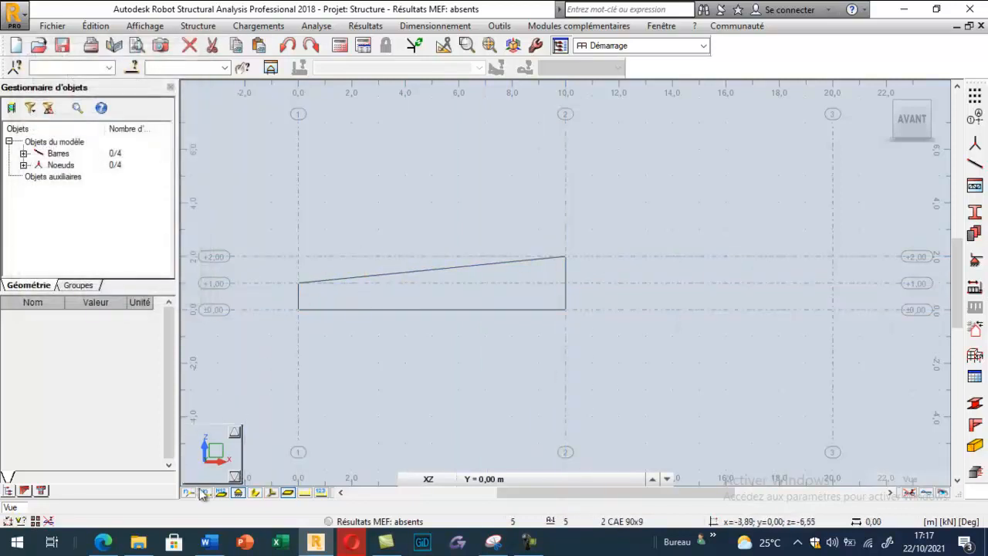
Divide the upper and lower chords into 4 segments each, generating nodes without splitting the bars
{"action": "left_click", "coordinate": [255, 492]}
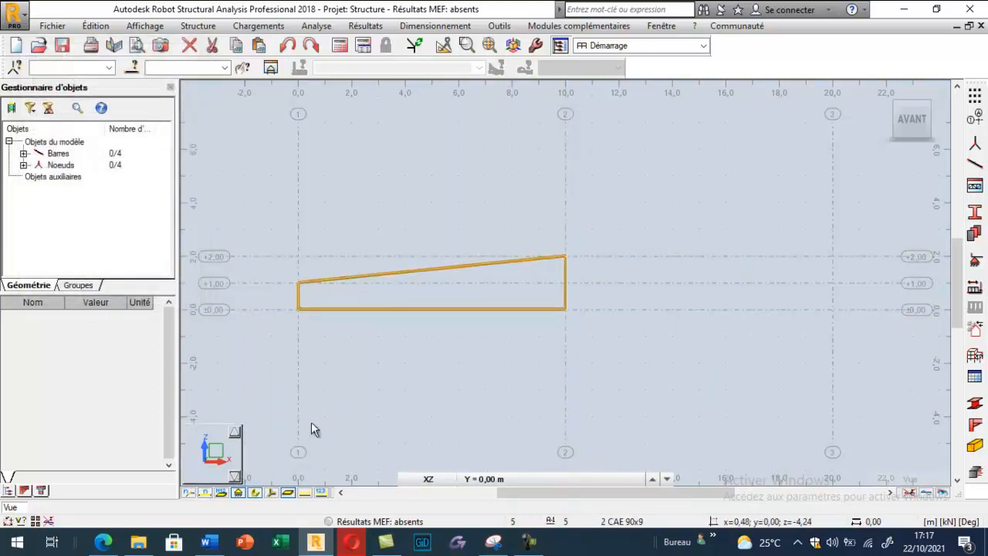
{"action": "left_click", "coordinate": [362, 277]}
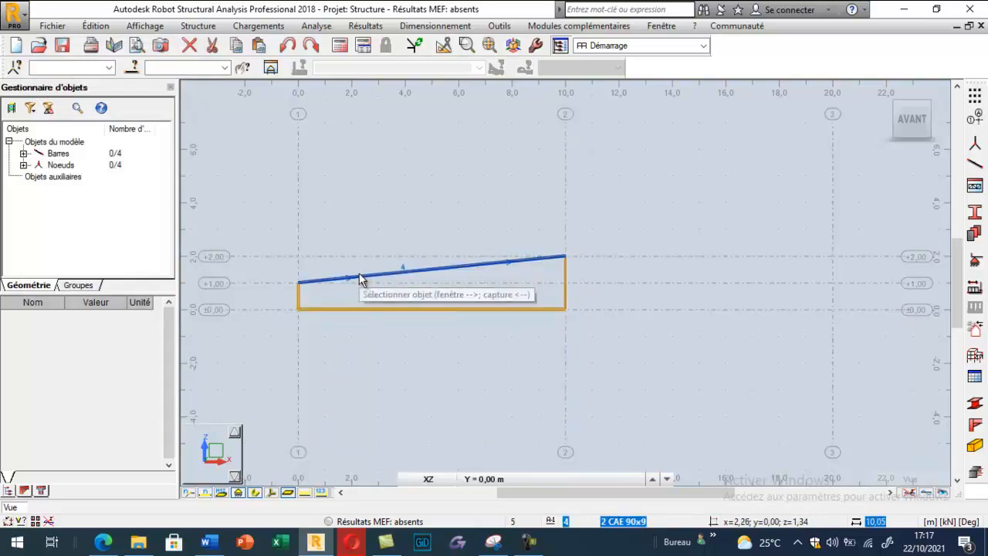
{"action": "left_click", "coordinate": [358, 309], "text": "ctrl"}
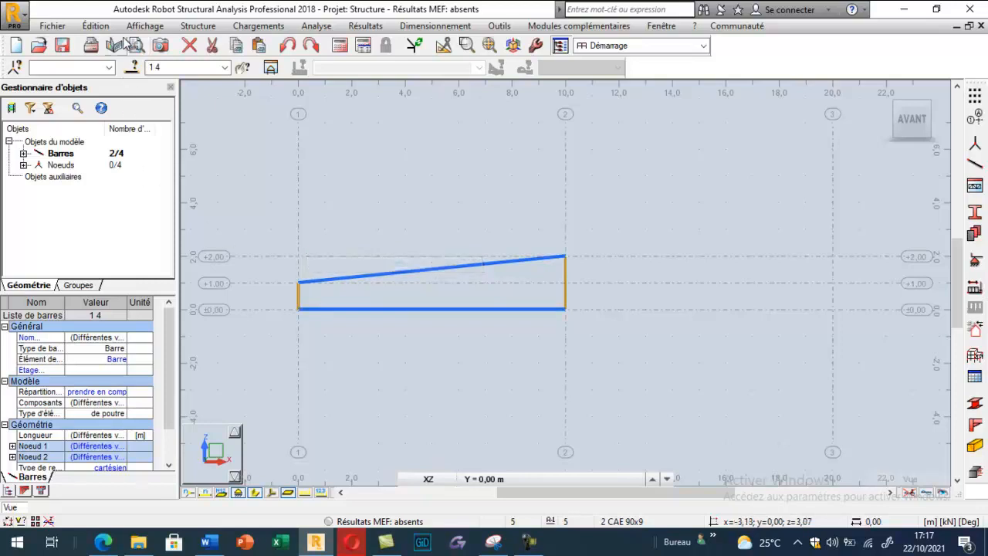
{"action": "left_click", "coordinate": [96, 25]}
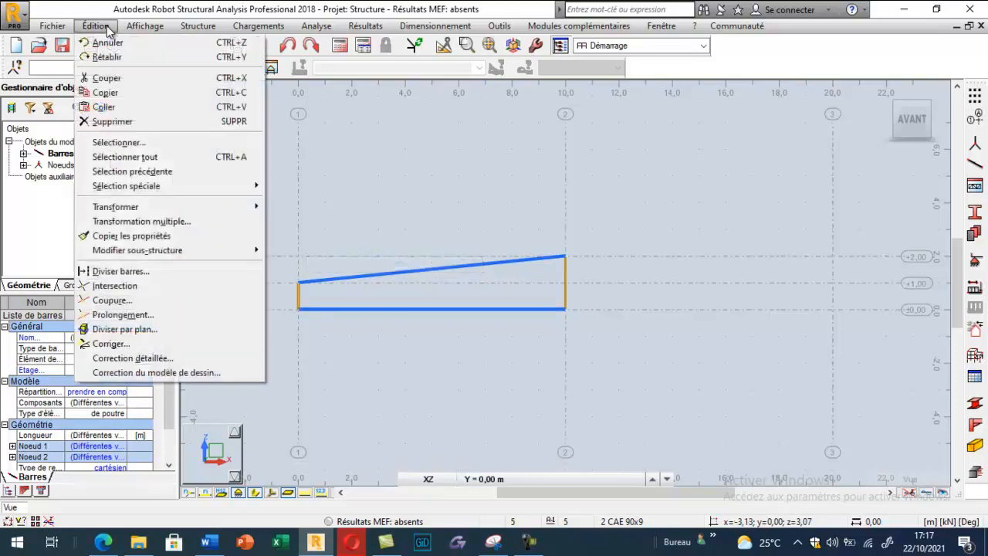
{"action": "left_click", "coordinate": [124, 271]}
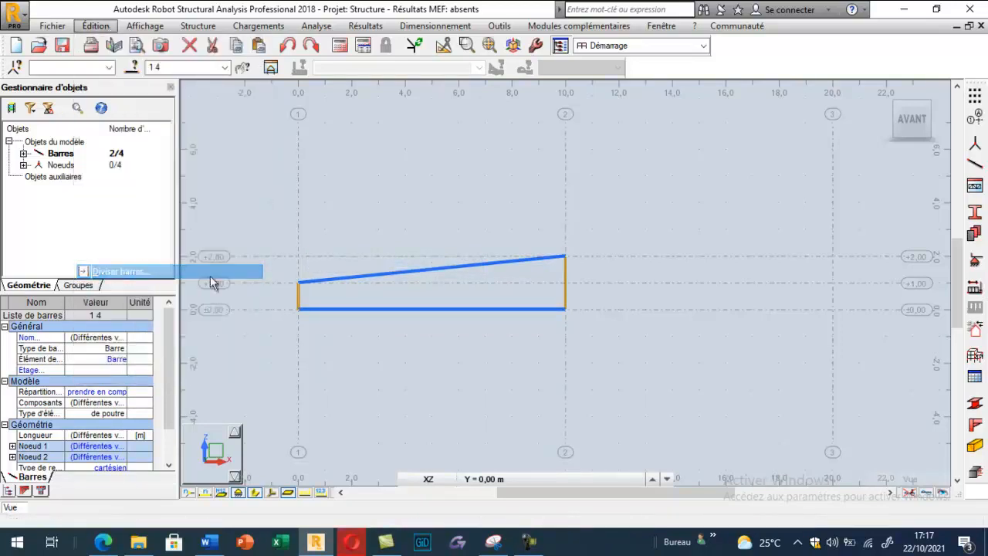
{"action": "double_click", "coordinate": [820, 232]}
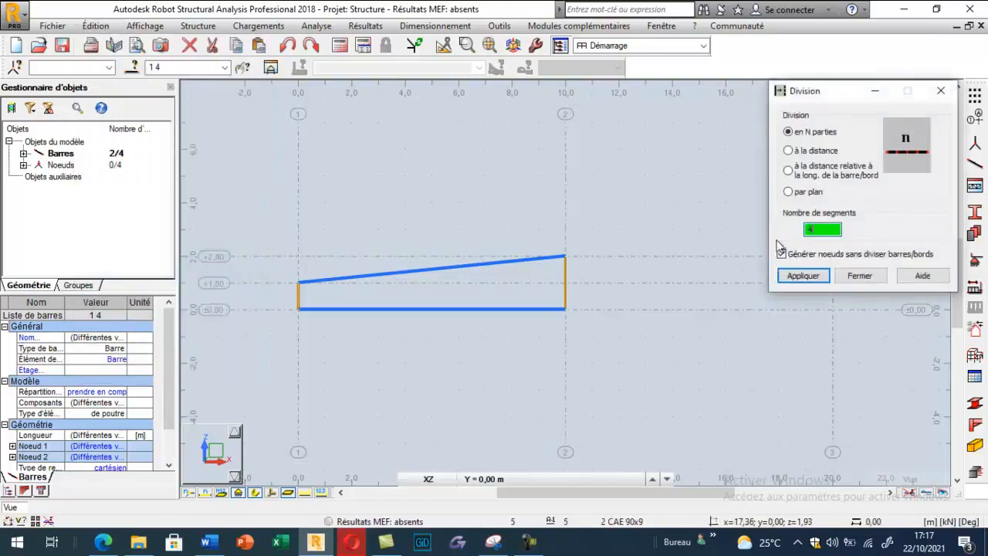
{"action": "key", "text": "Return"}
{"action": "left_click", "coordinate": [859, 276]}
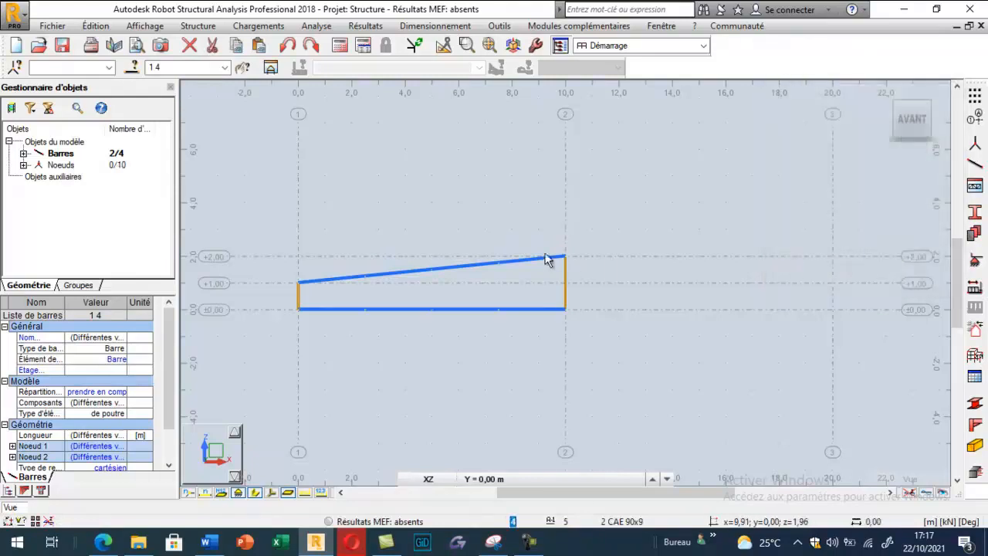
{"action": "left_click", "coordinate": [323, 198]}
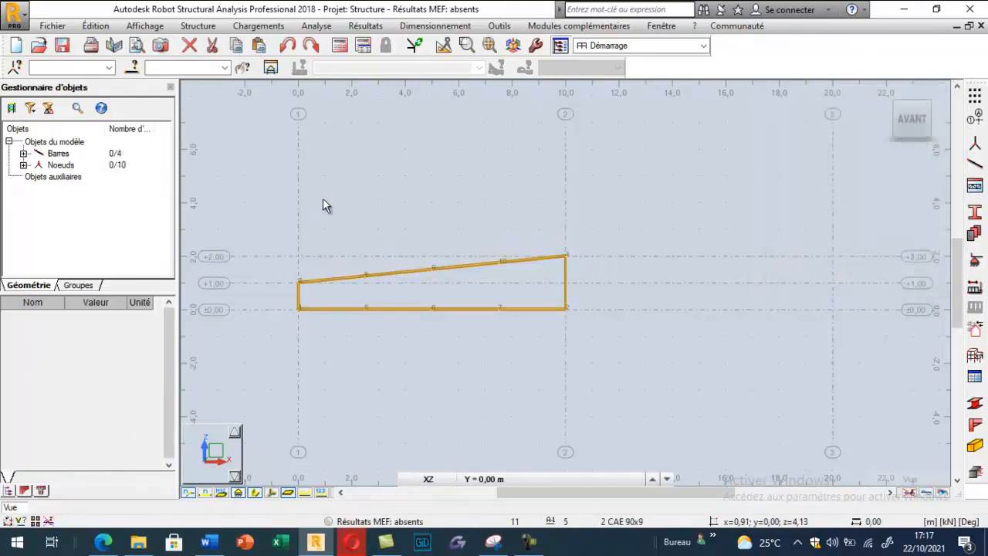
Draw two vertical 2 CAE 50x5 posts between the chord nodes at X = 2.5 m and X = 7.5 m
{"action": "left_click", "coordinate": [255, 494]}
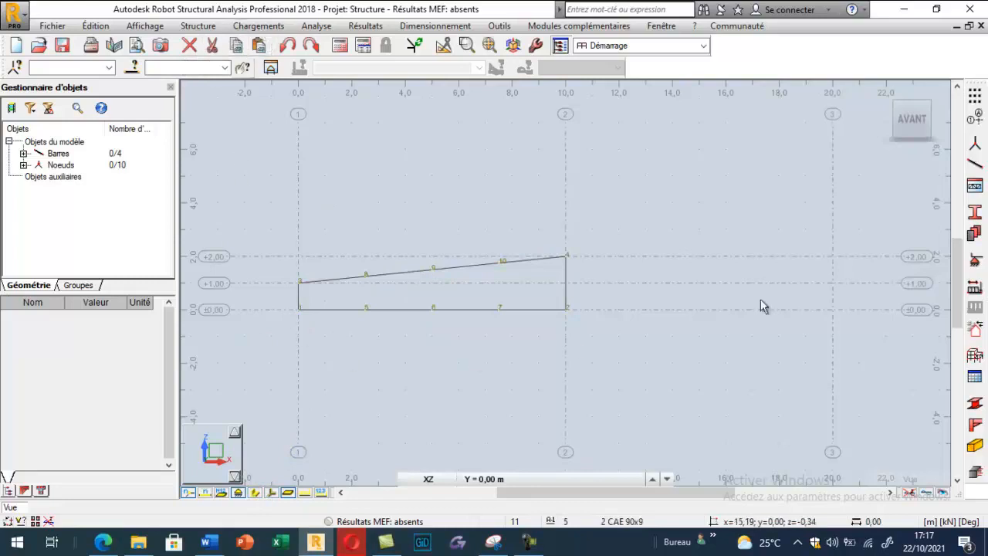
{"action": "left_click", "coordinate": [975, 168]}
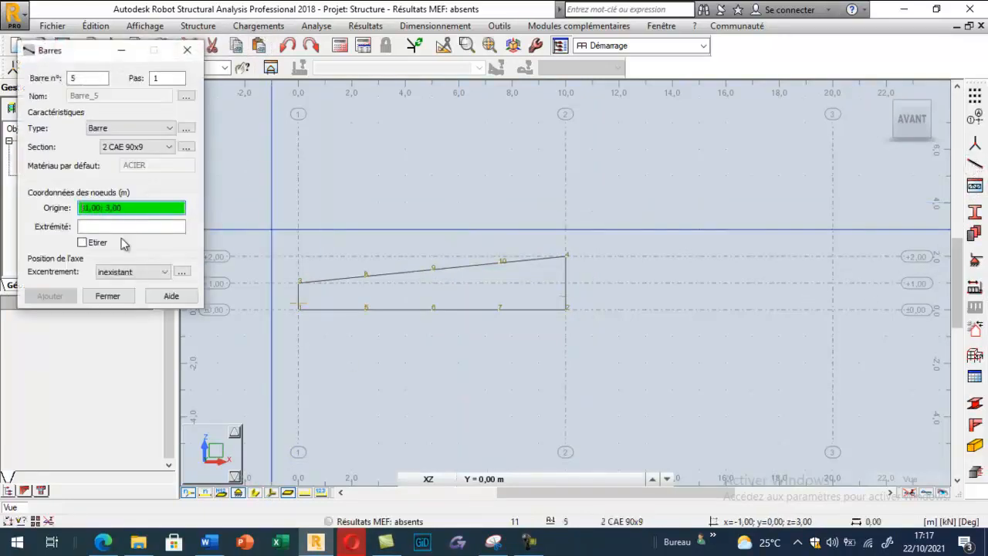
{"action": "left_click", "coordinate": [129, 147]}
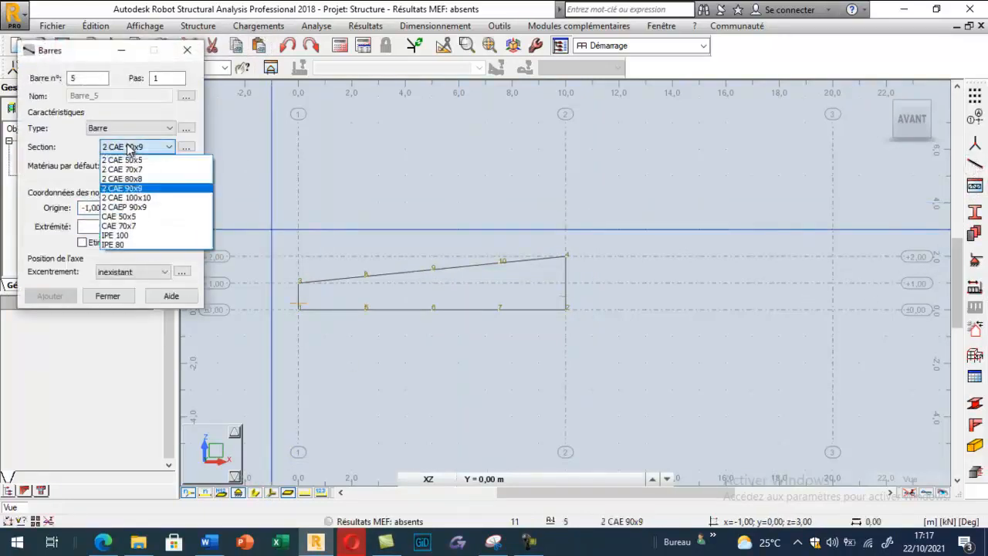
{"action": "left_click", "coordinate": [122, 160]}
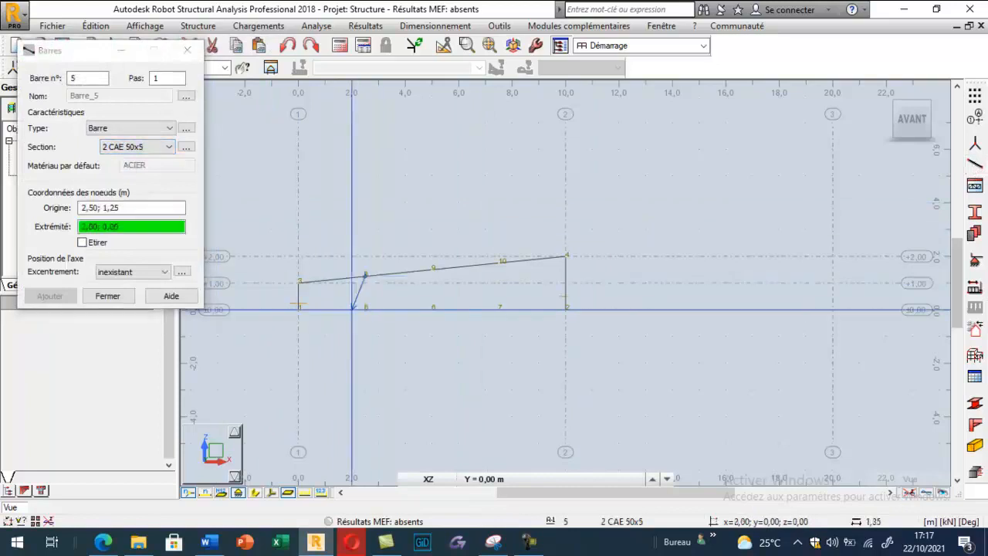
{"action": "left_click", "coordinate": [356, 308]}
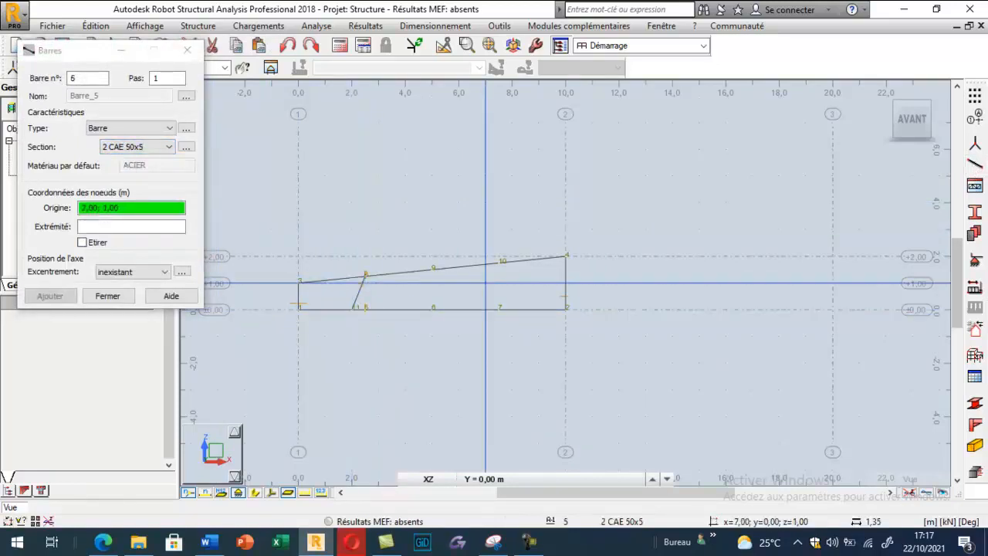
{"action": "left_click", "coordinate": [288, 46]}
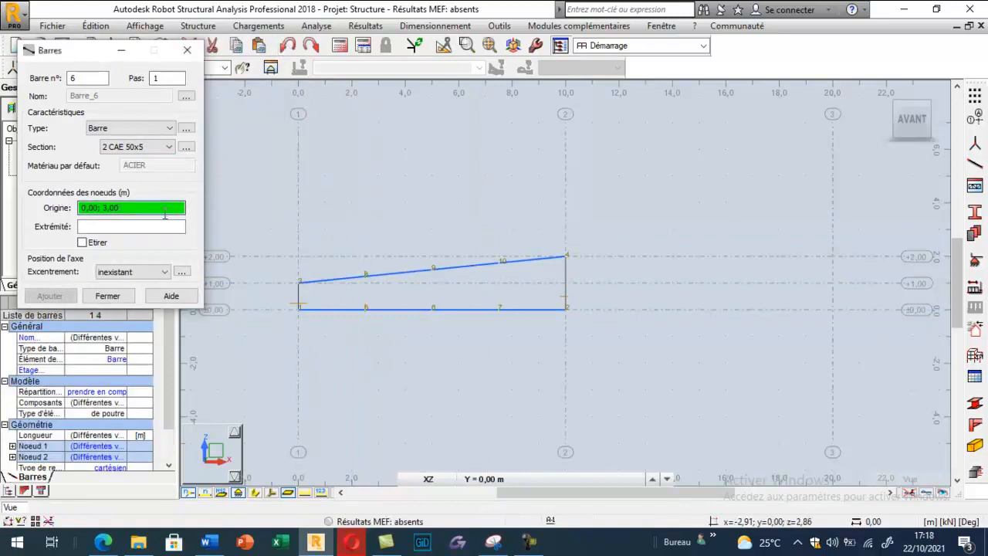
{"action": "left_click", "coordinate": [365, 274]}
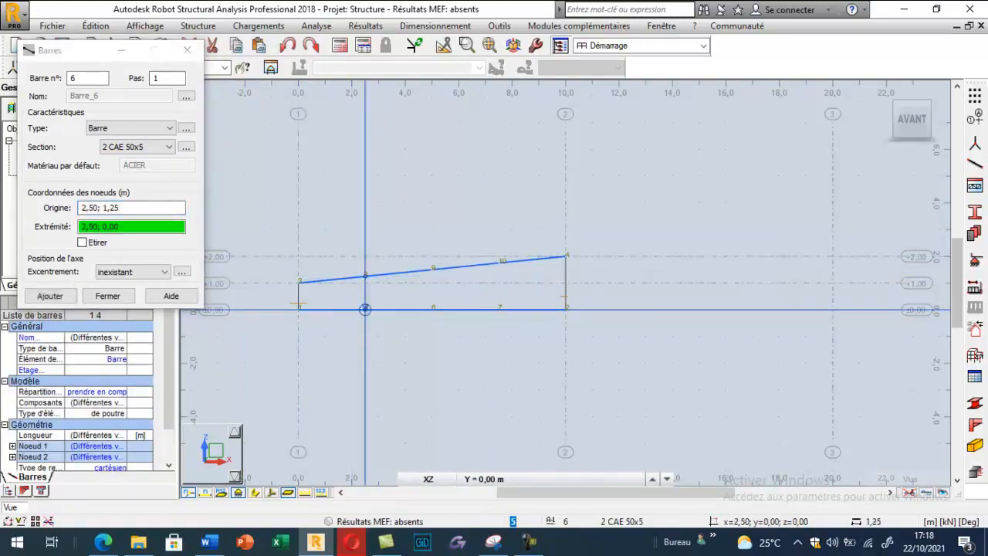
{"action": "left_click", "coordinate": [365, 309]}
{"action": "left_click", "coordinate": [499, 262]}
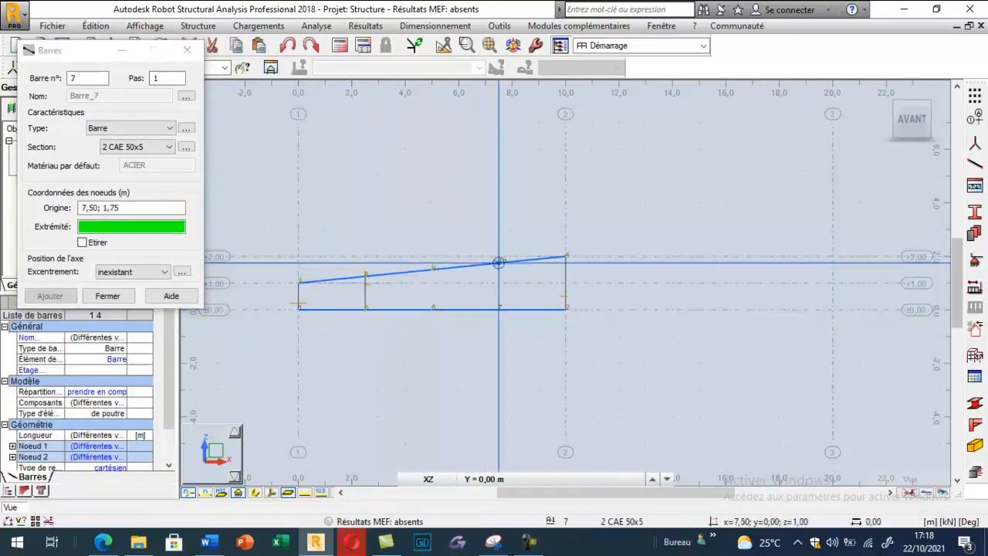
{"action": "left_click", "coordinate": [498, 308]}
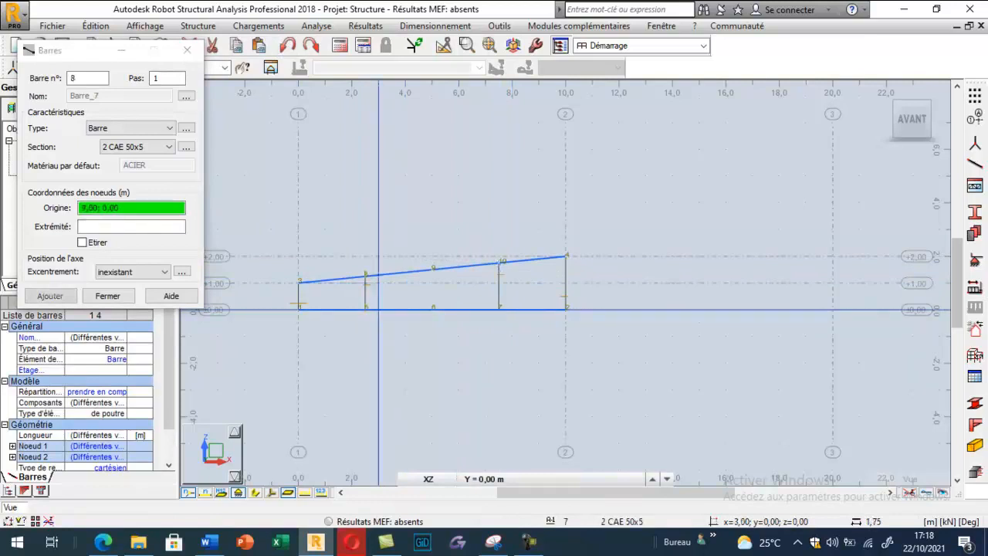
Draw four 2 CAE 70x7 diagonals zigzagging through the chord nodes at X = 0, 2.5, 5, 7.5 and 10 m, starting on the upper chord
{"action": "left_click", "coordinate": [117, 148]}
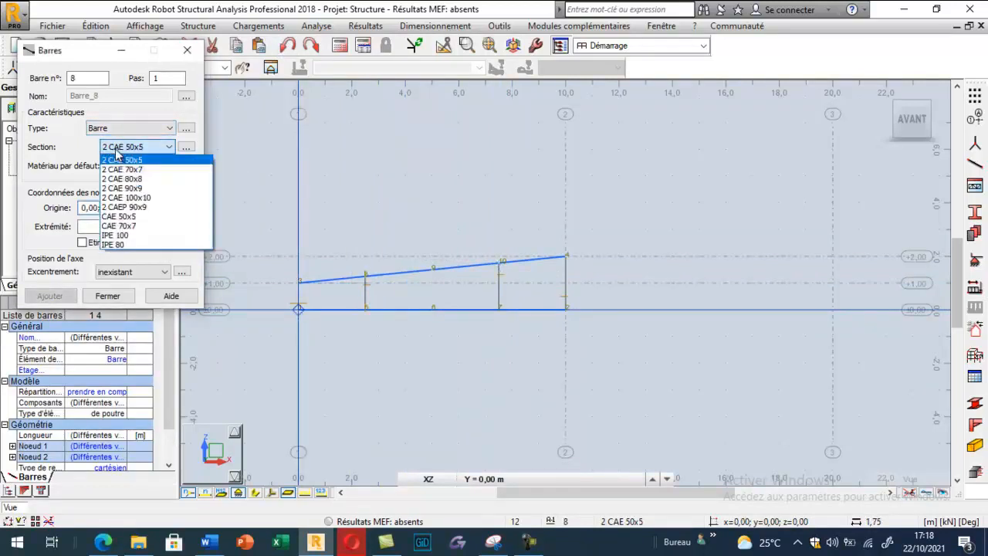
{"action": "left_click", "coordinate": [128, 170]}
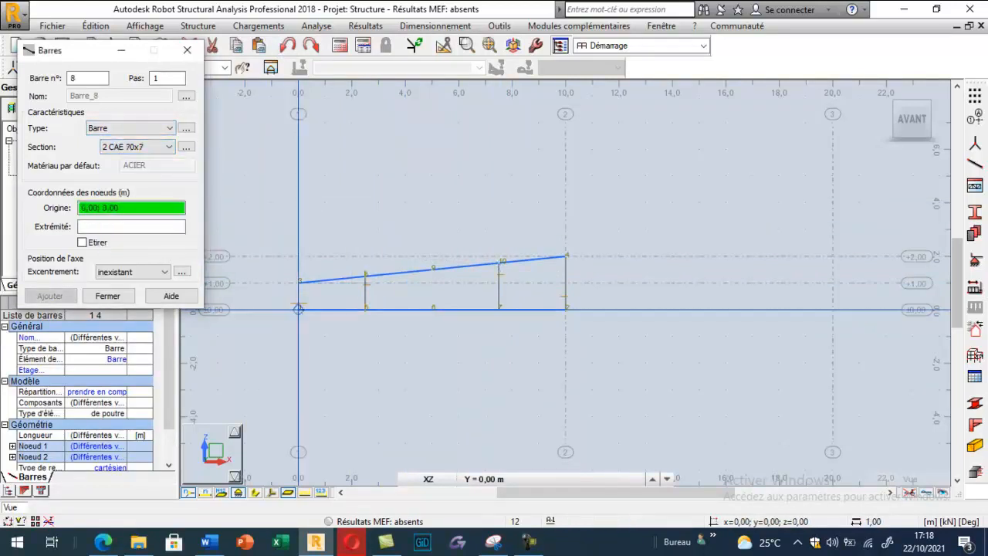
{"action": "left_click", "coordinate": [299, 283]}
{"action": "left_click", "coordinate": [365, 309]}
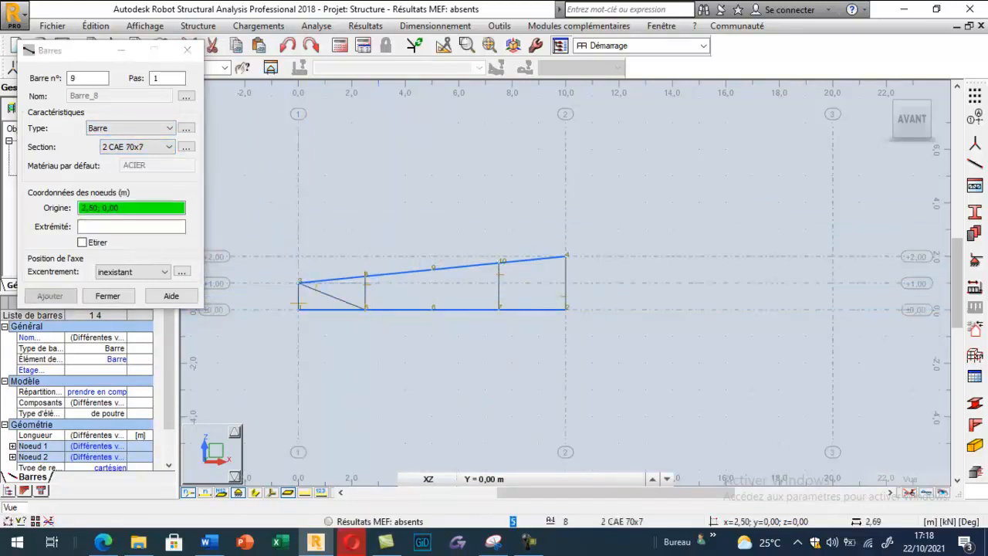
{"action": "left_click", "coordinate": [432, 270]}
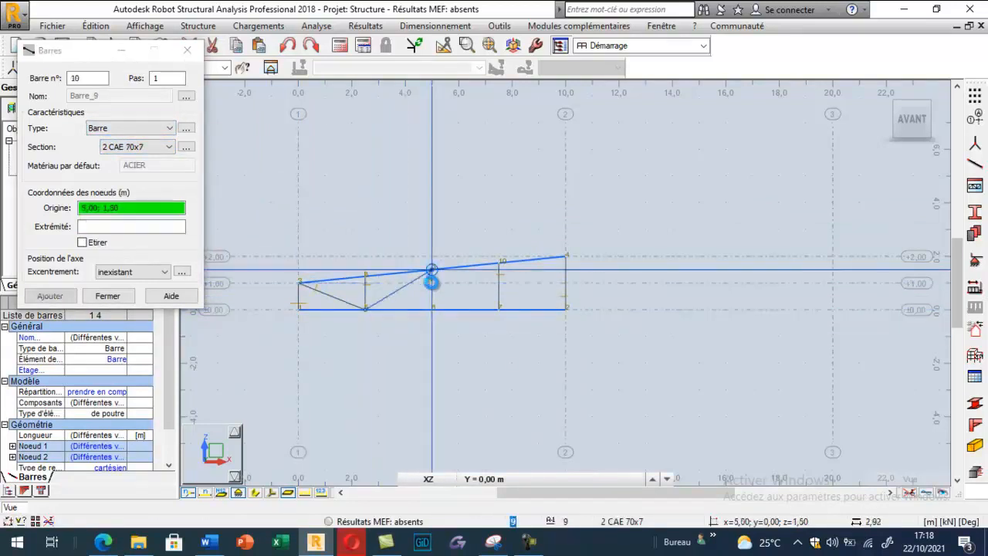
{"action": "left_click", "coordinate": [498, 309]}
{"action": "left_click", "coordinate": [565, 256]}
{"action": "left_click", "coordinate": [108, 296]}
{"action": "left_click", "coordinate": [259, 494]}
{"action": "left_click", "coordinate": [357, 214]}
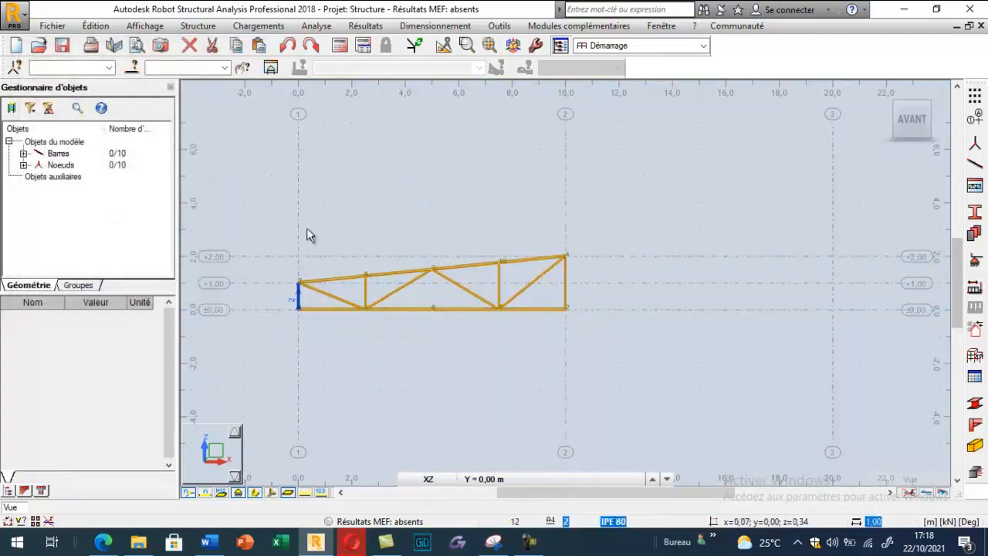
Mirror a copy of the whole half-truss about the vertical plane at X = 10 m
{"action": "scroll", "coordinate": [307, 159], "scroll_direction": "down", "scroll_amount": 1}
{"action": "left_click_drag", "start_coordinate": [241, 192], "coordinate": [583, 360]}
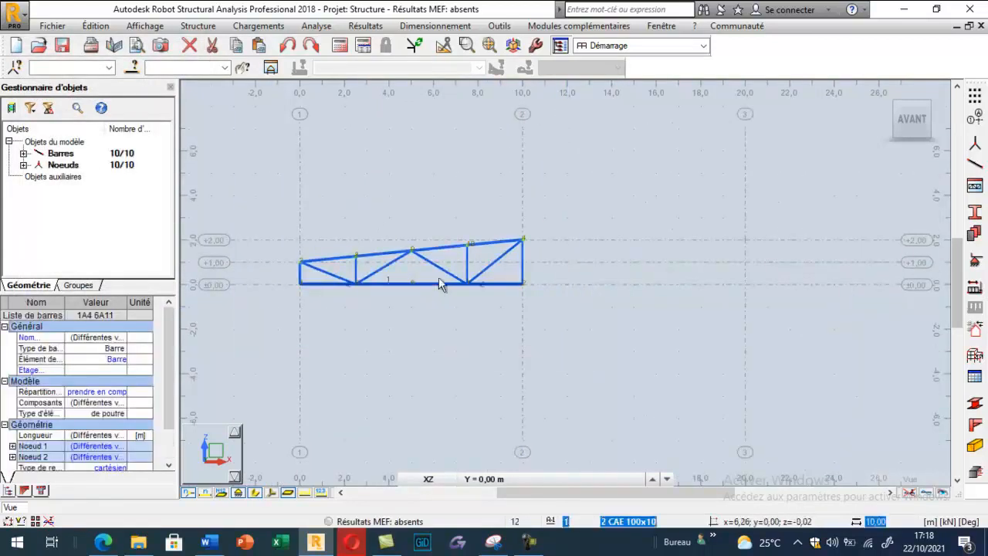
{"action": "left_click", "coordinate": [96, 26]}
{"action": "mouse_move", "coordinate": [240, 213]}
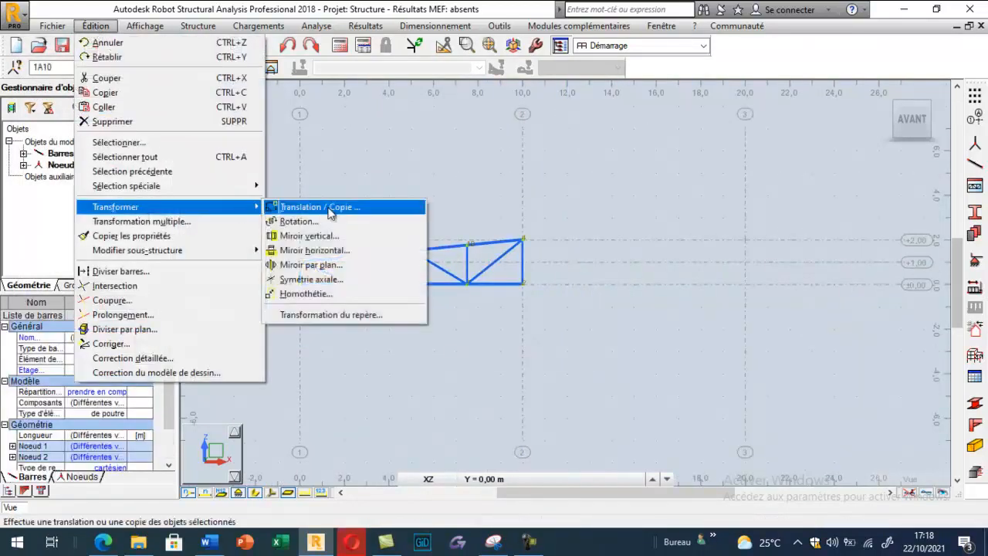
{"action": "left_click", "coordinate": [309, 236]}
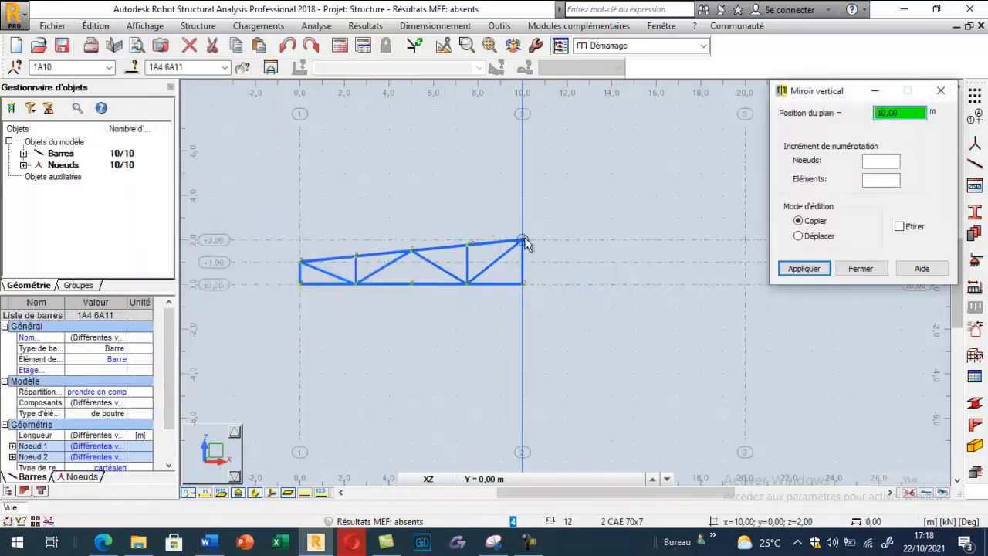
{"action": "left_click", "coordinate": [523, 241]}
{"action": "left_click", "coordinate": [853, 270]}
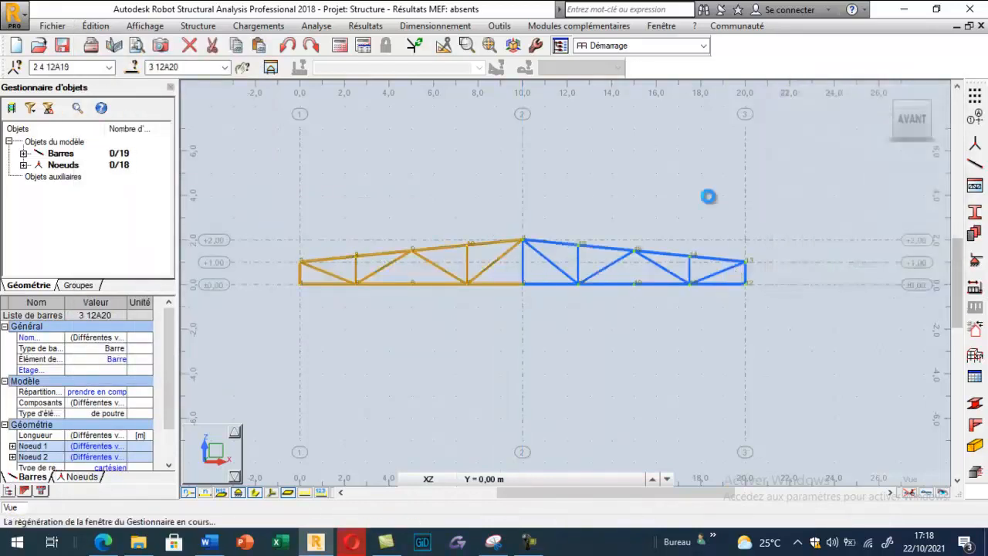
{"action": "left_click", "coordinate": [709, 196]}
Display the bars with the section colour legend (Profilés - légende par couleurs)
{"action": "right_click", "coordinate": [383, 147]}
{"action": "left_click", "coordinate": [344, 302]}
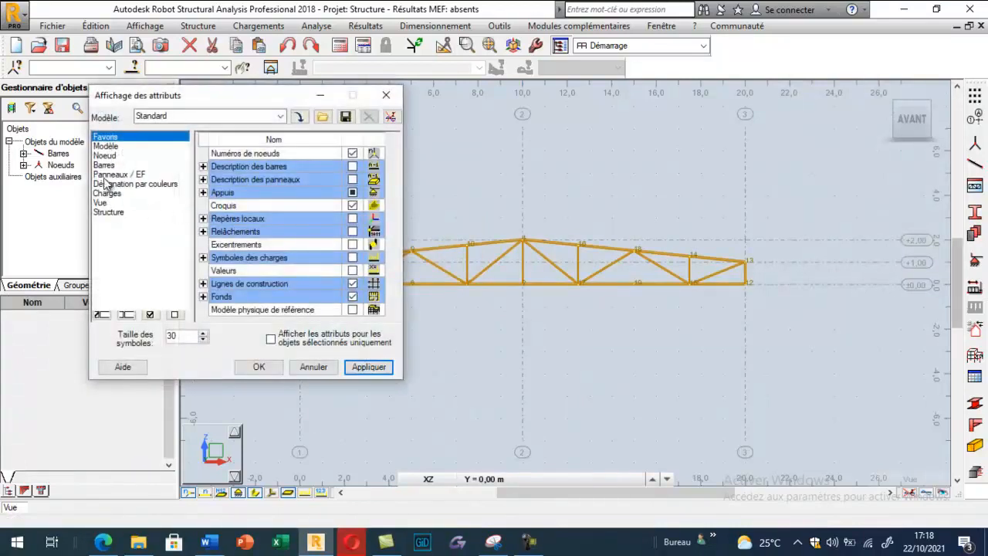
{"action": "left_click", "coordinate": [104, 165]}
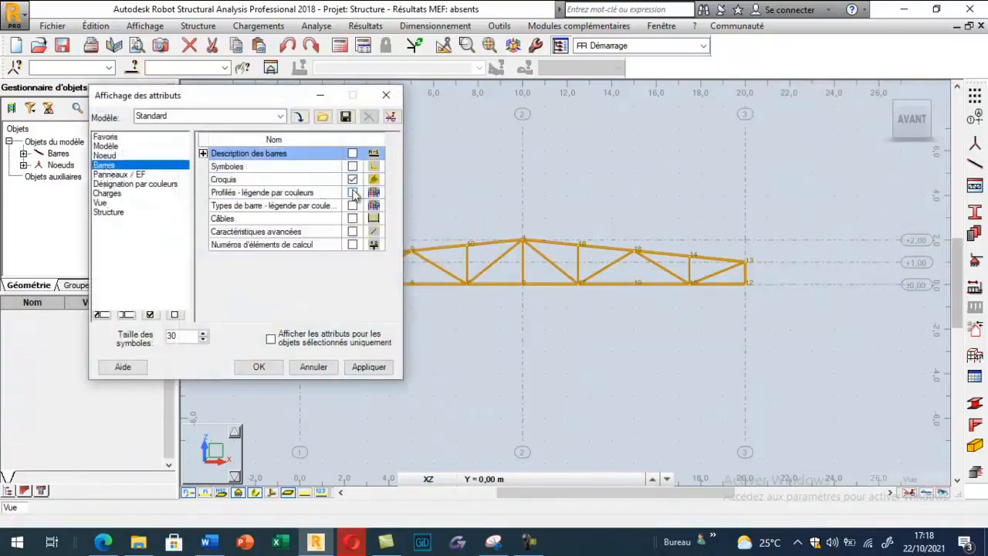
{"action": "left_click", "coordinate": [352, 193]}
{"action": "left_click", "coordinate": [368, 368]}
{"action": "left_click", "coordinate": [259, 367]}
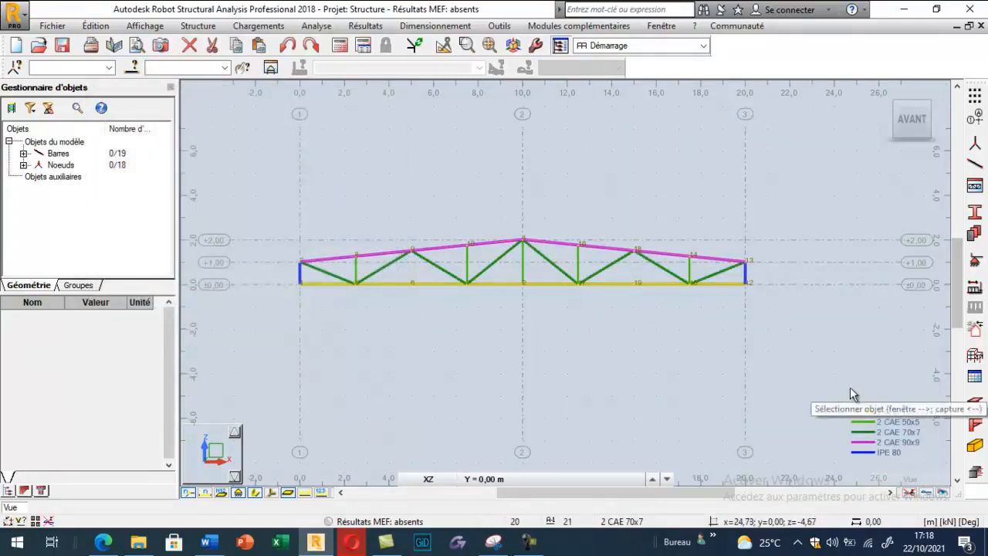
Assign a Rotule support to the lower node at X = 0 and an Appui simple to the one at X = 20 m
{"action": "left_click", "coordinate": [974, 261]}
{"action": "left_click", "coordinate": [571, 196]}
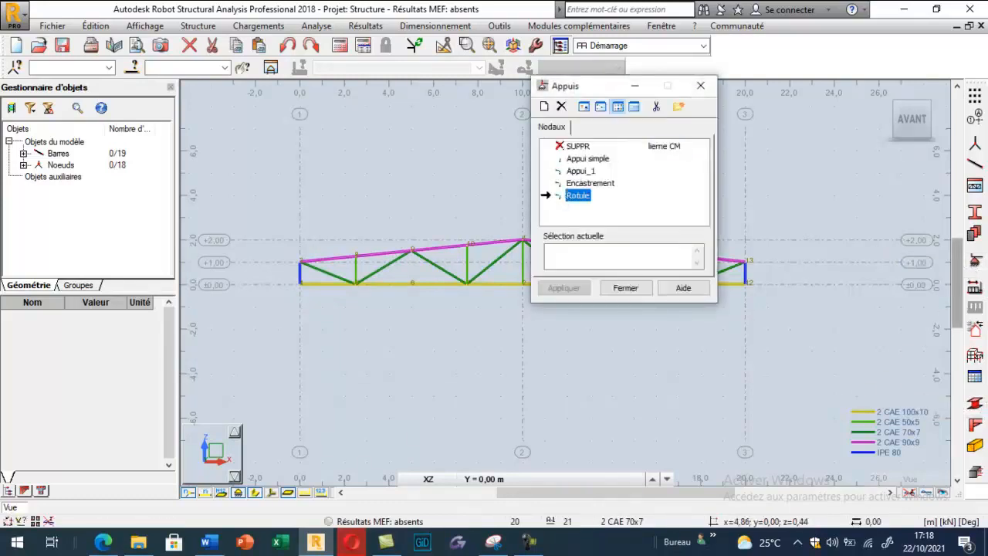
{"action": "left_click", "coordinate": [584, 160]}
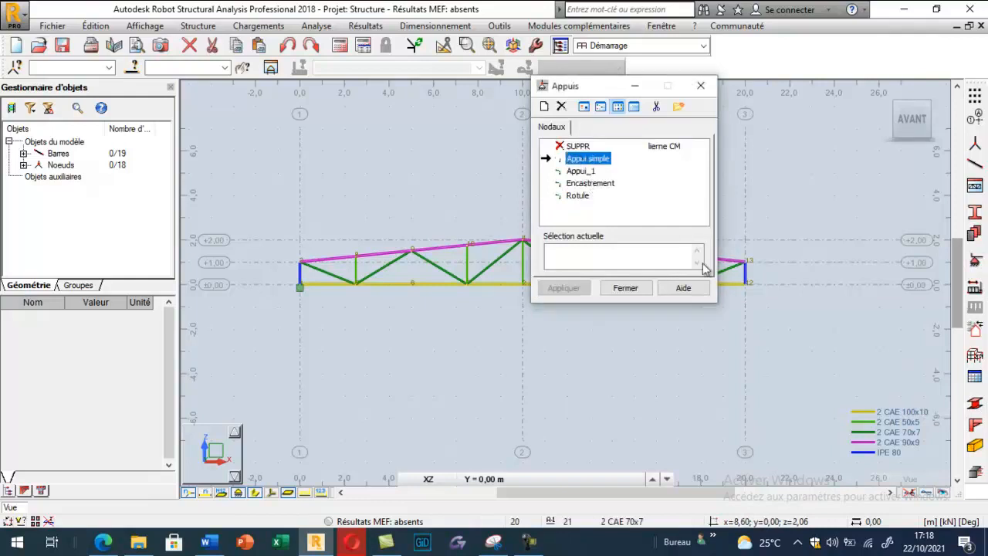
{"action": "left_click", "coordinate": [745, 284]}
{"action": "left_click", "coordinate": [623, 288]}
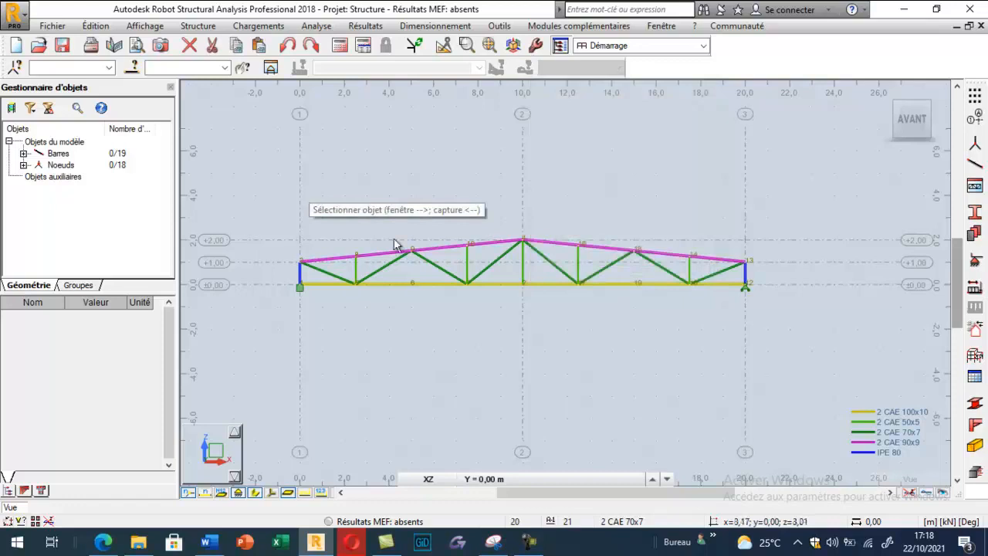
Consult the truss figure in the Word project brief, and delete the unused lower-chord nodes at X = 5 m and X = 15 m
{"action": "left_click", "coordinate": [206, 542]}
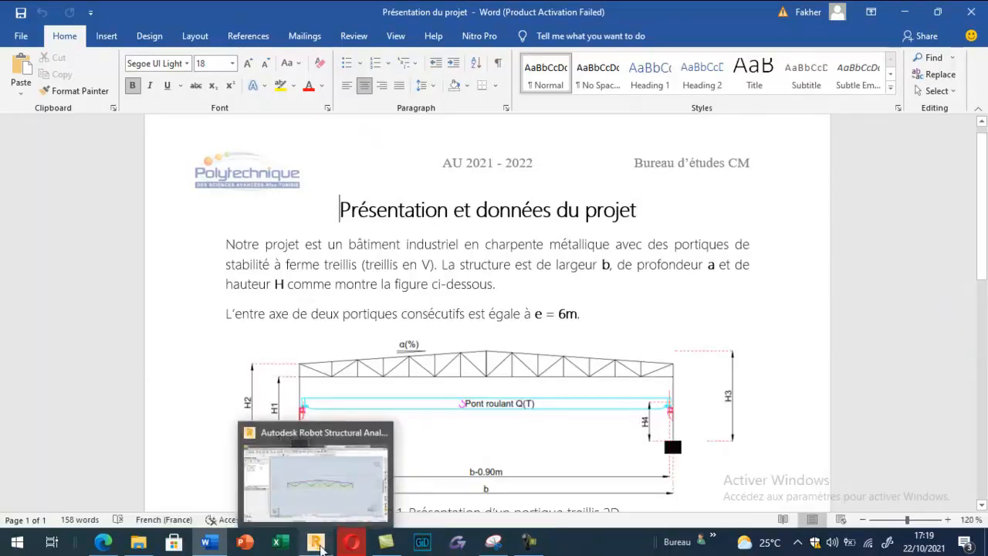
{"action": "left_click", "coordinate": [322, 546]}
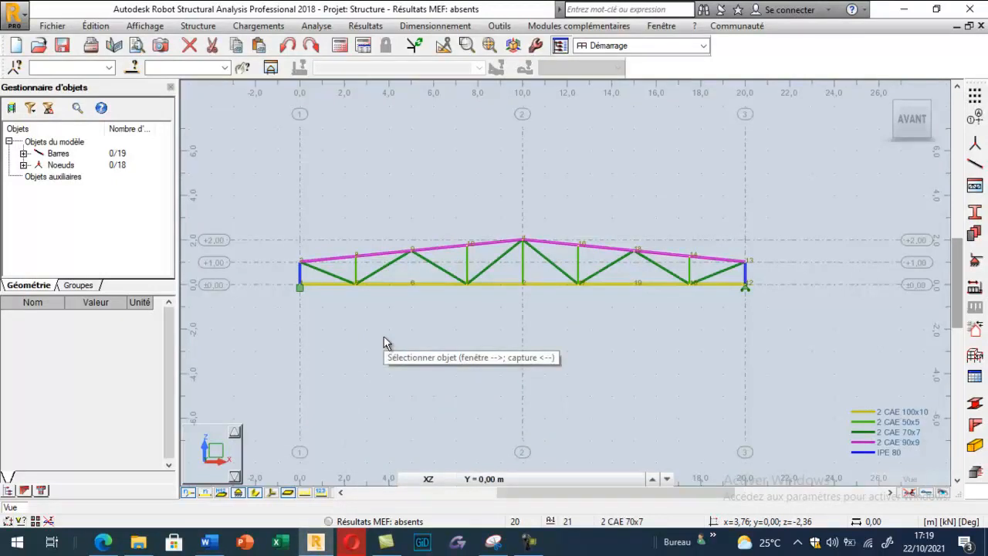
{"action": "left_click_drag", "start_coordinate": [398, 274], "coordinate": [425, 305]}
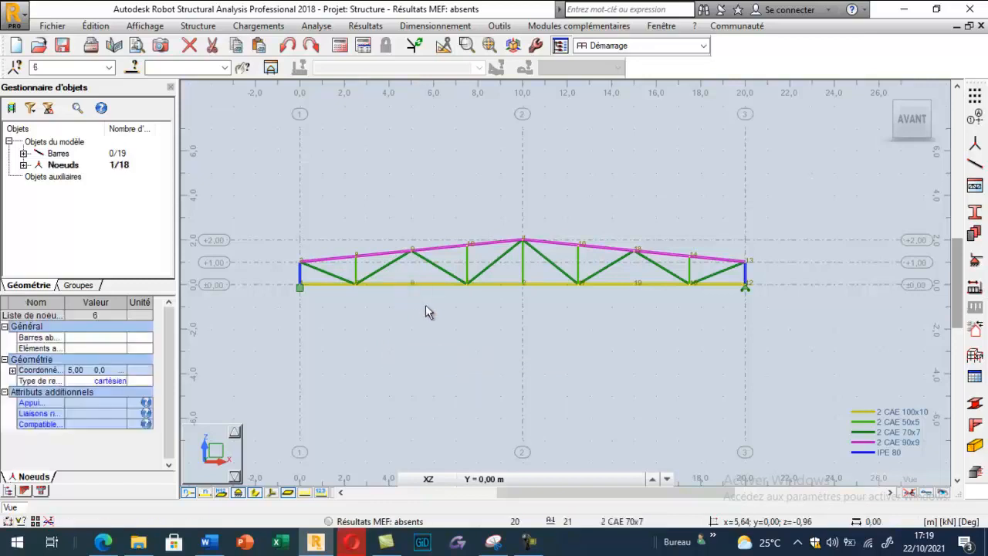
{"action": "left_click", "coordinate": [428, 305]}
{"action": "left_click_drag", "start_coordinate": [628, 267], "coordinate": [655, 308]}
{"action": "key", "text": "Delete"}
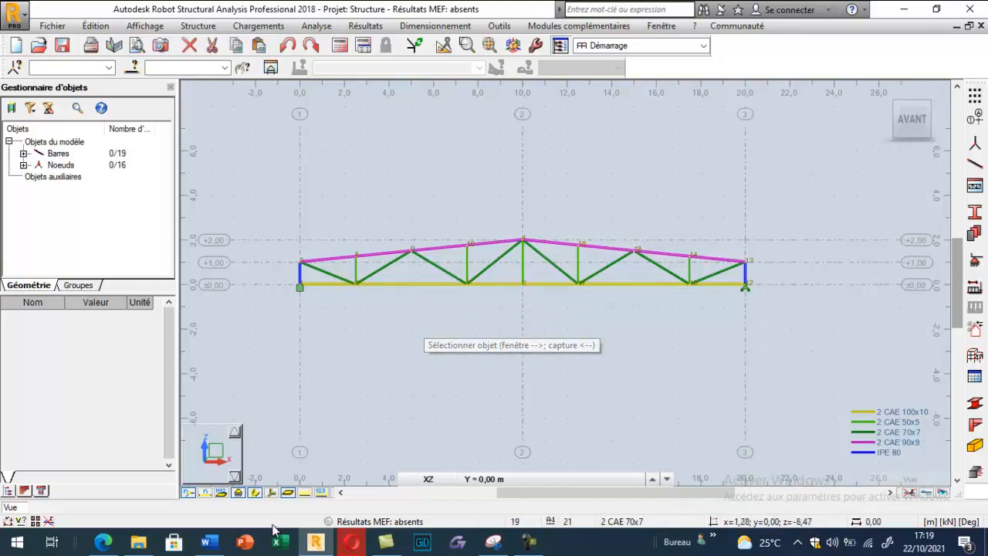
Switch to the Rapport-MP-Charpente.pdf report and highlight the ELU combination 1.35 × G + 1.5 × Q in the summary table
{"action": "key", "text": "alt+Tab"}
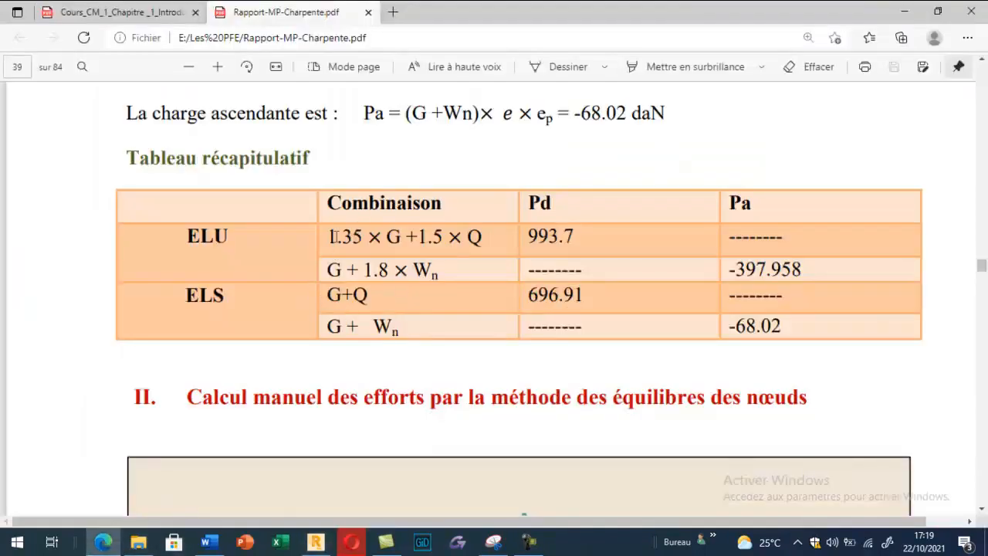
{"action": "left_click_drag", "start_coordinate": [327, 236], "coordinate": [489, 236]}
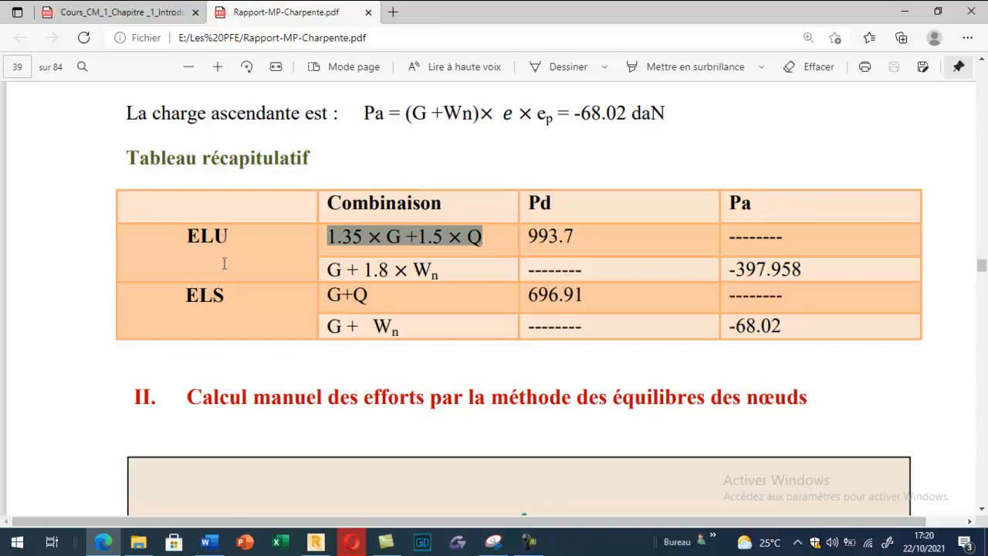
{"action": "left_click", "coordinate": [316, 542]}
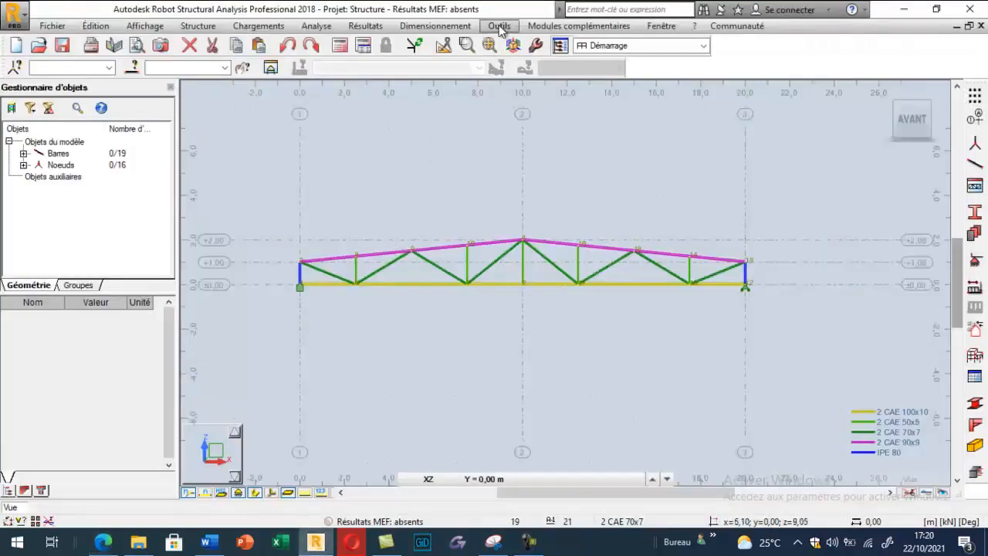
Set the force unit to daN in the project's job preferences
{"action": "left_click", "coordinate": [500, 26]}
{"action": "left_click", "coordinate": [540, 386]}
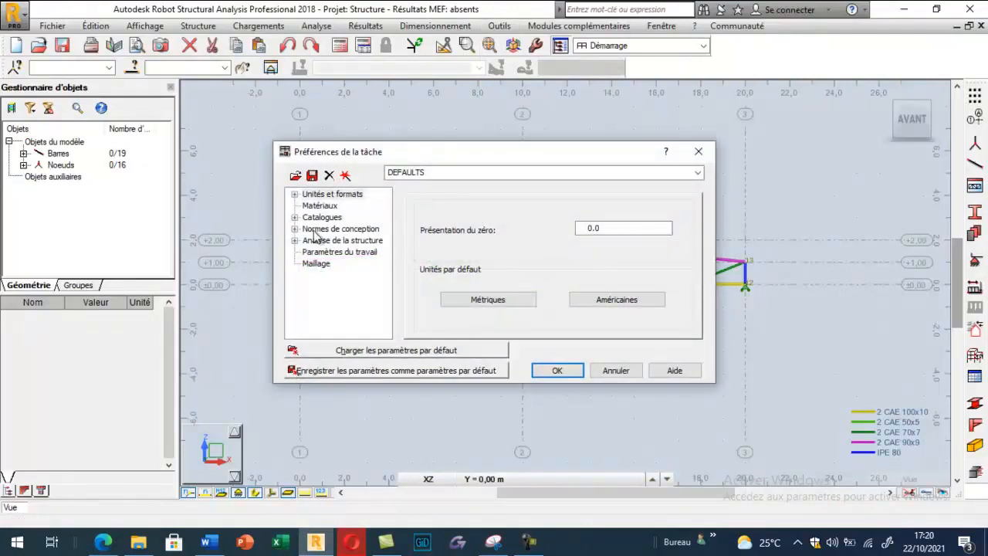
{"action": "left_click", "coordinate": [294, 193]}
{"action": "left_click", "coordinate": [327, 218]}
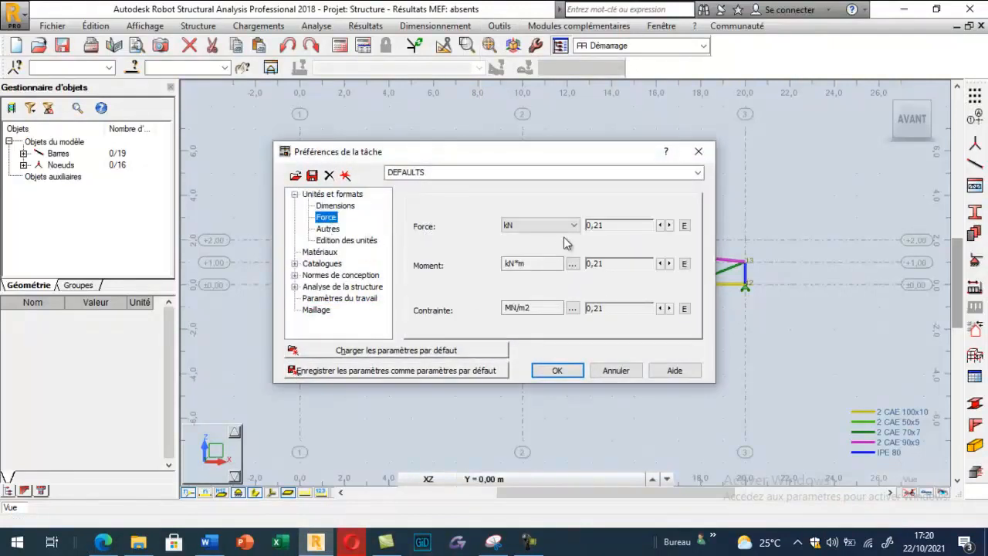
{"action": "left_click", "coordinate": [550, 225]}
{"action": "left_click", "coordinate": [549, 240]}
Set the steel and aluminium design code to NF EN 1993-1:2005/NA:2007/AC:2009 and convert the bar parameters to it
{"action": "left_click", "coordinate": [318, 276]}
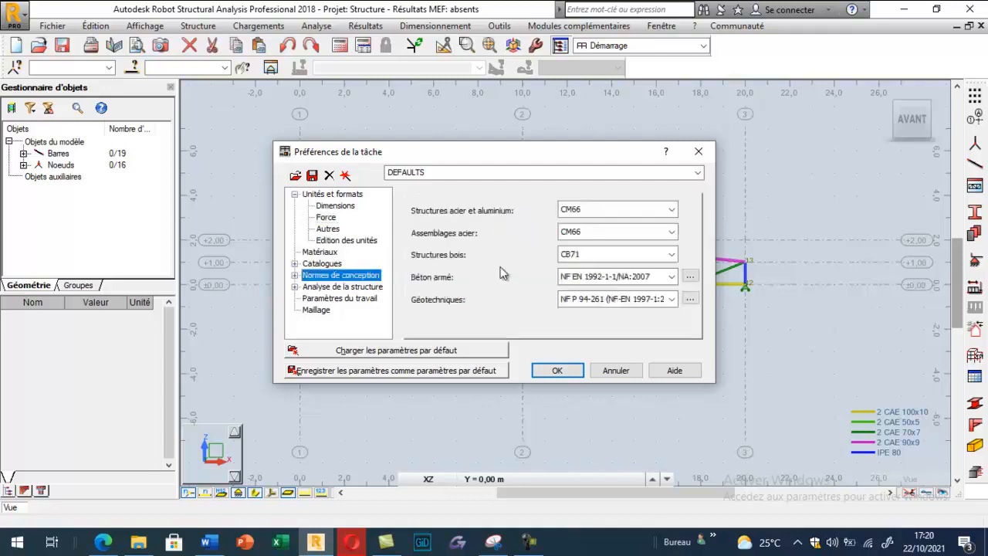
{"action": "left_click", "coordinate": [586, 210]}
{"action": "left_click", "coordinate": [575, 242]}
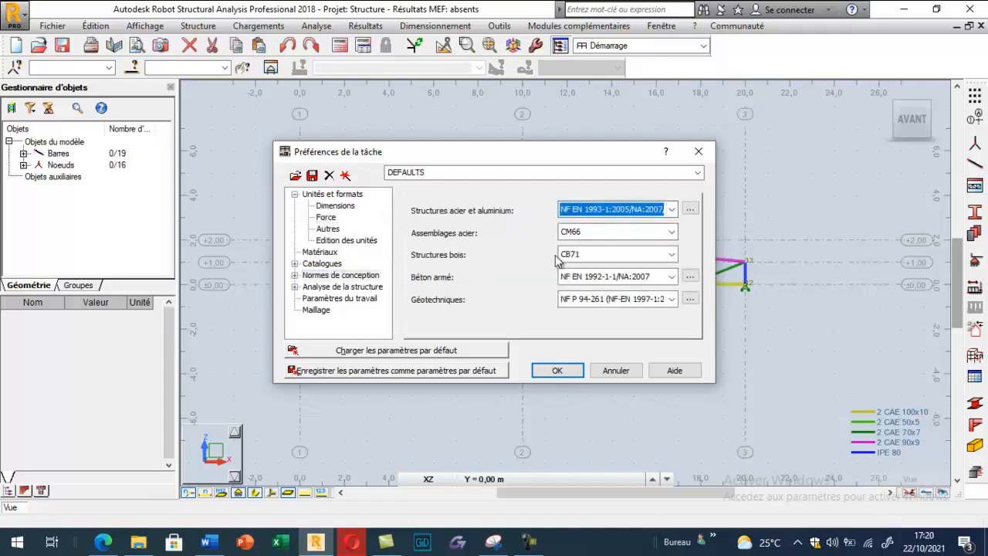
{"action": "left_click", "coordinate": [556, 370]}
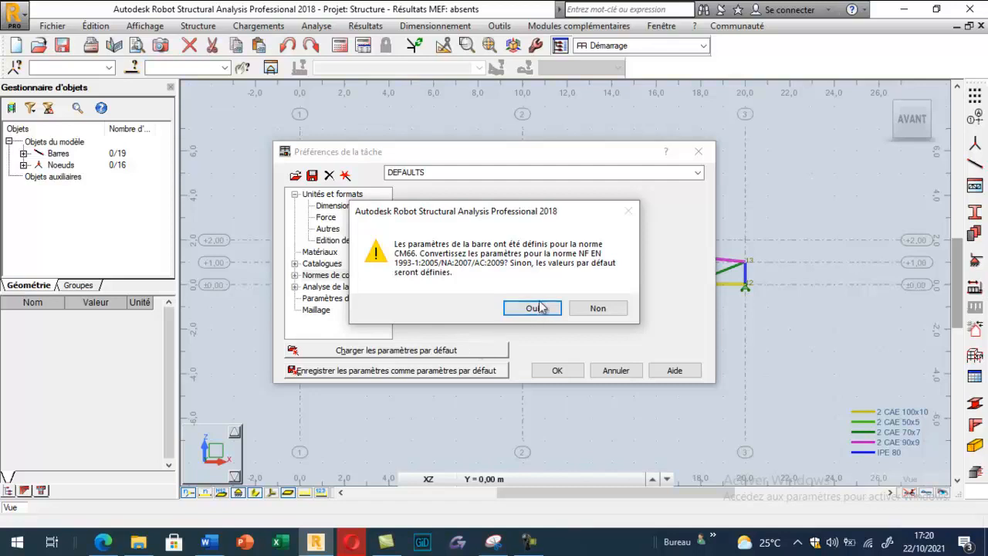
{"action": "left_click", "coordinate": [532, 309]}
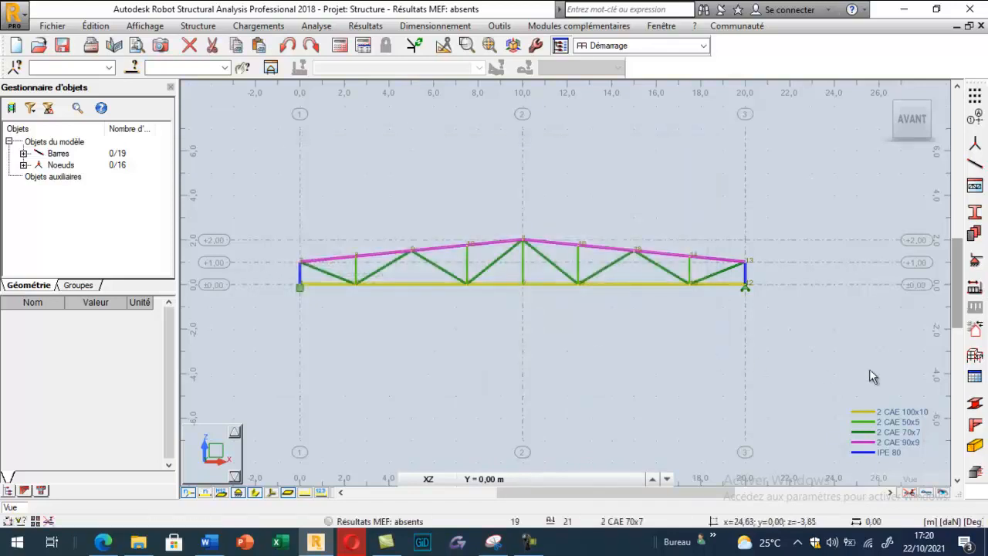
Add a permanent load case named Pd(ELU)
{"action": "left_click", "coordinate": [975, 287]}
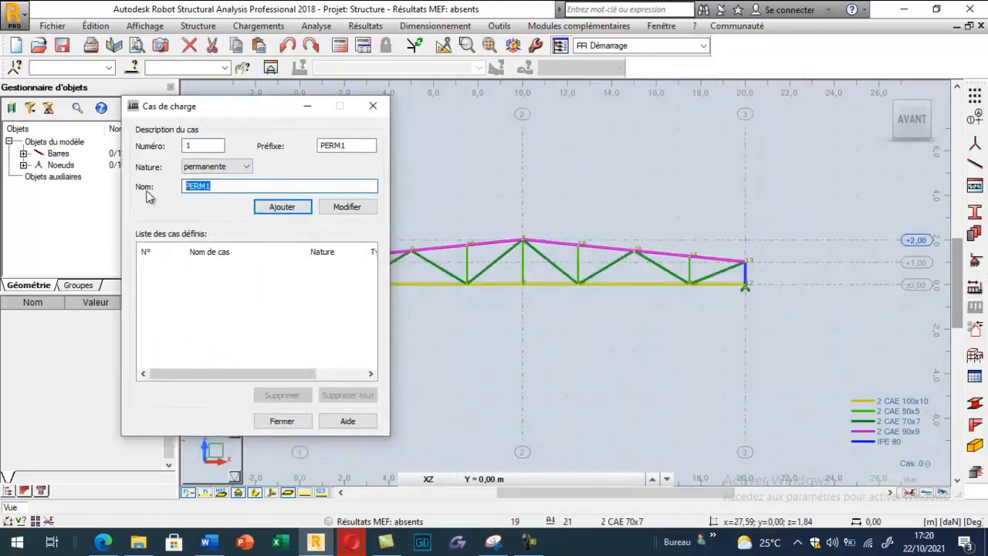
{"action": "key", "text": "Tab"}
{"action": "key", "text": "Tab"}
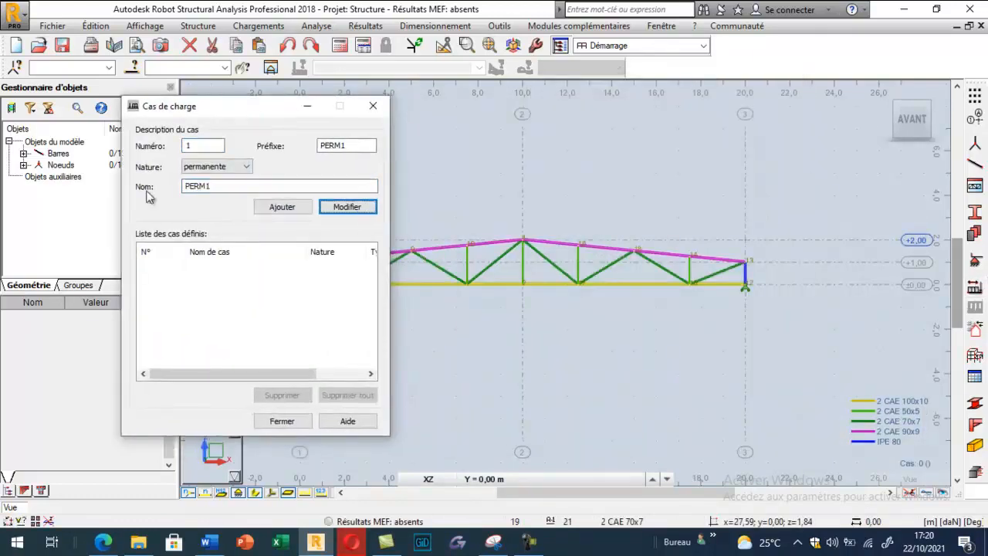
{"action": "key", "text": "shift+Tab"}
{"action": "key", "text": "shift+Tab"}
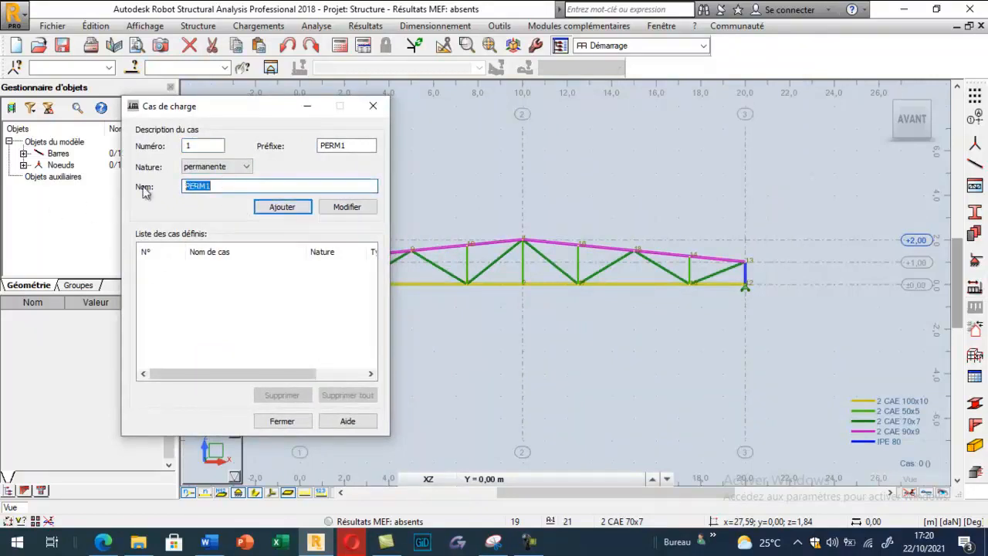
{"action": "type", "text": "Pd(ELU)"}
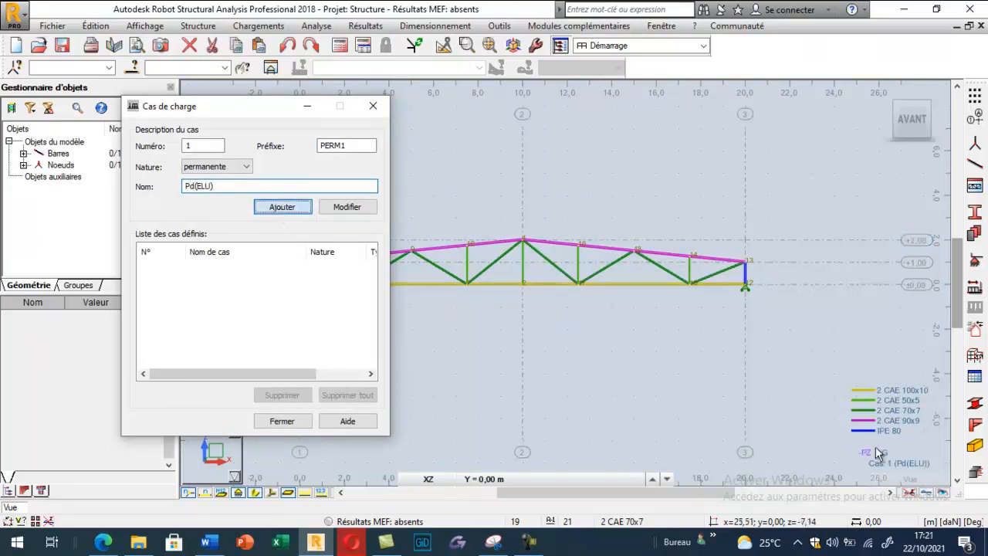
{"action": "key", "text": "Return"}
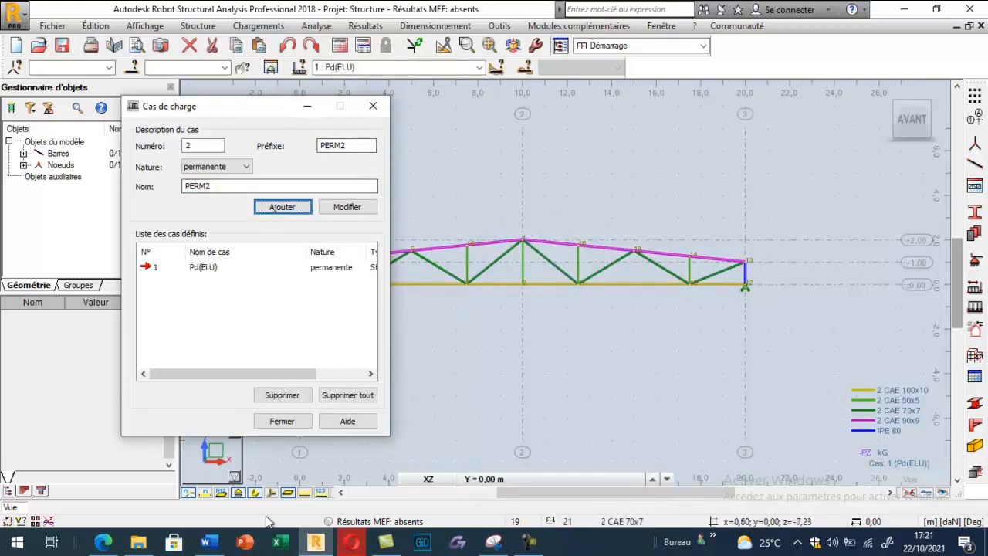
Consult the report's combination table, and delete the self-weight load of case Pd(ELU) from the loads table
{"action": "left_click", "coordinate": [352, 543]}
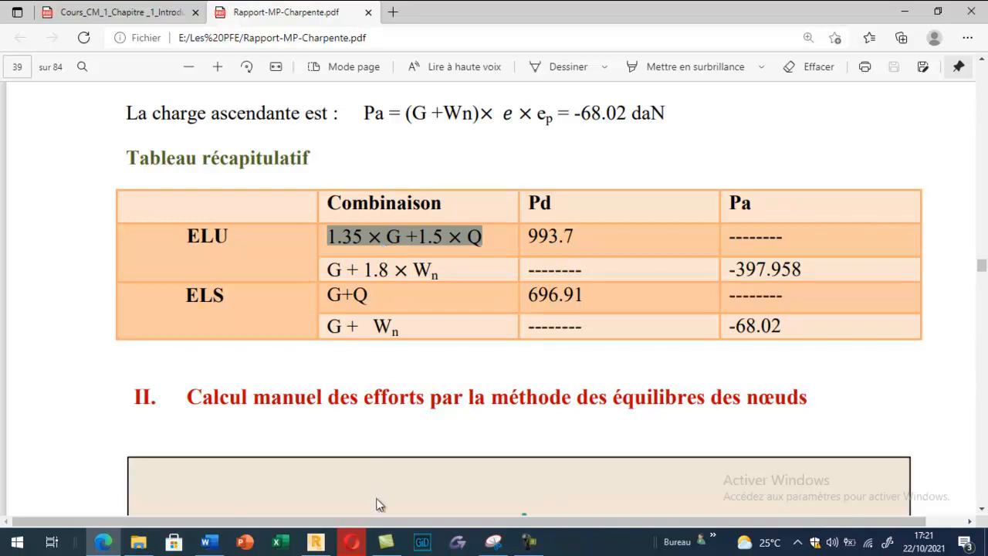
{"action": "left_click", "coordinate": [316, 542]}
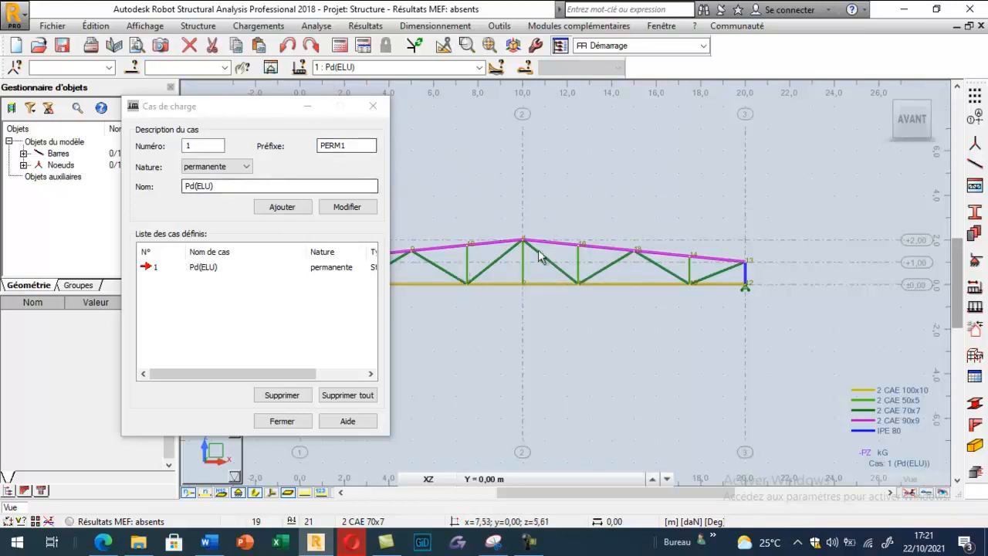
{"action": "left_click", "coordinate": [277, 31]}
{"action": "left_click", "coordinate": [533, 283]}
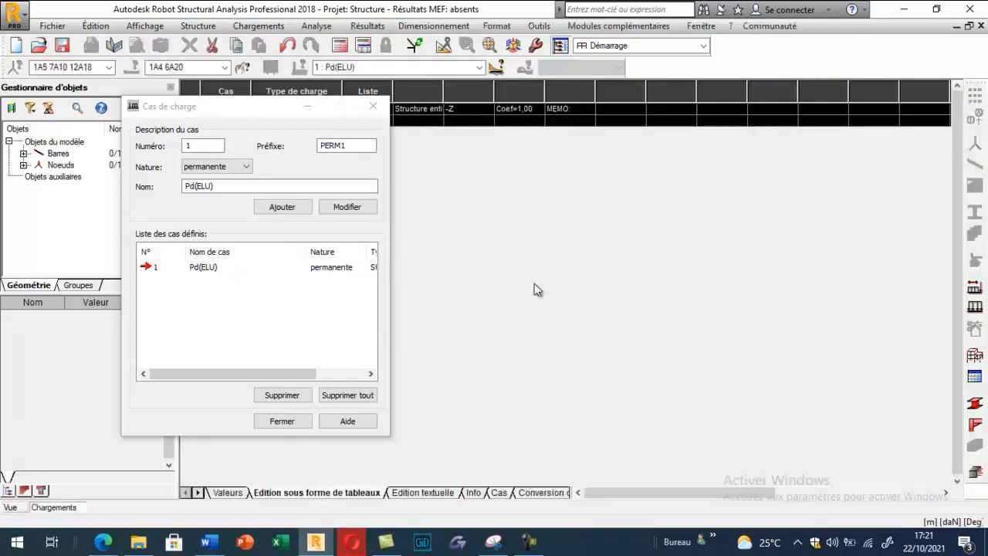
{"action": "left_click_drag", "start_coordinate": [270, 107], "coordinate": [306, 186]}
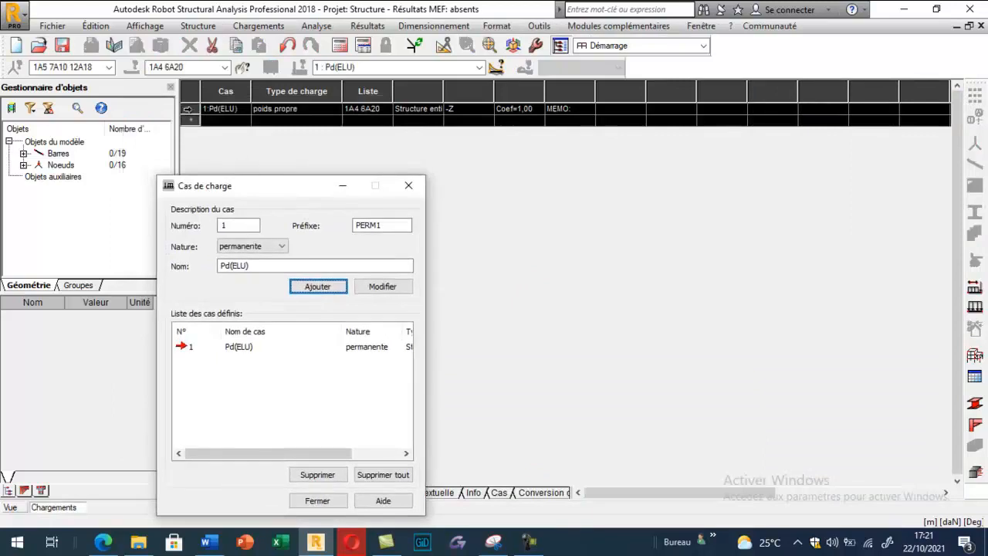
{"action": "left_click", "coordinate": [188, 112]}
{"action": "key", "text": "Delete"}
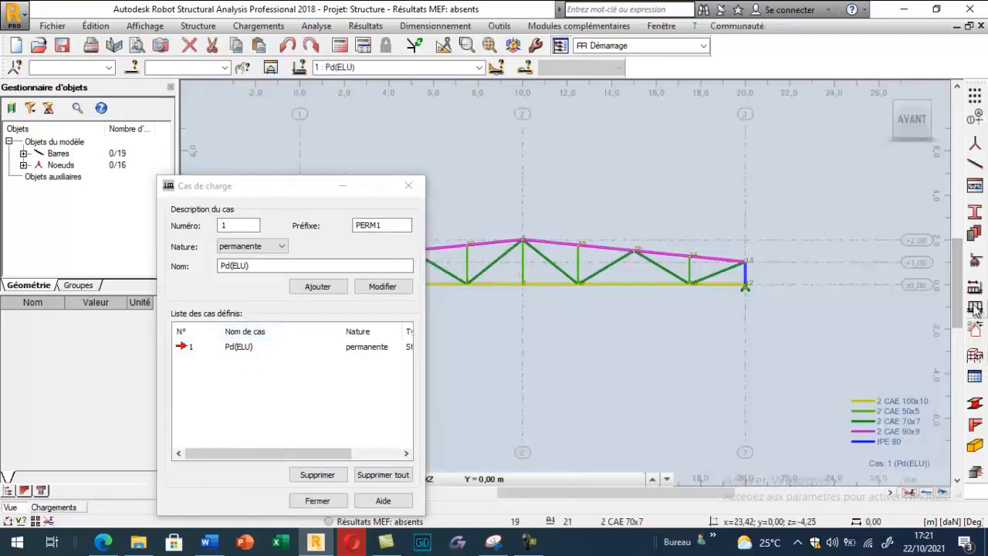
Define a nodal force of -993,7 daN in Z for load case Pd(ELU)
{"action": "left_click", "coordinate": [974, 309]}
{"action": "left_click_drag", "start_coordinate": [264, 191], "coordinate": [118, 120]}
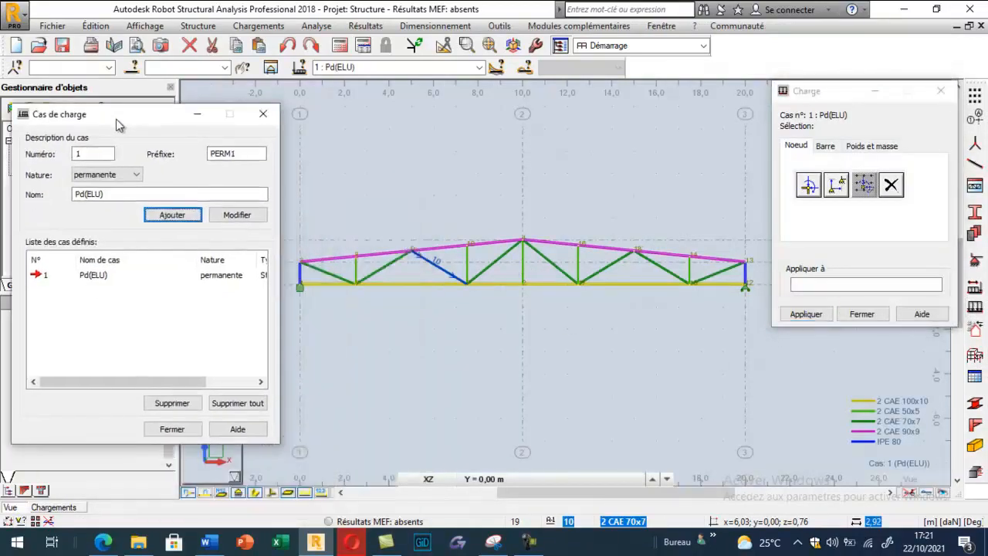
{"action": "left_click", "coordinate": [811, 188]}
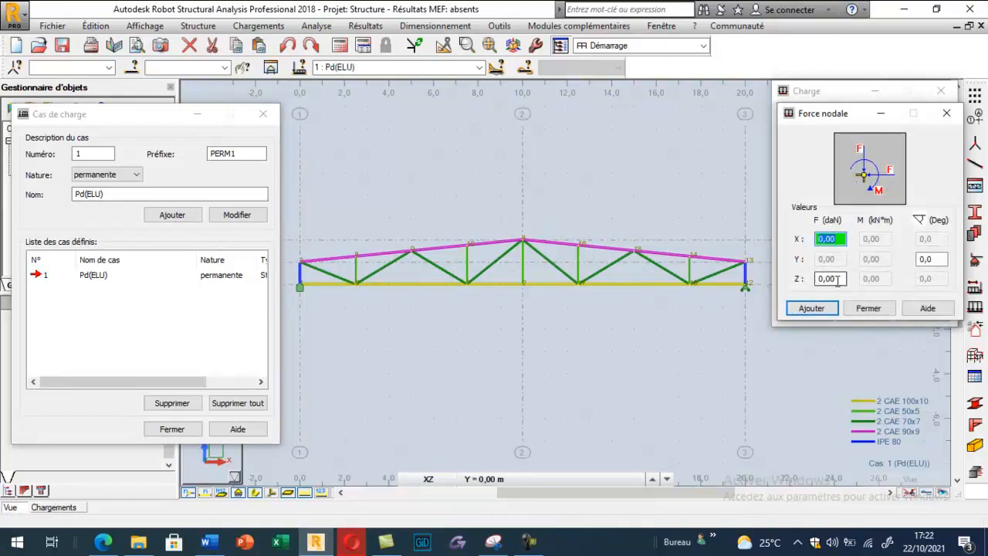
{"action": "double_click", "coordinate": [825, 279]}
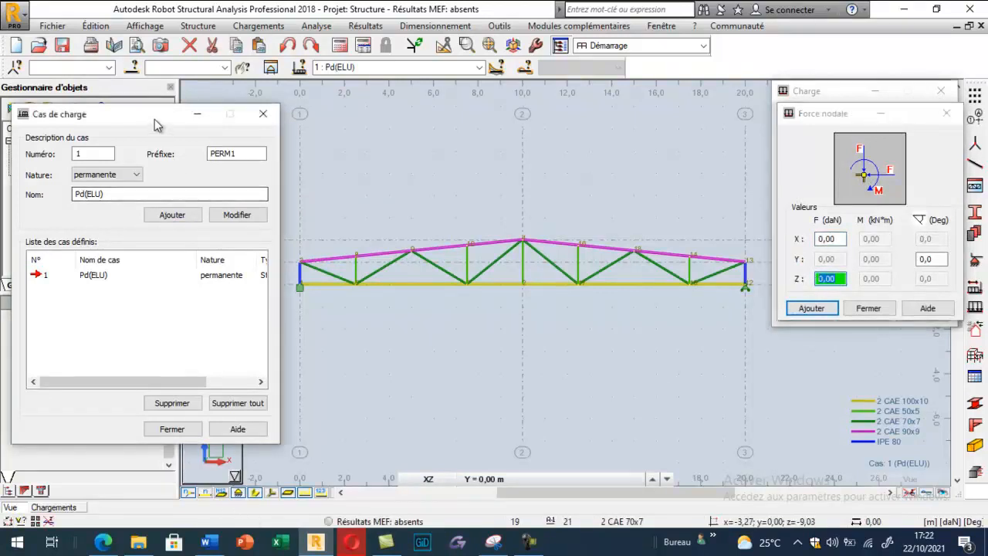
{"action": "left_click_drag", "start_coordinate": [159, 114], "coordinate": [169, 51]}
{"action": "left_click_drag", "start_coordinate": [840, 279], "coordinate": [764, 288]}
{"action": "type", "text": "-993,7"}
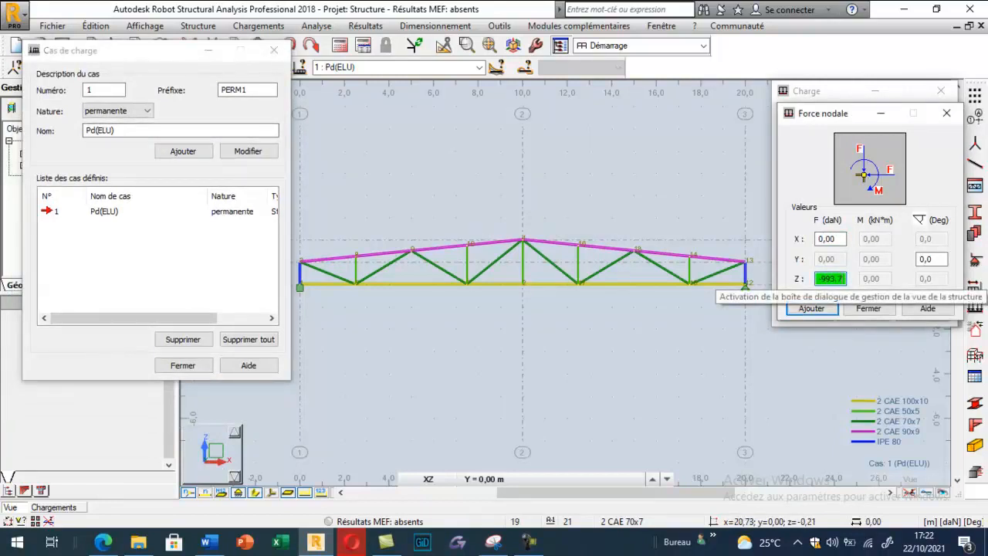
{"action": "left_click", "coordinate": [822, 315]}
Apply the nodal force to the seven intermediate top-chord nodes of the truss, leaving out the two end nodes
{"action": "scroll", "coordinate": [573, 234], "scroll_direction": "down", "scroll_amount": 2}
{"action": "left_click", "coordinate": [422, 248]}
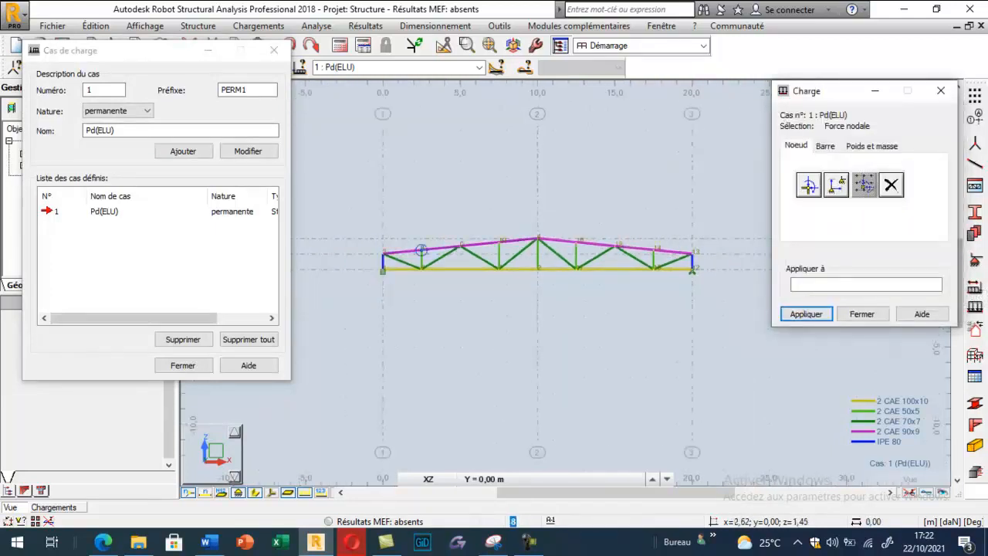
{"action": "left_click", "coordinate": [460, 244]}
{"action": "left_click", "coordinate": [499, 241]}
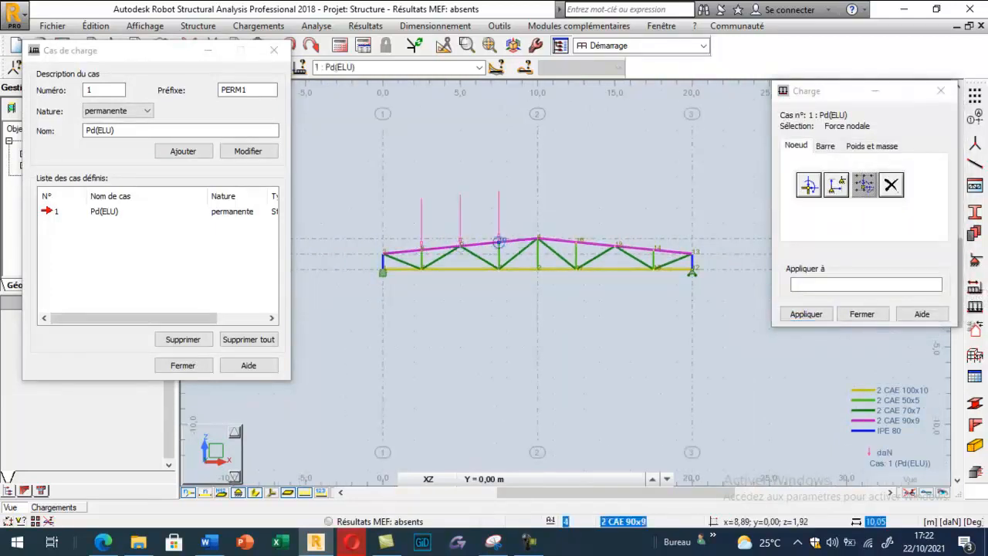
{"action": "left_click", "coordinate": [537, 238]}
{"action": "left_click", "coordinate": [576, 242]}
{"action": "left_click", "coordinate": [615, 245]}
{"action": "left_click", "coordinate": [653, 248]}
{"action": "scroll", "coordinate": [691, 251], "scroll_direction": "up", "scroll_amount": 3}
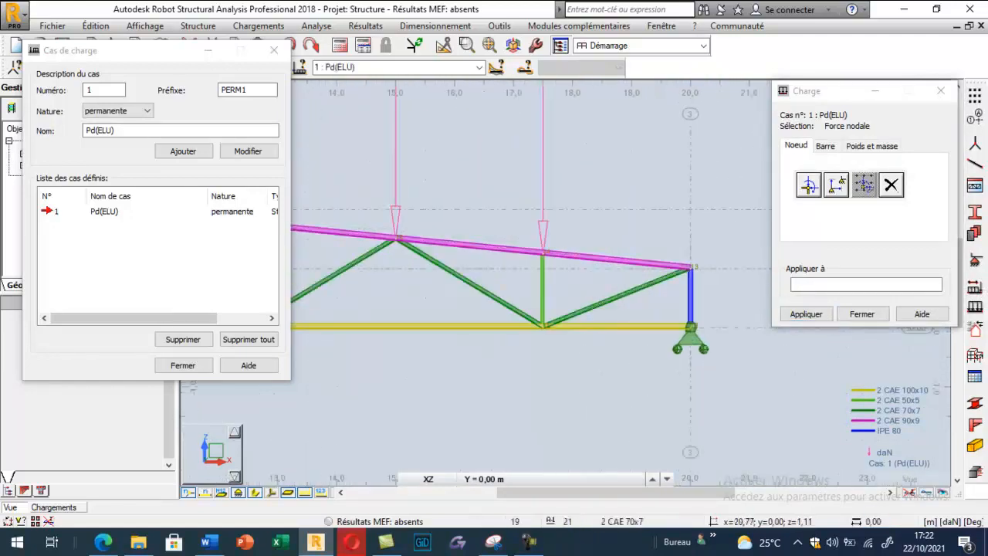
{"action": "scroll", "coordinate": [691, 262], "scroll_direction": "down", "scroll_amount": 5}
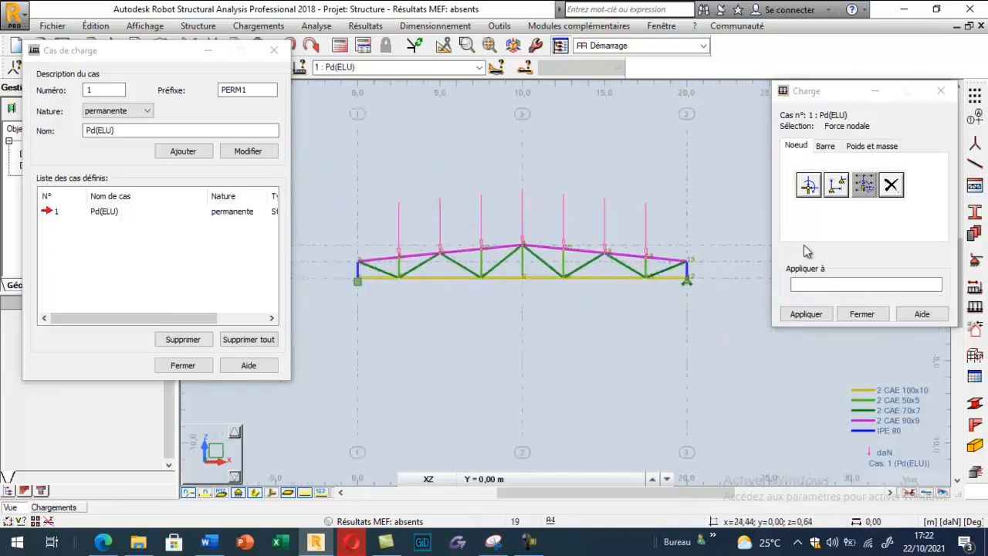
Reopen the nodal force definition and divide 993,7 by 2 in the Windows calculator
{"action": "left_click", "coordinate": [809, 188]}
{"action": "left_click_drag", "start_coordinate": [823, 280], "coordinate": [850, 279]}
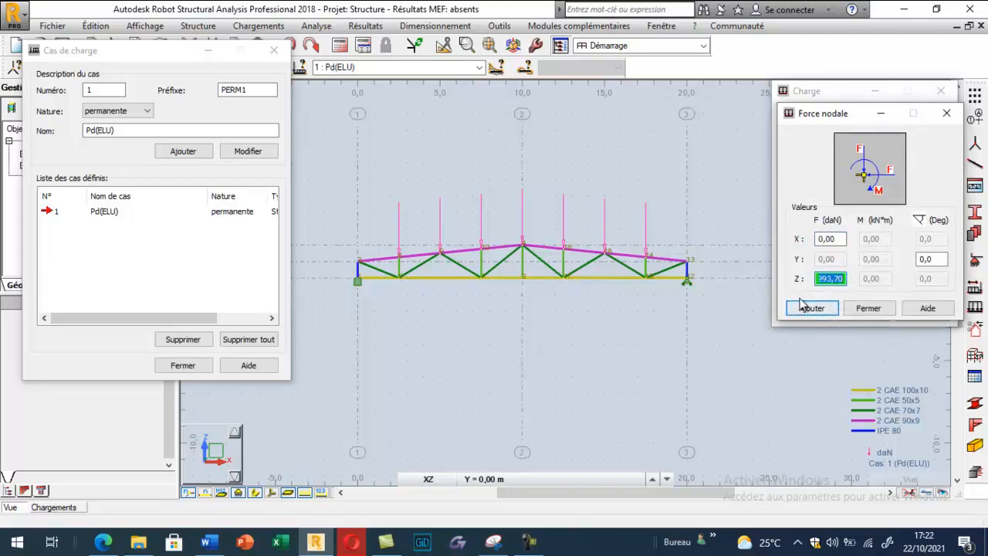
{"action": "left_click", "coordinate": [17, 544]}
{"action": "type", "text": "calc"}
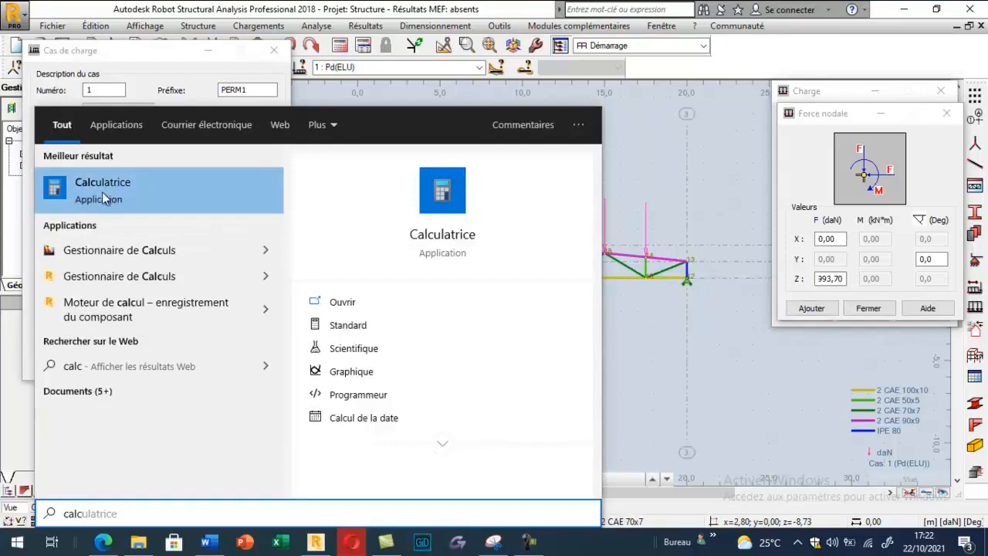
{"action": "left_click", "coordinate": [101, 198]}
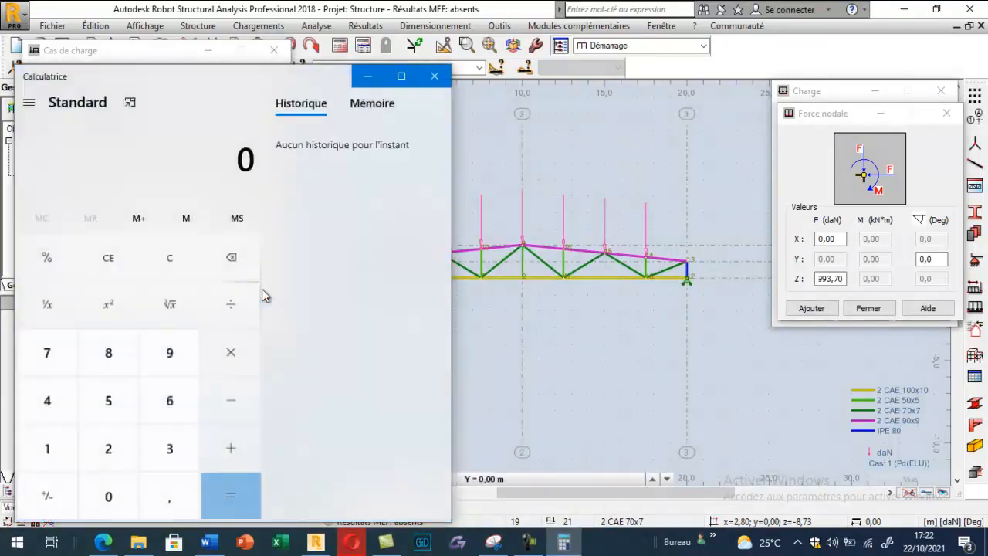
{"action": "left_click", "coordinate": [174, 361]}
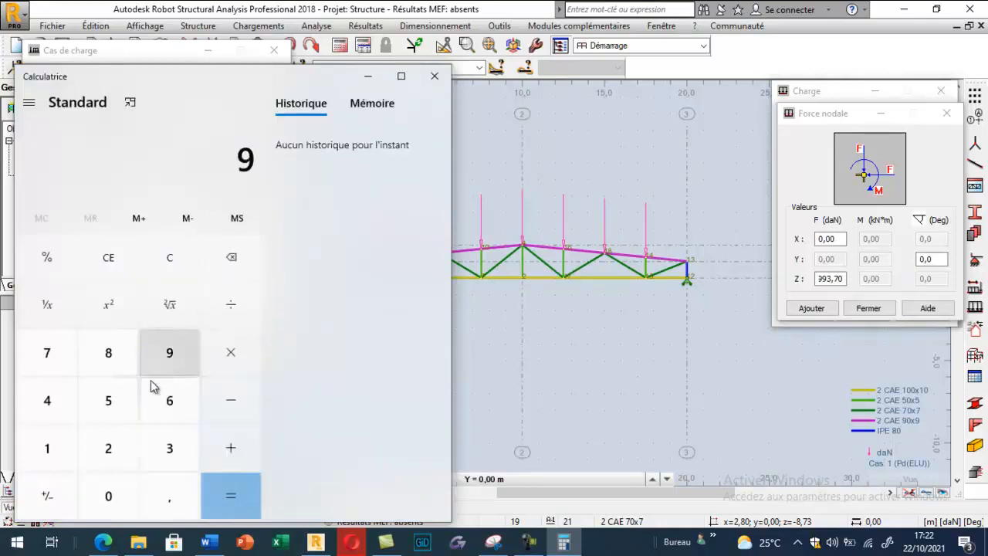
{"action": "left_click", "coordinate": [168, 357]}
{"action": "left_click", "coordinate": [170, 448]}
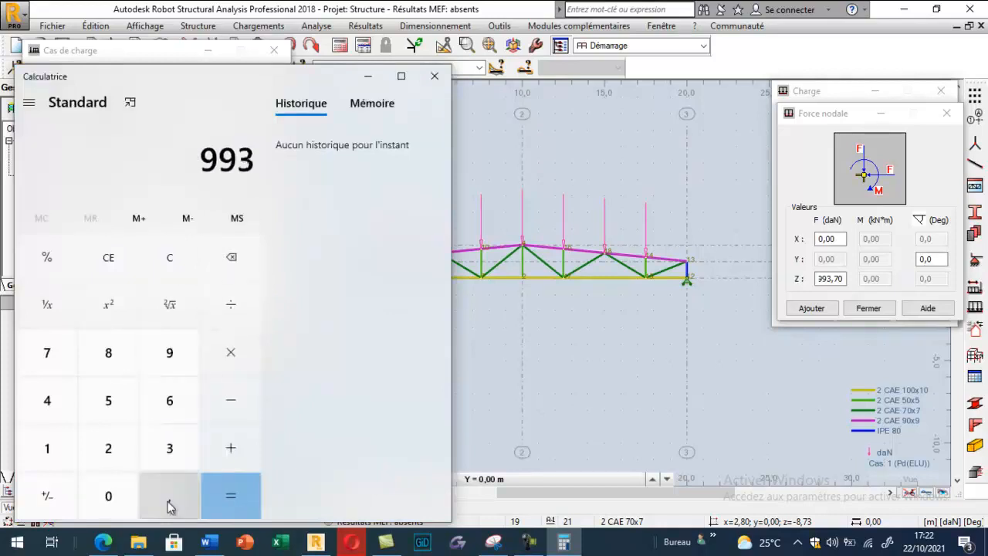
{"action": "left_click", "coordinate": [46, 353]}
{"action": "left_click", "coordinate": [230, 448]}
{"action": "left_click", "coordinate": [108, 448]}
{"action": "left_click", "coordinate": [227, 490]}
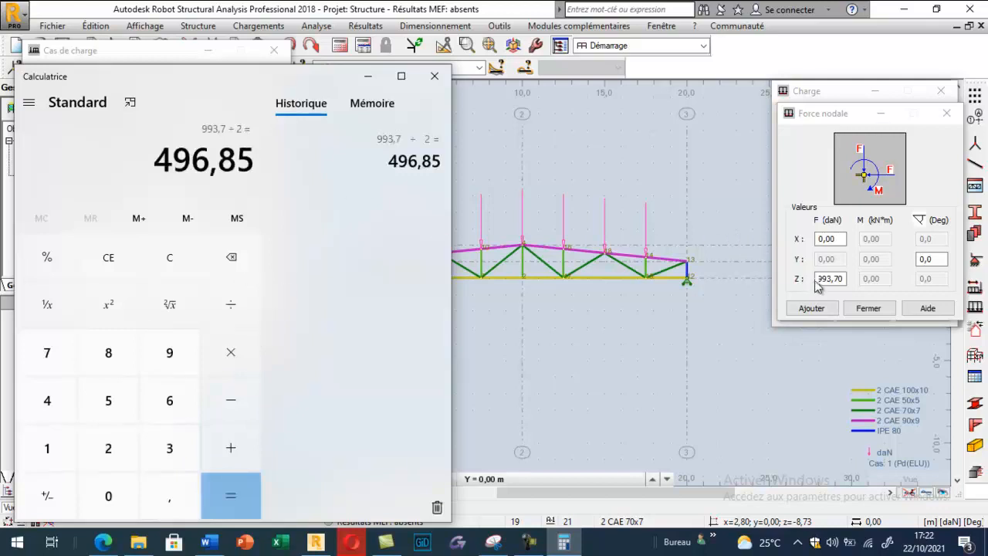
Apply a nodal force of -496,85 daN in Z to the two end nodes of the top chord and display the load values
{"action": "left_click", "coordinate": [842, 279]}
{"action": "left_click_drag", "start_coordinate": [843, 278], "coordinate": [816, 279]}
{"action": "type", "text": "-"}
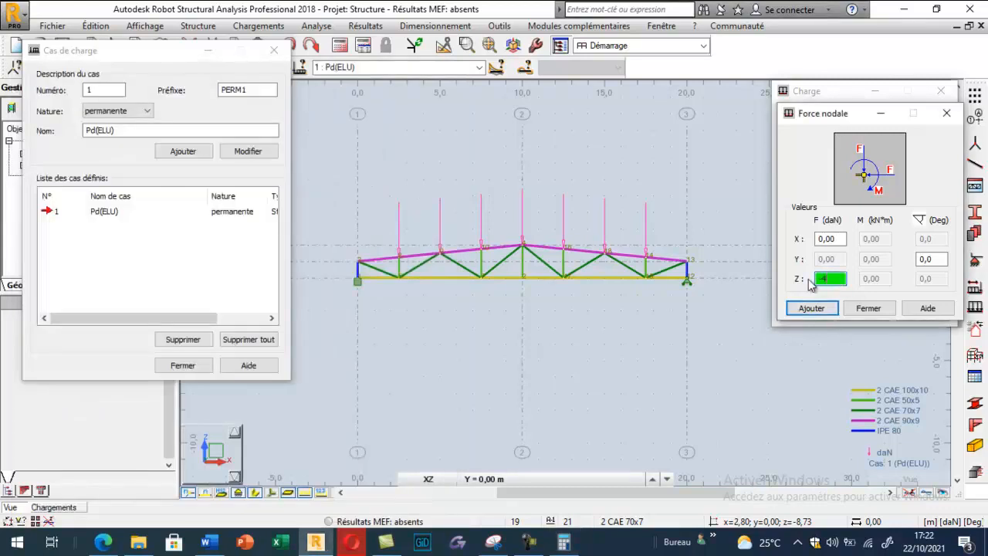
{"action": "left_click", "coordinate": [811, 308]}
{"action": "left_click", "coordinate": [357, 263]}
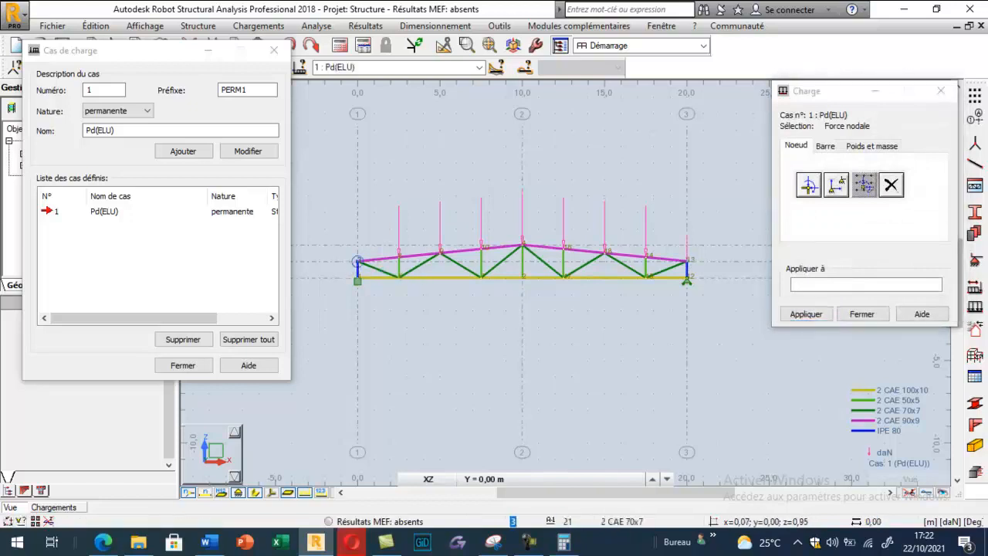
{"action": "left_click", "coordinate": [321, 493]}
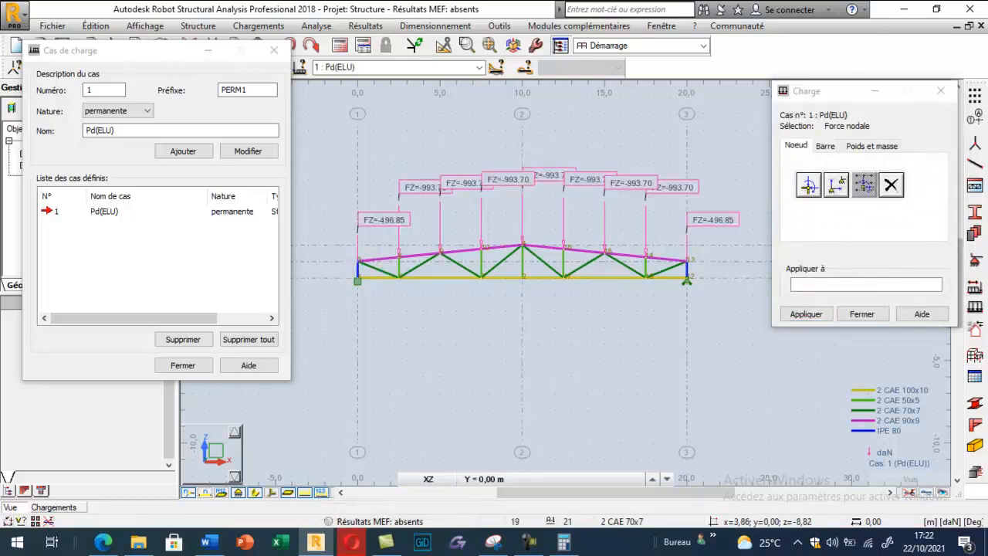
Add a second permanent load case named Pa(ELU)
{"action": "left_click", "coordinate": [93, 130]}
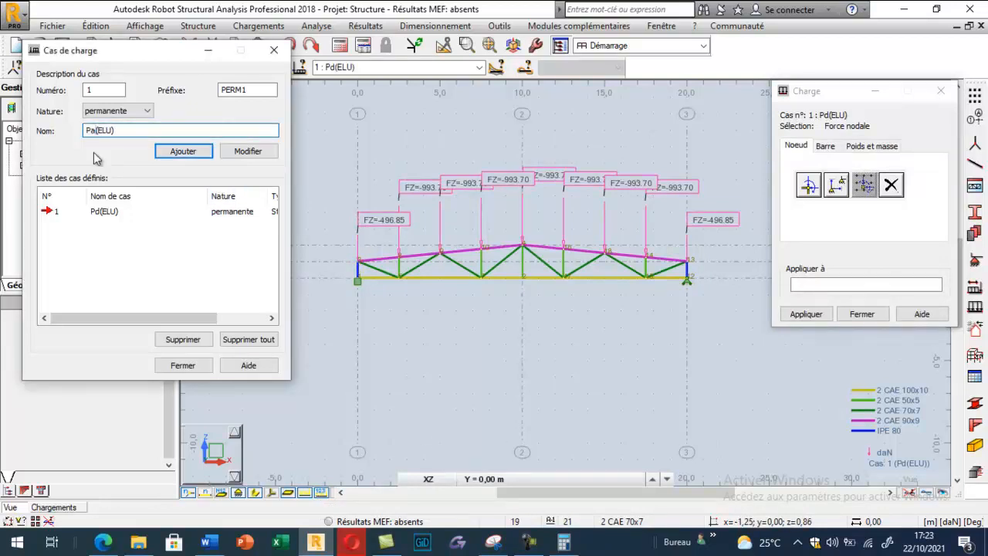
{"action": "left_click", "coordinate": [167, 151]}
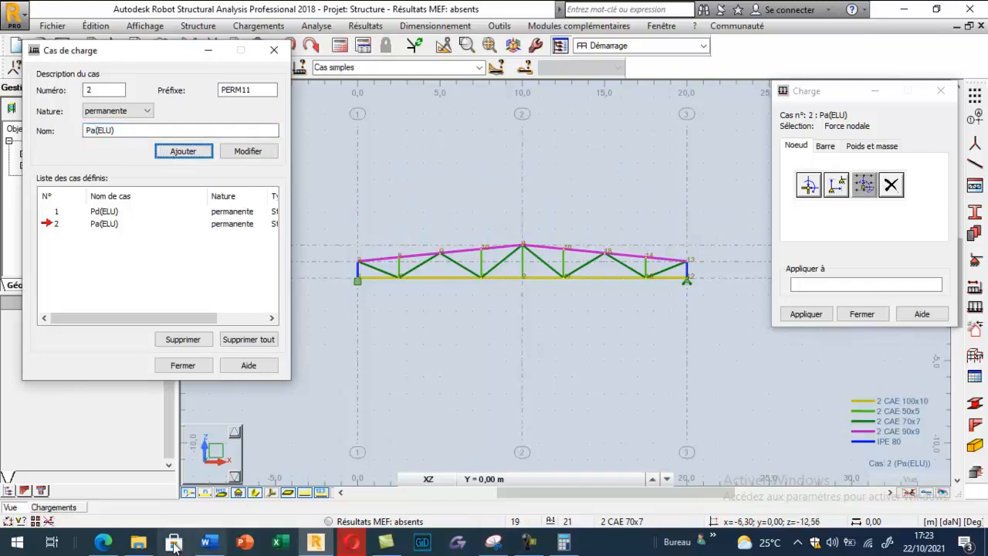
Look up the ELU value of Pa in the report PDF and define an upward nodal force of 397.958 daN along Z
{"action": "left_click", "coordinate": [103, 543]}
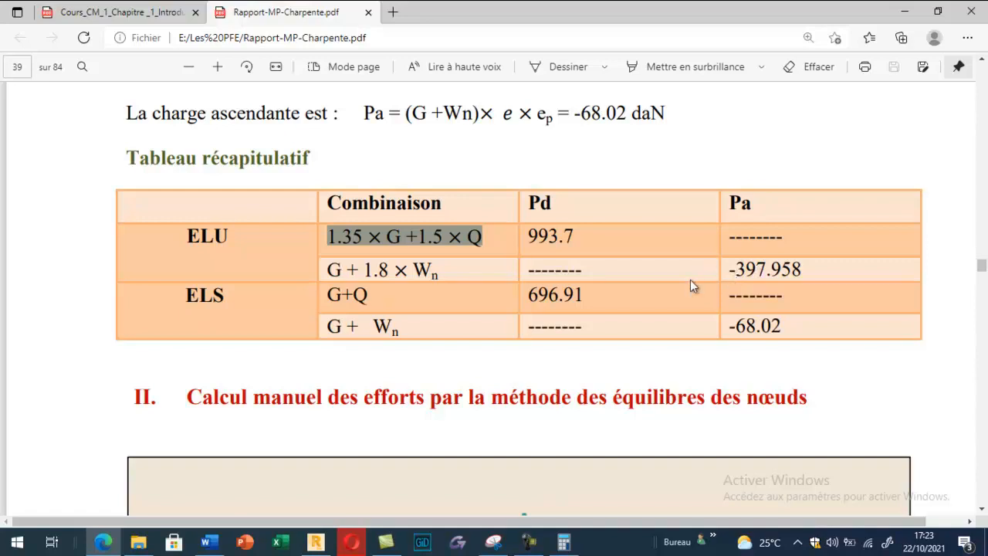
{"action": "left_click", "coordinate": [316, 542]}
{"action": "left_click", "coordinate": [809, 185]}
{"action": "left_click_drag", "start_coordinate": [845, 278], "coordinate": [806, 284]}
{"action": "key", "text": "BackSpace"}
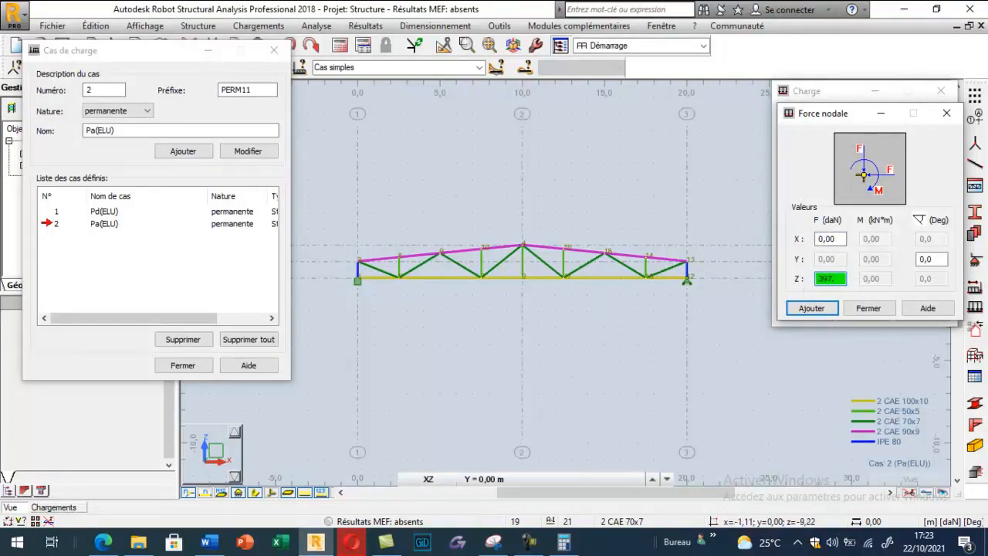
{"action": "left_click", "coordinate": [113, 545]}
{"action": "left_click", "coordinate": [115, 545]}
{"action": "type", "text": "58"}
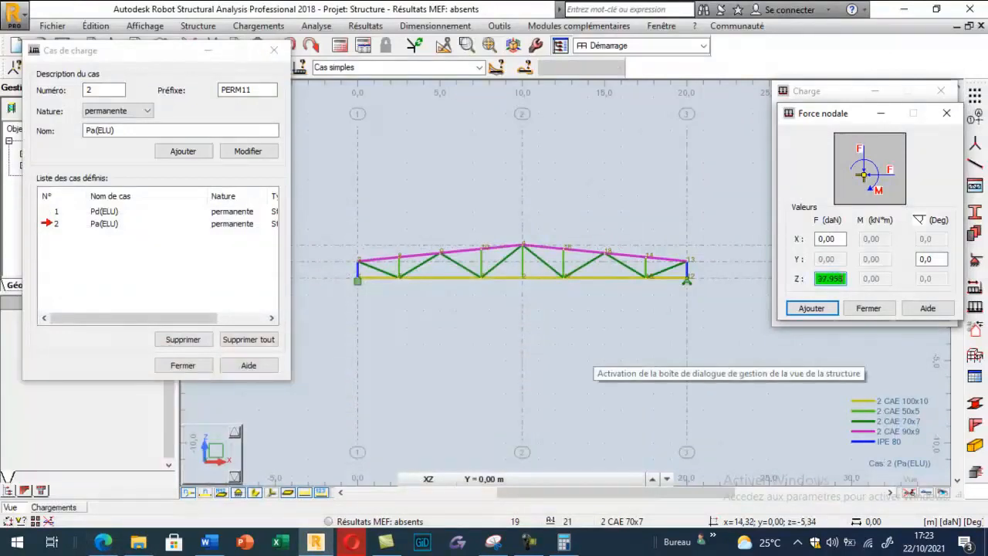
{"action": "left_click", "coordinate": [811, 308]}
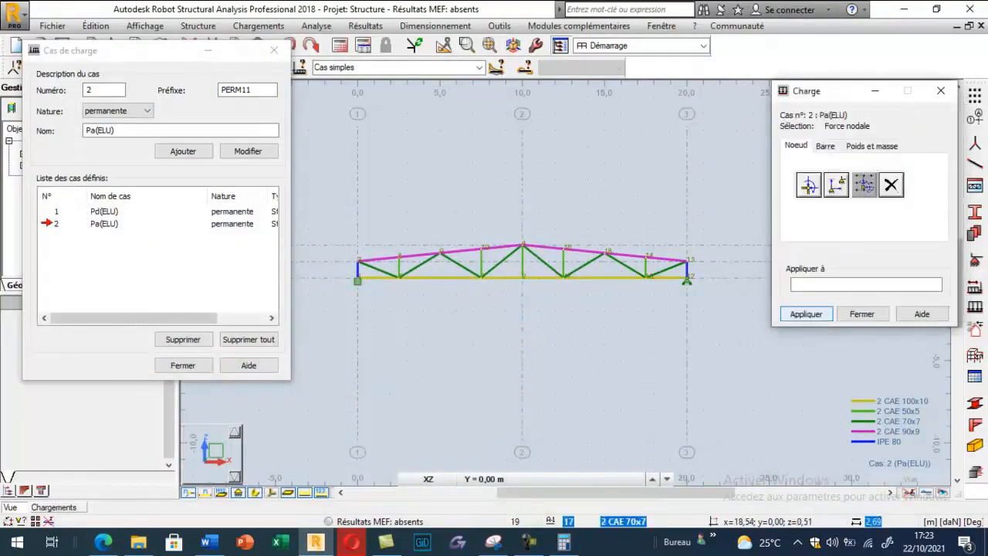
Apply the 397.96 daN nodal force to the seven intermediate nodes of the truss's top chord
{"action": "left_click", "coordinate": [604, 252]}
{"action": "left_click", "coordinate": [564, 248]}
{"action": "left_click", "coordinate": [522, 245]}
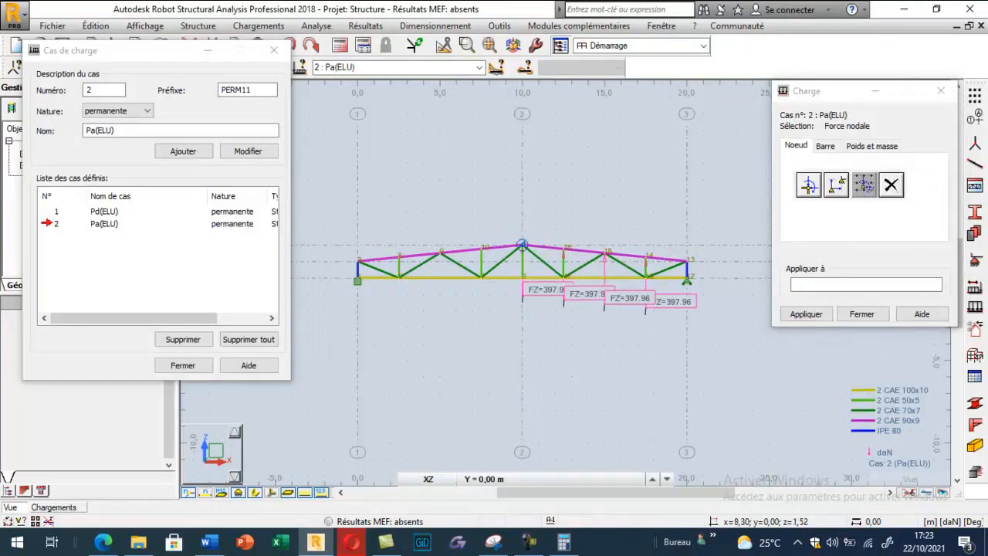
{"action": "left_click", "coordinate": [482, 249]}
{"action": "left_click", "coordinate": [438, 252]}
{"action": "left_click", "coordinate": [399, 256]}
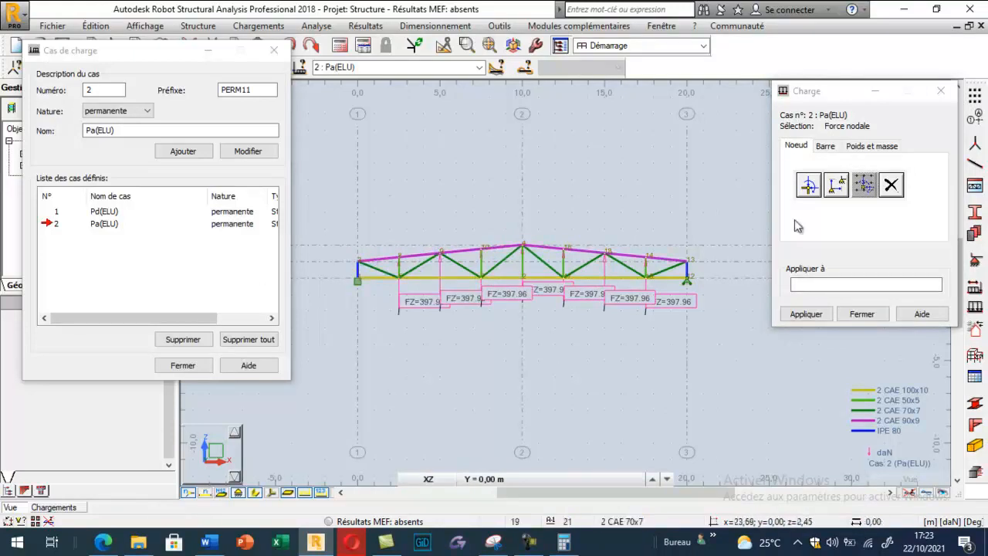
Start another nodal force and divide 397.96 by 2 in the calculator to get the end-node load
{"action": "left_click", "coordinate": [808, 186]}
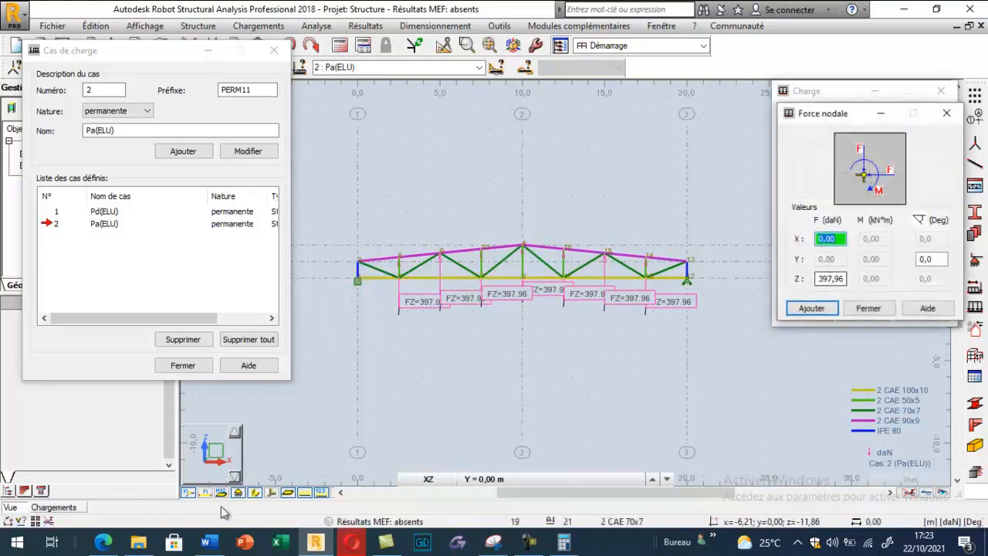
{"action": "left_click", "coordinate": [563, 542]}
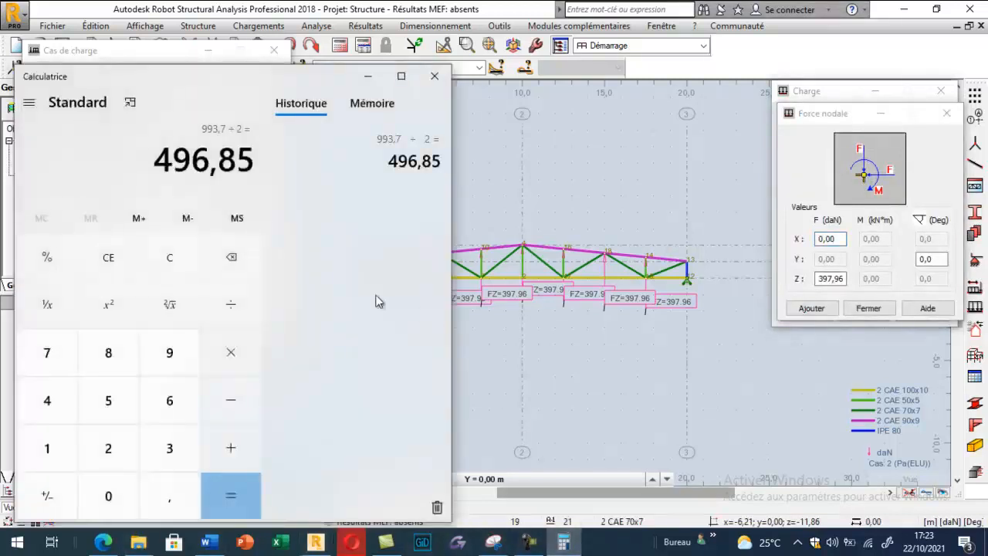
{"action": "left_click", "coordinate": [176, 258]}
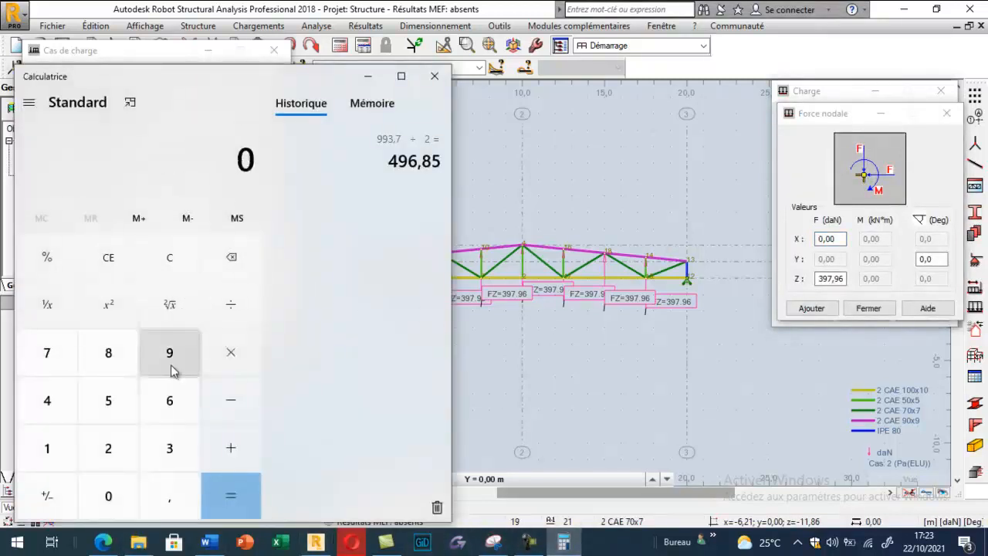
{"action": "left_click", "coordinate": [169, 448]}
{"action": "left_click", "coordinate": [169, 352]}
{"action": "left_click", "coordinate": [47, 353]}
{"action": "left_click", "coordinate": [164, 509]}
{"action": "left_click", "coordinate": [169, 352]}
{"action": "left_click", "coordinate": [169, 400]}
{"action": "left_click", "coordinate": [224, 309]}
{"action": "left_click", "coordinate": [116, 448]}
{"action": "left_click", "coordinate": [224, 496]}
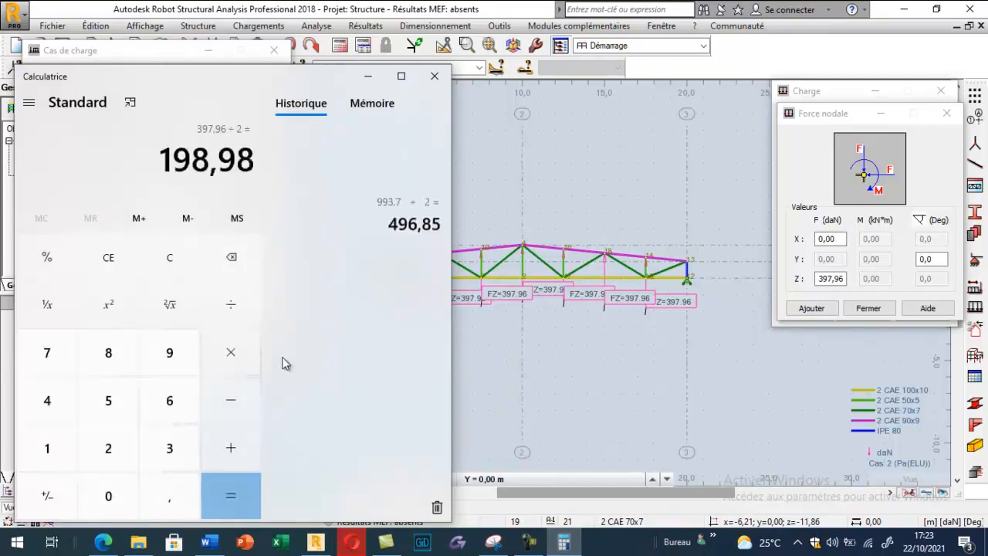
Define a nodal force of 199 daN along Z and apply it to both end nodes of the top chord
{"action": "left_click", "coordinate": [842, 278]}
{"action": "type", "text": "199"}
{"action": "left_click", "coordinate": [564, 543]}
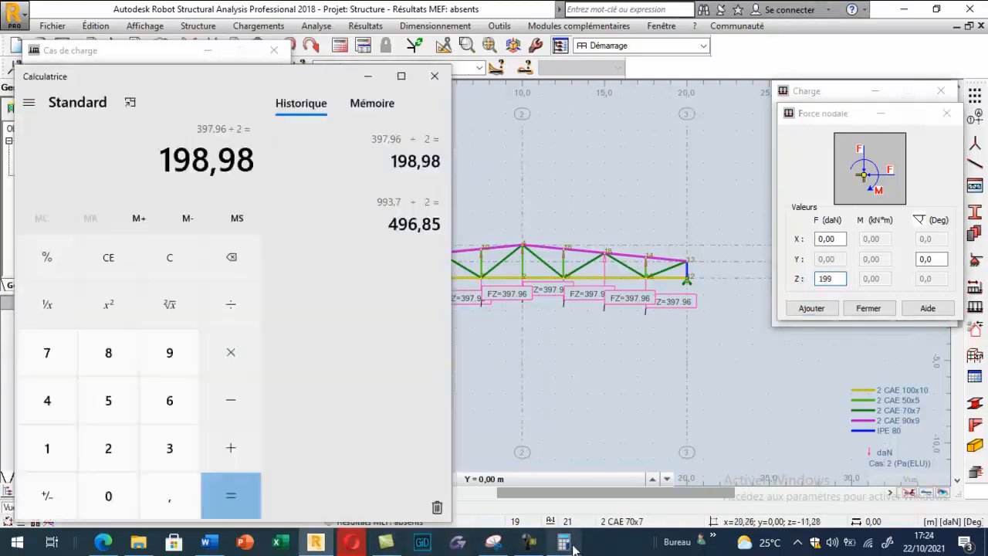
{"action": "left_click", "coordinate": [564, 543]}
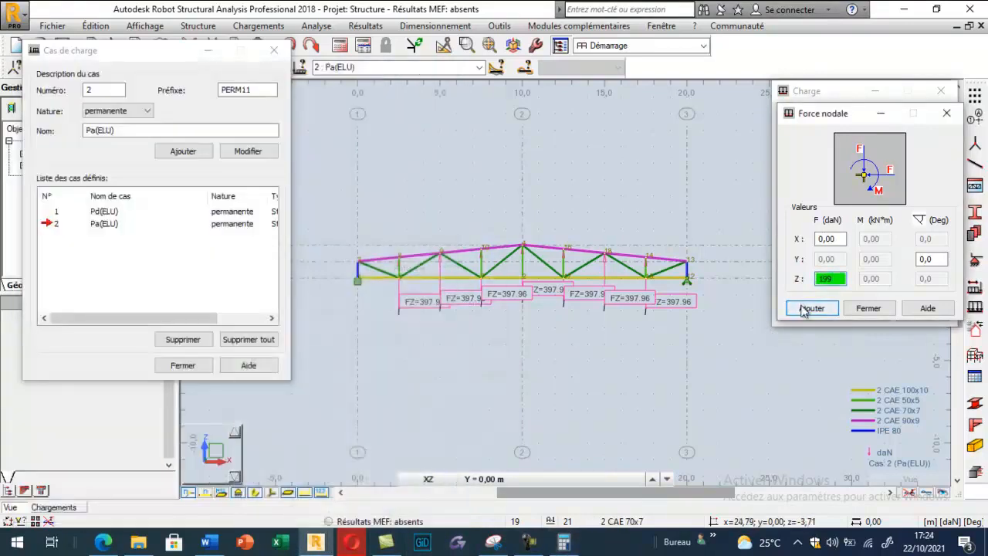
{"action": "left_click", "coordinate": [812, 308]}
{"action": "left_click", "coordinate": [687, 263]}
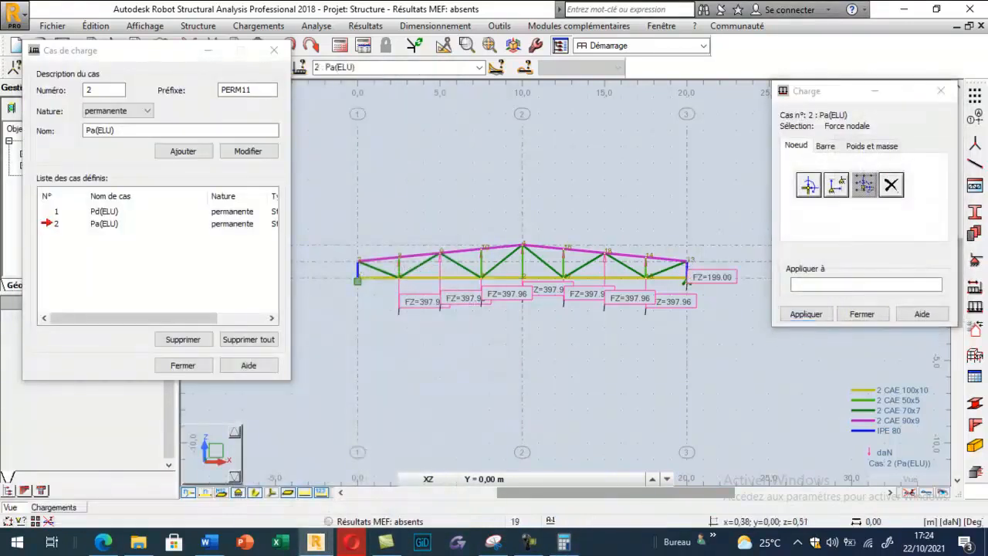
{"action": "left_click", "coordinate": [357, 266]}
{"action": "left_click", "coordinate": [859, 314]}
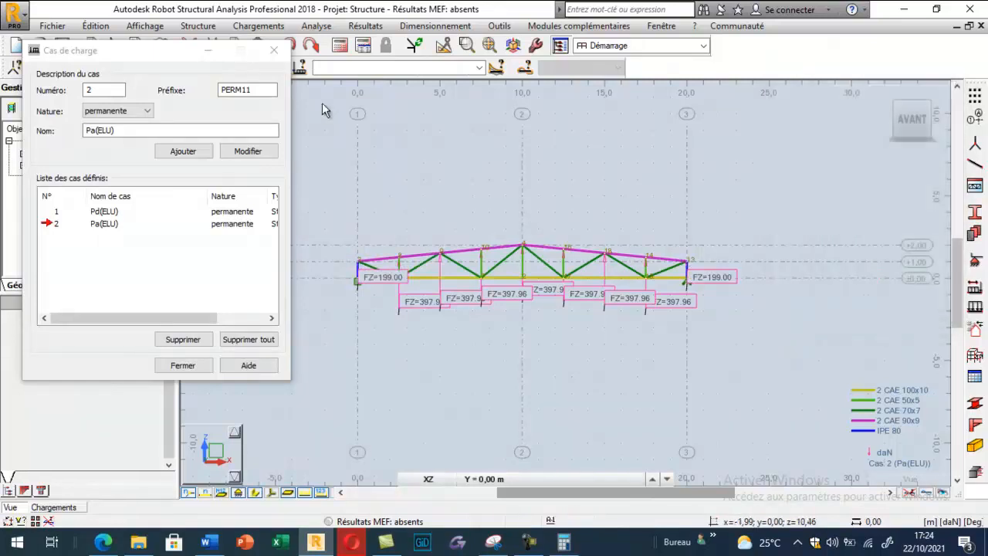
Close the load case definitions and display the load symbols for Pd(ELU), followed by those for Pa(ELU)
{"action": "left_click", "coordinate": [274, 50]}
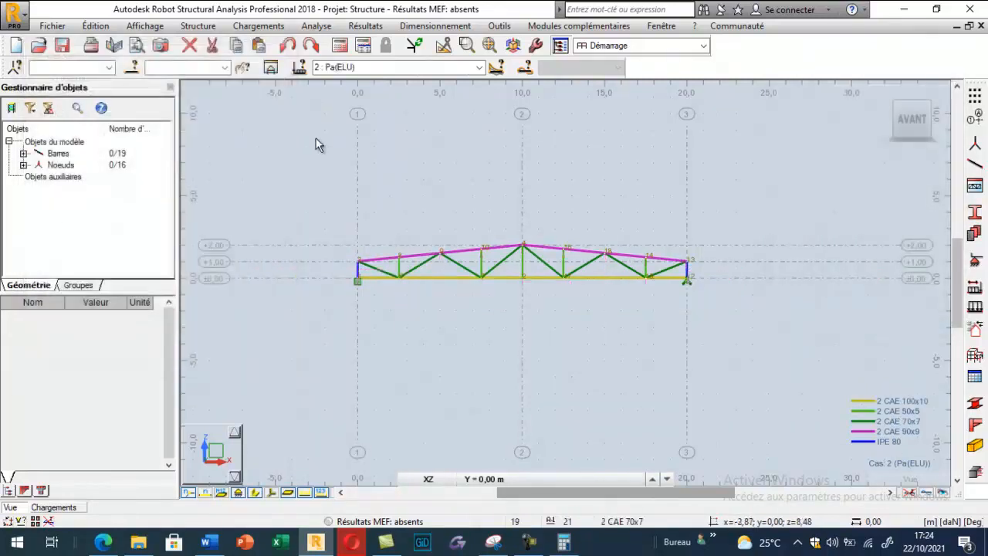
{"action": "left_click", "coordinate": [479, 67]}
{"action": "left_click", "coordinate": [339, 78]}
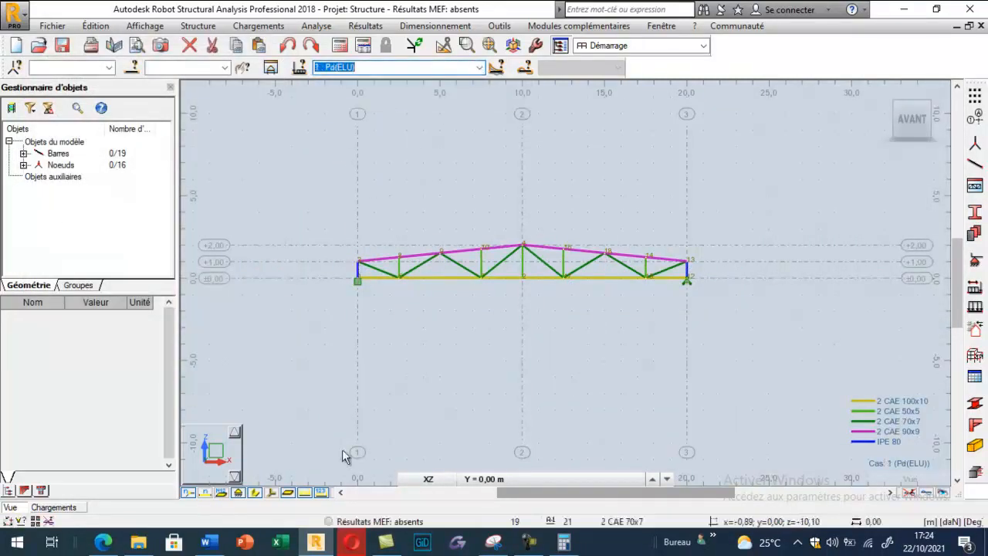
{"action": "left_click", "coordinate": [304, 493]}
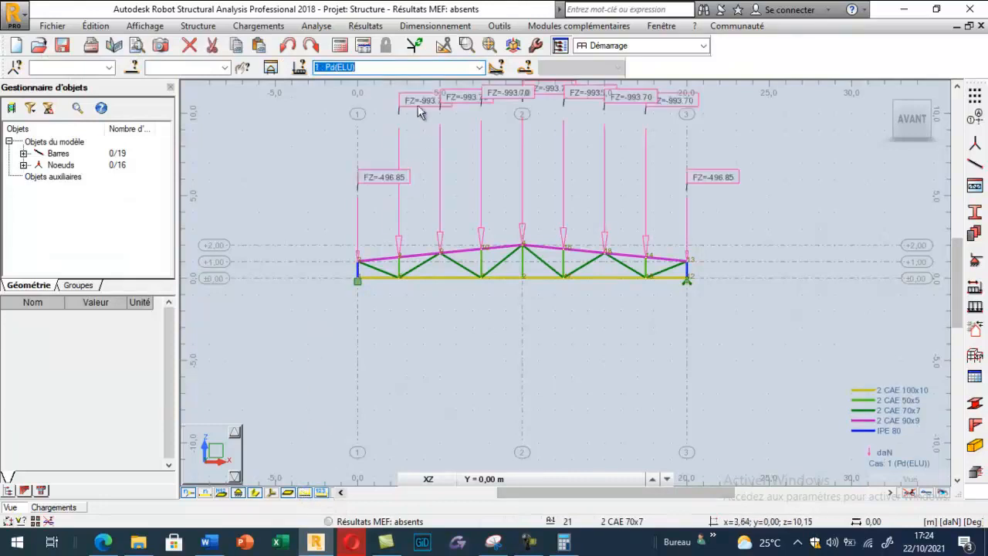
{"action": "left_click", "coordinate": [479, 68]}
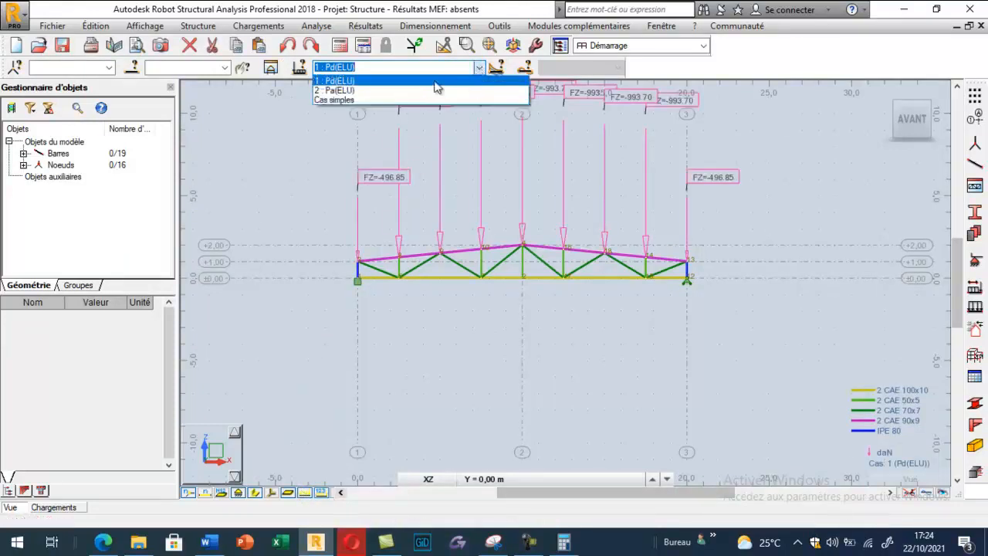
{"action": "left_click", "coordinate": [371, 91]}
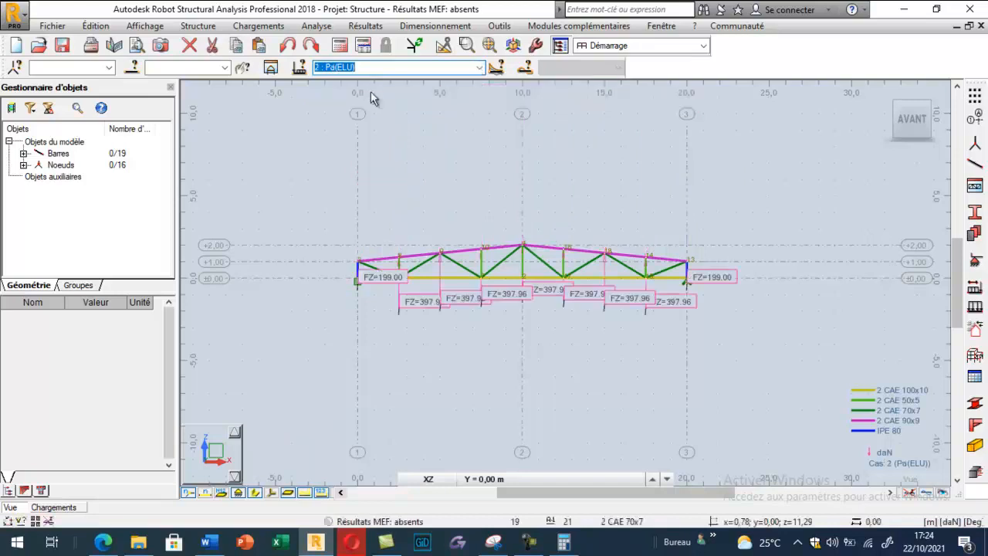
Run the structural calculation and hide the load symbols on the truss
{"action": "left_click", "coordinate": [341, 46]}
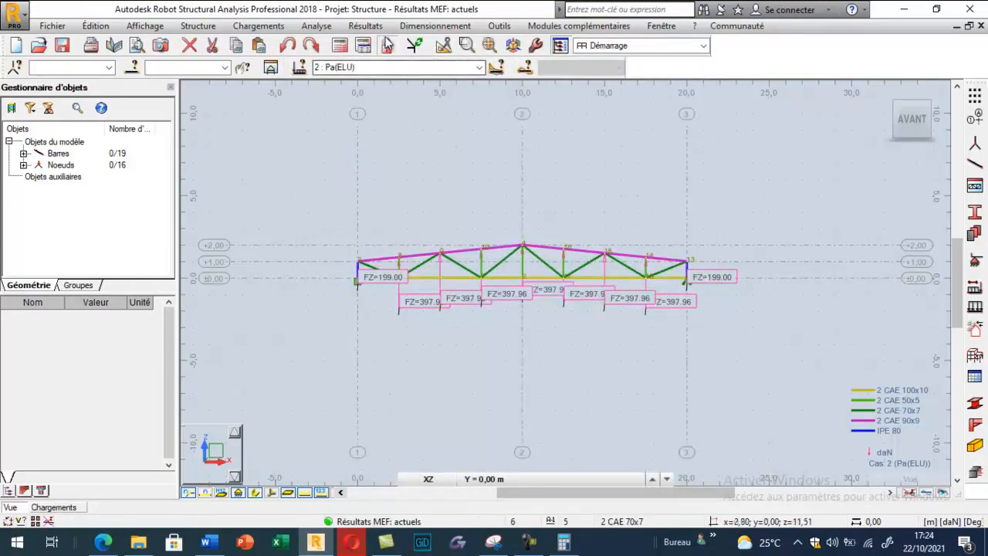
{"action": "left_click", "coordinate": [305, 494]}
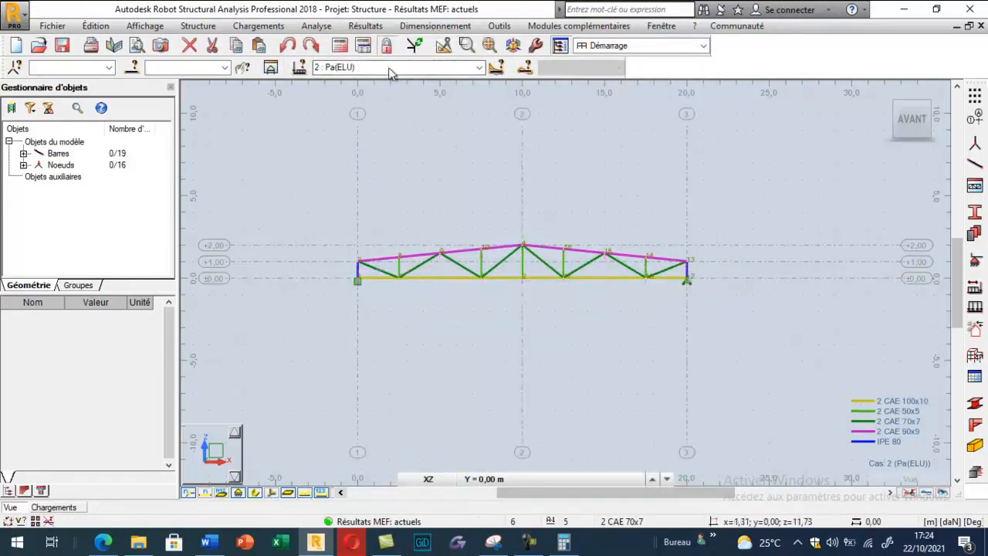
Display the axial force Fx diagram on the truss bars for load case Pa(ELU)
{"action": "left_click", "coordinate": [365, 26]}
{"action": "left_click", "coordinate": [377, 78]}
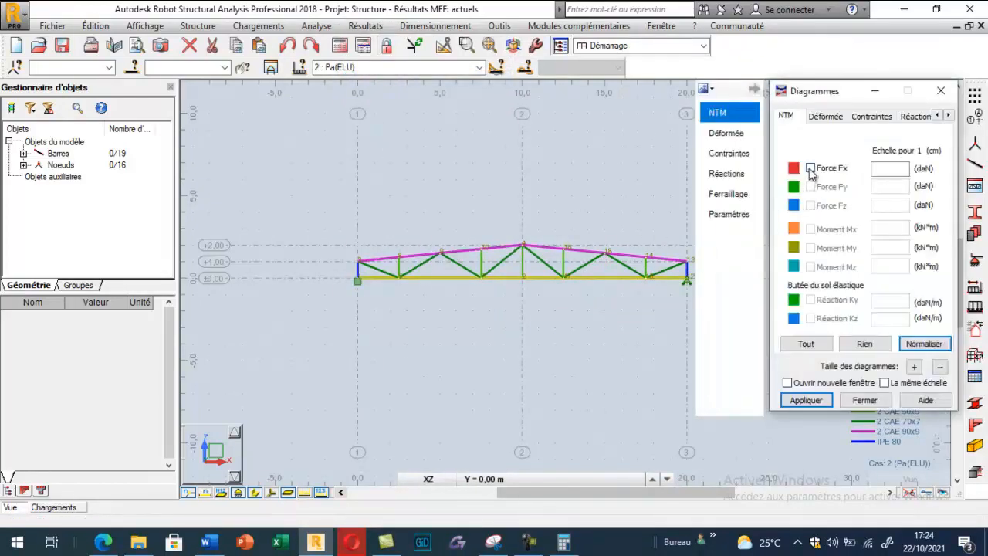
{"action": "left_click", "coordinate": [810, 168]}
{"action": "left_click", "coordinate": [814, 398]}
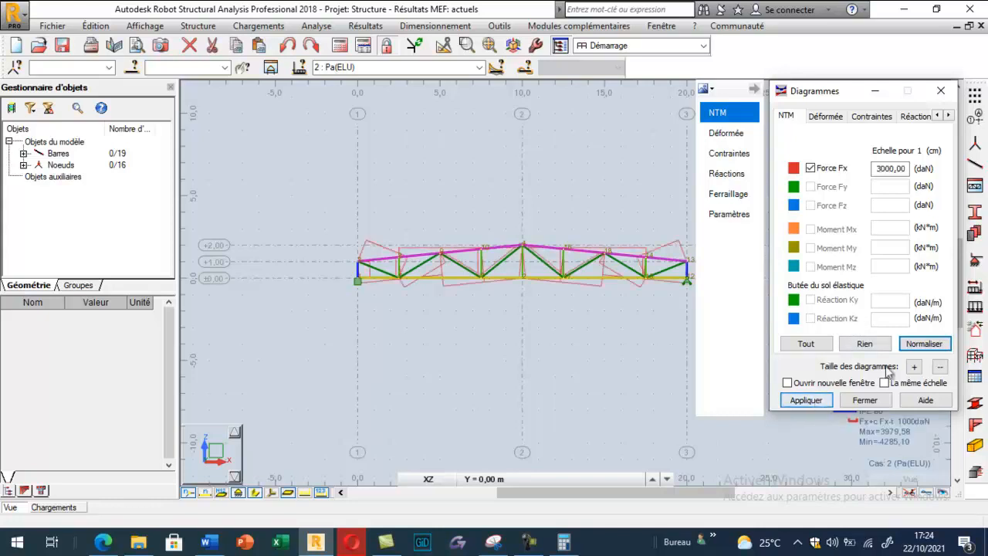
Set the diagrams to show value descriptions and a uniform fill, and apply the settings
{"action": "left_click", "coordinate": [728, 214]}
{"action": "left_click", "coordinate": [839, 182]}
{"action": "left_click", "coordinate": [867, 322]}
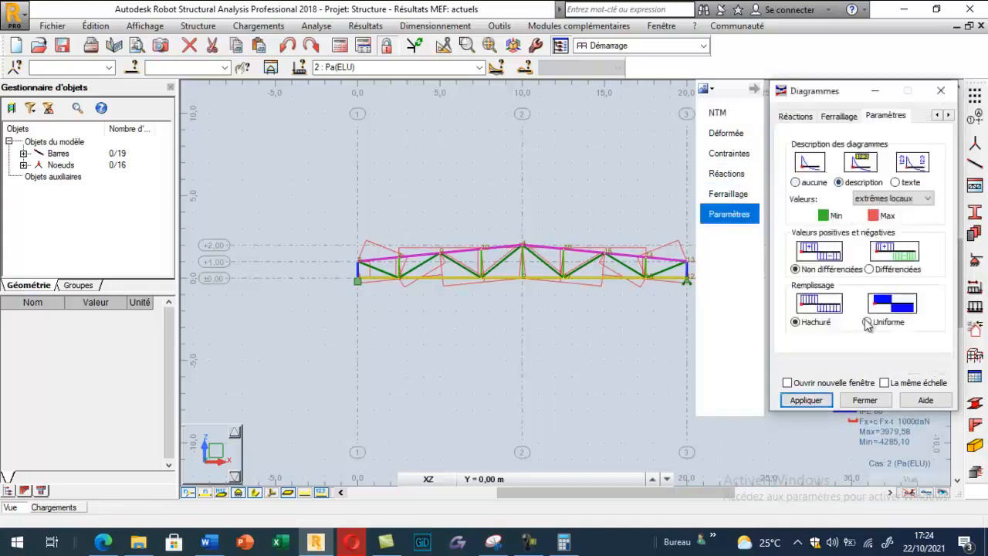
{"action": "left_click", "coordinate": [824, 401]}
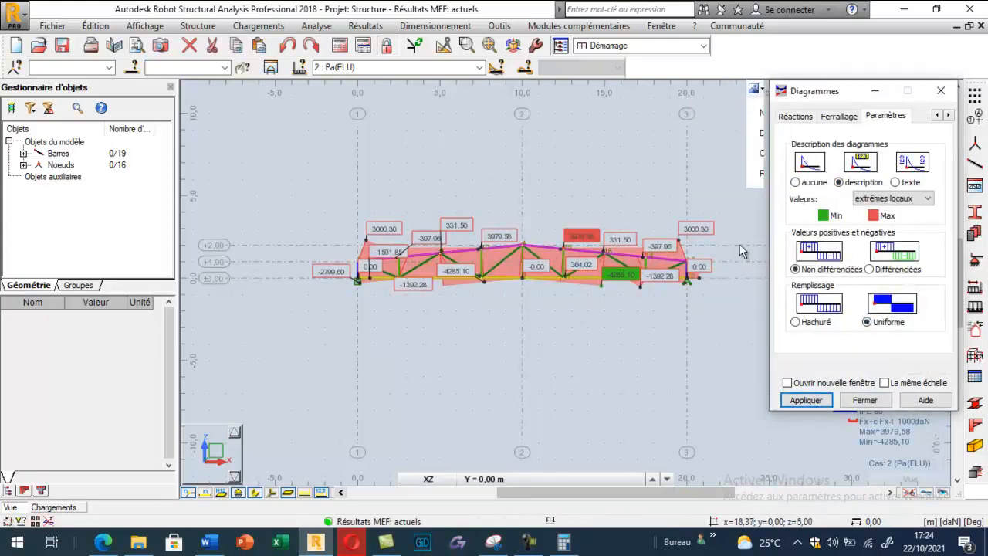
Normalise the Force Fx diagram, examine it for Pa(ELU), and display it for load case Pd(ELU)
{"action": "mouse_move", "coordinate": [751, 127]}
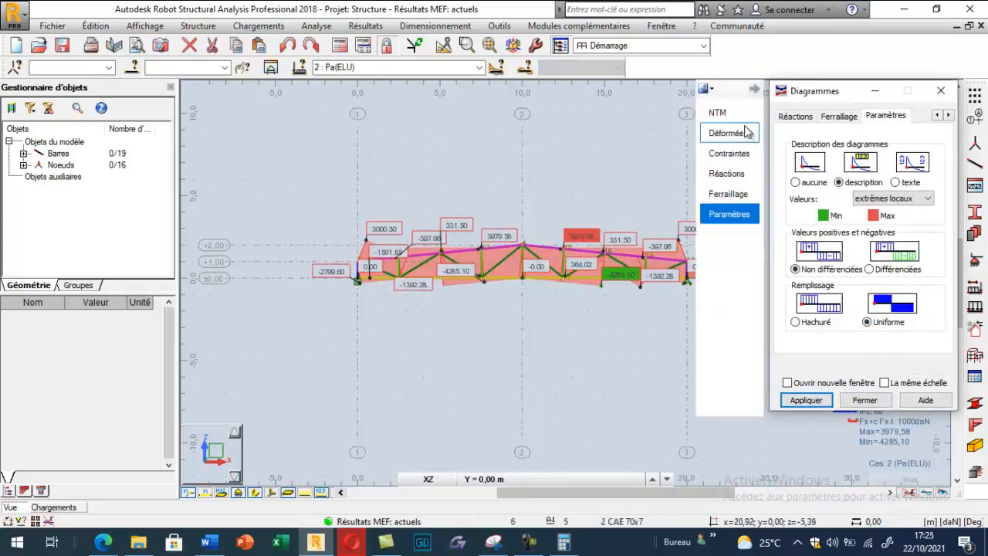
{"action": "left_click", "coordinate": [718, 113]}
{"action": "left_click", "coordinate": [926, 345]}
{"action": "left_click", "coordinate": [924, 344]}
{"action": "left_click", "coordinate": [807, 401]}
{"action": "scroll", "coordinate": [531, 253], "scroll_direction": "up", "scroll_amount": 5}
{"action": "scroll", "coordinate": [491, 229], "scroll_direction": "down", "scroll_amount": 6}
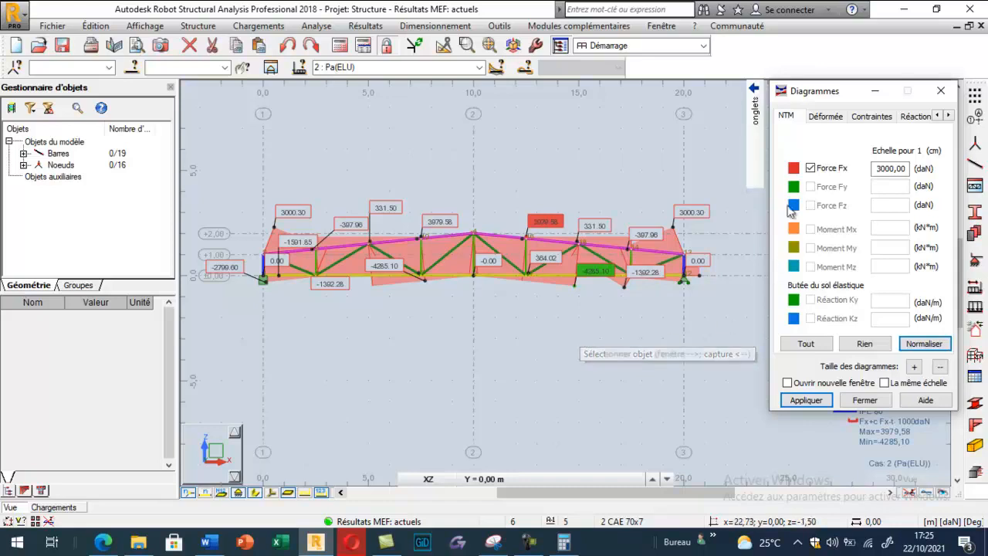
{"action": "left_click", "coordinate": [479, 68]}
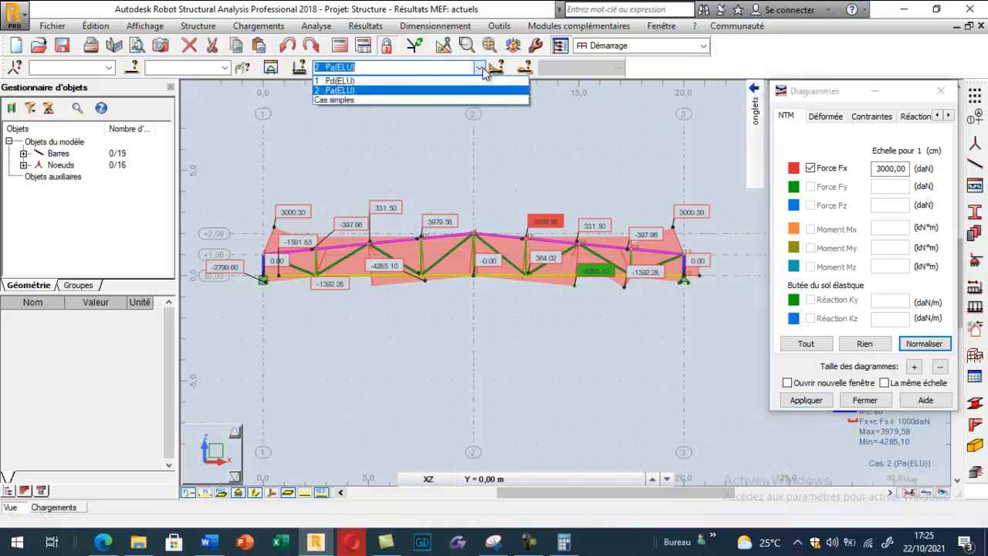
{"action": "left_click", "coordinate": [387, 81]}
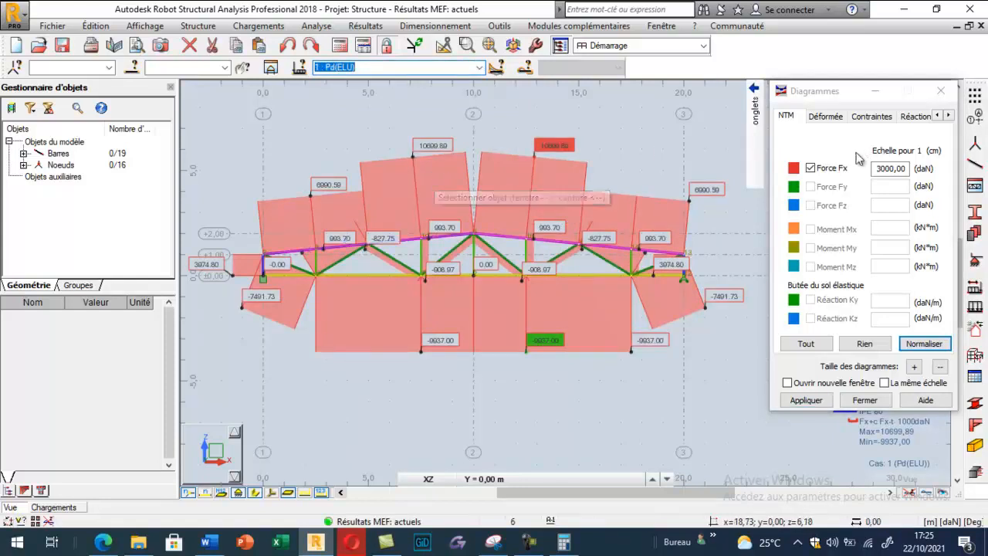
Turn off the Force Fx diagram and close the diagram settings
{"action": "left_click", "coordinate": [811, 168]}
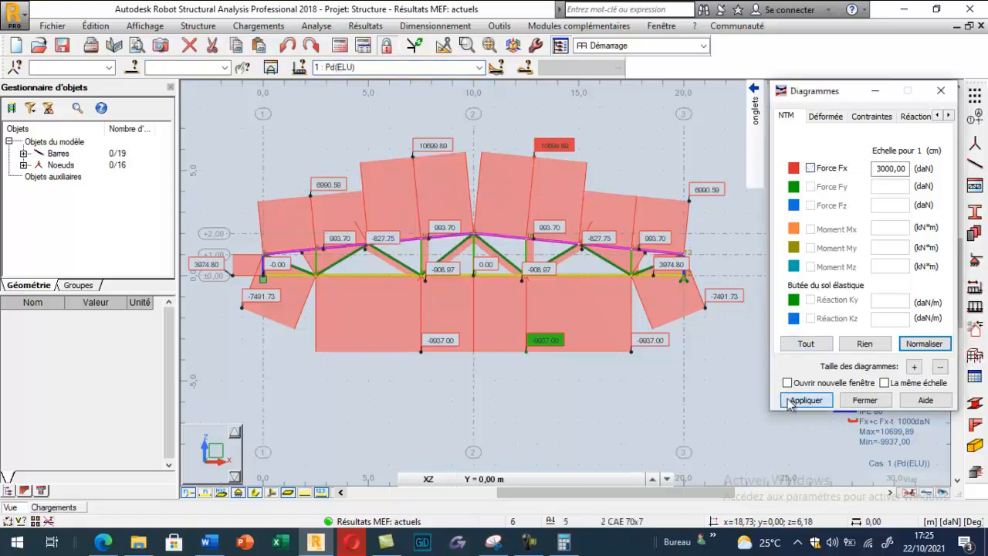
{"action": "left_click", "coordinate": [803, 400]}
{"action": "left_click", "coordinate": [864, 400]}
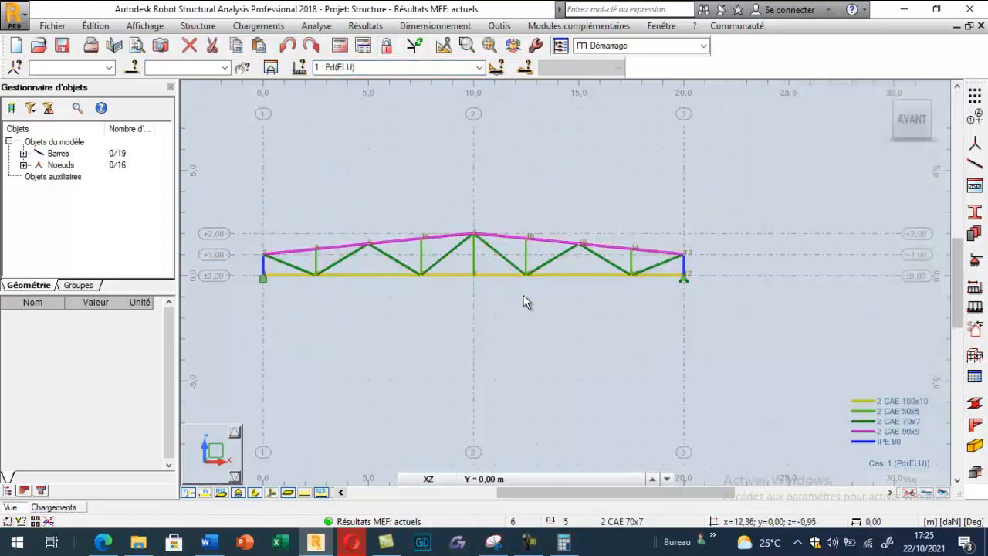
Open the steel member design for the truss bars
{"action": "left_click", "coordinate": [436, 26]}
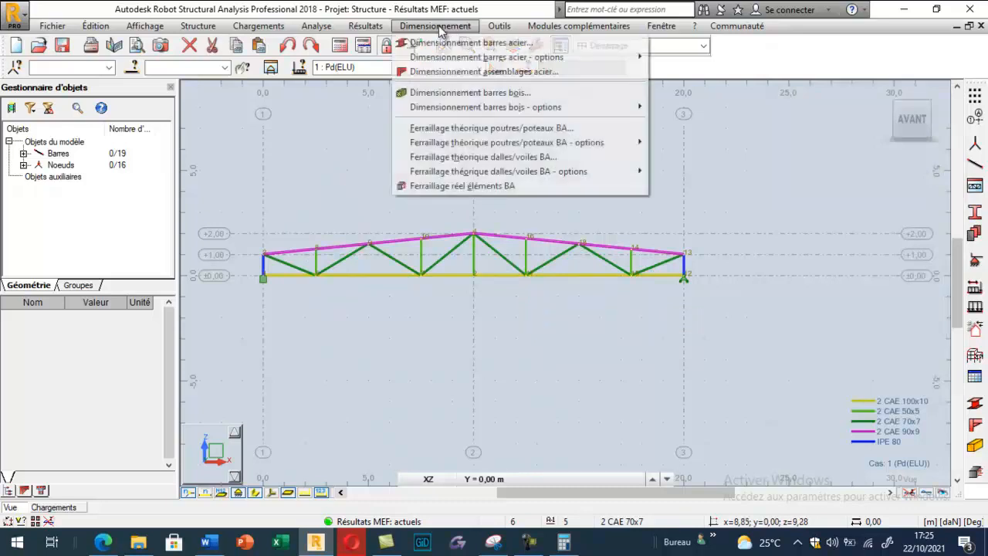
{"action": "left_click", "coordinate": [439, 42]}
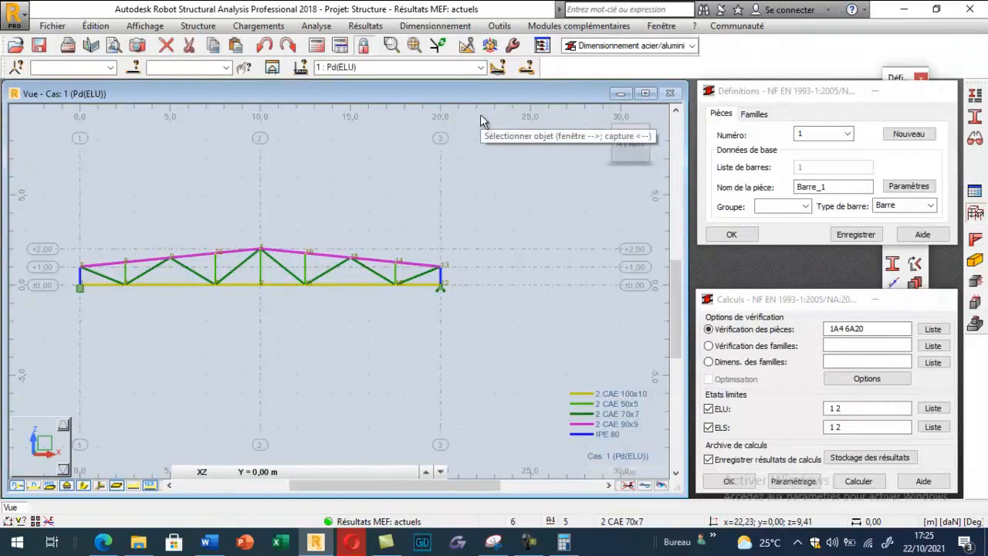
Create family 1 named Membrure sup, assign it top chord bars 4 and 14, and save it
{"action": "left_click", "coordinate": [754, 113]}
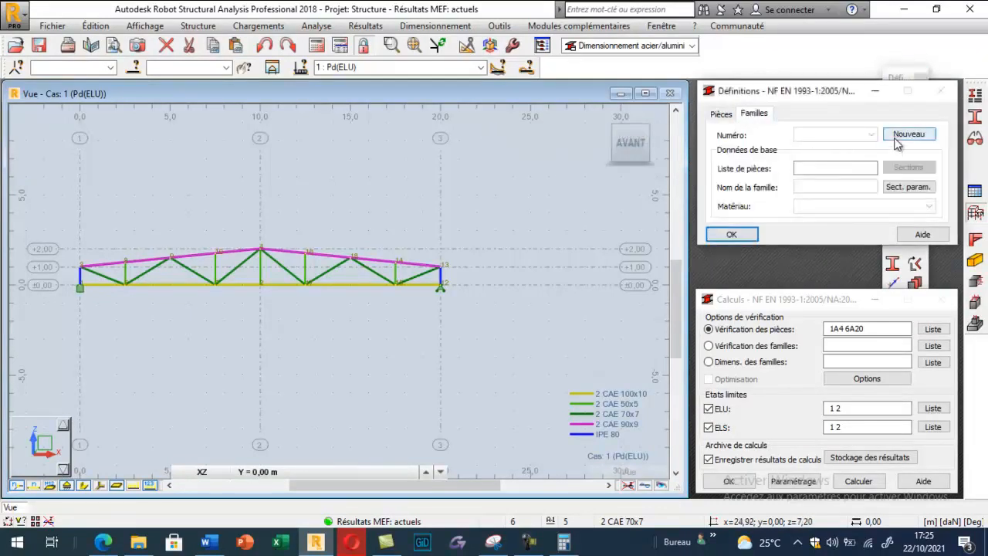
{"action": "left_click", "coordinate": [908, 136]}
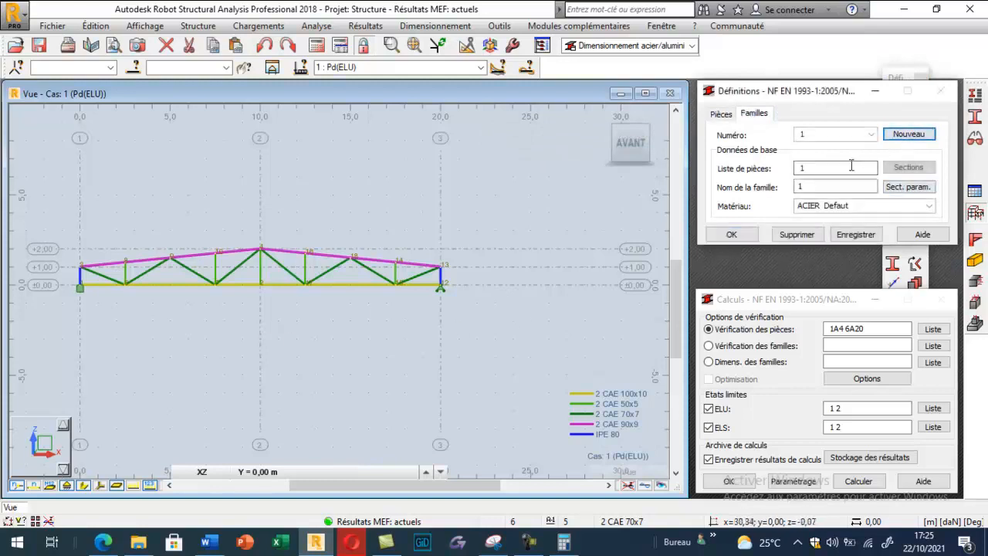
{"action": "key", "text": "Tab"}
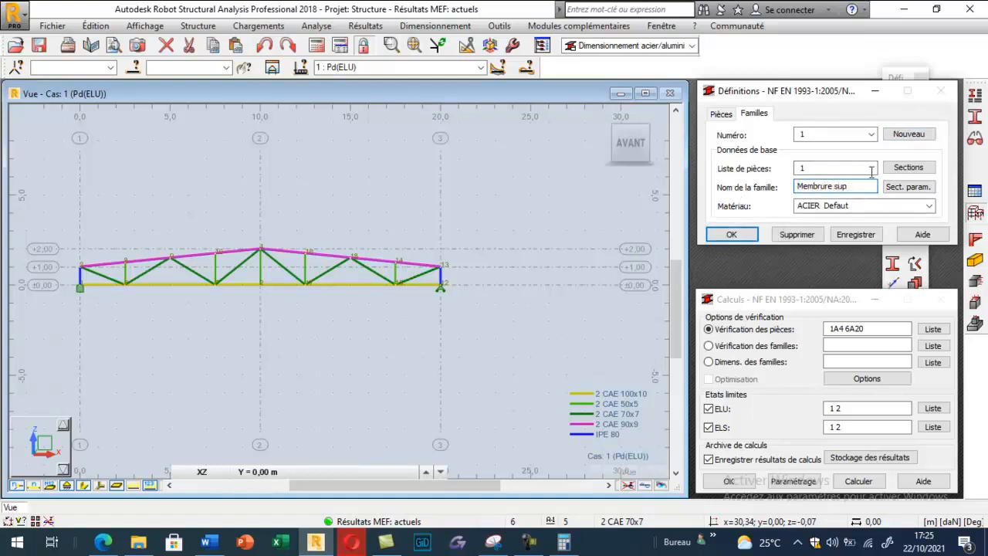
{"action": "double_click", "coordinate": [810, 168]}
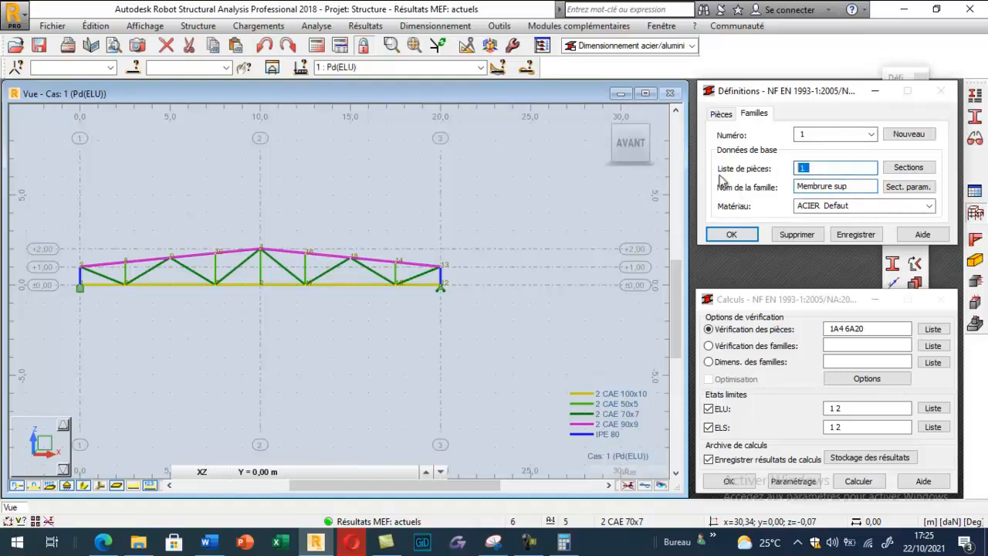
{"action": "left_click", "coordinate": [134, 265]}
{"action": "left_click", "coordinate": [287, 251]}
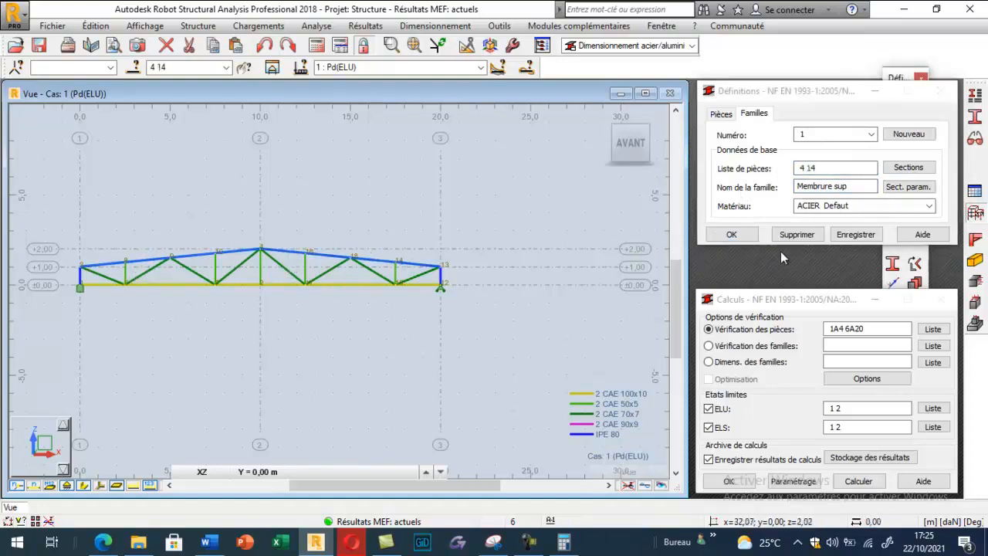
{"action": "left_click", "coordinate": [855, 234]}
Create family 2 named Membrure inf, assign it bottom chord bars 1 and 12, and save it
{"action": "left_click", "coordinate": [909, 134]}
{"action": "left_click_drag", "start_coordinate": [845, 186], "coordinate": [837, 186]}
{"action": "type", "text": "inf"}
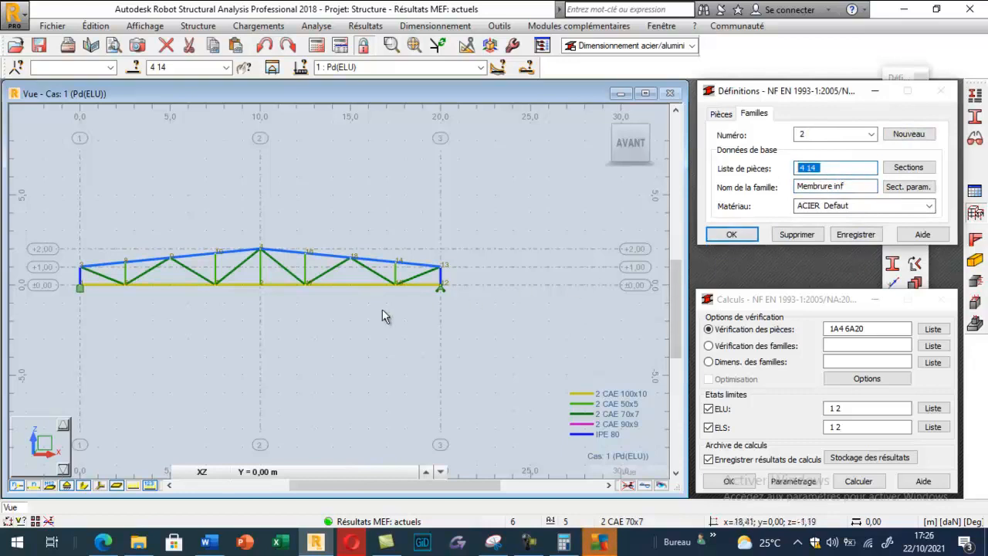
{"action": "left_click", "coordinate": [180, 285]}
{"action": "left_click", "coordinate": [295, 285], "text": "ctrl"}
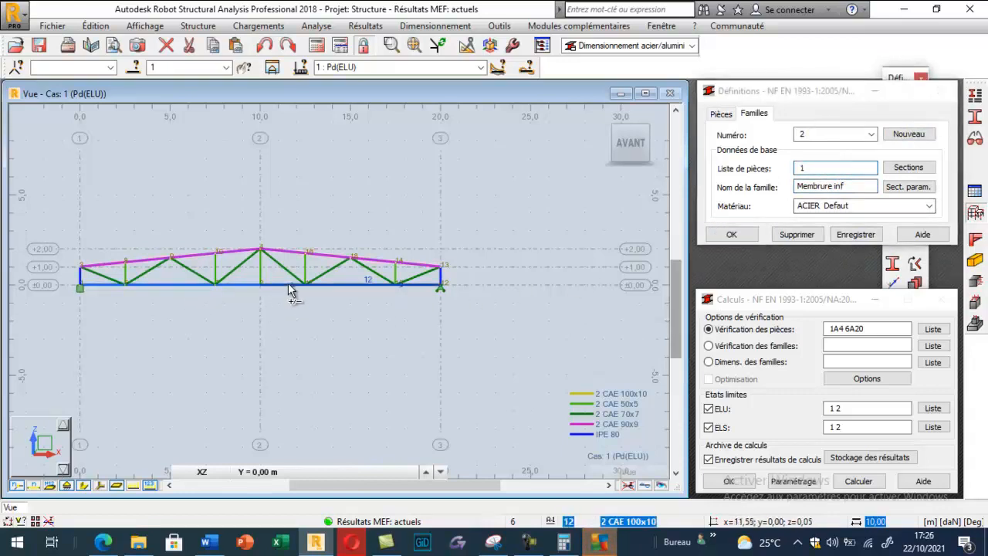
{"action": "left_click", "coordinate": [854, 235]}
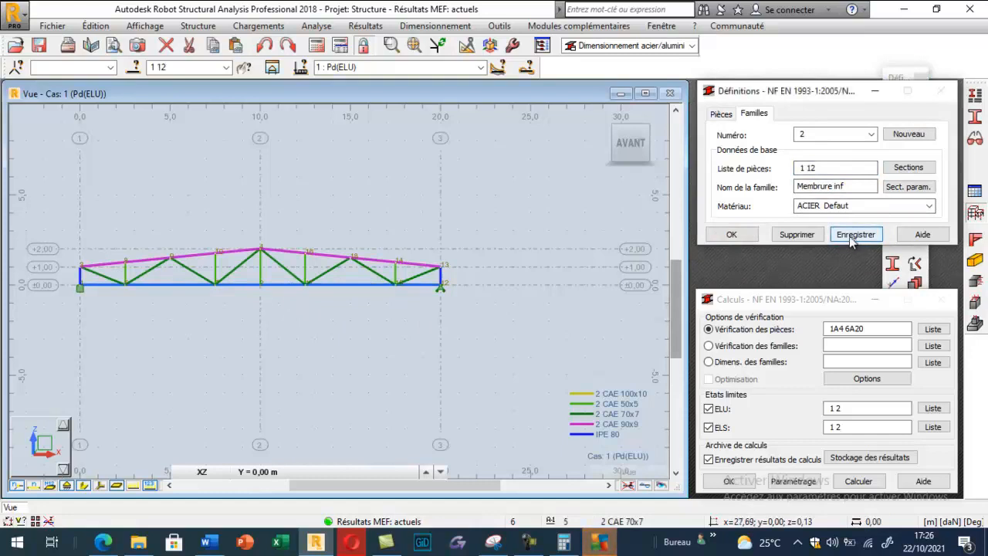
Create family 3 named Montants inter with the five intermediate posts, bars 3, 6, 7, 15 and 16
{"action": "left_click", "coordinate": [900, 136]}
{"action": "left_click_drag", "start_coordinate": [855, 187], "coordinate": [751, 188]}
{"action": "type", "text": "Montants inter"}
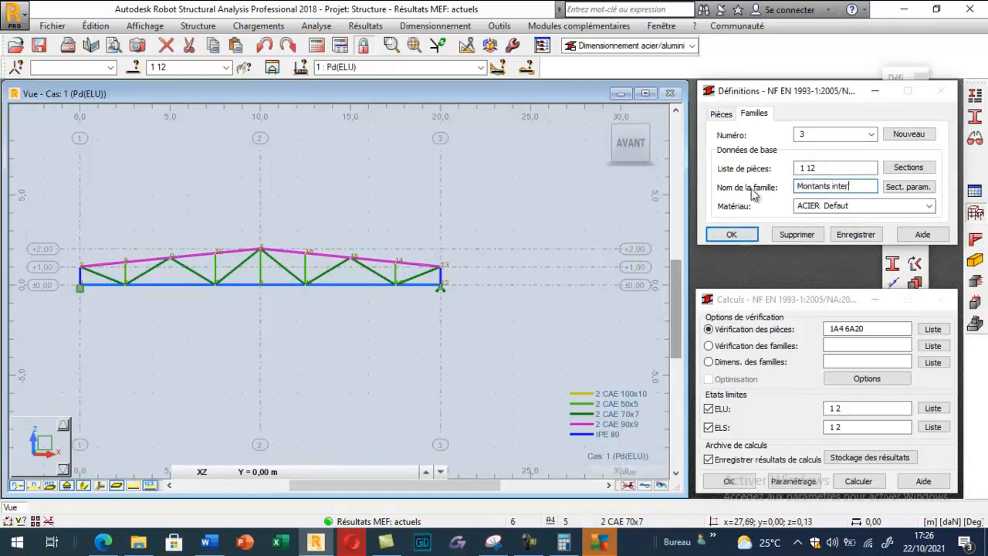
{"action": "left_click_drag", "start_coordinate": [871, 167], "coordinate": [758, 173]}
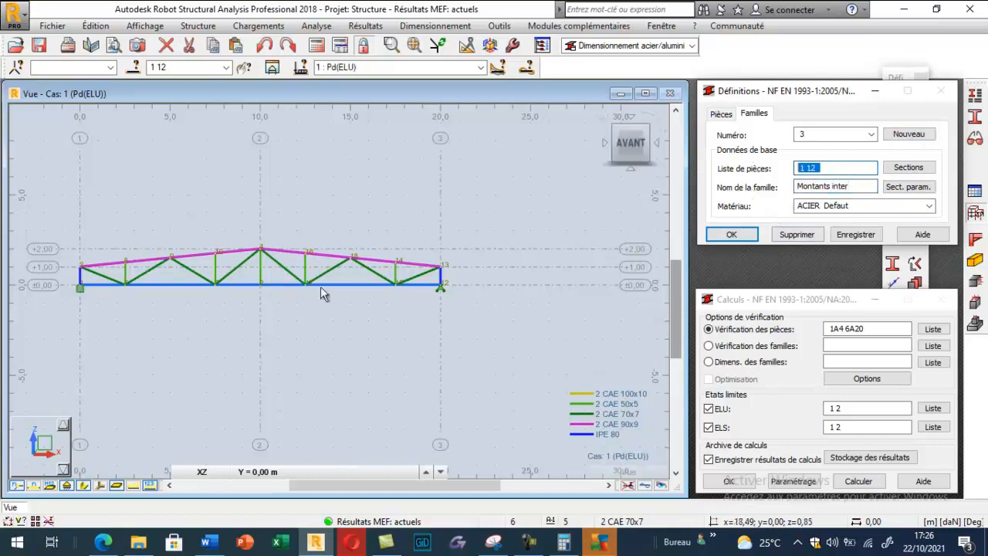
{"action": "left_click", "coordinate": [125, 272]}
{"action": "left_click", "coordinate": [215, 272]}
{"action": "left_click", "coordinate": [260, 274]}
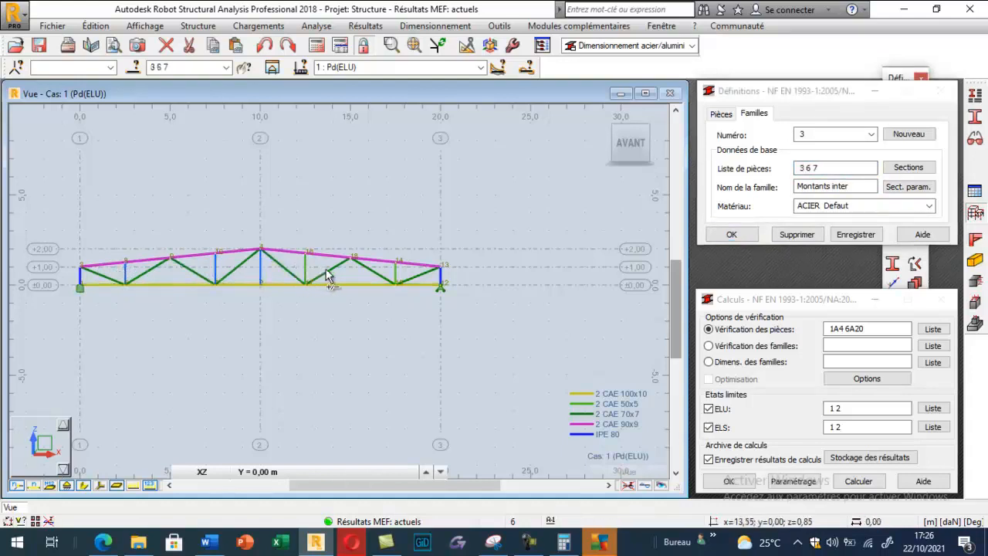
{"action": "left_click", "coordinate": [305, 268]}
{"action": "left_click", "coordinate": [397, 280]}
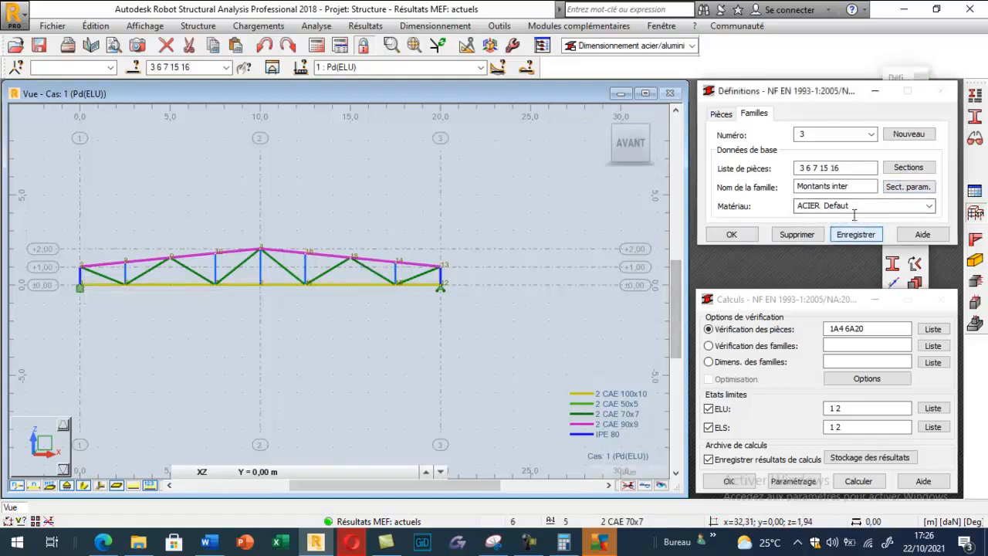
Create family 4 named Montants de rives, assign it the two end posts, bars 2 and 13, and save it
{"action": "double_click", "coordinate": [836, 187]}
{"action": "key", "text": "BackSpace"}
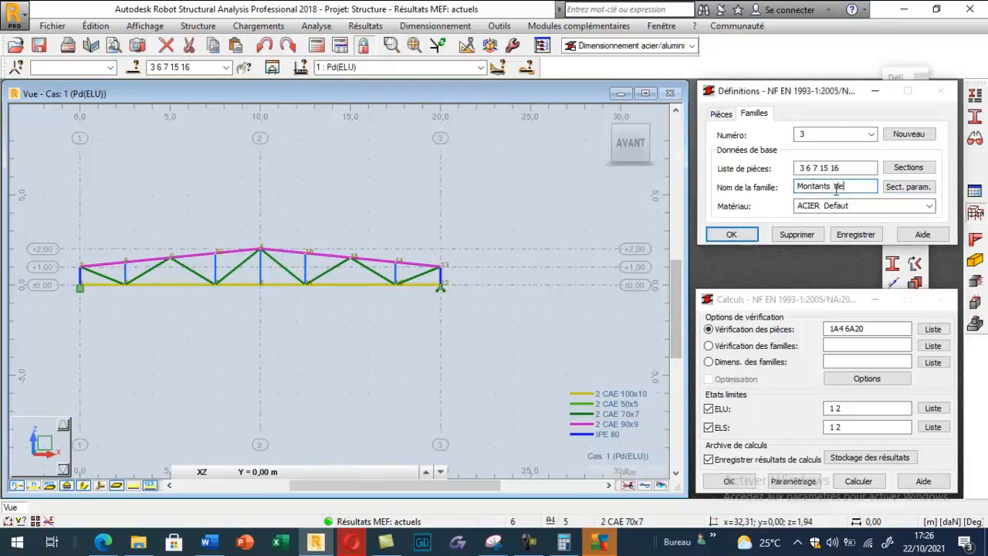
{"action": "left_click", "coordinate": [908, 133]}
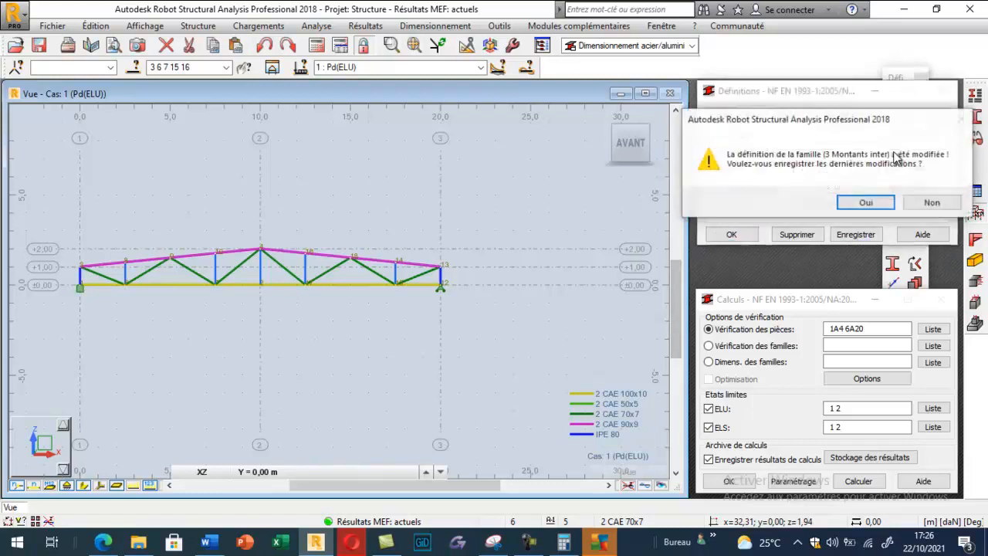
{"action": "left_click", "coordinate": [864, 200]}
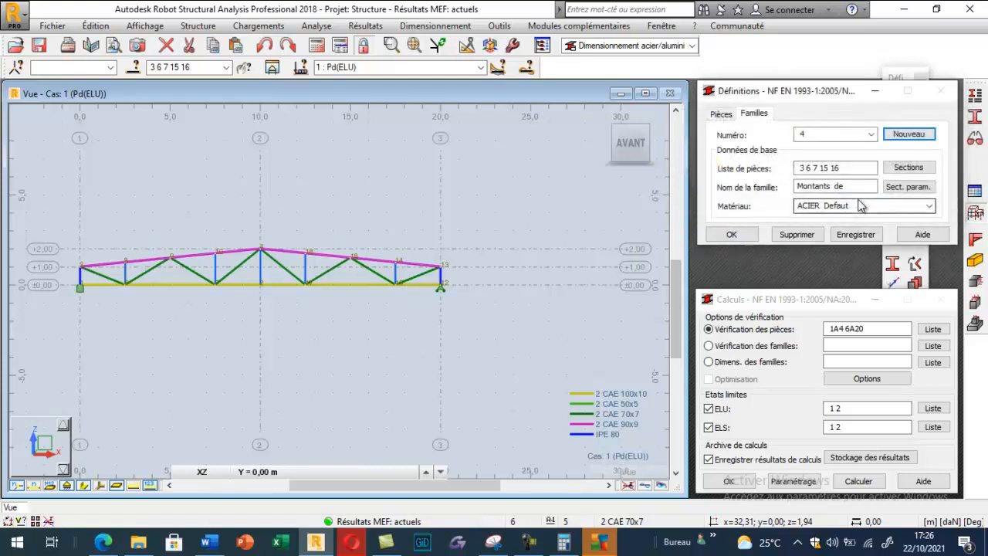
{"action": "left_click", "coordinate": [854, 187]}
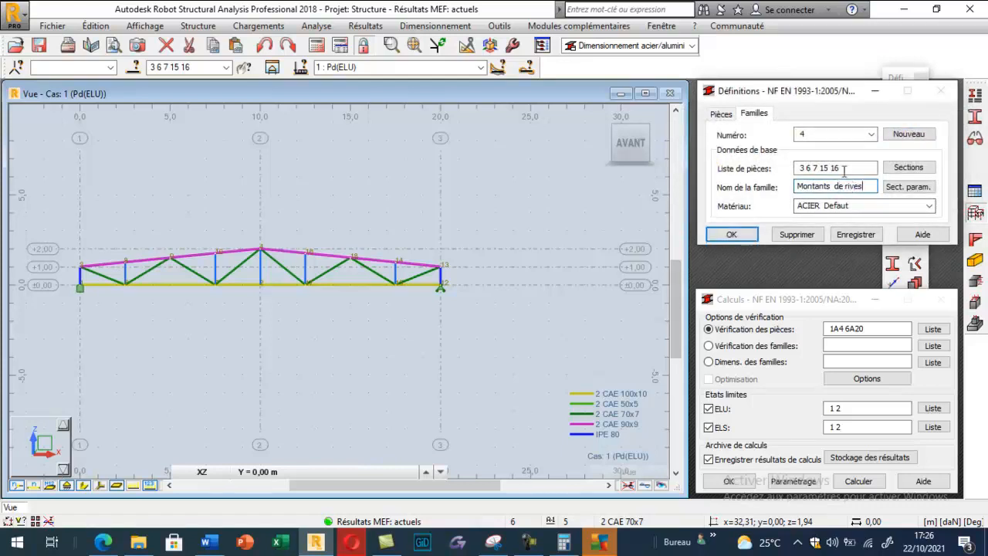
{"action": "key", "text": "shift+Tab"}
{"action": "left_click", "coordinate": [82, 278]}
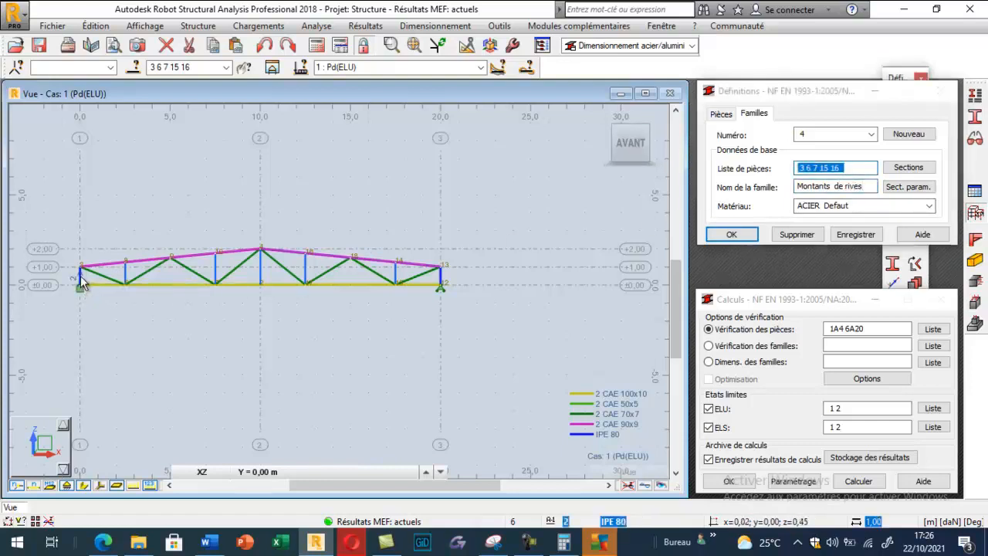
{"action": "left_click", "coordinate": [441, 277]}
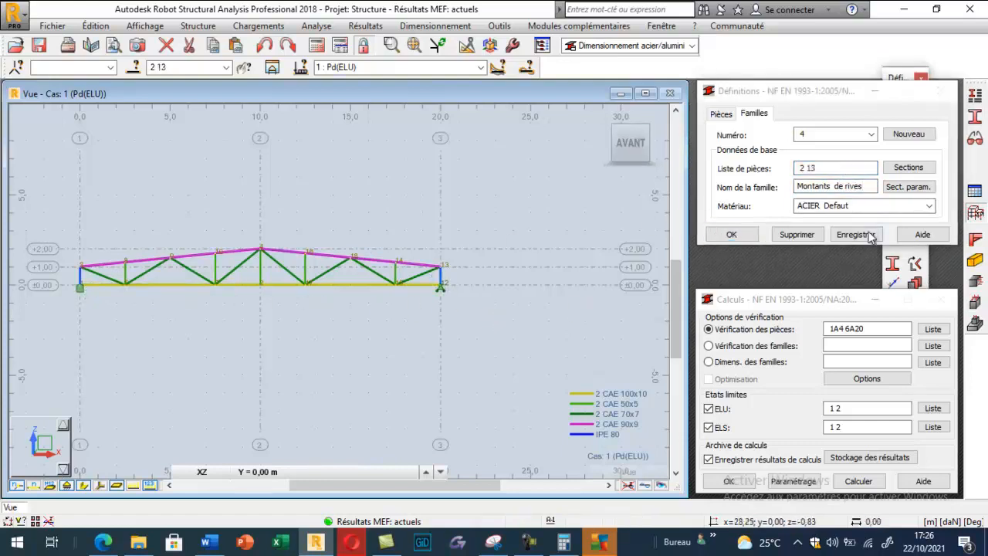
{"action": "left_click", "coordinate": [858, 235]}
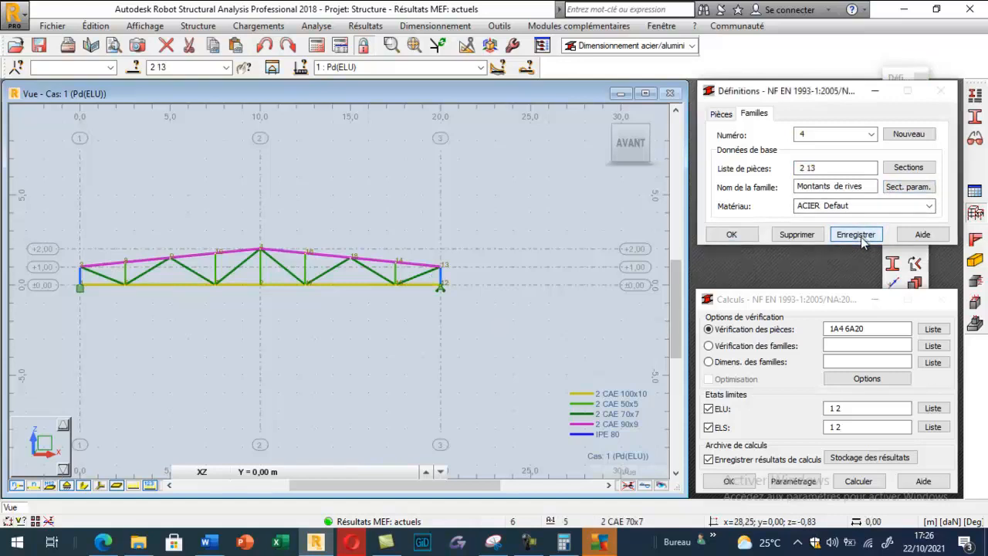
Create family 5 named diagonales, assign it all the truss diagonals, bars 8A11 and 17A20, and save it
{"action": "left_click", "coordinate": [903, 135]}
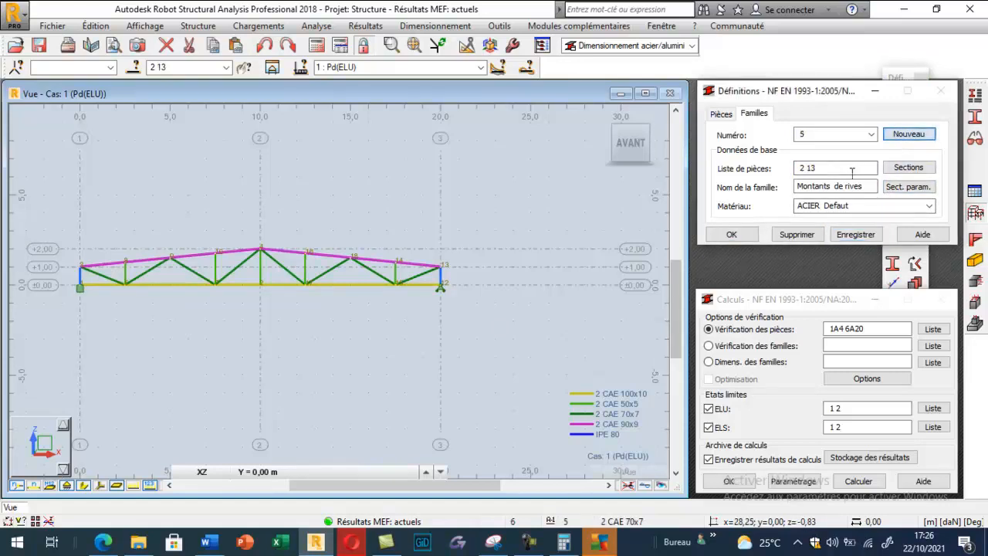
{"action": "type", "text": "diagonales"}
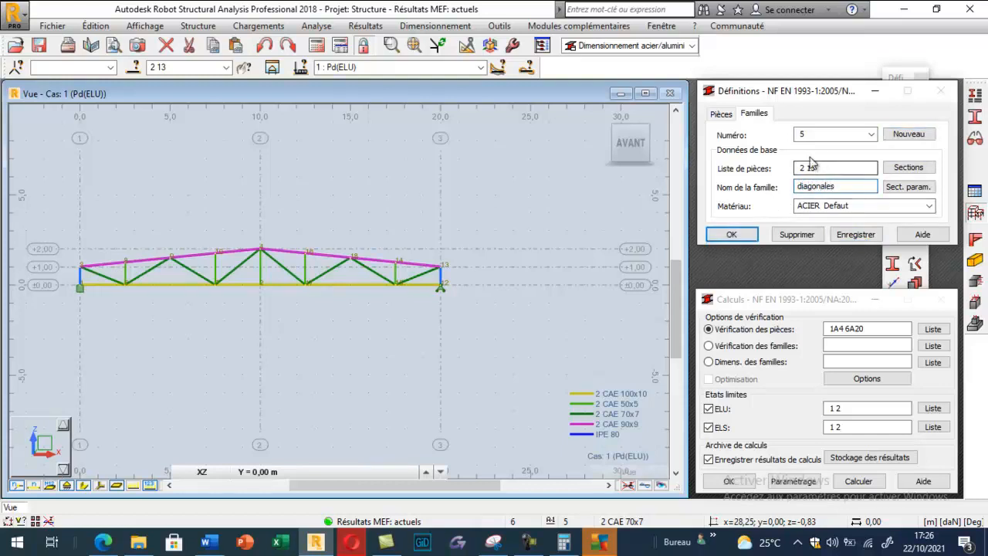
{"action": "left_click_drag", "start_coordinate": [823, 167], "coordinate": [797, 168]}
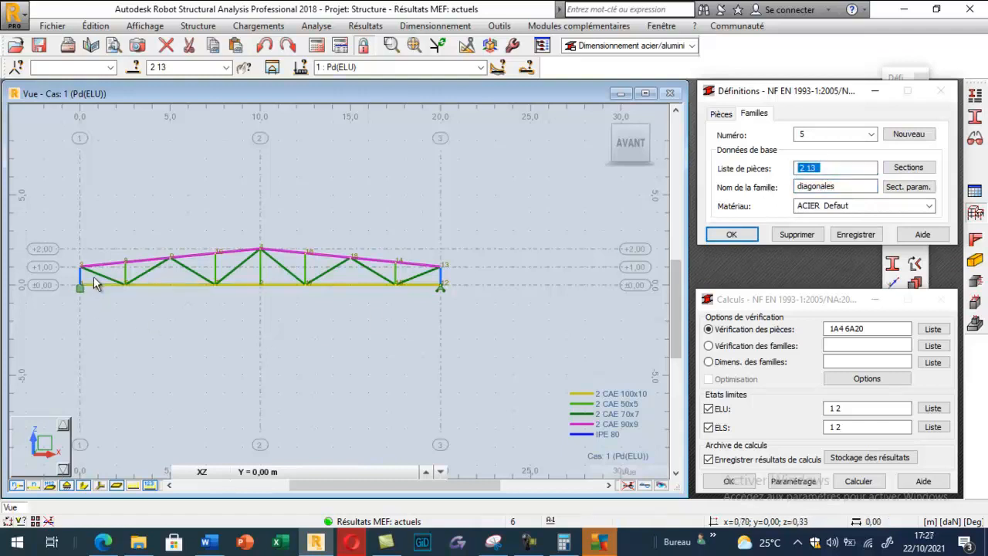
{"action": "left_click", "coordinate": [139, 275]}
{"action": "left_click", "coordinate": [227, 275]}
{"action": "left_click", "coordinate": [283, 268]}
{"action": "left_click", "coordinate": [335, 267]}
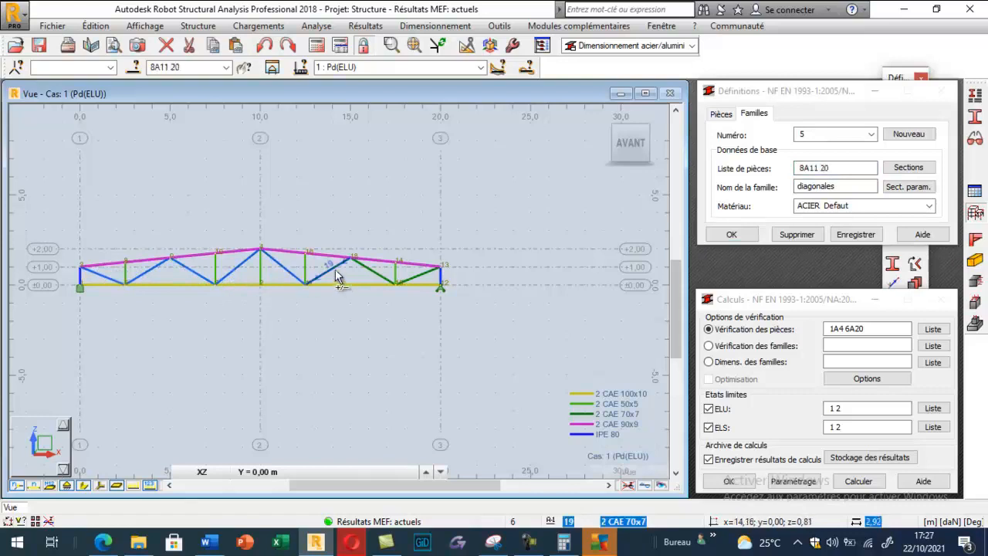
{"action": "left_click", "coordinate": [370, 267]}
{"action": "left_click", "coordinate": [412, 277]}
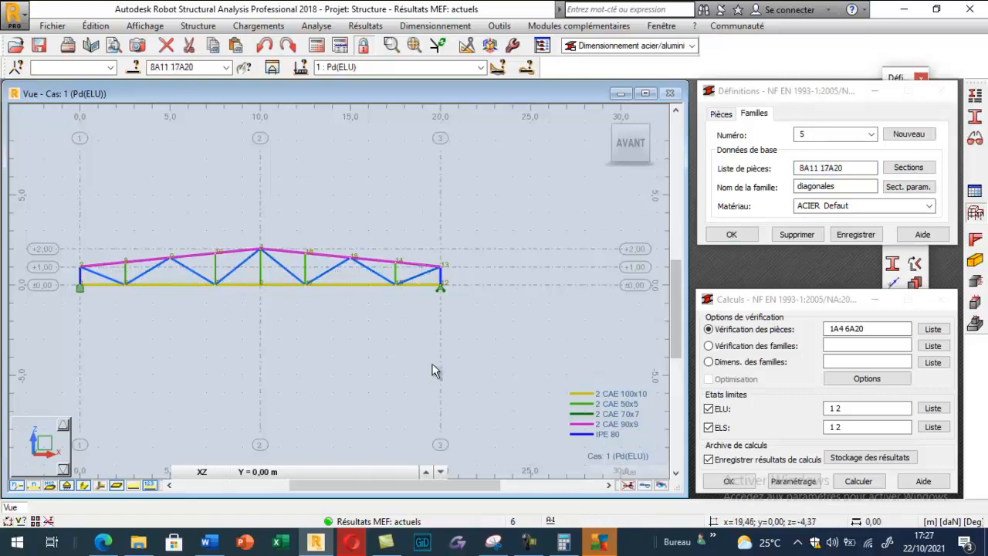
{"action": "left_click", "coordinate": [849, 241]}
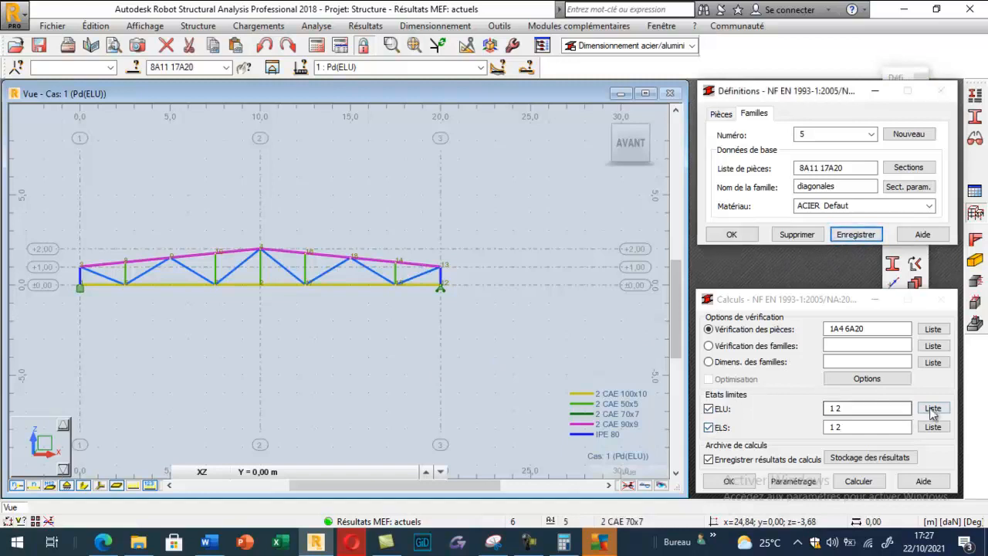
Set the calculation to family design (Dimens. des familles) for the ELU limit state only
{"action": "left_click", "coordinate": [933, 408]}
{"action": "key", "text": "Escape"}
{"action": "left_click", "coordinate": [757, 362]}
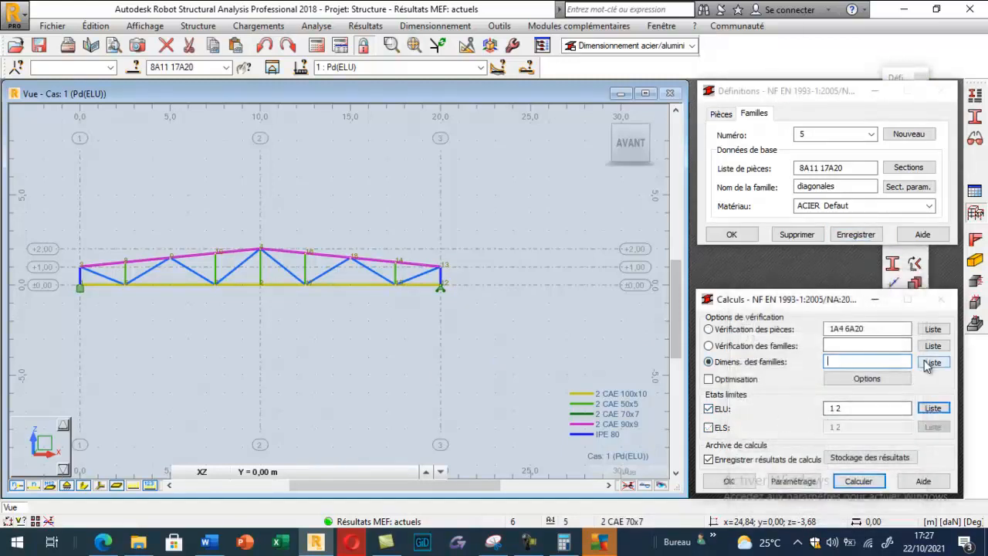
Check the names of the defined families in the selection for family design
{"action": "left_click", "coordinate": [933, 362]}
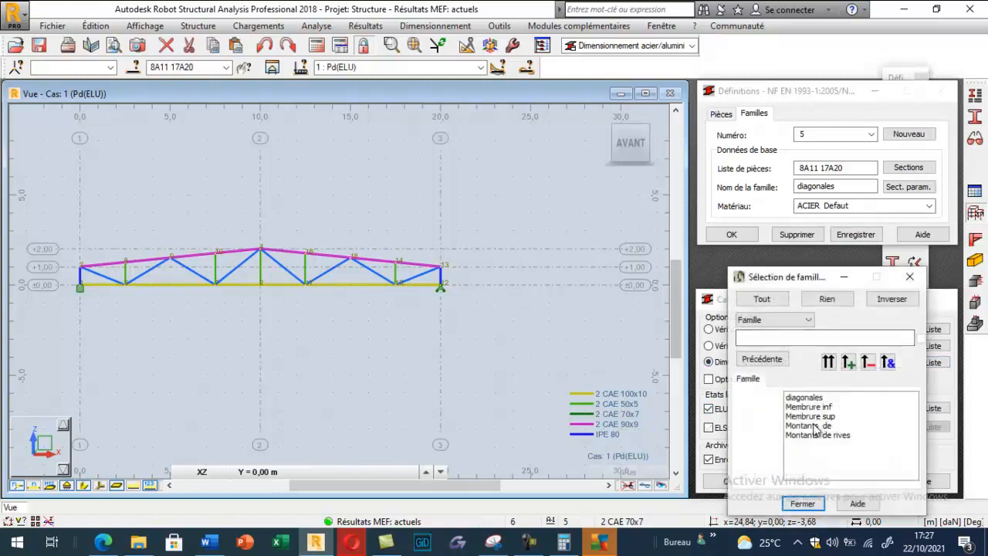
{"action": "left_click", "coordinate": [807, 398]}
{"action": "left_click", "coordinate": [807, 407]}
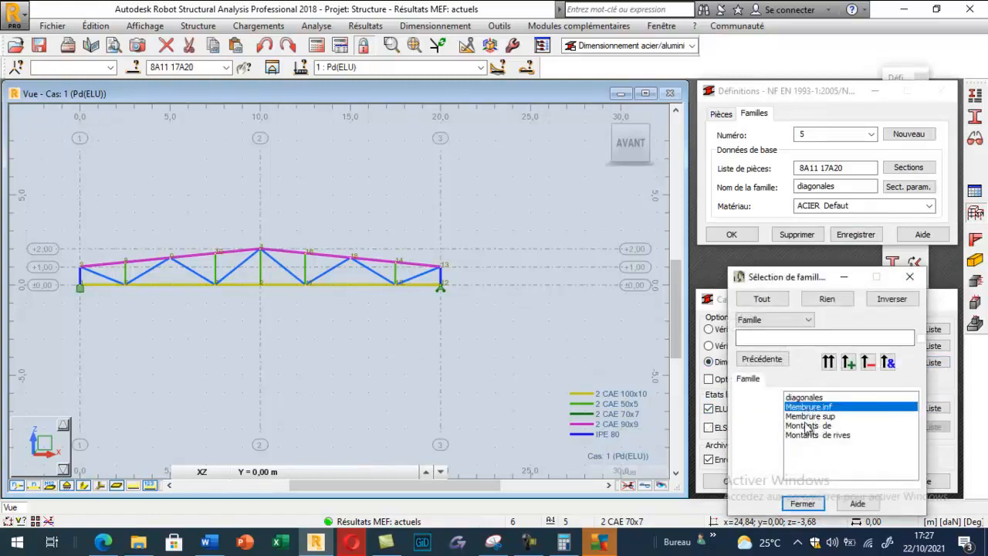
{"action": "left_click", "coordinate": [808, 417]}
{"action": "left_click", "coordinate": [807, 426]}
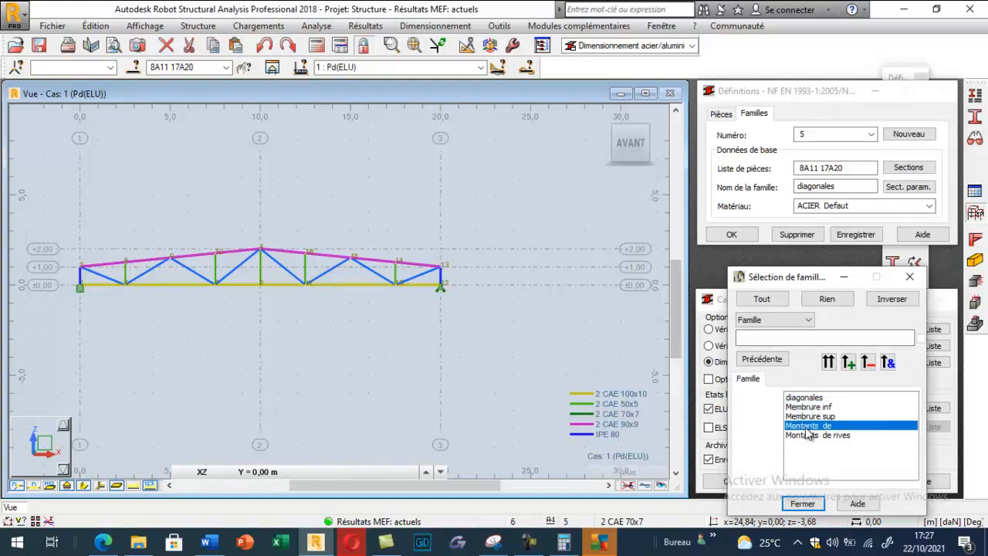
{"action": "left_click", "coordinate": [910, 276]}
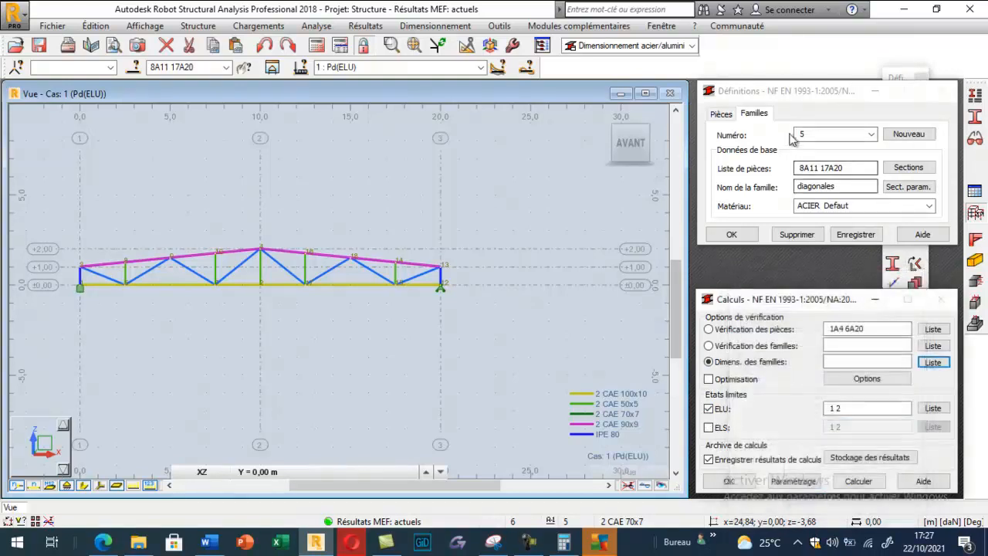
Rename family 3 as Montants inter and save it
{"action": "left_click", "coordinate": [816, 135]}
{"action": "left_click", "coordinate": [871, 134]}
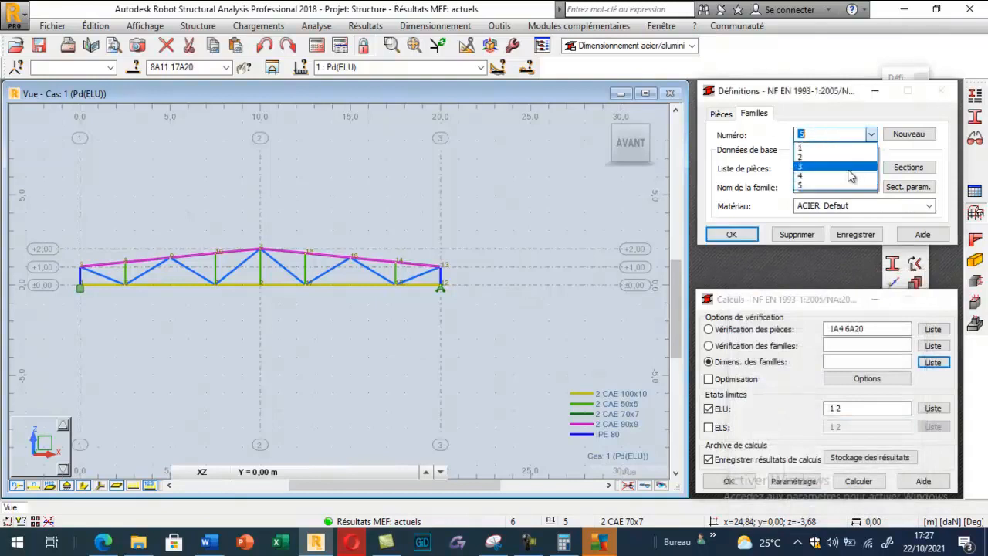
{"action": "left_click", "coordinate": [843, 167]}
{"action": "left_click", "coordinate": [848, 188]}
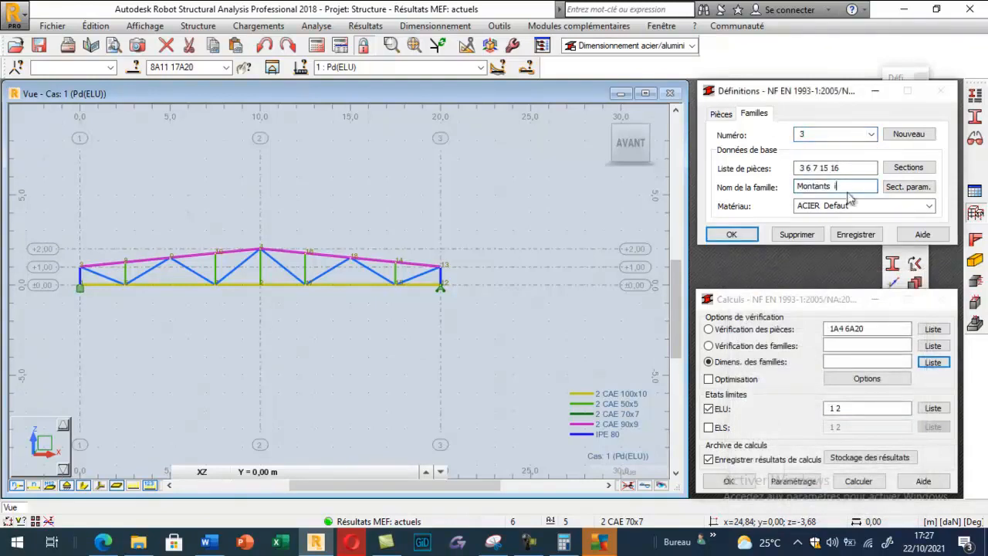
{"action": "left_click", "coordinate": [873, 235]}
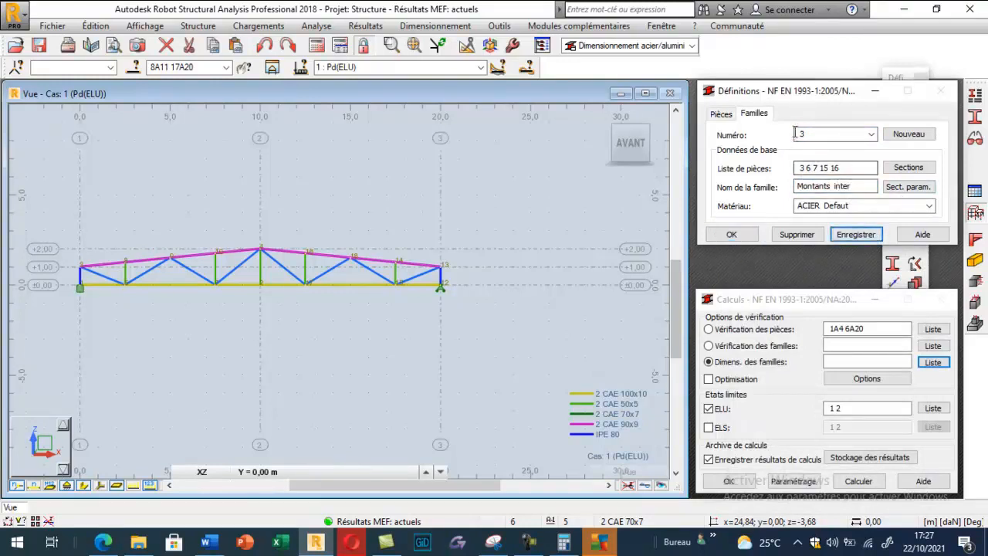
Review the bar lists and names saved for families 3, 4 and 5
{"action": "left_click", "coordinate": [871, 134]}
{"action": "left_click", "coordinate": [843, 179]}
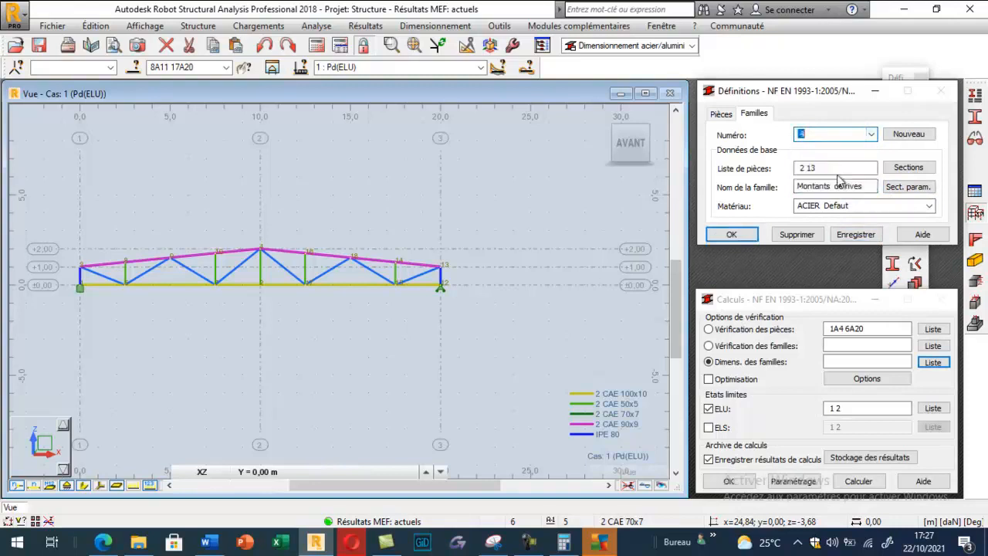
{"action": "left_click", "coordinate": [871, 134]}
{"action": "left_click", "coordinate": [834, 186]}
{"action": "left_click", "coordinate": [871, 134]}
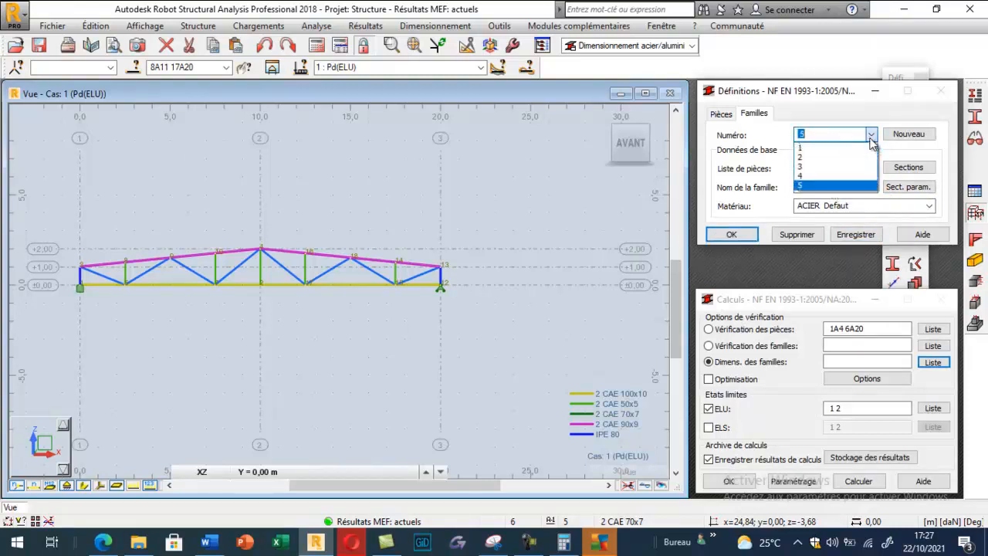
{"action": "left_click", "coordinate": [836, 168]}
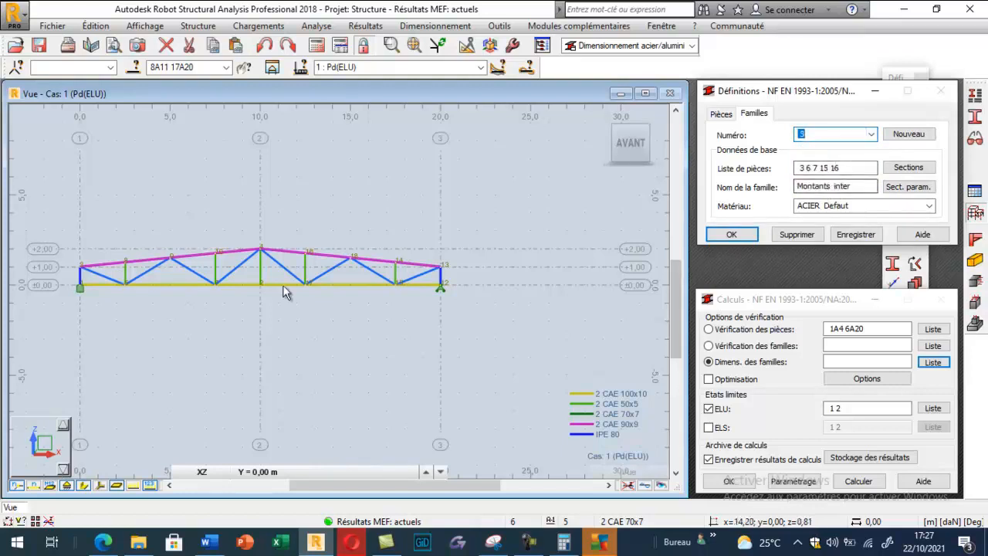
Clear the bar selection and display the bar numbers on the truss
{"action": "left_click", "coordinate": [129, 308]}
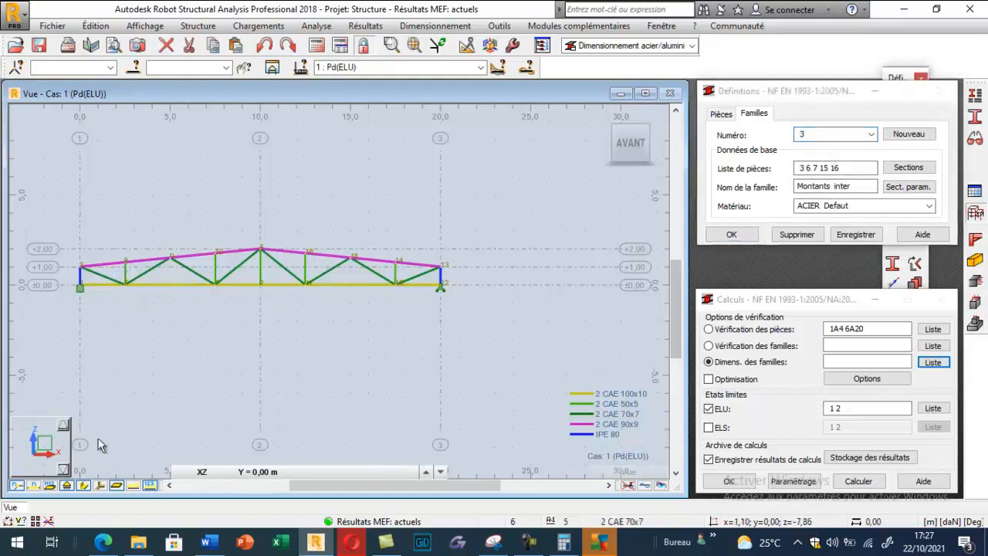
{"action": "left_click", "coordinate": [33, 485]}
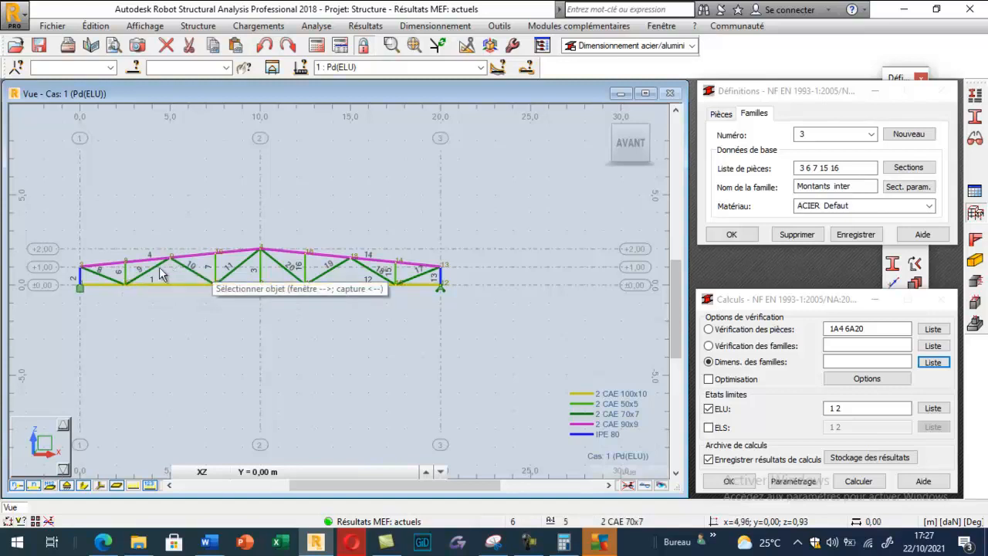
{"action": "scroll", "coordinate": [133, 271], "scroll_direction": "up", "scroll_amount": 2}
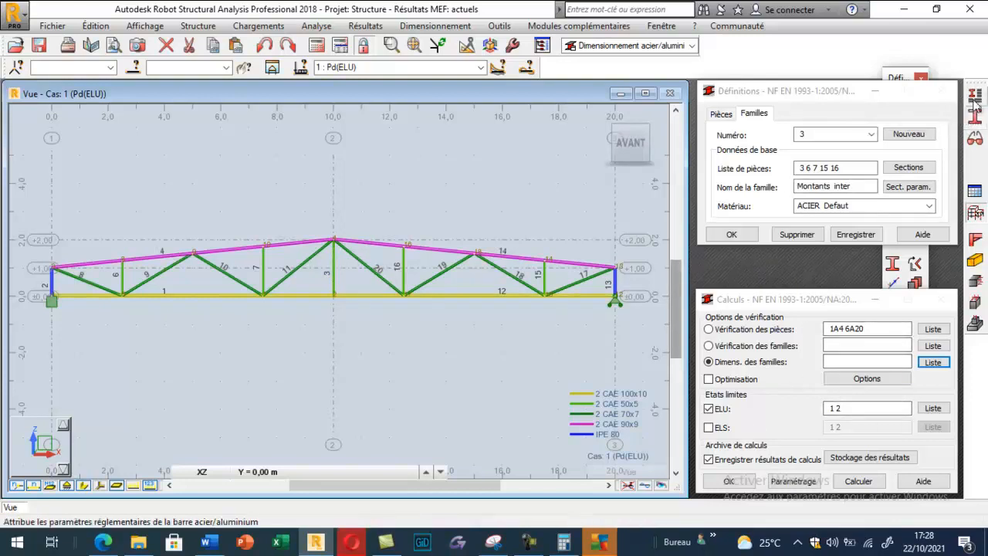
Start a new bar type definition for the steel design parameters and name it Membrure supérieure
{"action": "left_click_drag", "start_coordinate": [811, 92], "coordinate": [737, 132]}
{"action": "left_click", "coordinate": [709, 151]}
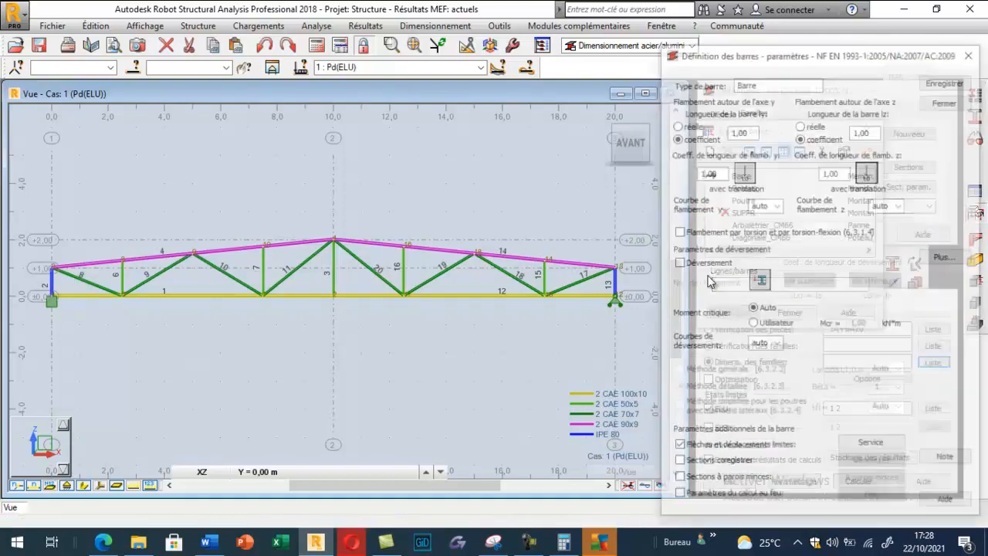
{"action": "left_click", "coordinate": [761, 83]}
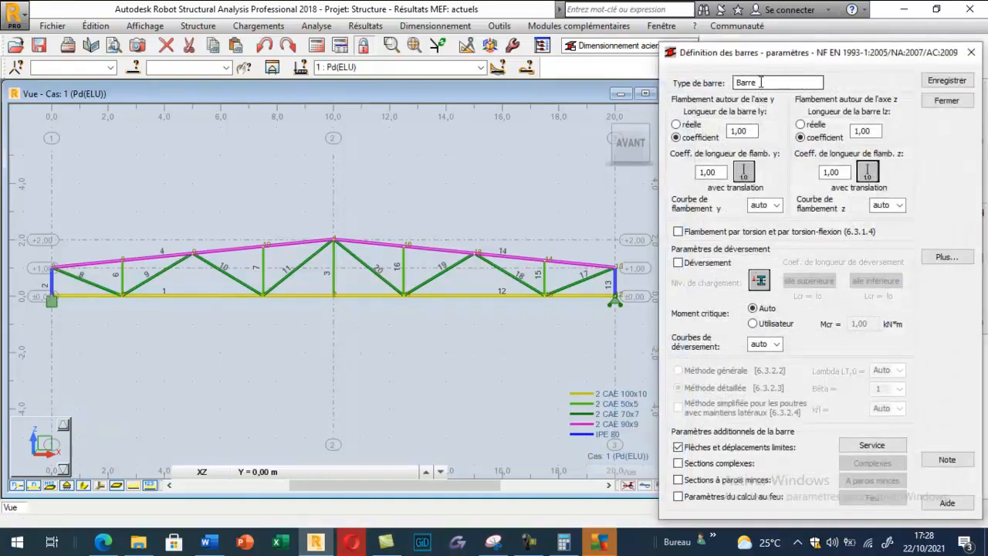
{"action": "left_click_drag", "start_coordinate": [761, 83], "coordinate": [701, 88]}
{"action": "type", "text": "Membrure supérieure"}
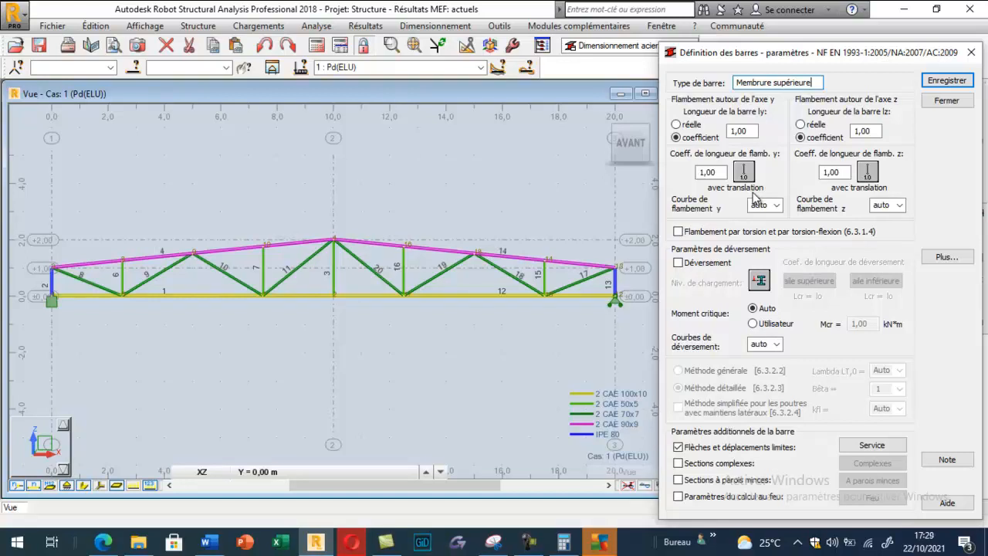
Switch to the Chapitre VI PDF in Edge and consult the in-plane buckling lengths of the truss members
{"action": "left_click", "coordinate": [529, 542]}
{"action": "left_click", "coordinate": [861, 474]}
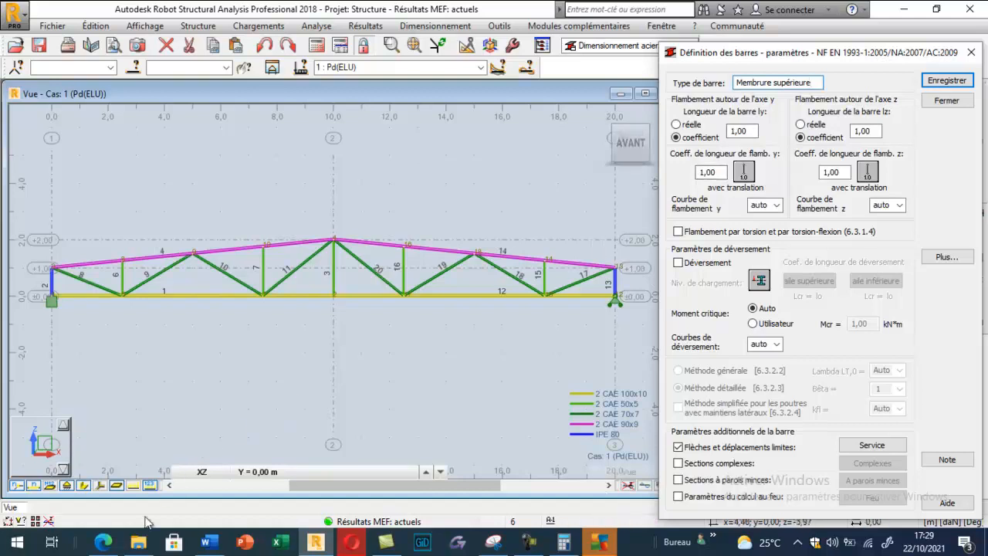
{"action": "left_click", "coordinate": [102, 542]}
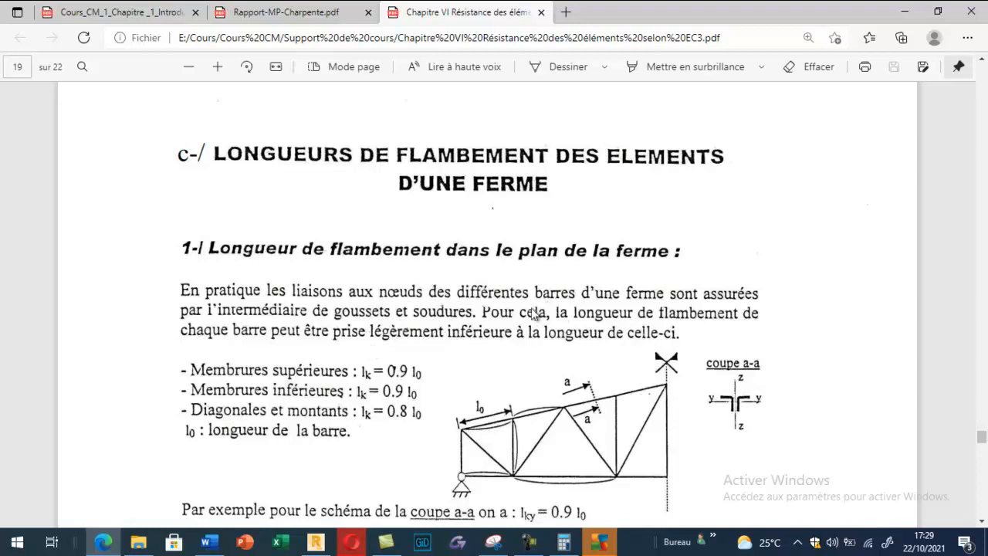
{"action": "scroll", "coordinate": [532, 313], "scroll_direction": "down", "scroll_amount": 1}
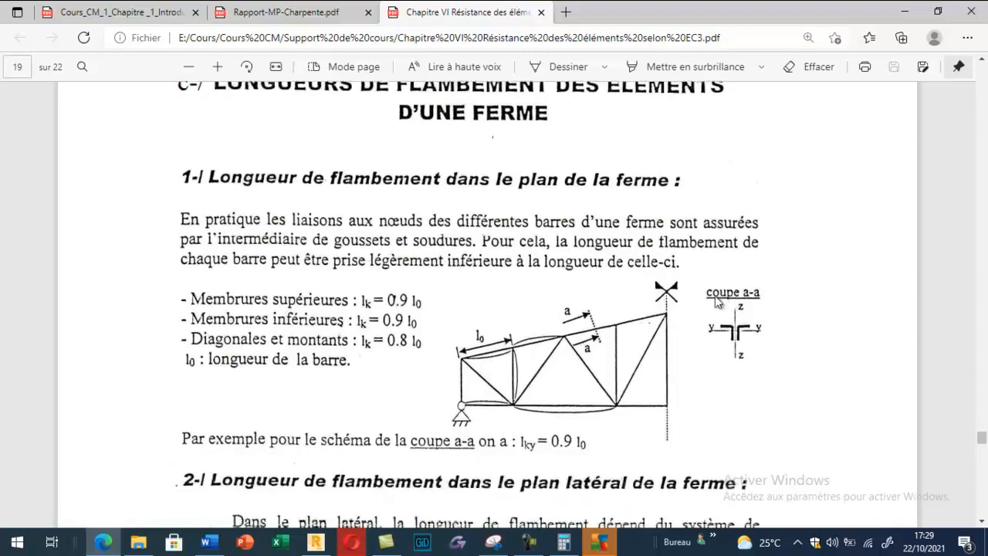
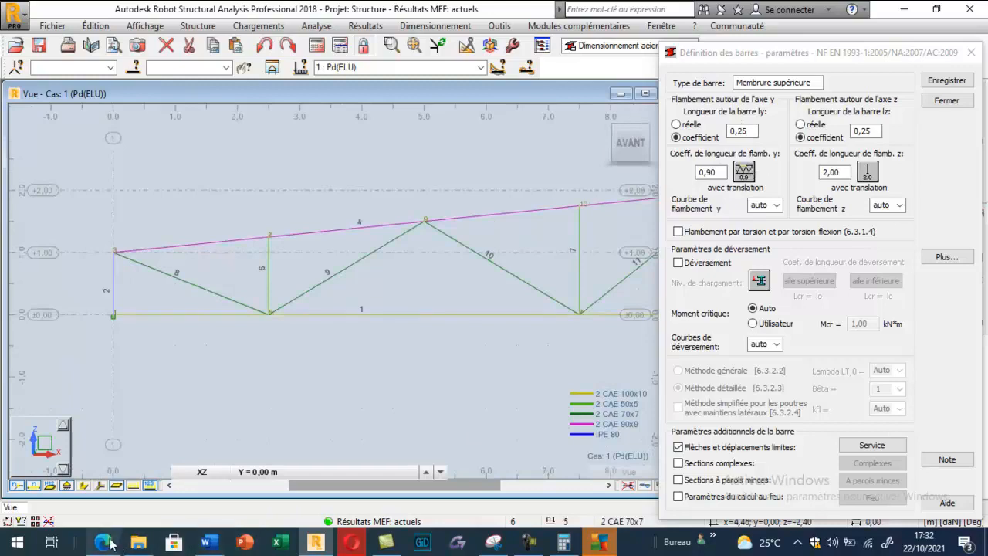
{"action": "scroll", "coordinate": [352, 317], "scroll_direction": "up", "scroll_amount": 10}
{"action": "scroll", "coordinate": [349, 318], "scroll_direction": "up", "scroll_amount": 1}
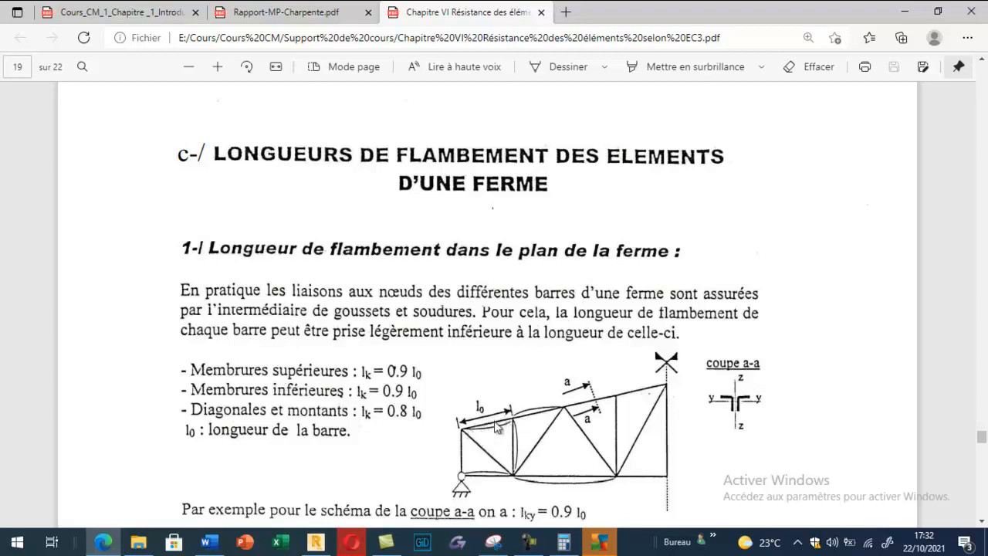
Compare the upper chord's panels in Robot with the lateral buckling length cases (a) and (b) in the Chapitre VI PDF
{"action": "left_click", "coordinate": [316, 541]}
{"action": "left_click", "coordinate": [216, 249]}
{"action": "scroll", "coordinate": [208, 247], "scroll_direction": "down", "scroll_amount": 2}
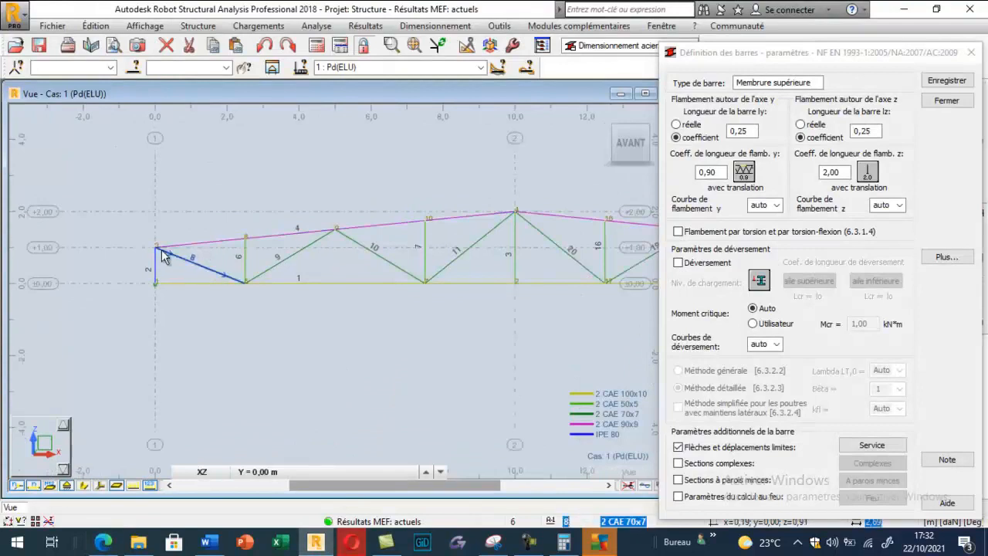
{"action": "left_click", "coordinate": [506, 222]}
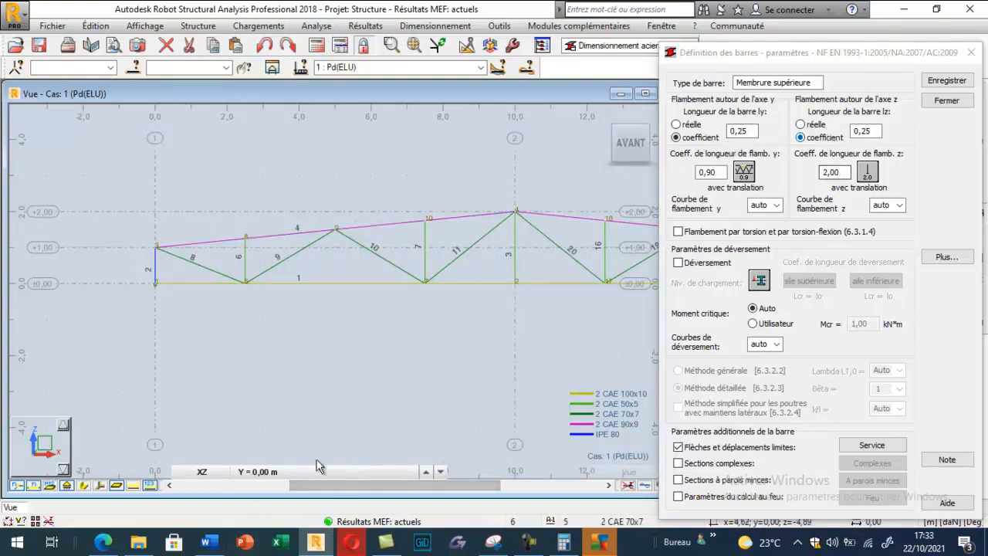
{"action": "left_click", "coordinate": [102, 542]}
{"action": "scroll", "coordinate": [315, 316], "scroll_direction": "down", "scroll_amount": 10}
{"action": "scroll", "coordinate": [533, 284], "scroll_direction": "up", "scroll_amount": 3}
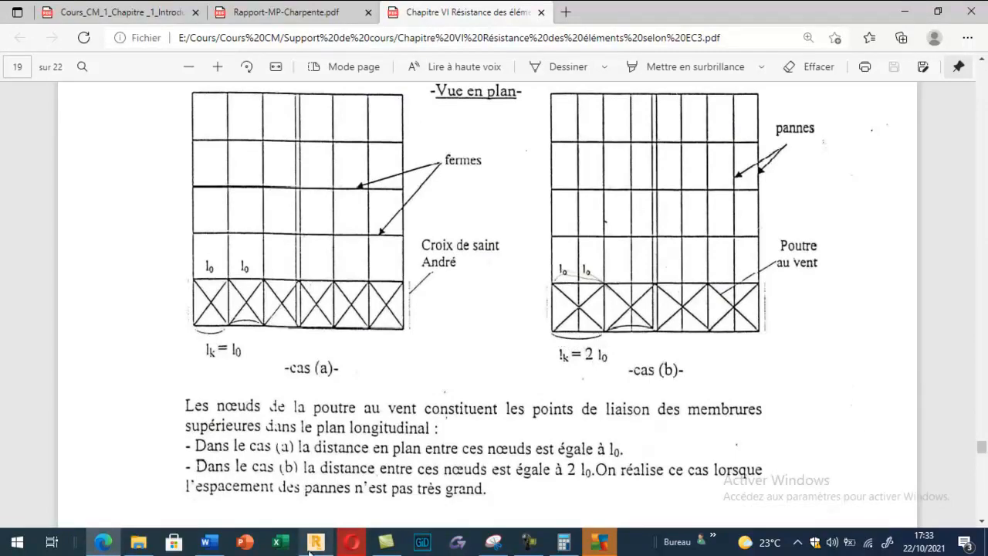
{"action": "left_click", "coordinate": [332, 544]}
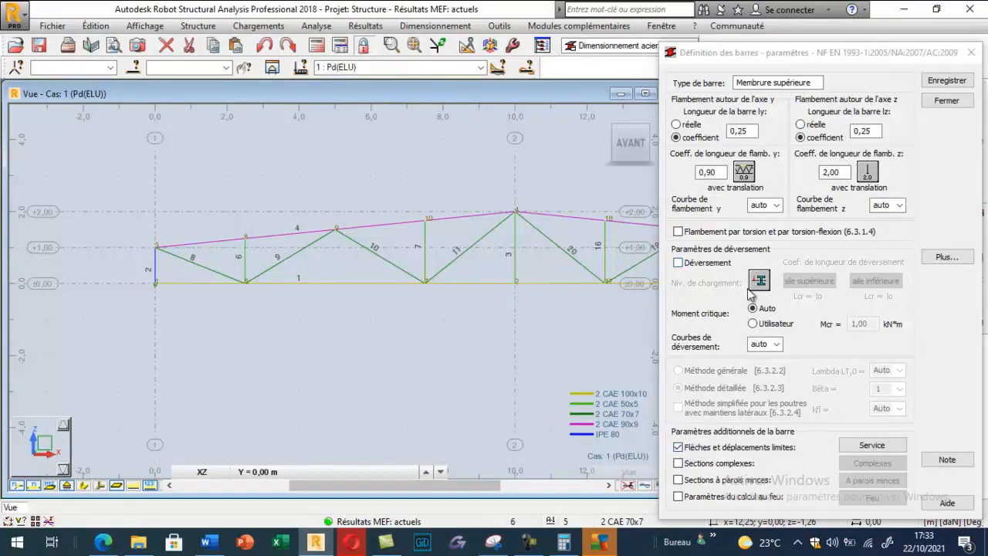
Disable the deflection and displacement limits for Membrure supérieure, set its My and Mz load types to uniform or variable moment, and save it
{"action": "left_click", "coordinate": [679, 448]}
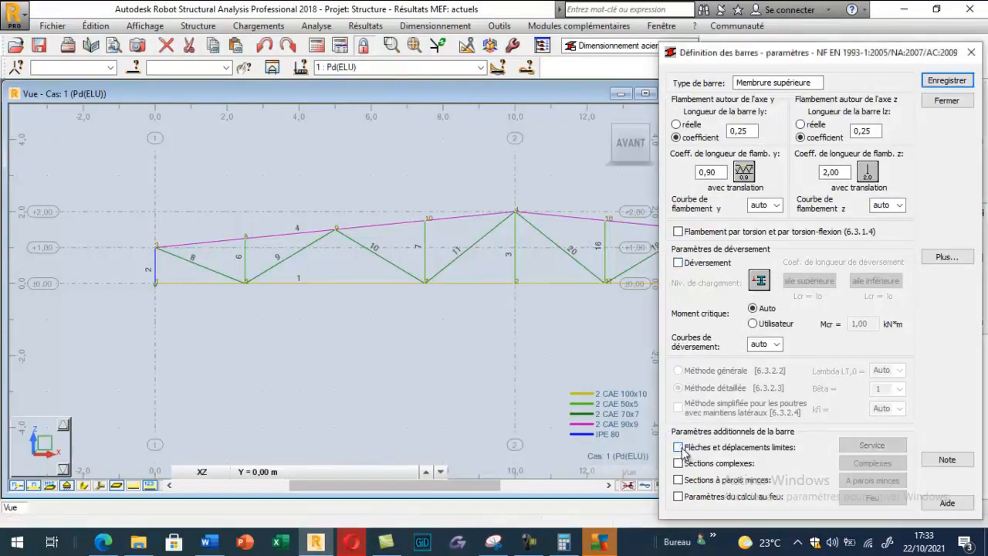
{"action": "left_click", "coordinate": [947, 257]}
{"action": "left_click", "coordinate": [800, 158]}
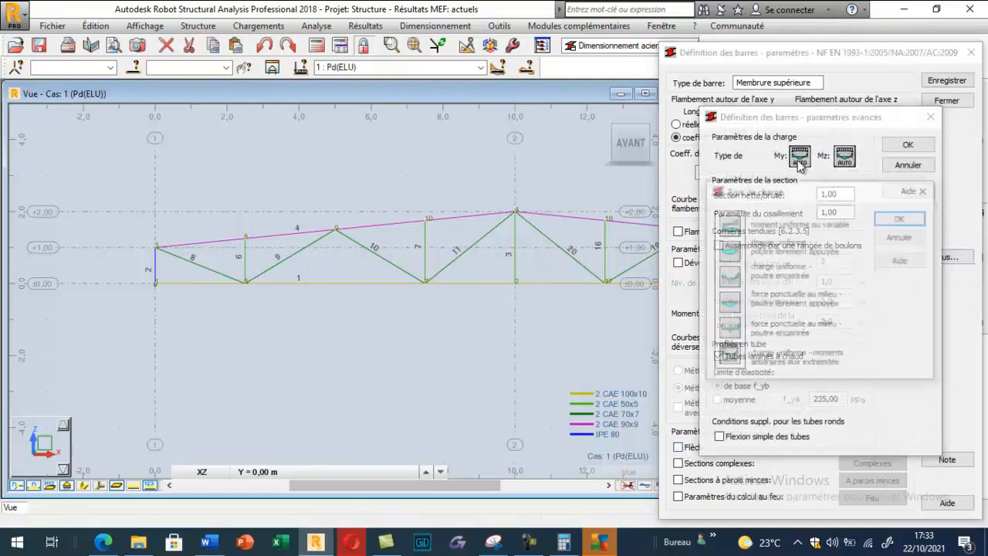
{"action": "left_click", "coordinate": [789, 225]}
{"action": "left_click", "coordinate": [901, 217]}
{"action": "left_click", "coordinate": [845, 158]}
{"action": "left_click", "coordinate": [845, 224]}
{"action": "left_click", "coordinate": [901, 218]}
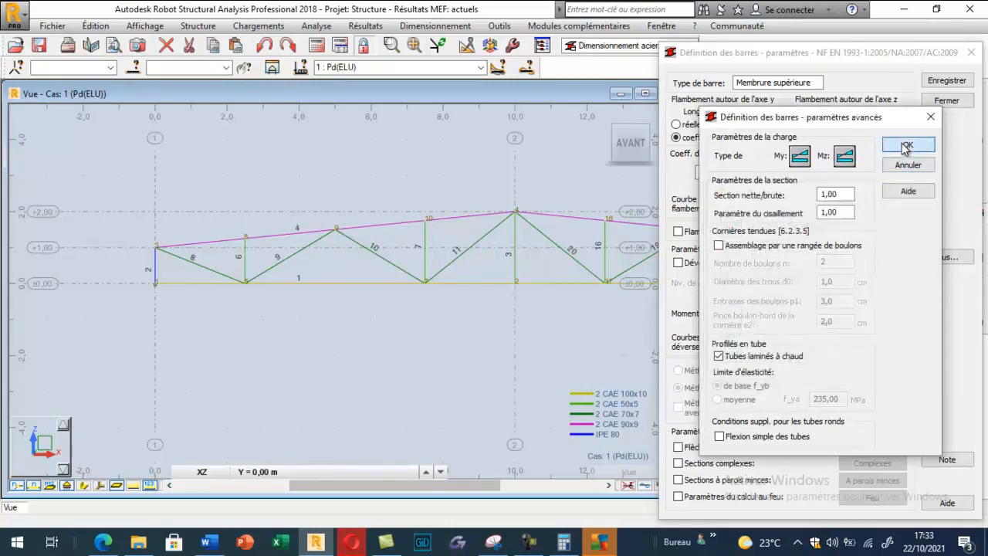
{"action": "left_click", "coordinate": [907, 147]}
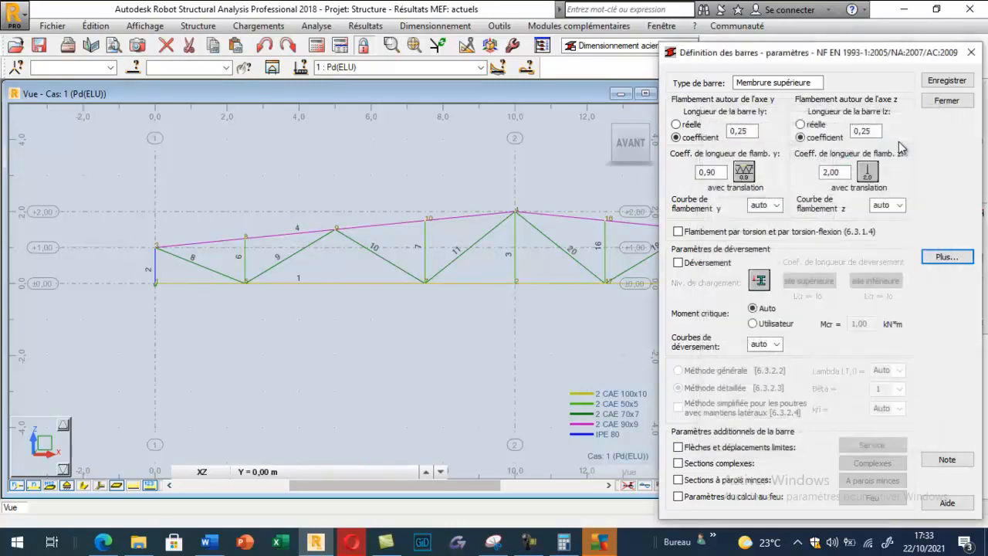
{"action": "left_click", "coordinate": [942, 88]}
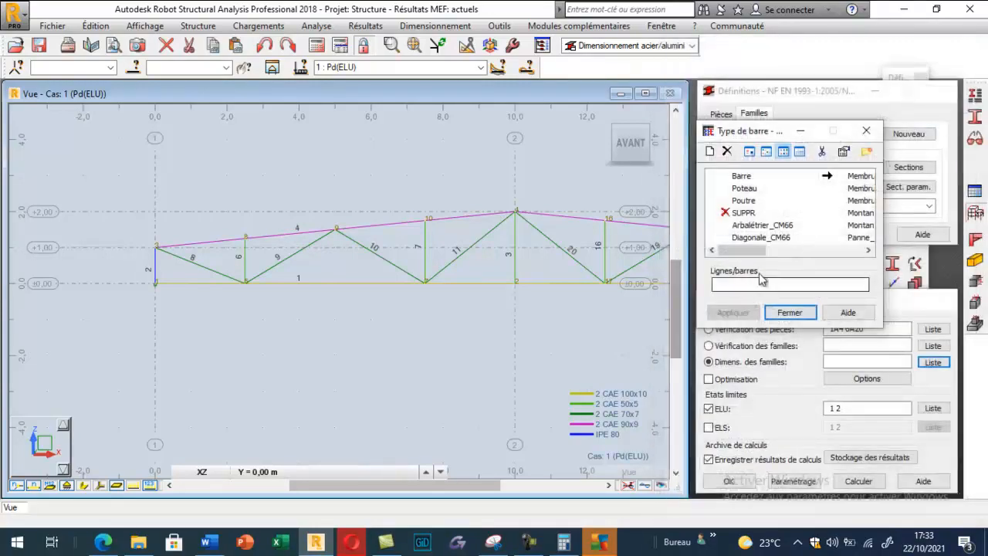
Apply the Membrure supérieure bar type to the upper chord bars 4 and 14
{"action": "left_click_drag", "start_coordinate": [746, 250], "coordinate": [805, 249]}
{"action": "left_click", "coordinate": [732, 284]}
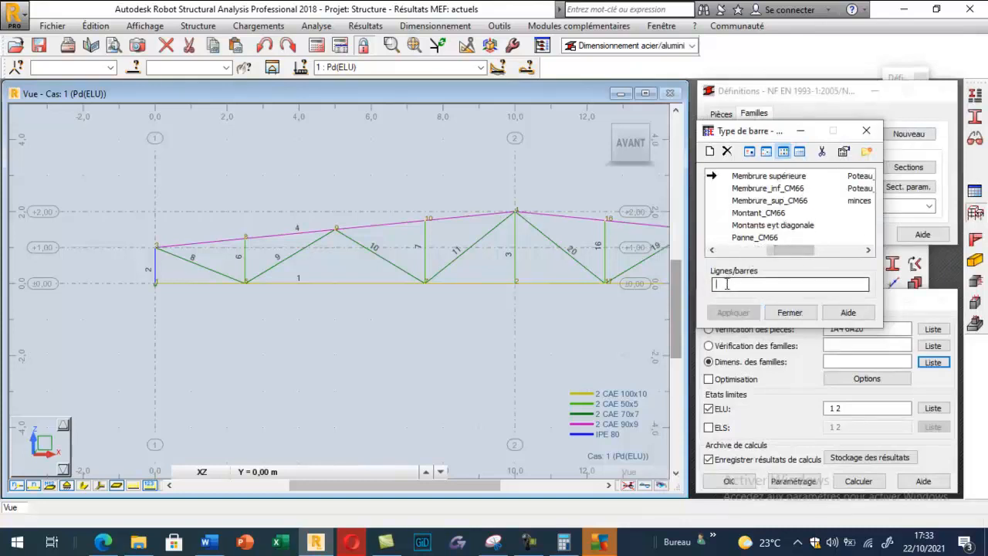
{"action": "left_click", "coordinate": [267, 236]}
{"action": "left_click", "coordinate": [539, 228], "text": "ctrl"}
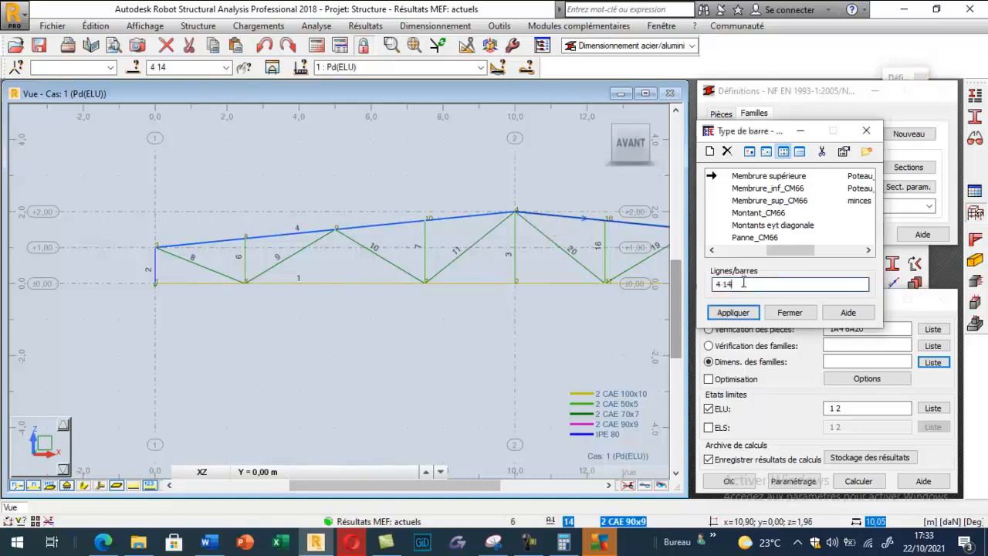
{"action": "left_click", "coordinate": [734, 312]}
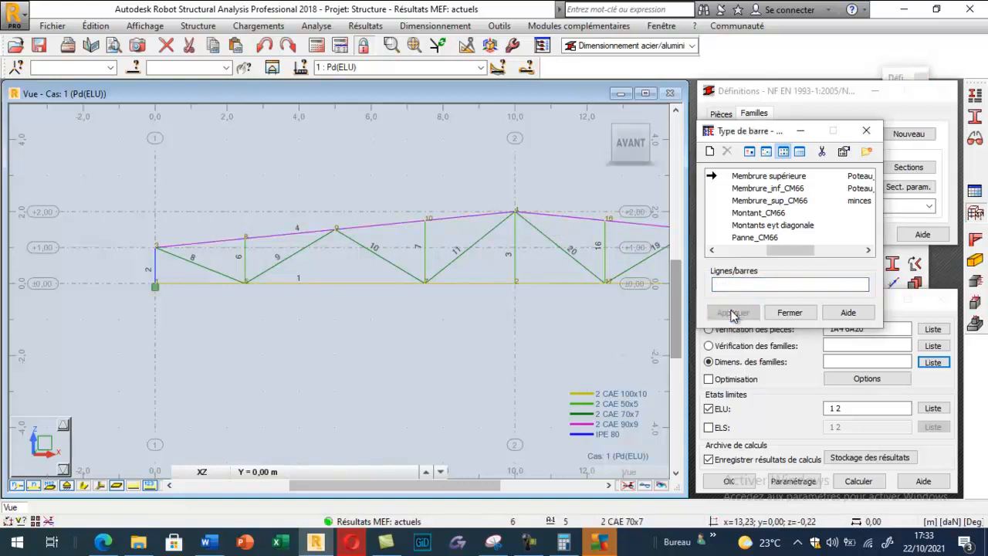
Reopen the Membrure supérieure bar type and consult the lower chord's in-plane buckling length in the Chapitre VI PDF in Edge
{"action": "double_click", "coordinate": [755, 182]}
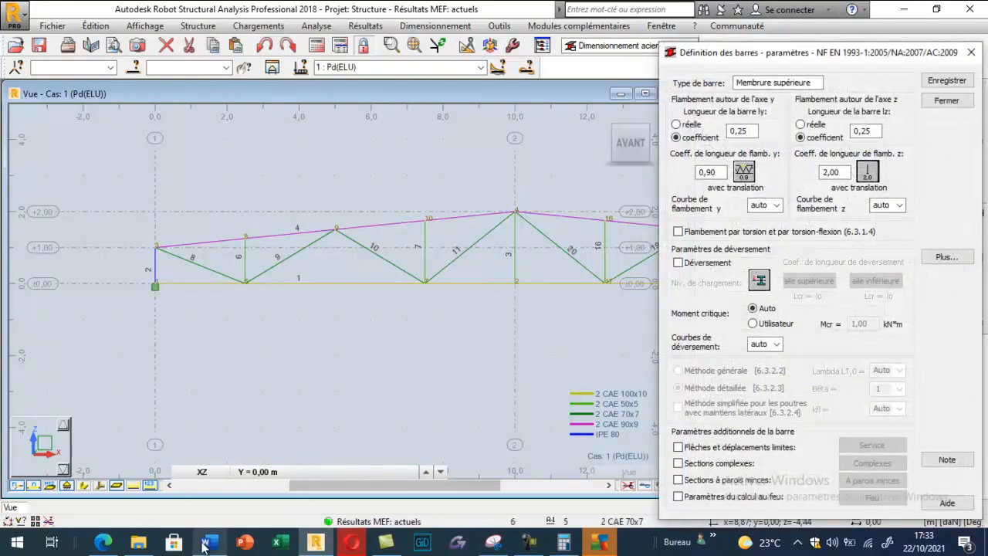
{"action": "left_click", "coordinate": [102, 543]}
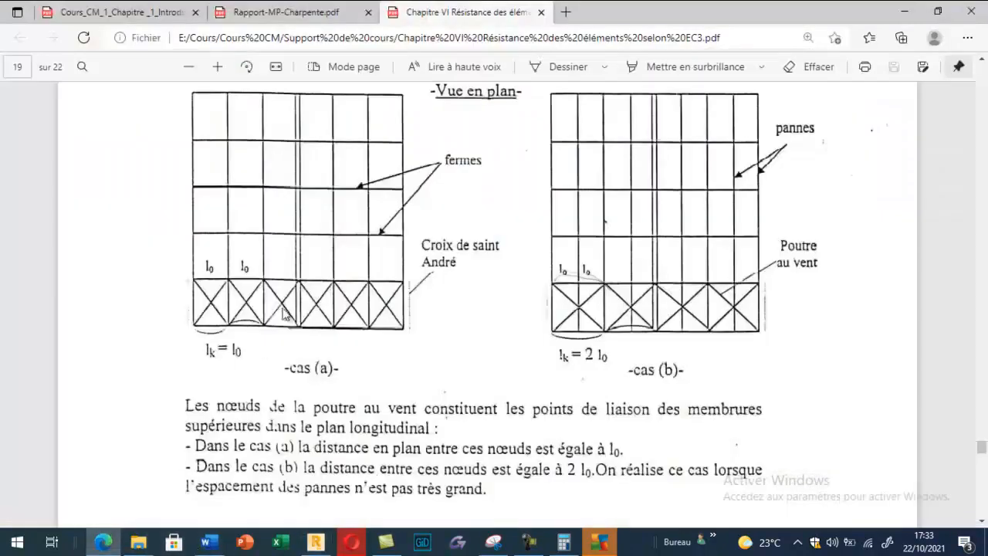
{"action": "scroll", "coordinate": [260, 348], "scroll_direction": "up", "scroll_amount": 10}
{"action": "scroll", "coordinate": [246, 326], "scroll_direction": "down", "scroll_amount": 2}
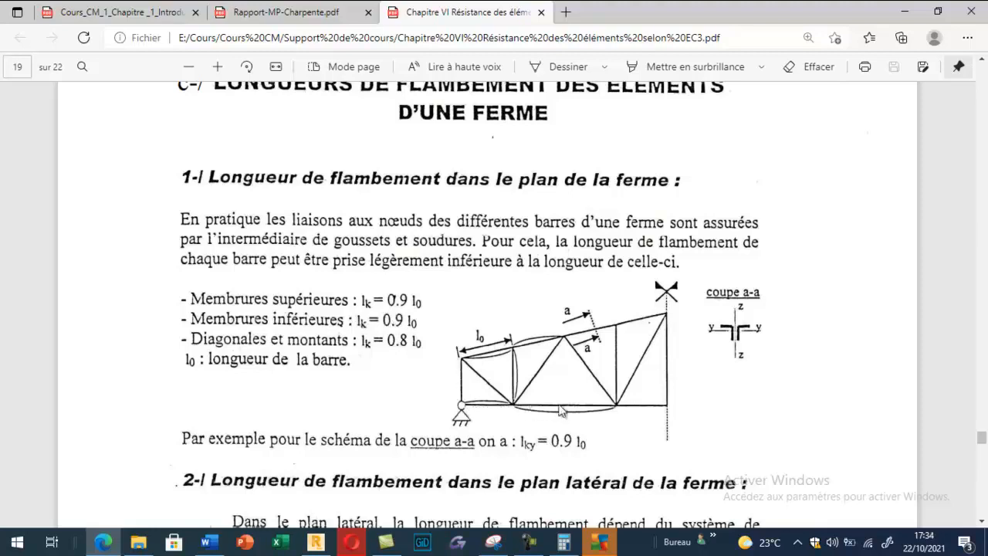
{"action": "left_click", "coordinate": [315, 542]}
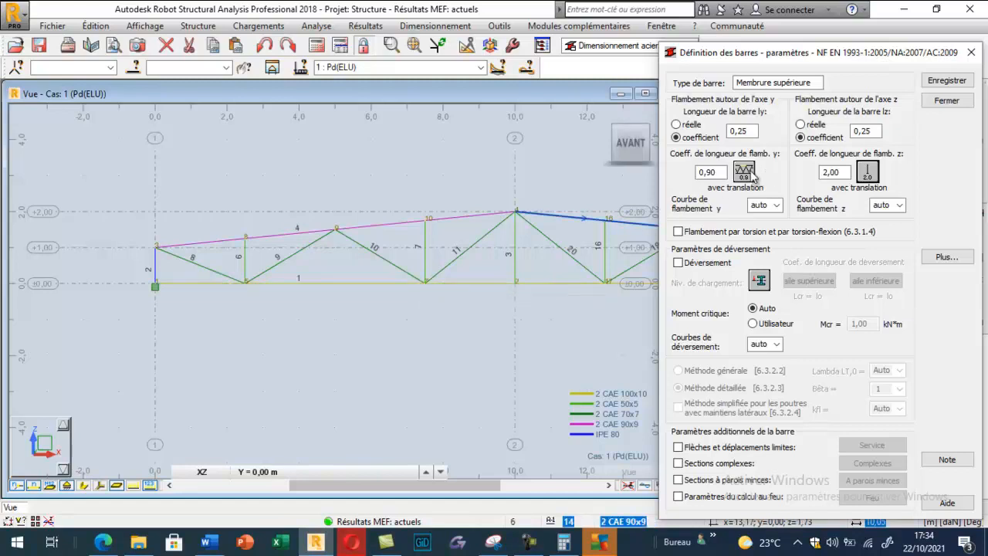
Rename the bar type definition as Membrure inférieure
{"action": "left_click_drag", "start_coordinate": [808, 83], "coordinate": [783, 83]}
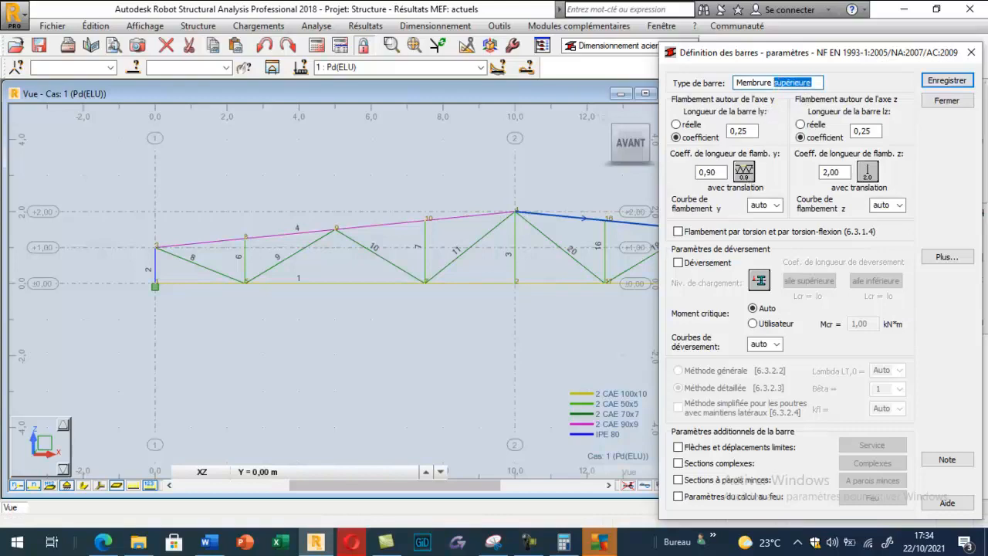
{"action": "left_click", "coordinate": [947, 81]}
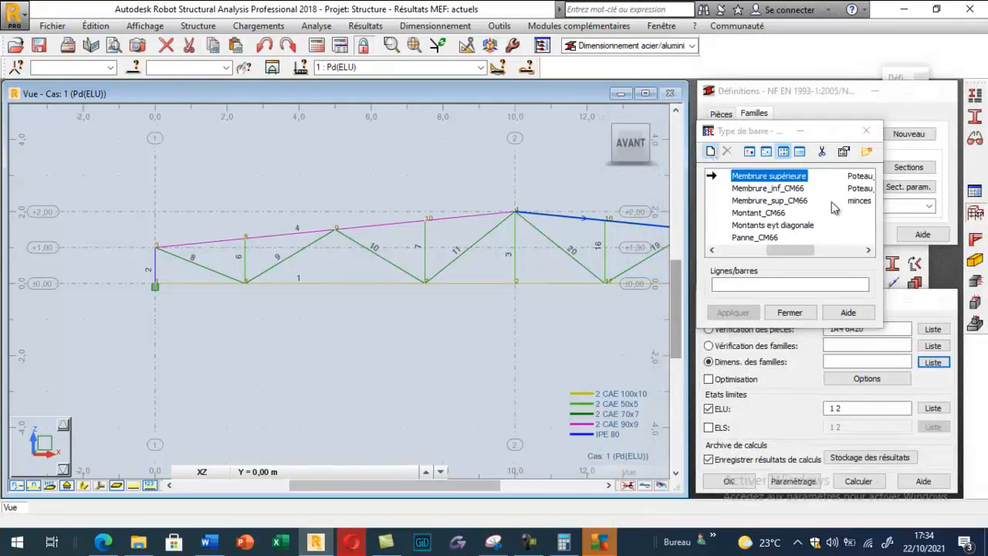
{"action": "double_click", "coordinate": [772, 176]}
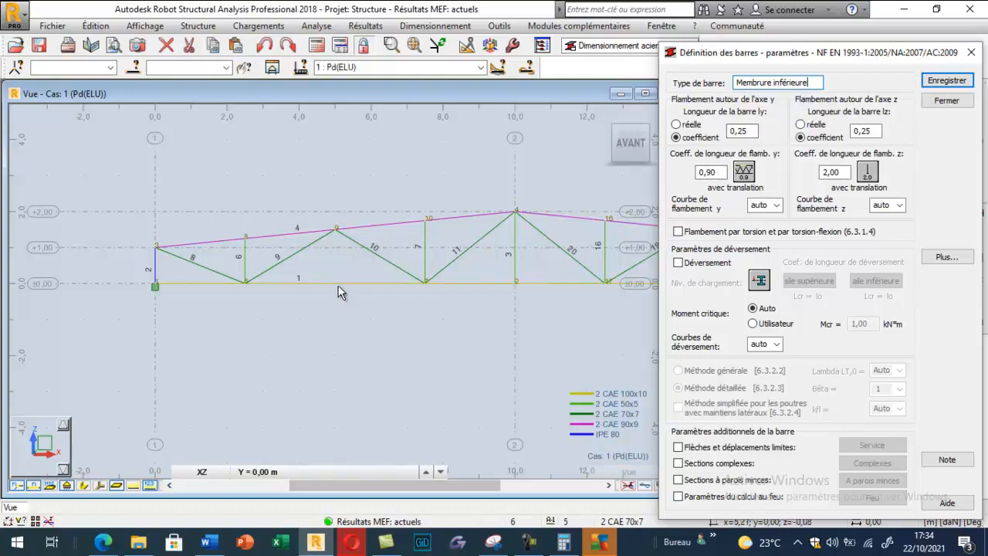
Enter 0,5 as Membrure inférieure's y-axis bar length and switch that length from coefficient to real
{"action": "left_click", "coordinate": [254, 286]}
{"action": "left_click", "coordinate": [741, 131]}
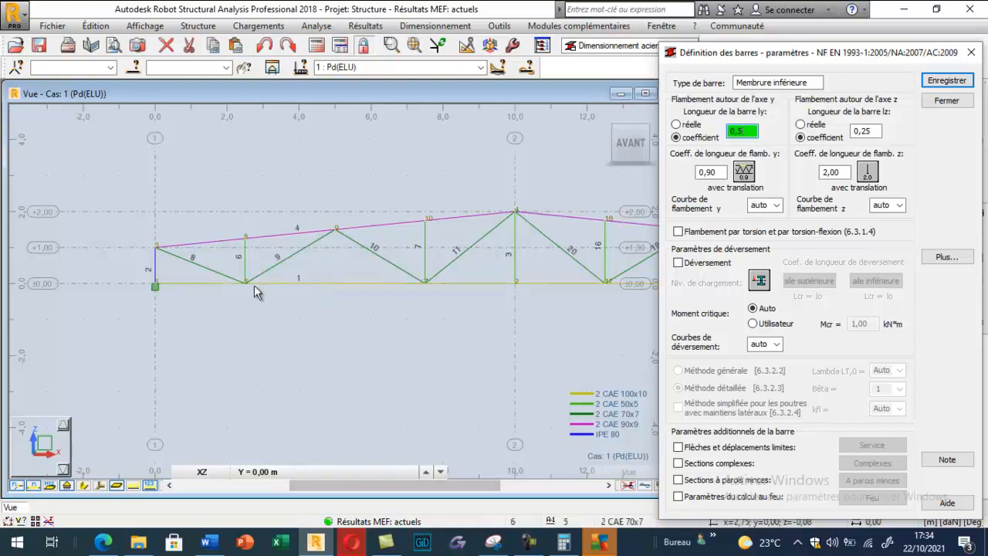
{"action": "left_click", "coordinate": [301, 284]}
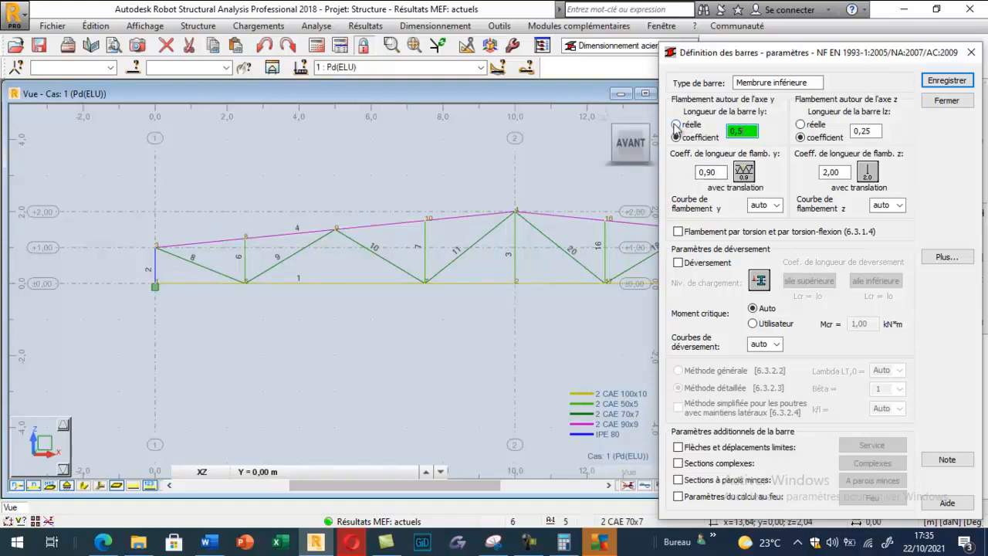
{"action": "left_click", "coordinate": [677, 127]}
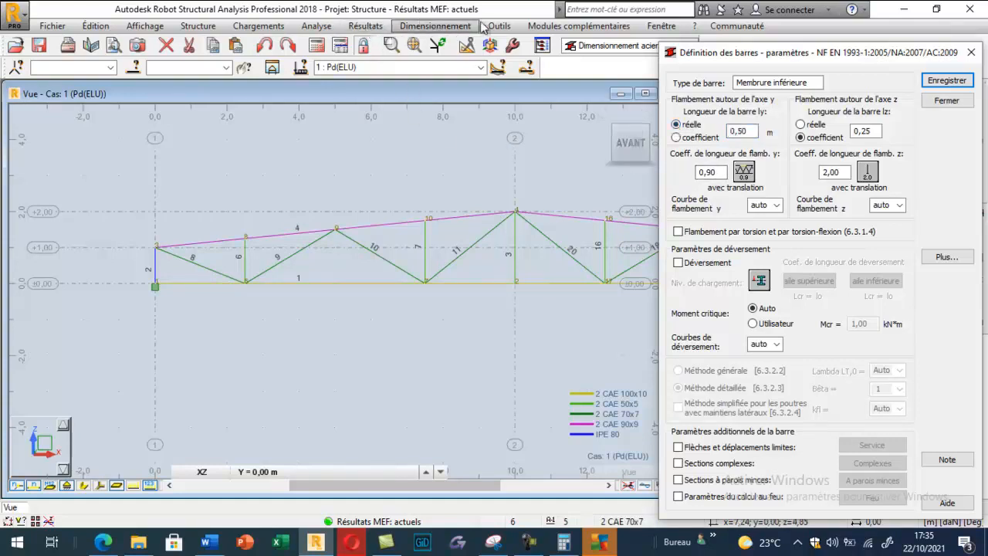
Add a dimension line below the lower chord between its nodes at x = 2,50 and x = 7,50
{"action": "left_click", "coordinate": [499, 25]}
{"action": "left_click", "coordinate": [517, 43]}
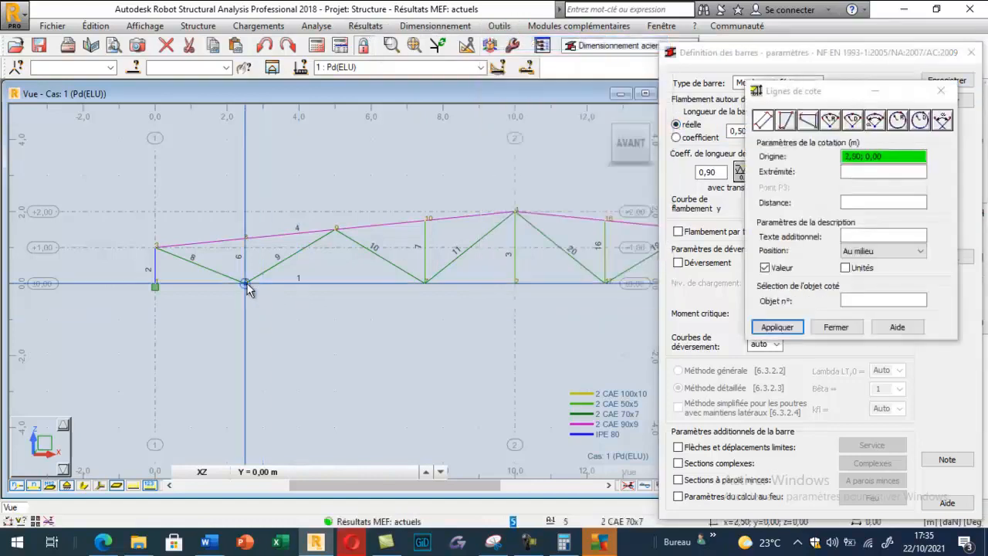
{"action": "left_click", "coordinate": [245, 283]}
{"action": "left_click", "coordinate": [425, 283]}
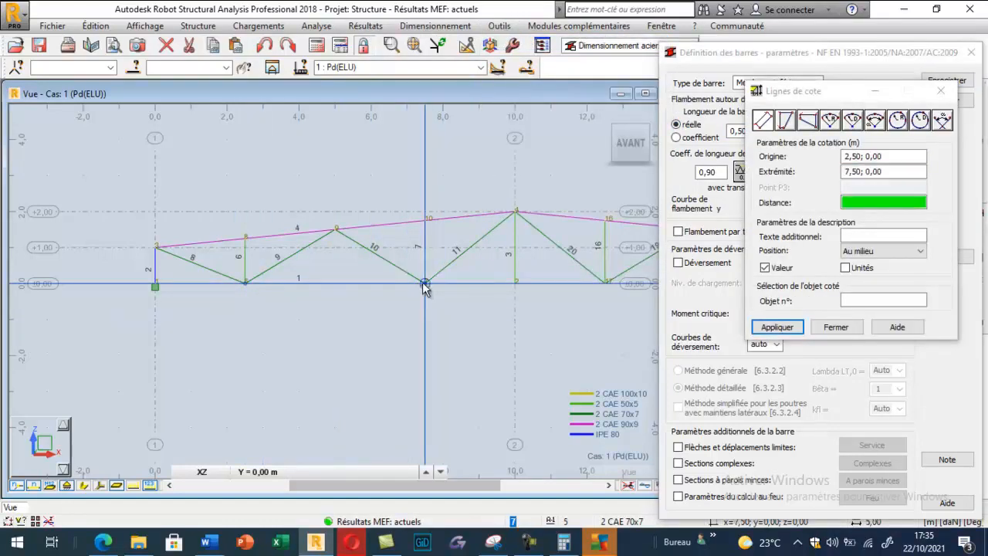
{"action": "left_click", "coordinate": [400, 357]}
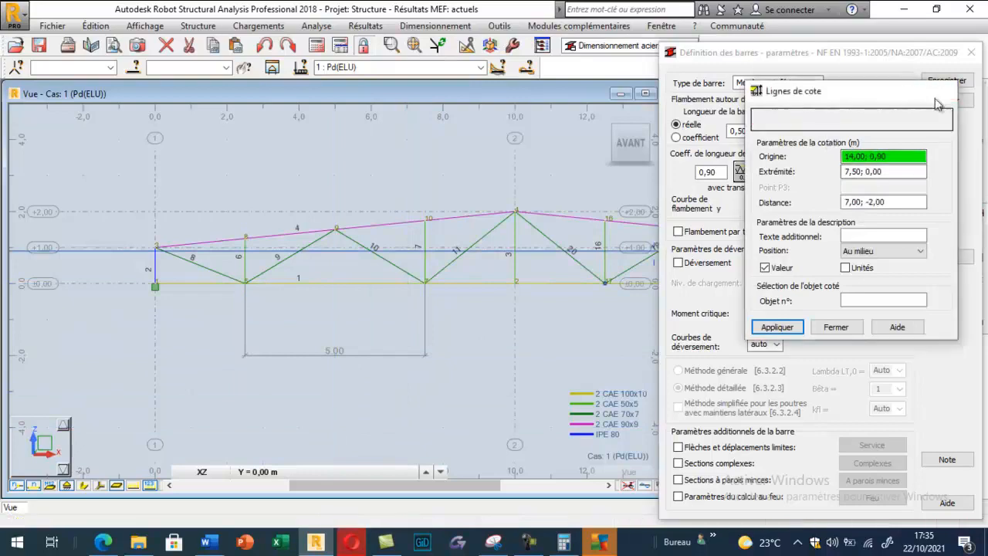
{"action": "left_click", "coordinate": [940, 91]}
Consult the in-plane buckling lengths in the Chapitre VI PDF in Edge, and set the real y-axis bar length to 5,00 m in Robot
{"action": "left_click", "coordinate": [138, 542]}
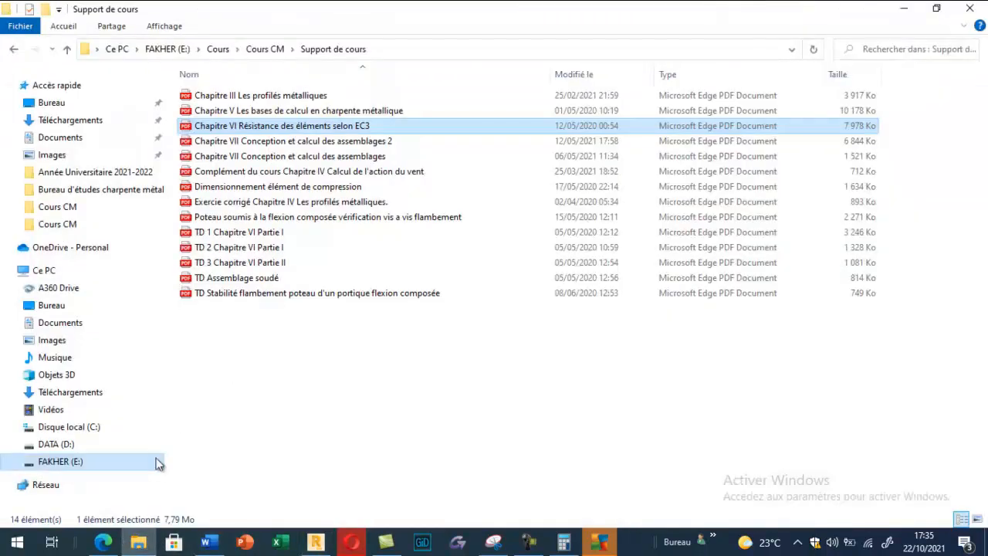
{"action": "left_click", "coordinate": [103, 543]}
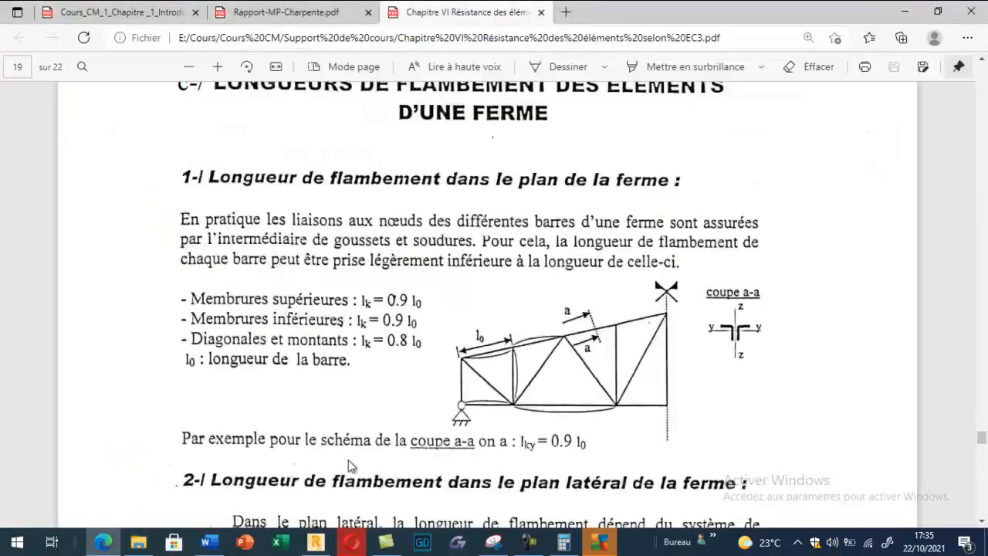
{"action": "left_click", "coordinate": [316, 542]}
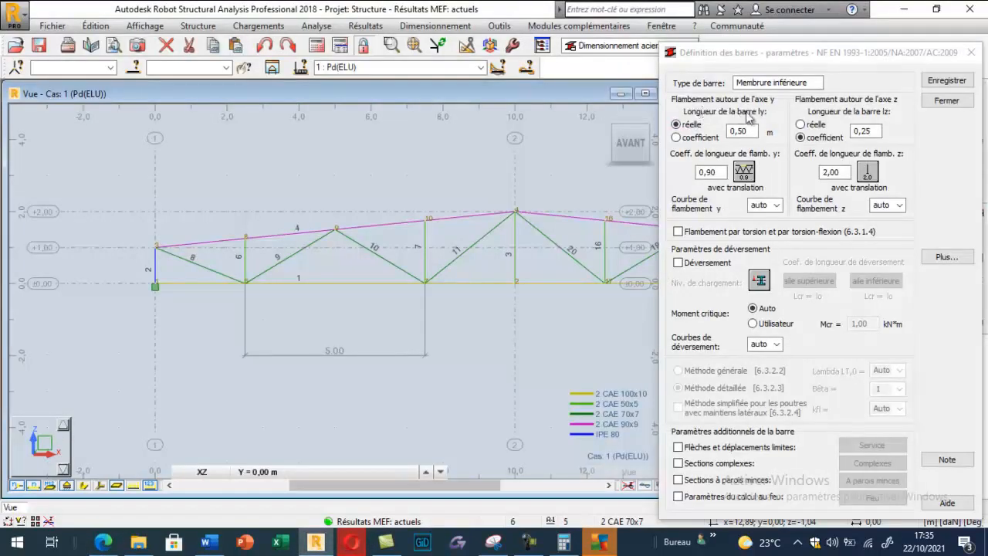
{"action": "left_click_drag", "start_coordinate": [750, 132], "coordinate": [728, 132]}
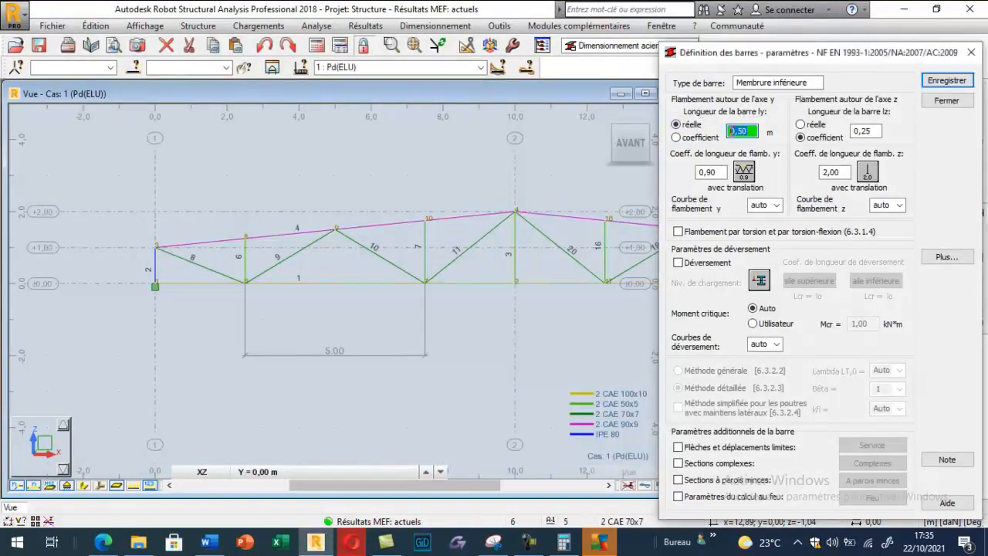
{"action": "left_click", "coordinate": [334, 354]}
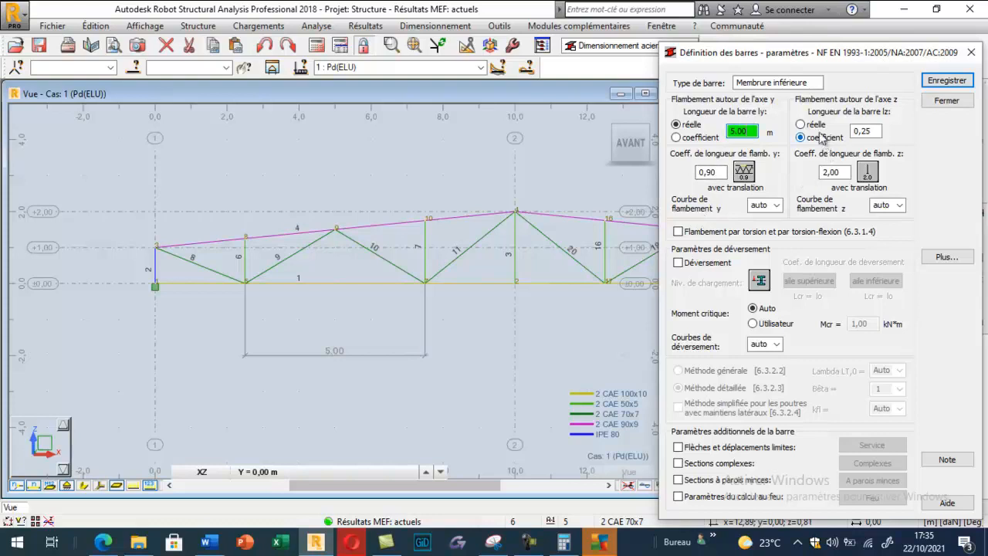
Review the z-axis buckling conditions and compare them with the lower chord's lateral bracing cases in the Chapitre VI PDF in Edge
{"action": "left_click", "coordinate": [868, 172]}
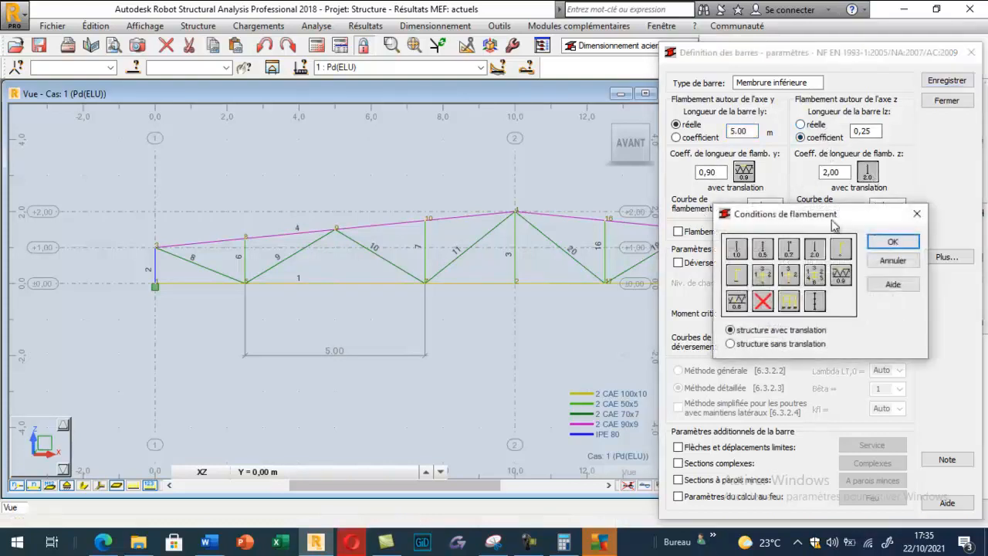
{"action": "left_click", "coordinate": [891, 239]}
{"action": "left_click", "coordinate": [103, 542]}
{"action": "scroll", "coordinate": [352, 293], "scroll_direction": "down", "scroll_amount": 8}
{"action": "scroll", "coordinate": [351, 293], "scroll_direction": "down", "scroll_amount": 9}
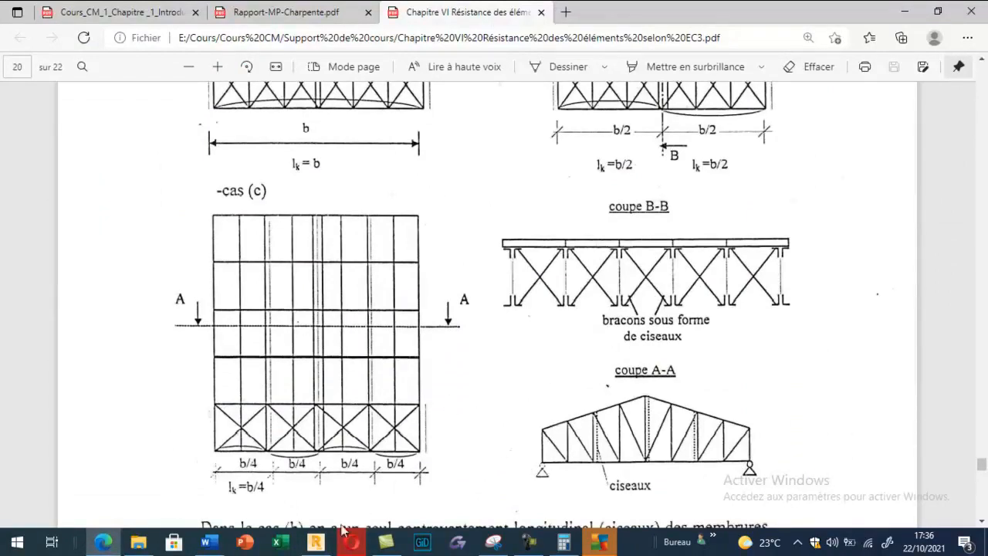
{"action": "left_click", "coordinate": [316, 542]}
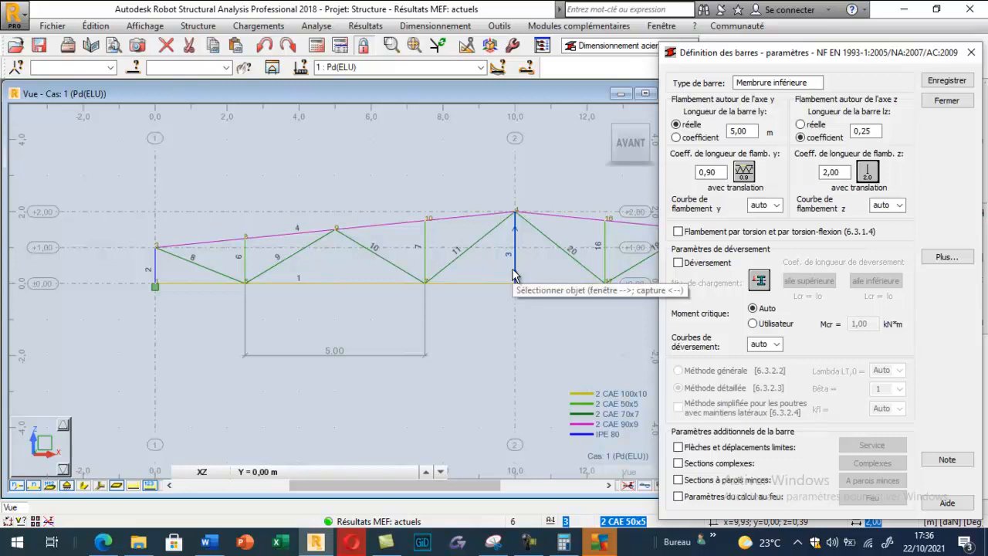
Set Membrure inférieure's z-axis buckling coefficient to 1,0 and real bar length to 5 m, and save the bar type
{"action": "left_click", "coordinate": [868, 171]}
{"action": "left_click", "coordinate": [737, 250]}
{"action": "left_click", "coordinate": [892, 242]}
{"action": "left_click", "coordinate": [816, 126]}
{"action": "double_click", "coordinate": [857, 131]}
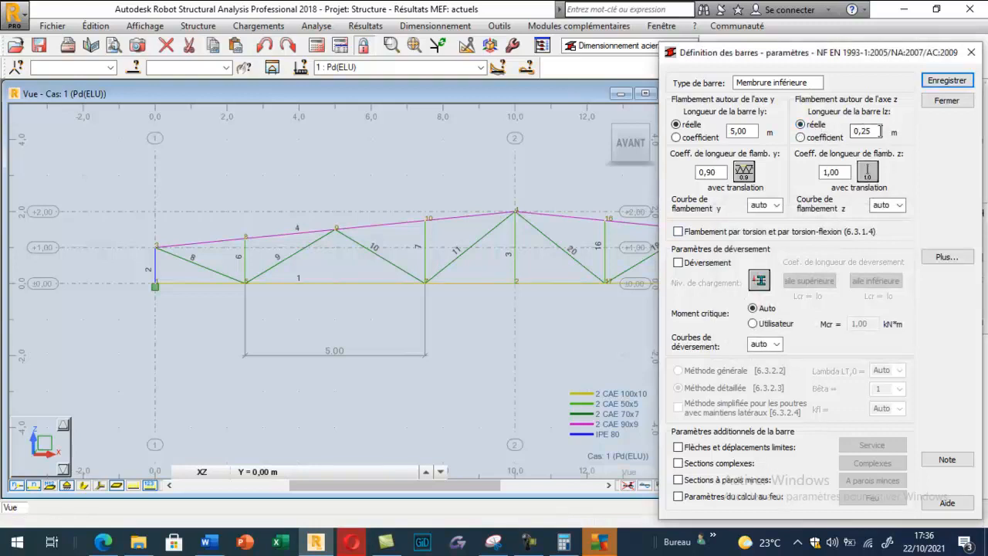
{"action": "type", "text": "5"}
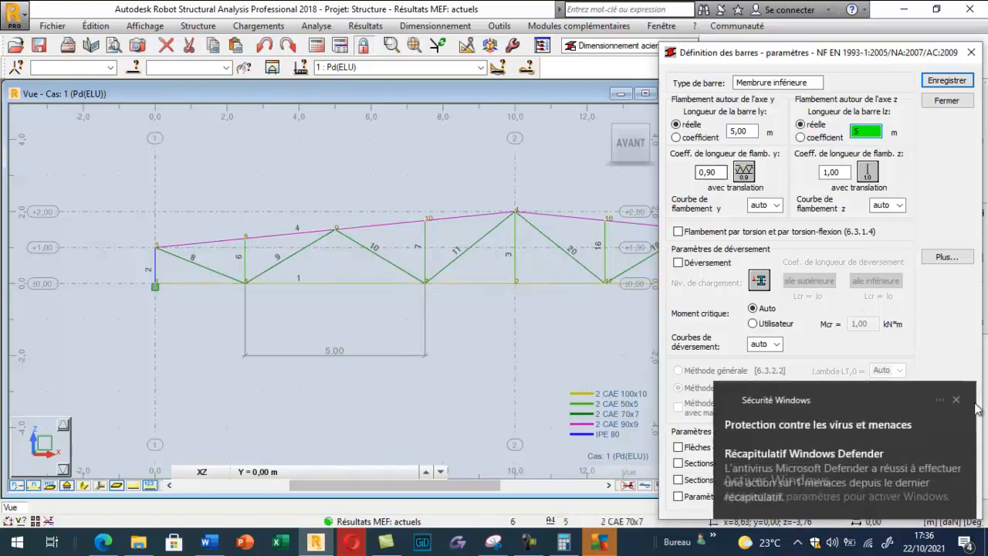
{"action": "left_click", "coordinate": [956, 402]}
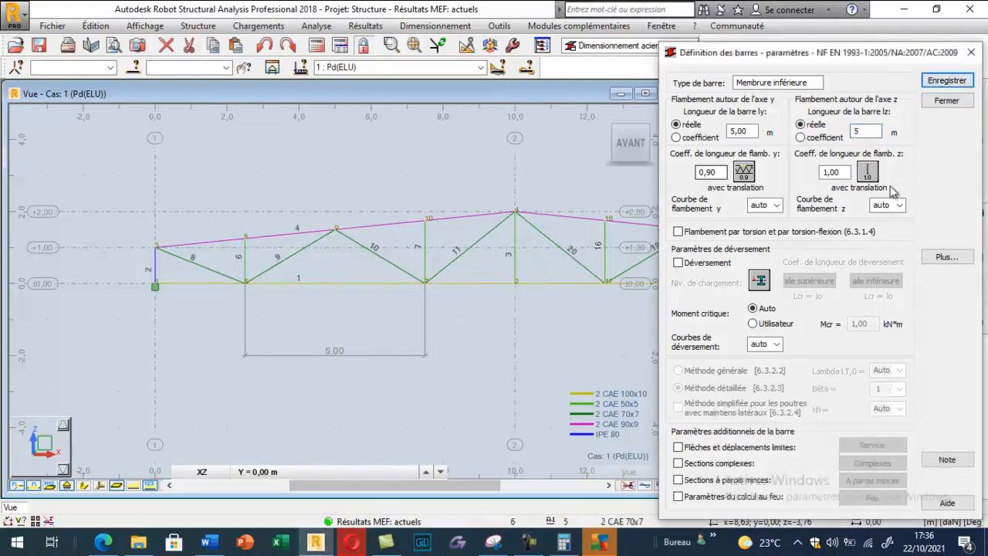
{"action": "left_click", "coordinate": [935, 105]}
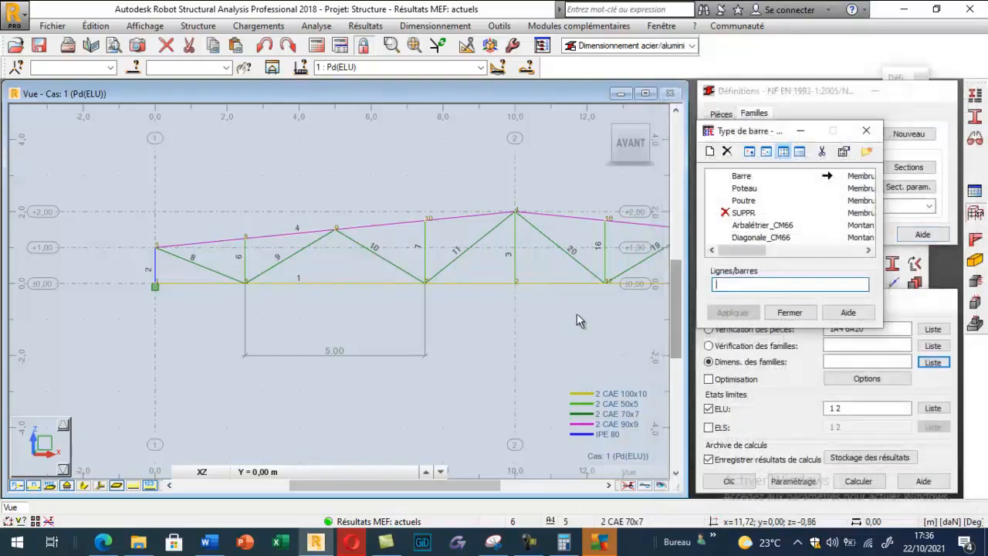
Apply the Membrure inférieure bar type to the lower chord bars 1 and 12
{"action": "left_click", "coordinate": [399, 285]}
{"action": "left_click", "coordinate": [558, 284]}
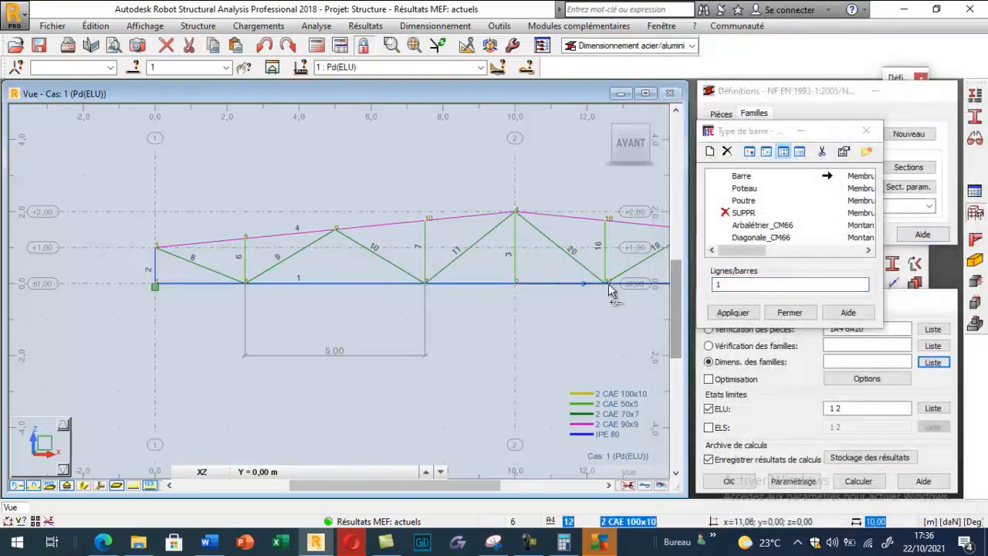
{"action": "left_click", "coordinate": [734, 312]}
{"action": "left_click", "coordinate": [789, 312]}
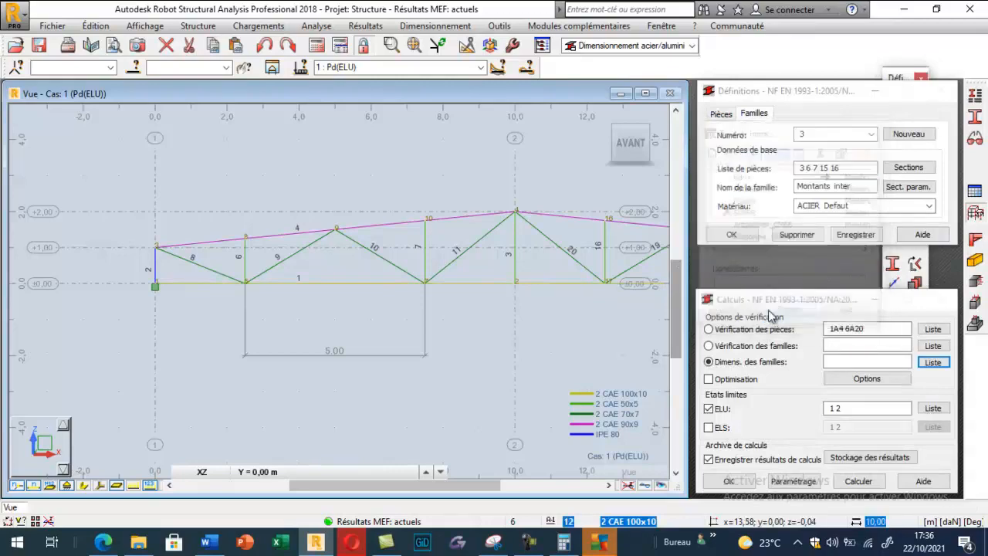
Start a new bar type definition named diagonales et montants
{"action": "left_click", "coordinate": [975, 92]}
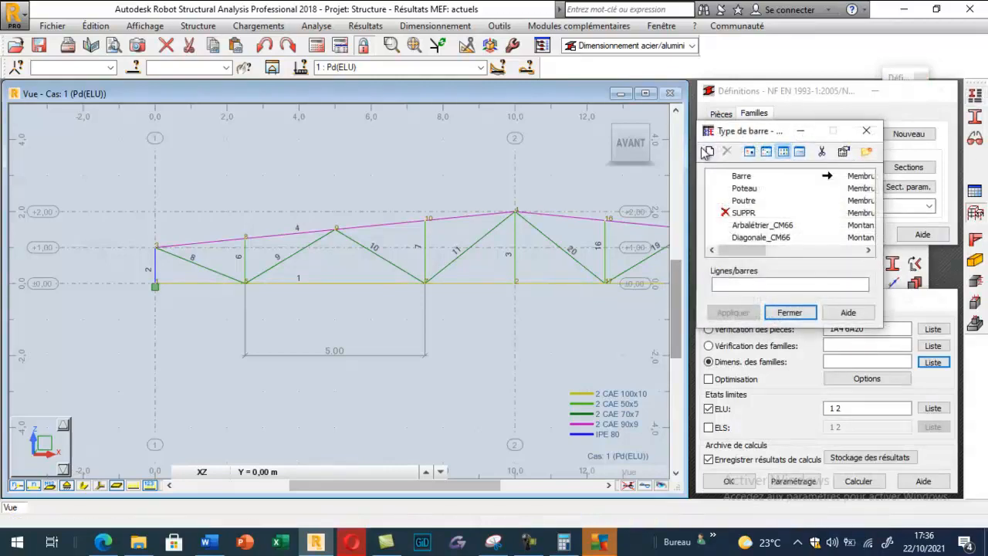
{"action": "left_click", "coordinate": [710, 152]}
{"action": "left_click_drag", "start_coordinate": [821, 83], "coordinate": [738, 77]}
{"action": "type", "text": "diagonale et montant"}
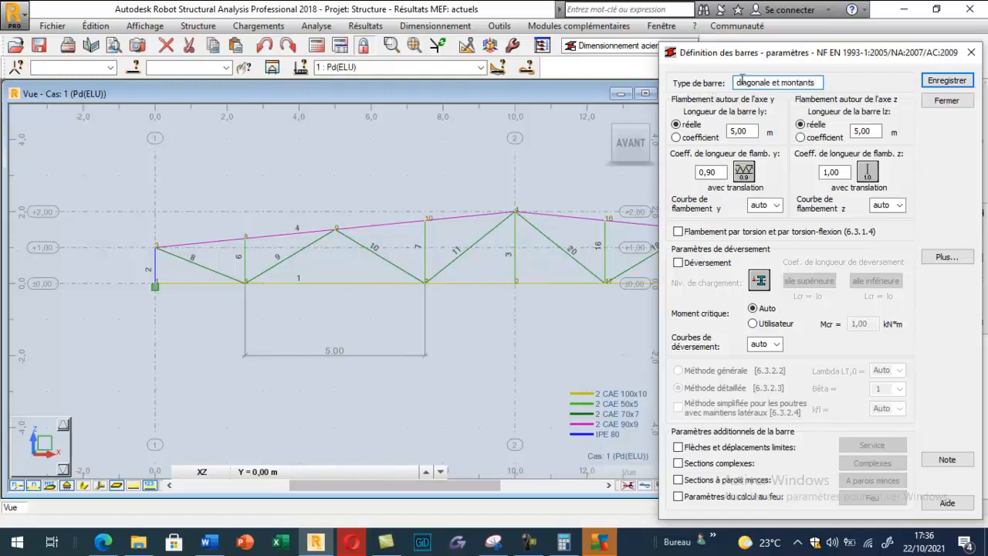
{"action": "type", "text": "s"}
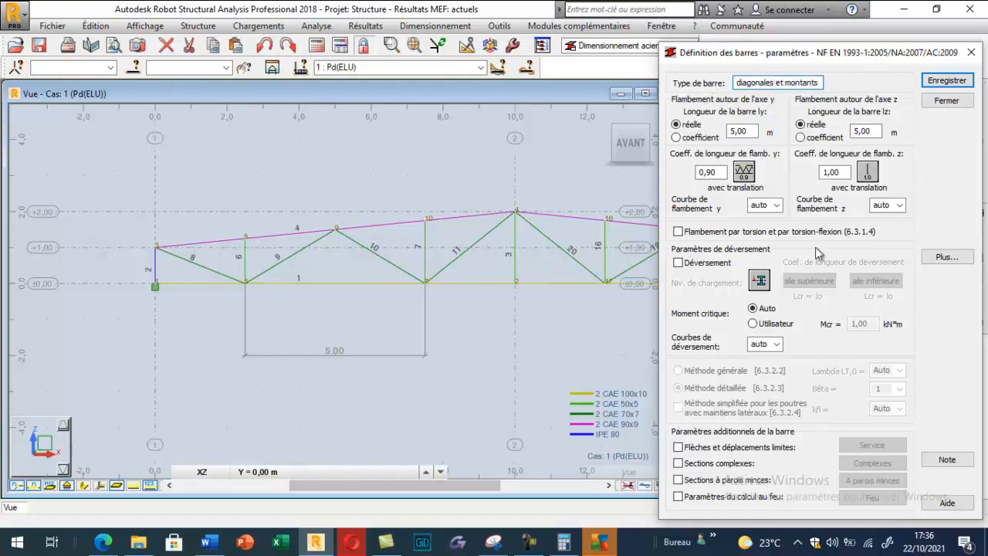
Check the diagonals' in-plane buckling length in the Chapitre VI PDF in Edge, and set both bar length coefficients to 1 in Robot
{"action": "left_click", "coordinate": [103, 542]}
{"action": "scroll", "coordinate": [319, 228], "scroll_direction": "up", "scroll_amount": 5}
{"action": "scroll", "coordinate": [319, 227], "scroll_direction": "up", "scroll_amount": 15}
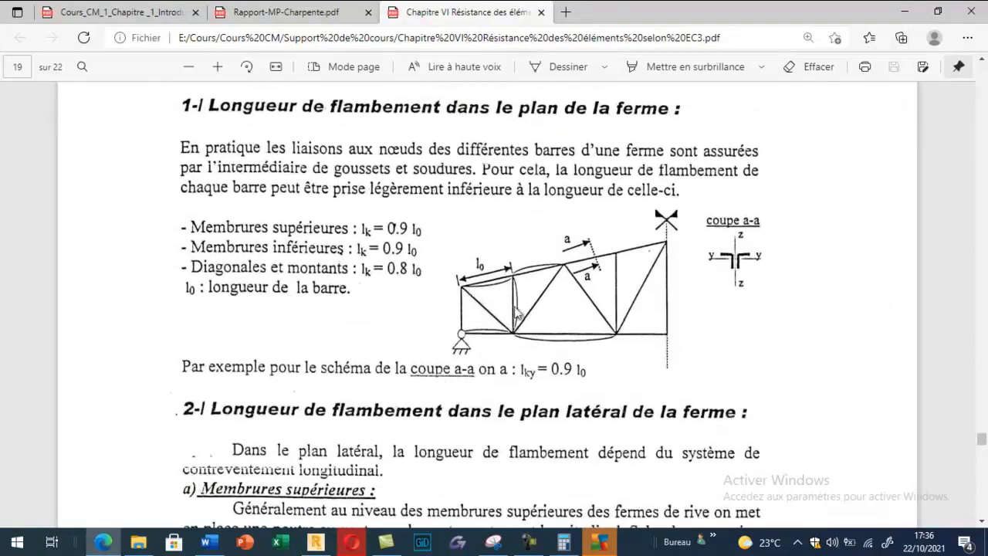
{"action": "left_click", "coordinate": [315, 542]}
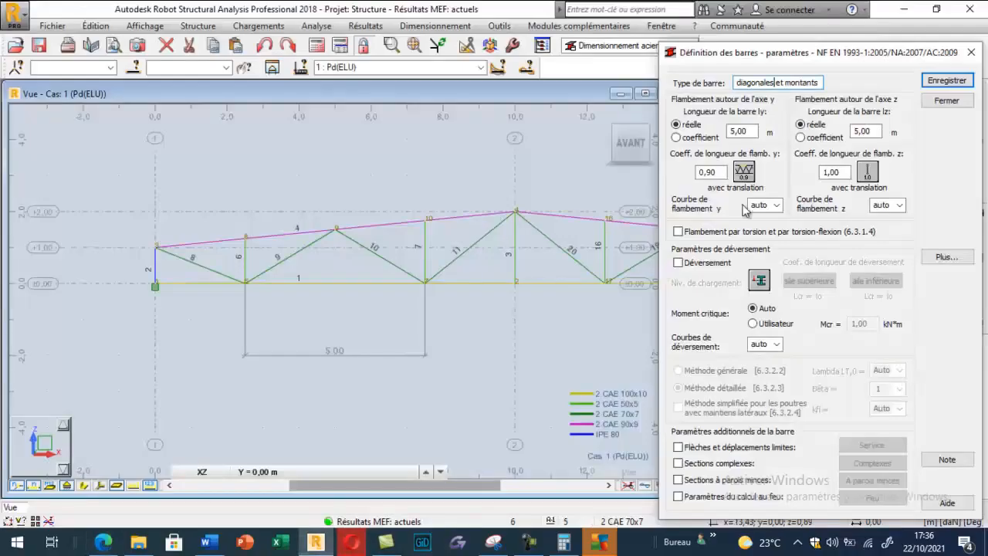
{"action": "left_click", "coordinate": [702, 137]}
{"action": "type", "text": "1"}
{"action": "left_click", "coordinate": [801, 137]}
{"action": "type", "text": "1"}
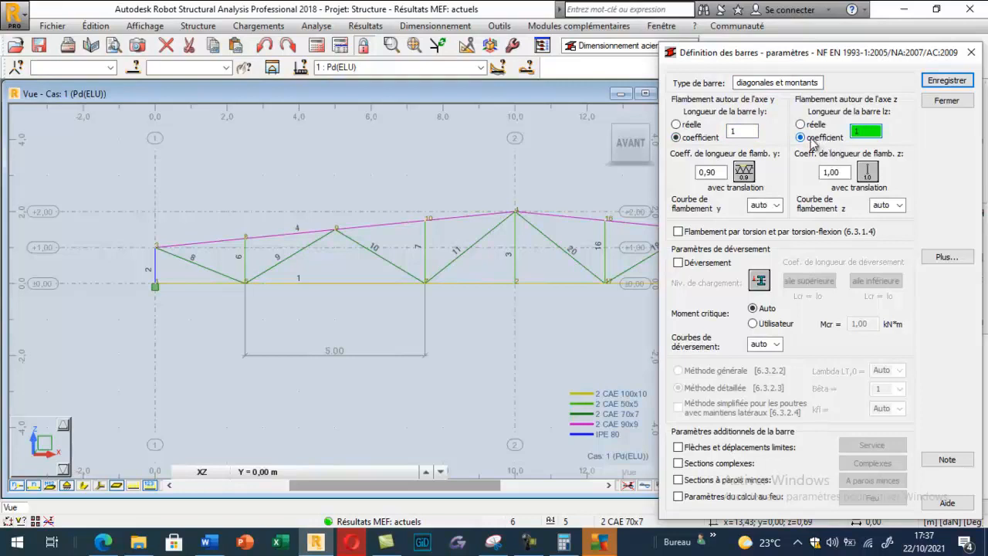
Assign the 0,8 truss buckling condition about the y axis to diagonales et montants
{"action": "left_click", "coordinate": [748, 174]}
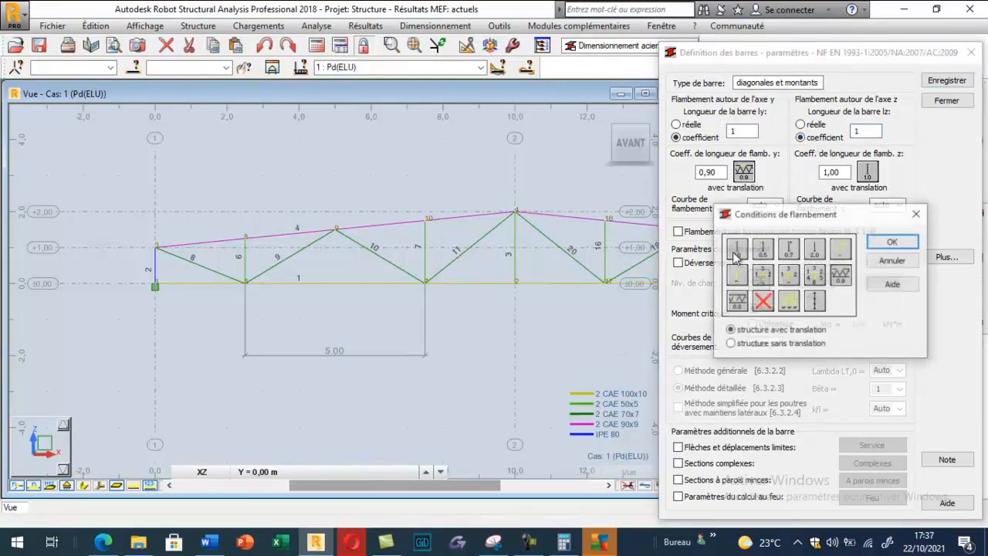
{"action": "left_click", "coordinate": [737, 302]}
{"action": "left_click", "coordinate": [889, 242]}
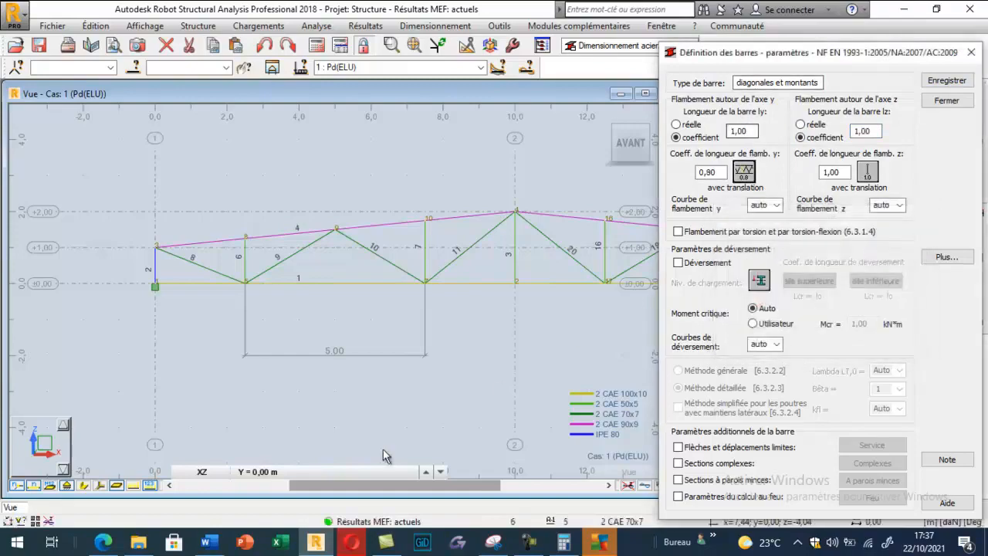
Check the lateral buckling length of diagonals and uprights in the Chapitre VI PDF in Edge, and assign the 1,0 z-axis buckling condition in Robot
{"action": "left_click", "coordinate": [103, 542]}
{"action": "scroll", "coordinate": [220, 386], "scroll_direction": "down", "scroll_amount": 5}
{"action": "scroll", "coordinate": [220, 386], "scroll_direction": "down", "scroll_amount": 10}
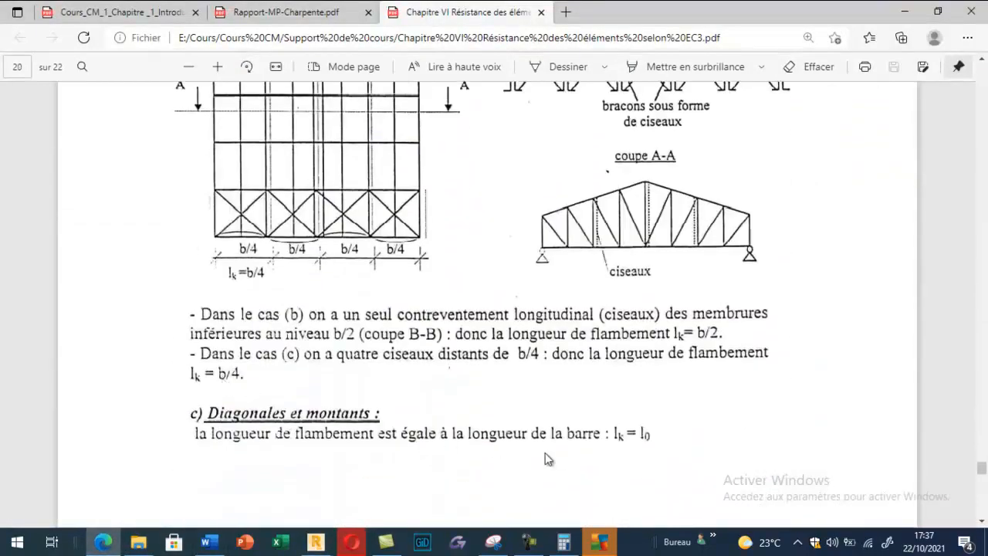
{"action": "left_click", "coordinate": [316, 541]}
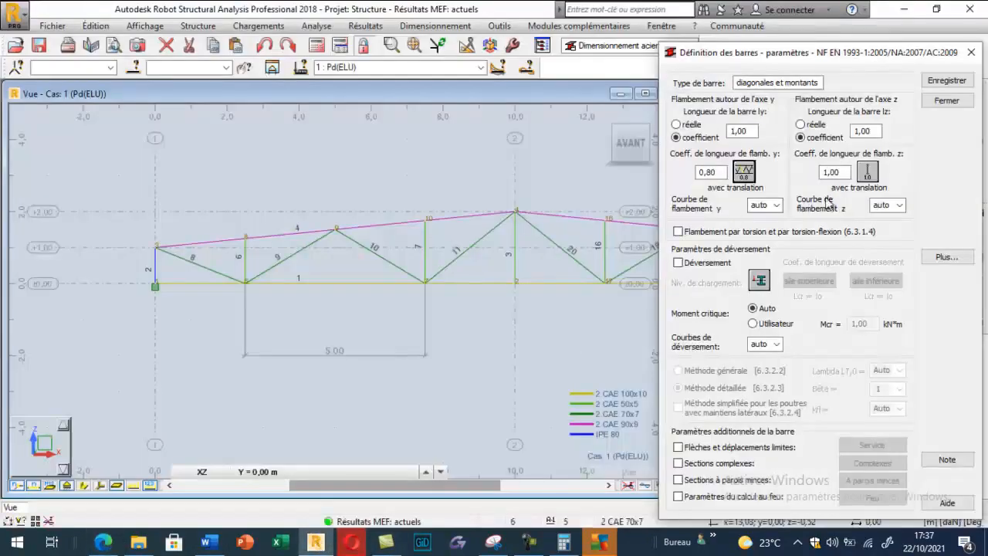
{"action": "left_click", "coordinate": [868, 172]}
{"action": "left_click", "coordinate": [753, 256]}
{"action": "left_click", "coordinate": [894, 244]}
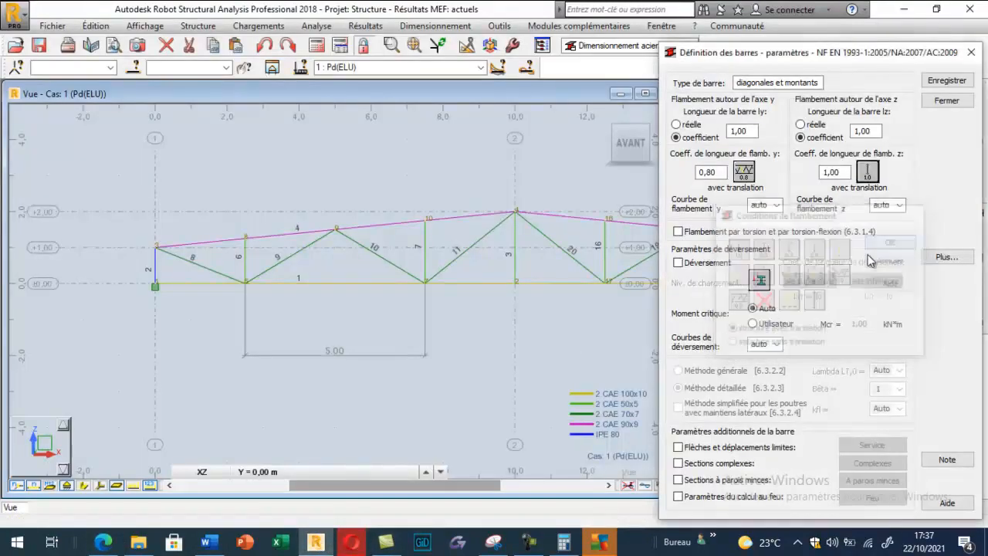
Save the diagonales et montants bar type over the existing type of that name and close its definition
{"action": "left_click", "coordinate": [947, 81]}
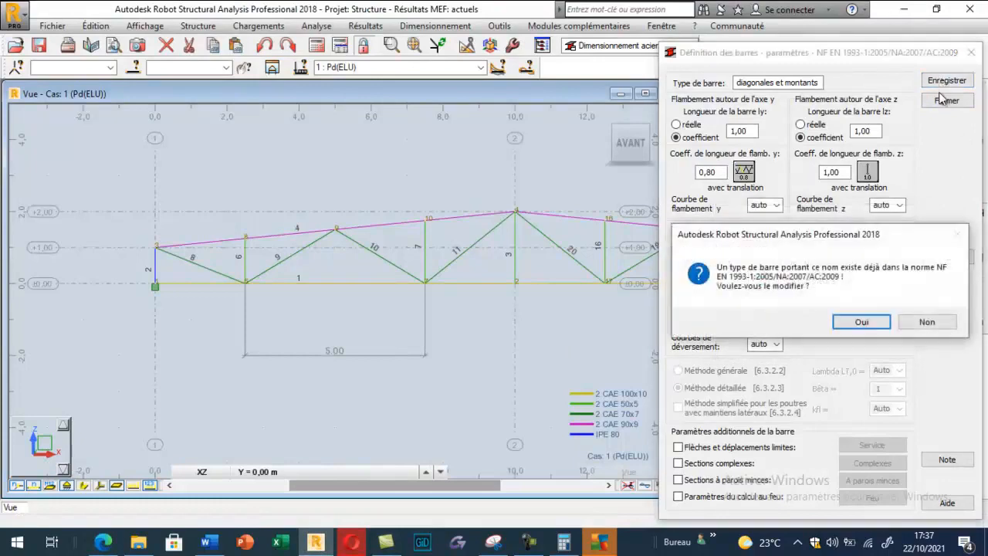
{"action": "left_click", "coordinate": [863, 323]}
{"action": "left_click", "coordinate": [947, 101]}
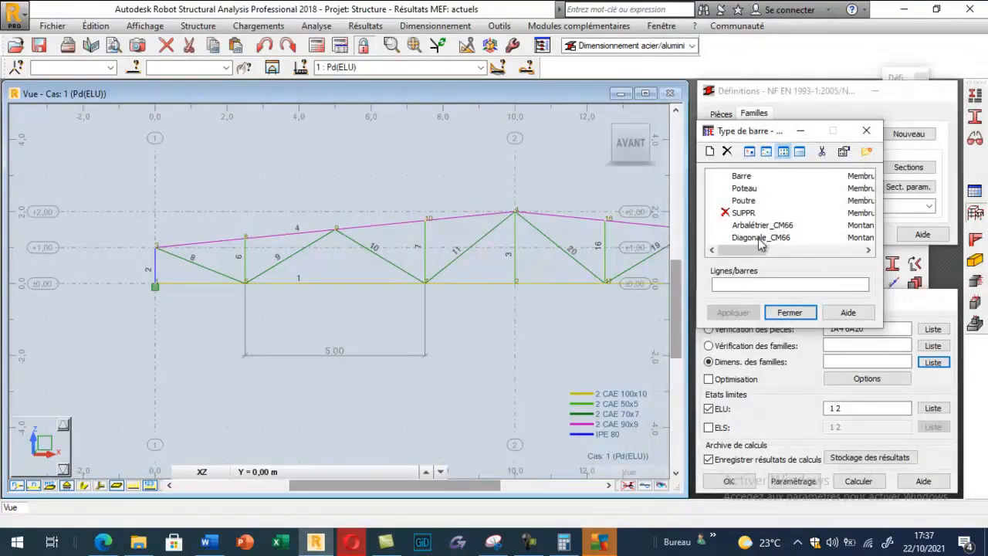
Apply the diagonales et montants bar type to all diagonals and uprights, bars 2, 3, 6 to 11, 13 and 15 to 20
{"action": "left_click", "coordinate": [772, 284]}
{"action": "scroll", "coordinate": [247, 223], "scroll_direction": "down", "scroll_amount": 2}
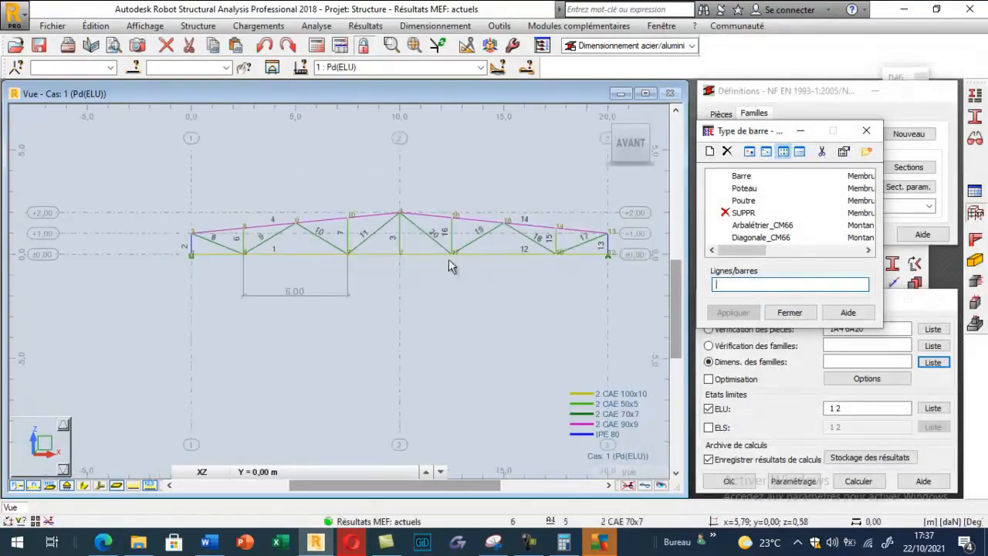
{"action": "left_click", "coordinate": [531, 545]}
{"action": "left_click", "coordinate": [788, 339]}
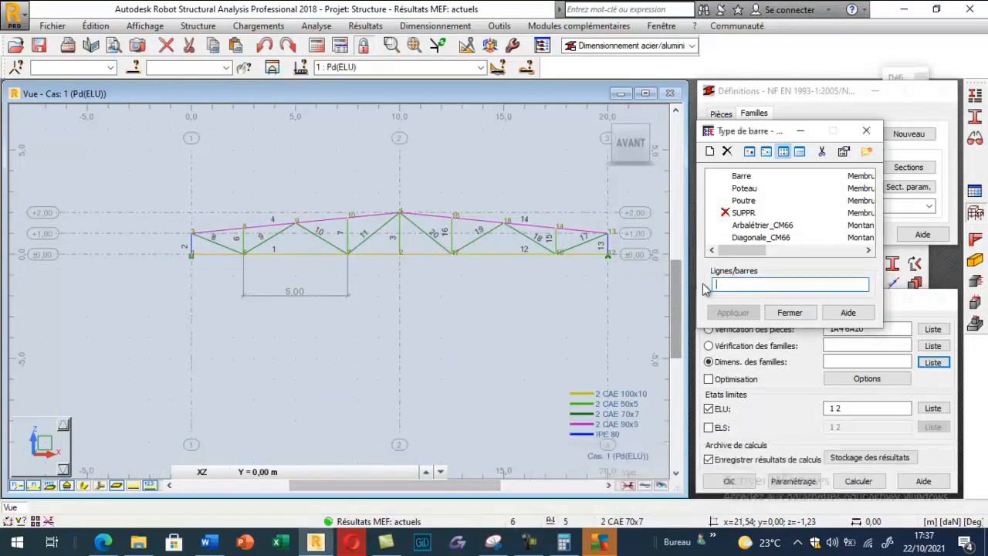
{"action": "left_click", "coordinate": [193, 249]}
{"action": "left_click", "coordinate": [228, 247]}
{"action": "left_click", "coordinate": [246, 240]}
{"action": "left_click", "coordinate": [269, 239]}
{"action": "left_click", "coordinate": [318, 241]}
{"action": "left_click", "coordinate": [348, 238]}
{"action": "left_click", "coordinate": [390, 234]}
{"action": "left_click", "coordinate": [400, 230]}
{"action": "left_click", "coordinate": [443, 241]}
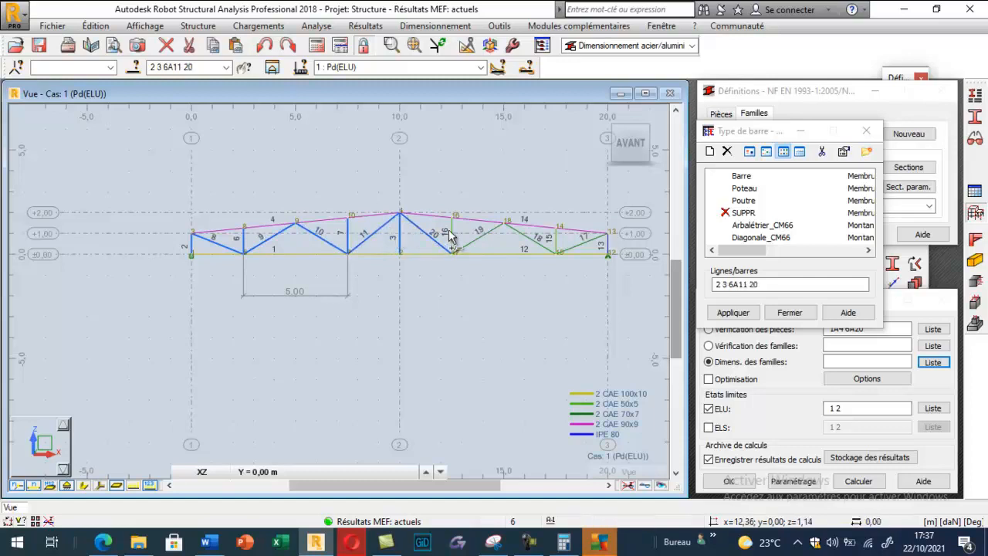
{"action": "left_click", "coordinate": [453, 237]}
{"action": "left_click", "coordinate": [479, 235]}
{"action": "left_click", "coordinate": [554, 240]}
{"action": "left_click", "coordinate": [580, 243]}
{"action": "left_click", "coordinate": [609, 247]}
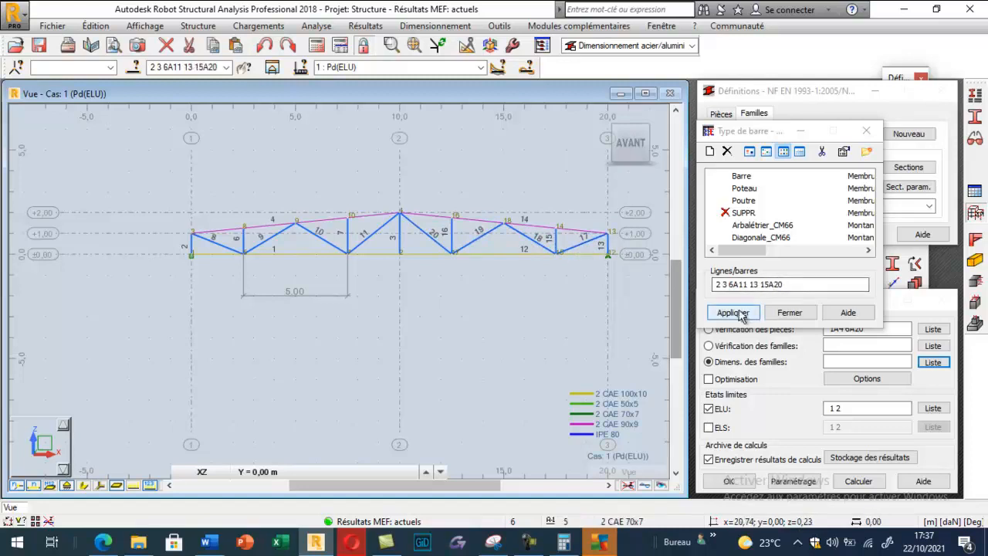
{"action": "left_click", "coordinate": [733, 313]}
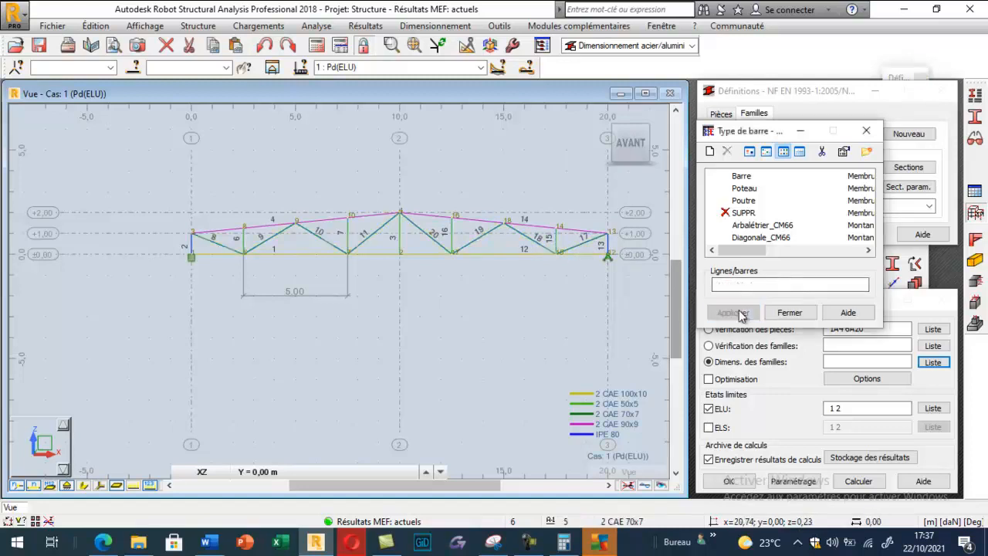
{"action": "left_click", "coordinate": [788, 313]}
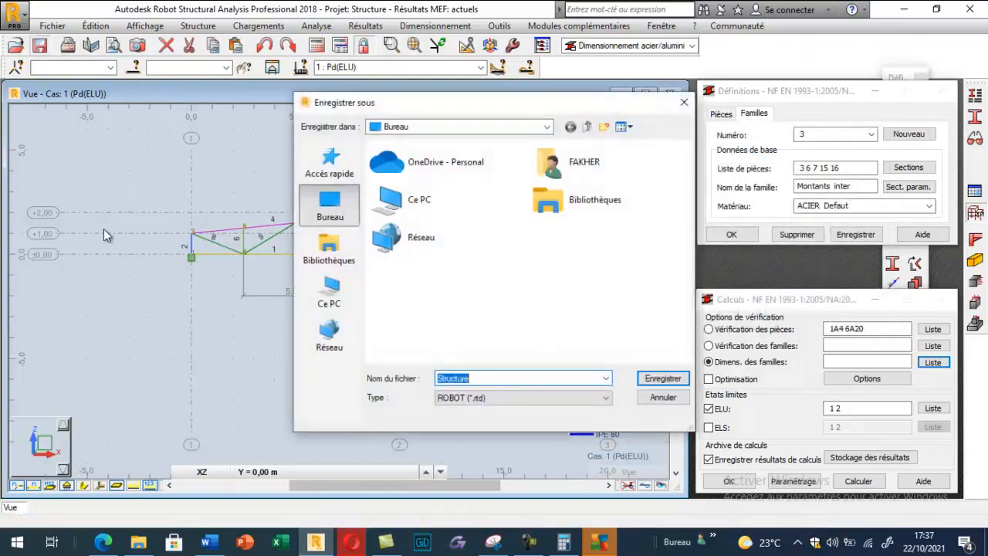
{"action": "left_click", "coordinate": [682, 101]}
{"action": "scroll", "coordinate": [90, 289], "scroll_direction": "up", "scroll_amount": 2}
{"action": "scroll", "coordinate": [221, 257], "scroll_direction": "down", "scroll_amount": 5}
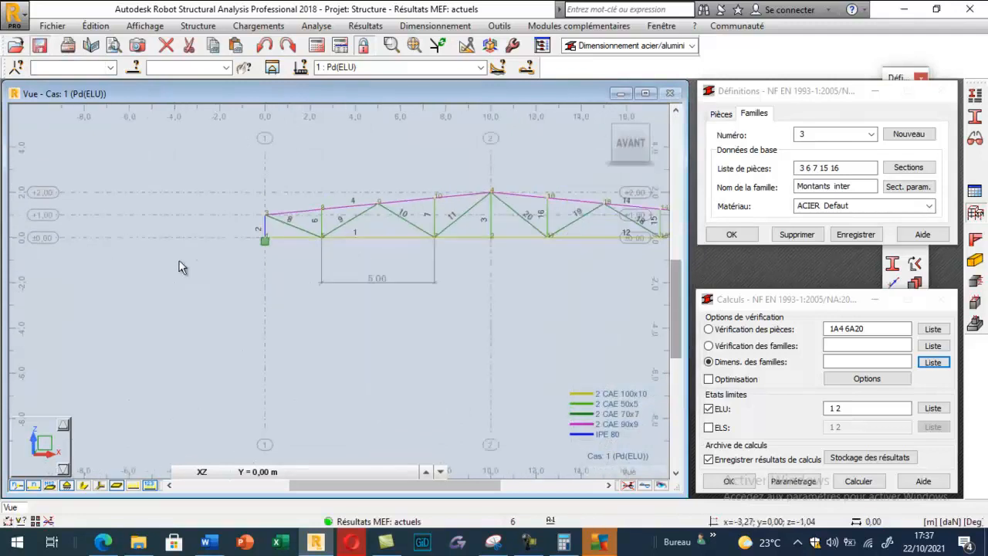
{"action": "scroll", "coordinate": [493, 224], "scroll_direction": "up", "scroll_amount": 3}
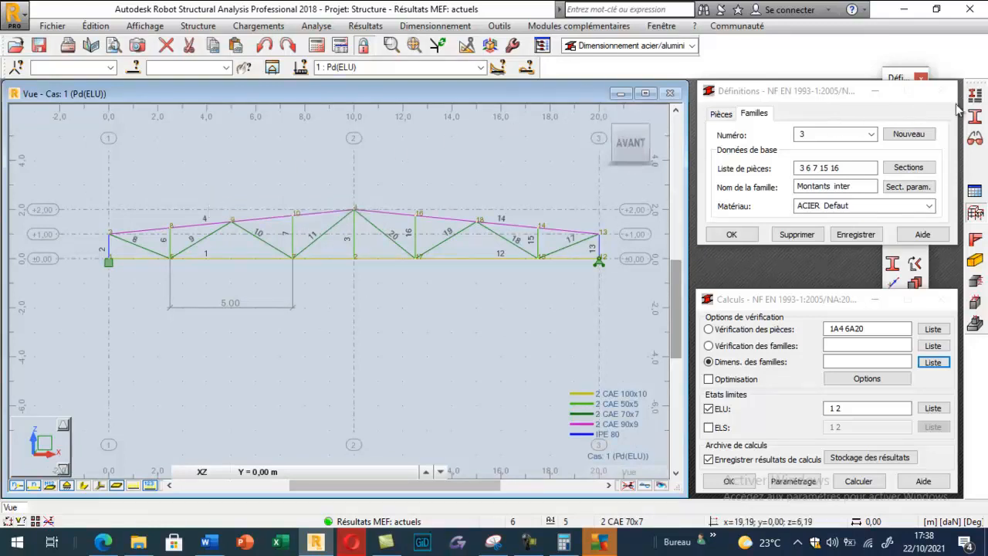
Review the buckling parameters of the diagonales et montants bar type without changing them
{"action": "left_click", "coordinate": [979, 95]}
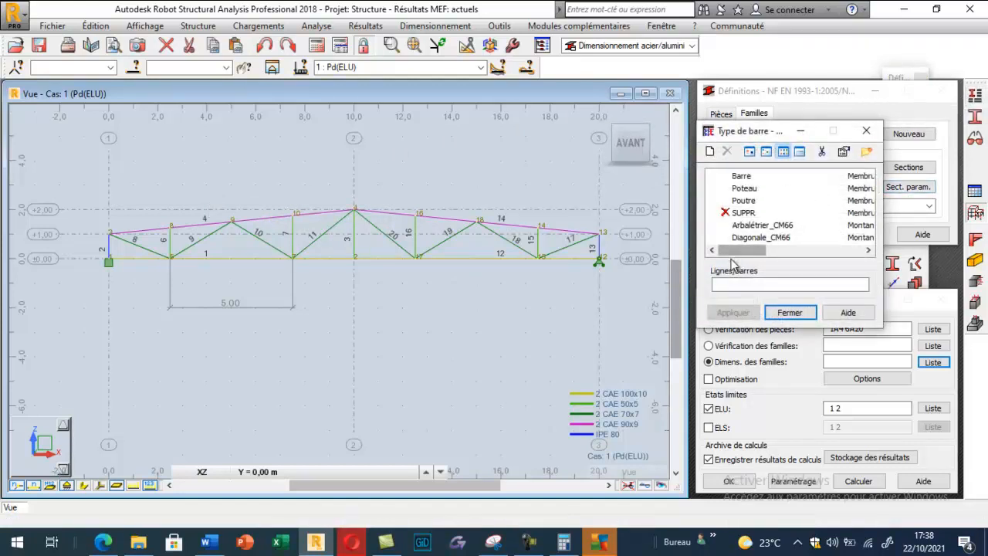
{"action": "left_click_drag", "start_coordinate": [738, 250], "coordinate": [788, 250]}
{"action": "double_click", "coordinate": [865, 216]}
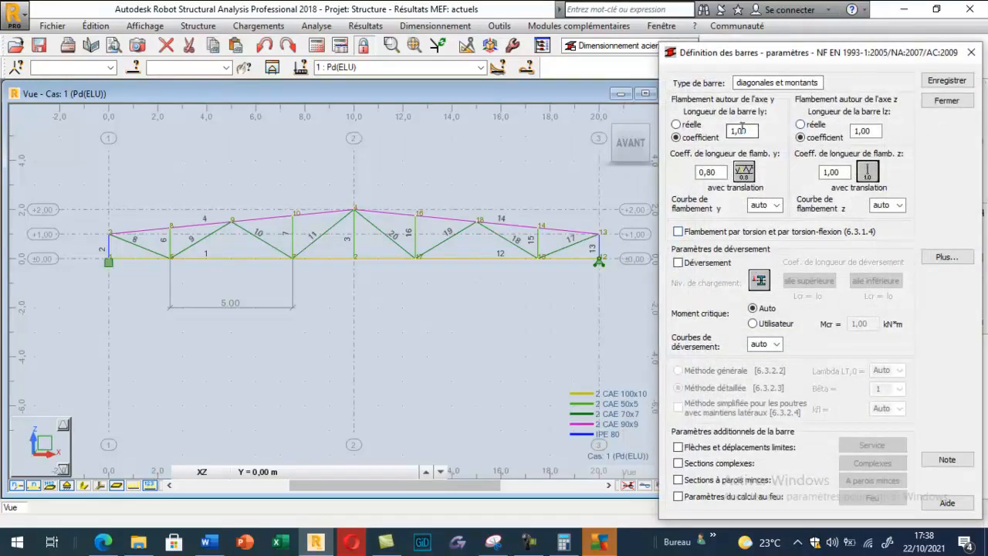
{"action": "left_click", "coordinate": [971, 52]}
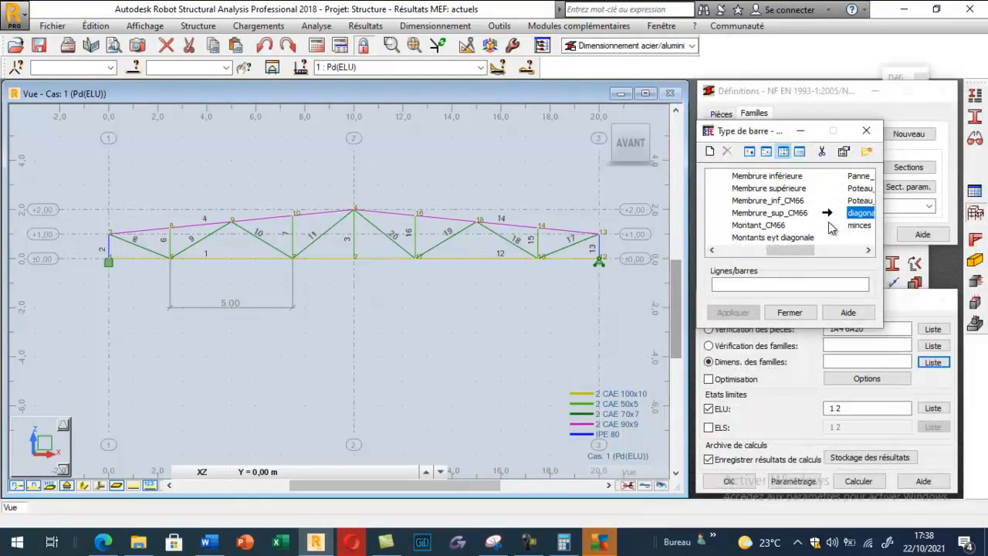
{"action": "left_click", "coordinate": [867, 130]}
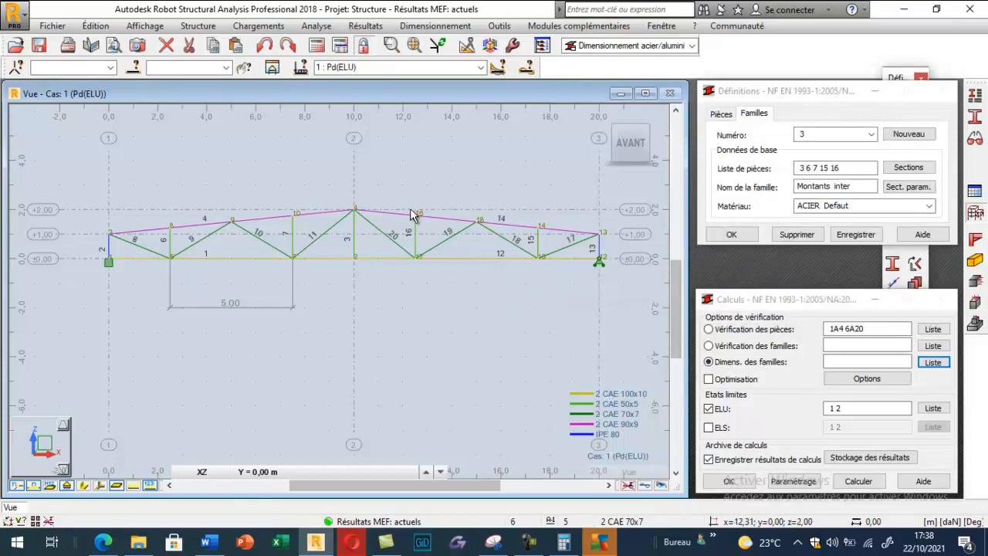
Examine the in-plane and lateral buckling length rules for truss chords in the Chapitre VI PDF in Edge, and return to Robot
{"action": "left_click", "coordinate": [103, 542]}
{"action": "scroll", "coordinate": [308, 288], "scroll_direction": "up", "scroll_amount": 4}
{"action": "scroll", "coordinate": [308, 289], "scroll_direction": "up", "scroll_amount": 15}
{"action": "scroll", "coordinate": [367, 260], "scroll_direction": "up", "scroll_amount": 4}
{"action": "scroll", "coordinate": [372, 260], "scroll_direction": "down", "scroll_amount": 10}
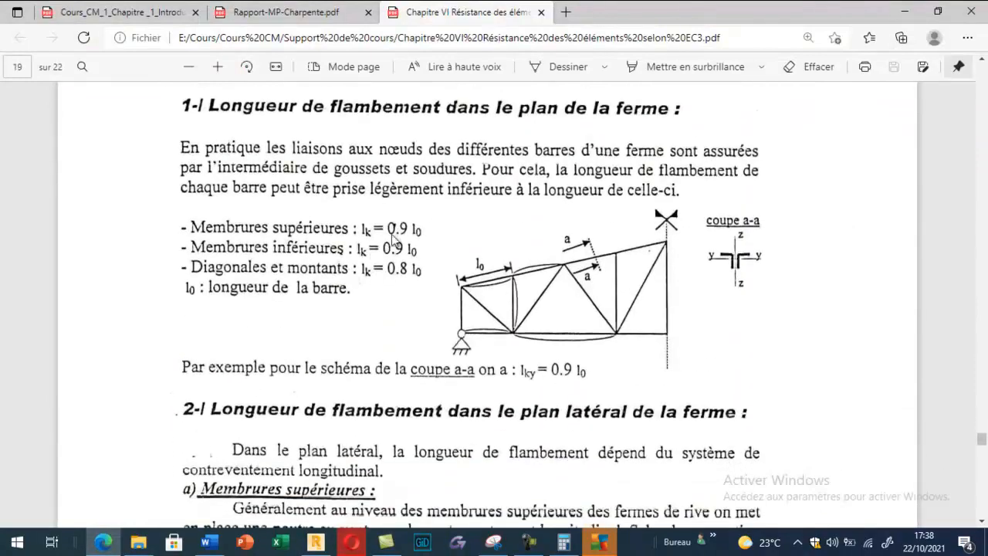
{"action": "scroll", "coordinate": [355, 306], "scroll_direction": "down", "scroll_amount": 5}
{"action": "scroll", "coordinate": [480, 226], "scroll_direction": "up", "scroll_amount": 2}
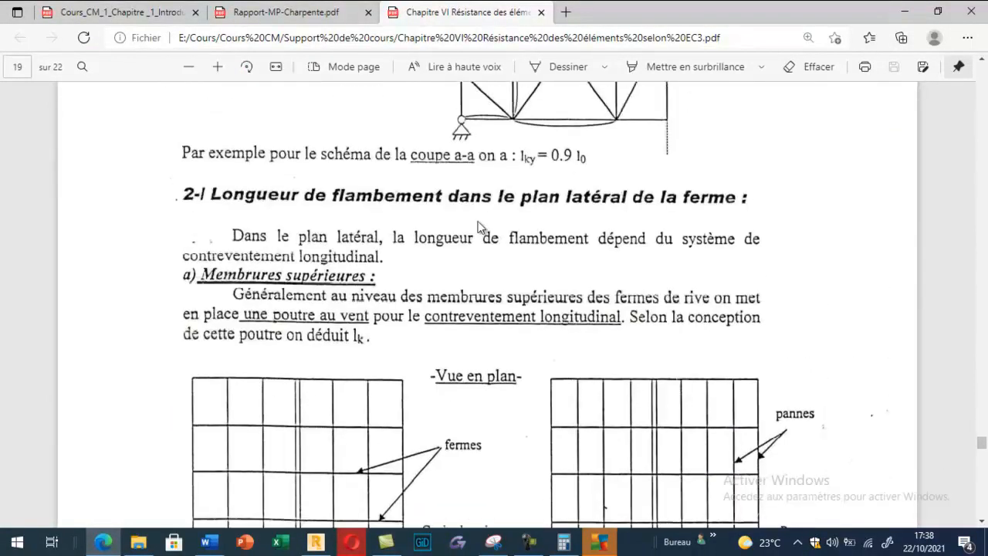
{"action": "scroll", "coordinate": [478, 226], "scroll_direction": "down", "scroll_amount": 4}
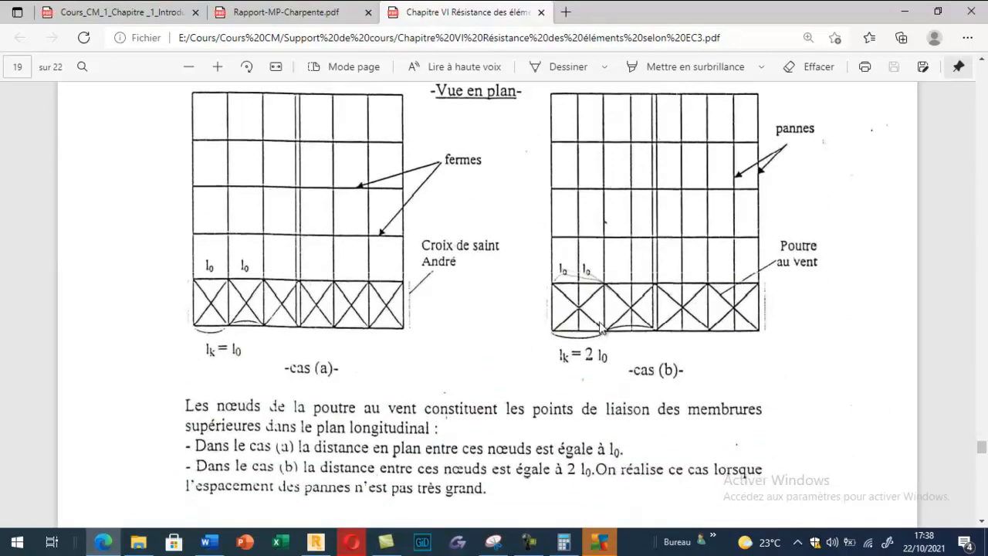
{"action": "scroll", "coordinate": [449, 325], "scroll_direction": "down", "scroll_amount": 9}
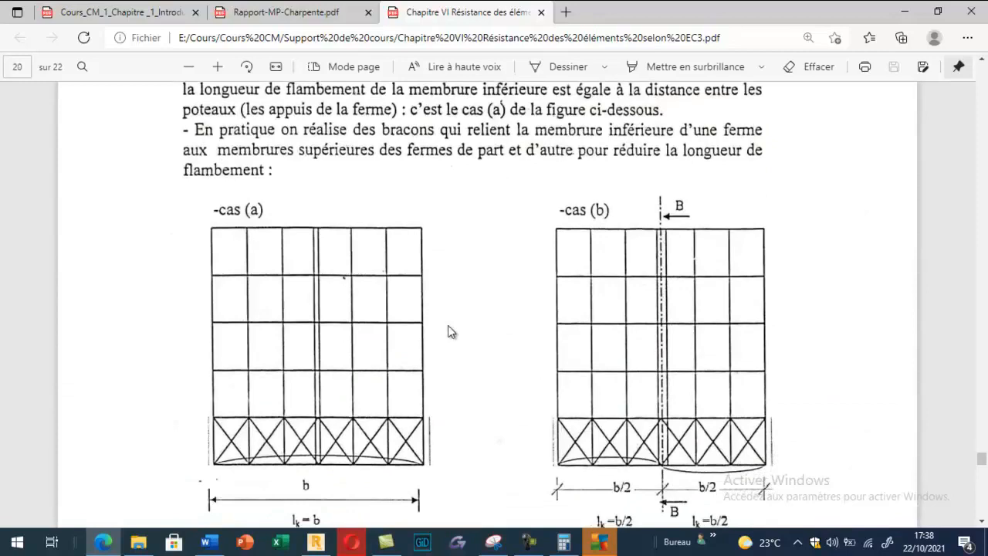
{"action": "left_click", "coordinate": [316, 542]}
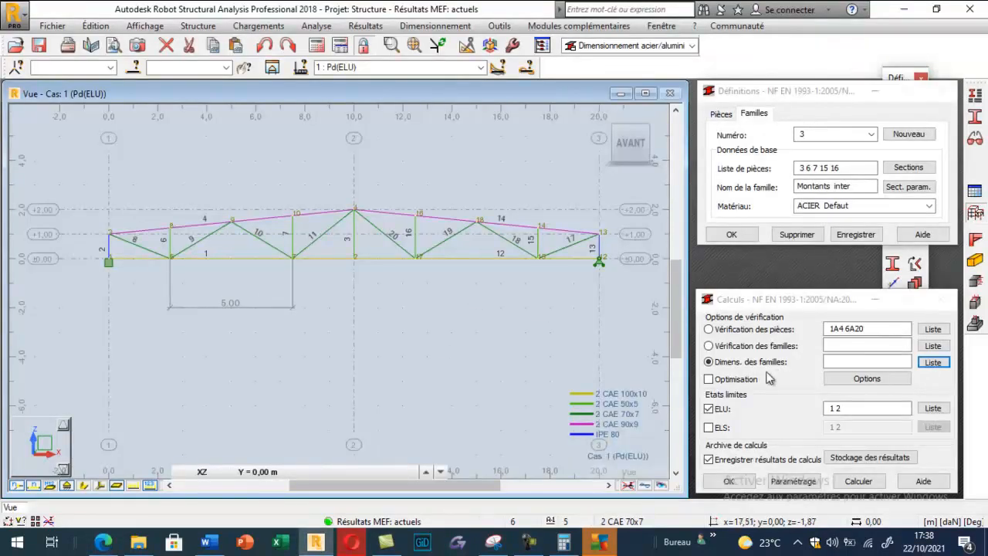
Set the calculation to family verification for diagonales, Membrure inf, Membrure sup, Montants de rives and Montants inter (1A5)
{"action": "left_click", "coordinate": [709, 345]}
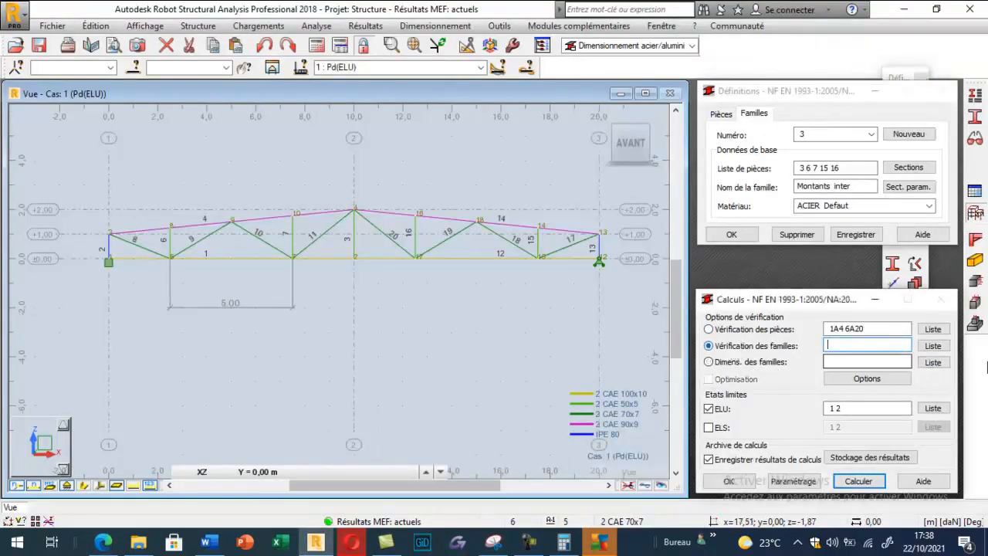
{"action": "left_click", "coordinate": [933, 345]}
{"action": "left_click", "coordinate": [805, 397]}
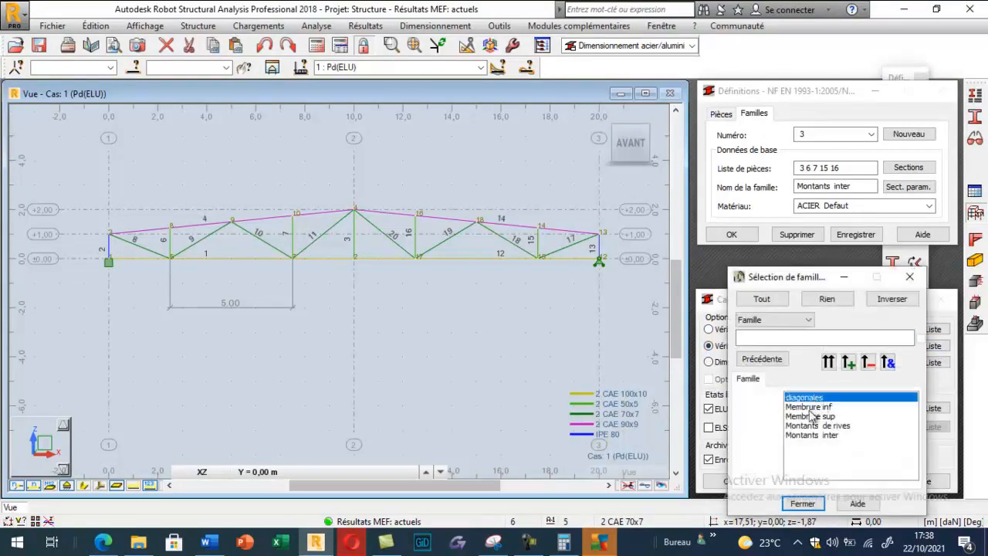
{"action": "left_click", "coordinate": [808, 407]}
{"action": "left_click", "coordinate": [809, 416]}
{"action": "left_click", "coordinate": [808, 435]}
{"action": "left_click", "coordinate": [814, 425]}
{"action": "left_click", "coordinate": [828, 362]}
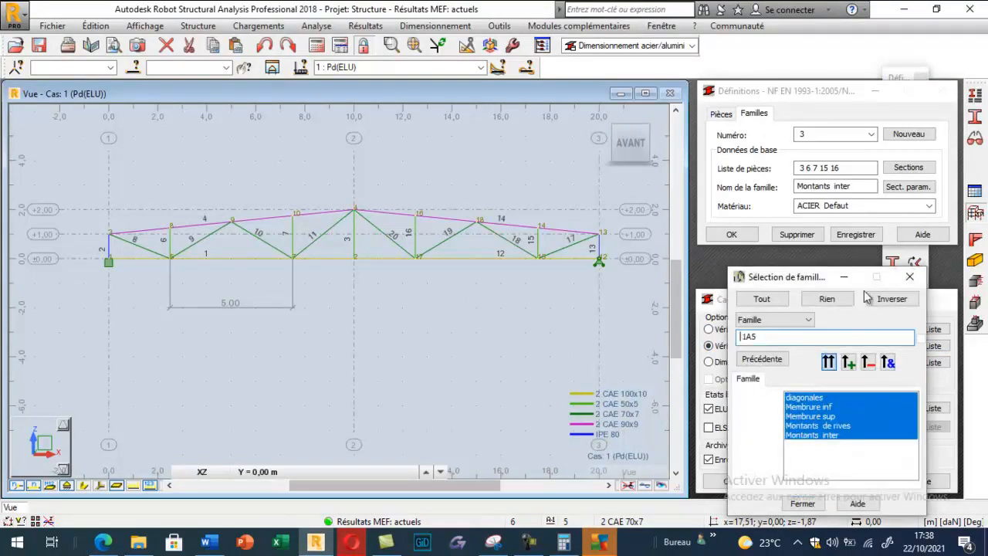
{"action": "left_click", "coordinate": [909, 276]}
Check the ELU load case selection, run the family verification, and enlarge and reposition the results window to show every family
{"action": "left_click", "coordinate": [931, 409]}
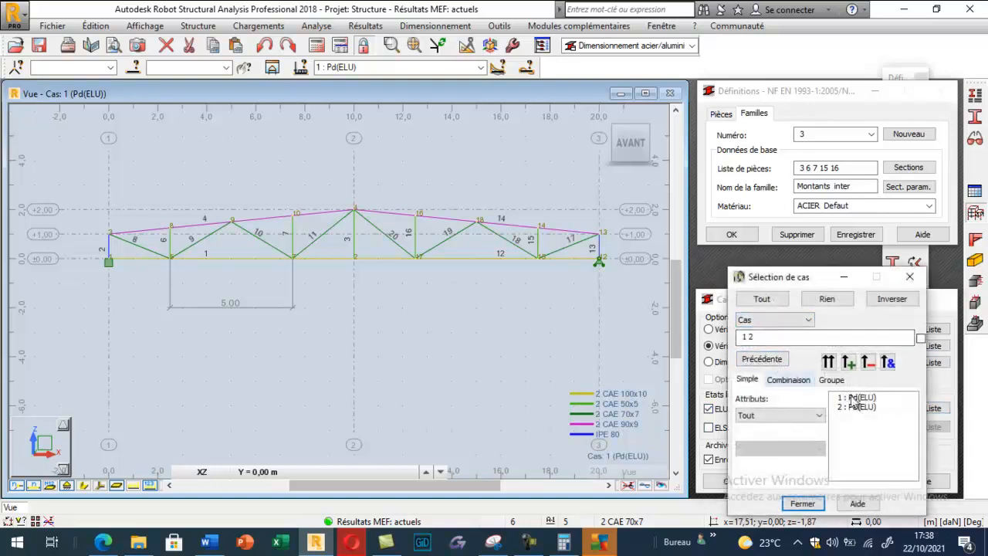
{"action": "left_click", "coordinate": [909, 276]}
{"action": "left_click", "coordinate": [859, 481]}
{"action": "left_click", "coordinate": [843, 433]}
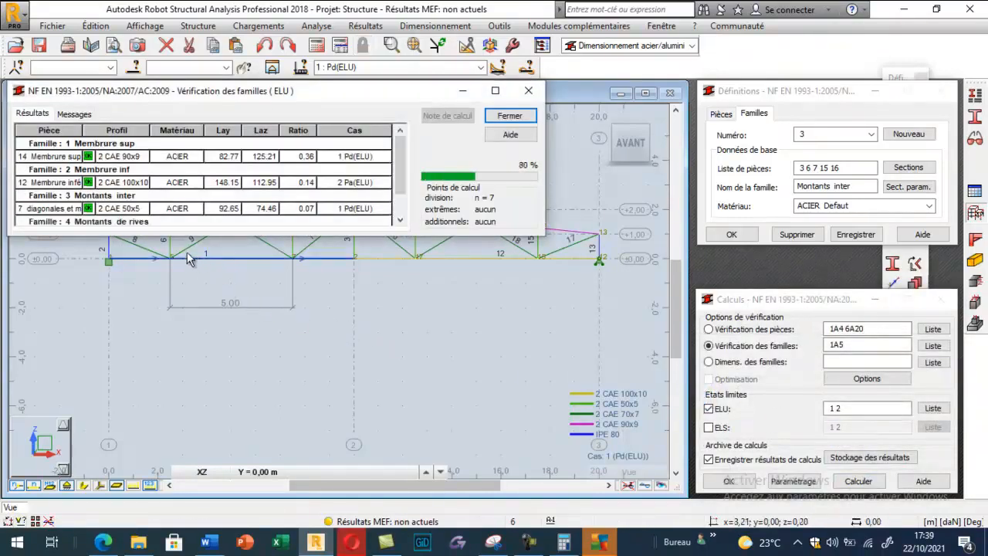
{"action": "left_click_drag", "start_coordinate": [171, 236], "coordinate": [164, 394]}
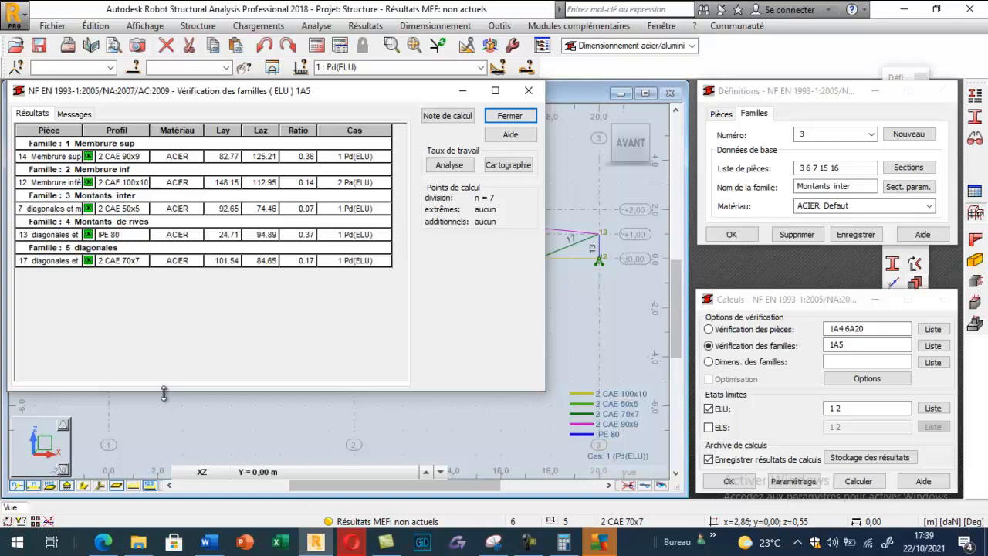
{"action": "left_click_drag", "start_coordinate": [230, 93], "coordinate": [263, 144]}
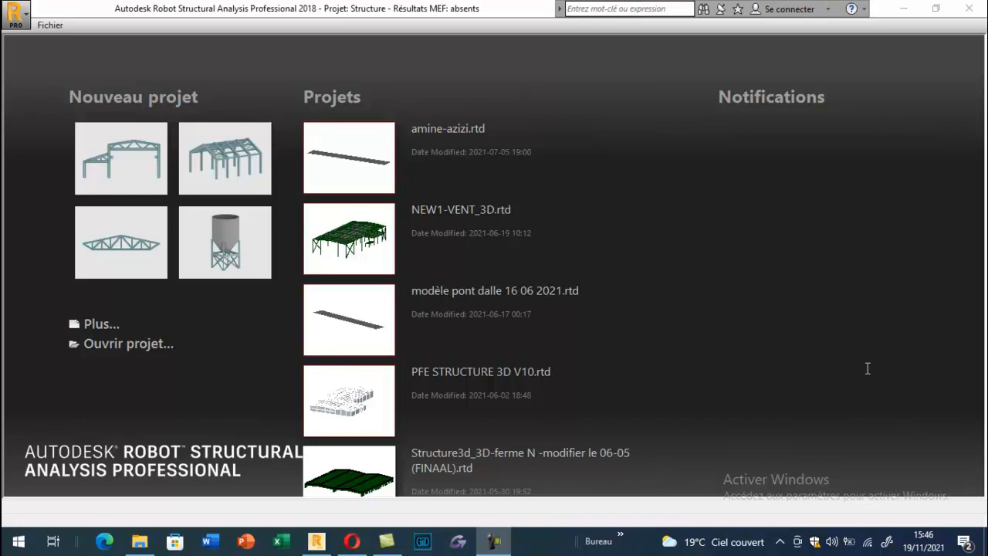
Start a new plane frame project
{"action": "left_click", "coordinate": [126, 172]}
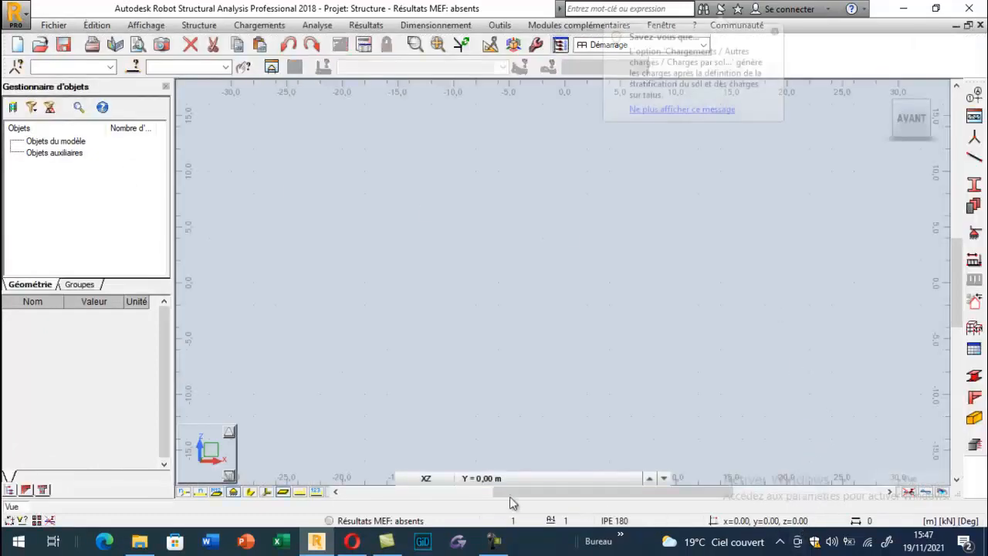
{"action": "left_click", "coordinate": [494, 541]}
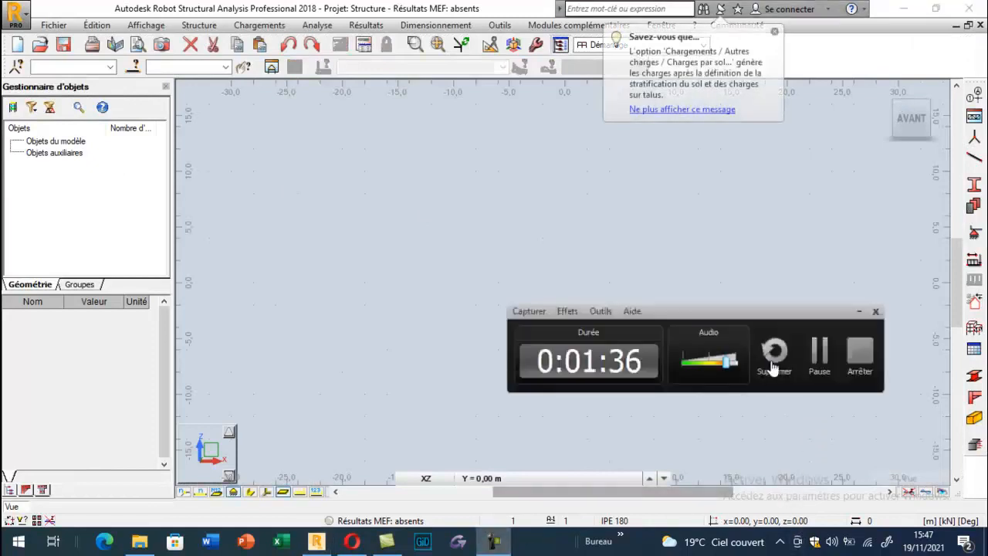
{"action": "left_click", "coordinate": [820, 354]}
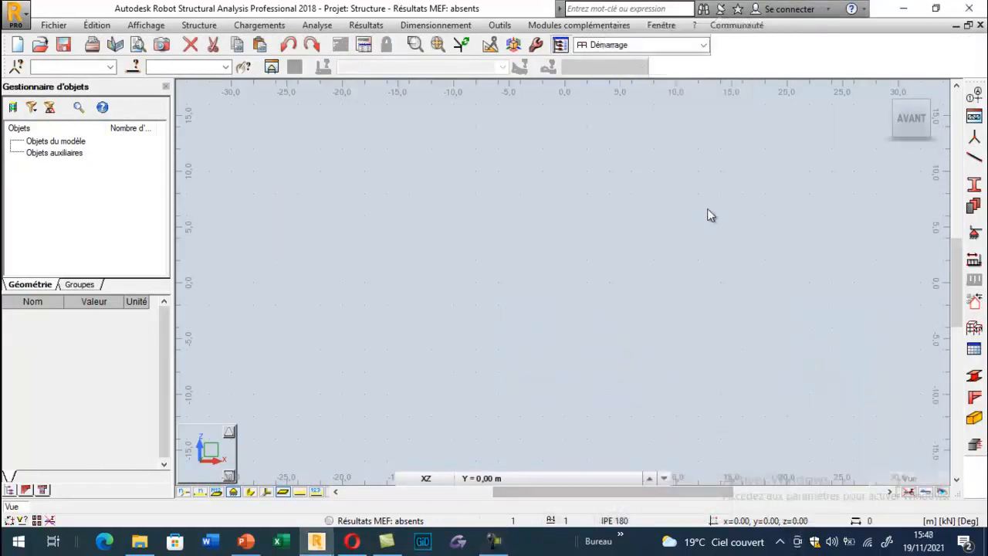
Switch to the Bureau d'études charpente métallique presentation in PowerPoint
{"action": "middle_click", "coordinate": [707, 208]}
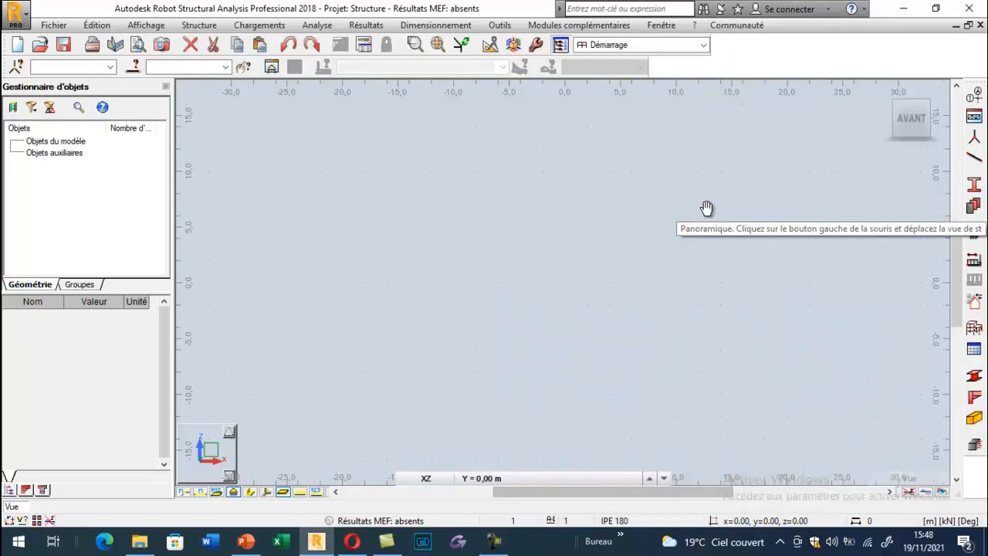
{"action": "key", "text": "Escape"}
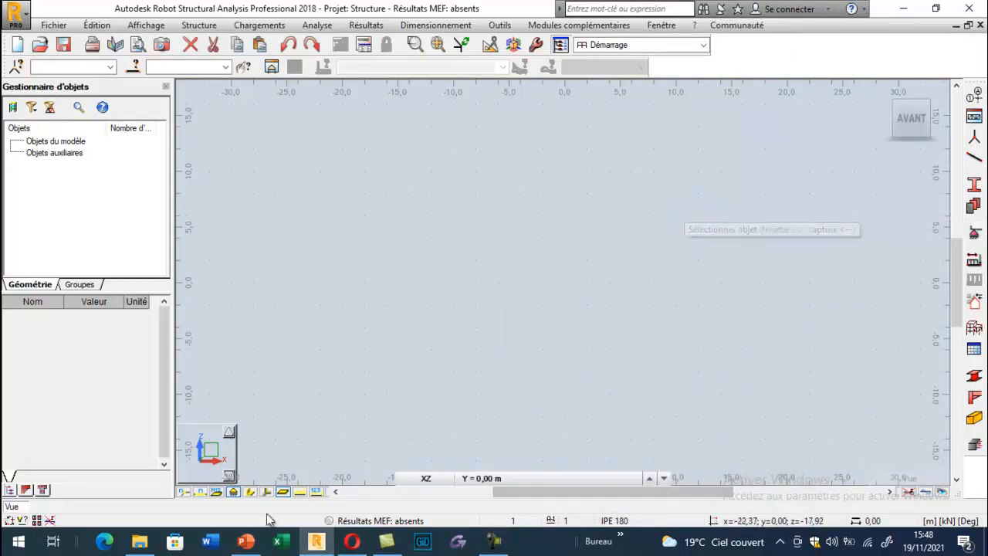
{"action": "left_click", "coordinate": [245, 540]}
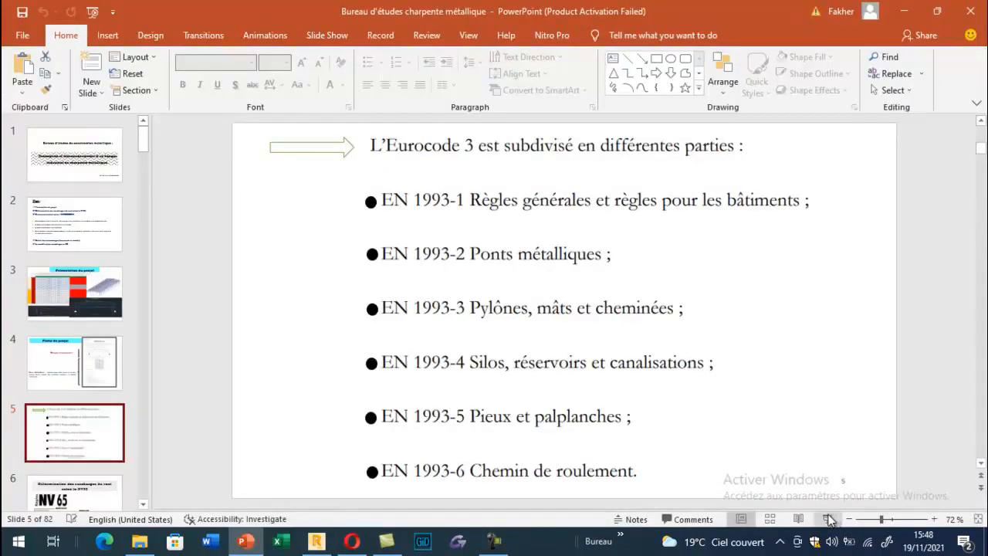
Present the slide listing the parts of Eurocode 3 in full-screen slide show
{"action": "key", "text": "shift+F5"}
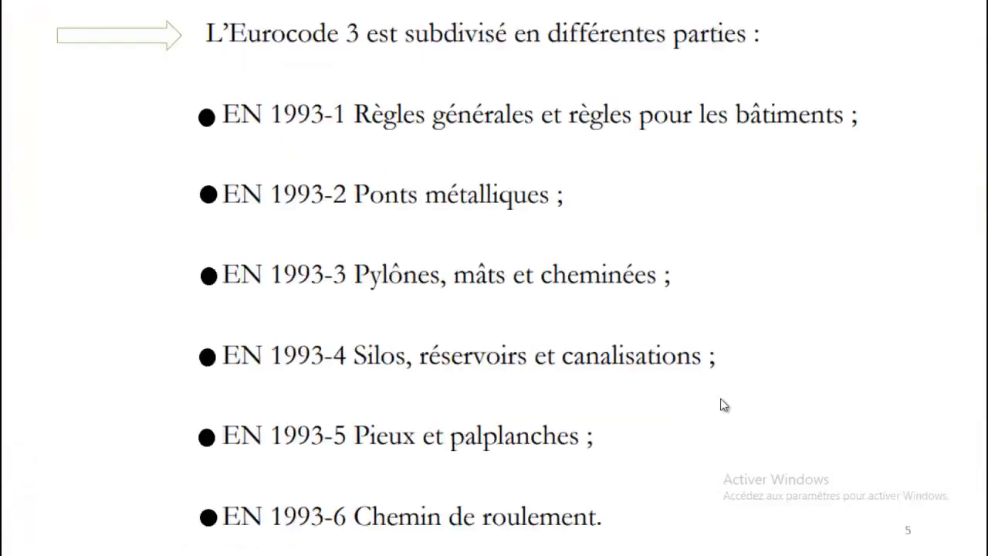
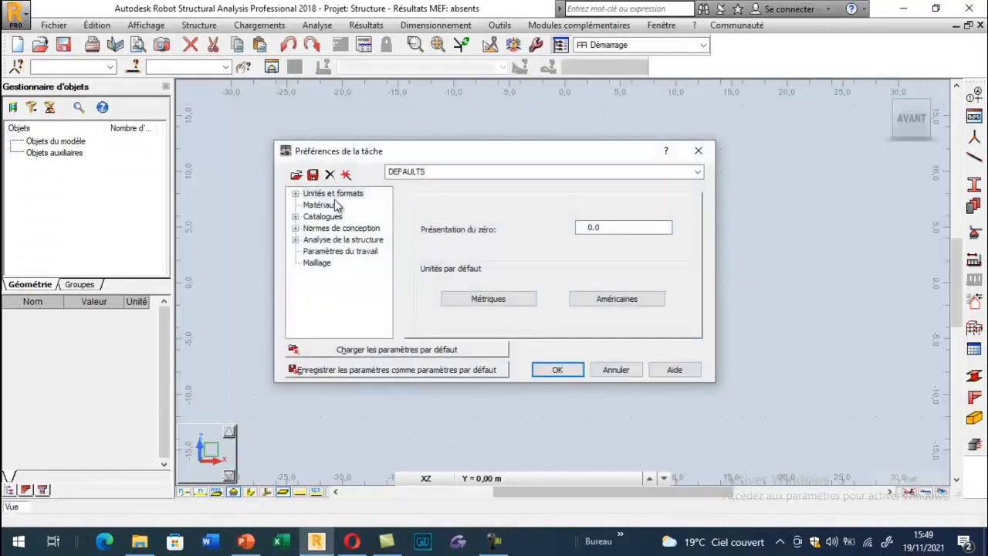
In Robot's job preferences, set the steel and aluminium code to NF EN 1993-1:2005/NA:2007/AC:2009 and steel connections to NF EN 1993-1-8:2005
{"action": "left_click", "coordinate": [320, 228]}
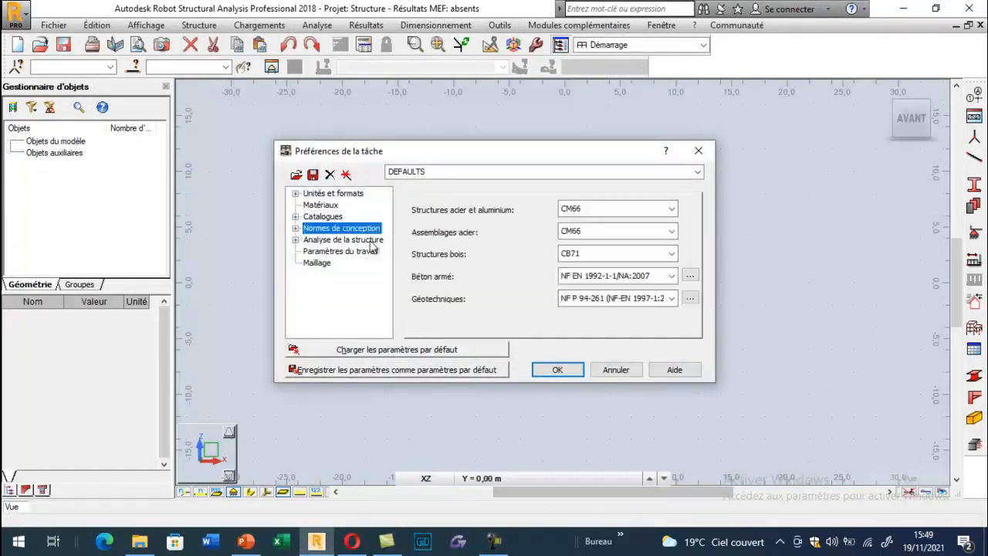
{"action": "left_click", "coordinate": [588, 209]}
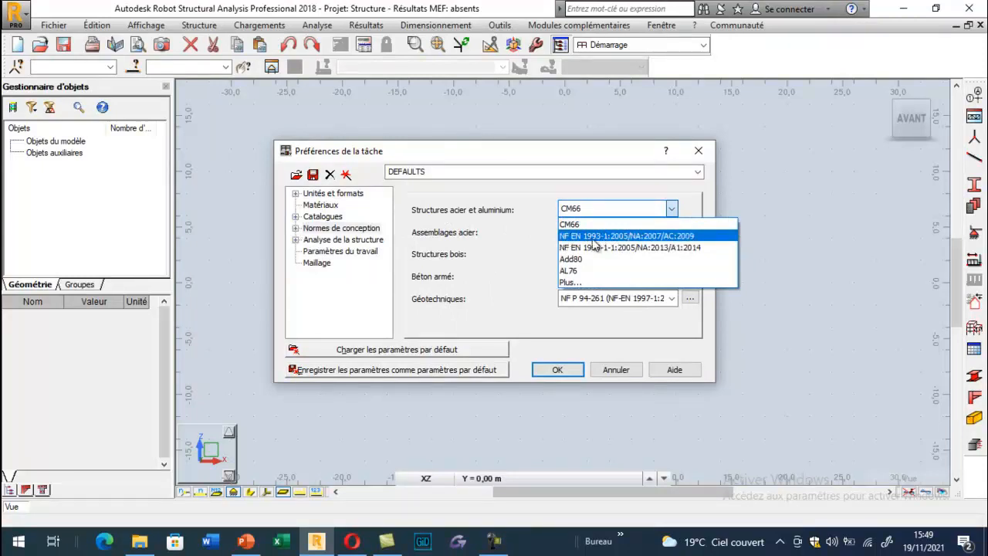
{"action": "left_click", "coordinate": [605, 240]}
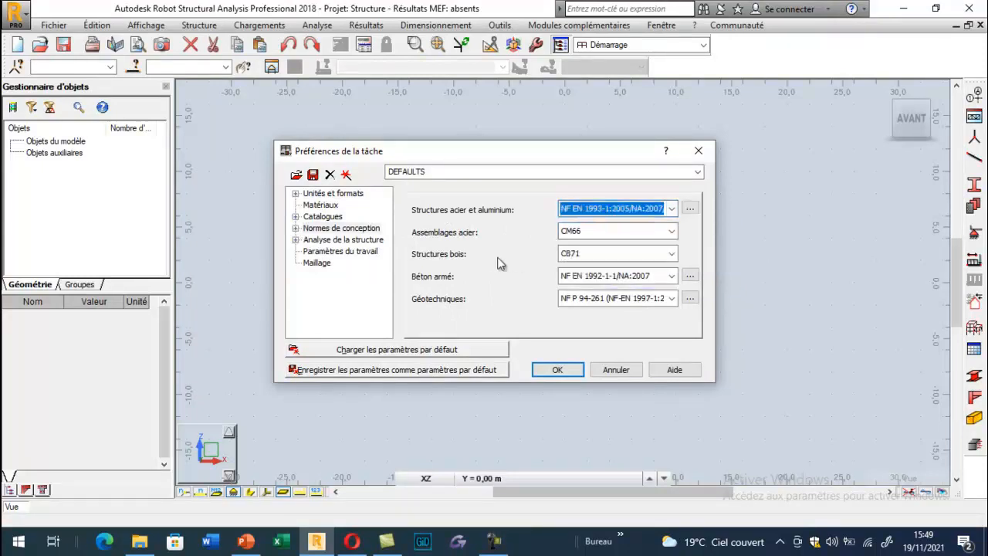
{"action": "left_click", "coordinate": [602, 232]}
{"action": "left_click", "coordinate": [597, 258]}
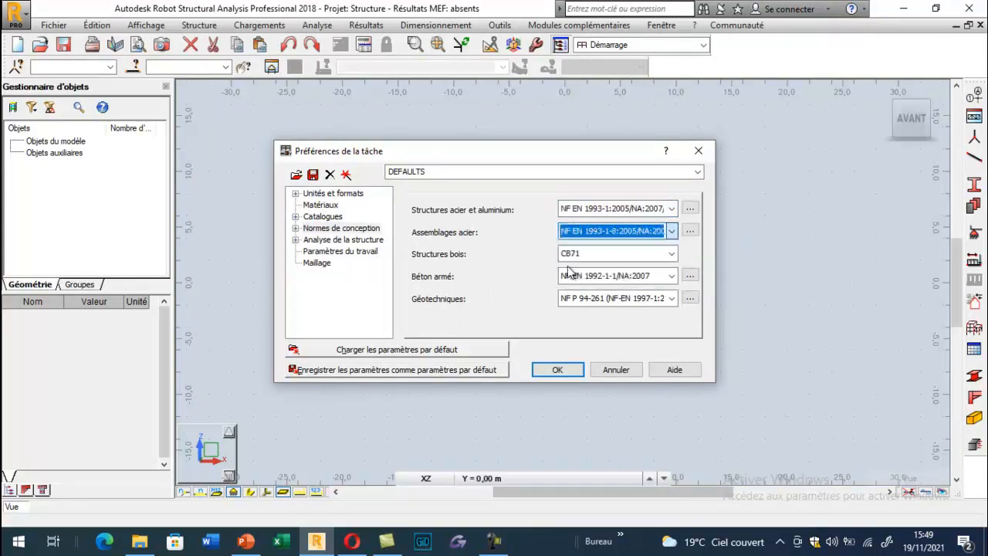
Set the load combination code to NF EN 1990/NA Décembre 2011, apply the preferences and convert the bar parameters to the new steel code
{"action": "left_click", "coordinate": [296, 228]}
{"action": "left_click", "coordinate": [330, 240]}
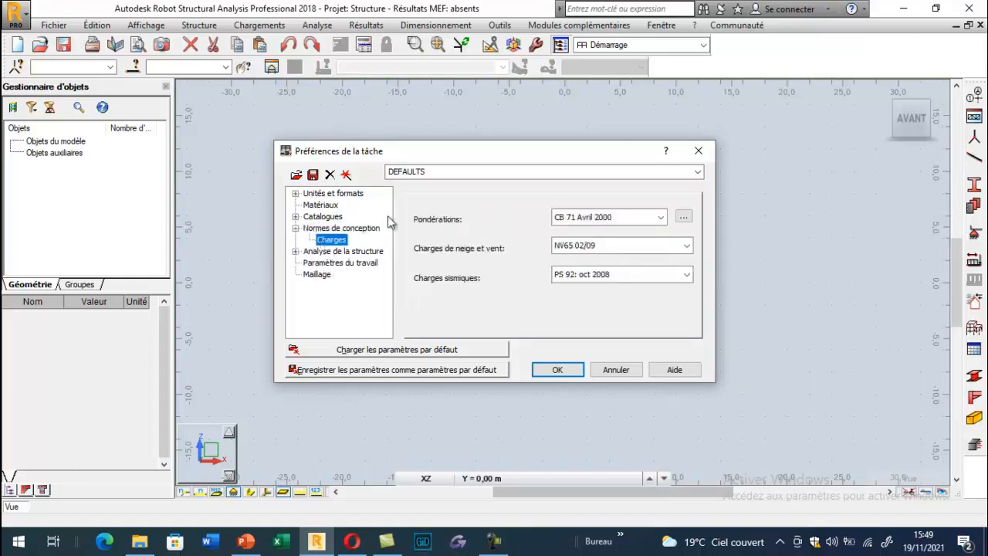
{"action": "left_click", "coordinate": [660, 217]}
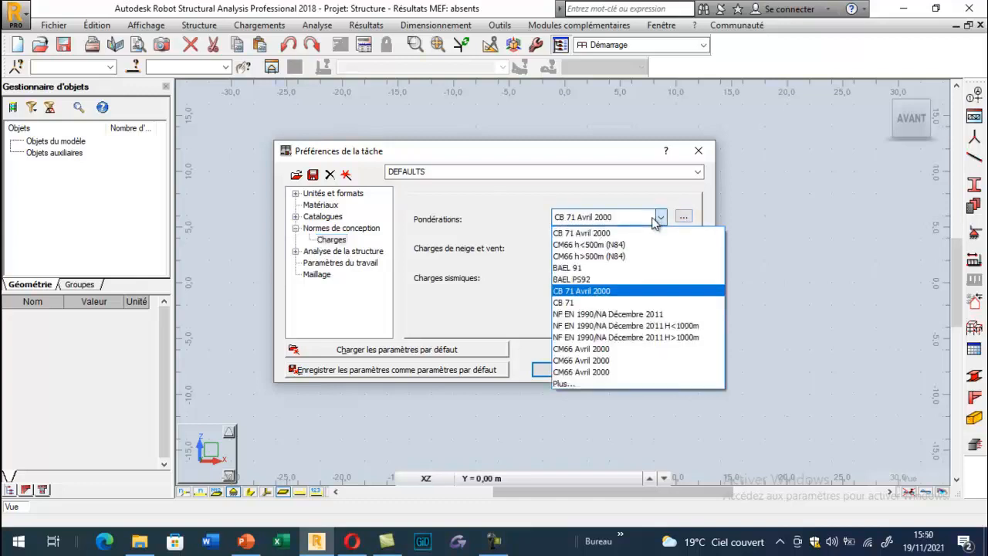
{"action": "left_click", "coordinate": [623, 316]}
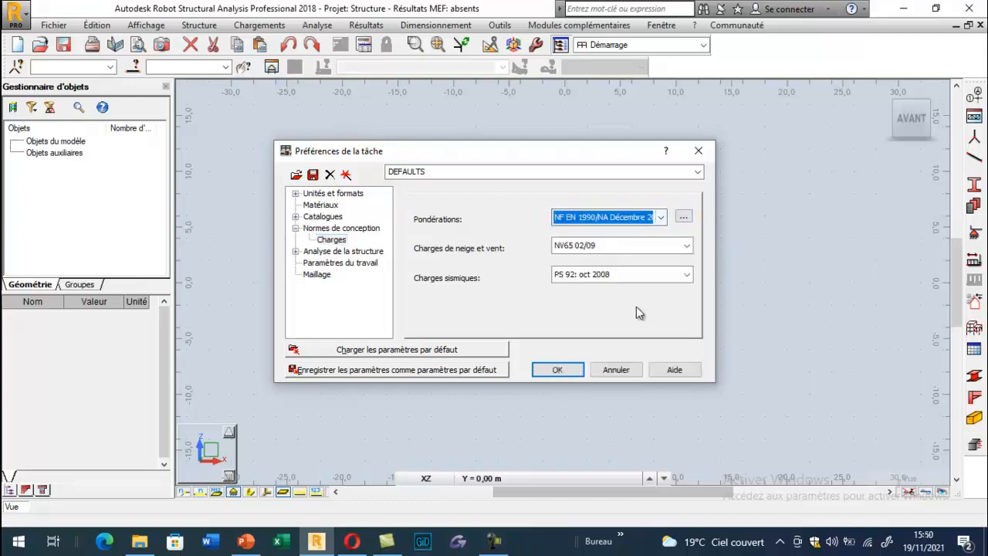
{"action": "left_click", "coordinate": [554, 370]}
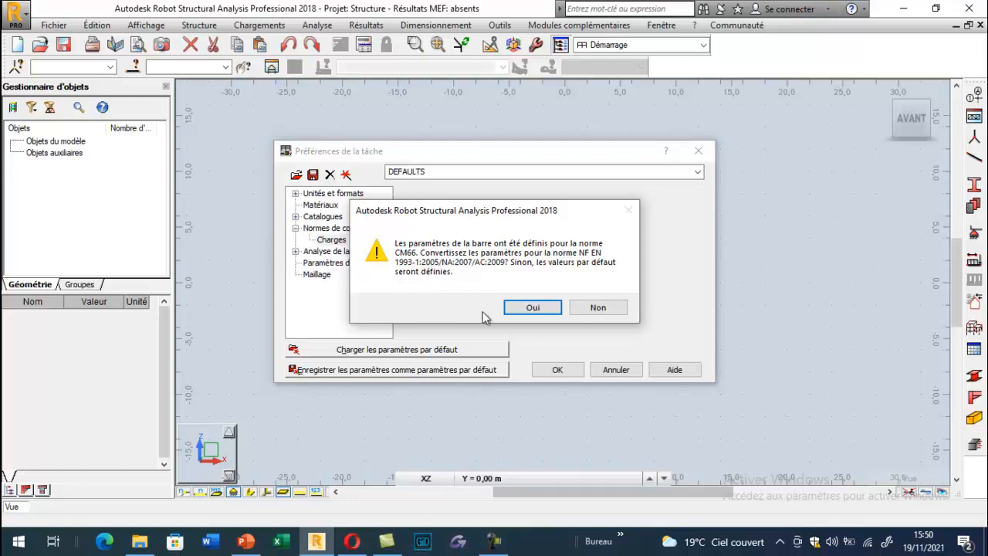
{"action": "left_click", "coordinate": [526, 307]}
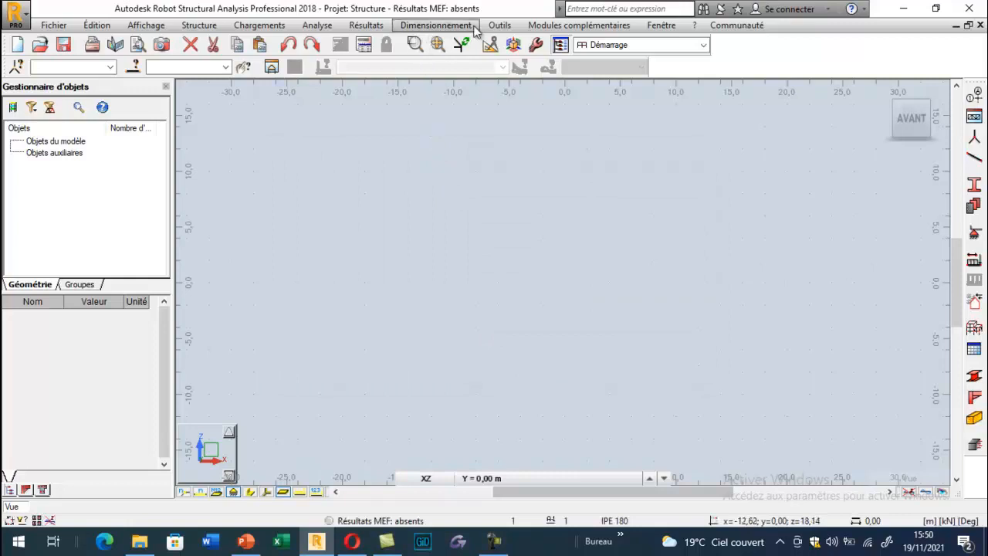
Set the project's force unit to daN in the job preferences and apply it
{"action": "left_click", "coordinate": [499, 24]}
{"action": "left_click", "coordinate": [567, 262]}
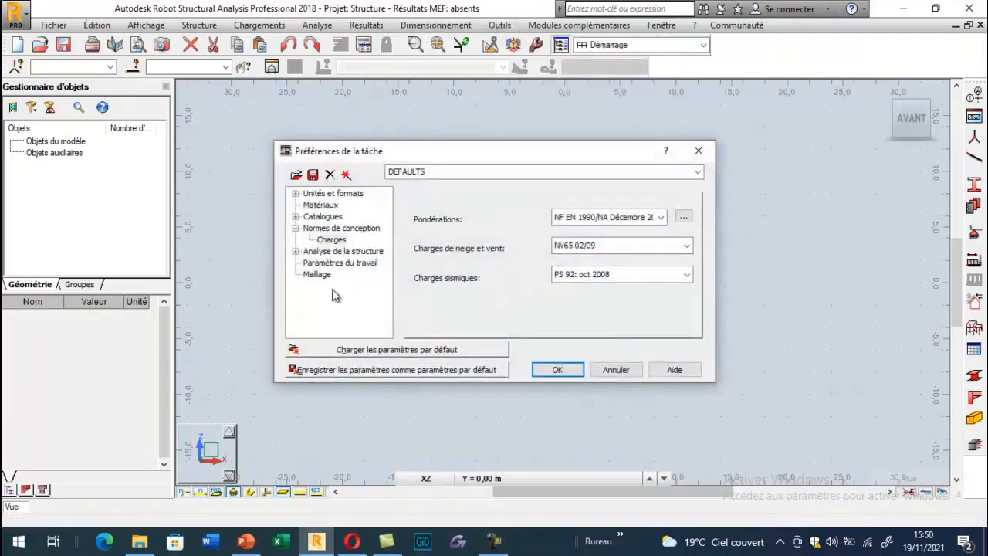
{"action": "left_click", "coordinate": [295, 217]}
{"action": "left_click", "coordinate": [295, 193]}
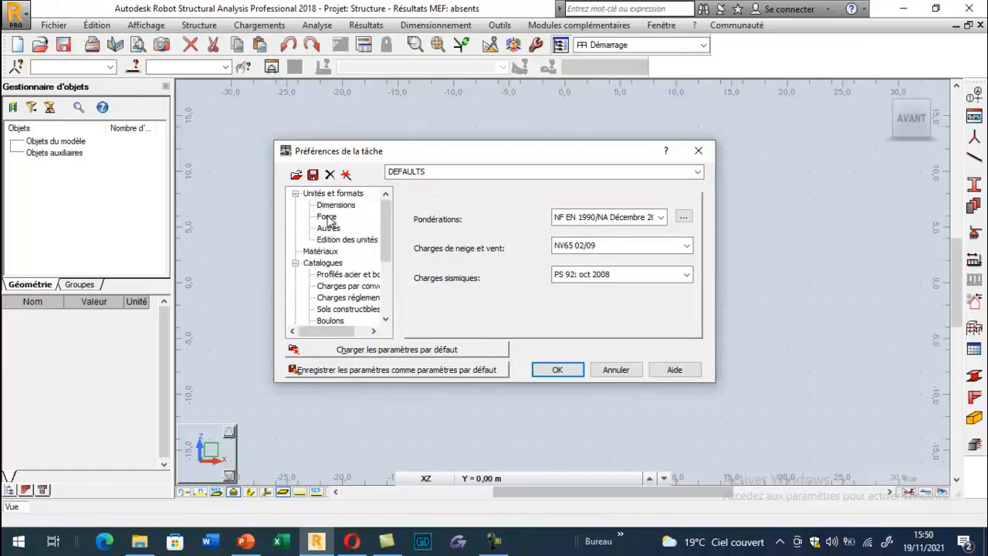
{"action": "left_click", "coordinate": [328, 217]}
{"action": "left_click", "coordinate": [534, 225]}
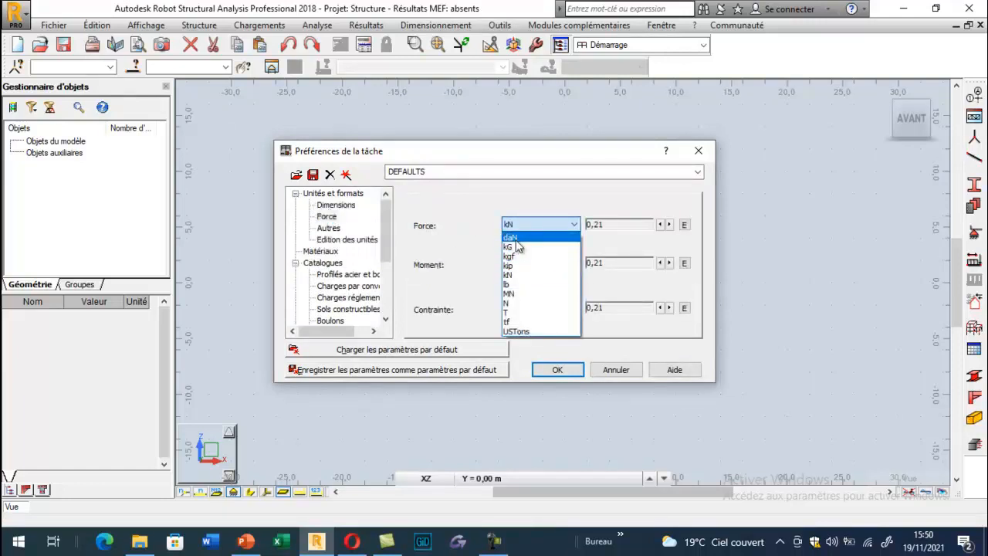
{"action": "left_click", "coordinate": [514, 238]}
{"action": "left_click", "coordinate": [557, 370]}
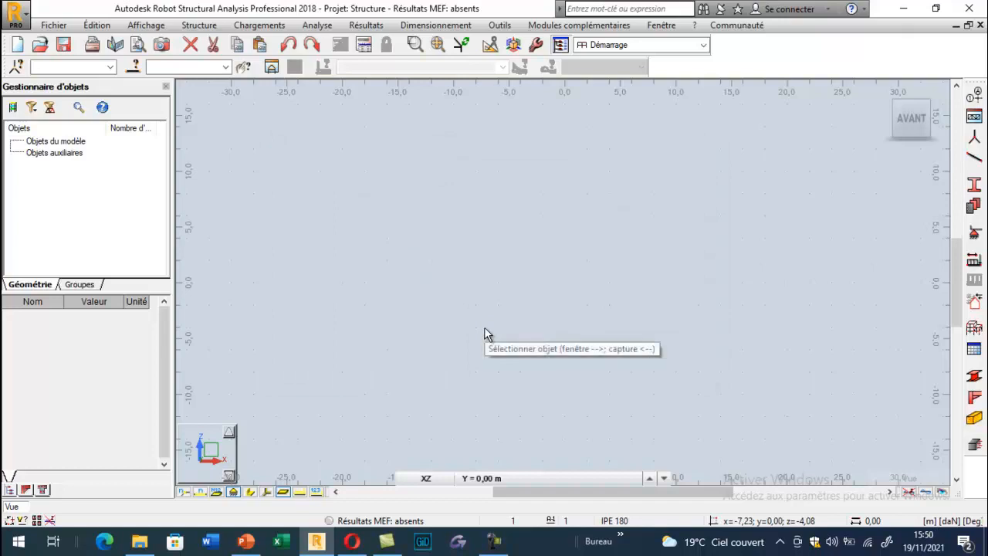
Define Cartesian construction lines along X from 0 m, repeated 2 times at 10 m spacing
{"action": "left_click", "coordinate": [974, 115]}
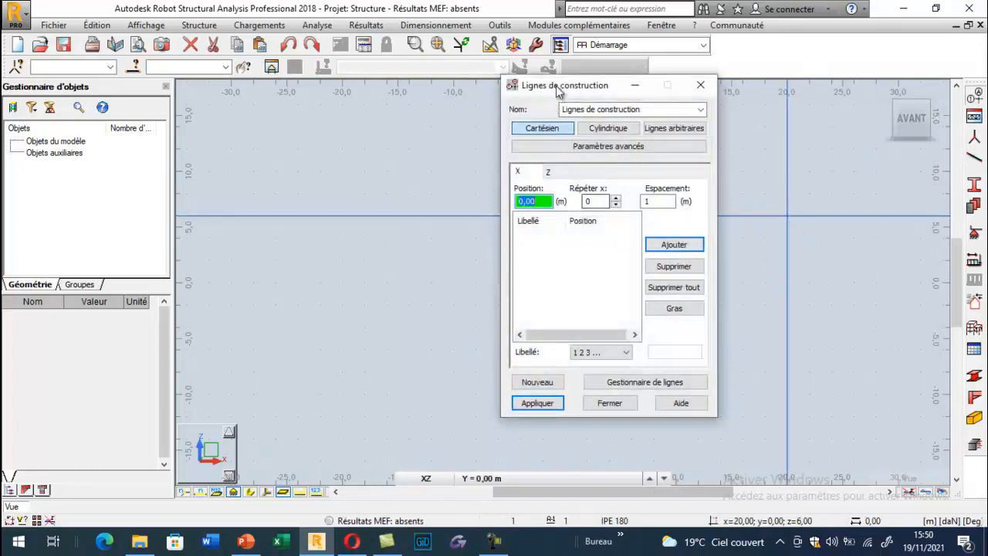
{"action": "left_click_drag", "start_coordinate": [556, 85], "coordinate": [414, 109]}
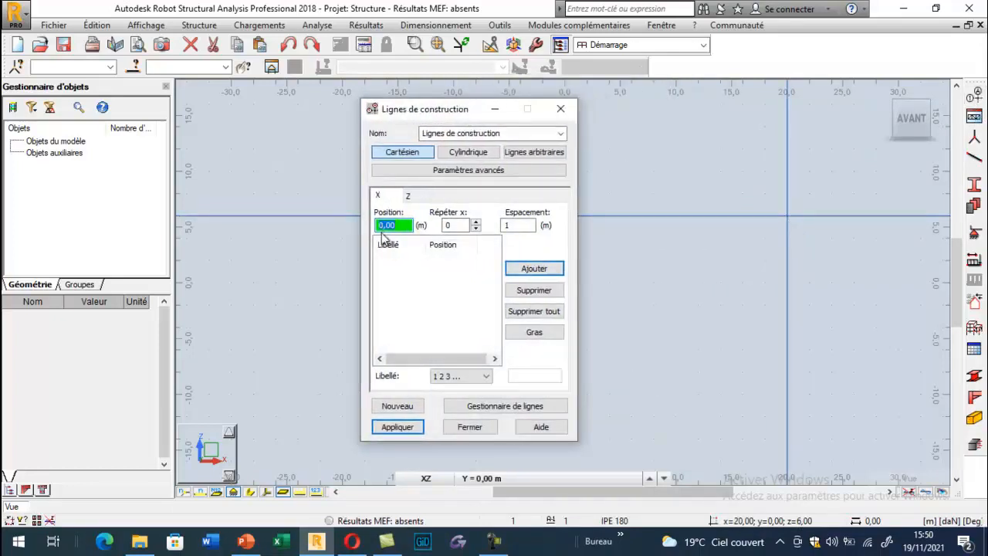
{"action": "left_click", "coordinate": [476, 222]}
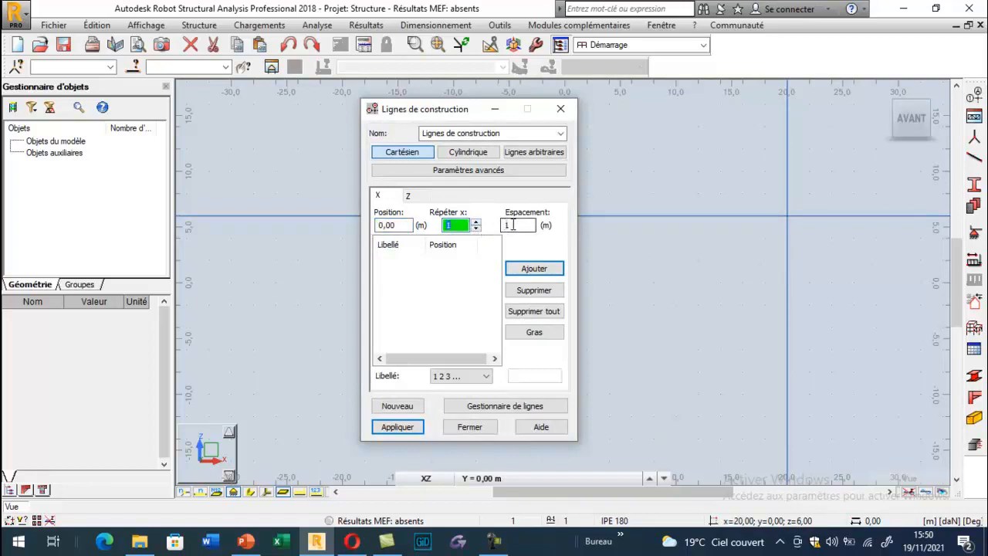
{"action": "left_click", "coordinate": [513, 225]}
{"action": "left_click", "coordinate": [475, 221]}
{"action": "left_click", "coordinate": [509, 225]}
{"action": "type", "text": "10"}
{"action": "left_click", "coordinate": [533, 270]}
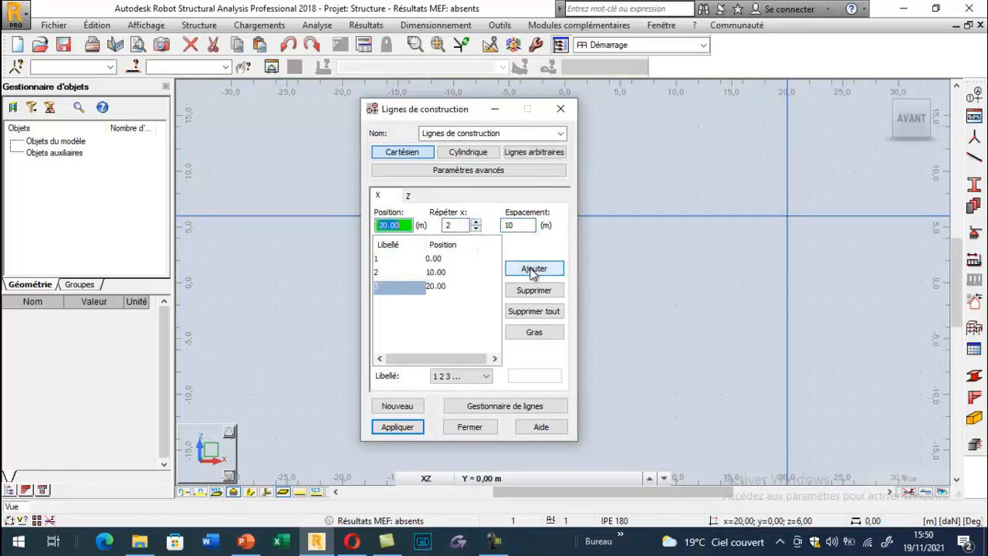
Add construction lines along Z at 0, 8, 9 and 10 m
{"action": "left_click", "coordinate": [409, 195]}
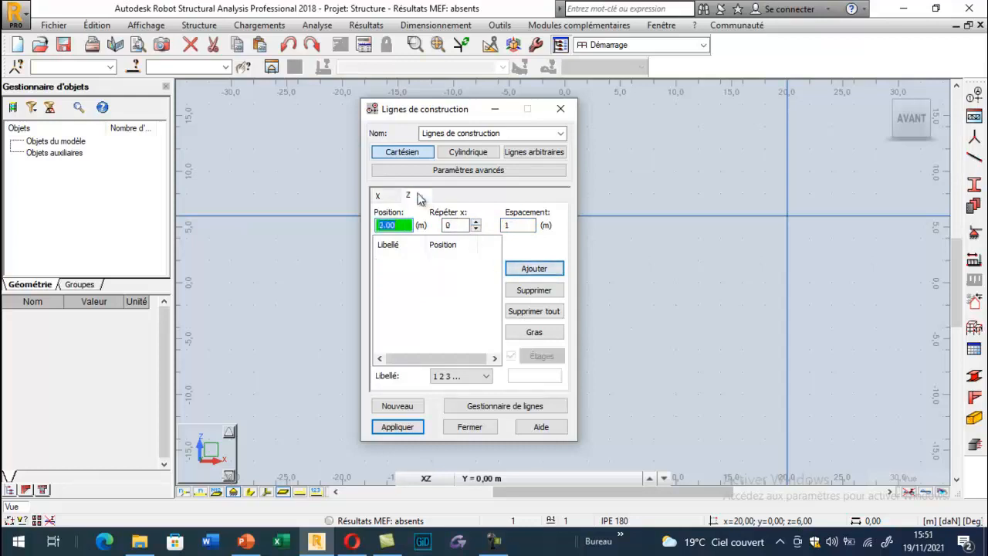
{"action": "left_click", "coordinate": [475, 222]}
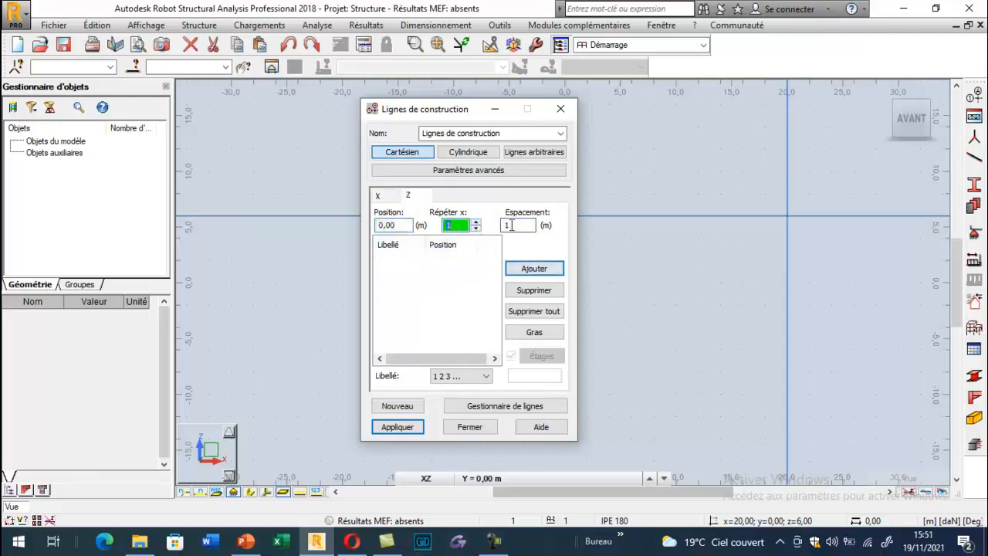
{"action": "left_click", "coordinate": [509, 225]}
{"action": "left_click", "coordinate": [532, 268]}
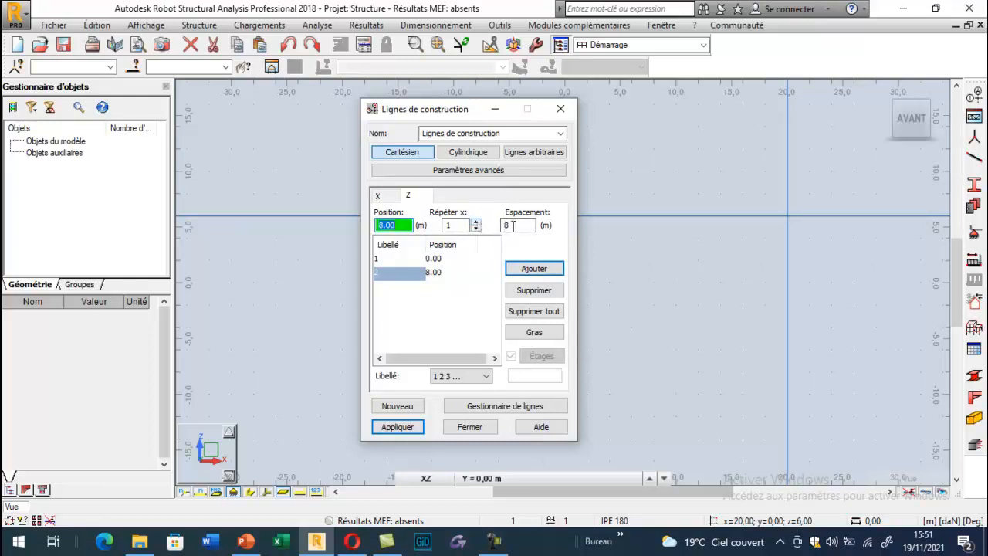
{"action": "key", "text": "Tab"}
{"action": "key", "text": "Tab"}
{"action": "type", "text": "1"}
{"action": "left_click", "coordinate": [511, 267]}
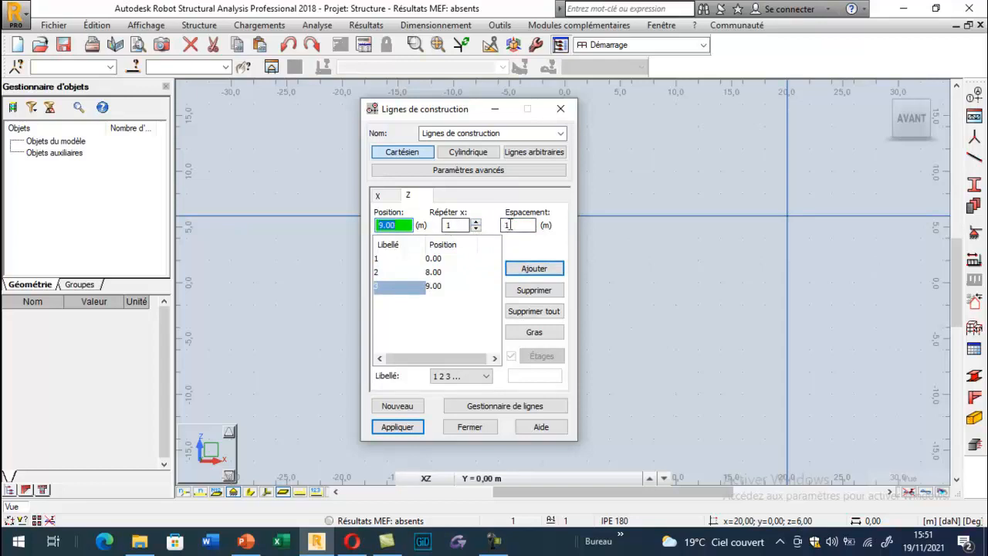
{"action": "left_click", "coordinate": [534, 269]}
Label the Z construction lines by value and apply the construction grid
{"action": "left_click", "coordinate": [461, 376]}
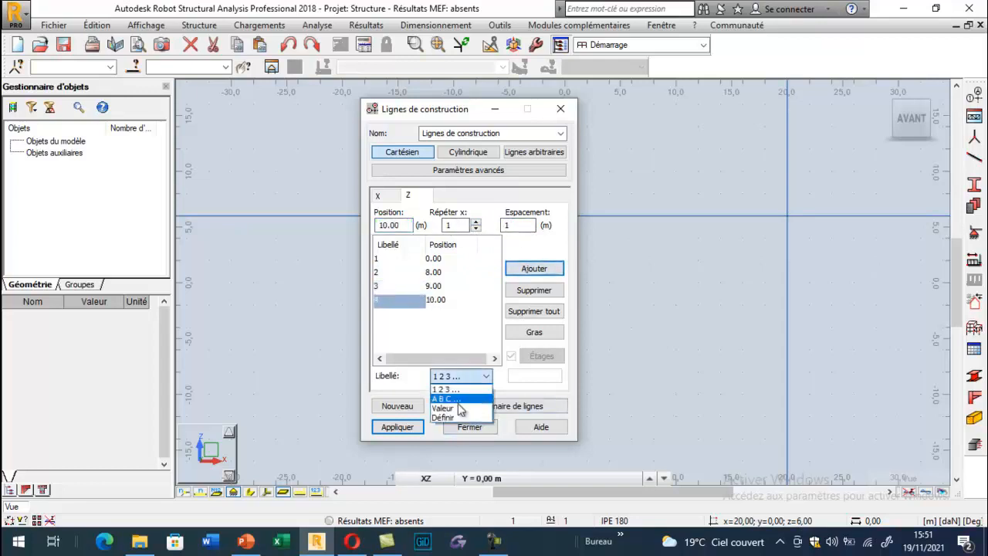
{"action": "left_click", "coordinate": [442, 406]}
{"action": "left_click", "coordinate": [397, 427]}
{"action": "left_click", "coordinate": [470, 426]}
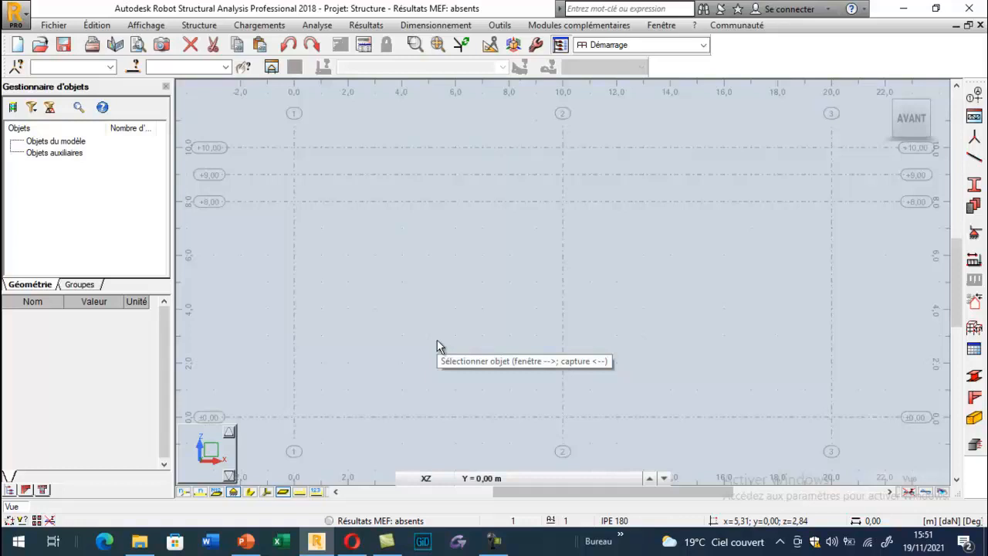
Add an IPE 270 steel section from the OTUA catalogue as the section for new bars
{"action": "left_click", "coordinate": [974, 158]}
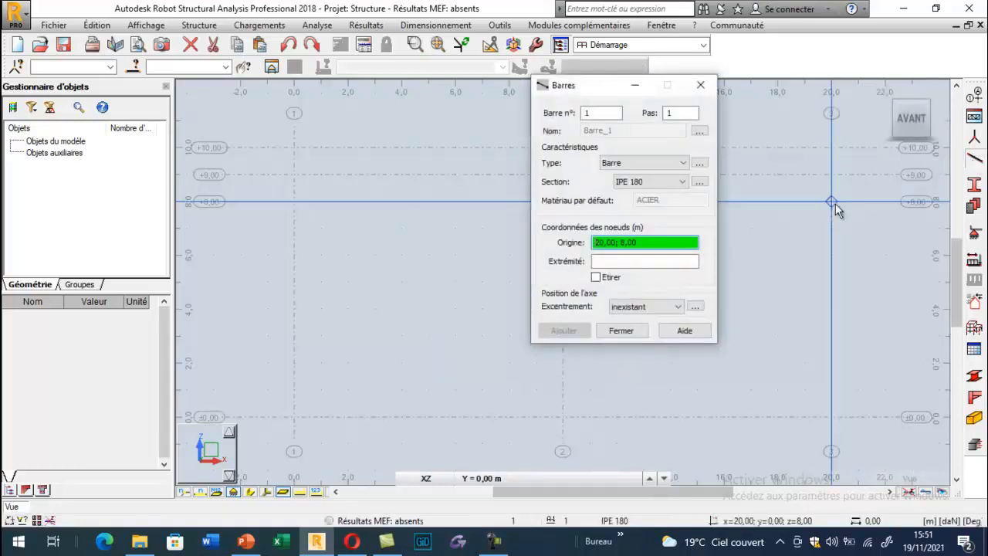
{"action": "left_click", "coordinate": [684, 182]}
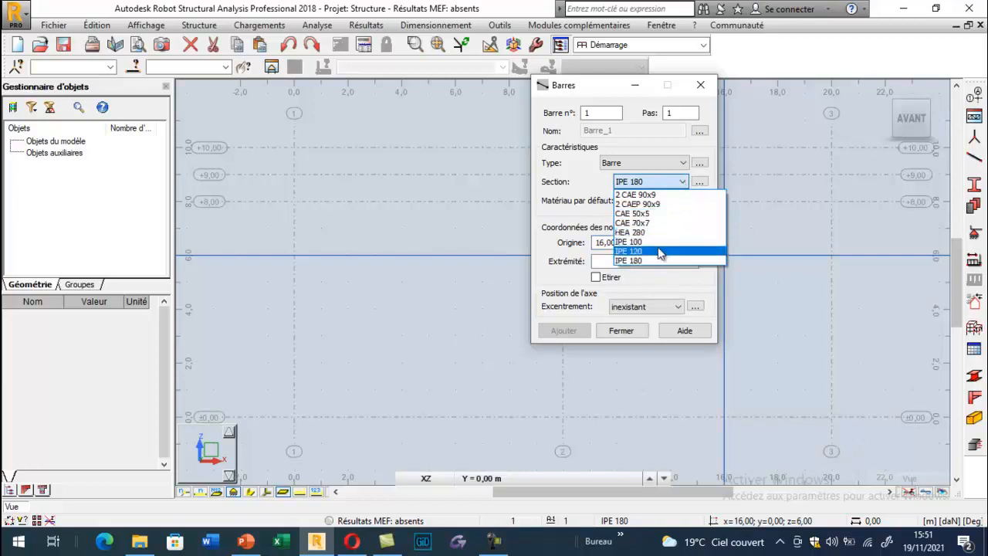
{"action": "left_click", "coordinate": [656, 260]}
{"action": "left_click", "coordinate": [699, 181]}
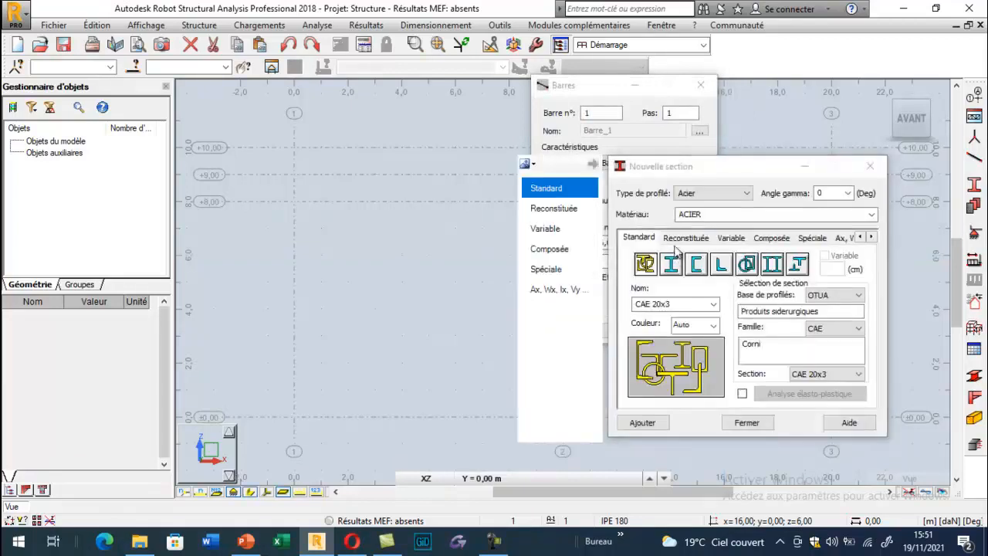
{"action": "left_click", "coordinate": [671, 264]}
{"action": "left_click", "coordinate": [828, 331]}
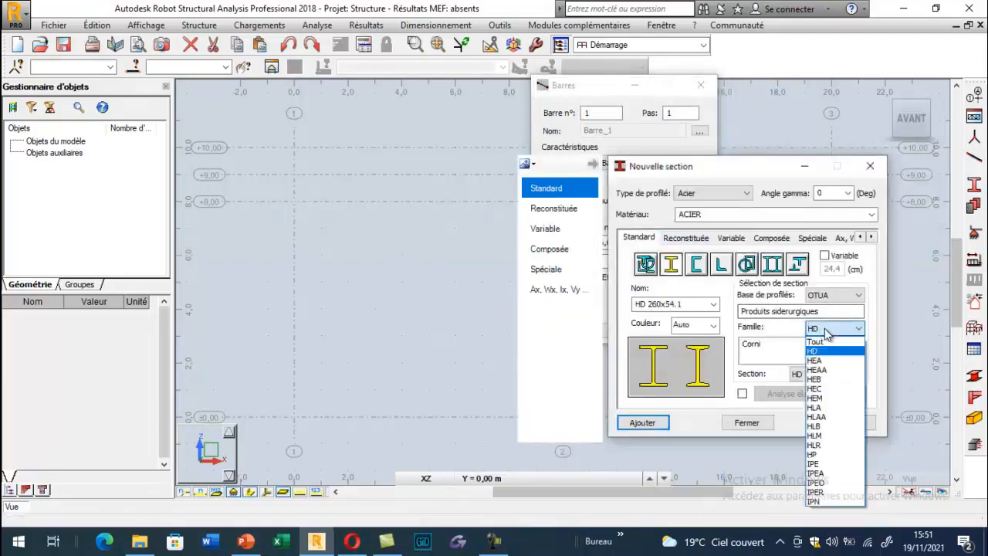
{"action": "left_click", "coordinate": [817, 463]}
{"action": "left_click", "coordinate": [832, 374]}
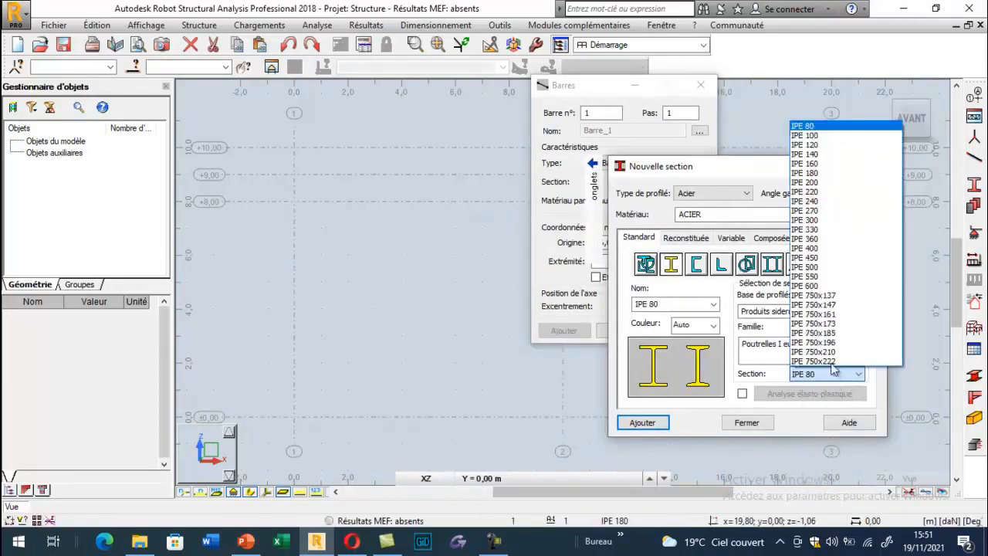
{"action": "left_click", "coordinate": [823, 218]}
{"action": "left_click", "coordinate": [656, 422]}
{"action": "left_click", "coordinate": [747, 422]}
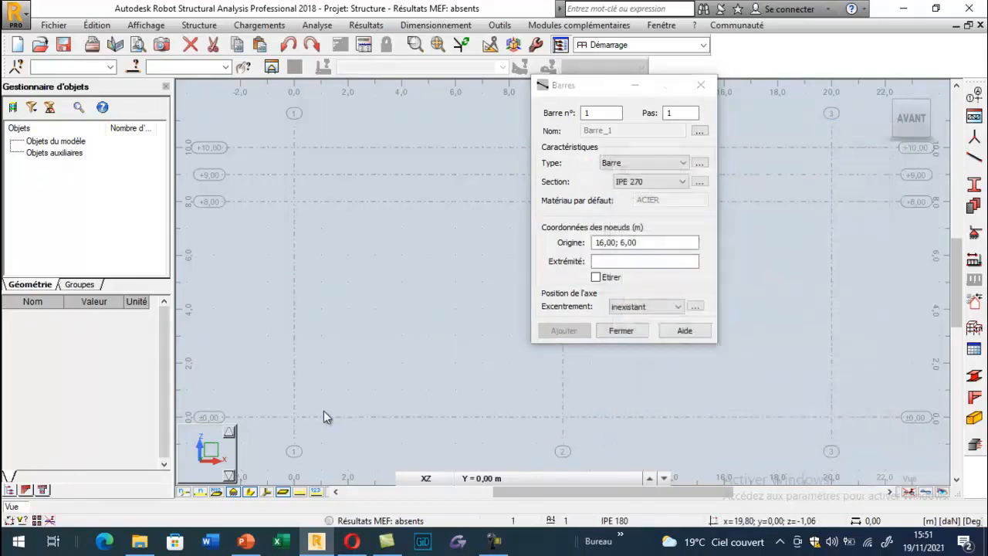
Draw a vertical column on axis 1 from (0; 0) to (0; 8) m and display its section shape
{"action": "left_click", "coordinate": [294, 416]}
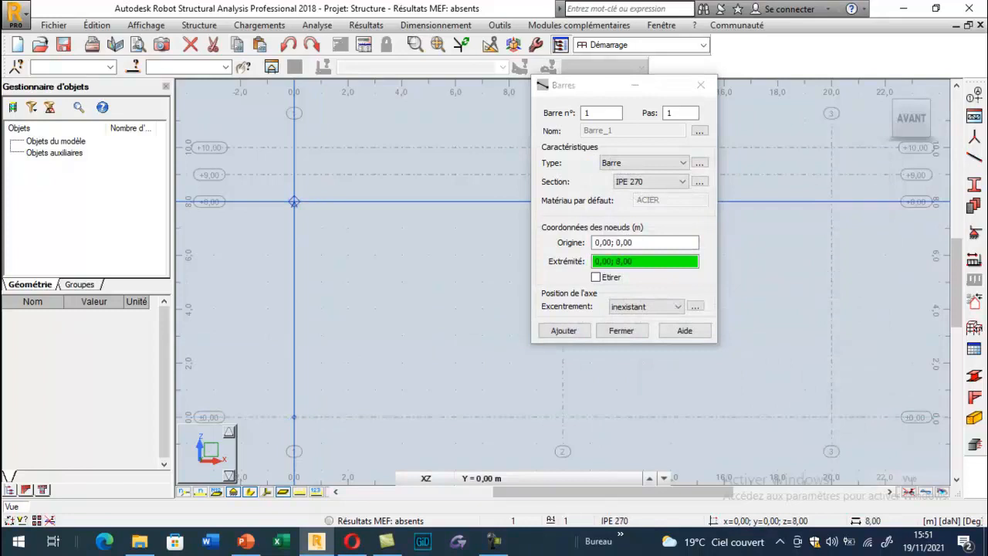
{"action": "left_click", "coordinate": [294, 202]}
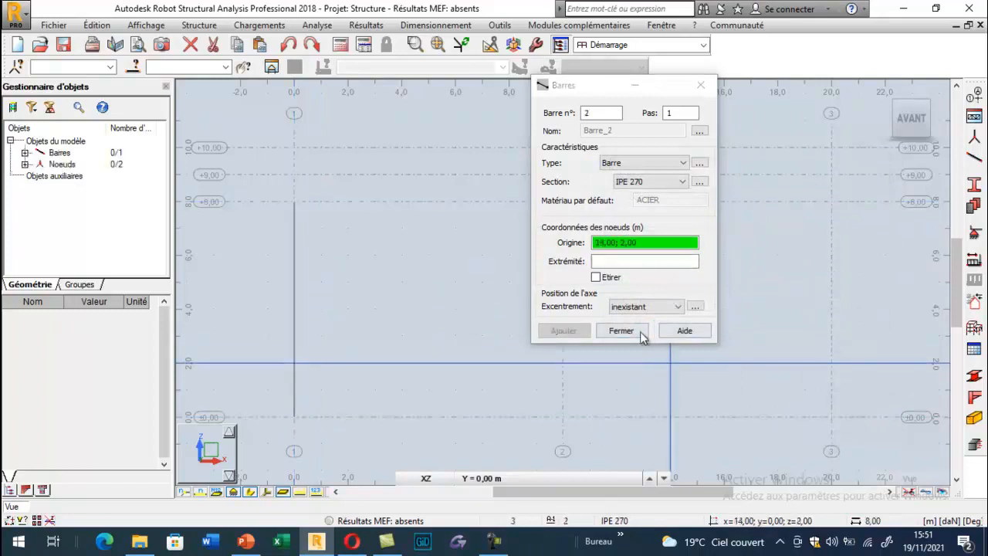
{"action": "left_click", "coordinate": [641, 334]}
{"action": "left_click", "coordinate": [295, 382]}
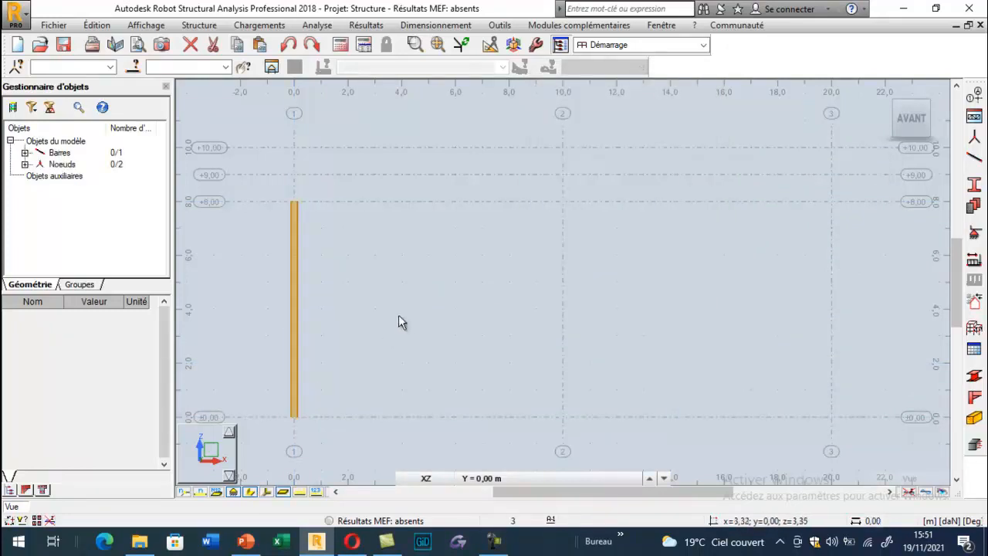
Assign a Rotule (pinned) support to the base node of the column at (0; 0)
{"action": "left_click", "coordinate": [975, 233]}
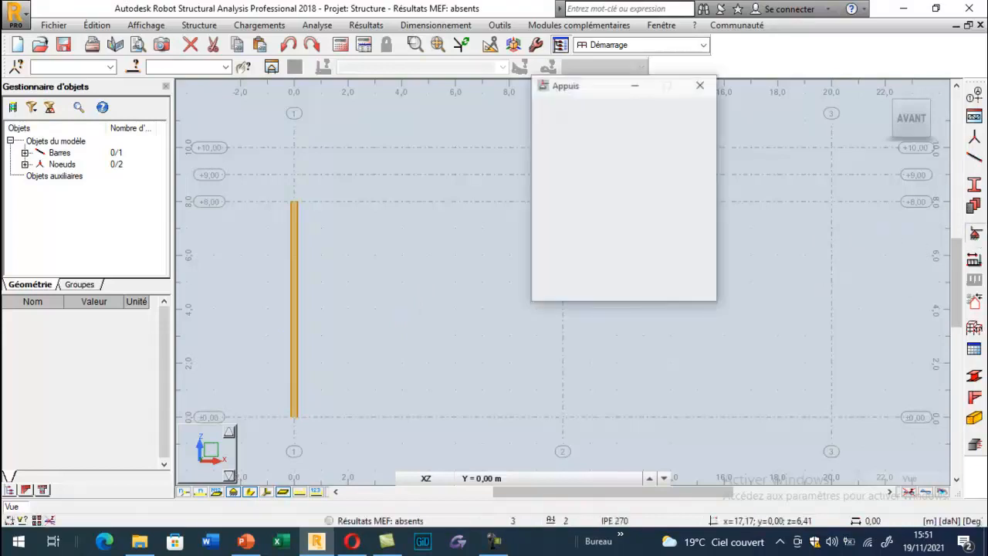
{"action": "left_click", "coordinate": [660, 145]}
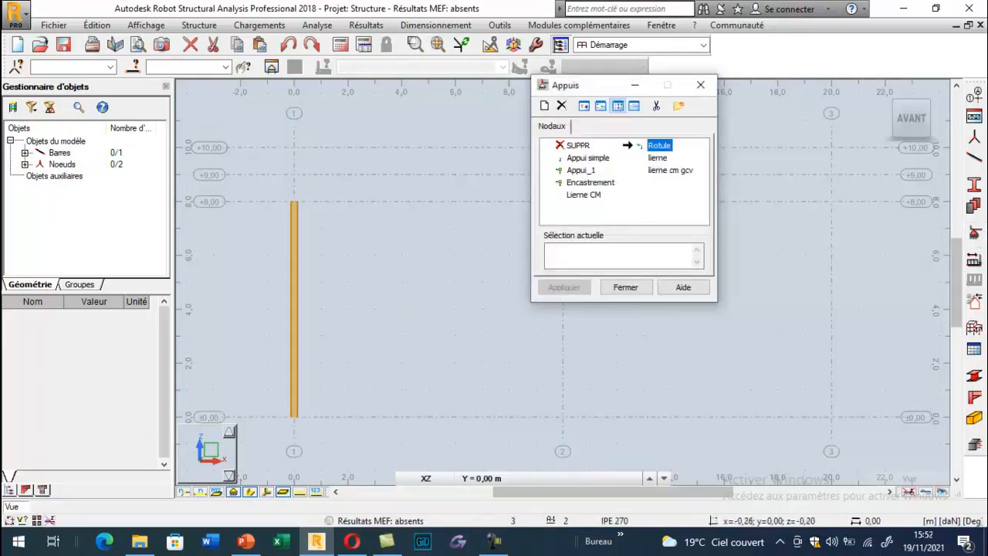
{"action": "left_click", "coordinate": [293, 417]}
{"action": "left_click", "coordinate": [610, 287]}
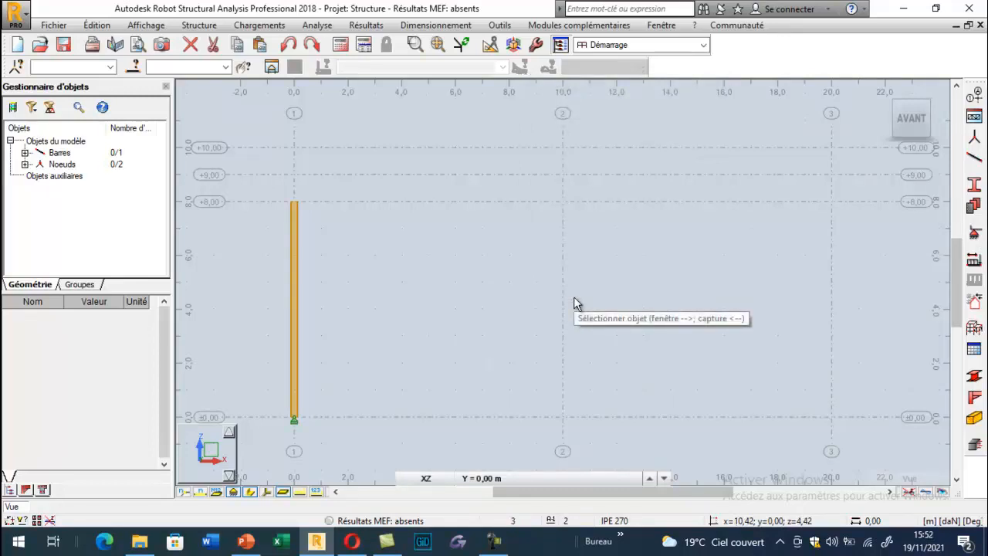
Set up a new compound bar section of two back-to-back angles from the OTUA database with a 0.8 cm spacing
{"action": "left_click", "coordinate": [974, 157]}
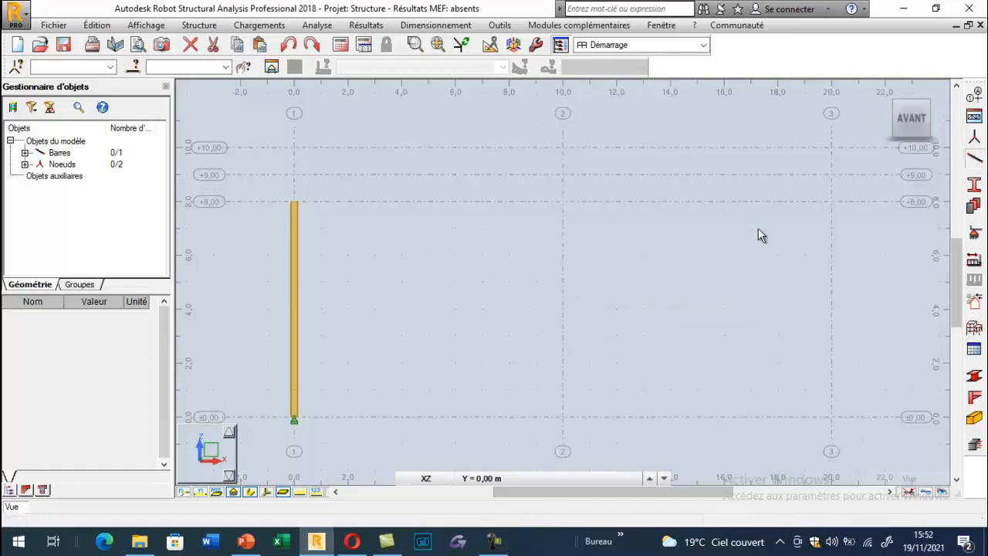
{"action": "left_click", "coordinate": [680, 183]}
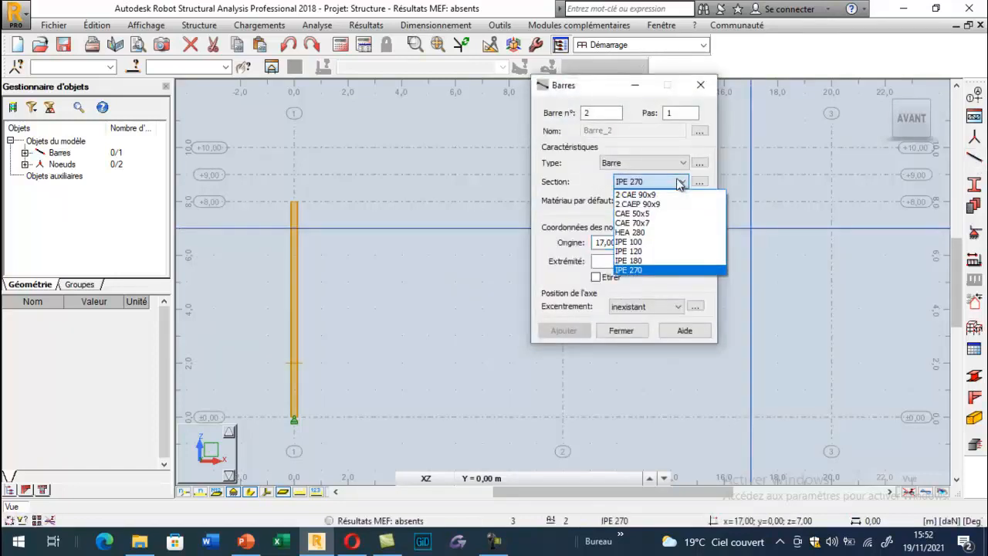
{"action": "left_click", "coordinate": [640, 195]}
{"action": "left_click", "coordinate": [700, 182]}
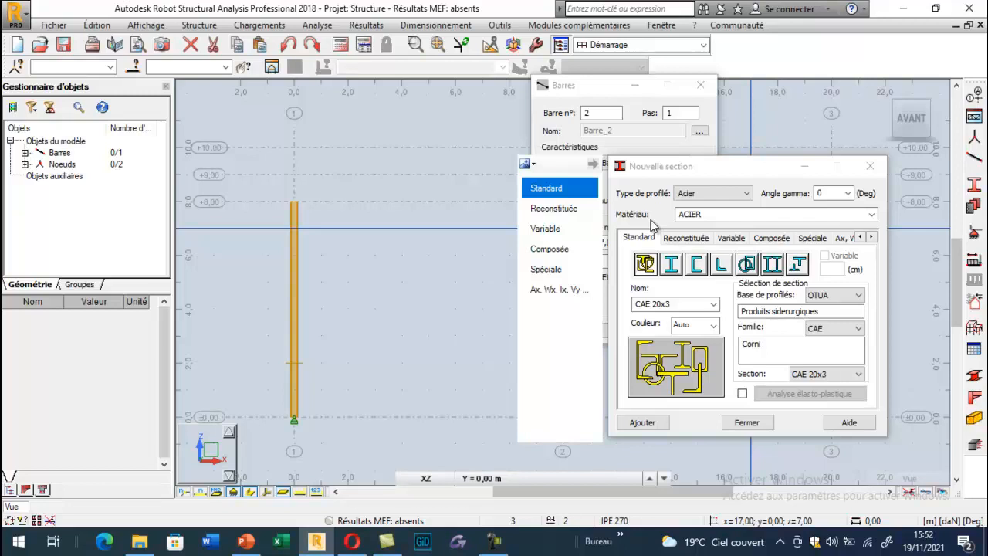
{"action": "left_click", "coordinate": [816, 376]}
{"action": "left_click", "coordinate": [715, 290]}
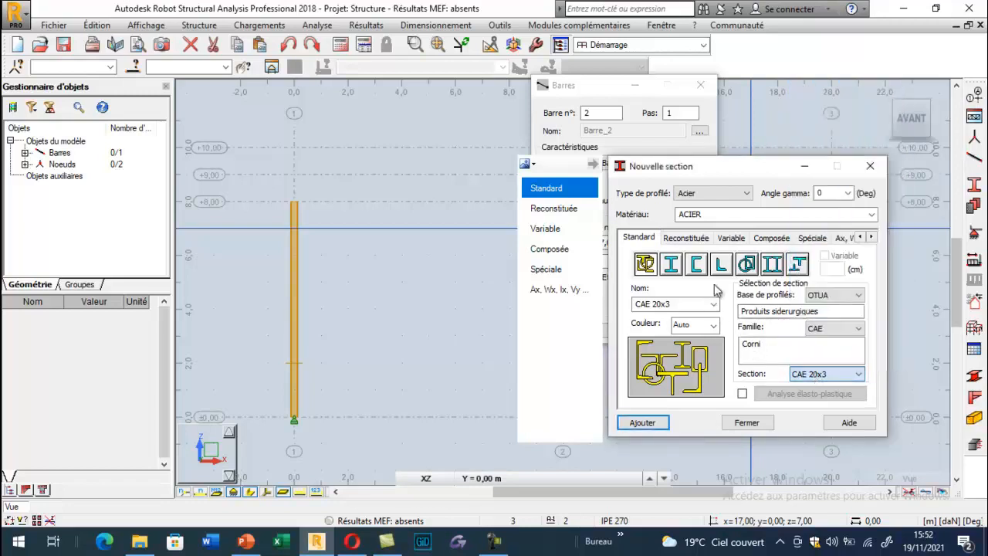
{"action": "left_click", "coordinate": [769, 239]}
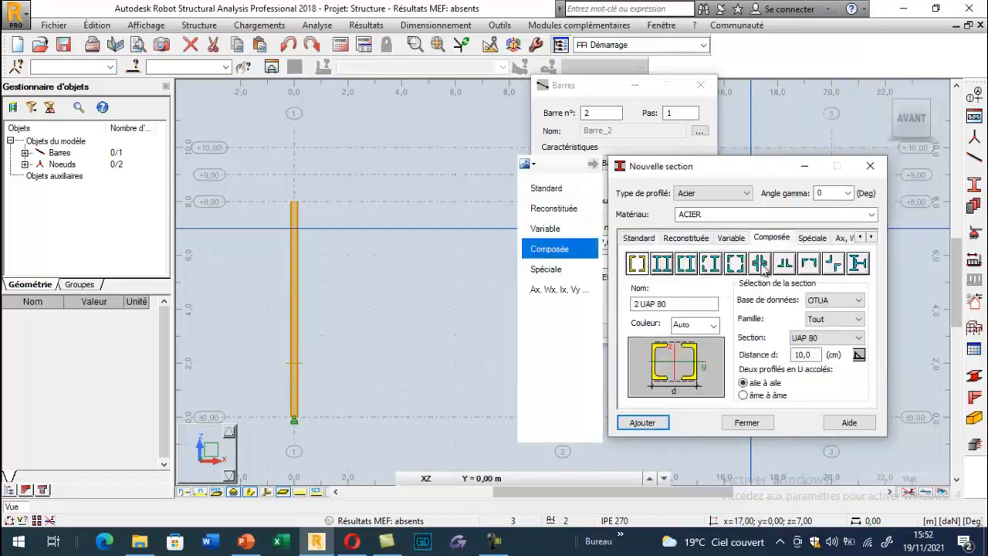
{"action": "left_click", "coordinate": [784, 263]}
{"action": "double_click", "coordinate": [807, 354]}
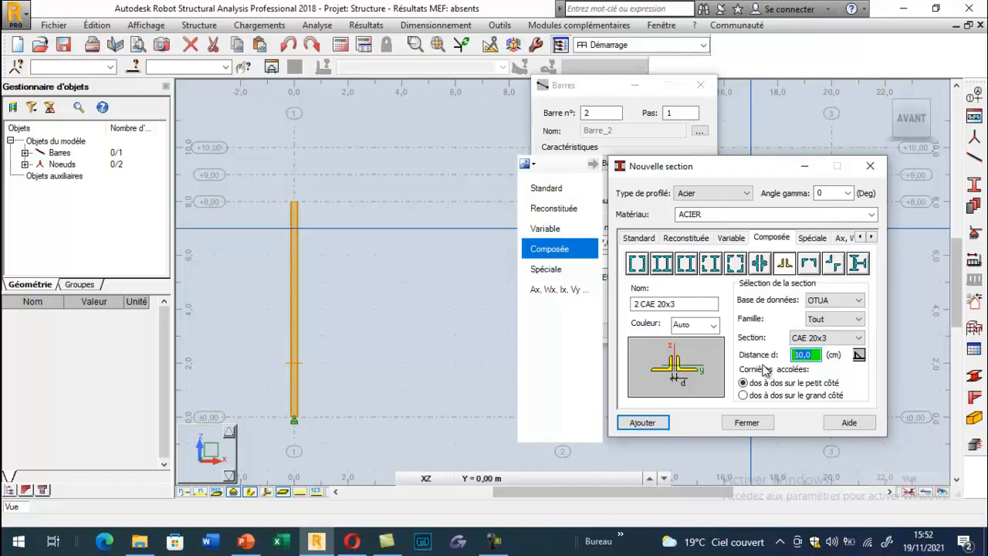
{"action": "type", "text": "0"}
Add the double-angle sections 2 CAE 100x10 and 2 CAE 80x8 to the available sections
{"action": "left_click", "coordinate": [840, 338]}
{"action": "scroll", "coordinate": [842, 170], "scroll_direction": "down", "scroll_amount": 7}
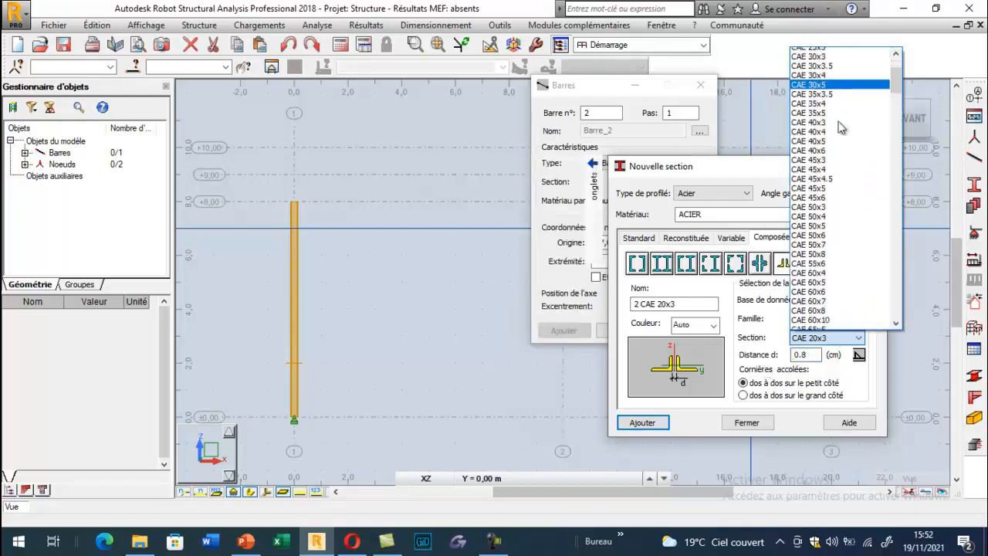
{"action": "scroll", "coordinate": [837, 255], "scroll_direction": "down", "scroll_amount": 5}
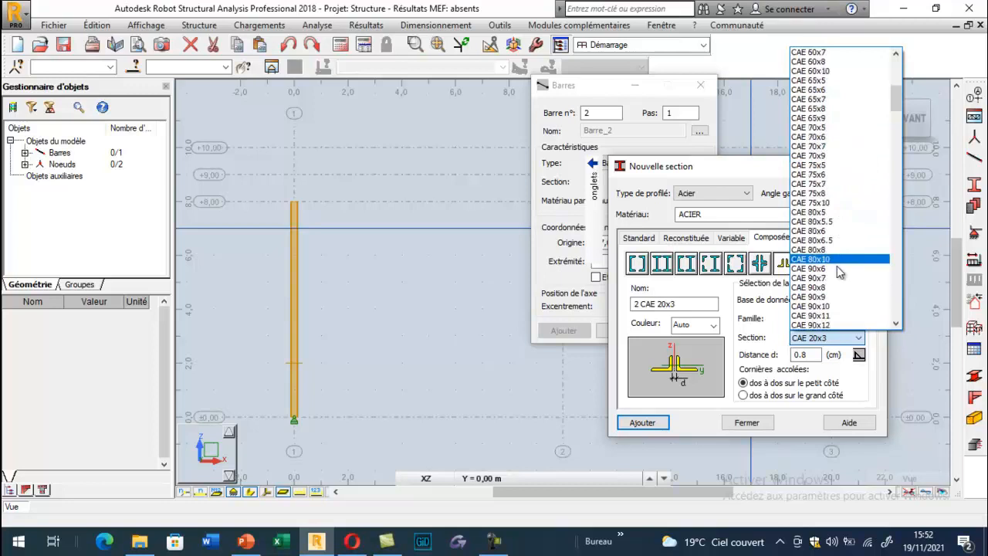
{"action": "left_click", "coordinate": [837, 307]}
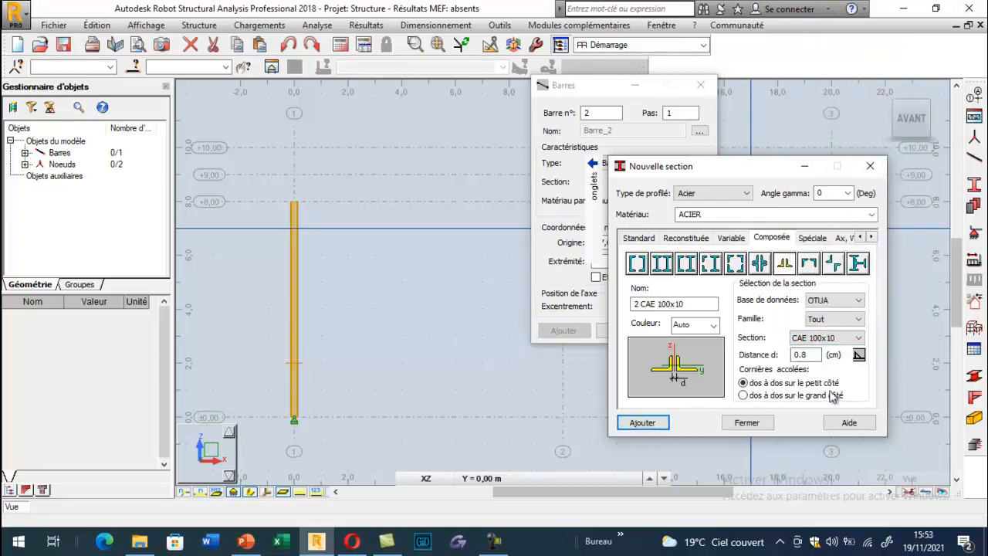
{"action": "left_click", "coordinate": [834, 340]}
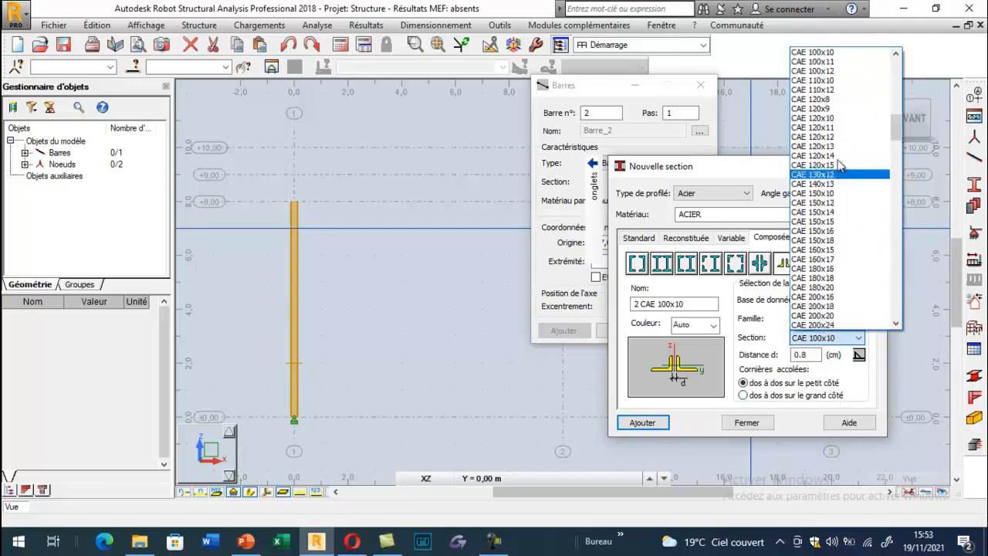
{"action": "scroll", "coordinate": [834, 94], "scroll_direction": "up", "scroll_amount": 3}
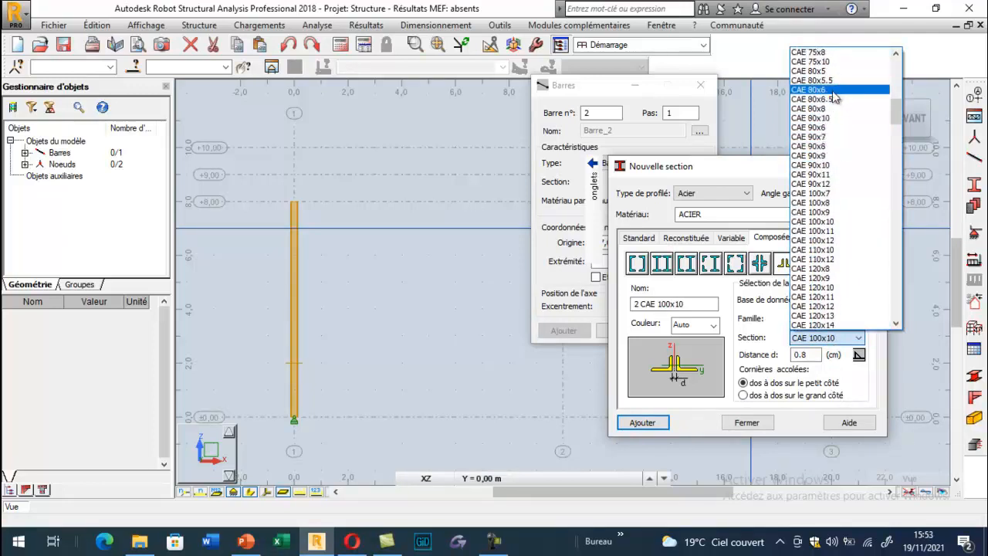
{"action": "left_click", "coordinate": [833, 109]}
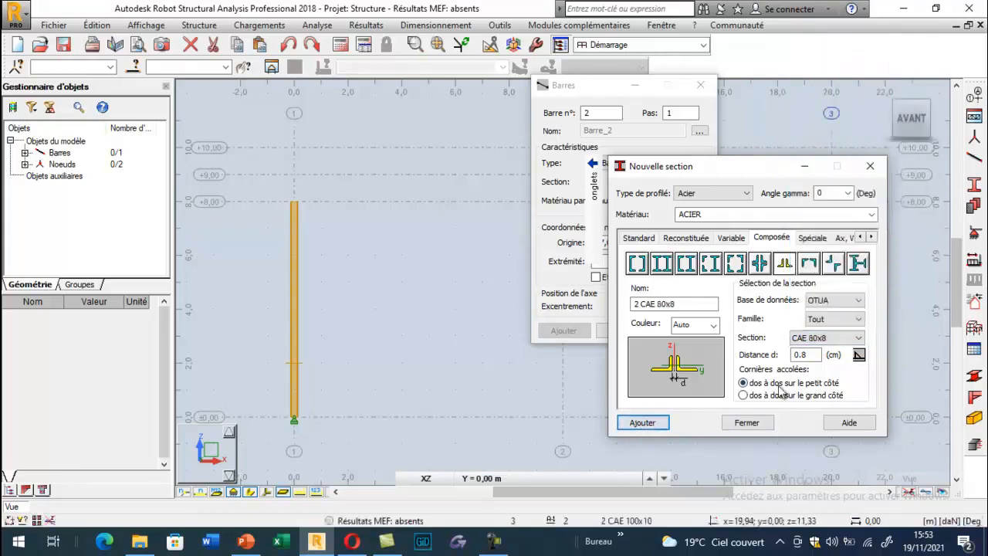
Add the double-angle sections 2 CAE 70x7 and 2 CAE 50x5, and finish defining sections
{"action": "left_click", "coordinate": [834, 340]}
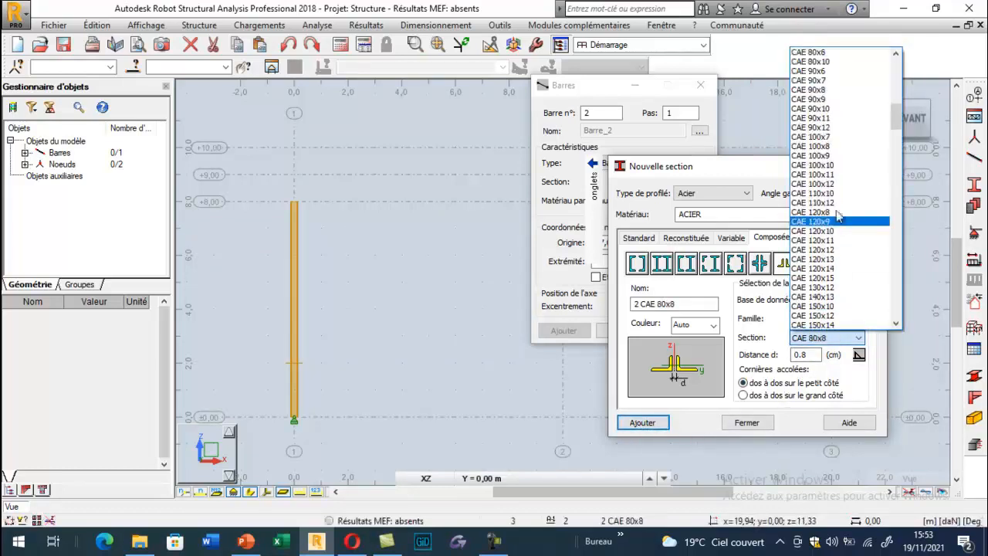
{"action": "scroll", "coordinate": [834, 101], "scroll_direction": "up", "scroll_amount": 2}
{"action": "scroll", "coordinate": [834, 100], "scroll_direction": "up", "scroll_amount": 5}
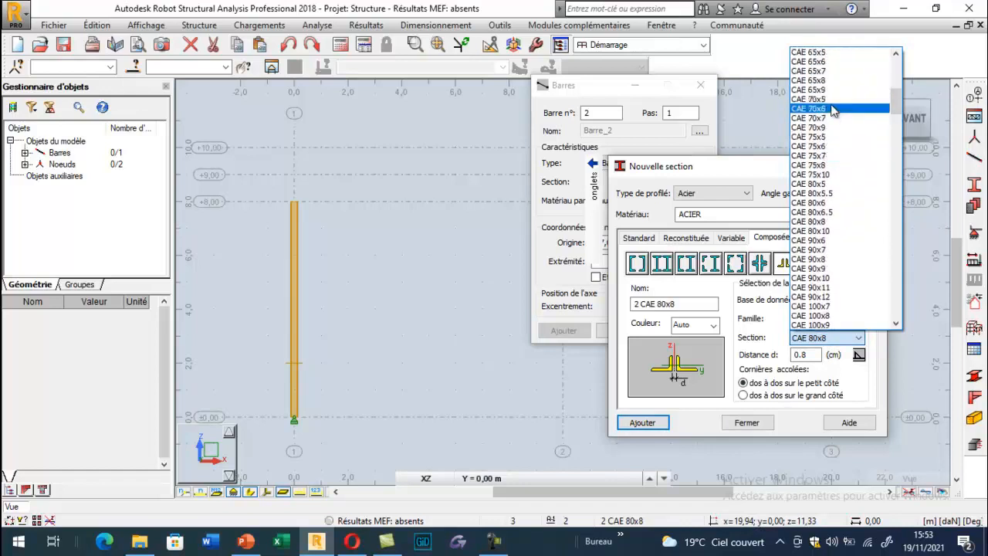
{"action": "left_click", "coordinate": [824, 118]}
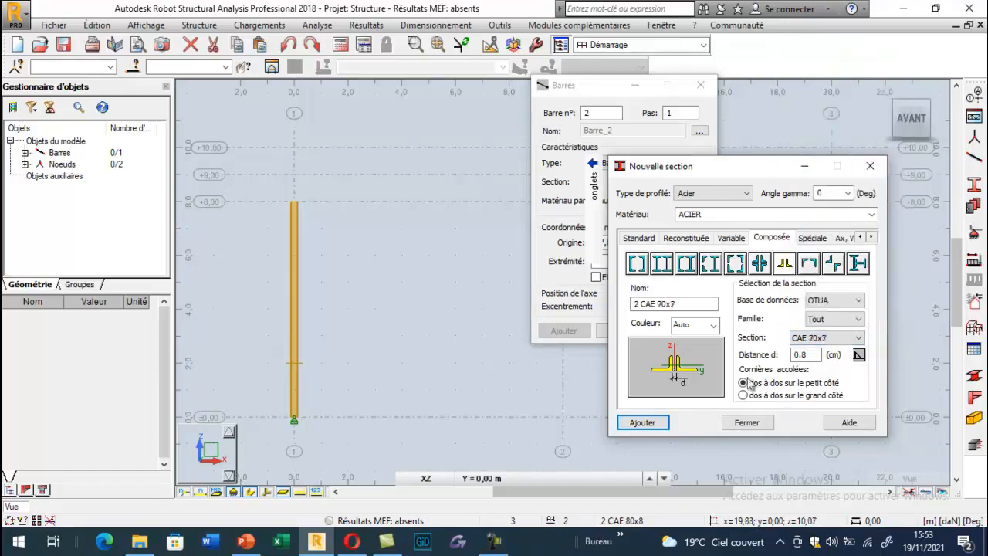
{"action": "left_click", "coordinate": [830, 340]}
{"action": "scroll", "coordinate": [832, 78], "scroll_direction": "up", "scroll_amount": 4}
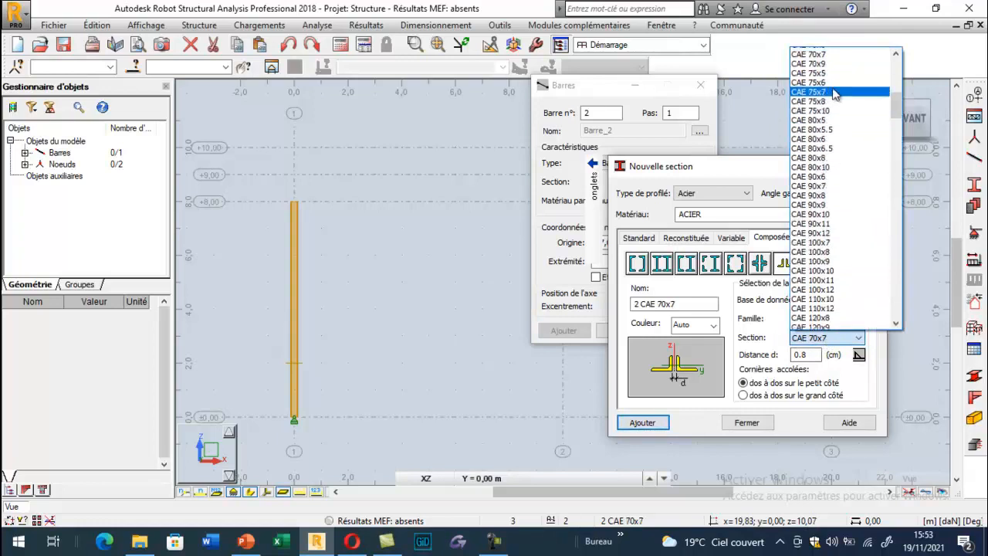
{"action": "scroll", "coordinate": [833, 91], "scroll_direction": "up", "scroll_amount": 3}
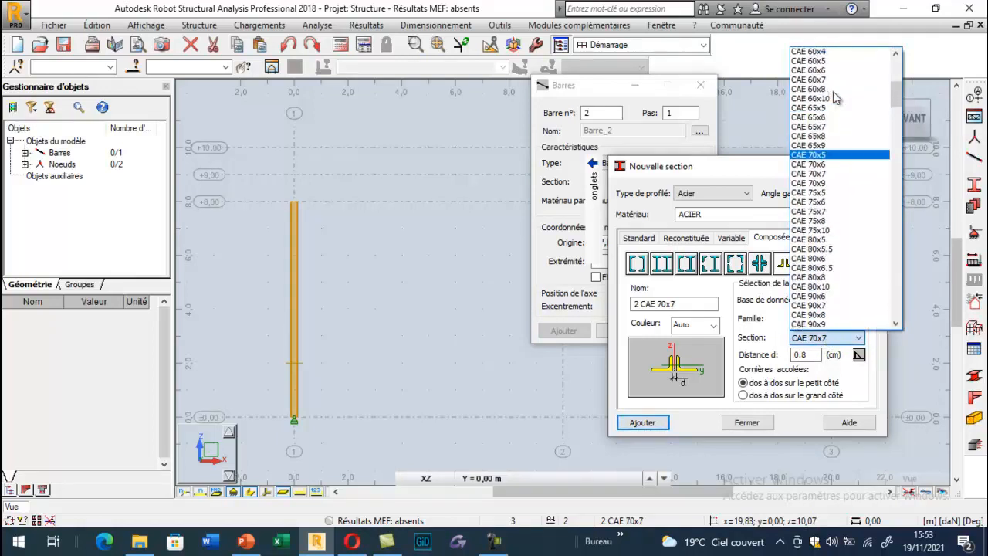
{"action": "left_click", "coordinate": [833, 82]}
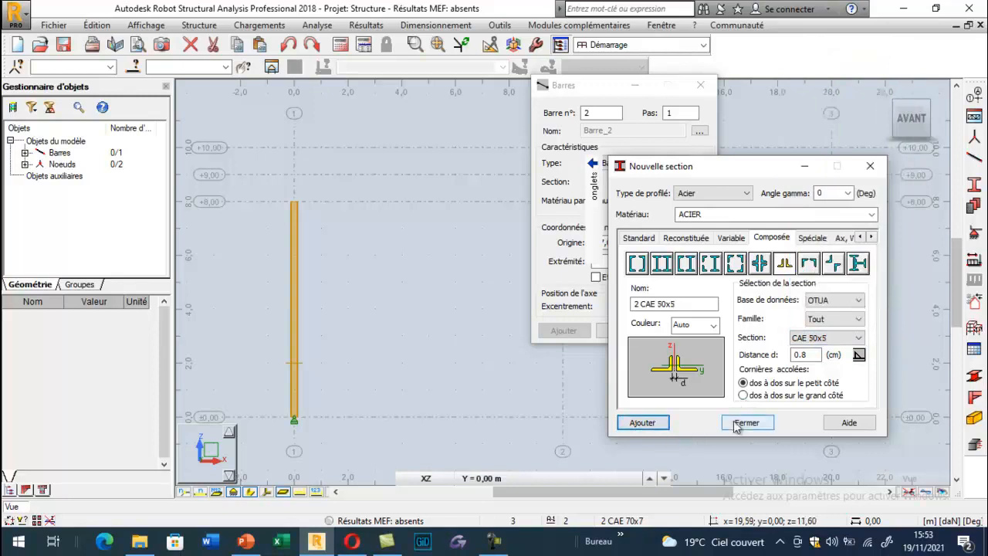
{"action": "left_click", "coordinate": [745, 423]}
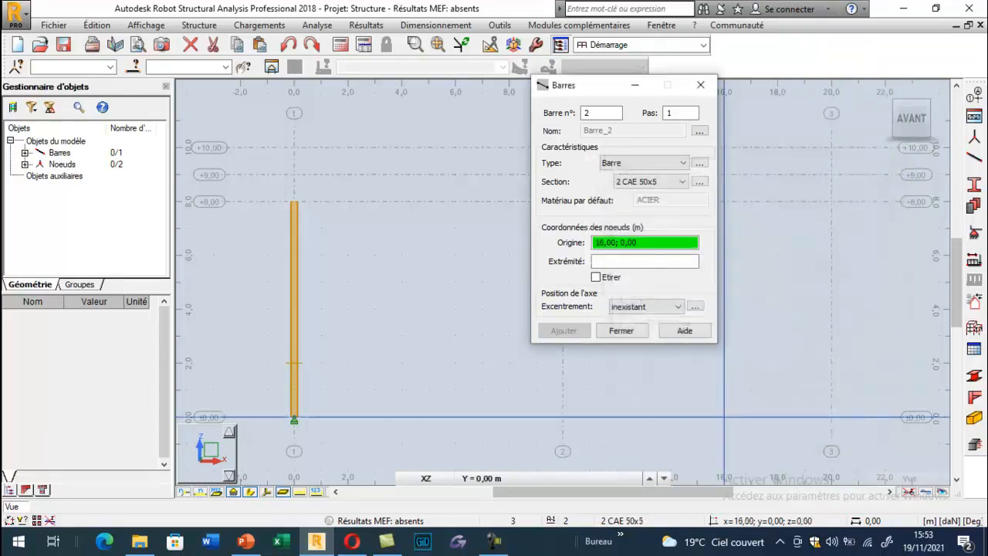
Draw the horizontal bottom chord with section 2 CAE 100x10 from (0; 8) to (10; 8) m
{"action": "left_click_drag", "start_coordinate": [603, 85], "coordinate": [797, 248]}
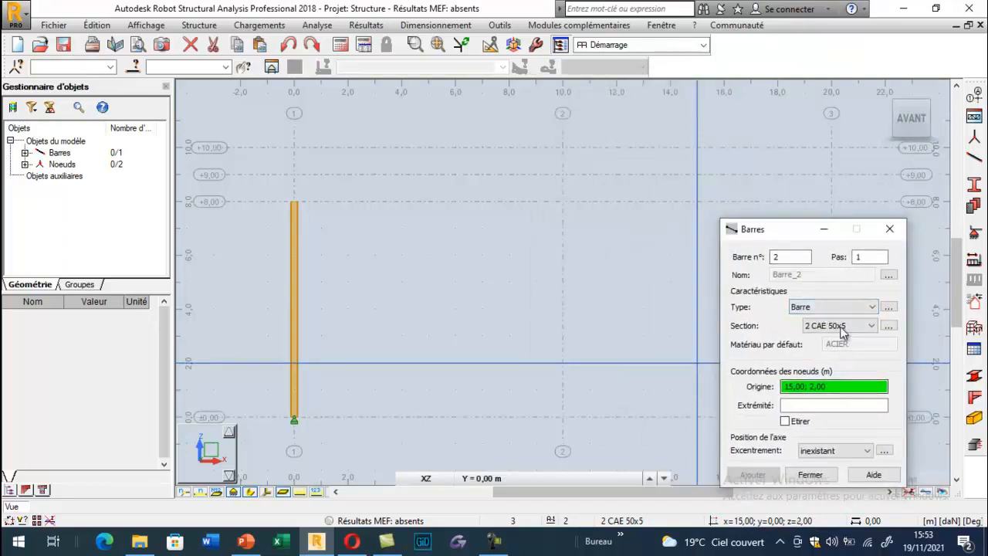
{"action": "left_click", "coordinate": [843, 328]}
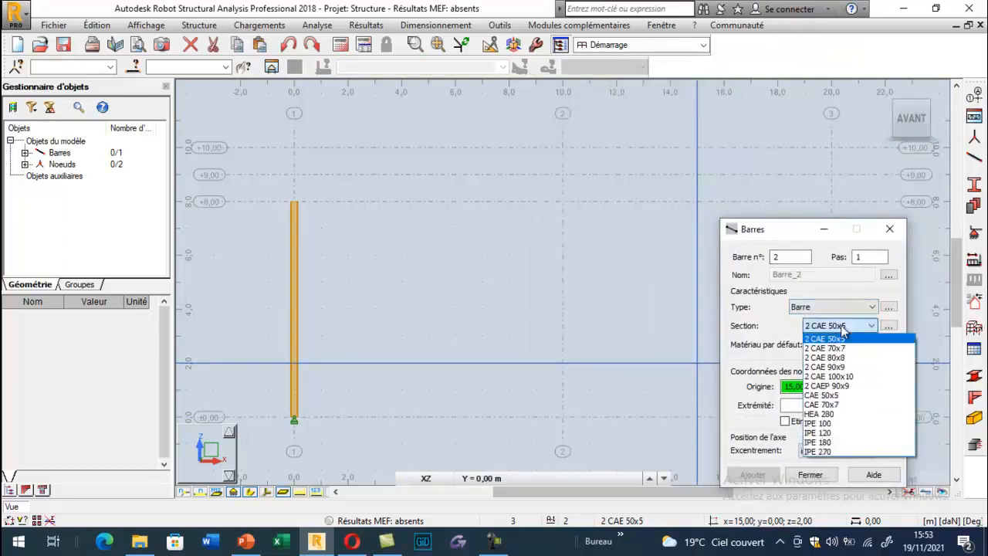
{"action": "left_click", "coordinate": [830, 376]}
{"action": "left_click", "coordinate": [293, 201]}
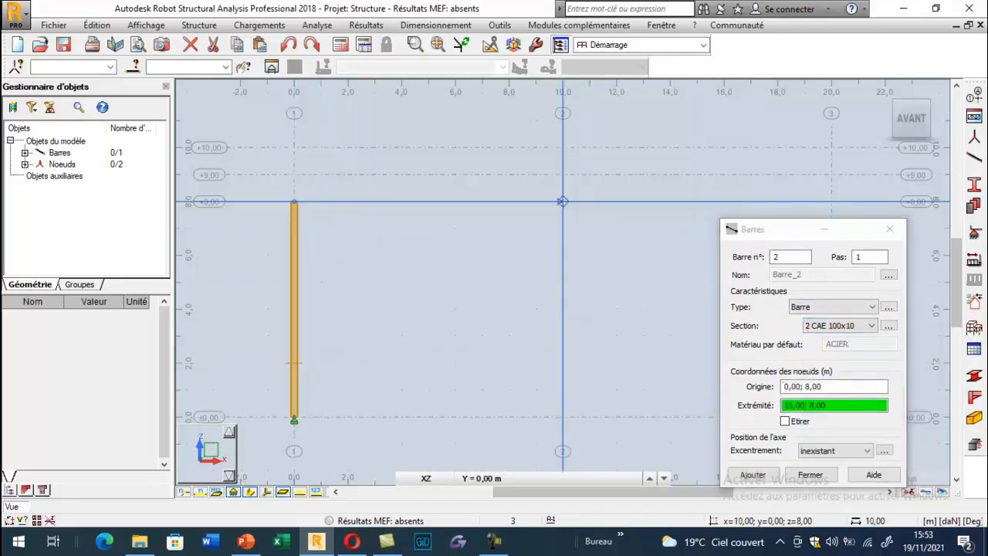
{"action": "left_click", "coordinate": [562, 201]}
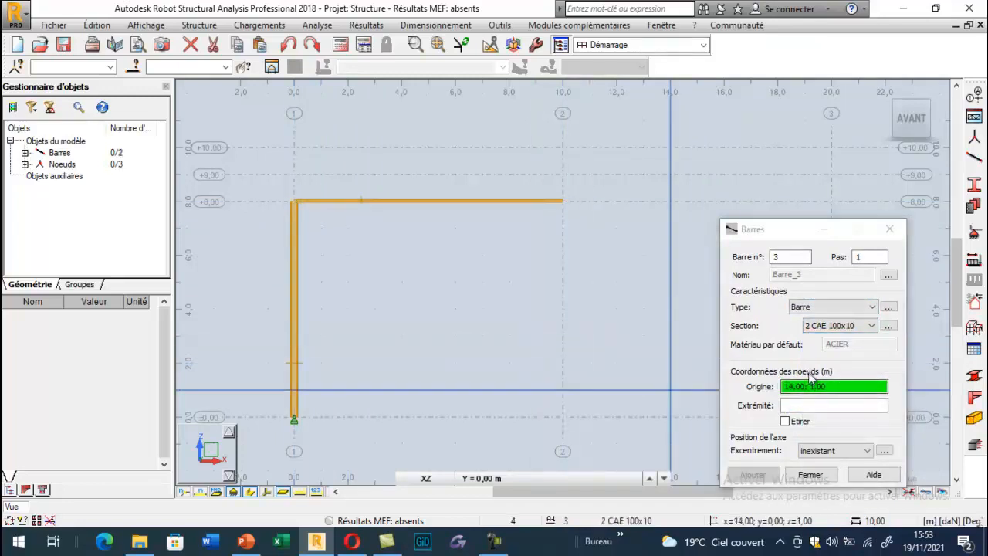
Draw the sloping top chord with section 2 CAE 80x8 from (0; 9) to (10; 10) m
{"action": "left_click", "coordinate": [823, 328]}
{"action": "left_click", "coordinate": [825, 358]}
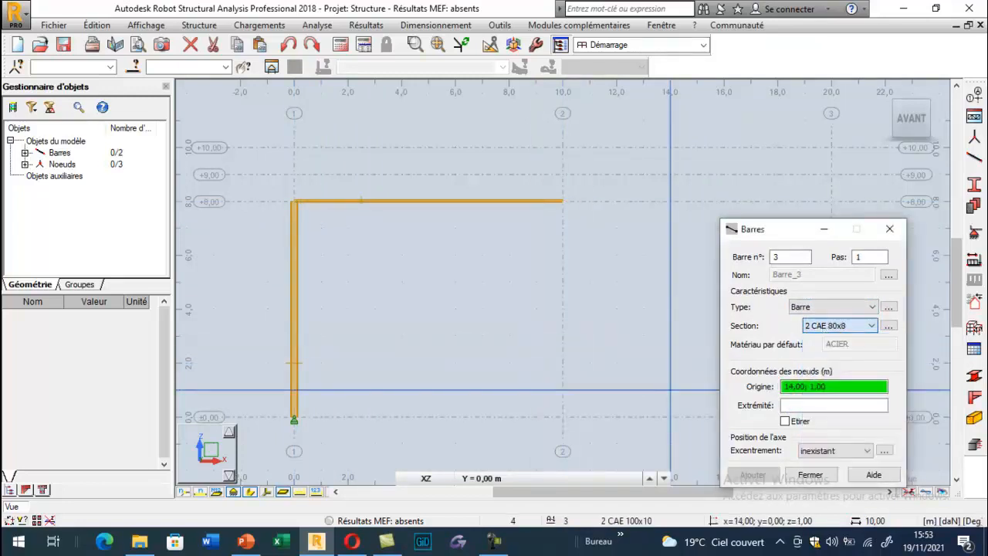
{"action": "left_click", "coordinate": [294, 174]}
{"action": "left_click", "coordinate": [562, 147]}
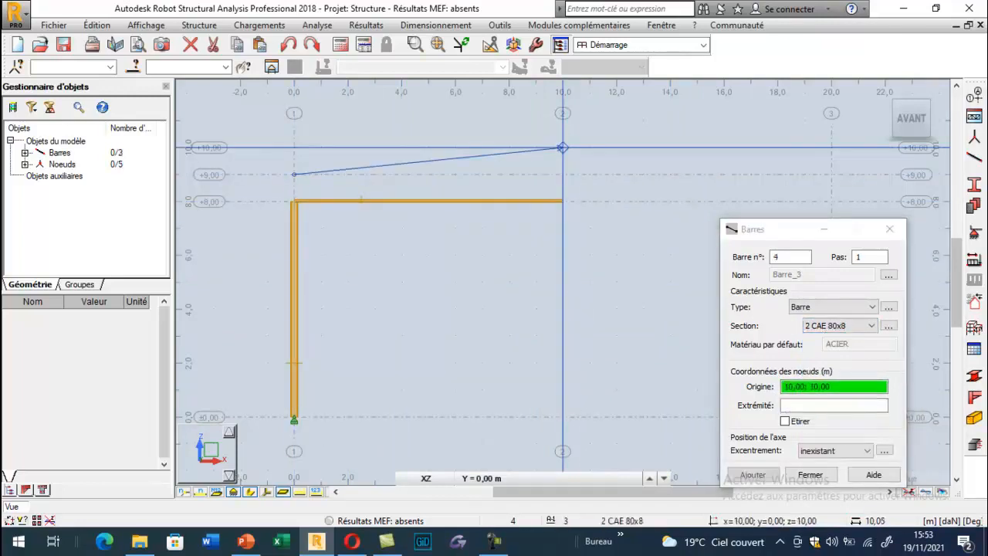
Draw a vertical IPE 100 bar on axis 1 from (0; 8) to (0; 9) m and hide the section shapes
{"action": "left_click", "coordinate": [828, 328]}
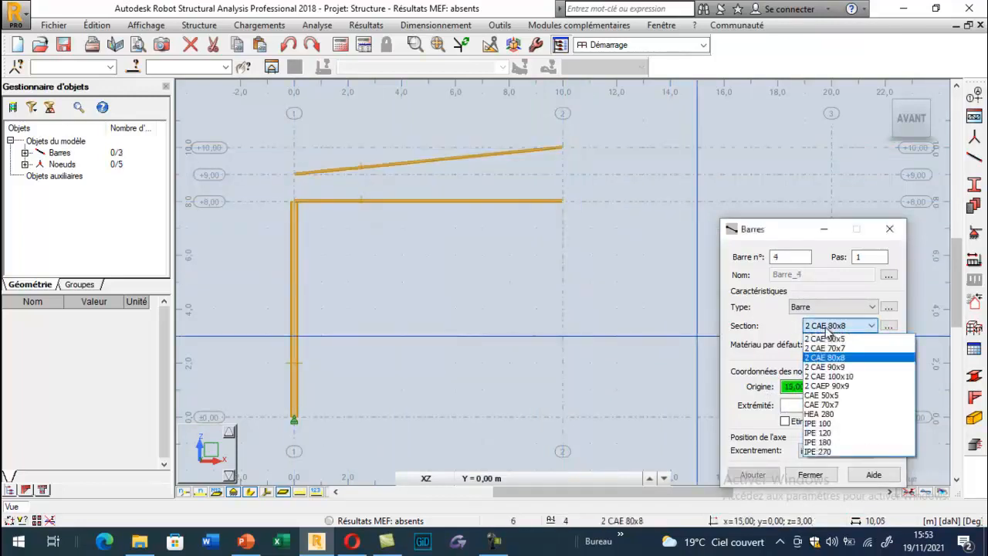
{"action": "left_click", "coordinate": [818, 424]}
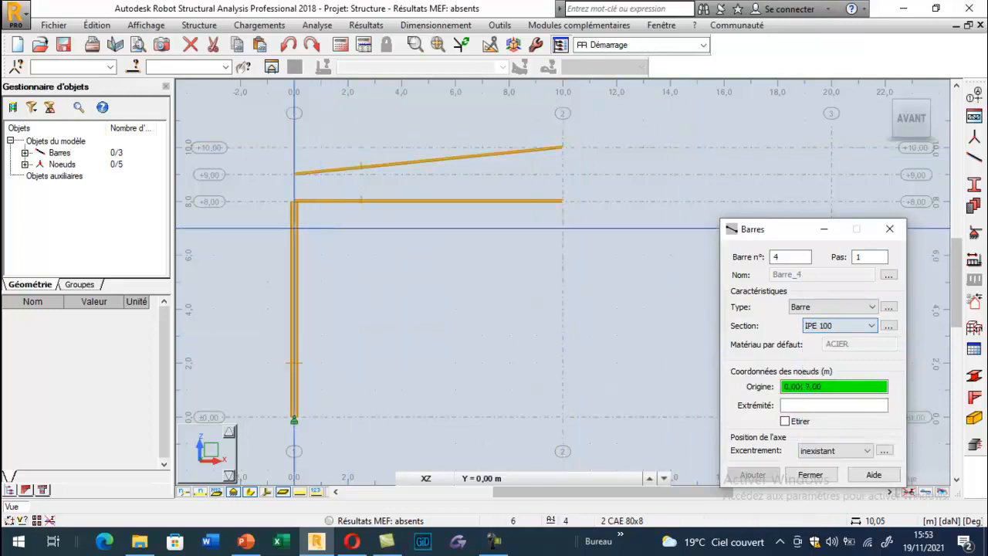
{"action": "left_click", "coordinate": [294, 202]}
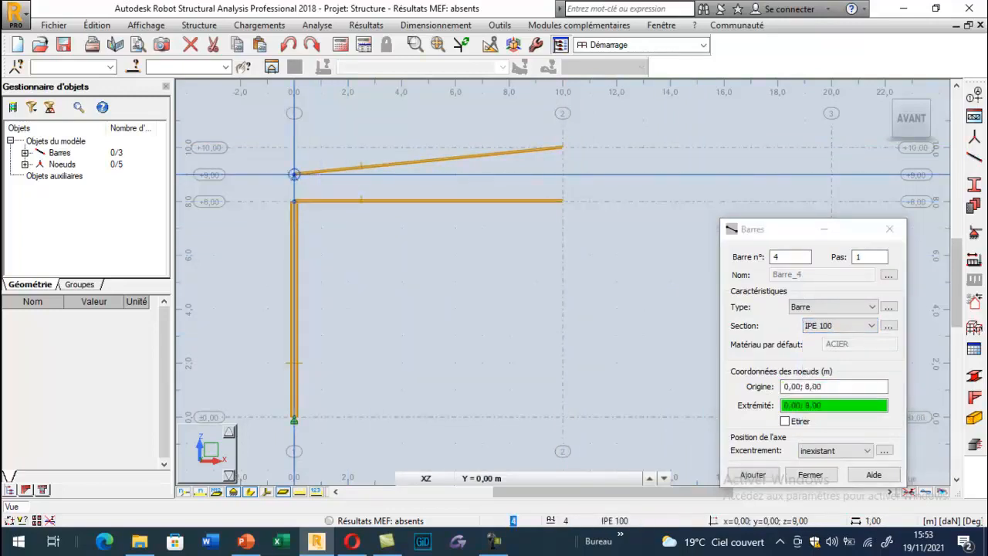
{"action": "left_click", "coordinate": [295, 175]}
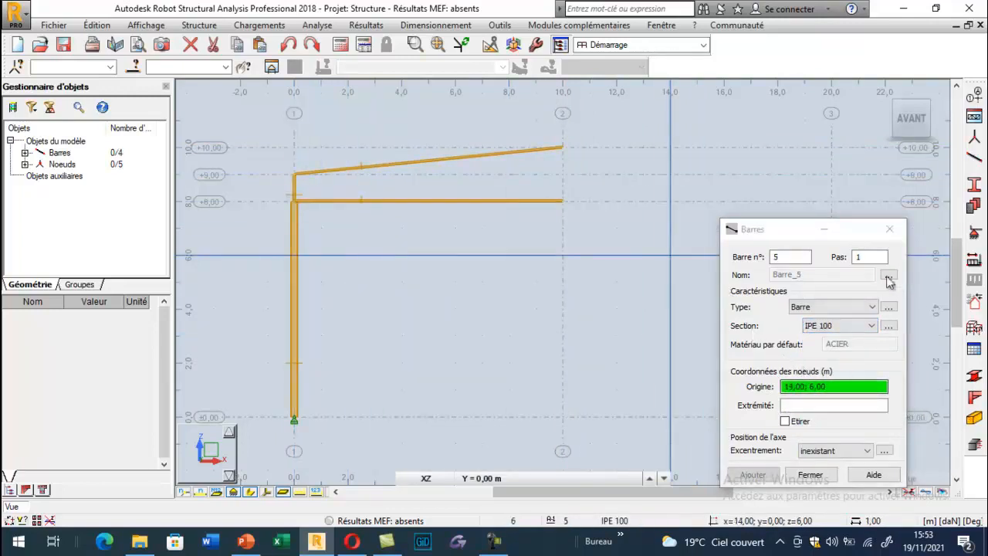
{"action": "key", "text": "Escape"}
{"action": "left_click", "coordinate": [249, 492]}
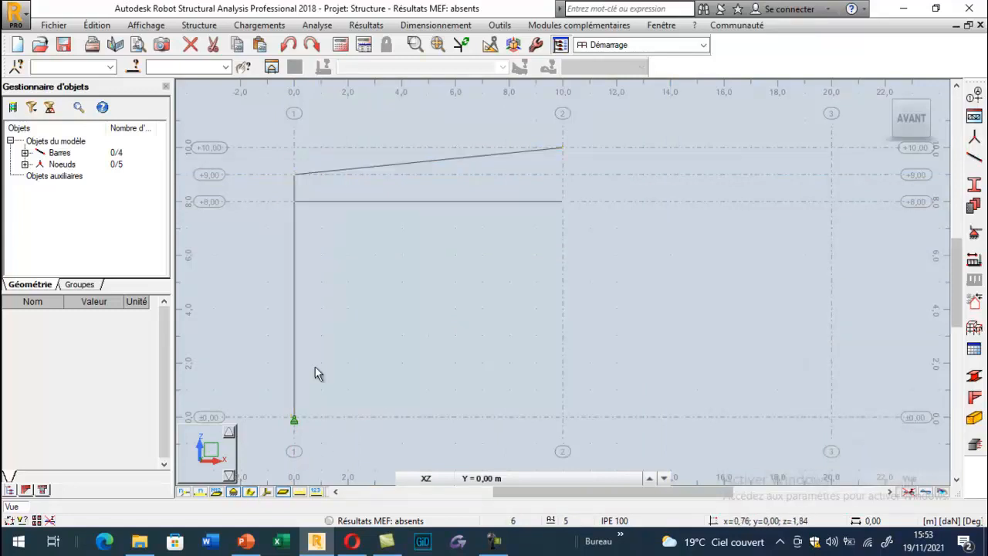
Divide the top and bottom chords into 4 segments each, generating nodes without splitting the bars
{"action": "left_click_drag", "start_coordinate": [447, 150], "coordinate": [384, 245]}
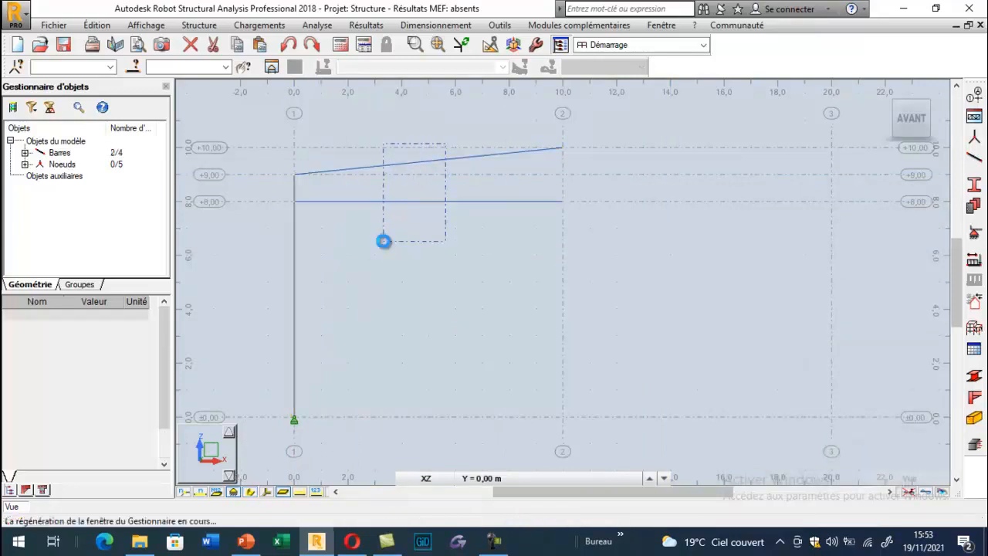
{"action": "left_click", "coordinate": [97, 25]}
{"action": "left_click", "coordinate": [118, 272]}
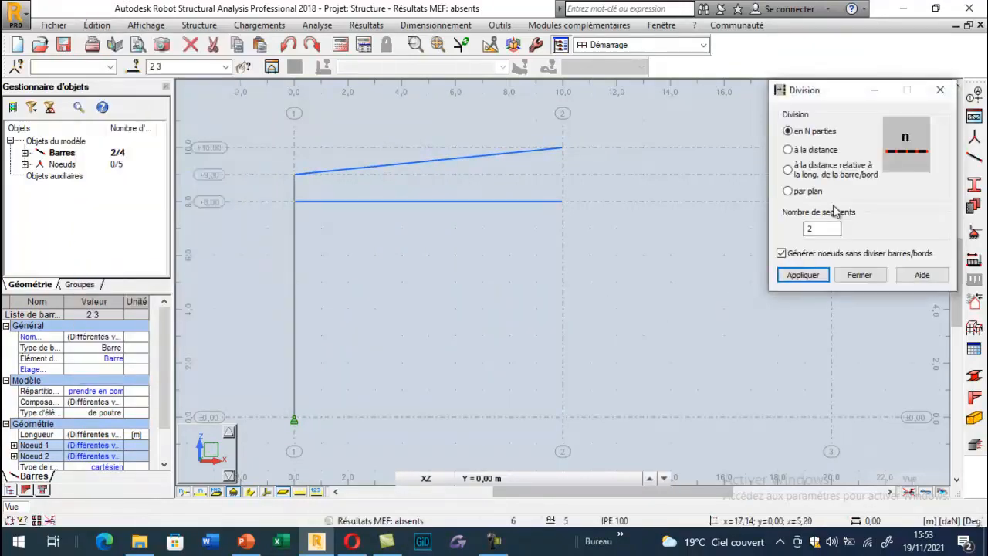
{"action": "double_click", "coordinate": [822, 229]}
{"action": "type", "text": "4"}
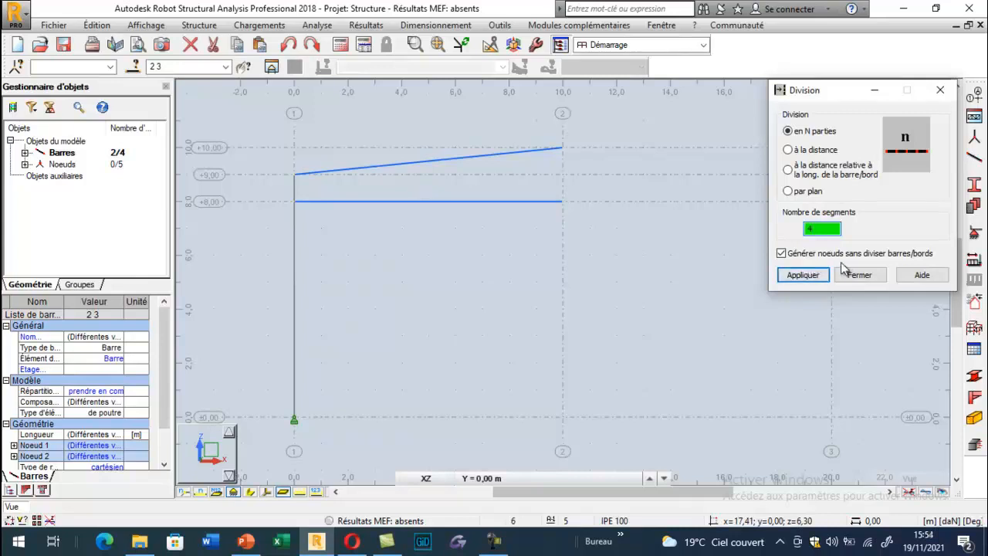
{"action": "left_click", "coordinate": [803, 275]}
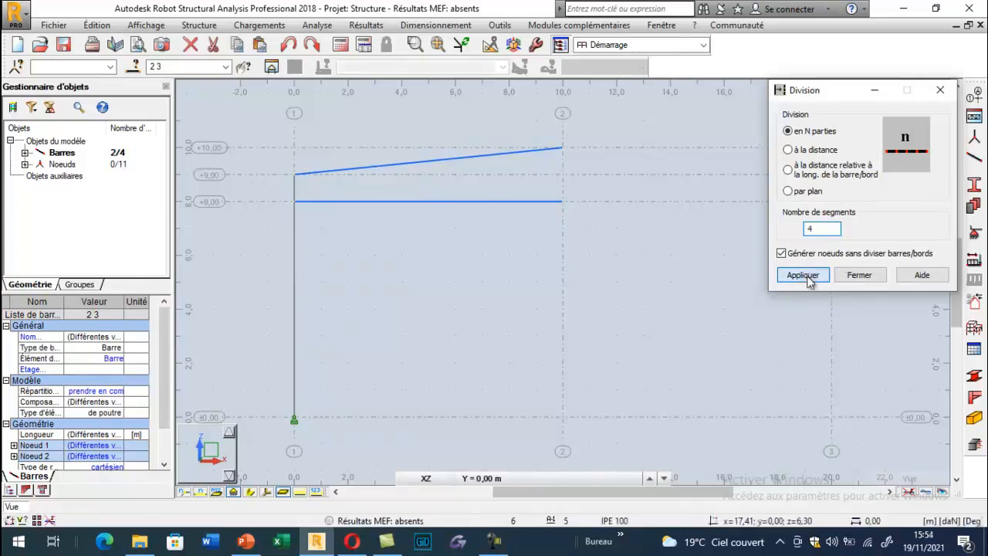
{"action": "left_click", "coordinate": [855, 274]}
{"action": "left_click", "coordinate": [517, 268]}
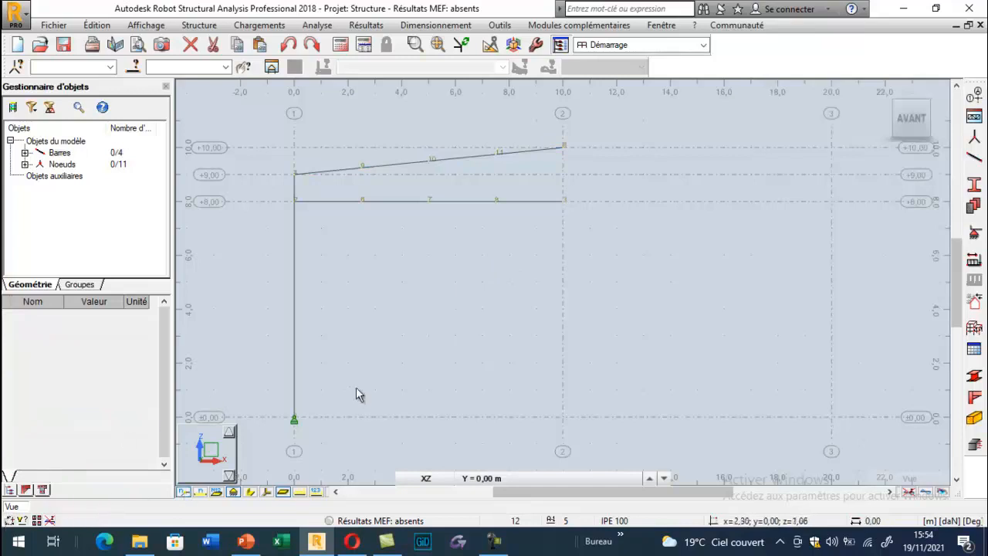
Draw vertical 2 CAE 50x5 posts between the top and bottom chords at x = 10, 7.5 and 2.5 m
{"action": "left_click", "coordinate": [977, 163]}
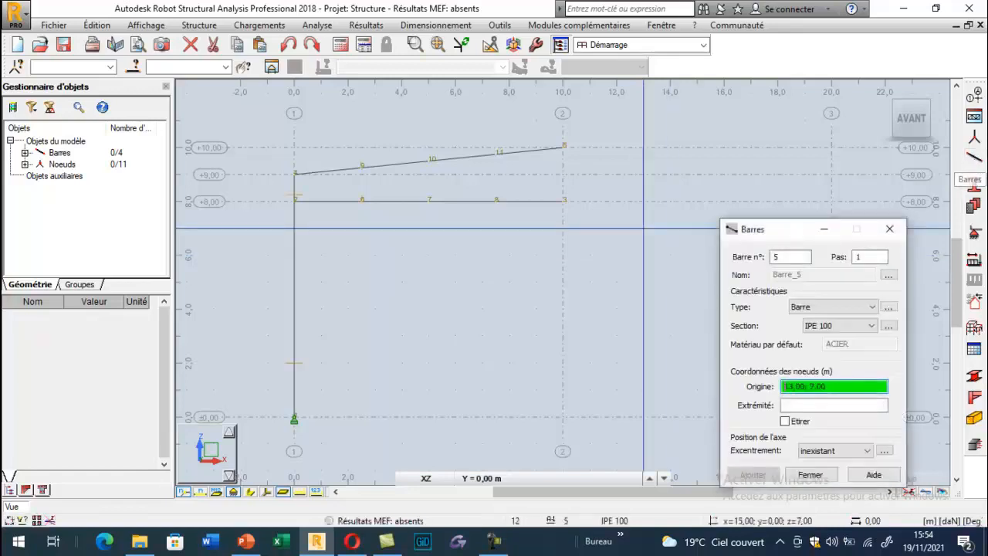
{"action": "left_click", "coordinate": [842, 325]}
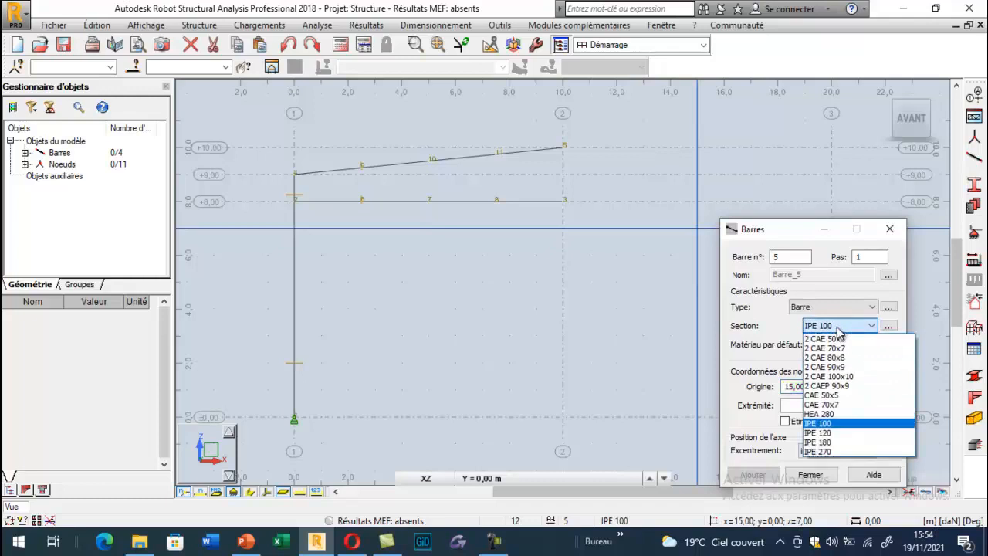
{"action": "left_click", "coordinate": [824, 338]}
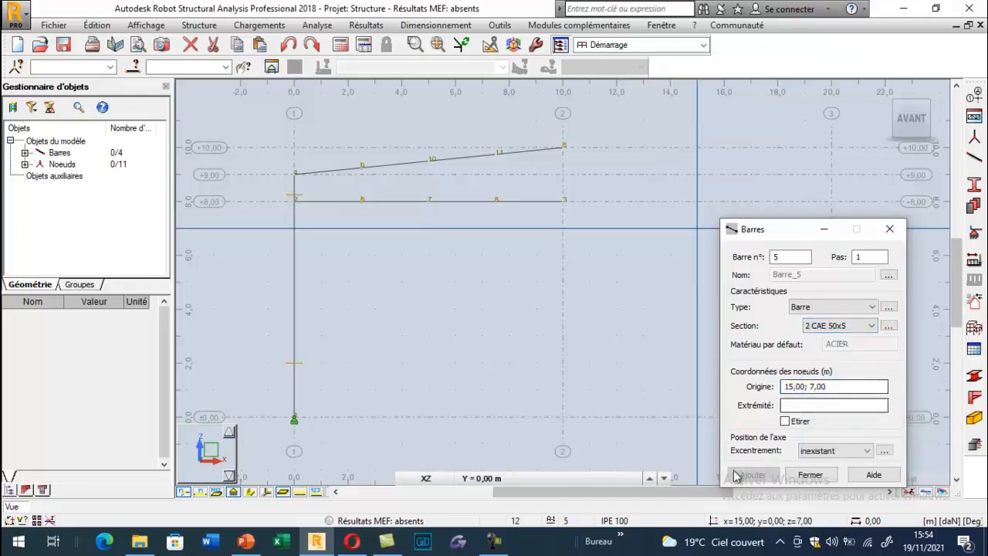
{"action": "left_click", "coordinate": [563, 148]}
{"action": "left_click", "coordinate": [563, 175]}
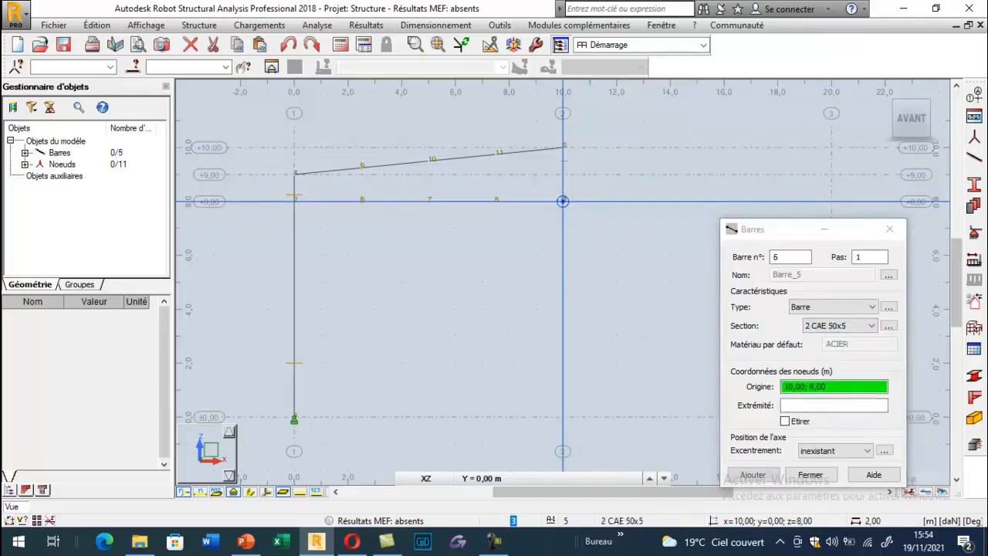
{"action": "left_click", "coordinate": [496, 155]}
{"action": "left_click", "coordinate": [495, 202]}
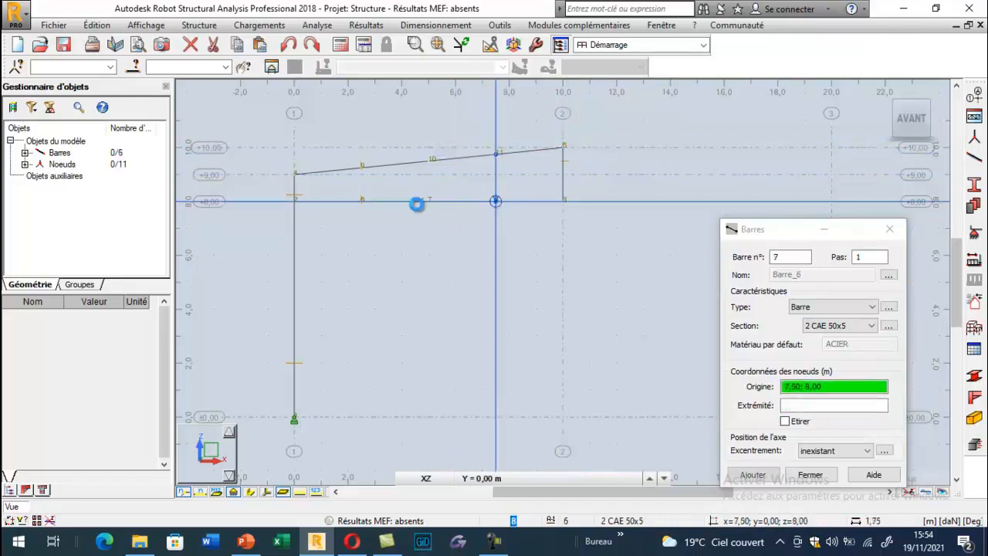
{"action": "left_click", "coordinate": [362, 168]}
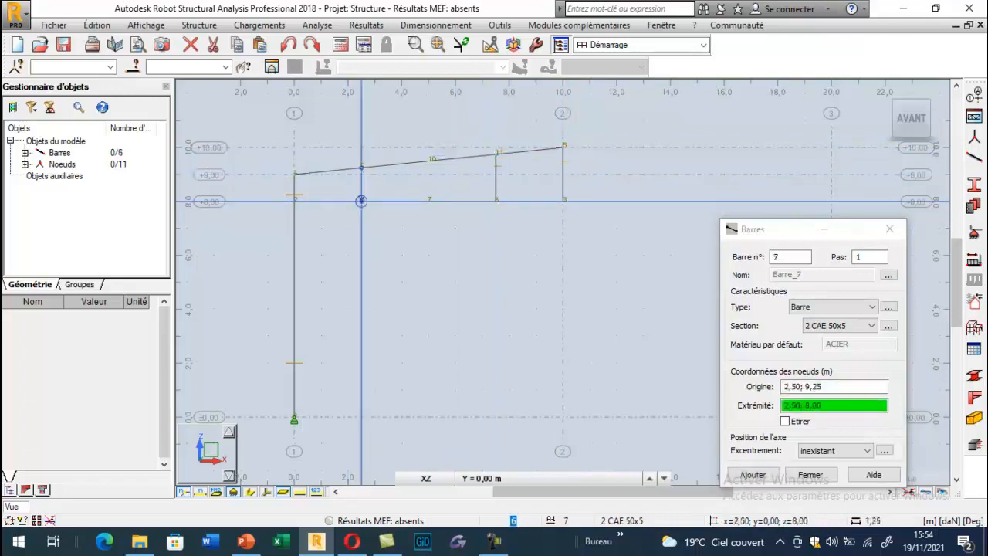
{"action": "left_click", "coordinate": [361, 201]}
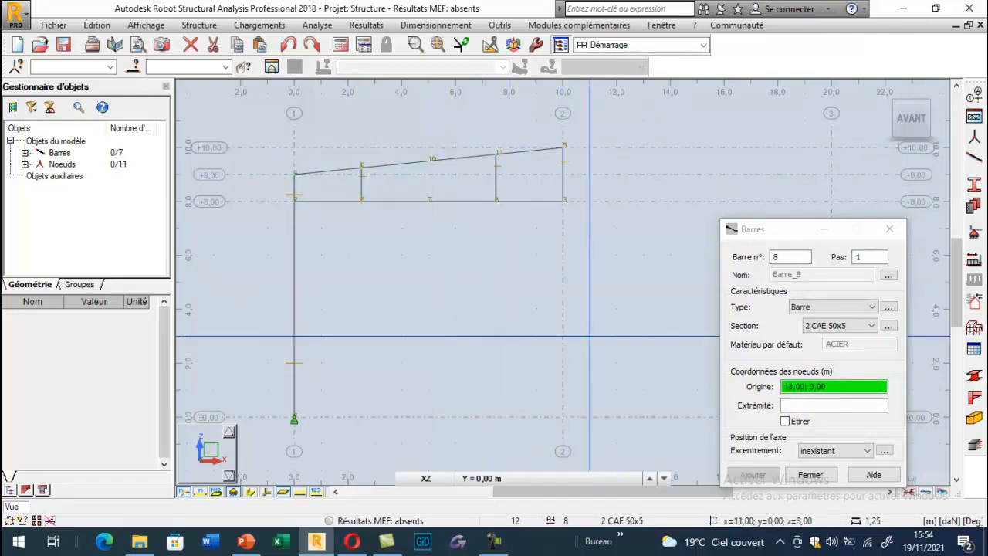
Draw the 2 CAE 70x7 diagonals in a zigzag through (0; 9), (2.5; 8), (5; 9.5), (7.5; 8) and (10; 10) m
{"action": "left_click", "coordinate": [830, 325]}
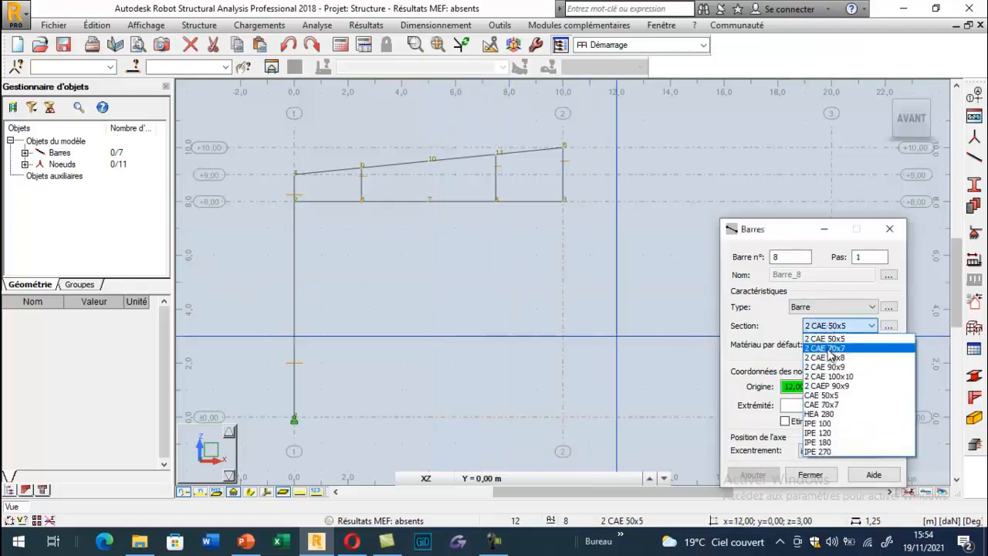
{"action": "left_click", "coordinate": [827, 344]}
{"action": "left_click", "coordinate": [294, 174]}
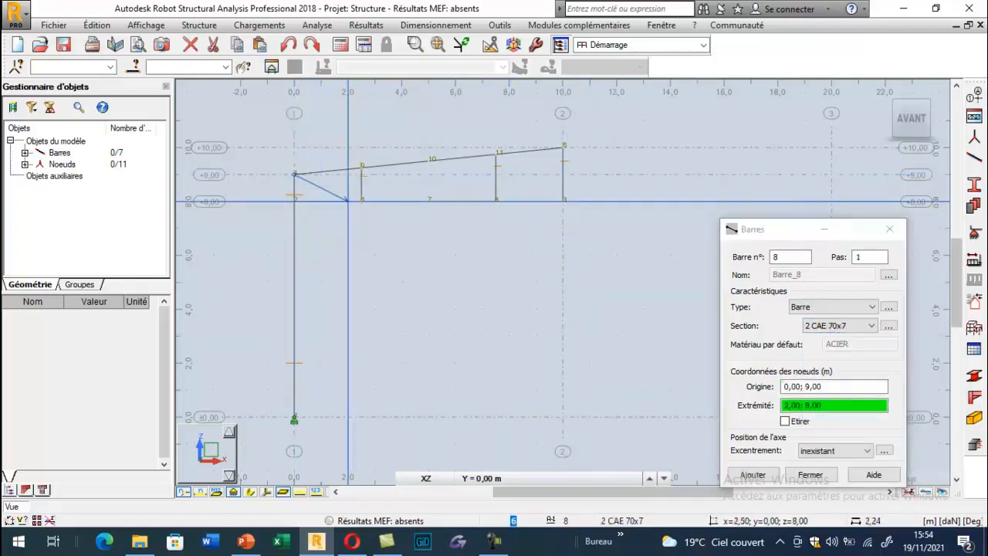
{"action": "left_click", "coordinate": [361, 201]}
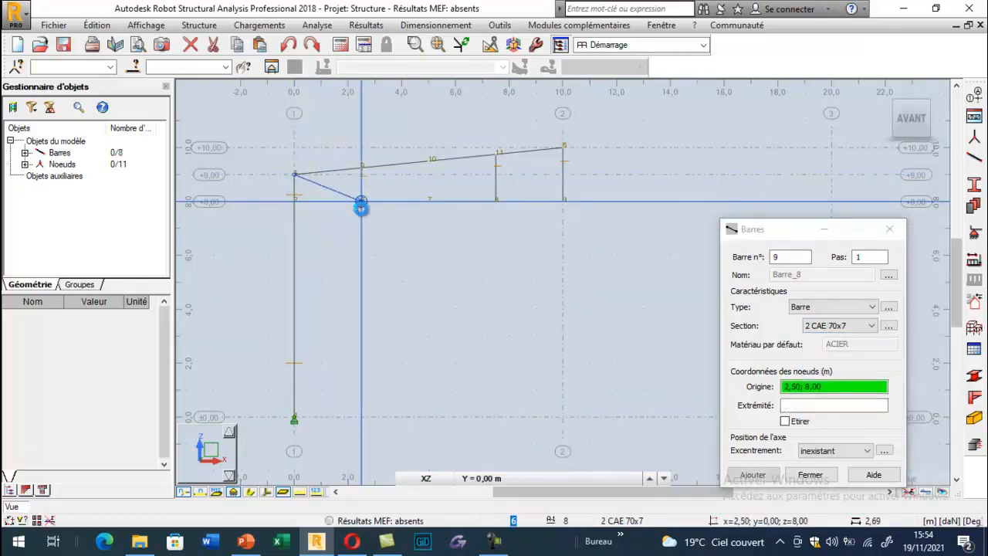
{"action": "left_click", "coordinate": [429, 160]}
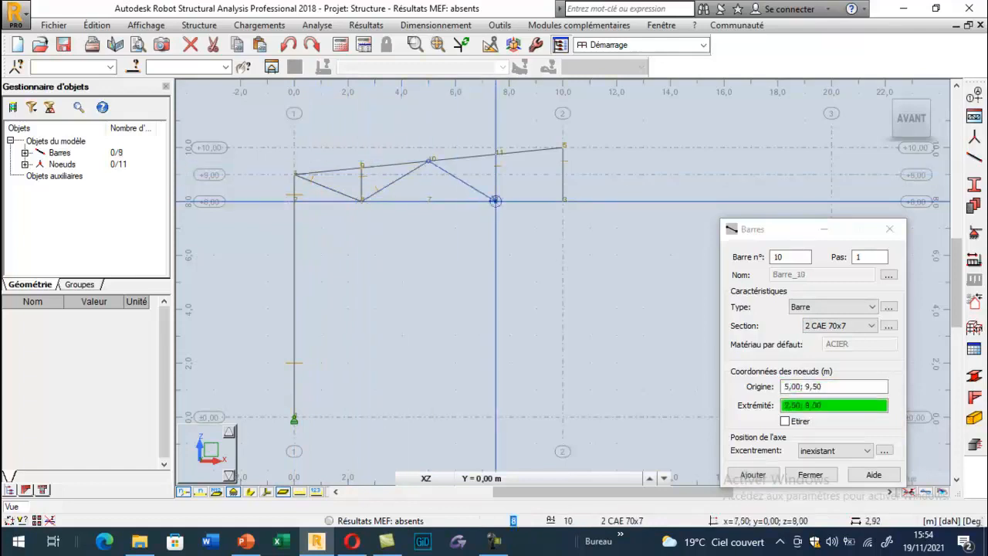
{"action": "left_click", "coordinate": [495, 201]}
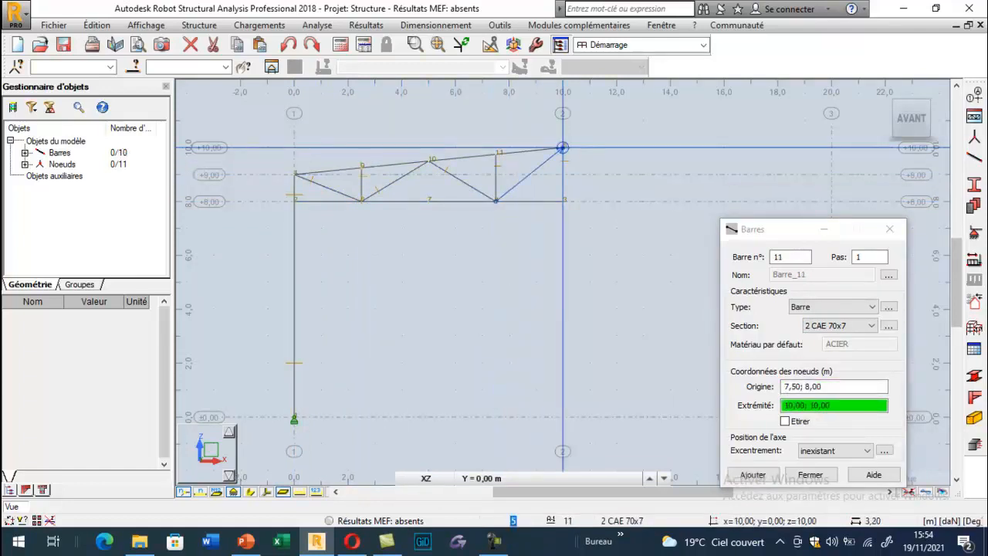
{"action": "left_click", "coordinate": [496, 154]}
{"action": "left_click", "coordinate": [888, 230]}
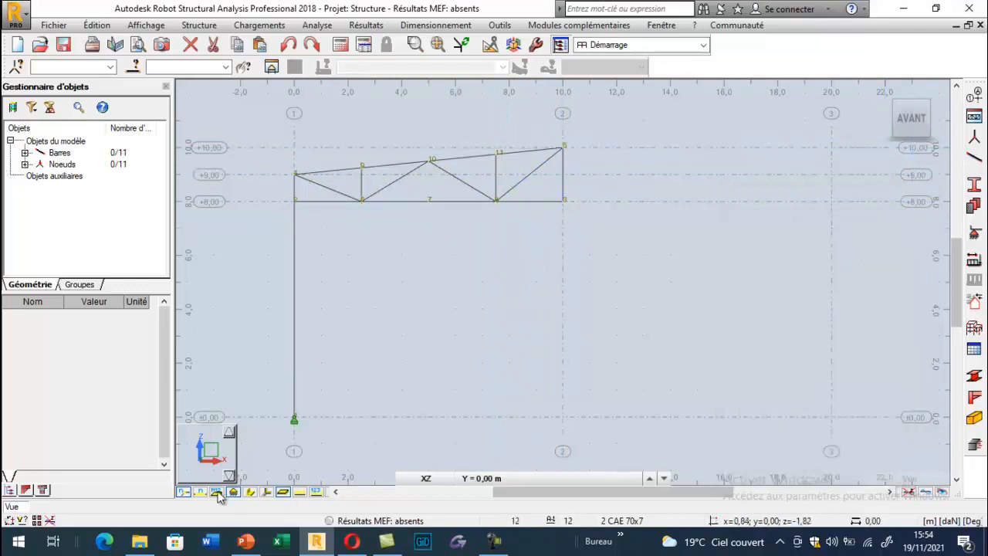
Show the bars' section shapes and turn on the colour legend by section profile
{"action": "left_click", "coordinate": [250, 492]}
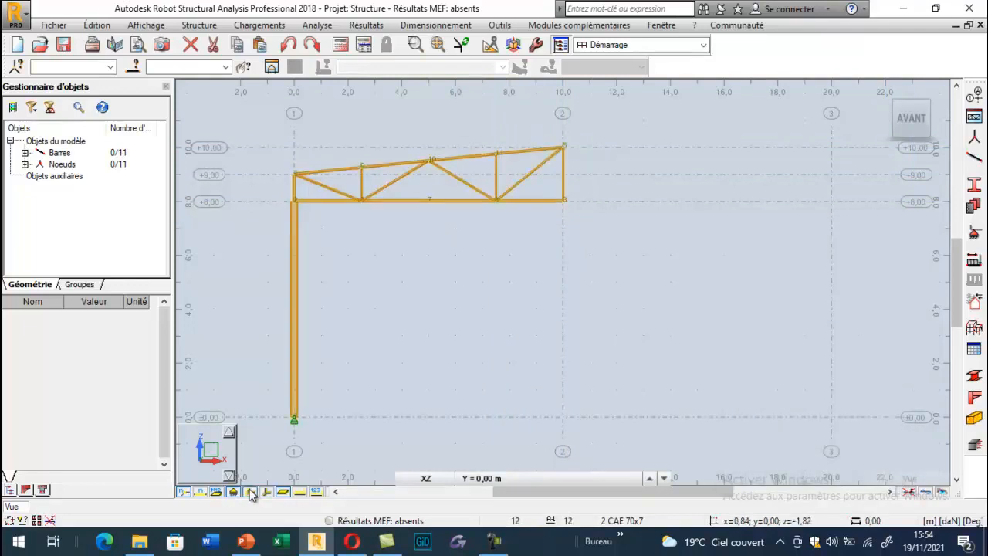
{"action": "right_click", "coordinate": [375, 269]}
{"action": "left_click", "coordinate": [346, 415]}
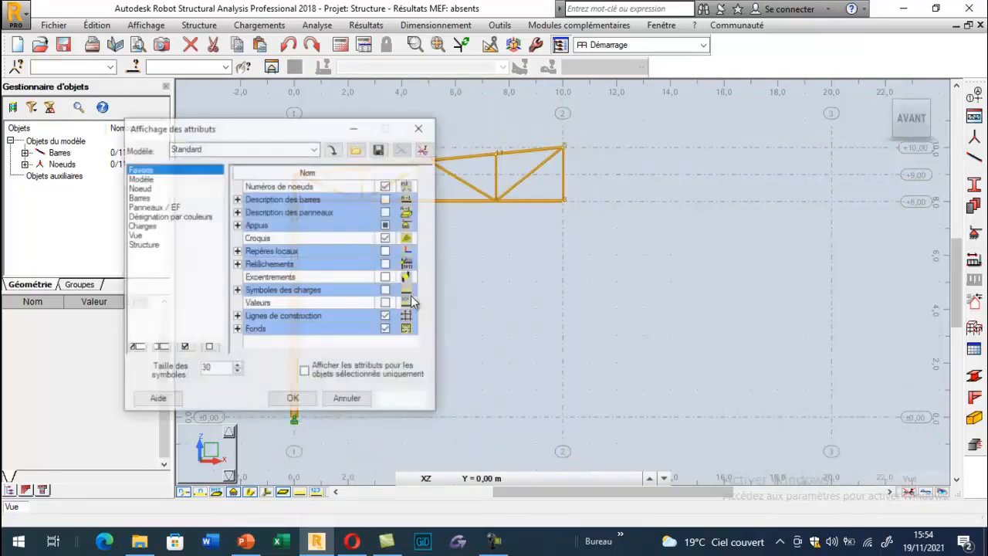
{"action": "left_click", "coordinate": [141, 197]}
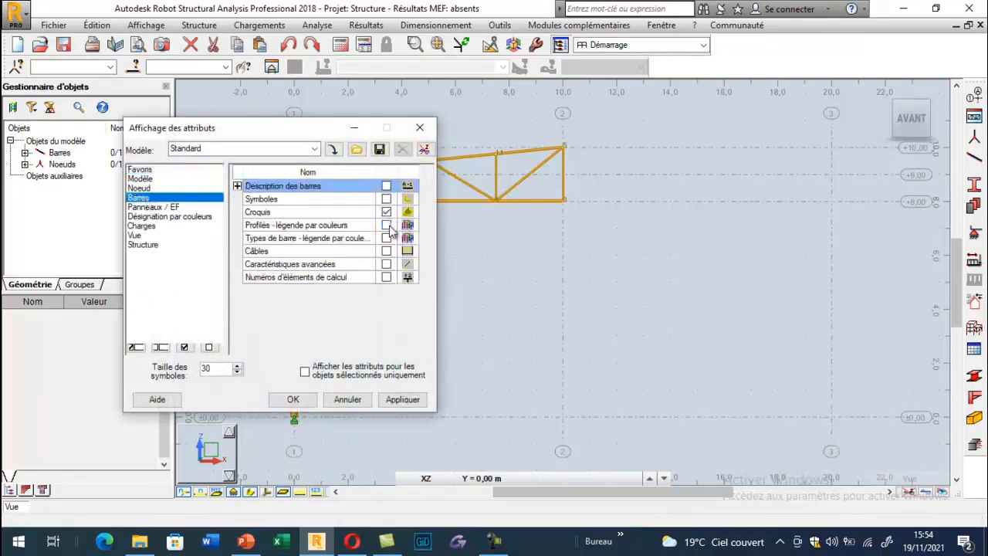
{"action": "left_click", "coordinate": [387, 226]}
{"action": "left_click", "coordinate": [305, 399]}
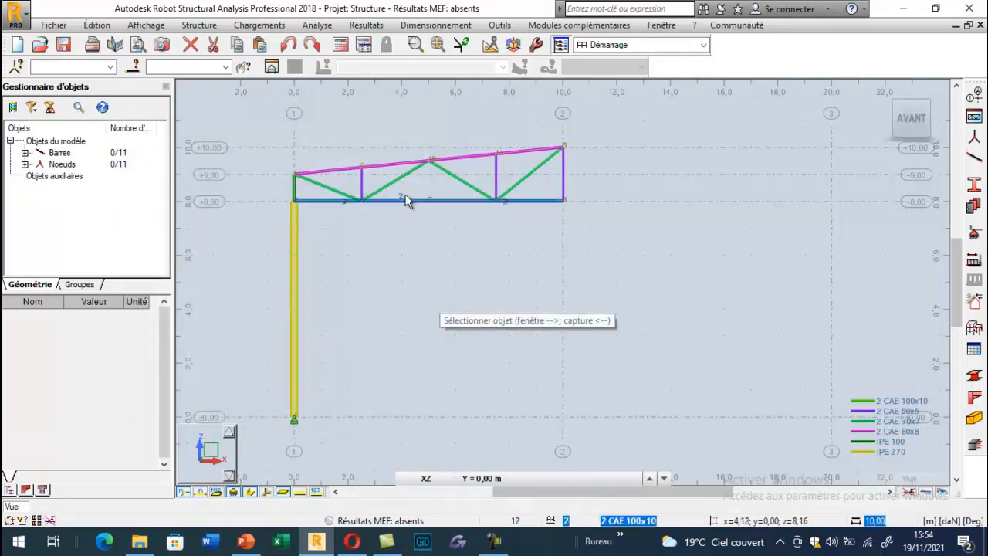
Delete the unused node at the middle of the bottom chord, at x = 5 m
{"action": "left_click_drag", "start_coordinate": [407, 193], "coordinate": [448, 278]}
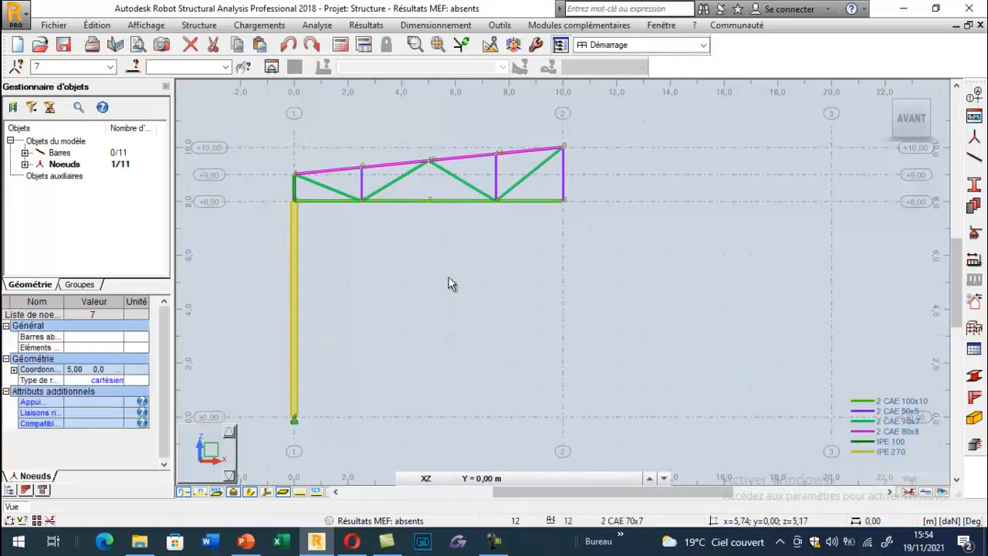
{"action": "key", "text": "Delete"}
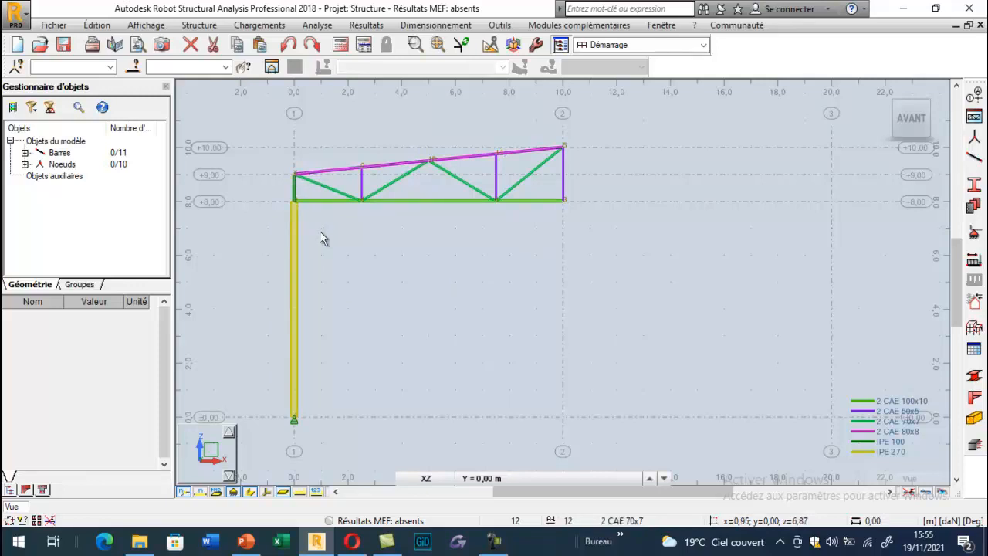
Apply the ART-ENC release to the bottom and top chords with the hinge at axis 1, and hide the section shapes
{"action": "left_click", "coordinate": [974, 330]}
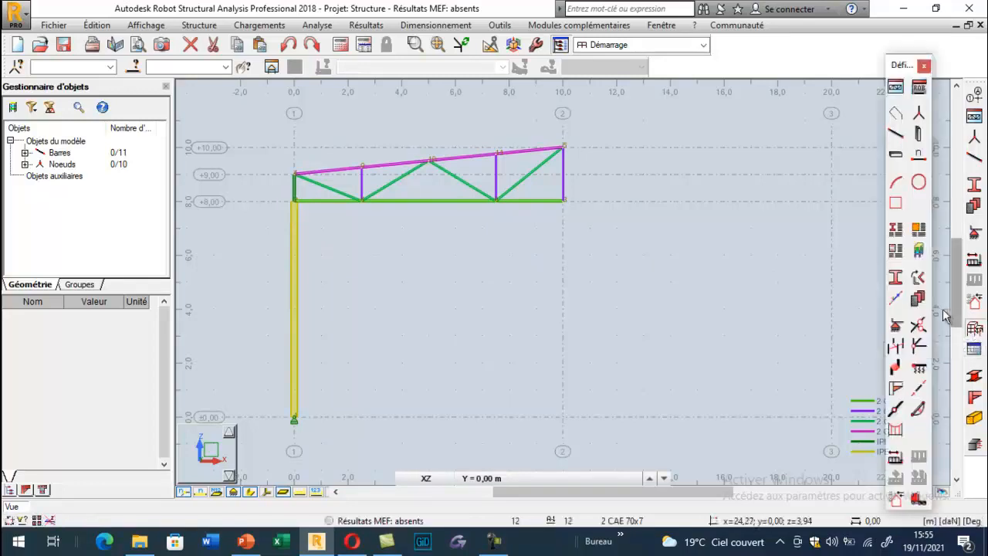
{"action": "left_click", "coordinate": [918, 349]}
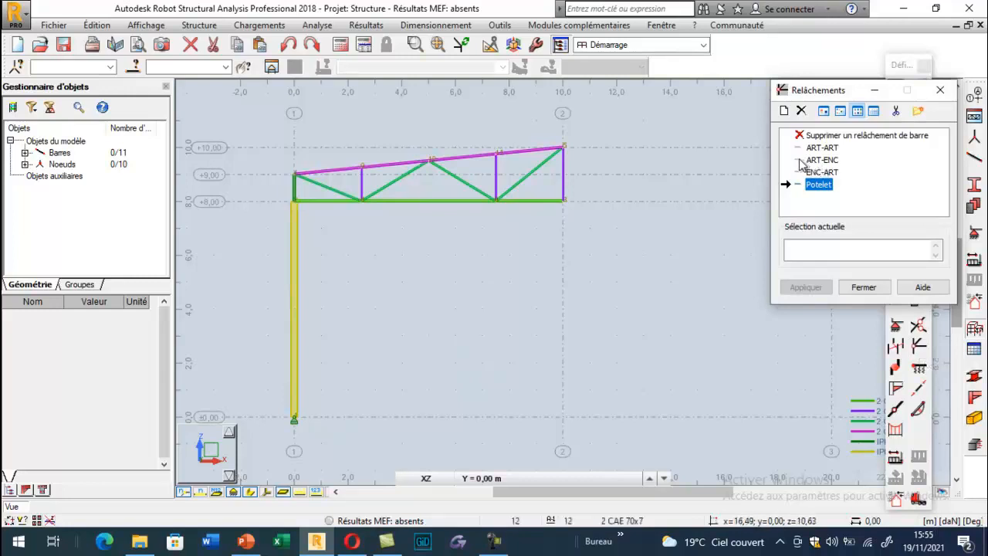
{"action": "left_click", "coordinate": [820, 160]}
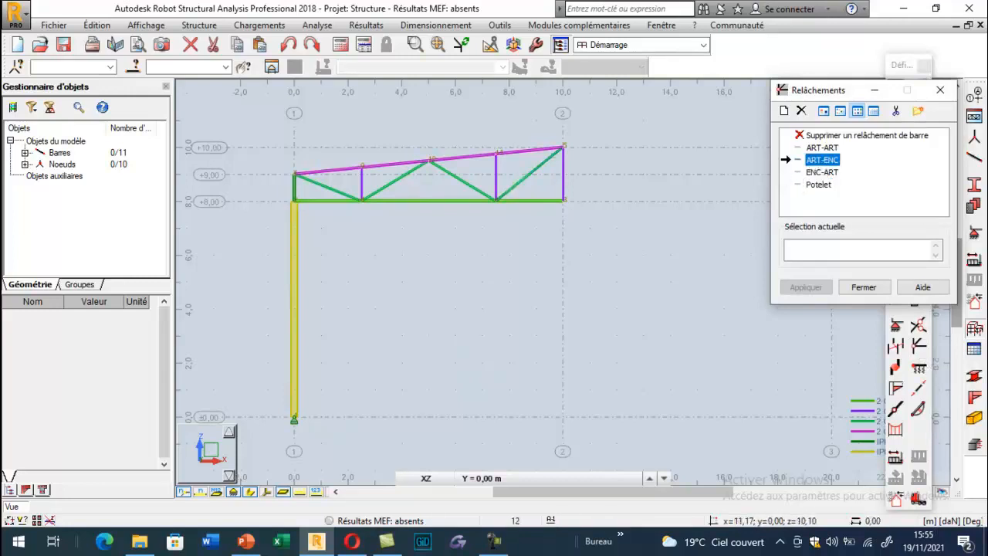
{"action": "left_click", "coordinate": [309, 201]}
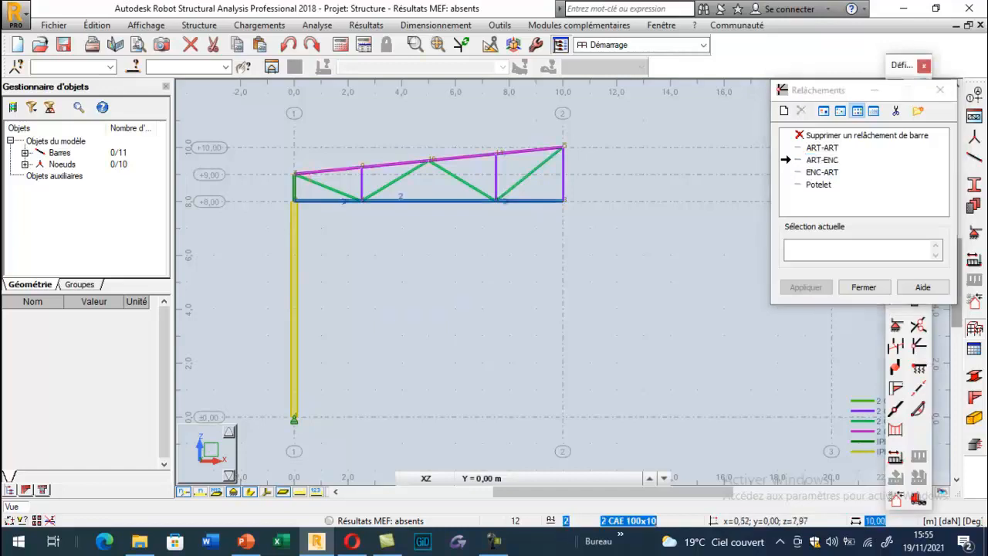
{"action": "left_click", "coordinate": [251, 494]}
{"action": "scroll", "coordinate": [296, 174], "scroll_direction": "up", "scroll_amount": 5}
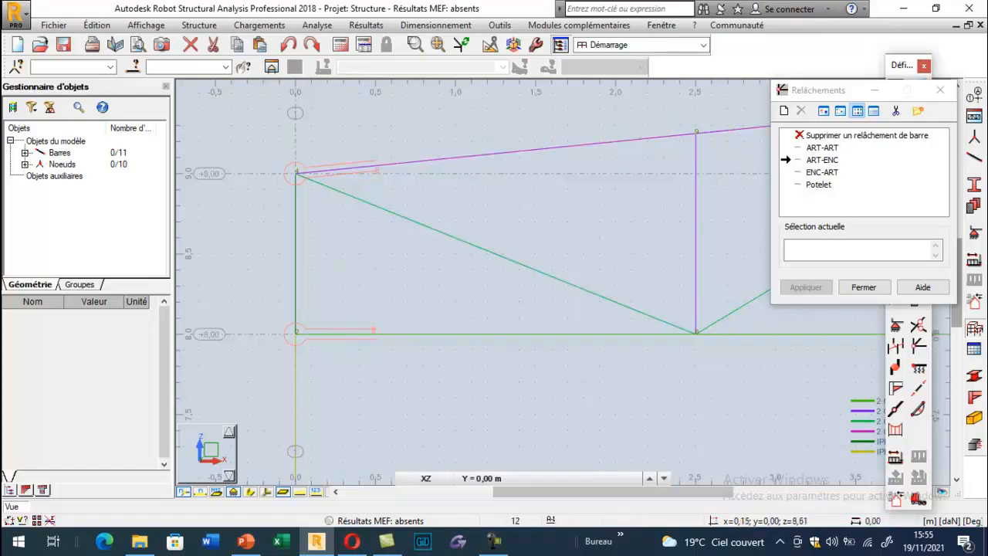
{"action": "scroll", "coordinate": [320, 235], "scroll_direction": "down", "scroll_amount": 3}
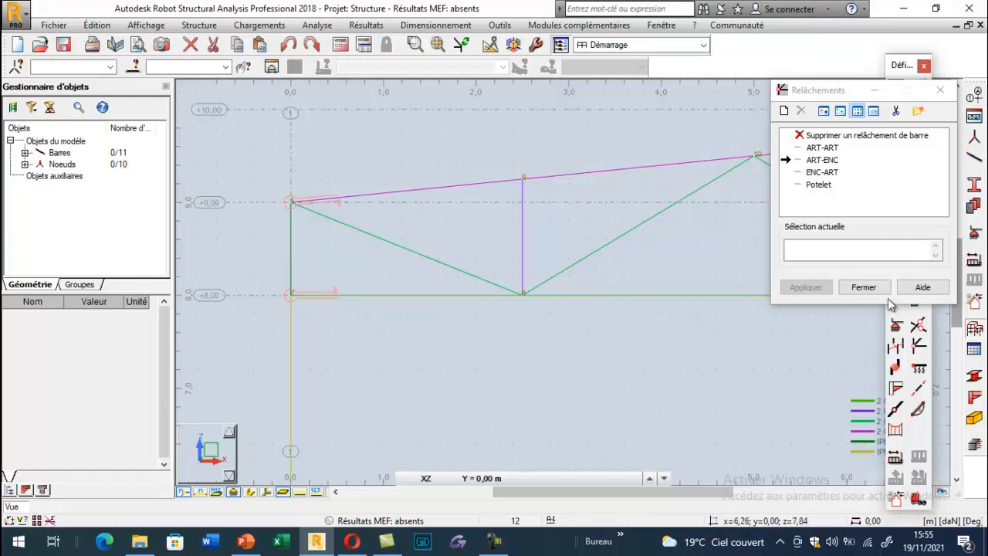
{"action": "left_click", "coordinate": [863, 287]}
{"action": "scroll", "coordinate": [424, 261], "scroll_direction": "down", "scroll_amount": 2}
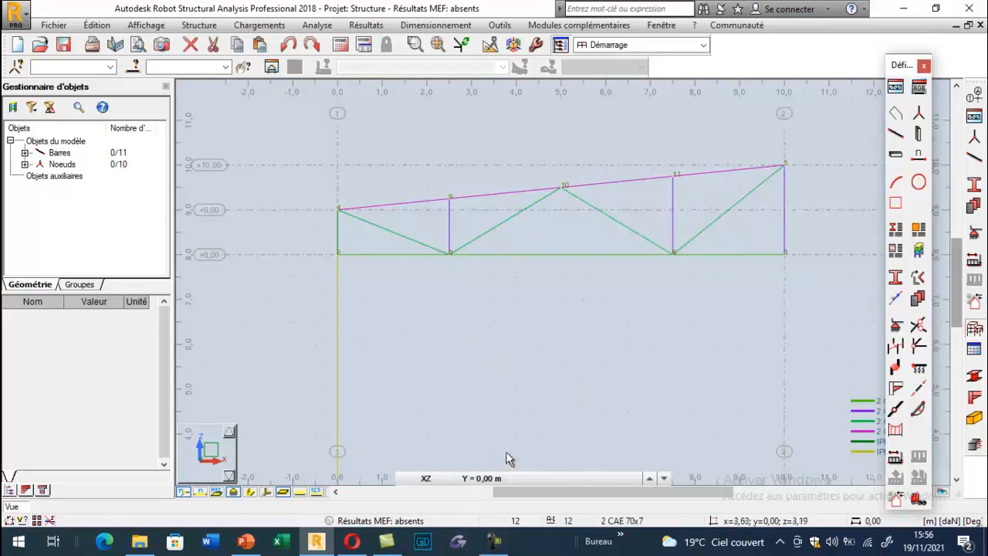
{"action": "left_click", "coordinate": [494, 541]}
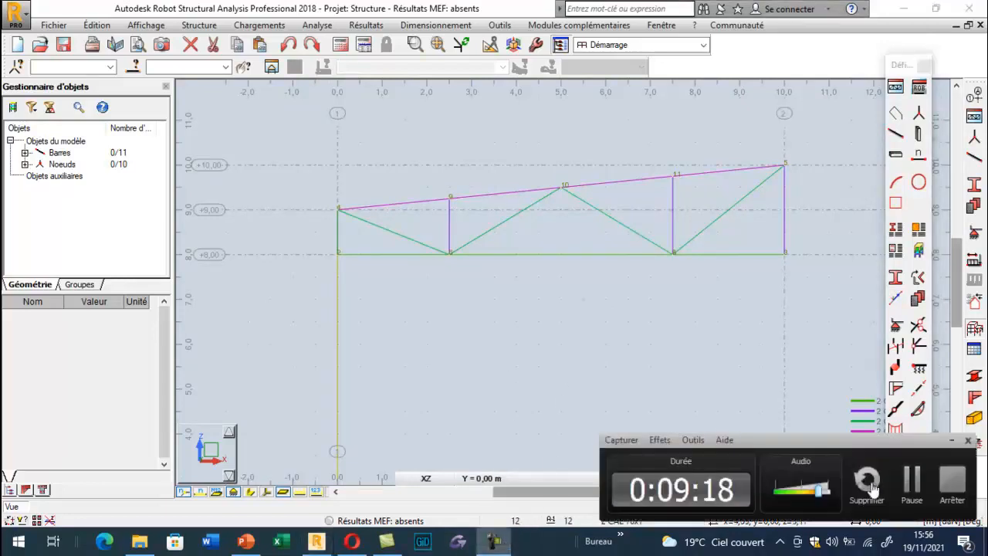
{"action": "left_click", "coordinate": [911, 482]}
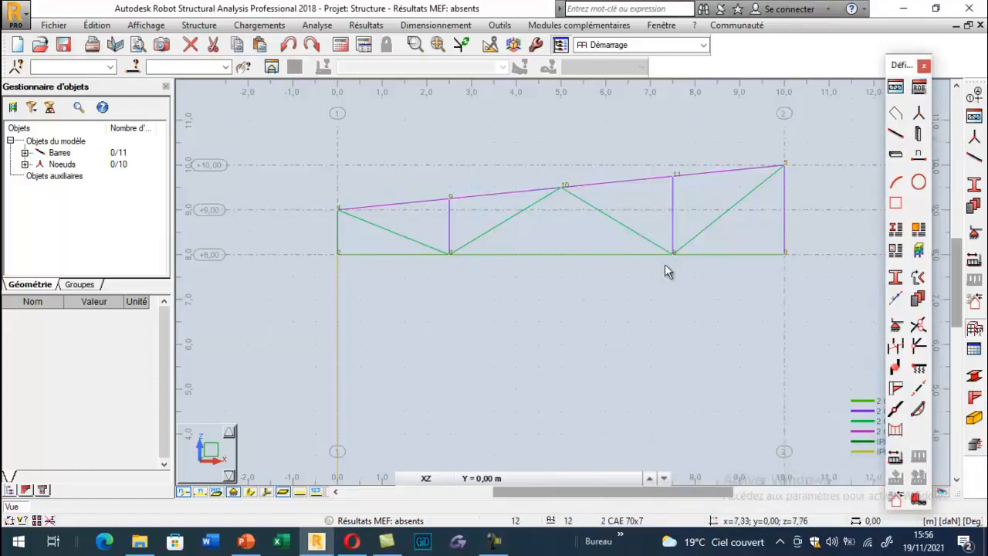
Define all the truss diagonals and verticals as truss bars carrying axial forces only, with the tension-only or compression-only option turned off
{"action": "left_click", "coordinate": [918, 392]}
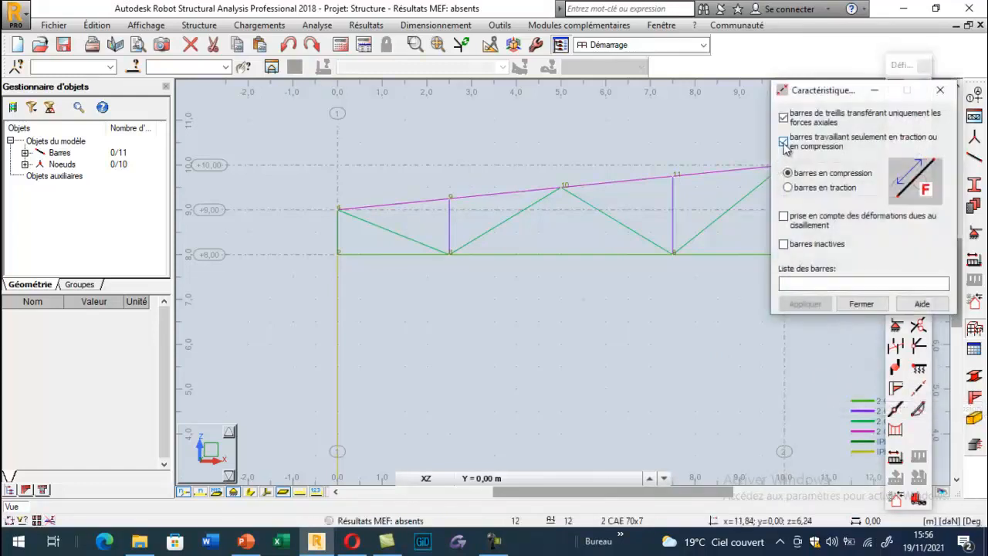
{"action": "left_click", "coordinate": [783, 142]}
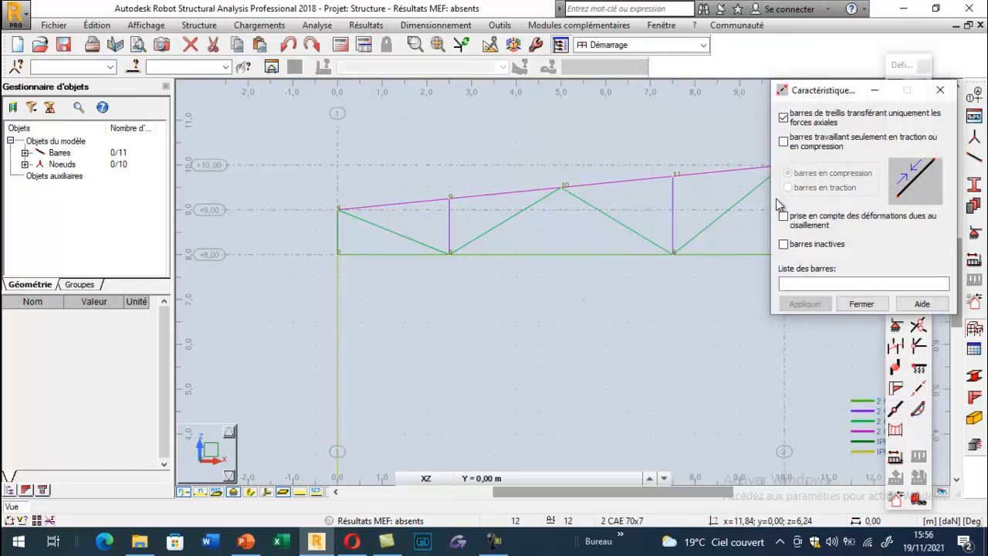
{"action": "left_click", "coordinate": [813, 282]}
{"action": "scroll", "coordinate": [379, 220], "scroll_direction": "down", "scroll_amount": 1}
{"action": "left_click", "coordinate": [387, 232]}
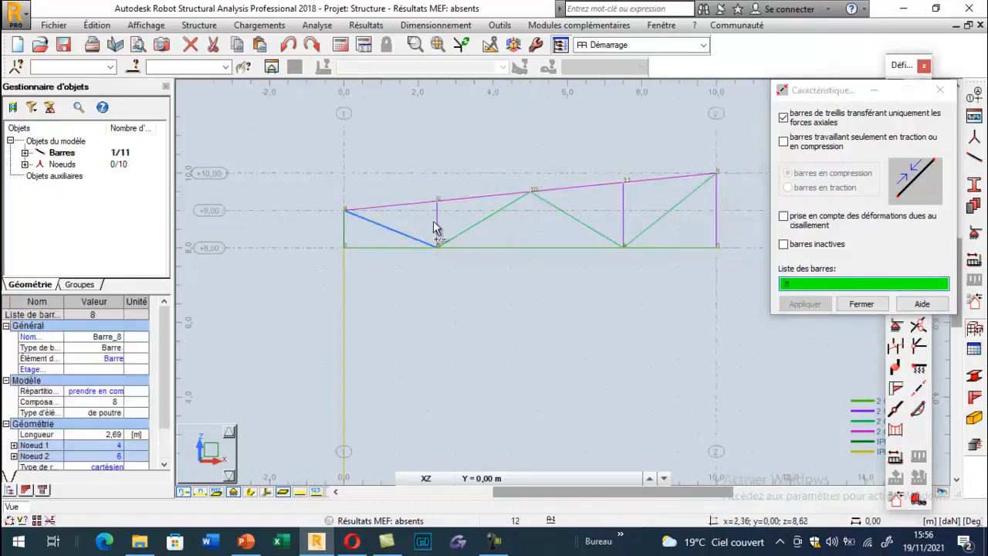
{"action": "left_click", "coordinate": [437, 224], "text": "ctrl"}
{"action": "left_click", "coordinate": [480, 221], "text": "ctrl"}
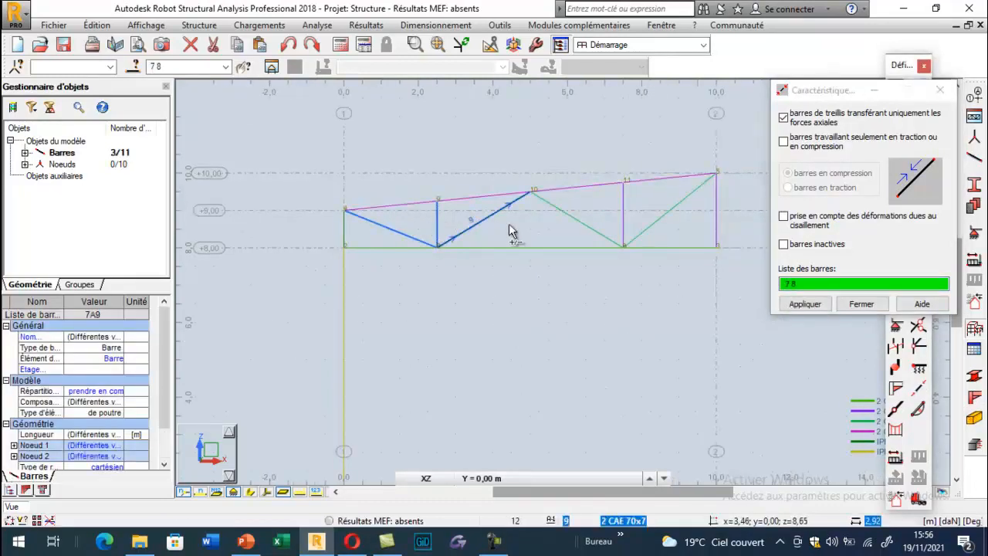
{"action": "left_click", "coordinate": [577, 220], "text": "ctrl"}
{"action": "left_click", "coordinate": [624, 214], "text": "ctrl"}
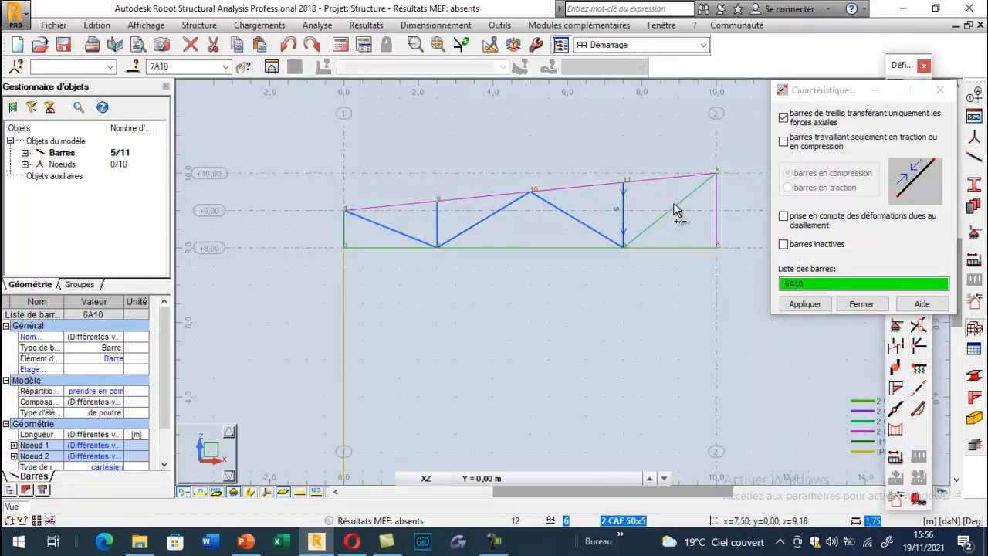
{"action": "left_click", "coordinate": [674, 208], "text": "ctrl"}
{"action": "left_click", "coordinate": [715, 212], "text": "ctrl"}
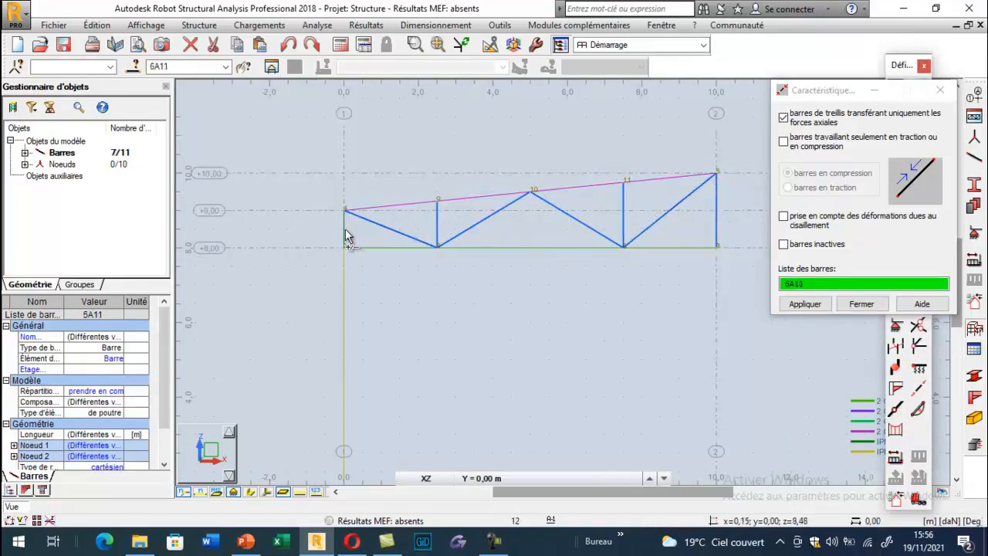
{"action": "left_click", "coordinate": [807, 304]}
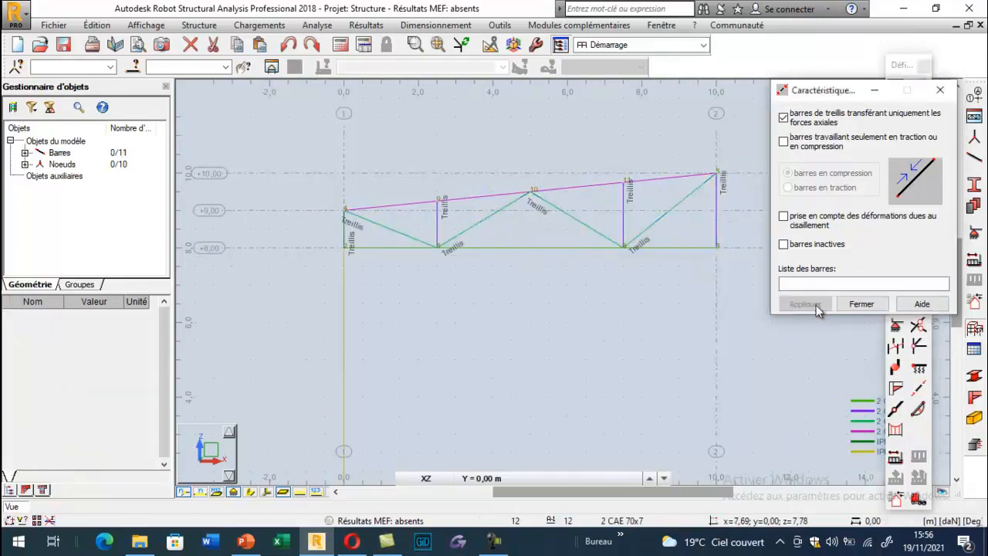
{"action": "left_click", "coordinate": [859, 303]}
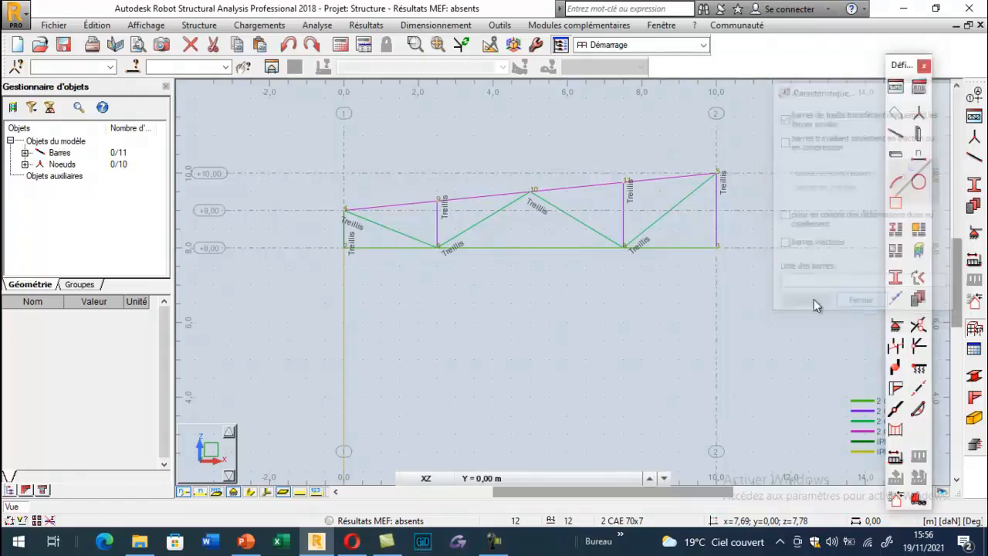
Copy the bottom chord nodes at x = 2.5 m and x = 7.5 m by the translation vector 0; -8 m
{"action": "scroll", "coordinate": [414, 161], "scroll_direction": "down", "scroll_amount": 2}
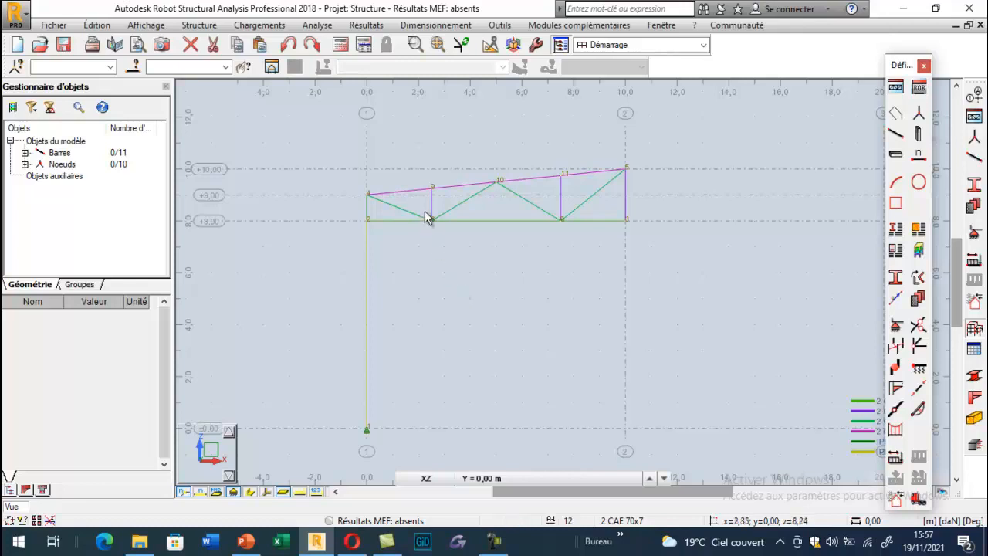
{"action": "left_click_drag", "start_coordinate": [450, 240], "coordinate": [451, 241]}
{"action": "left_click_drag", "start_coordinate": [532, 207], "coordinate": [580, 245], "text": "ctrl"}
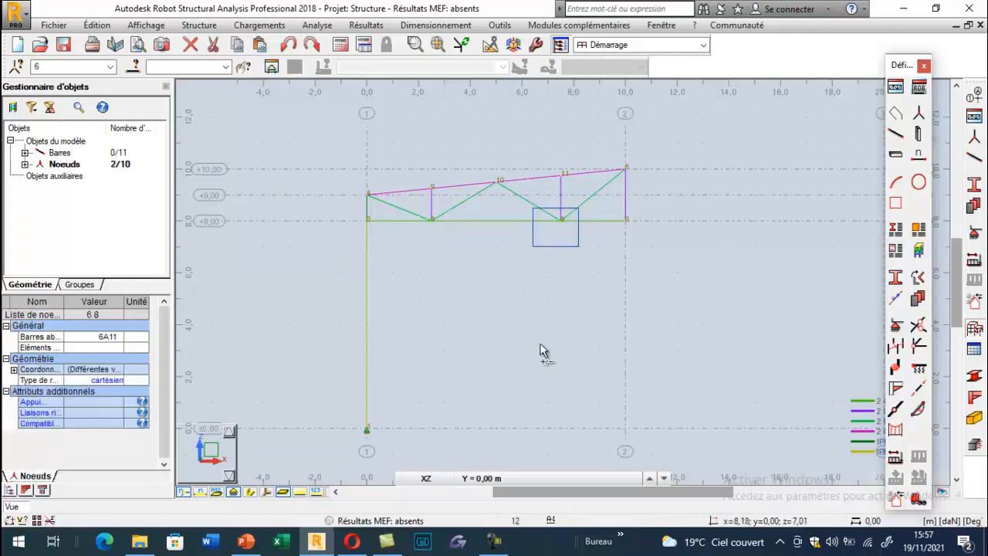
{"action": "left_click", "coordinate": [96, 25]}
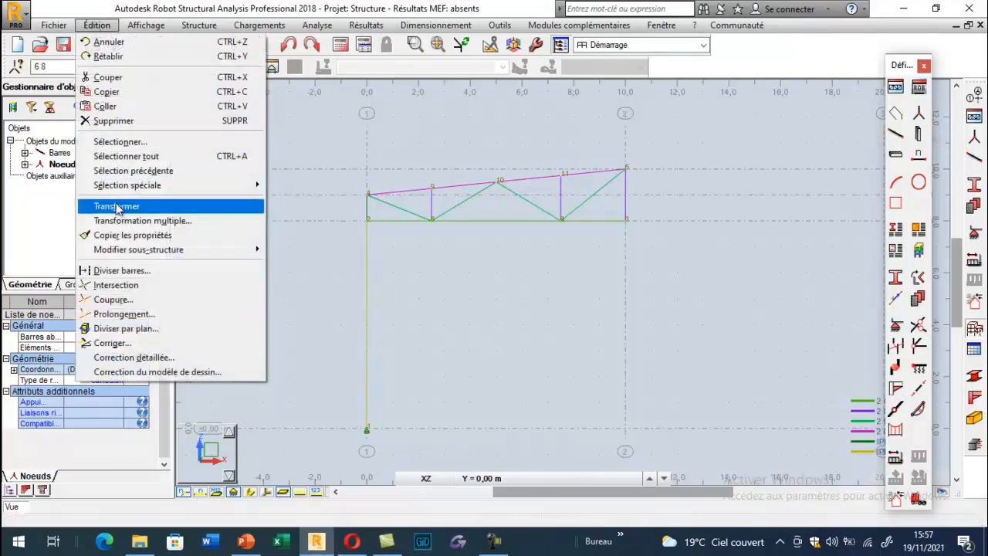
{"action": "mouse_move", "coordinate": [120, 206]}
{"action": "left_click", "coordinate": [323, 211]}
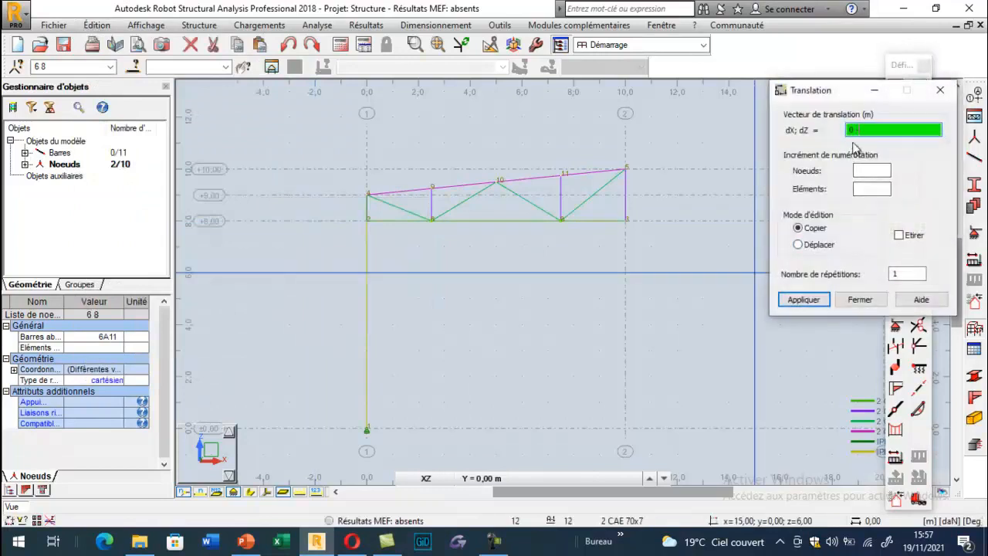
{"action": "left_click", "coordinate": [817, 301]}
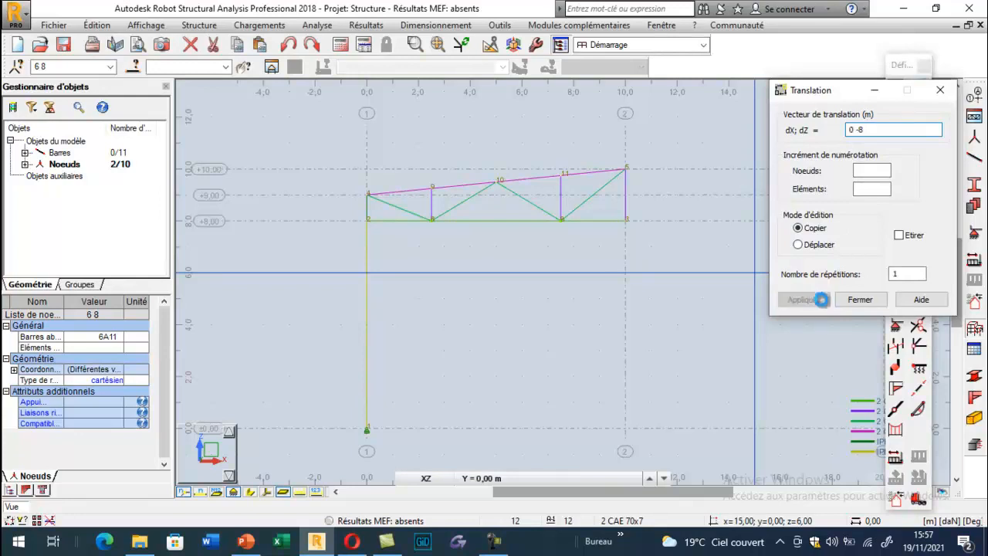
{"action": "left_click", "coordinate": [860, 299]}
Draw two IPE 180 columns from (2.5; 0) to (2.5; 8) and from (7.5; 0) to (7.5; 8) m
{"action": "left_click", "coordinate": [975, 160]}
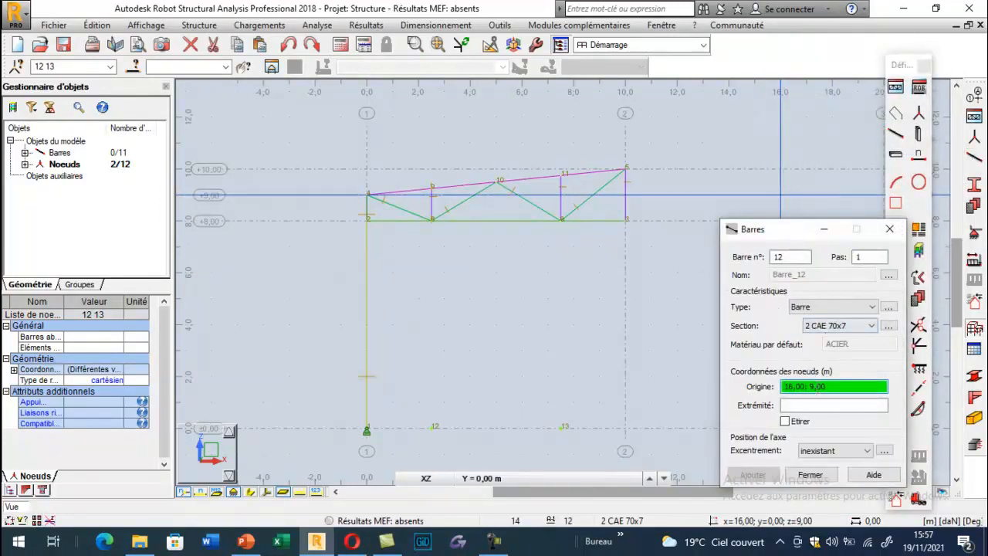
{"action": "left_click", "coordinate": [834, 325]}
{"action": "left_click", "coordinate": [830, 444]}
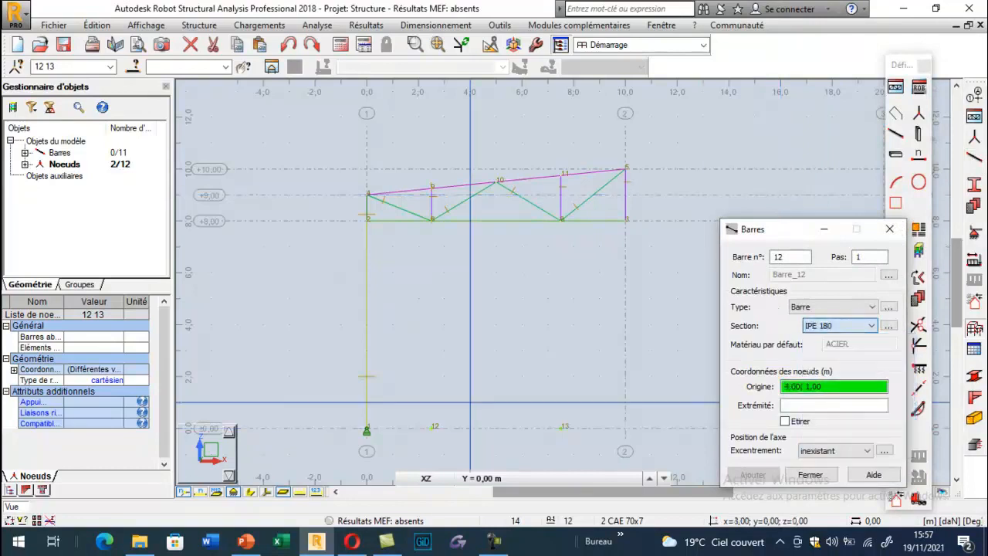
{"action": "left_click", "coordinate": [431, 427]}
{"action": "left_click", "coordinate": [431, 220]}
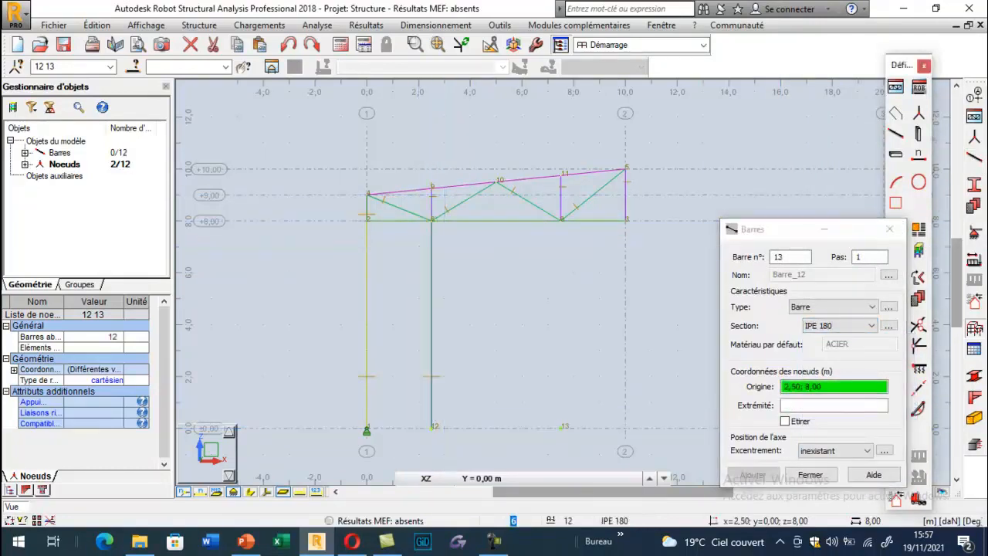
{"action": "left_click", "coordinate": [561, 427]}
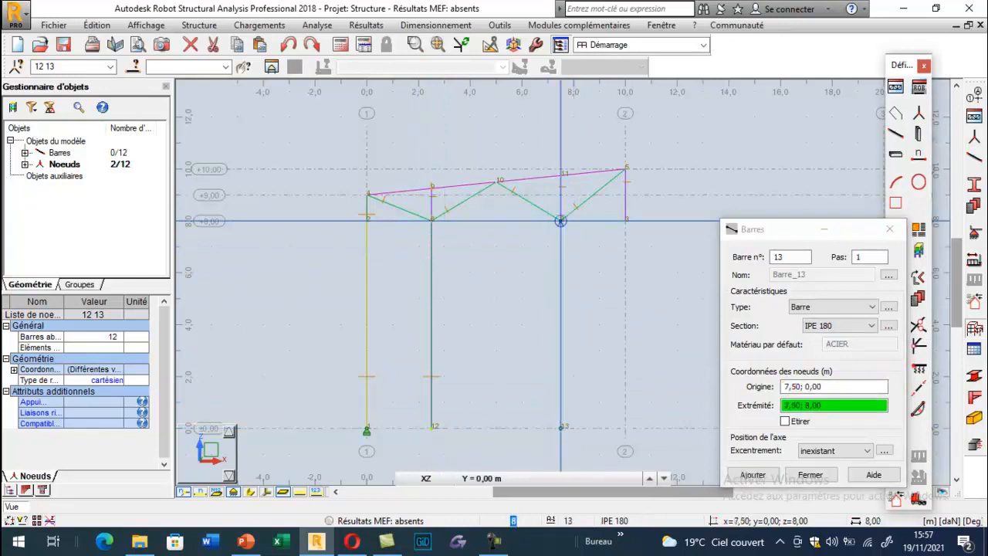
{"action": "left_click", "coordinate": [561, 221]}
{"action": "left_click", "coordinate": [890, 229]}
Assign the Rotule support to the base nodes of the two IPE 180 columns
{"action": "left_click", "coordinate": [974, 234]}
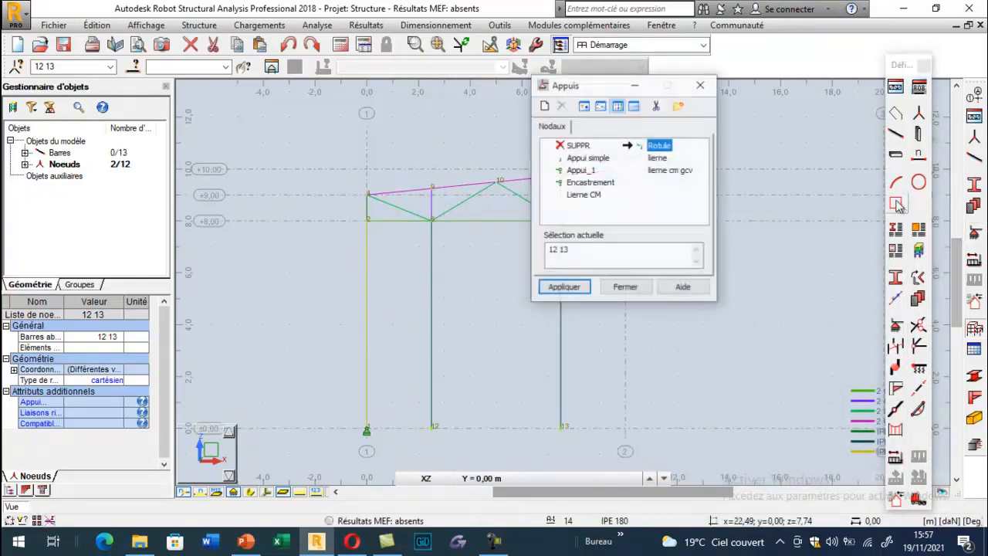
{"action": "left_click", "coordinate": [431, 427]}
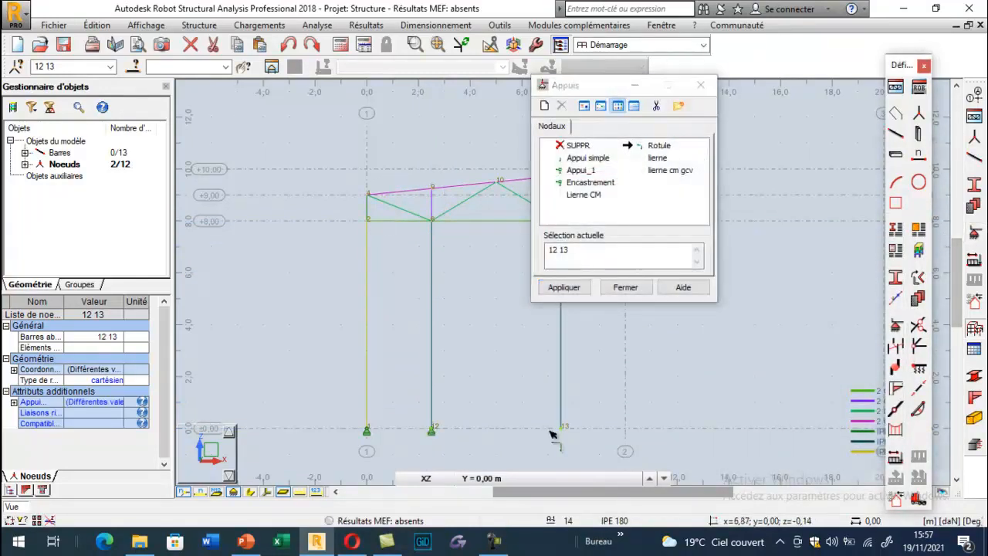
{"action": "left_click", "coordinate": [561, 427]}
{"action": "left_click", "coordinate": [622, 288]}
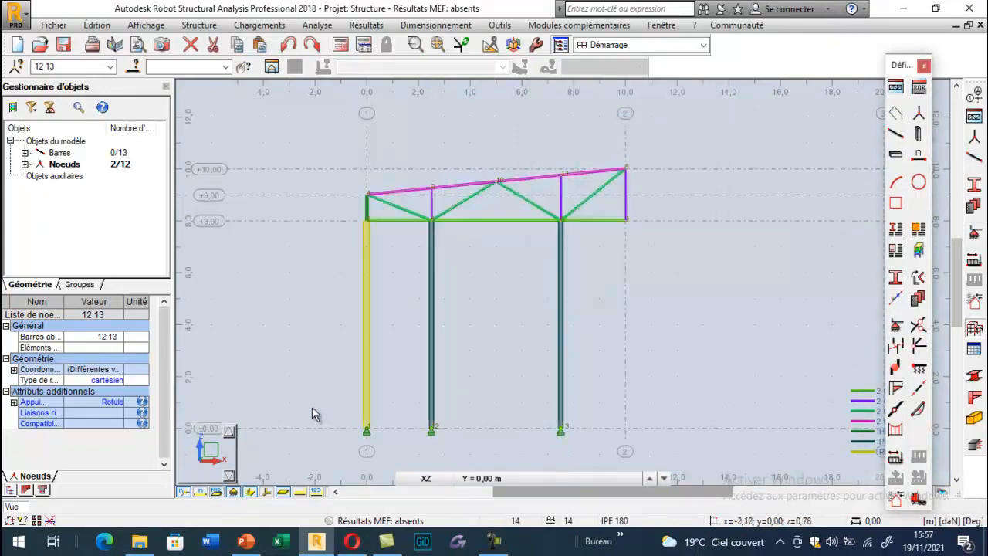
Examine the section orientation of the columns and how they meet the truss's bottom chord
{"action": "scroll", "coordinate": [379, 262], "scroll_direction": "up", "scroll_amount": 7}
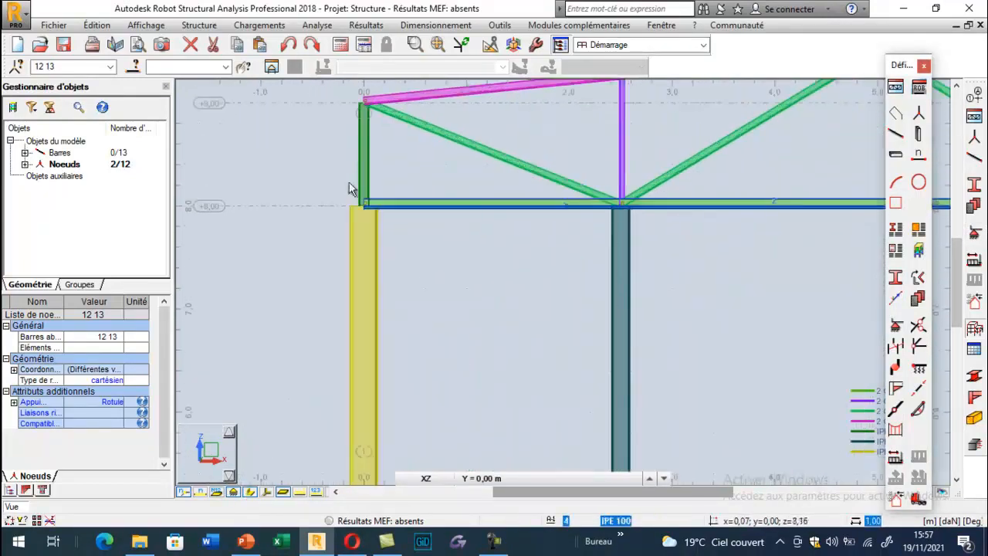
{"action": "scroll", "coordinate": [354, 232], "scroll_direction": "down", "scroll_amount": 6}
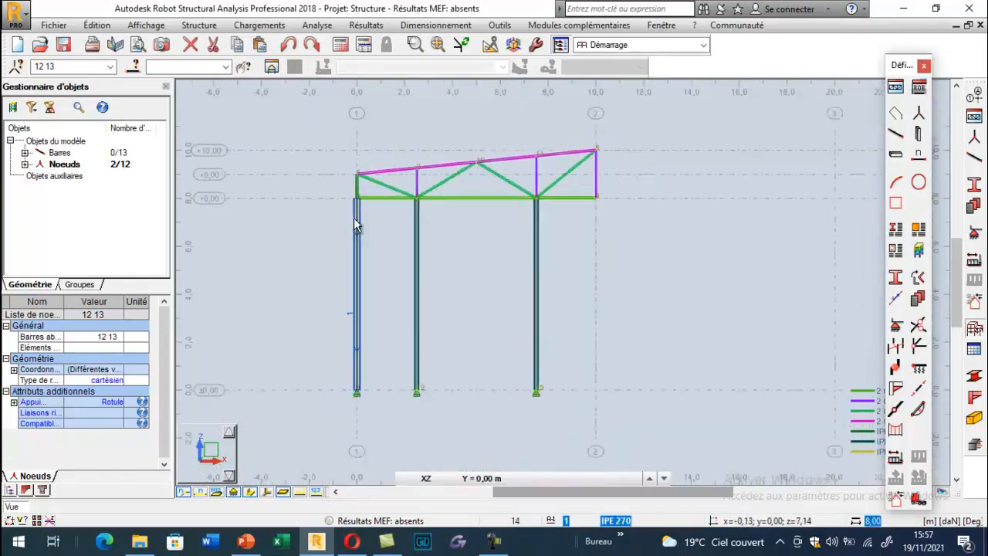
{"action": "left_click", "coordinate": [357, 224]}
{"action": "scroll", "coordinate": [408, 220], "scroll_direction": "up", "scroll_amount": 2}
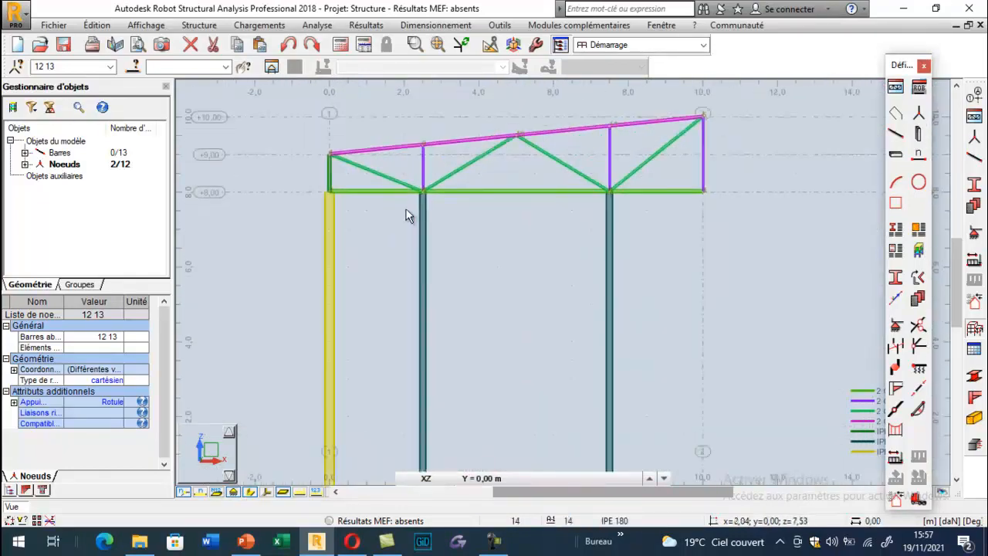
{"action": "scroll", "coordinate": [426, 202], "scroll_direction": "up", "scroll_amount": 3}
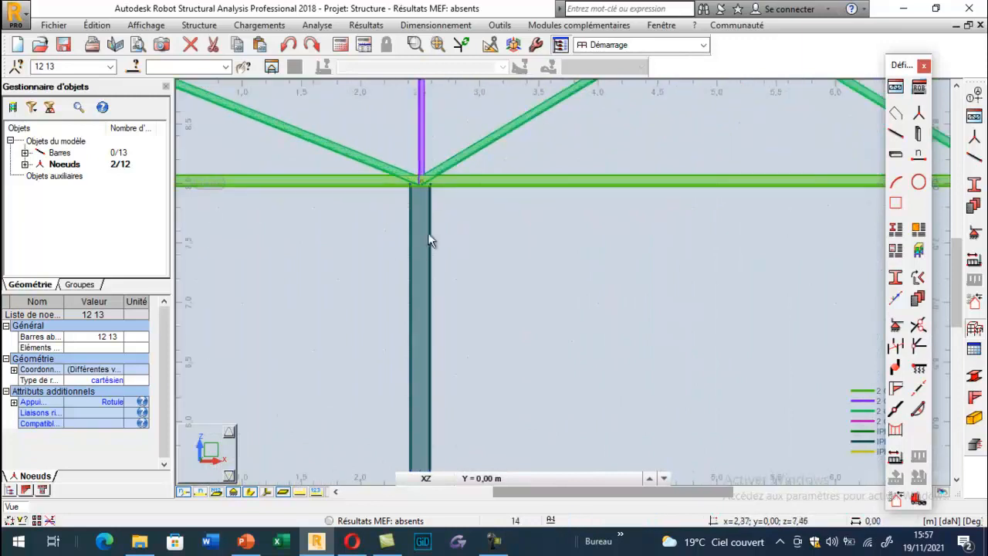
{"action": "scroll", "coordinate": [425, 207], "scroll_direction": "down", "scroll_amount": 1}
{"action": "scroll", "coordinate": [420, 205], "scroll_direction": "down", "scroll_amount": 3}
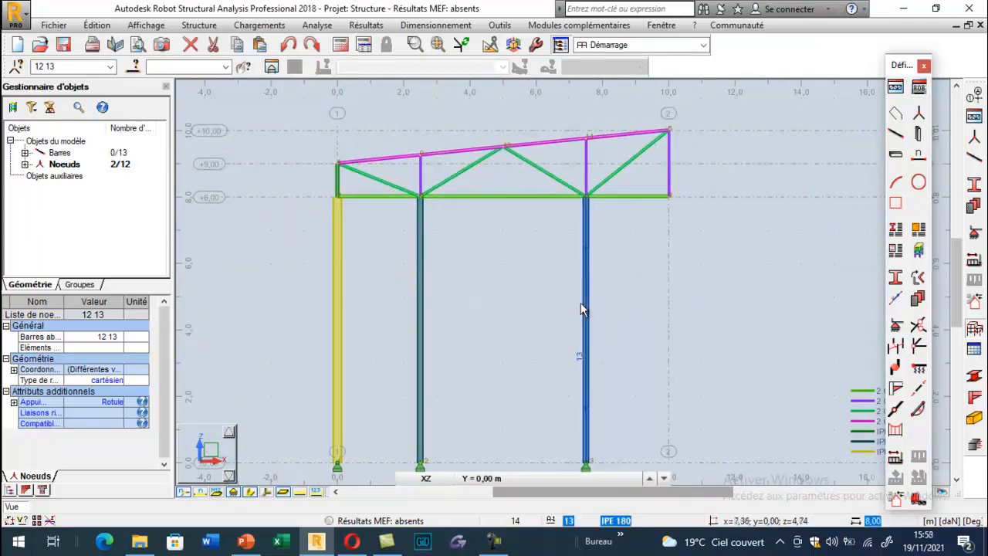
{"action": "scroll", "coordinate": [491, 289], "scroll_direction": "down", "scroll_amount": 3}
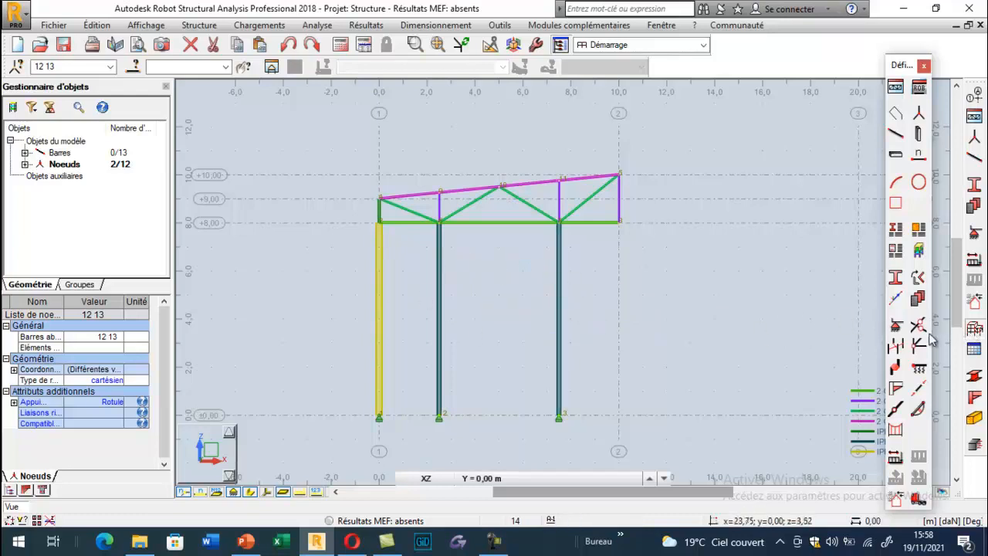
Set the gamma angle of the two IPE 180 columns to 90°
{"action": "left_click", "coordinate": [917, 281]}
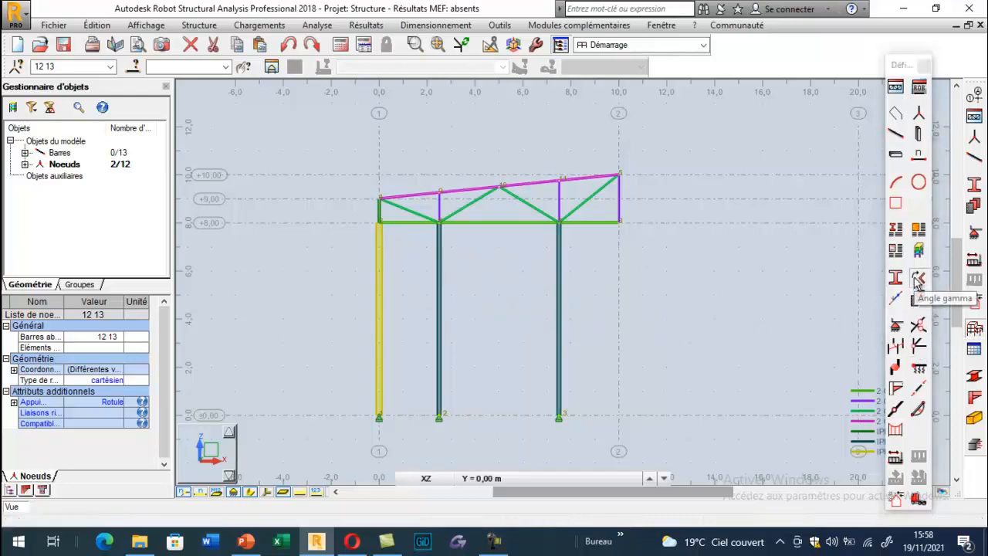
{"action": "left_click", "coordinate": [830, 159]}
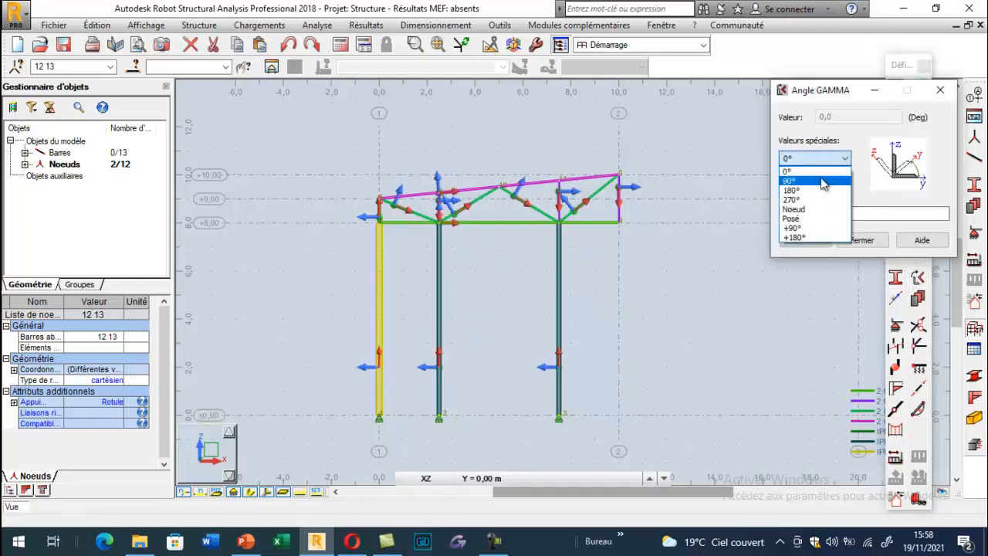
{"action": "left_click", "coordinate": [823, 181]}
{"action": "left_click_drag", "start_coordinate": [606, 259], "coordinate": [389, 346]}
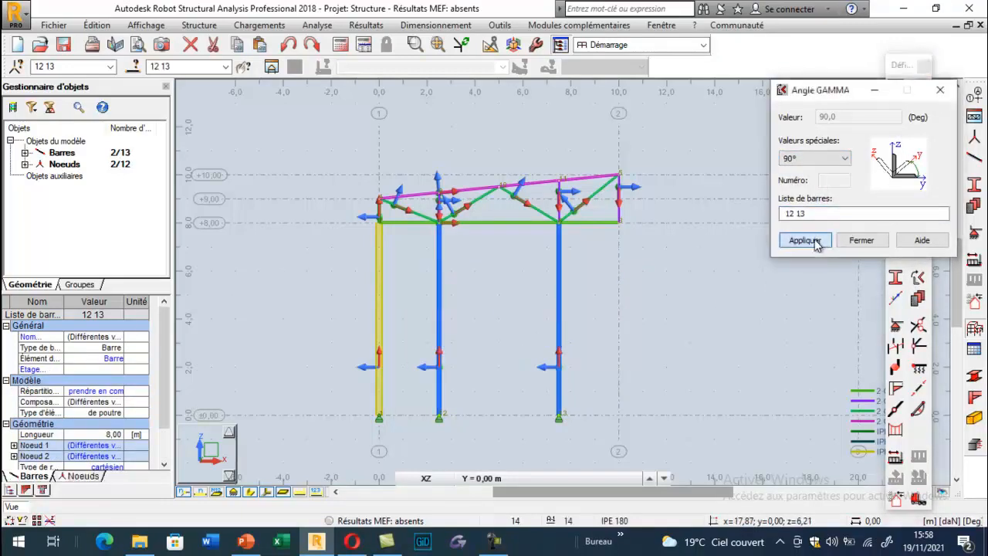
{"action": "left_click", "coordinate": [820, 241]}
Examine the rotated column at x = 2.5 m and the top chord's profile with their local axes
{"action": "scroll", "coordinate": [444, 223], "scroll_direction": "up", "scroll_amount": 2}
{"action": "scroll", "coordinate": [444, 224], "scroll_direction": "up", "scroll_amount": 5}
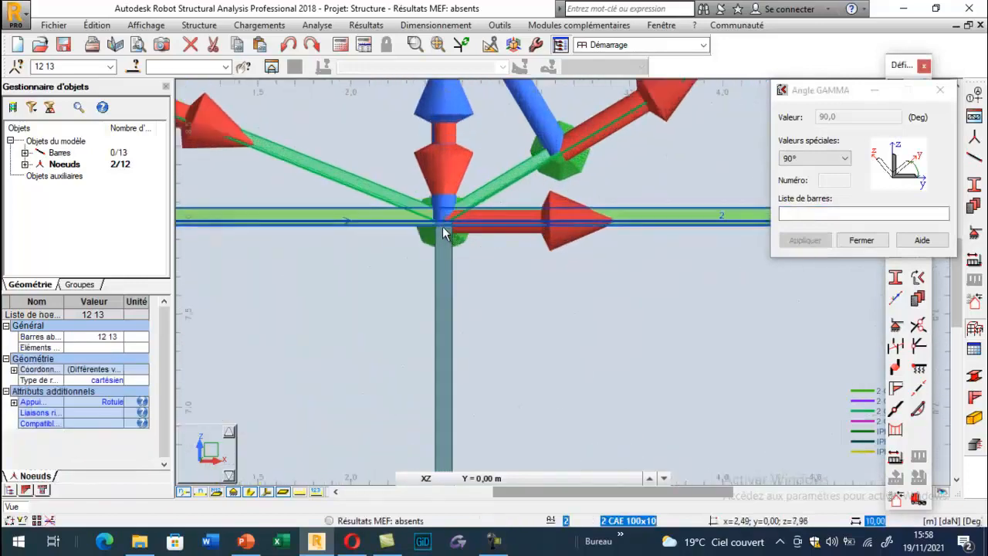
{"action": "scroll", "coordinate": [448, 221], "scroll_direction": "down", "scroll_amount": 8}
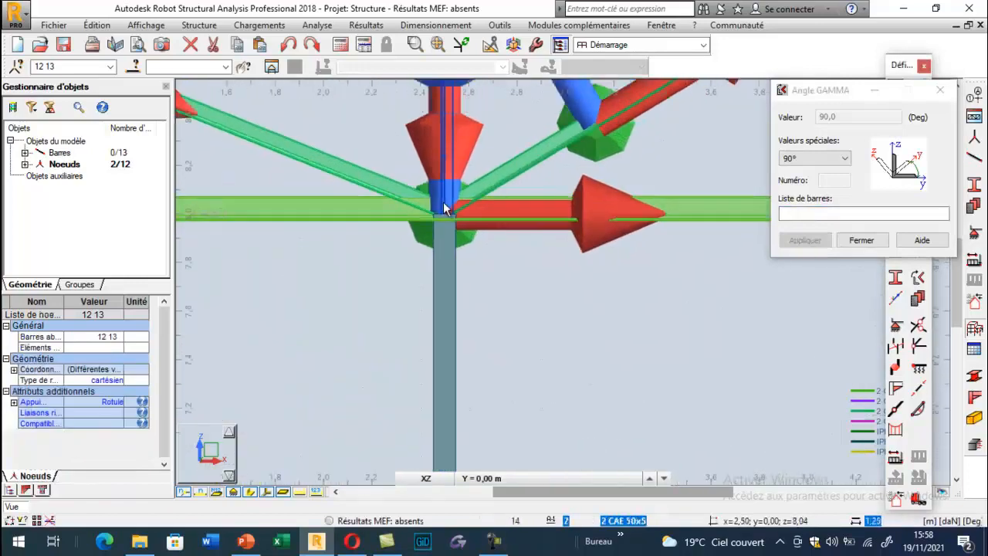
{"action": "scroll", "coordinate": [438, 239], "scroll_direction": "up", "scroll_amount": 6}
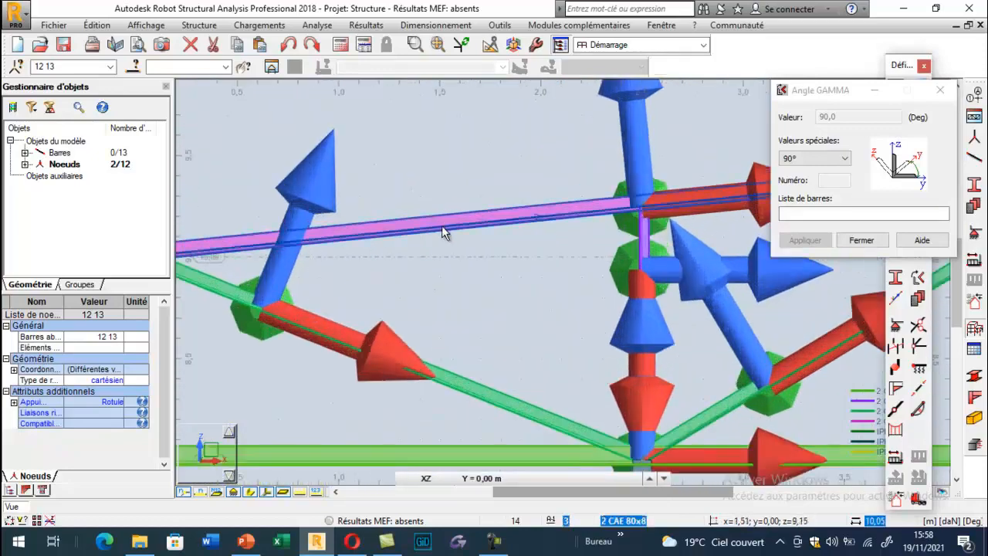
{"action": "scroll", "coordinate": [447, 229], "scroll_direction": "up", "scroll_amount": 3}
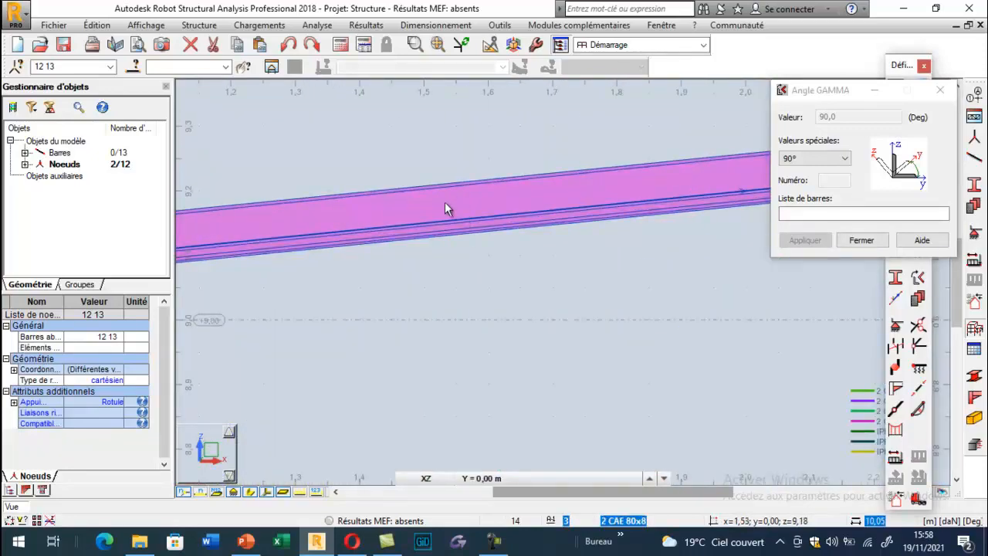
{"action": "scroll", "coordinate": [456, 207], "scroll_direction": "down", "scroll_amount": 5}
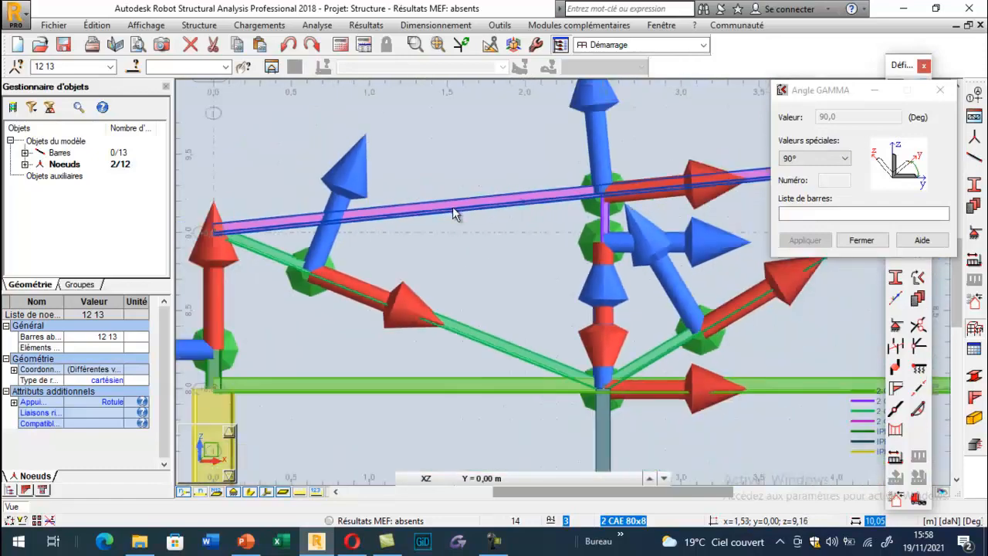
{"action": "scroll", "coordinate": [454, 214], "scroll_direction": "down", "scroll_amount": 1}
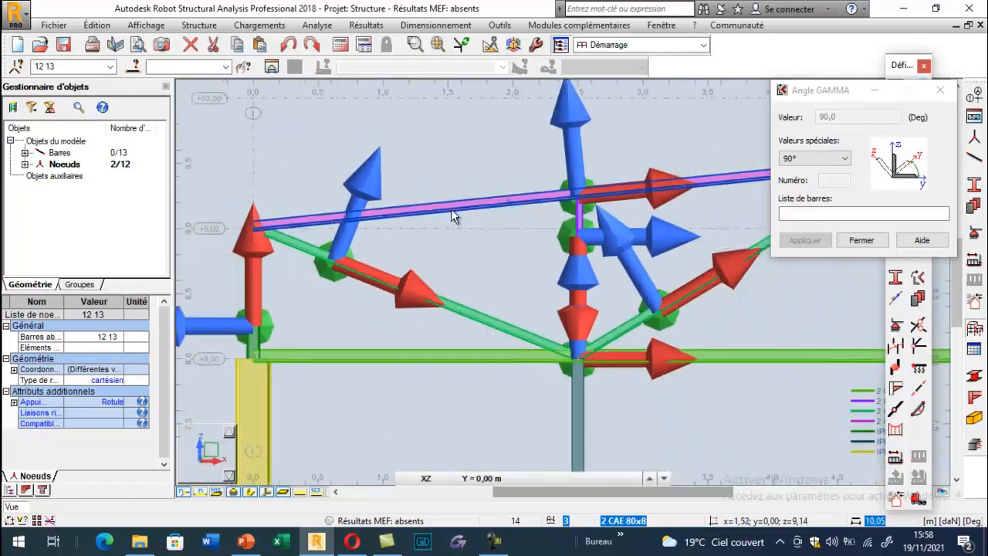
Set the gamma angle of the 2 CAE 80x8 top chord to 180°
{"action": "left_click", "coordinate": [790, 159]}
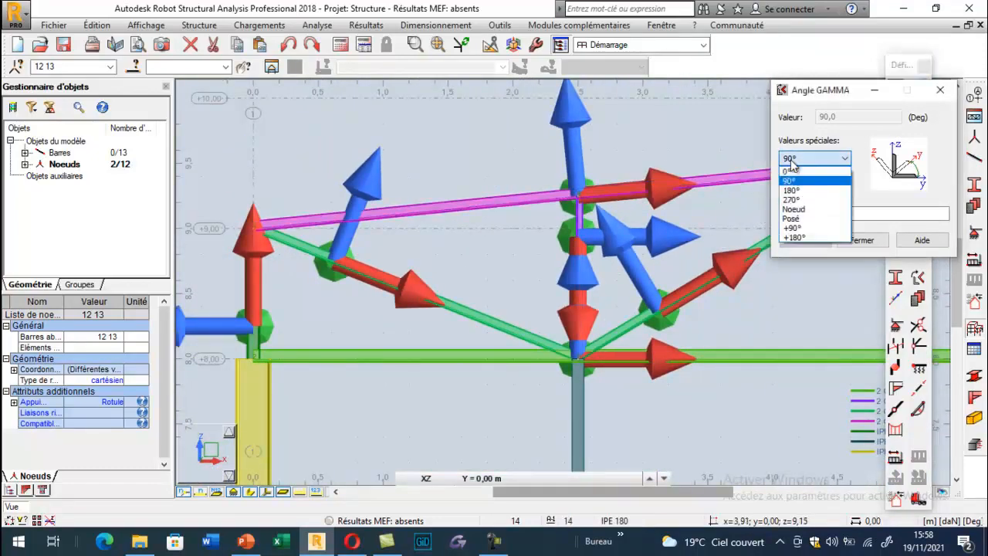
{"action": "left_click", "coordinate": [791, 190]}
{"action": "left_click", "coordinate": [547, 202]}
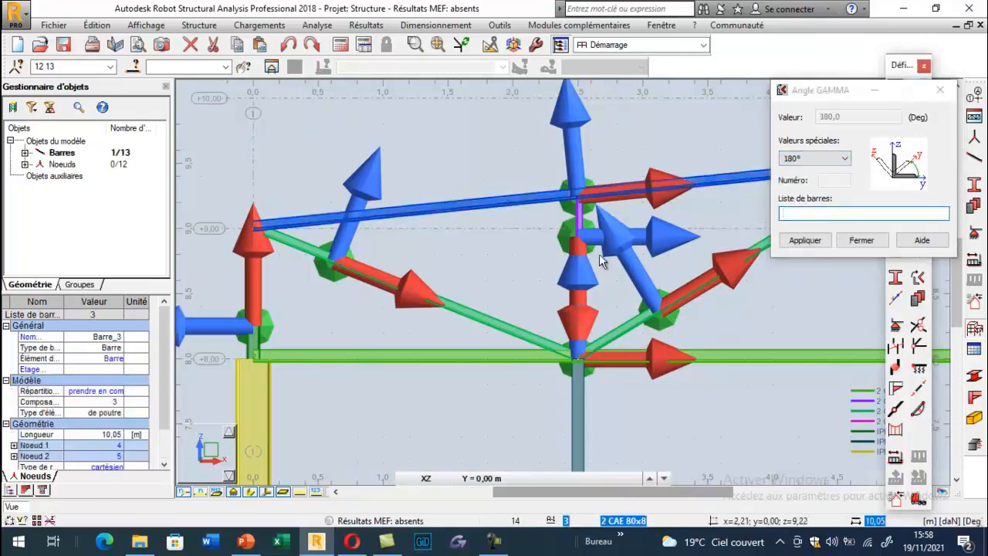
{"action": "left_click", "coordinate": [806, 241]}
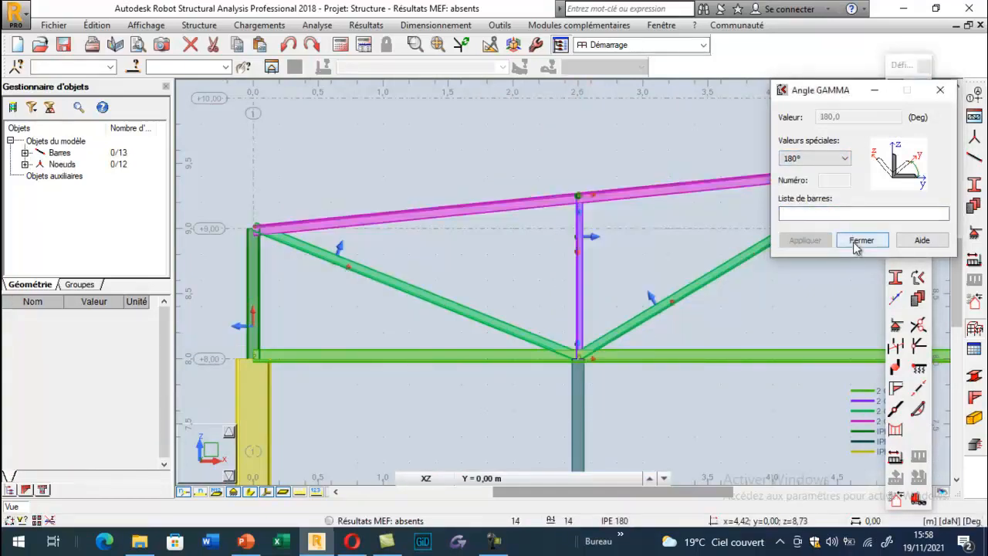
{"action": "left_click", "coordinate": [861, 240]}
Examine the rotated top chord's double-angle profile and its end joints in 3D and in the front view
{"action": "scroll", "coordinate": [262, 231], "scroll_direction": "up", "scroll_amount": 10}
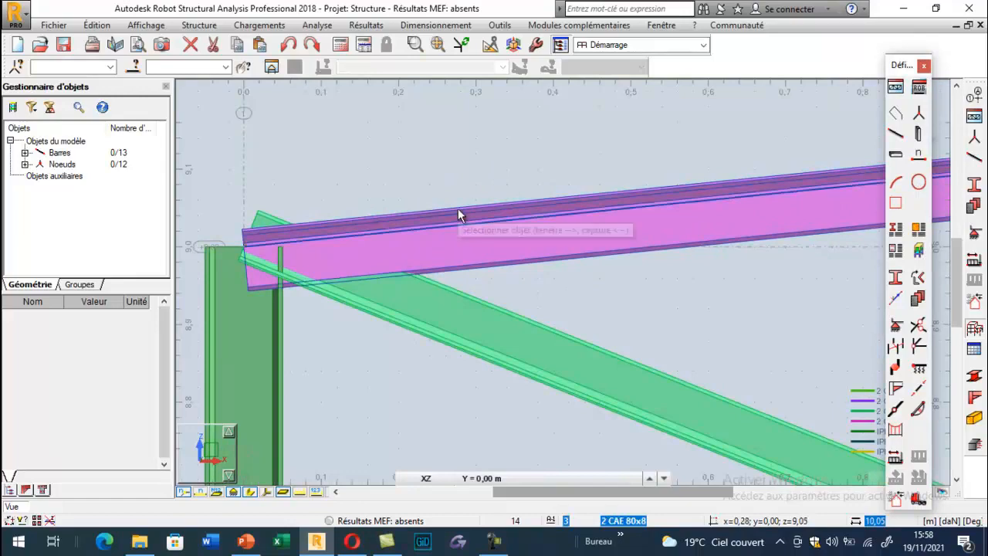
{"action": "left_click", "coordinate": [924, 65]}
{"action": "scroll", "coordinate": [386, 207], "scroll_direction": "down", "scroll_amount": 10}
{"action": "middle_click_drag", "start_coordinate": [386, 207], "coordinate": [499, 216], "text": "shift"}
{"action": "scroll", "coordinate": [734, 174], "scroll_direction": "up", "scroll_amount": 10}
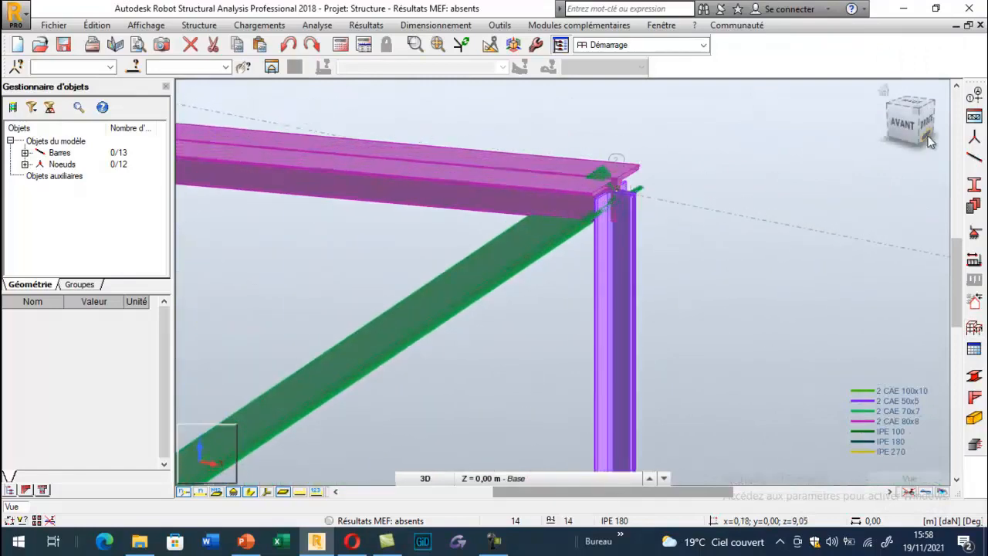
{"action": "left_click", "coordinate": [895, 139]}
{"action": "scroll", "coordinate": [677, 165], "scroll_direction": "down", "scroll_amount": 8}
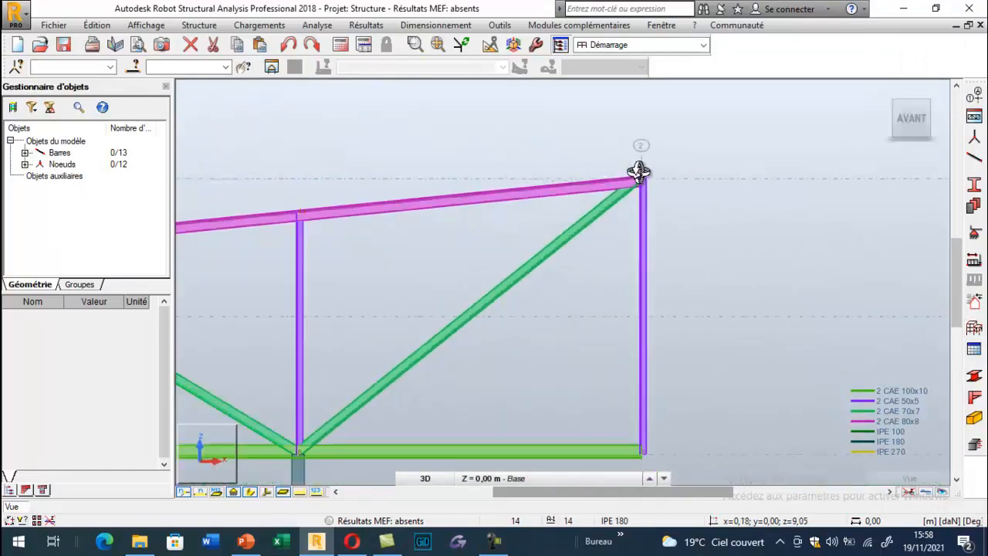
{"action": "scroll", "coordinate": [468, 192], "scroll_direction": "down", "scroll_amount": 2}
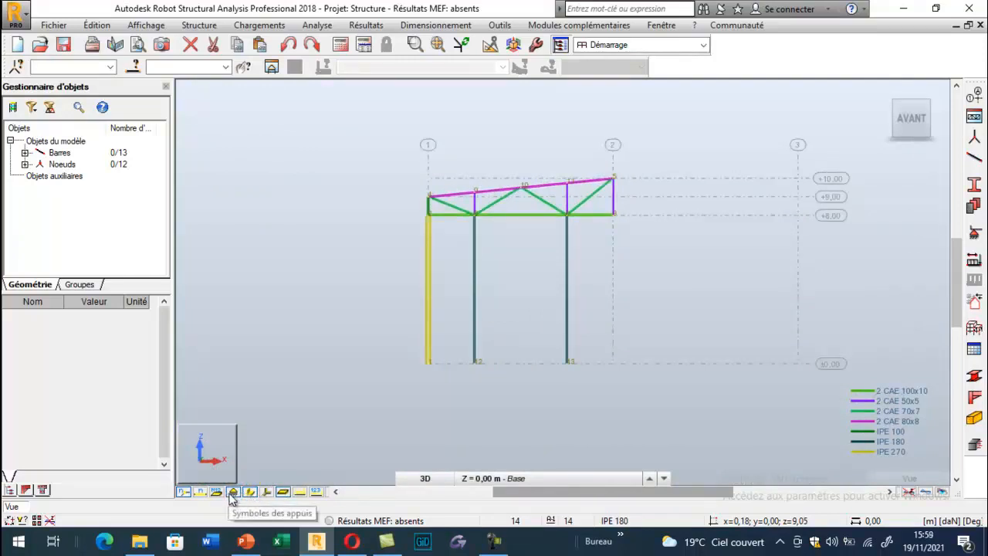
Show the support symbols on the frame and hide the section shapes so the bars display as lines
{"action": "left_click_drag", "start_coordinate": [305, 118], "coordinate": [651, 463]}
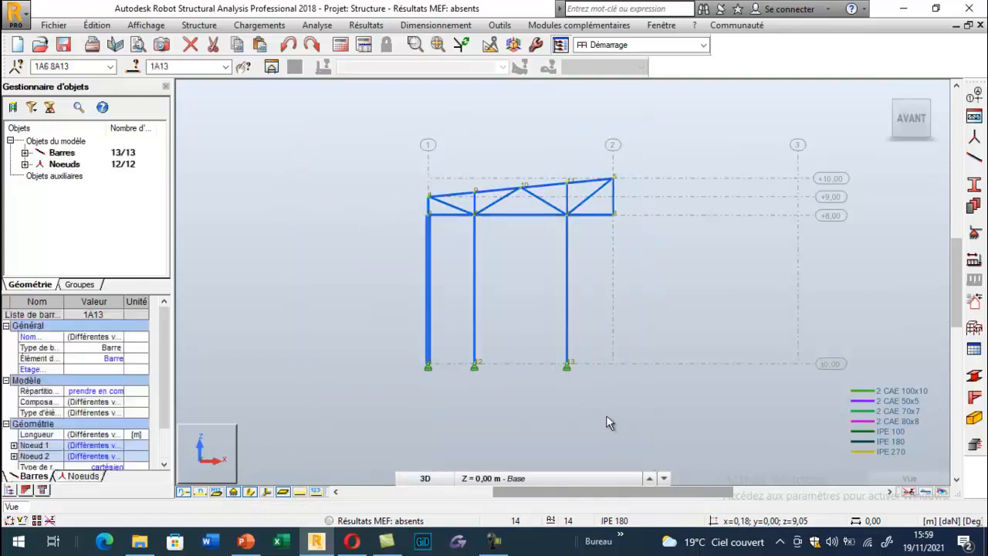
{"action": "left_click", "coordinate": [361, 306]}
{"action": "scroll", "coordinate": [569, 221], "scroll_direction": "up", "scroll_amount": 5}
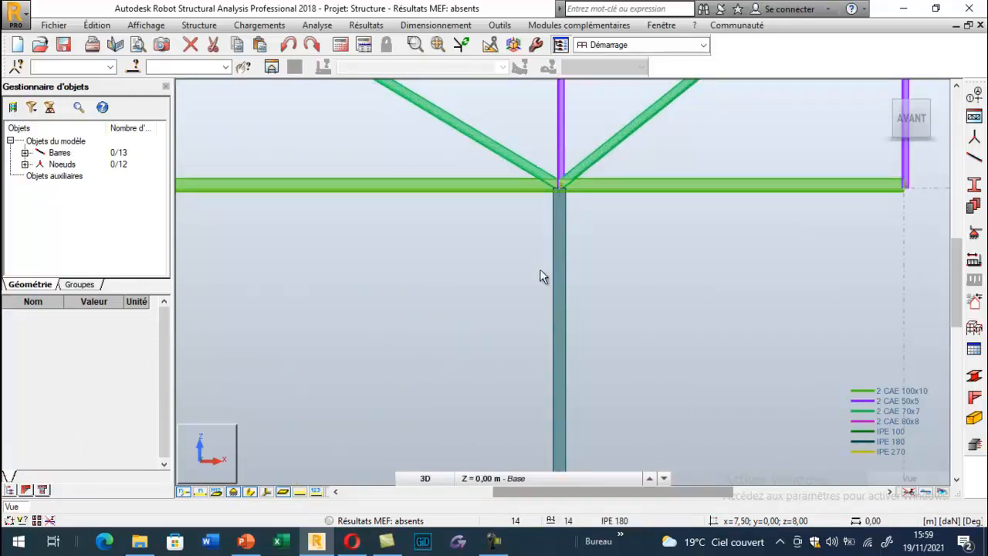
{"action": "scroll", "coordinate": [578, 171], "scroll_direction": "down", "scroll_amount": 3}
{"action": "left_click", "coordinate": [252, 493]}
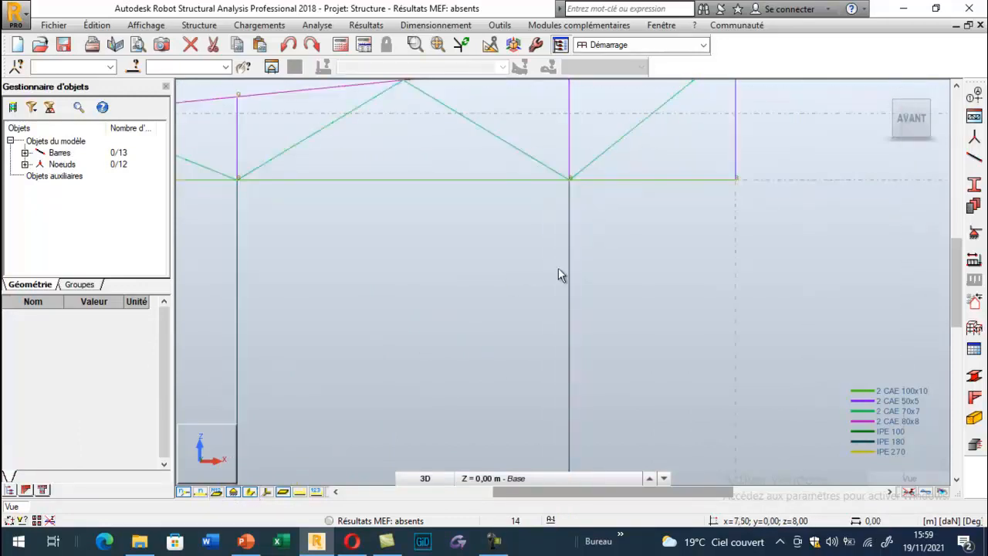
Examine the nodes where the two IPE 180 columns meet the bottom chord and display the bars' local axes
{"action": "scroll", "coordinate": [558, 268], "scroll_direction": "down", "scroll_amount": 5}
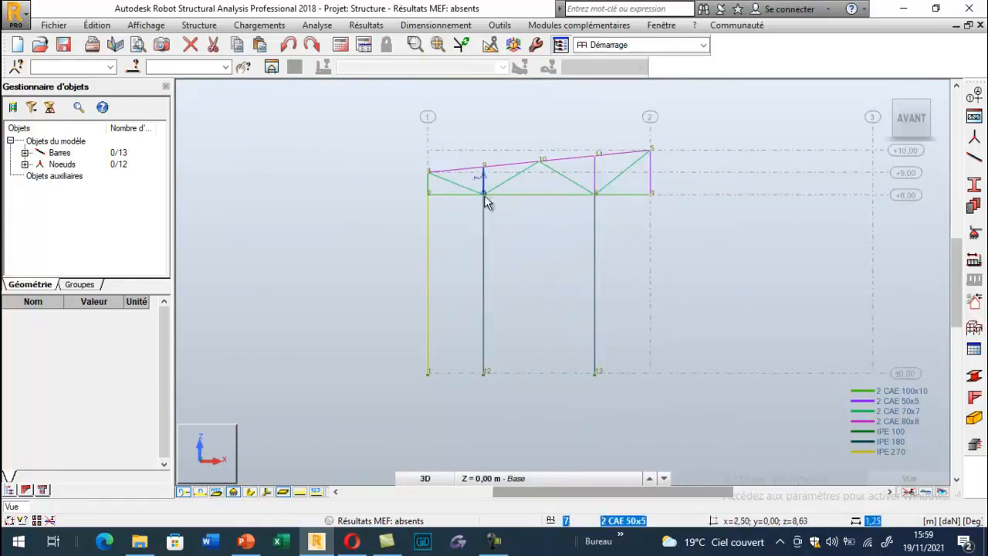
{"action": "scroll", "coordinate": [484, 198], "scroll_direction": "up", "scroll_amount": 5}
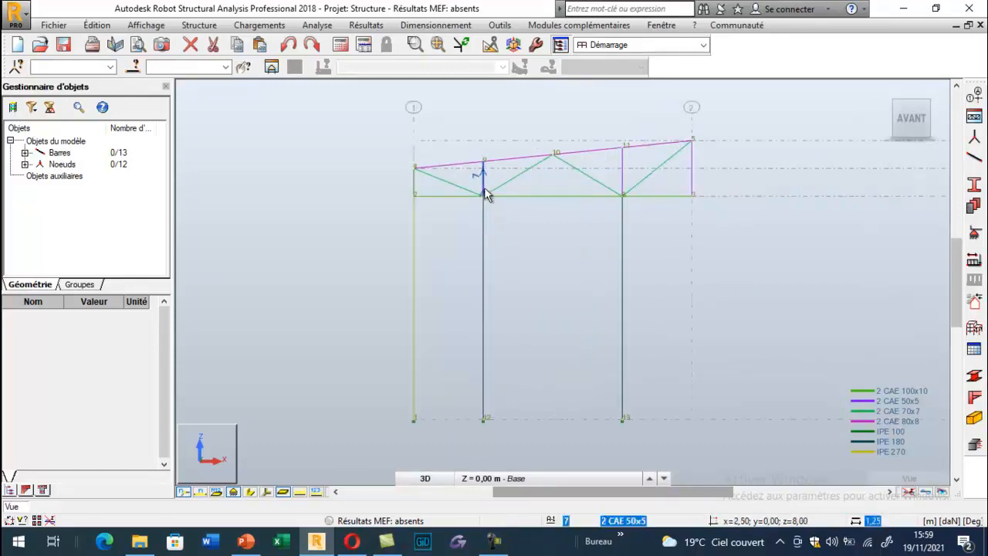
{"action": "scroll", "coordinate": [463, 205], "scroll_direction": "down", "scroll_amount": 3}
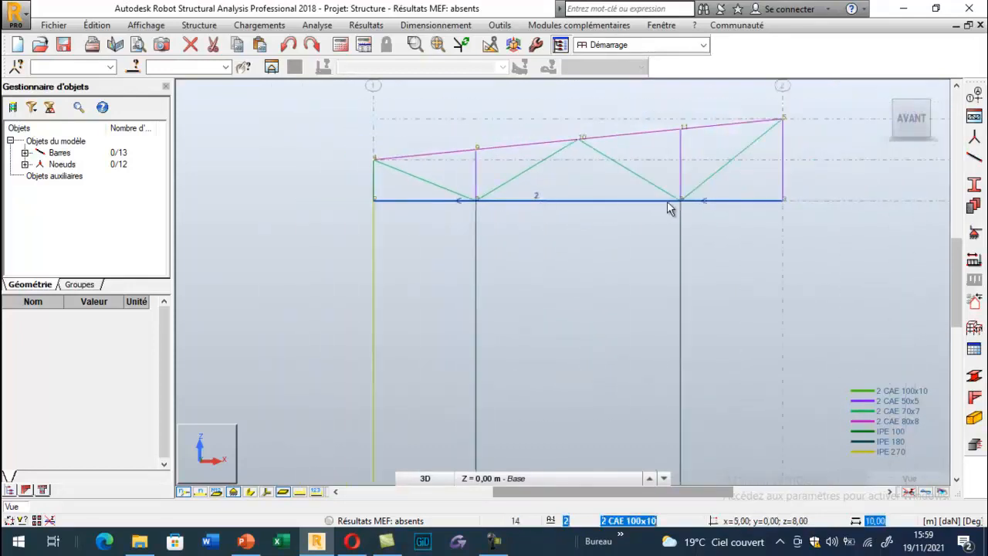
{"action": "scroll", "coordinate": [679, 205], "scroll_direction": "up", "scroll_amount": 3}
{"action": "scroll", "coordinate": [684, 195], "scroll_direction": "up", "scroll_amount": 2}
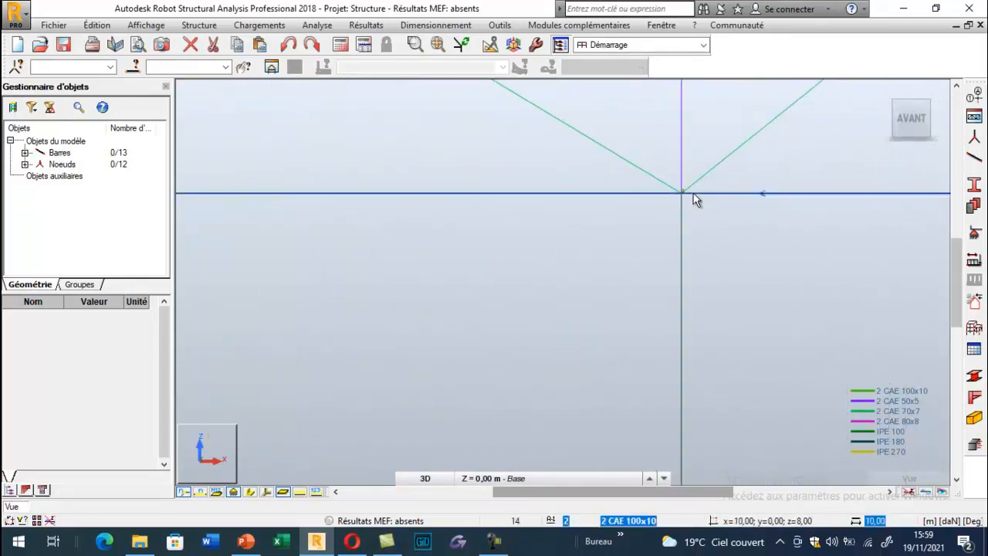
{"action": "scroll", "coordinate": [646, 194], "scroll_direction": "down", "scroll_amount": 3}
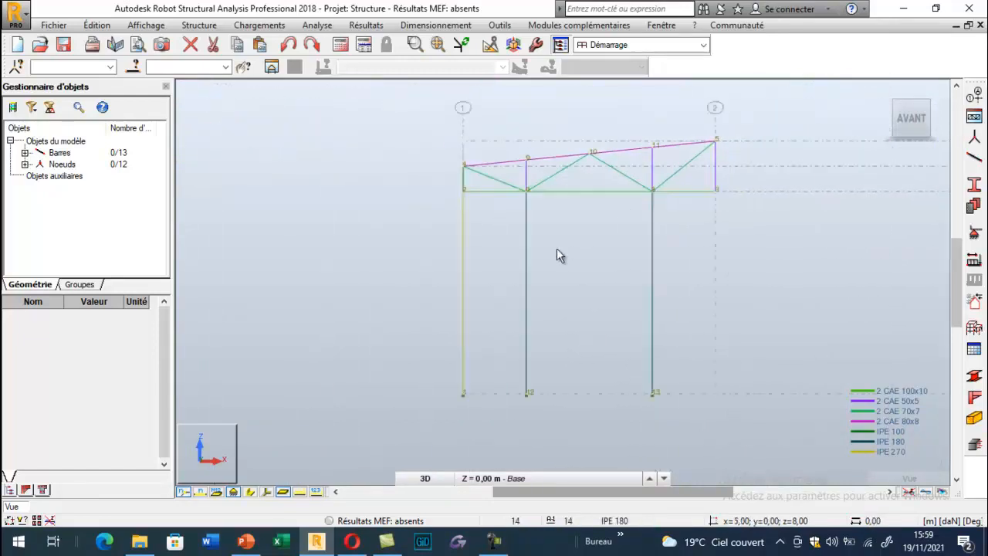
{"action": "left_click", "coordinate": [266, 492]}
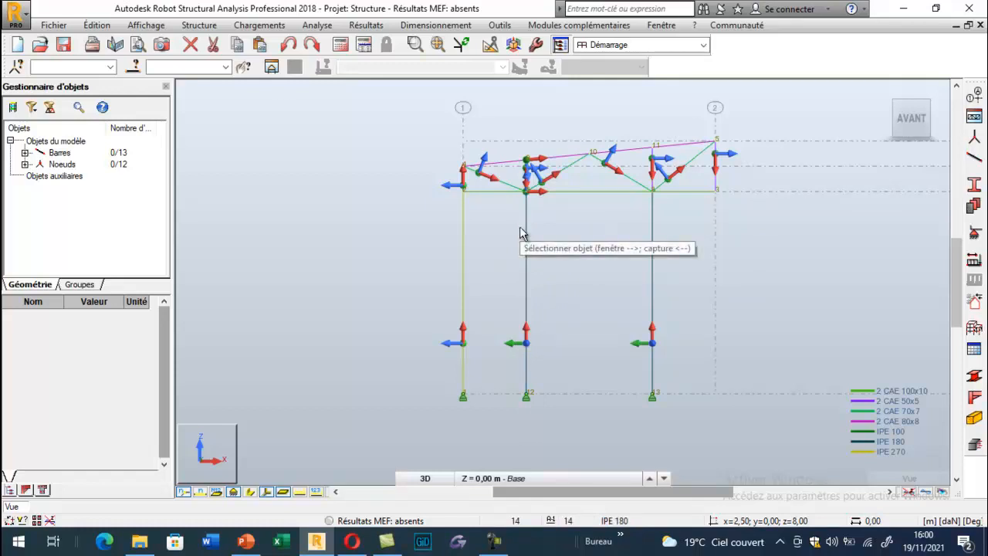
Open the bar releases definition for the frame
{"action": "left_click", "coordinate": [975, 331]}
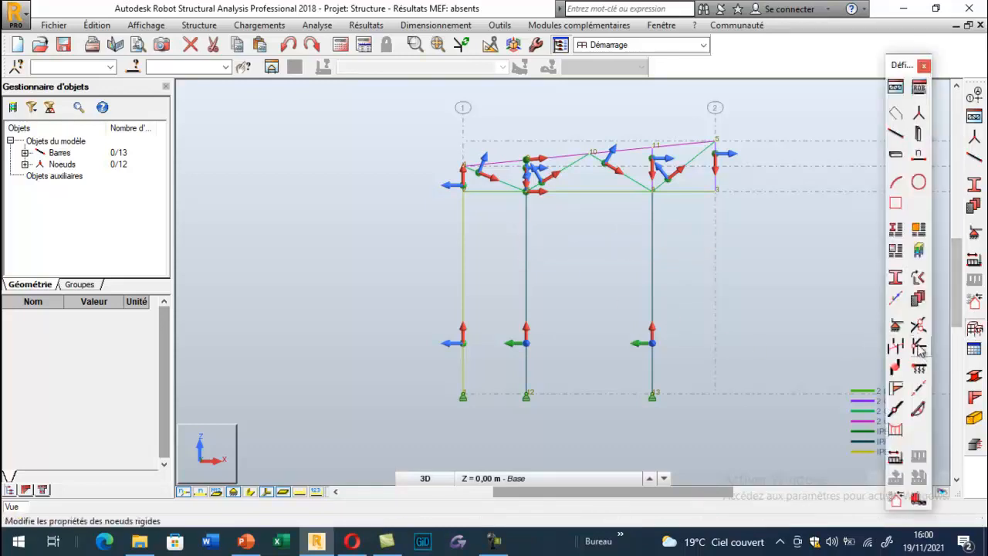
{"action": "left_click", "coordinate": [919, 348]}
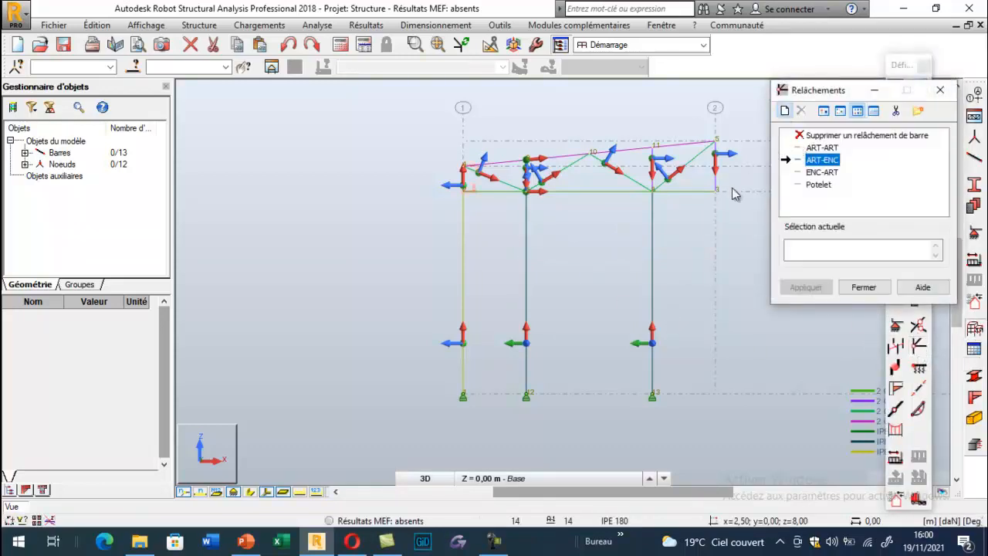
Define a bar release named "potelet CM" with Ux and Ry released at the end (Extrémité) and add it
{"action": "left_click", "coordinate": [785, 110]}
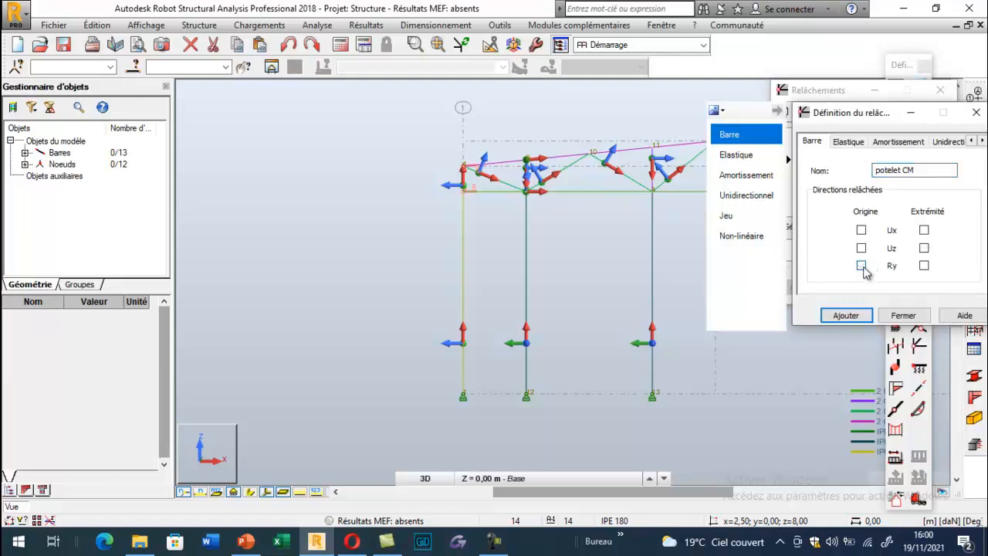
{"action": "left_click", "coordinate": [924, 230]}
{"action": "left_click", "coordinate": [924, 265]}
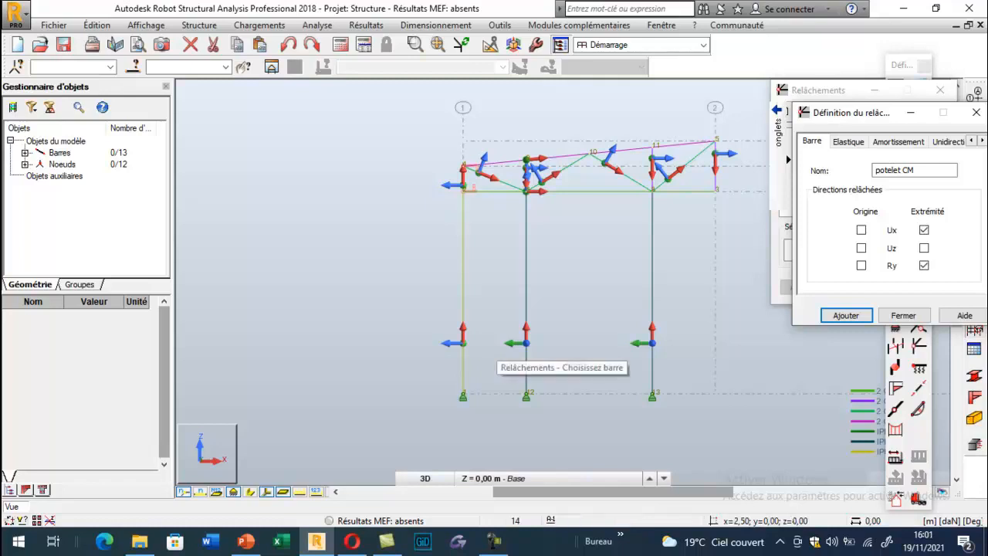
{"action": "left_click", "coordinate": [846, 315]}
Apply the potelet CM release to the two intermediate posts, hide the bars' local axes and close the release definition
{"action": "left_click", "coordinate": [521, 313]}
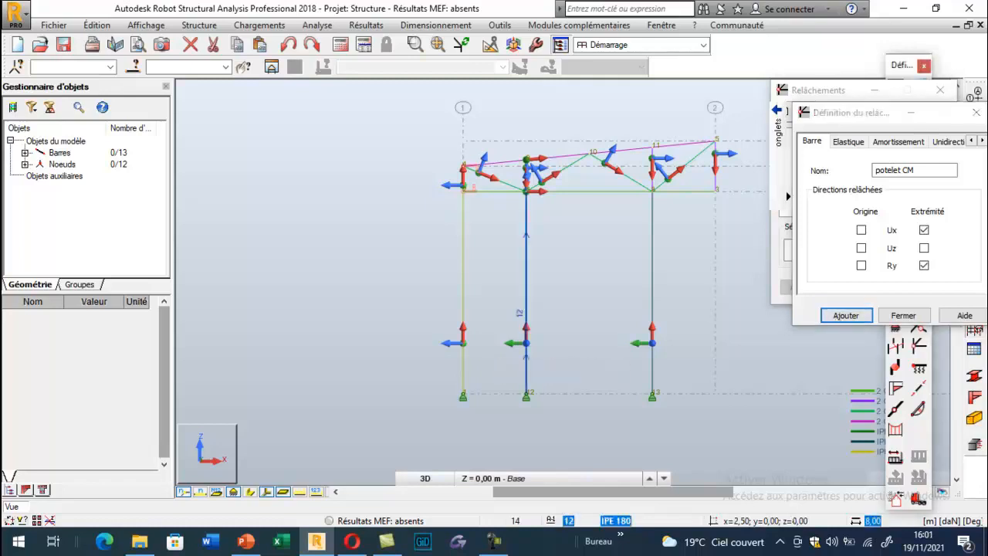
{"action": "left_click", "coordinate": [267, 492]}
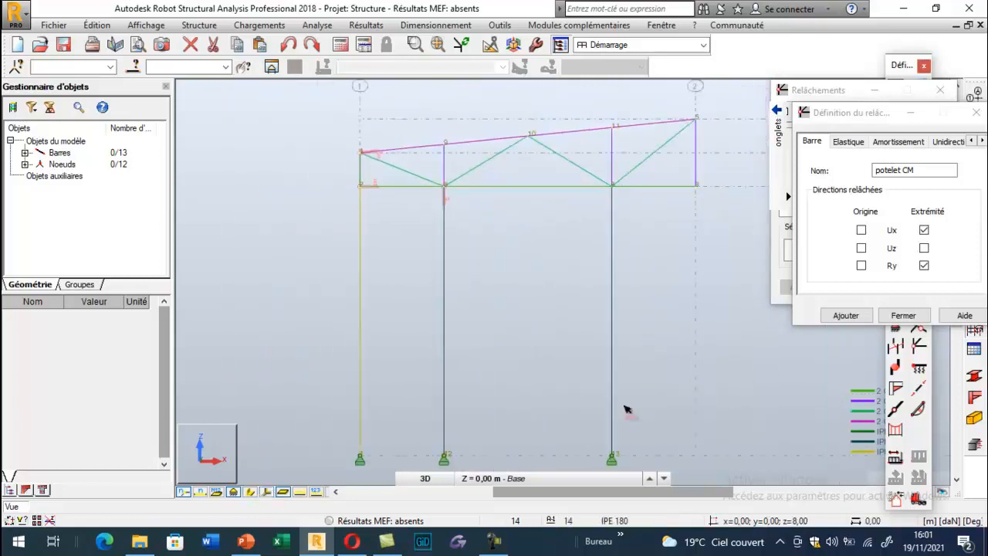
{"action": "left_click", "coordinate": [612, 324]}
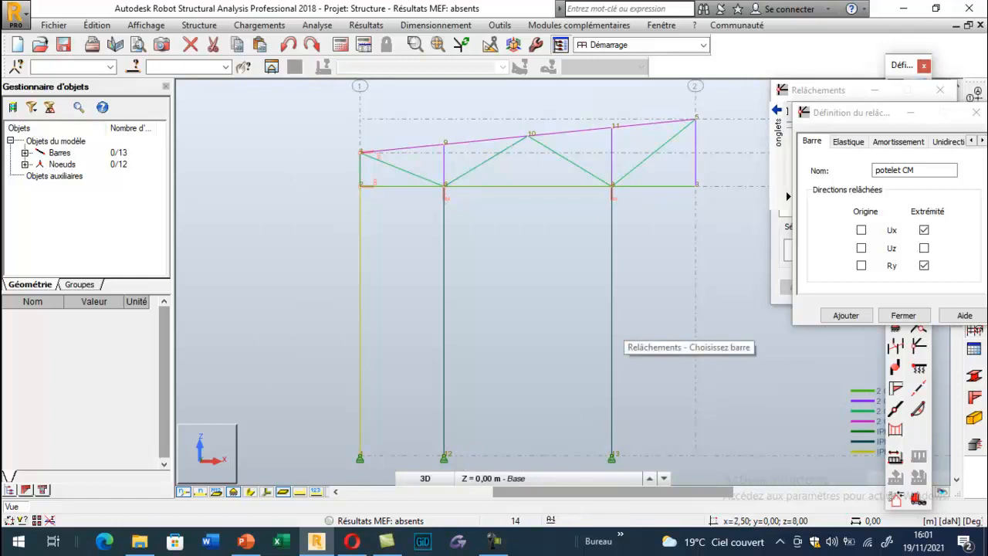
{"action": "scroll", "coordinate": [444, 186], "scroll_direction": "up", "scroll_amount": 5}
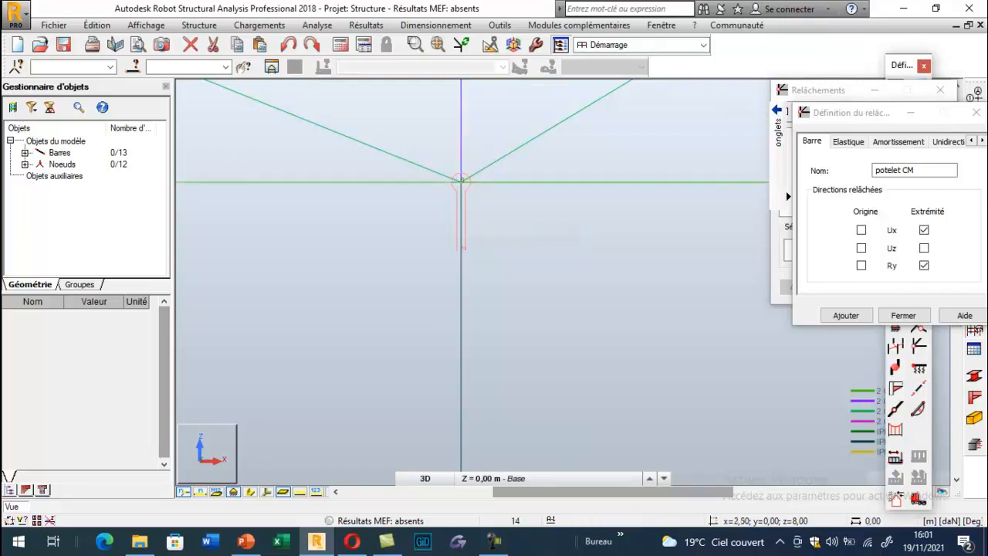
{"action": "left_click", "coordinate": [902, 315]}
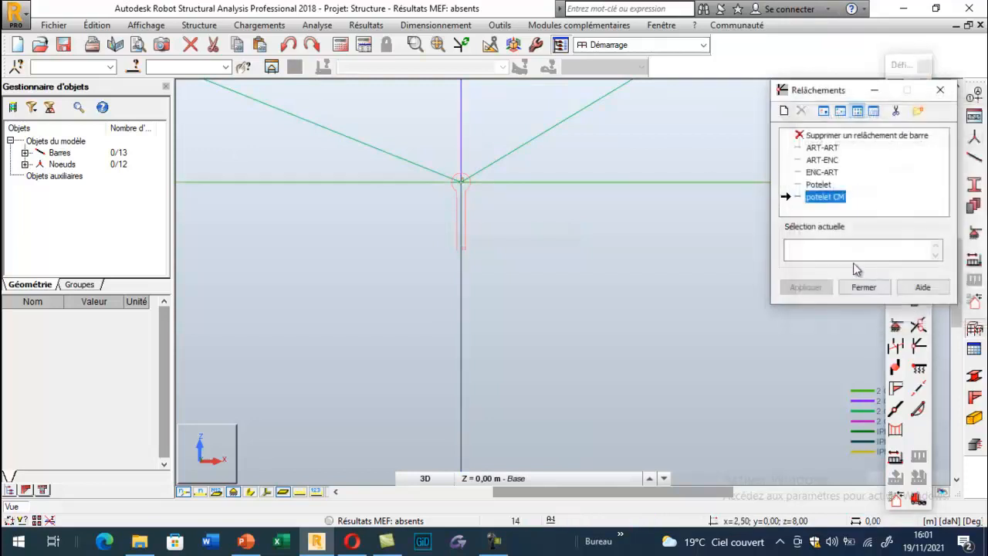
{"action": "key", "text": "Escape"}
{"action": "scroll", "coordinate": [424, 163], "scroll_direction": "down", "scroll_amount": 5}
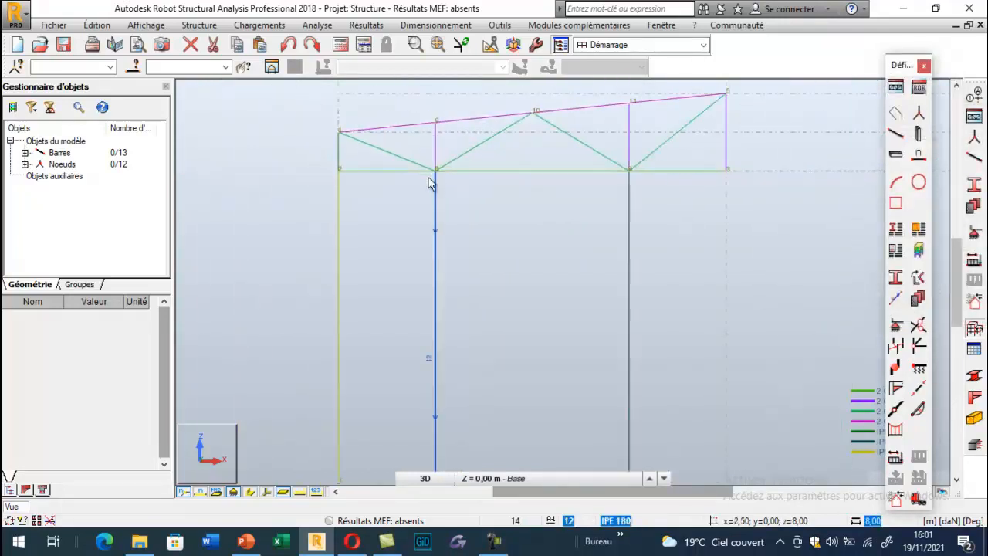
Mirror a copy of the whole half-frame about the vertical YZ plane through axis 2 to complete the portal frame
{"action": "left_click_drag", "start_coordinate": [318, 102], "coordinate": [648, 400]}
{"action": "left_click", "coordinate": [97, 25]}
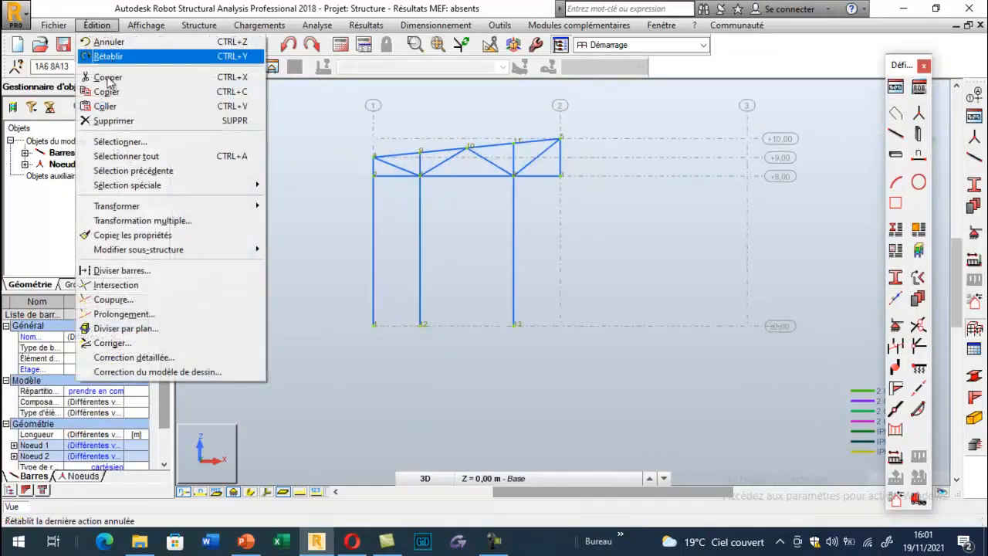
{"action": "mouse_move", "coordinate": [132, 210]}
{"action": "left_click", "coordinate": [309, 235]}
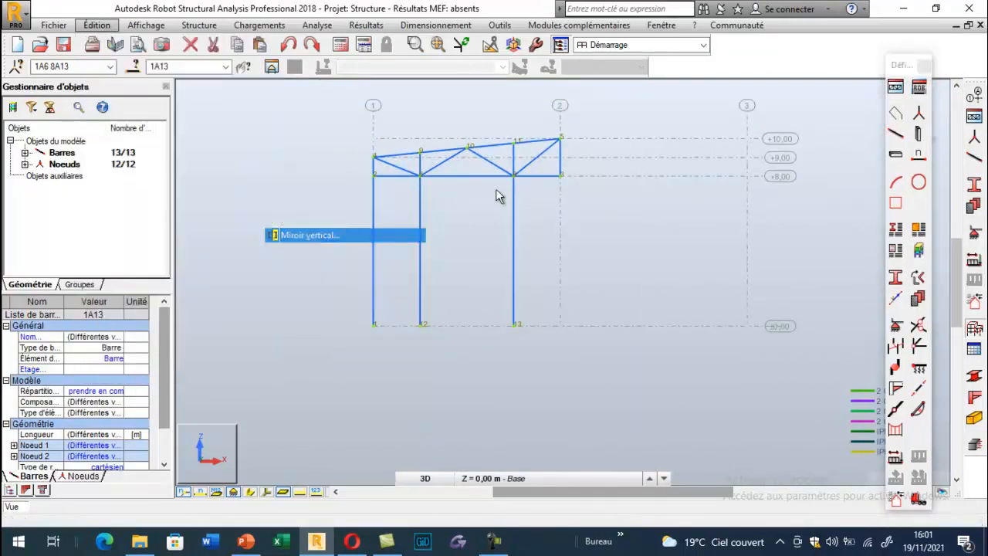
{"action": "left_click", "coordinate": [860, 271]}
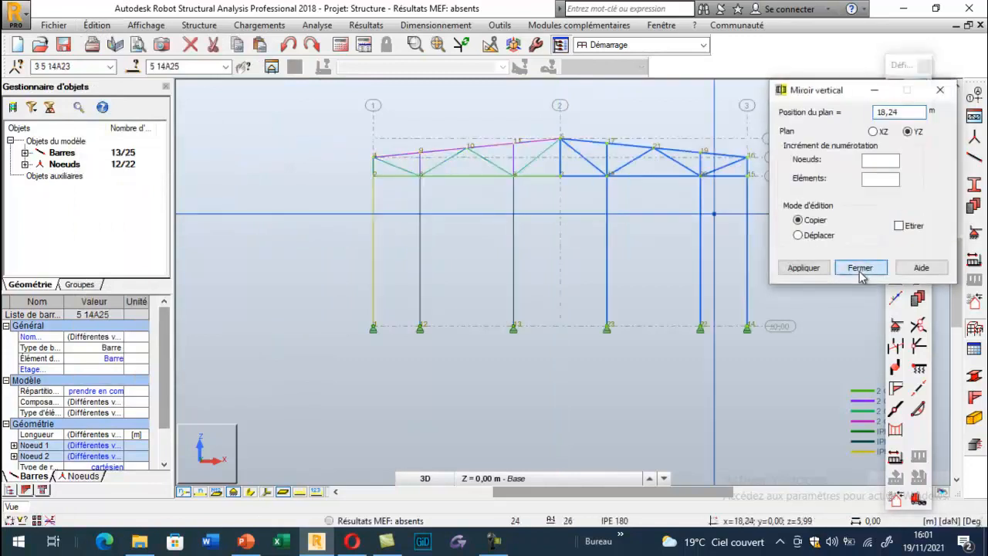
{"action": "left_click", "coordinate": [351, 235]}
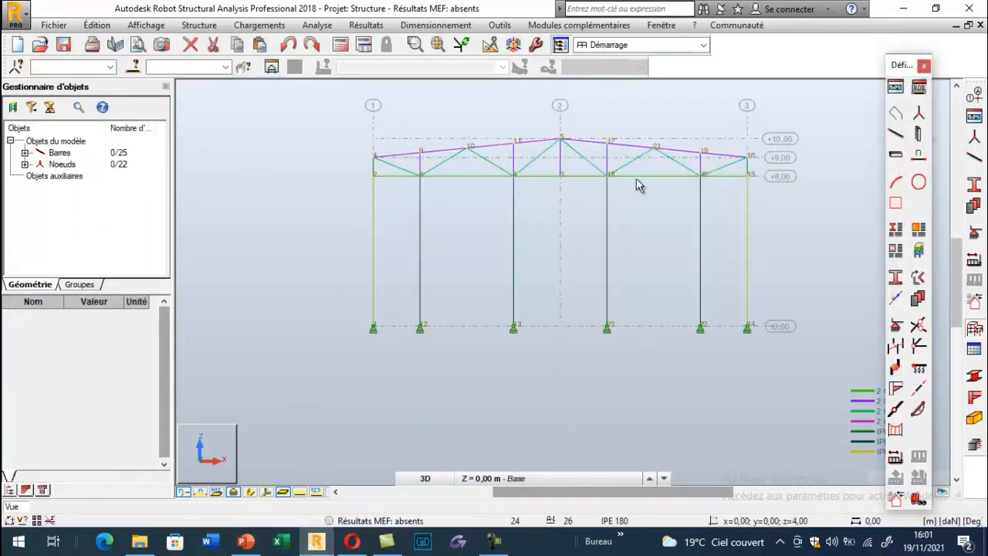
{"action": "scroll", "coordinate": [636, 180], "scroll_direction": "up", "scroll_amount": 1}
{"action": "scroll", "coordinate": [394, 247], "scroll_direction": "down", "scroll_amount": 2}
{"action": "scroll", "coordinate": [492, 173], "scroll_direction": "up", "scroll_amount": 2}
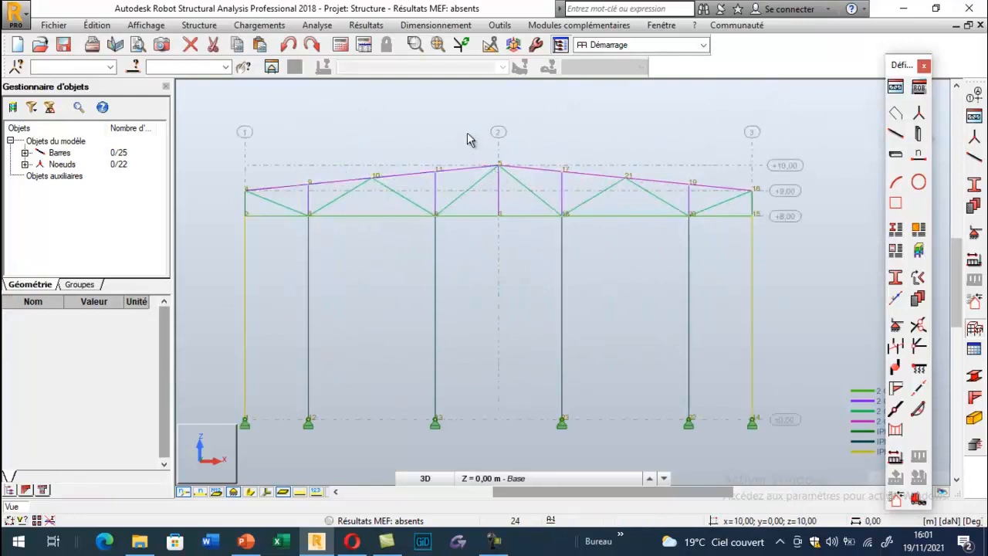
{"action": "scroll", "coordinate": [479, 177], "scroll_direction": "down", "scroll_amount": 1}
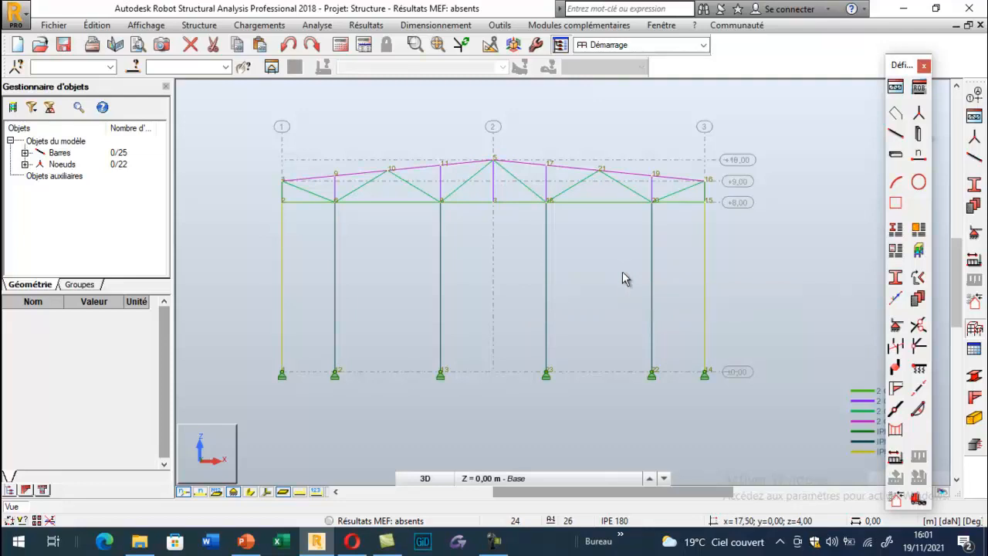
Start the NV65 02/09 snow and wind load generator, detect the envelope automatically and enable "sans acrotères et auvents"
{"action": "left_click", "coordinate": [924, 66]}
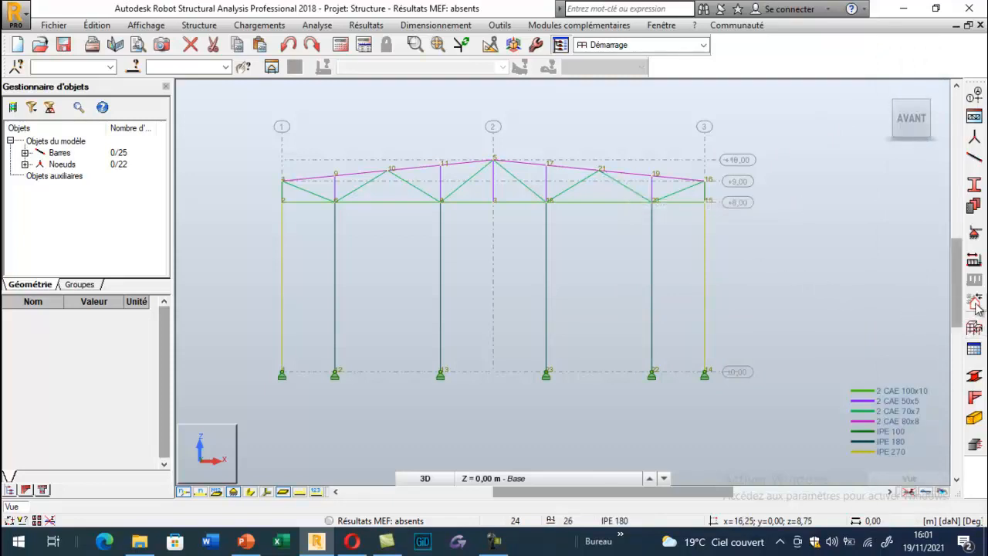
{"action": "left_click", "coordinate": [676, 114]}
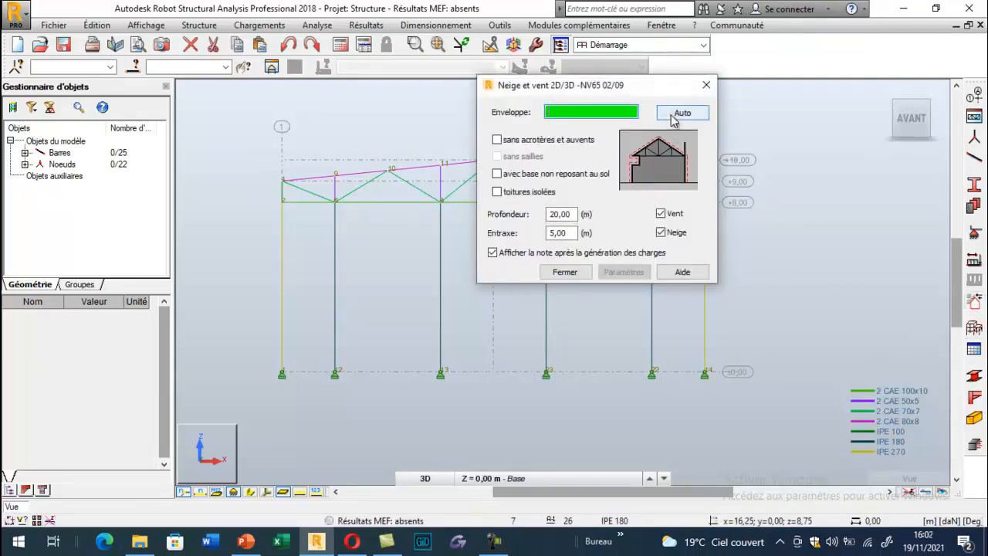
{"action": "left_click_drag", "start_coordinate": [638, 88], "coordinate": [942, 126]}
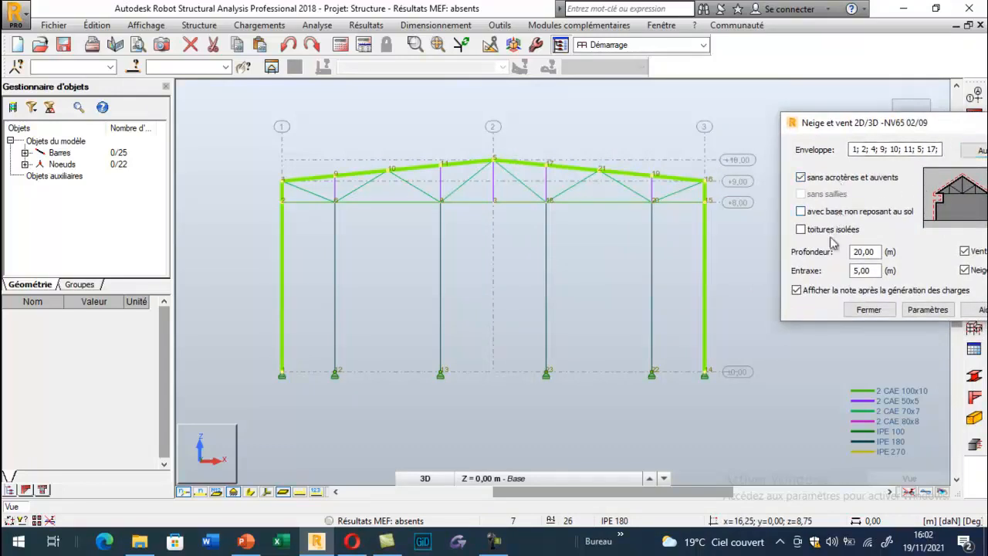
Set the building depth to 60 m and the frame spacing to 6 m, and exclude snow loads from the generation
{"action": "double_click", "coordinate": [864, 252]}
{"action": "type", "text": "60"}
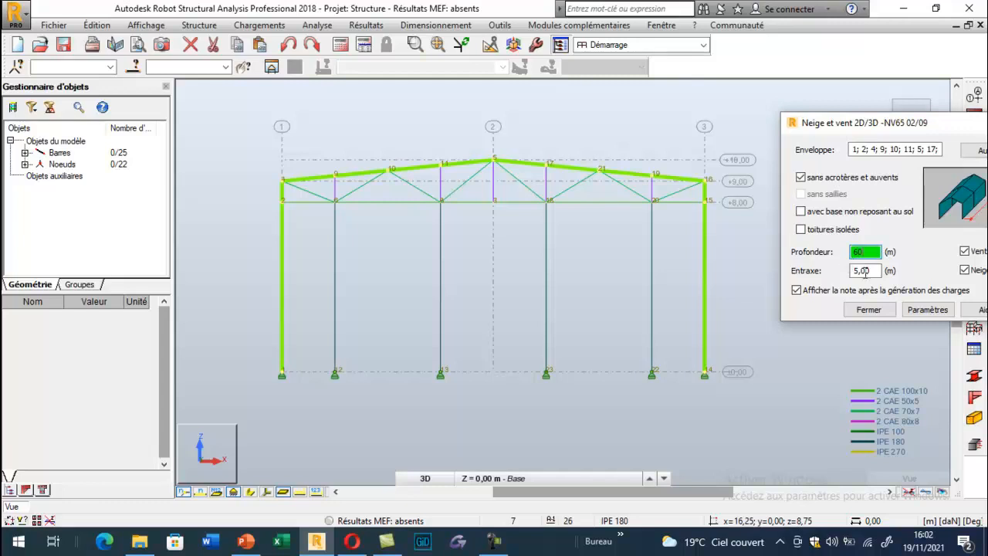
{"action": "double_click", "coordinate": [863, 270]}
{"action": "type", "text": "6"}
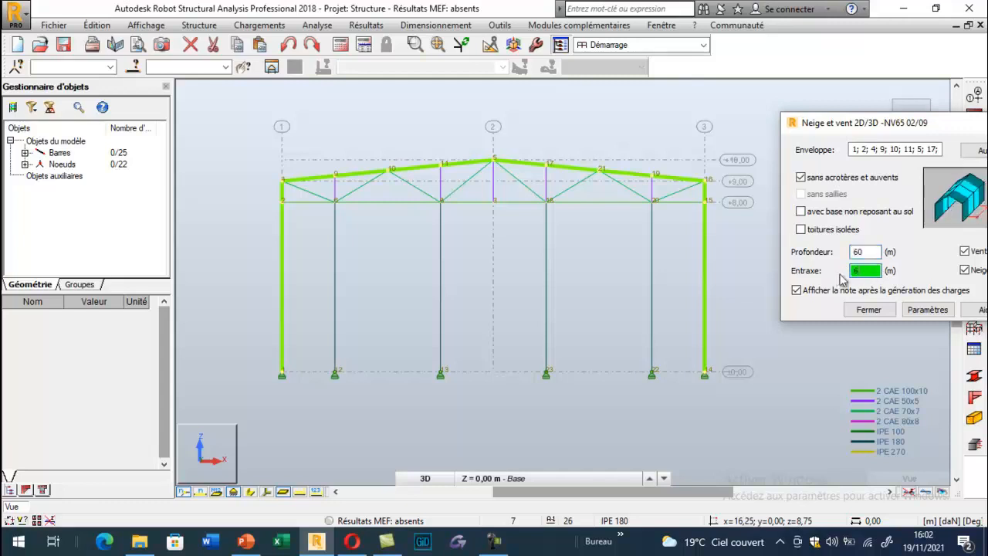
{"action": "left_click_drag", "start_coordinate": [863, 136], "coordinate": [828, 127]}
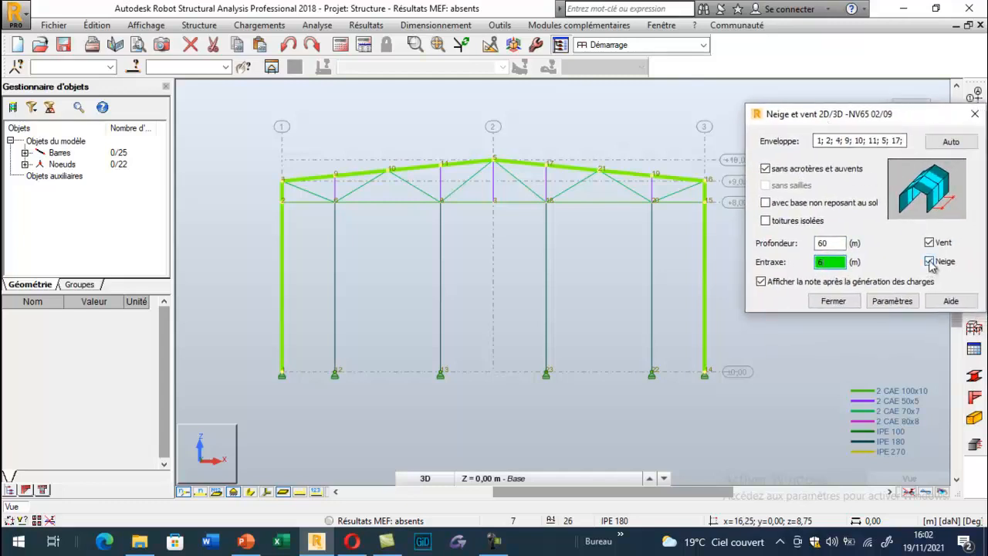
{"action": "left_click", "coordinate": [929, 261]}
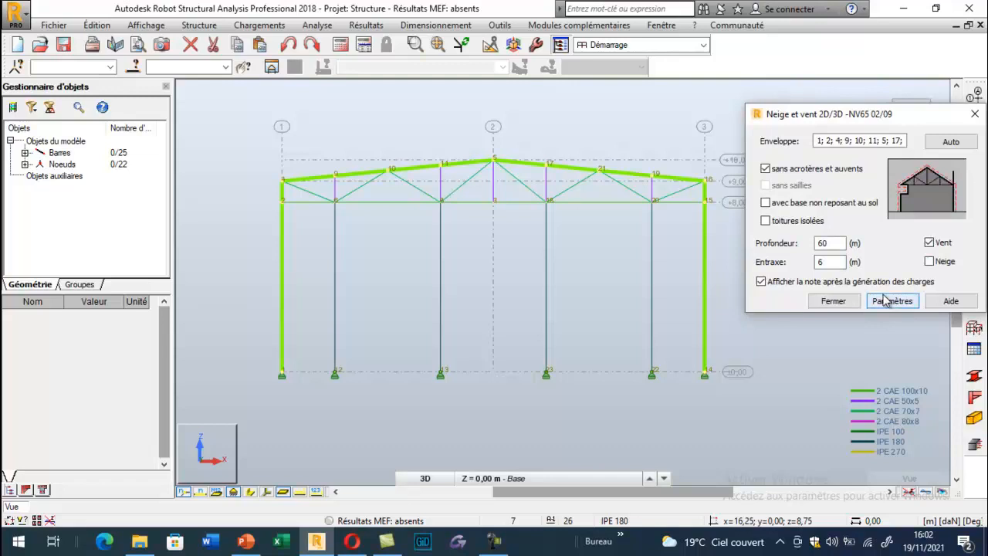
In the load parameters, set the canton to "Région: vent 2 - neige A1" and the construction altitude to 10 m
{"action": "left_click", "coordinate": [888, 301]}
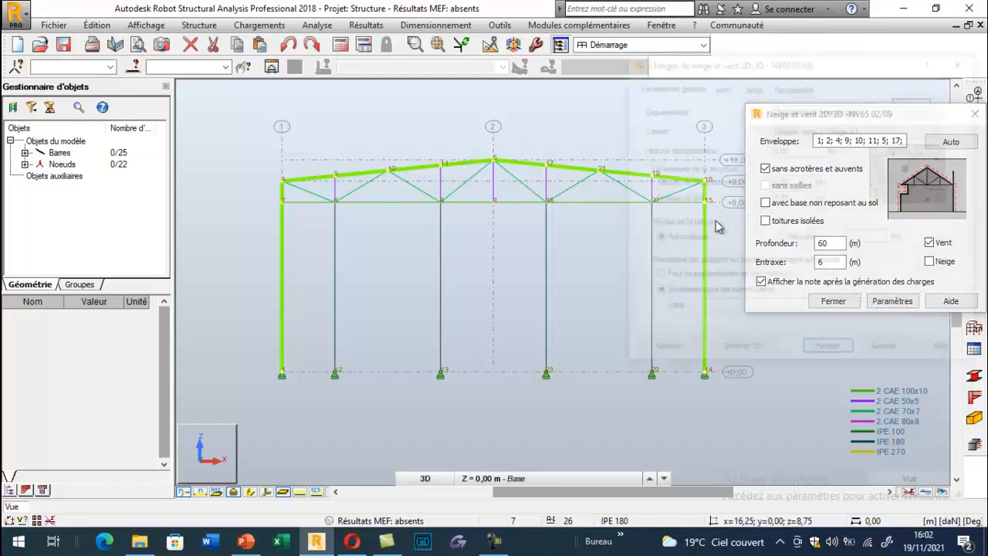
{"action": "left_click", "coordinate": [795, 129]}
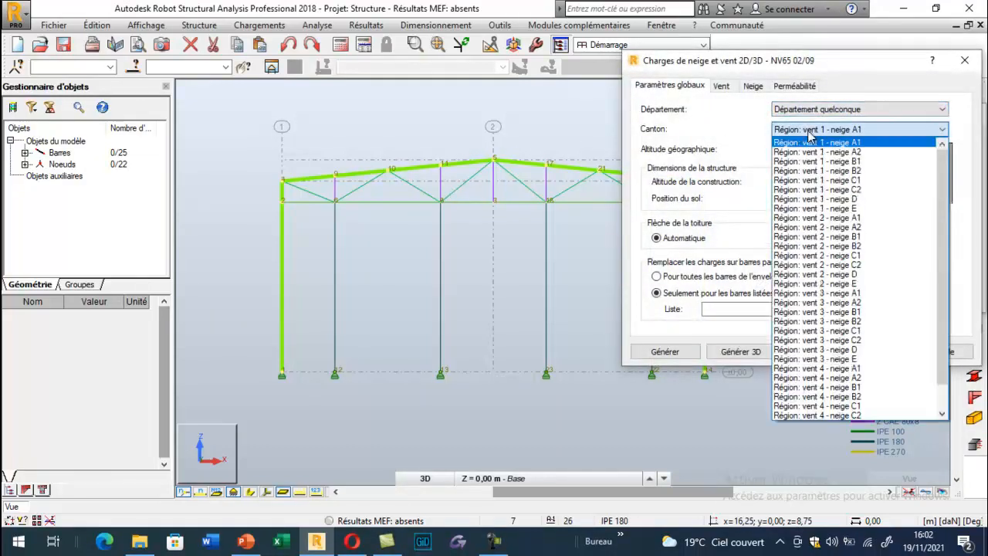
{"action": "left_click", "coordinate": [816, 217]}
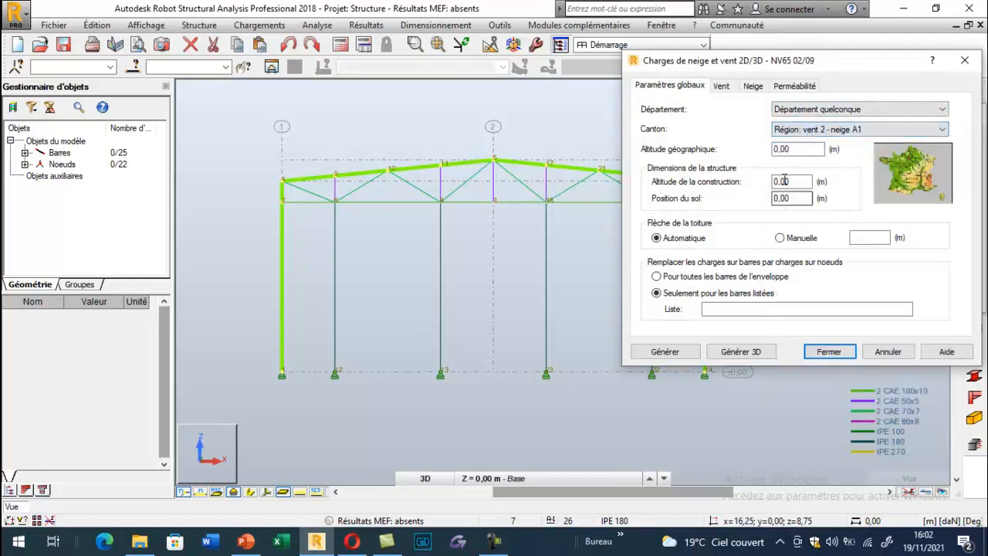
{"action": "double_click", "coordinate": [791, 182]}
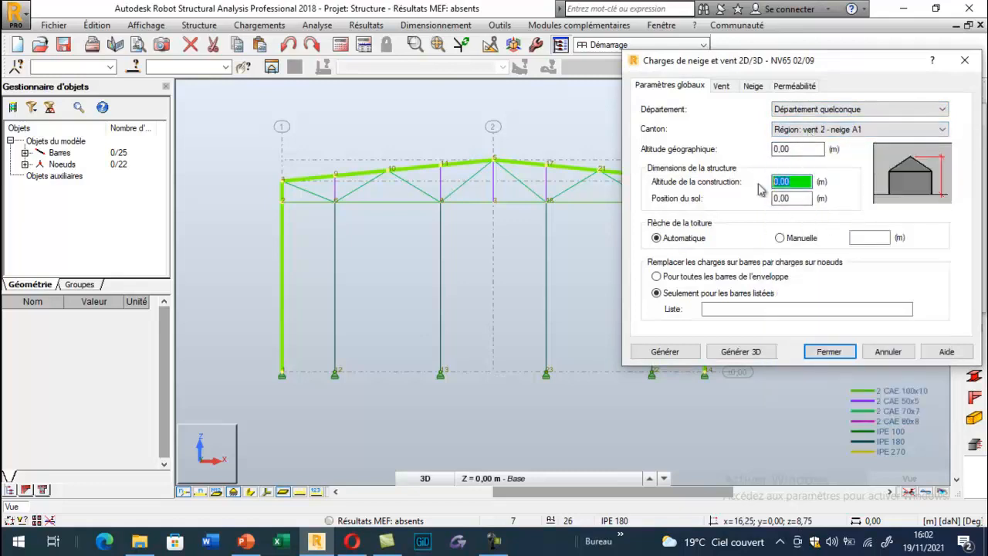
{"action": "type", "text": "10"}
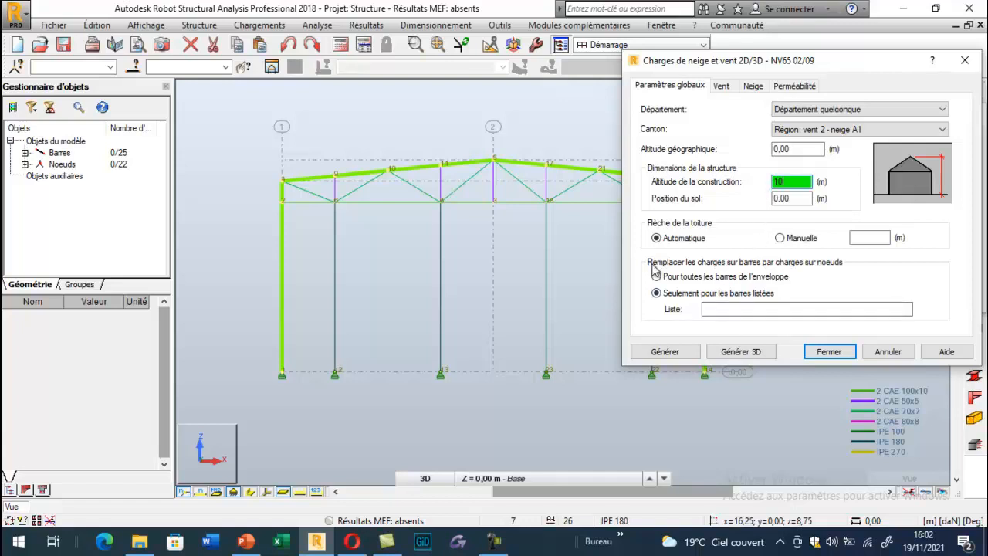
In the wind parameters, keep the site as Normal, enable Ce - Ci Minimum and switch the wind pressure to manual
{"action": "left_click", "coordinate": [720, 88]}
{"action": "left_click", "coordinate": [734, 128]}
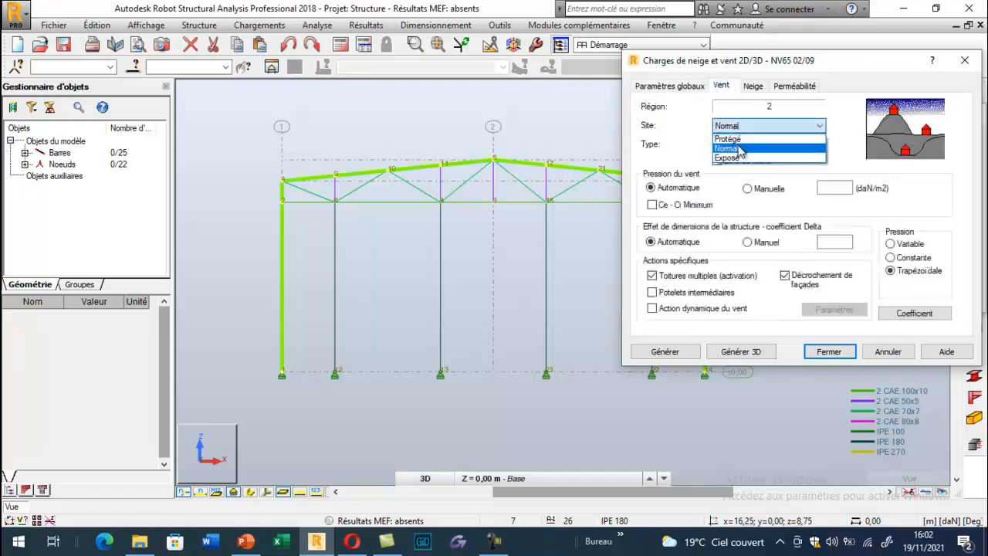
{"action": "left_click", "coordinate": [736, 148]}
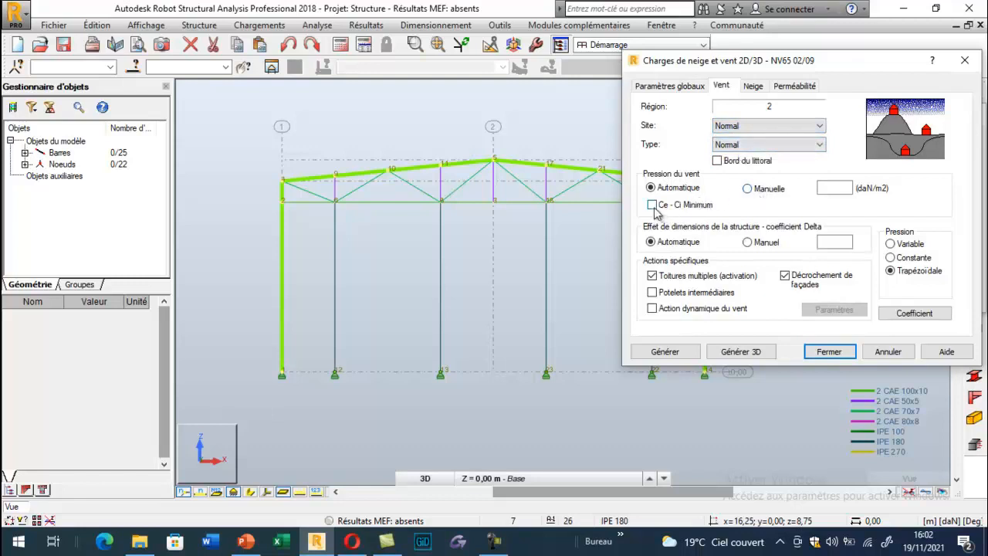
{"action": "left_click", "coordinate": [654, 208]}
{"action": "left_click", "coordinate": [819, 191]}
{"action": "left_click", "coordinate": [750, 190]}
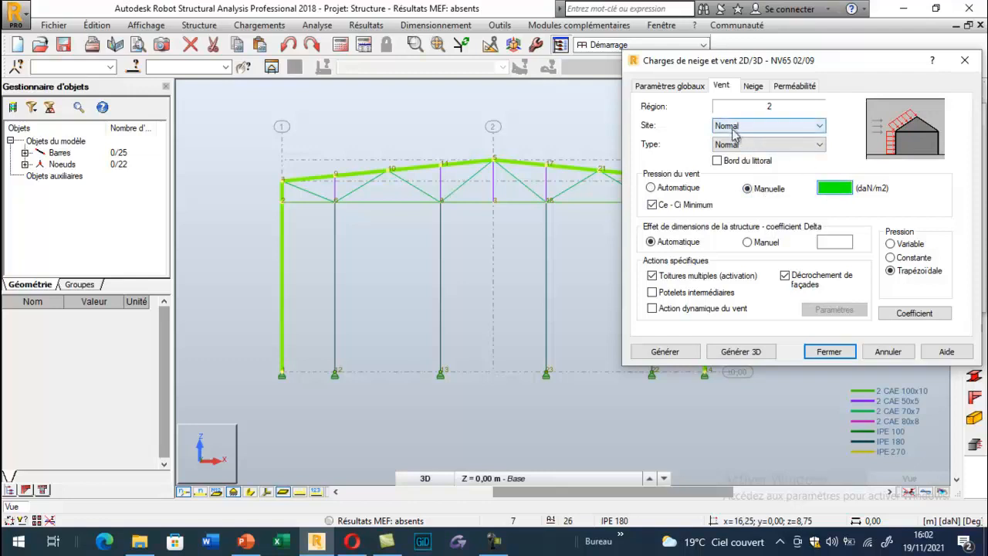
Consult the regional wind pressure table on slide 12 in PowerPoint, then return to Robot and set the manual wind pressure to 70 daN/m2
{"action": "left_click", "coordinate": [245, 541]}
{"action": "scroll", "coordinate": [62, 315], "scroll_direction": "down", "scroll_amount": 10}
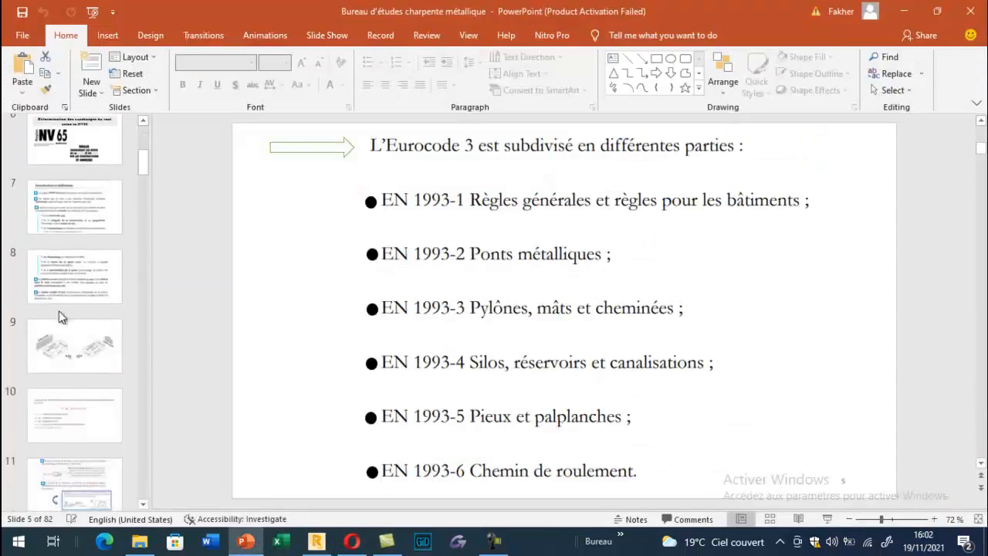
{"action": "scroll", "coordinate": [62, 324], "scroll_direction": "down", "scroll_amount": 1}
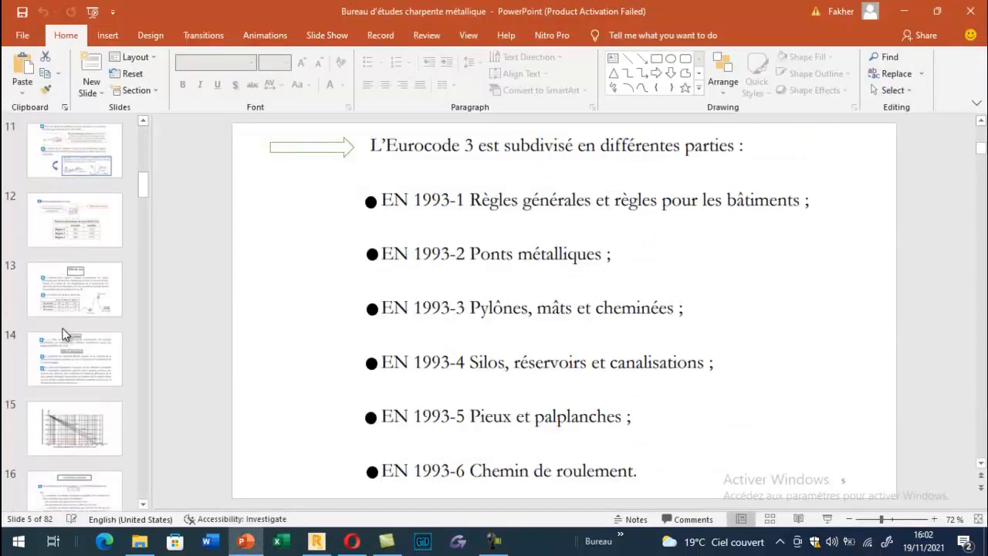
{"action": "left_click", "coordinate": [72, 232]}
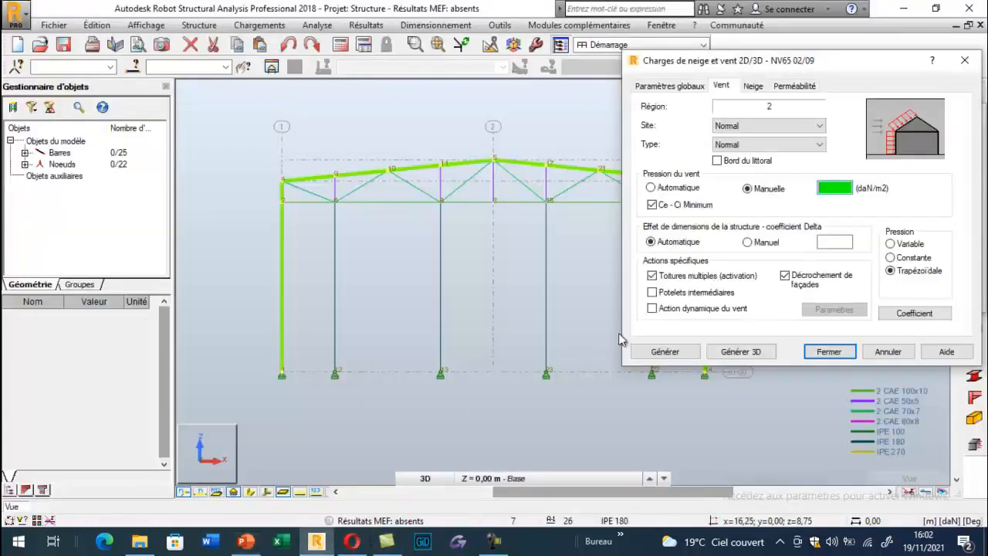
{"action": "left_click", "coordinate": [316, 541]}
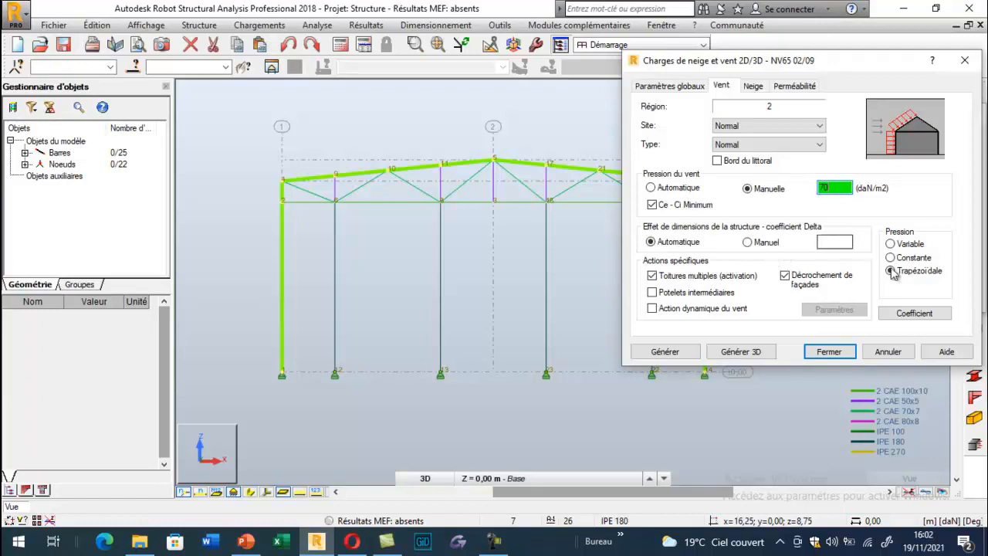
Disable the multiple-roof and façade-offset wind actions and set the pressure distribution to constant
{"action": "left_click", "coordinate": [679, 277]}
{"action": "left_click", "coordinate": [784, 278]}
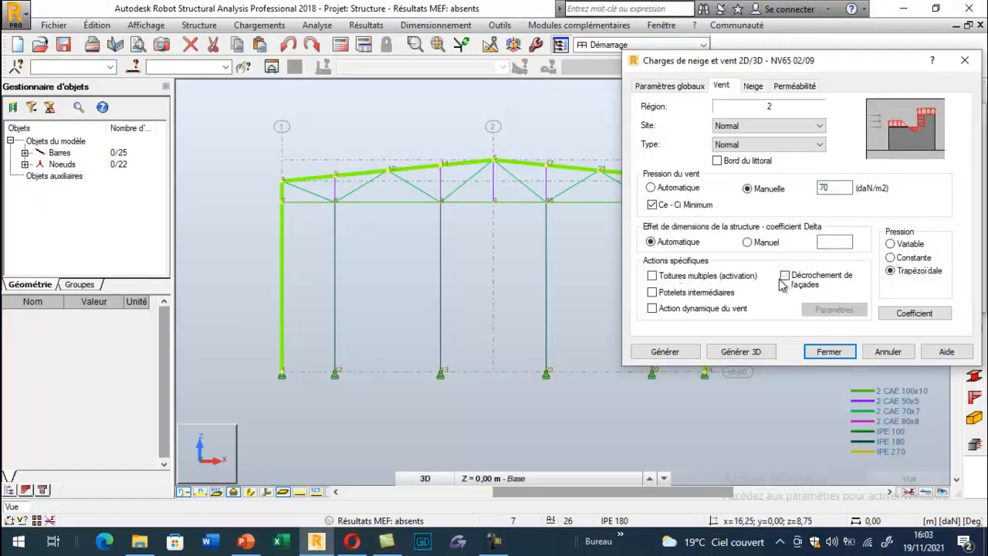
{"action": "left_click", "coordinate": [892, 258]}
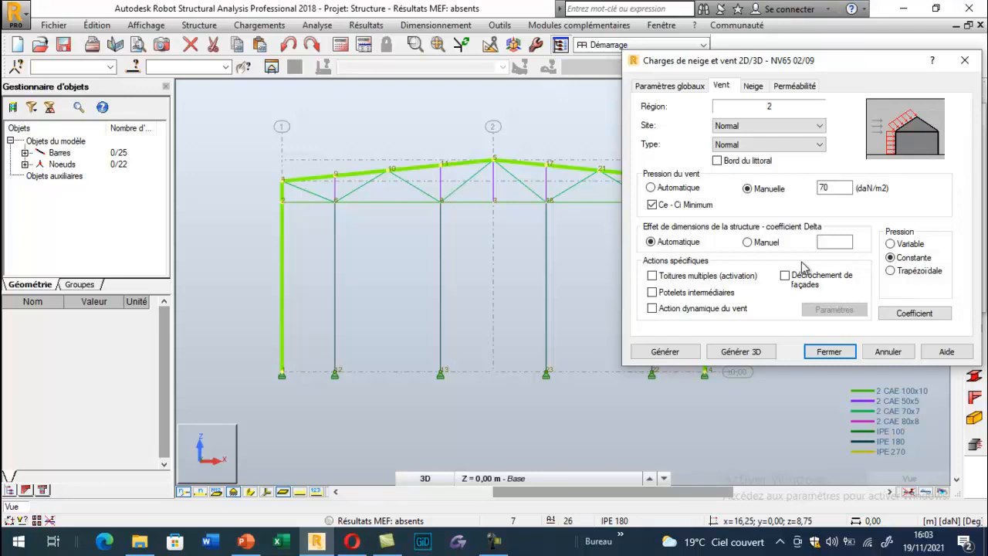
Examine the snow settings and the permeability values for the long sides and gables in the load parameters
{"action": "left_click", "coordinate": [753, 85]}
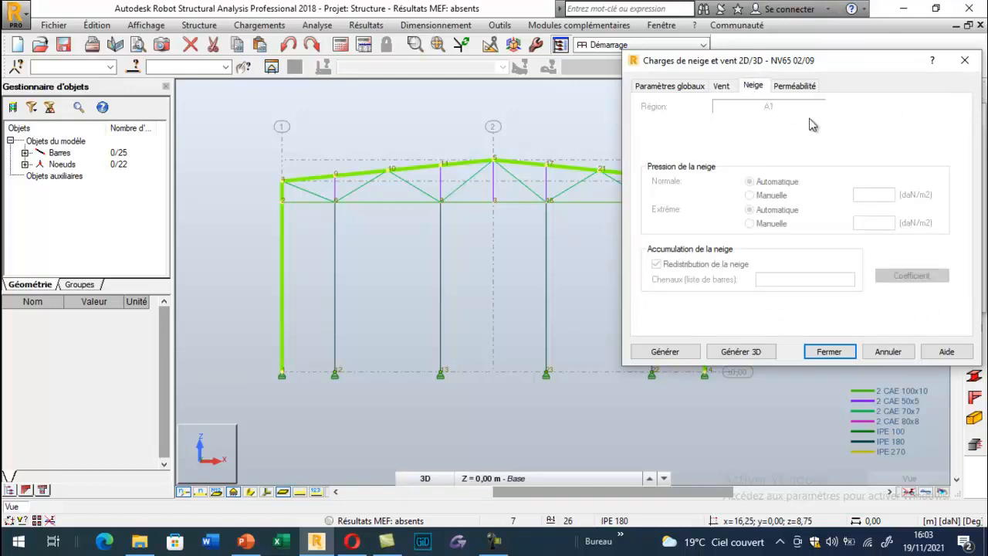
{"action": "left_click", "coordinate": [796, 86]}
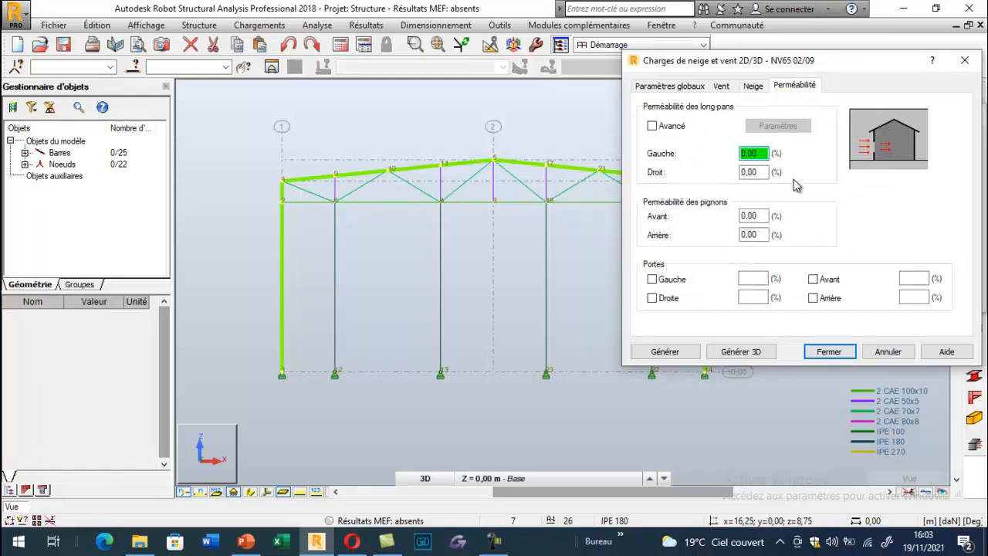
{"action": "left_click", "coordinate": [755, 172]}
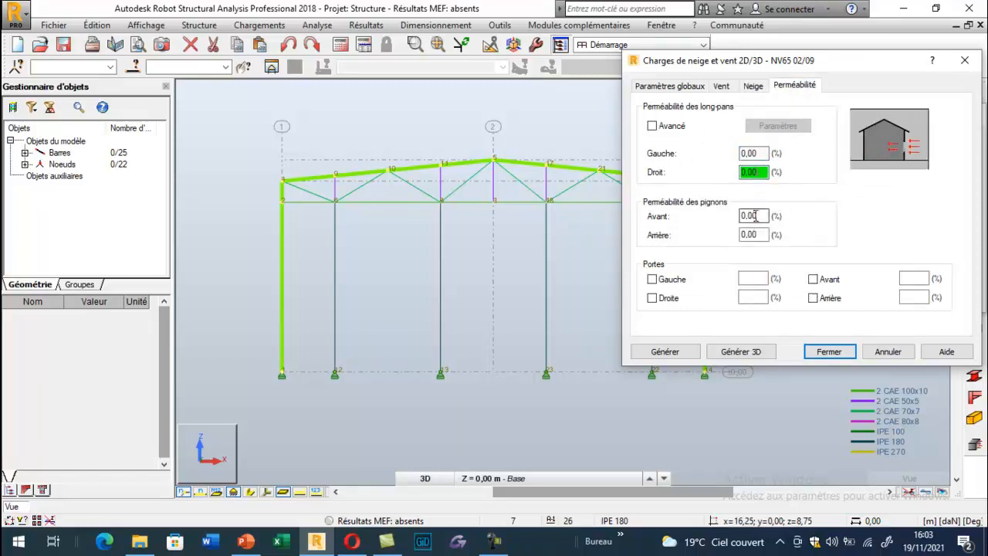
{"action": "left_click", "coordinate": [755, 216]}
{"action": "left_click", "coordinate": [759, 233]}
{"action": "left_click", "coordinate": [755, 217]}
{"action": "left_click", "coordinate": [758, 235]}
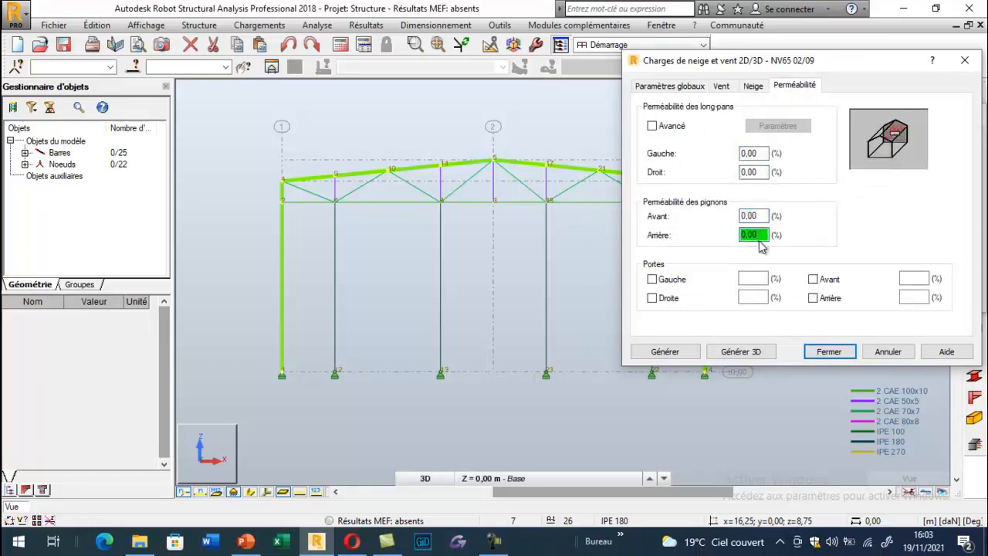
{"action": "left_click", "coordinate": [763, 152]}
{"action": "left_click", "coordinate": [760, 173]}
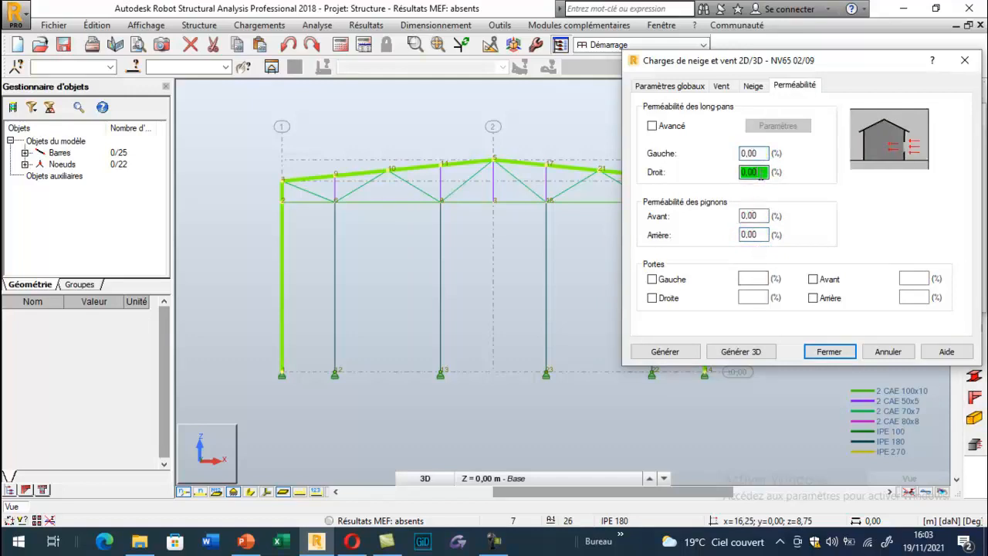
{"action": "left_click", "coordinate": [761, 216]}
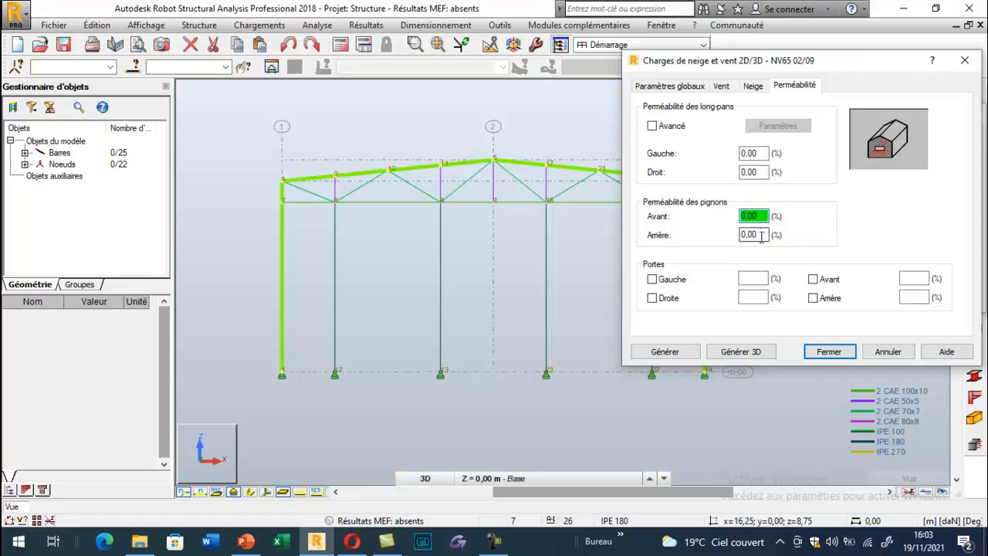
{"action": "left_click", "coordinate": [761, 236]}
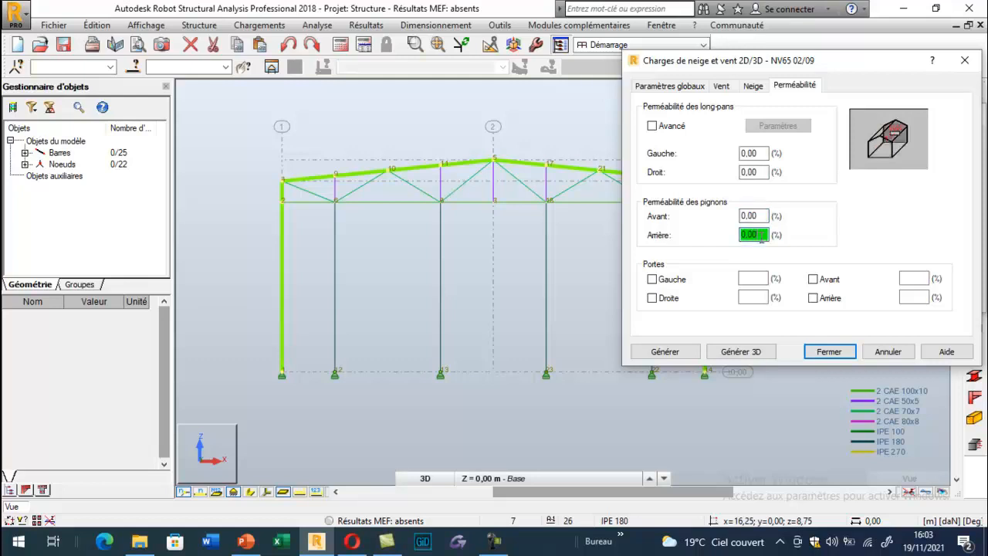
Generate the NV65 wind loads, close the calculation notes and generator, and check the list of load cases
{"action": "left_click", "coordinate": [700, 352]}
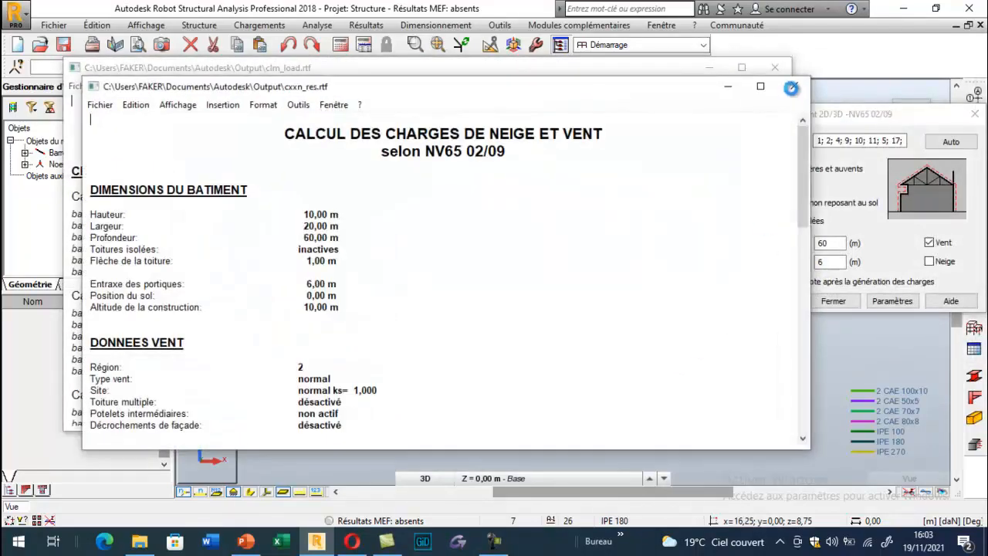
{"action": "left_click", "coordinate": [791, 87]}
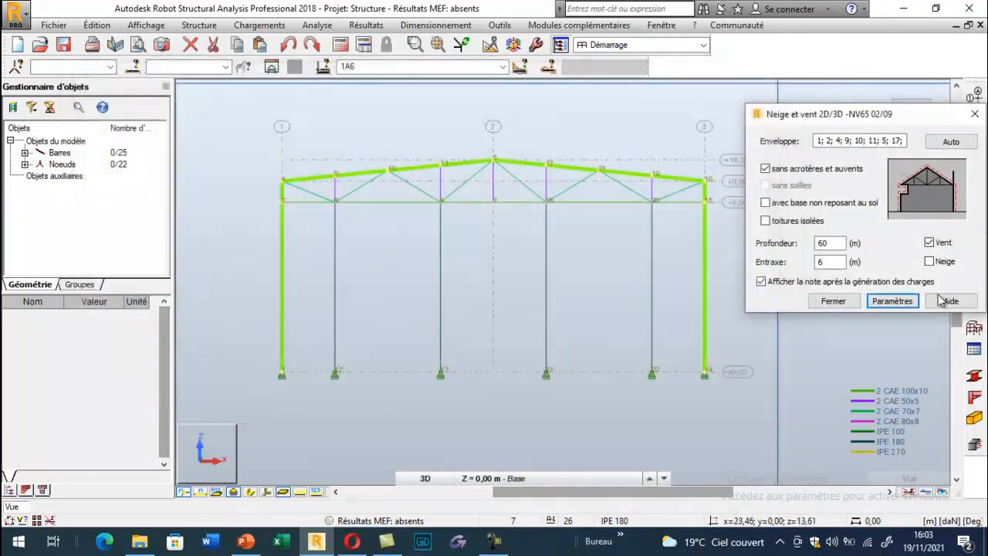
{"action": "left_click", "coordinate": [834, 301]}
{"action": "left_click", "coordinate": [502, 67]}
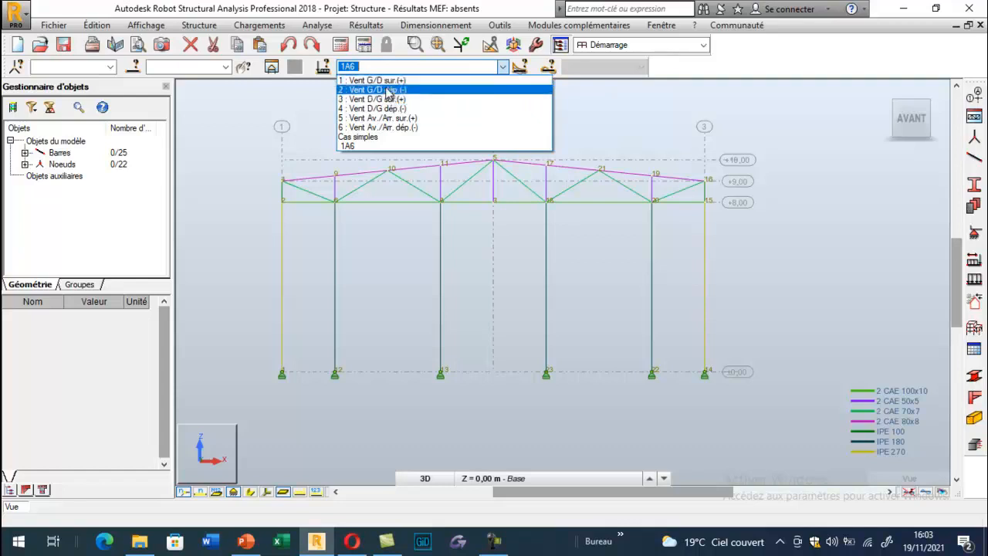
Add load case 7 with permanent nature and structural sub-nature, named "Poids propre de la structure"
{"action": "left_click", "coordinate": [237, 237]}
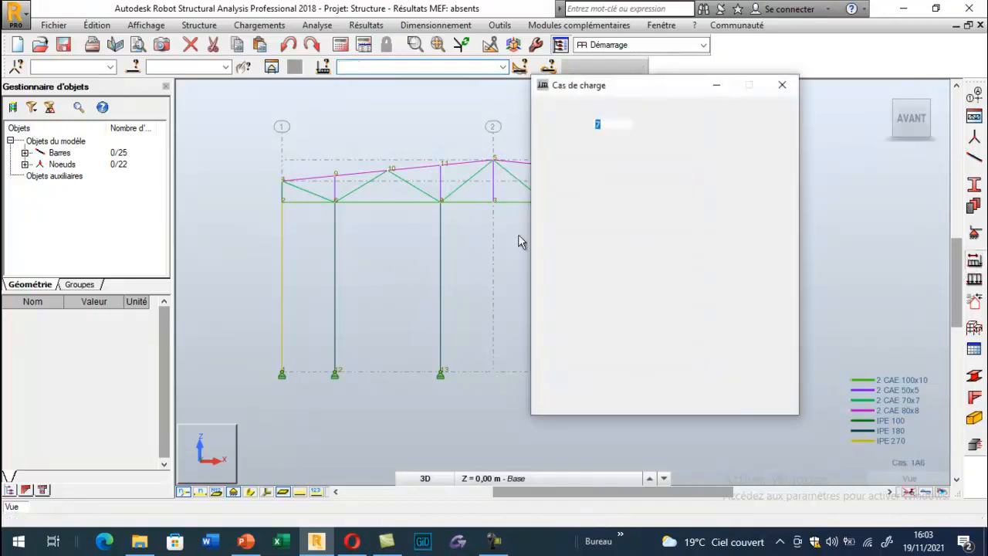
{"action": "left_click_drag", "start_coordinate": [593, 82], "coordinate": [139, 102]}
{"action": "left_click_drag", "start_coordinate": [178, 186], "coordinate": [138, 190]}
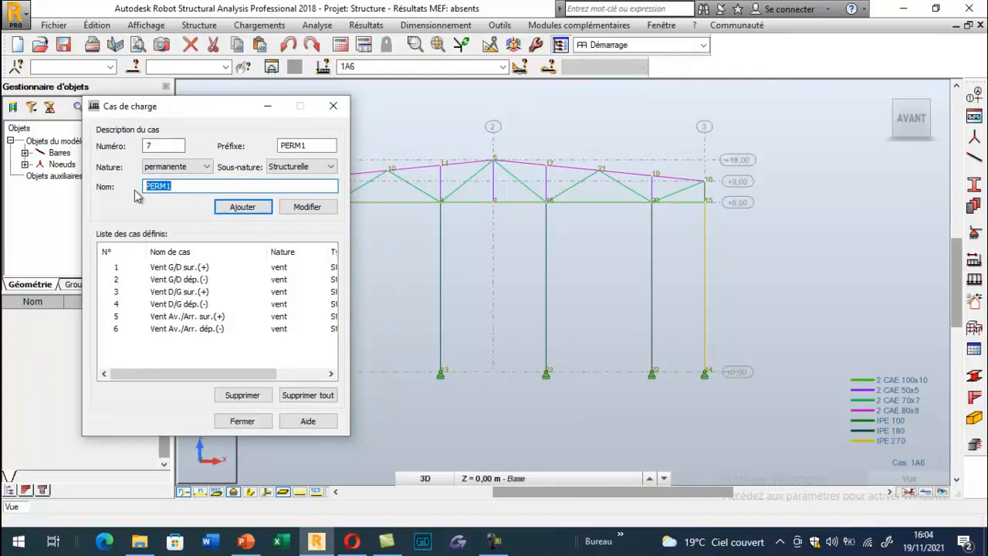
{"action": "type", "text": "G1k"}
{"action": "key", "text": "BackSpace"}
{"action": "key", "text": "BackSpace"}
{"action": "key", "text": "BackSpace"}
{"action": "type", "text": "Poids propre de la str"}
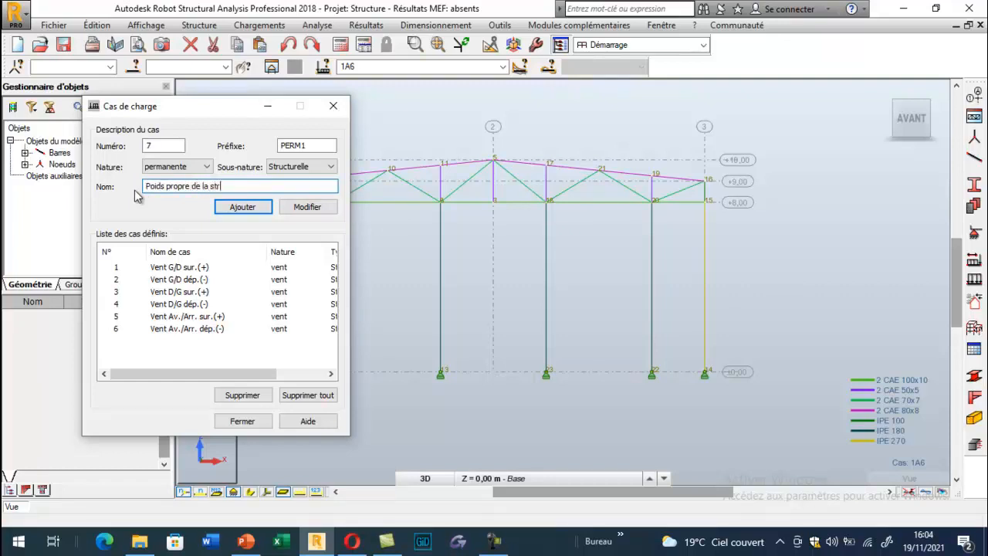
{"action": "type", "text": "ucture"}
{"action": "left_click", "coordinate": [239, 208]}
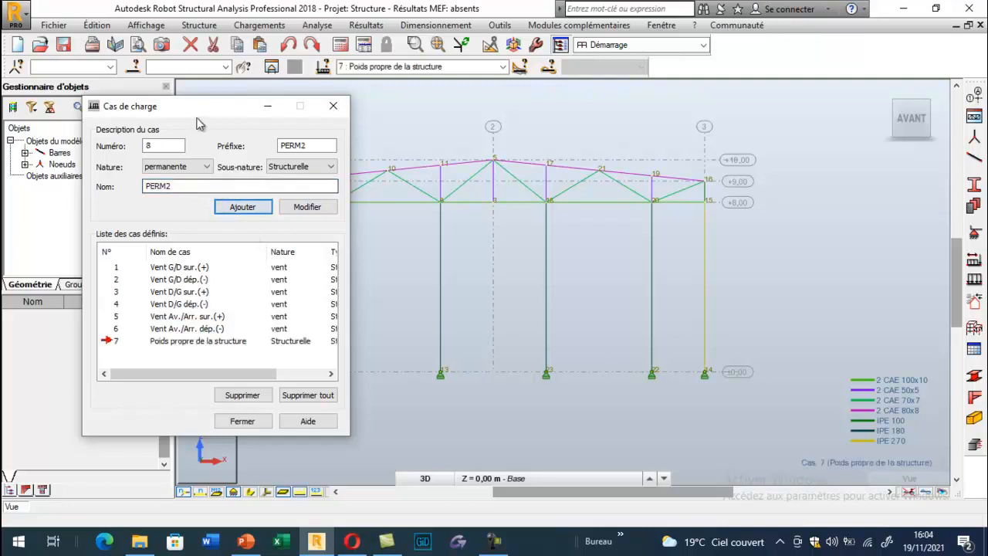
Apply self-weight to the entire structure in the "Poids propre de la structure" case
{"action": "left_click_drag", "start_coordinate": [199, 124], "coordinate": [106, 128]}
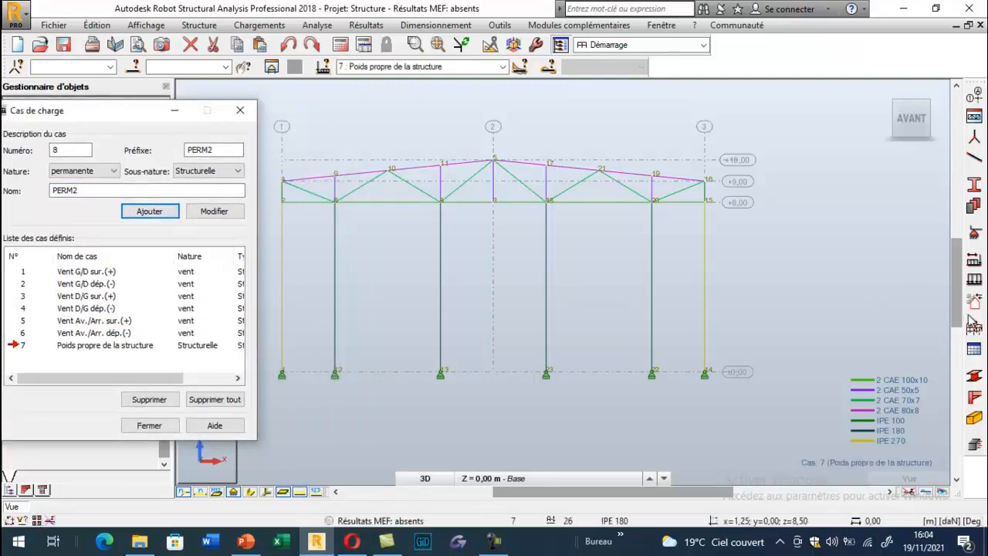
{"action": "left_click", "coordinate": [972, 323]}
{"action": "left_click", "coordinate": [872, 145]}
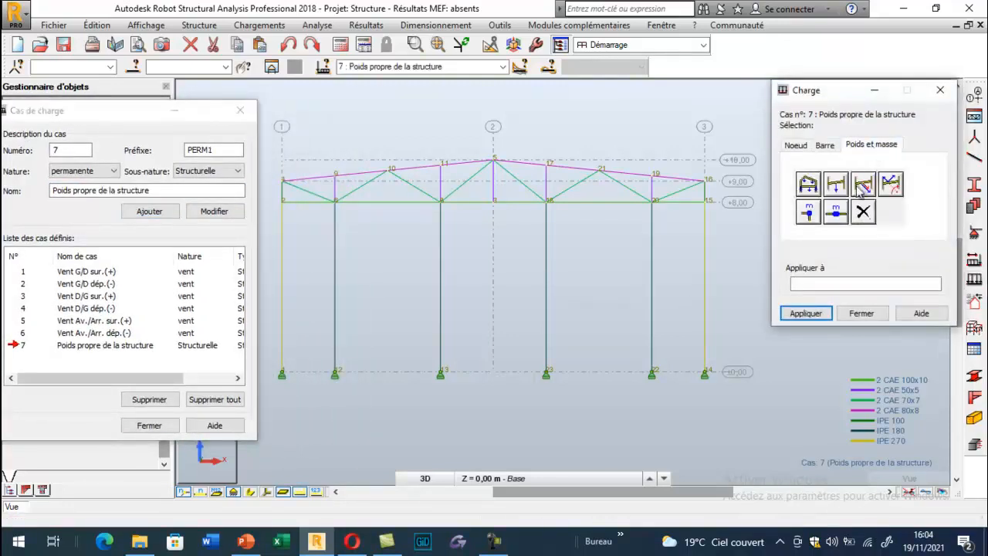
{"action": "left_click", "coordinate": [800, 188]}
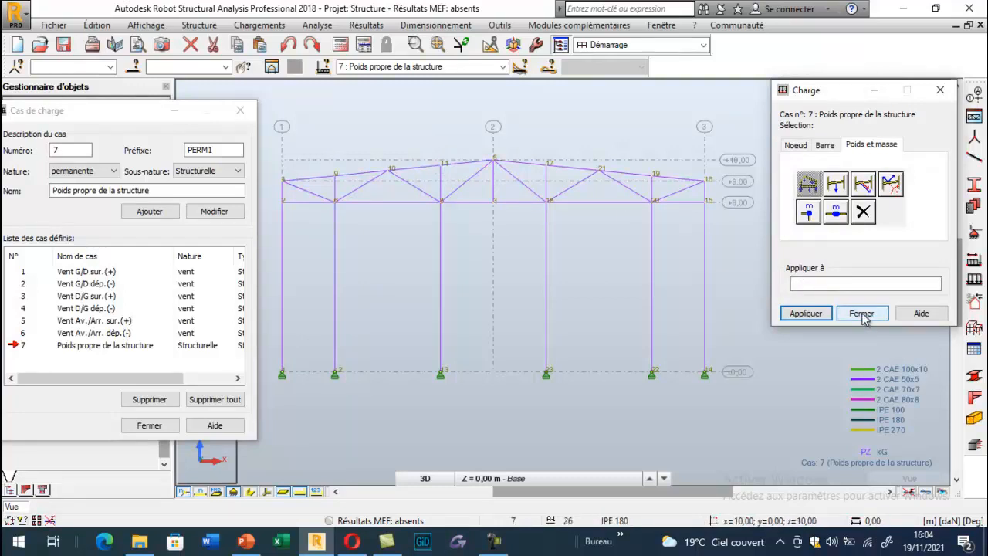
Open the uniform bar load definition for the self-weight case at its Z value in the global system
{"action": "left_click", "coordinate": [796, 145]}
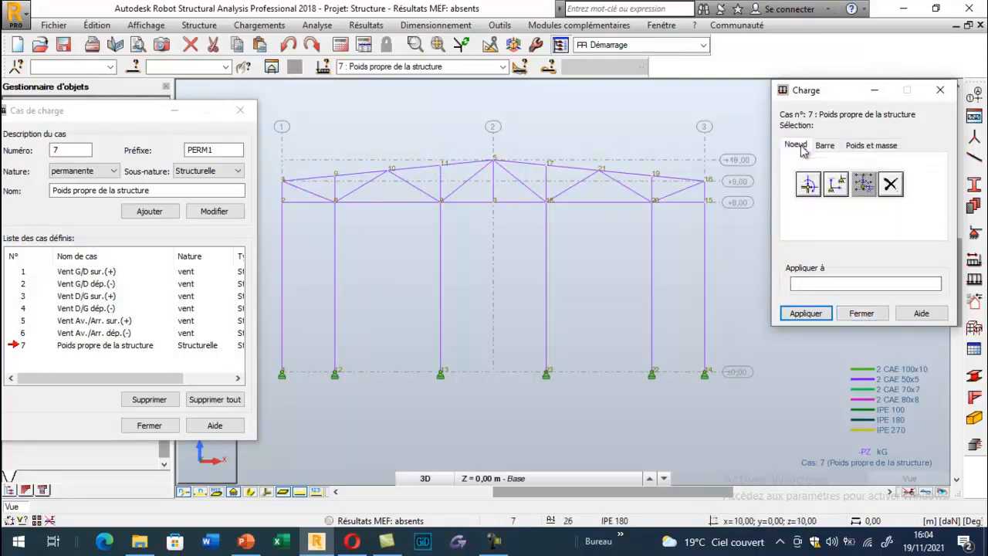
{"action": "left_click", "coordinate": [826, 146]}
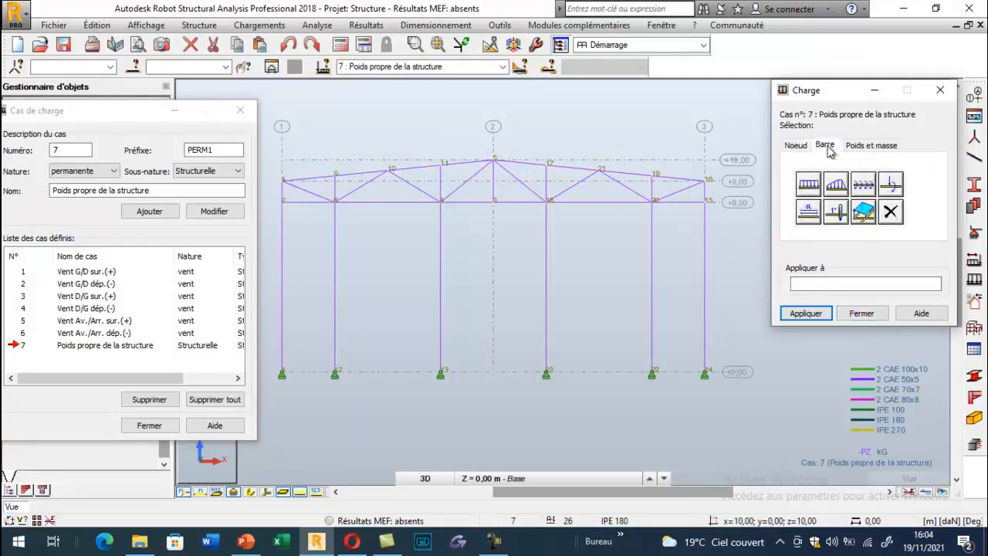
{"action": "left_click", "coordinate": [810, 185]}
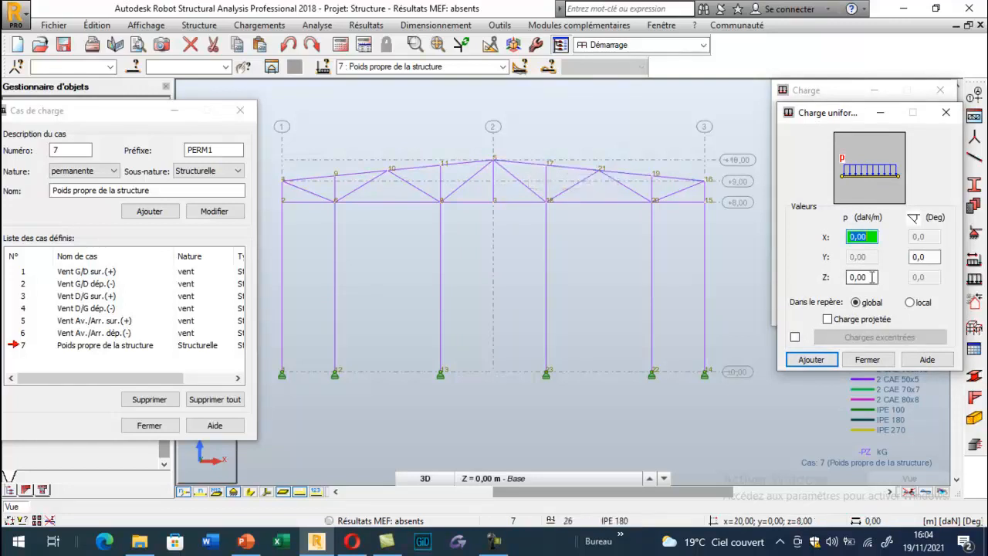
{"action": "left_click", "coordinate": [849, 278]}
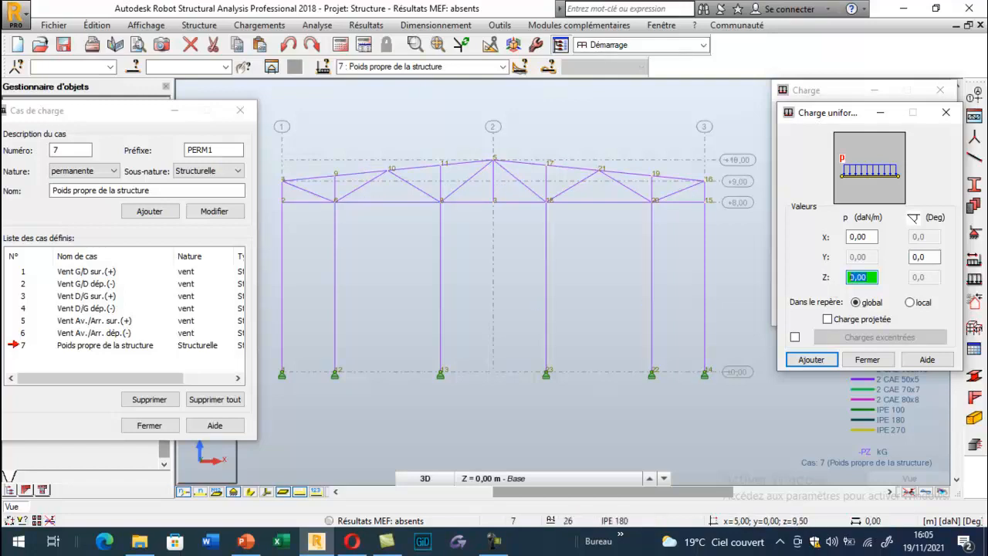
Look up the mass per metre of the IPE 120 section in the OTUA section catalogue, then close the catalogue
{"action": "left_click", "coordinate": [499, 25]}
{"action": "left_click", "coordinate": [525, 148]}
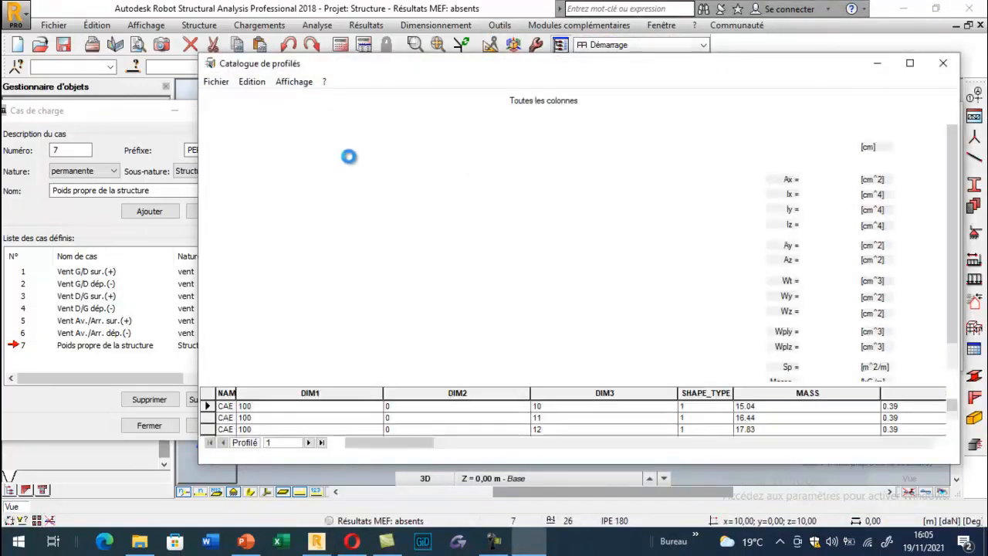
{"action": "left_click", "coordinate": [363, 100]}
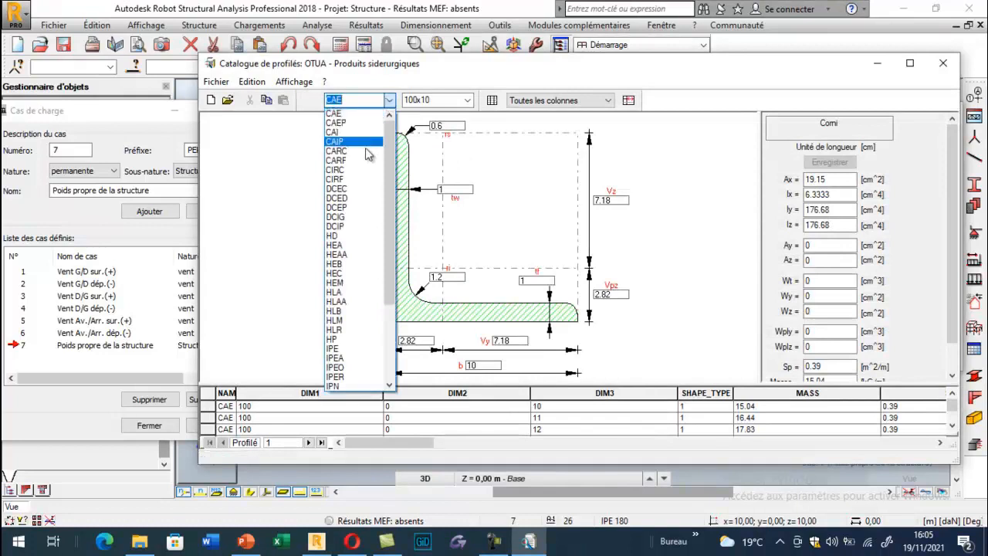
{"action": "left_click", "coordinate": [339, 348]}
{"action": "left_click", "coordinate": [468, 100]}
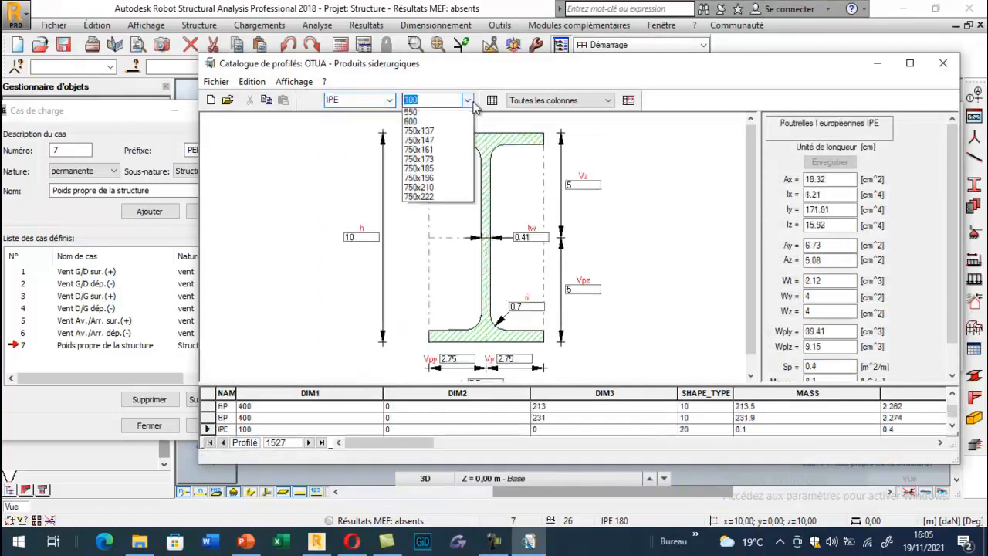
{"action": "left_click", "coordinate": [421, 141]}
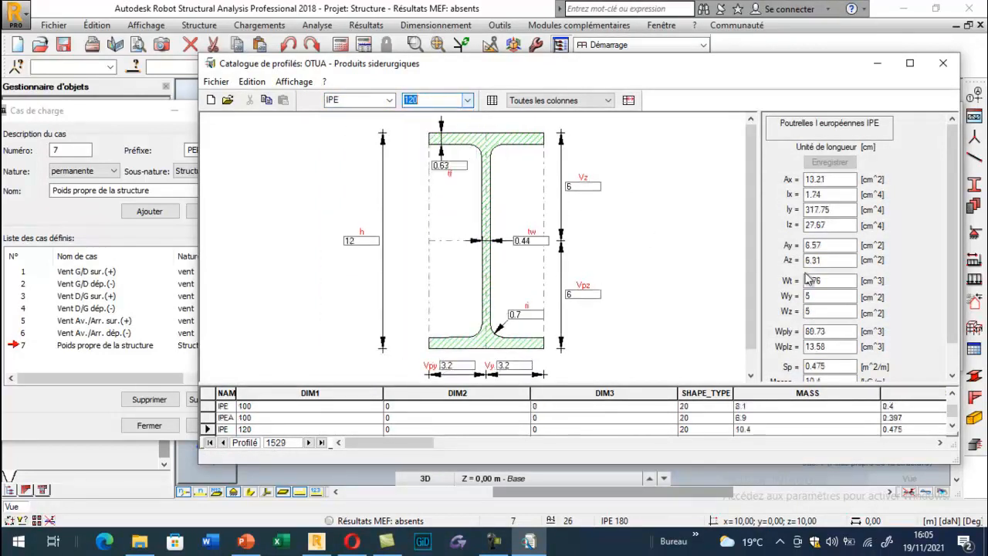
{"action": "left_click_drag", "start_coordinate": [951, 254], "coordinate": [955, 315]}
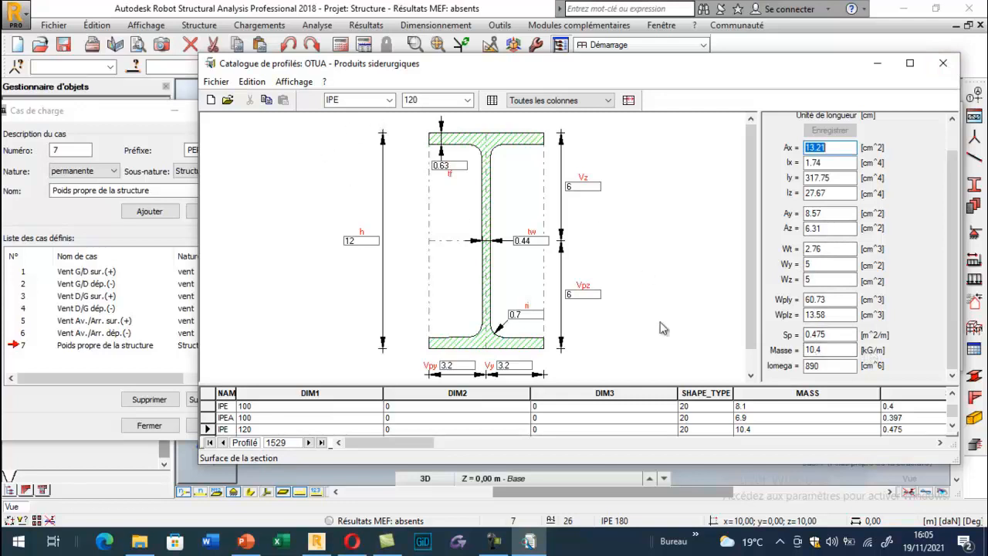
{"action": "left_click", "coordinate": [942, 63]}
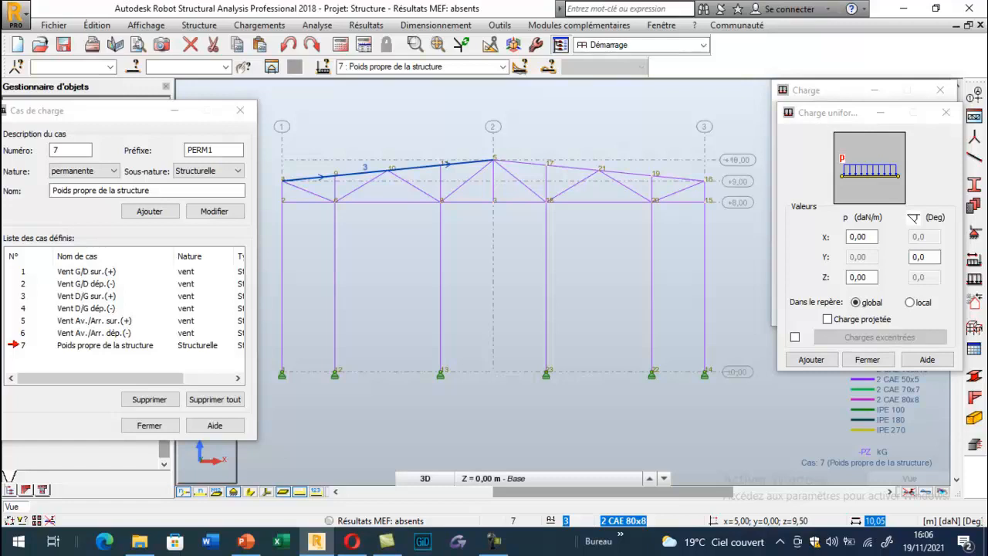
Switch to the Windows Calculator, divide 10,4 by 2,5 and multiply the result by 6
{"action": "left_click", "coordinate": [18, 542]}
{"action": "type", "text": "ca"}
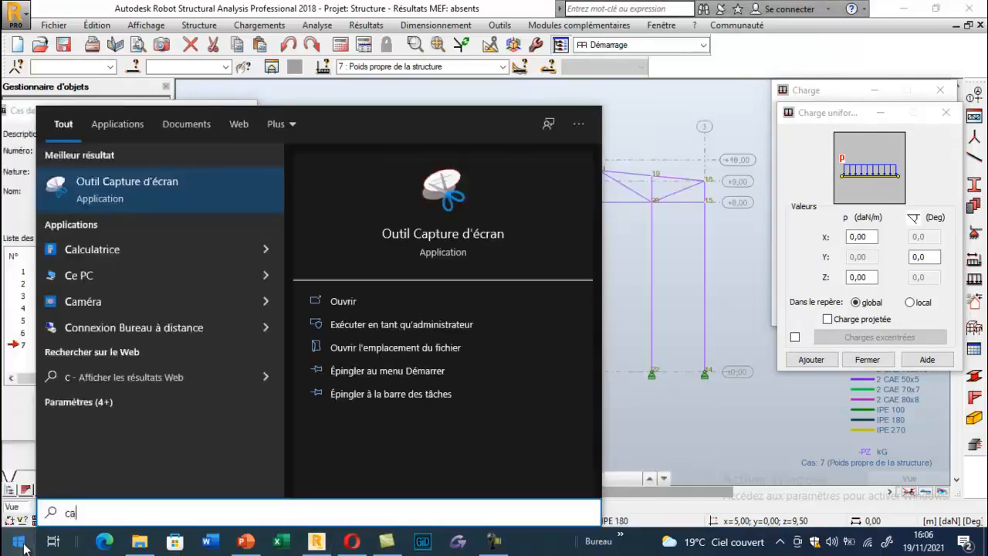
{"action": "type", "text": "l"}
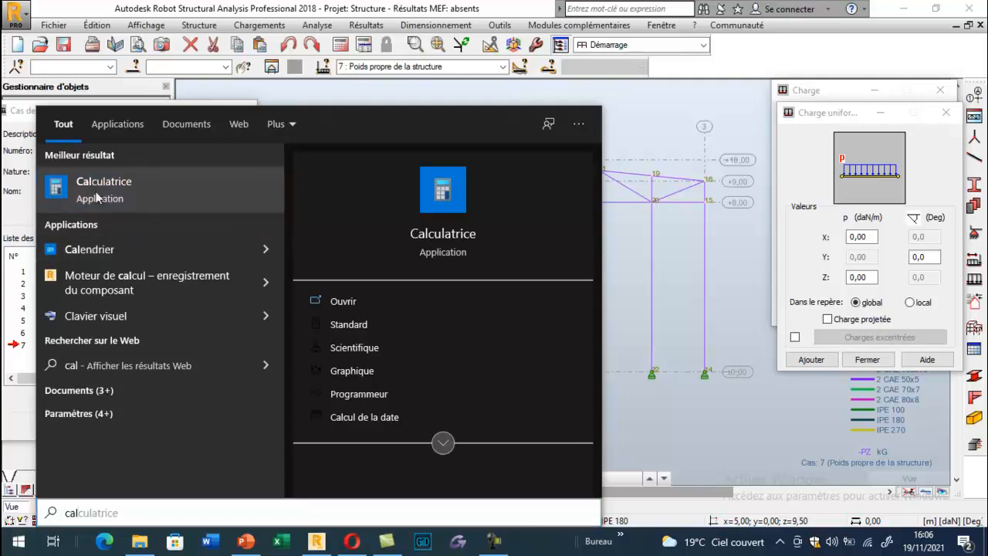
{"action": "left_click", "coordinate": [96, 191]}
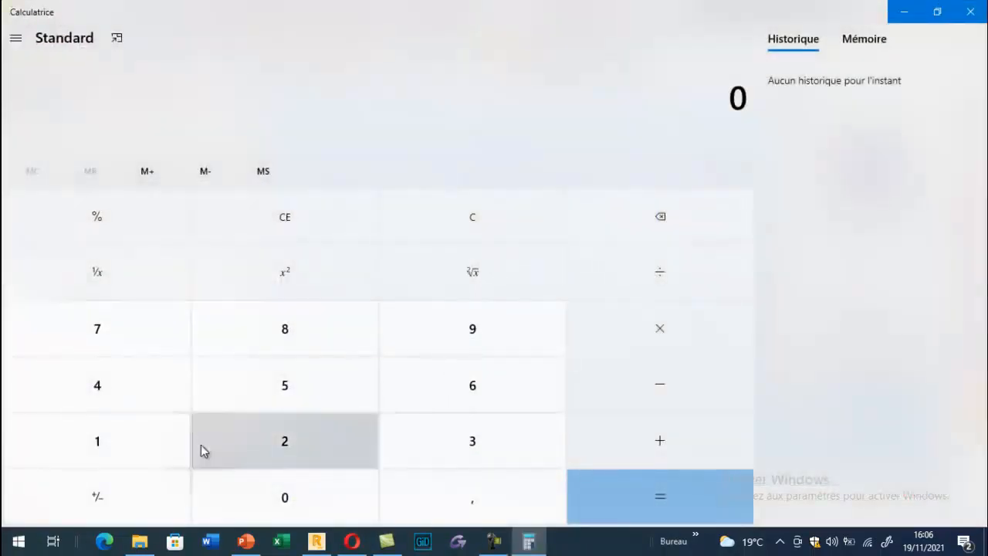
{"action": "type", "text": "10,4"}
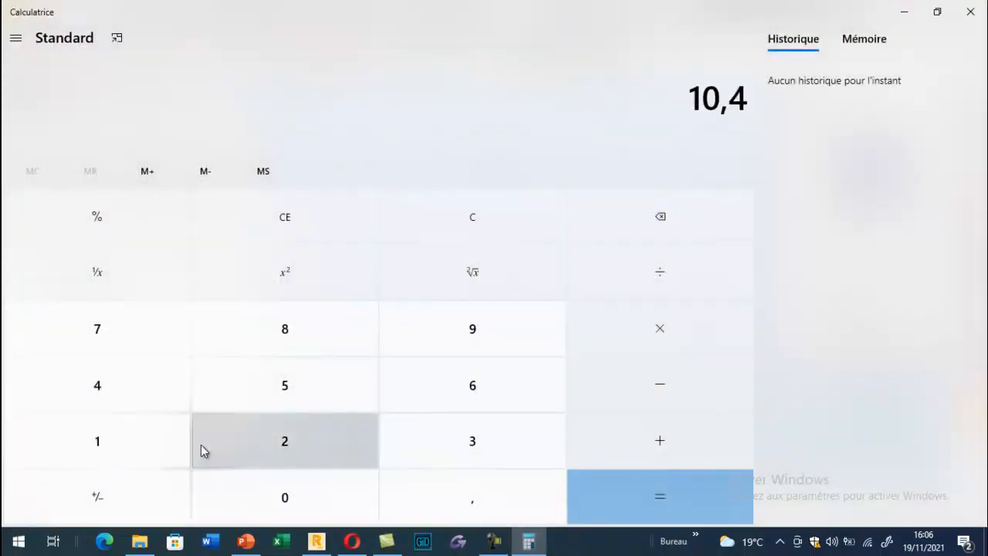
{"action": "type", "text": "/1"}
{"action": "type", "text": "2,5"}
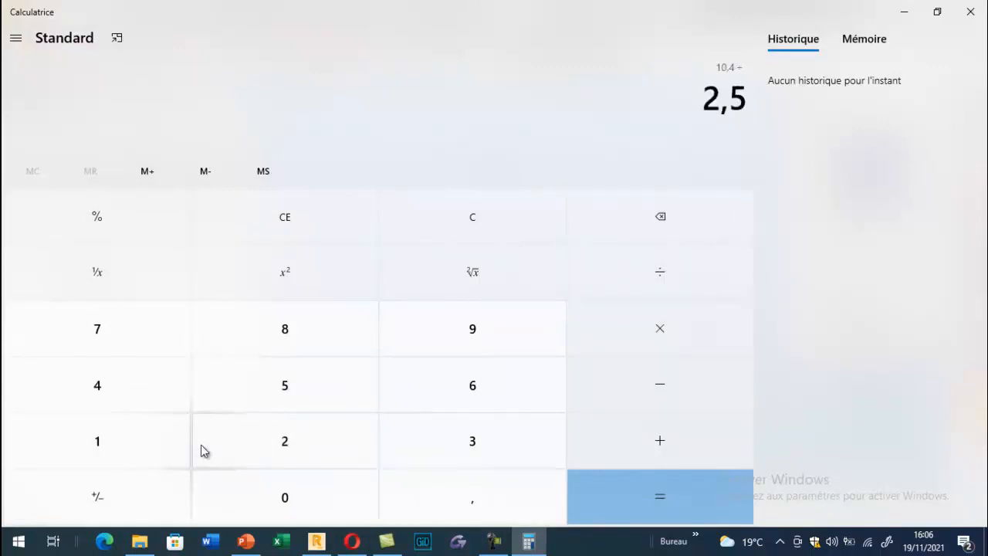
{"action": "key", "text": "Return"}
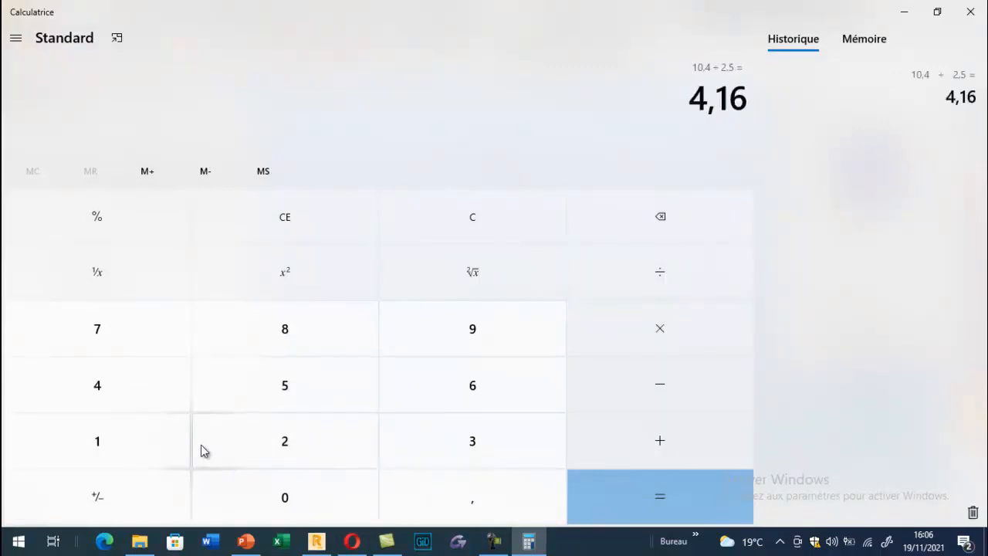
{"action": "type", "text": "*6"}
{"action": "key", "text": "Return"}
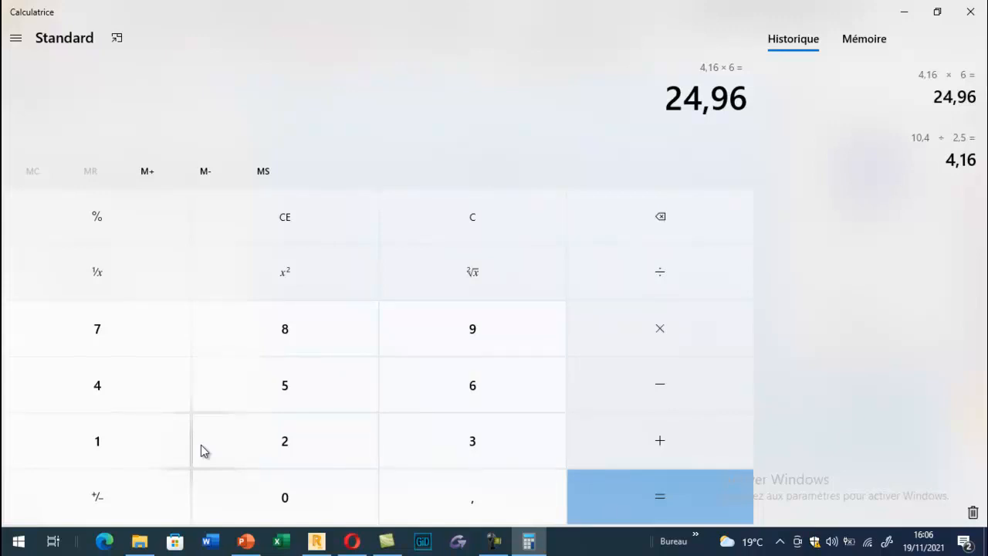
Multiply 7 by 6, add 25 to the product, and close the Calculator to return to Robot Structural Analysis
{"action": "left_click", "coordinate": [476, 222]}
{"action": "type", "text": "7"}
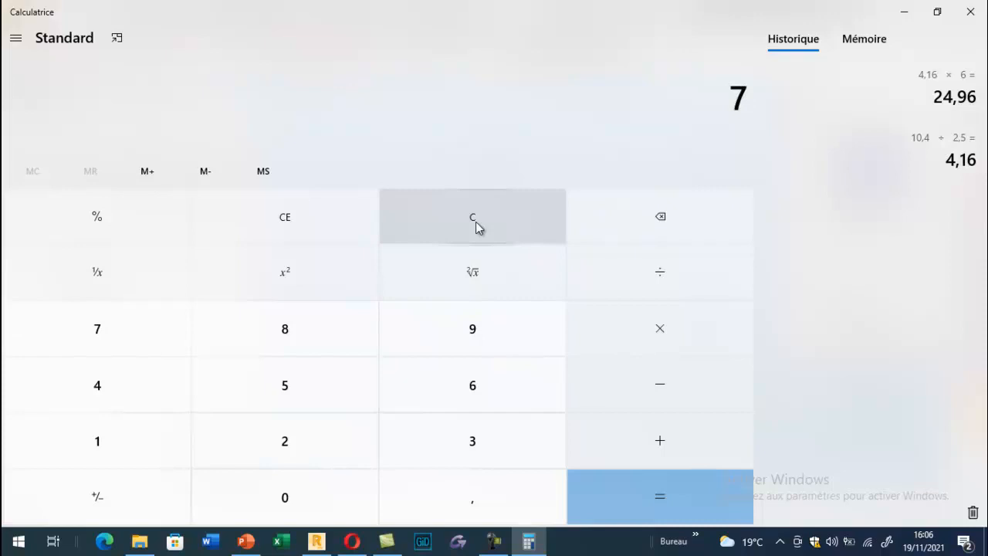
{"action": "type", "text": "*6"}
{"action": "key", "text": "Return"}
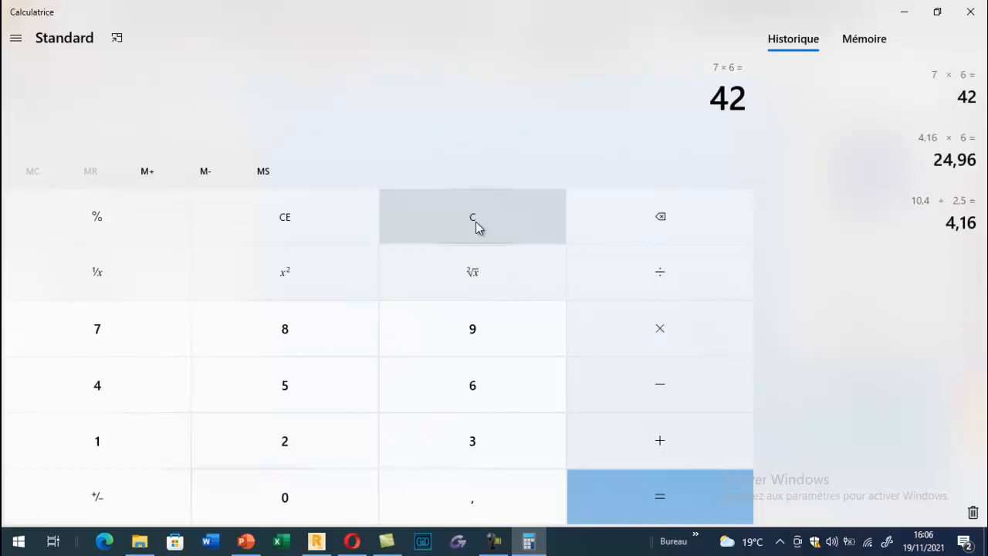
{"action": "type", "text": "+25"}
{"action": "key", "text": "Return"}
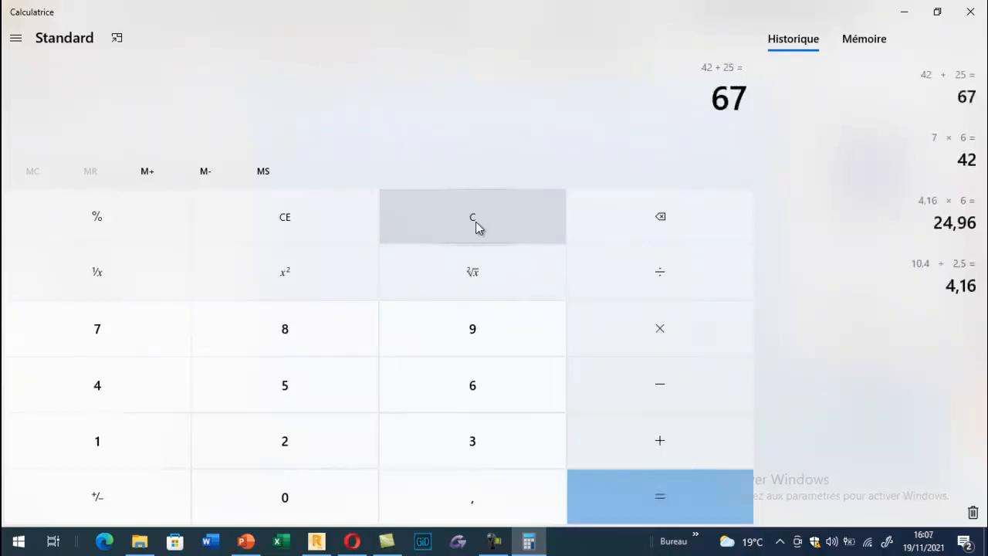
{"action": "left_click", "coordinate": [971, 11]}
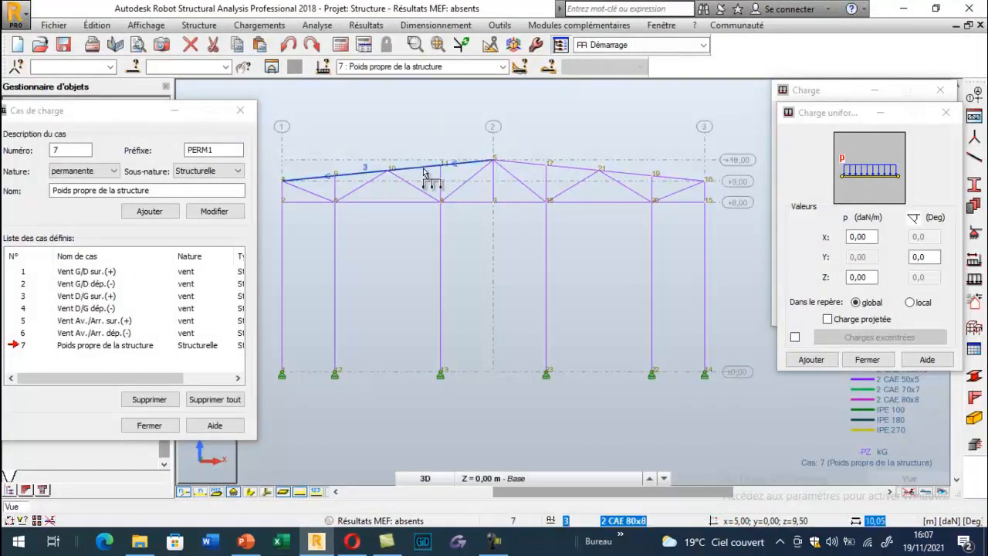
Apply a uniform load of -67 daN/m in global Z to both sloping top chords and display the load values
{"action": "left_click", "coordinate": [851, 277]}
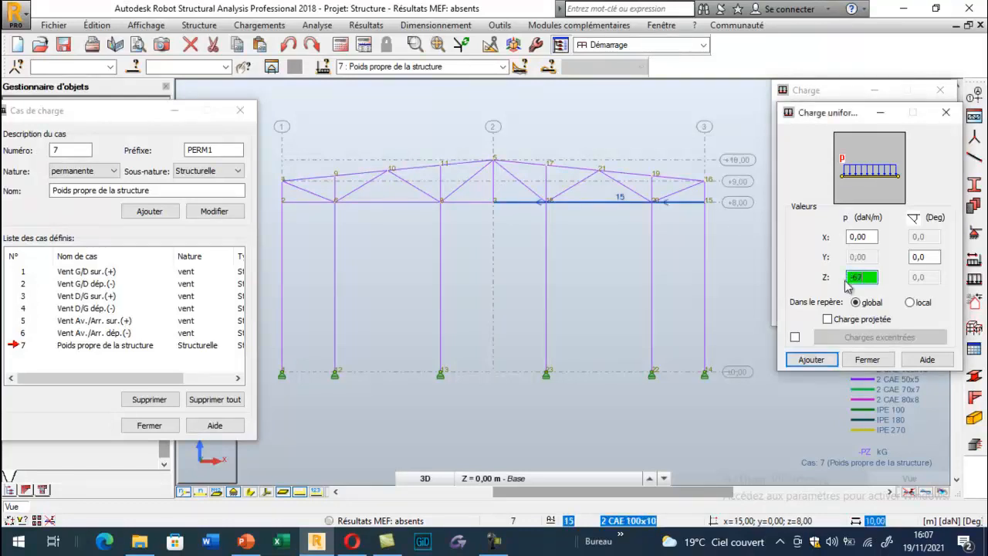
{"action": "type", "text": "-67"}
{"action": "left_click", "coordinate": [811, 359]}
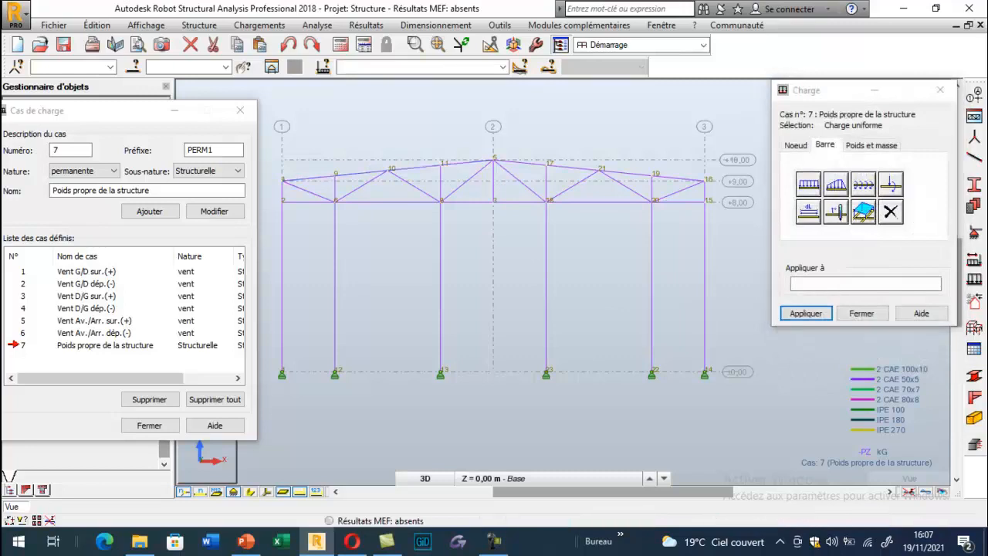
{"action": "left_click", "coordinate": [806, 313]}
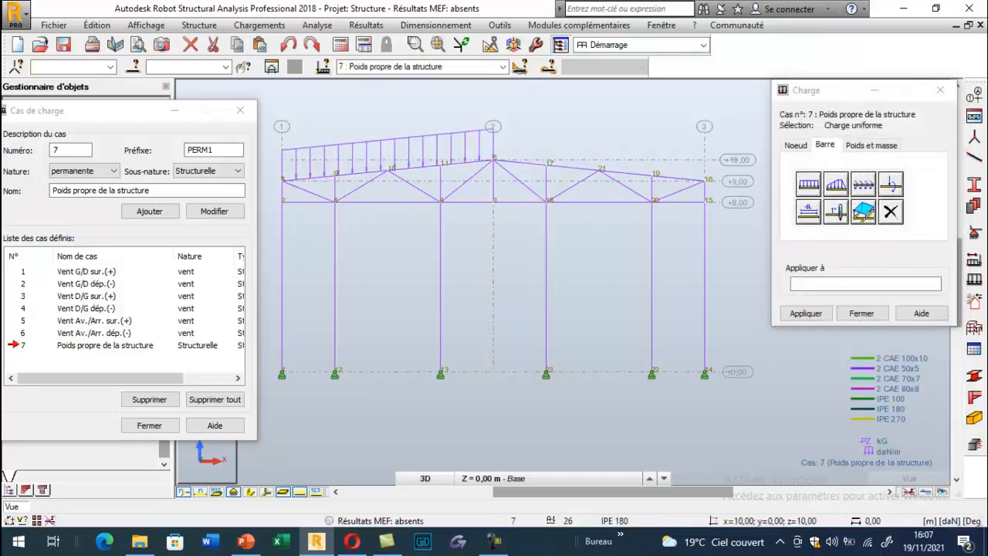
{"action": "left_click", "coordinate": [318, 492]}
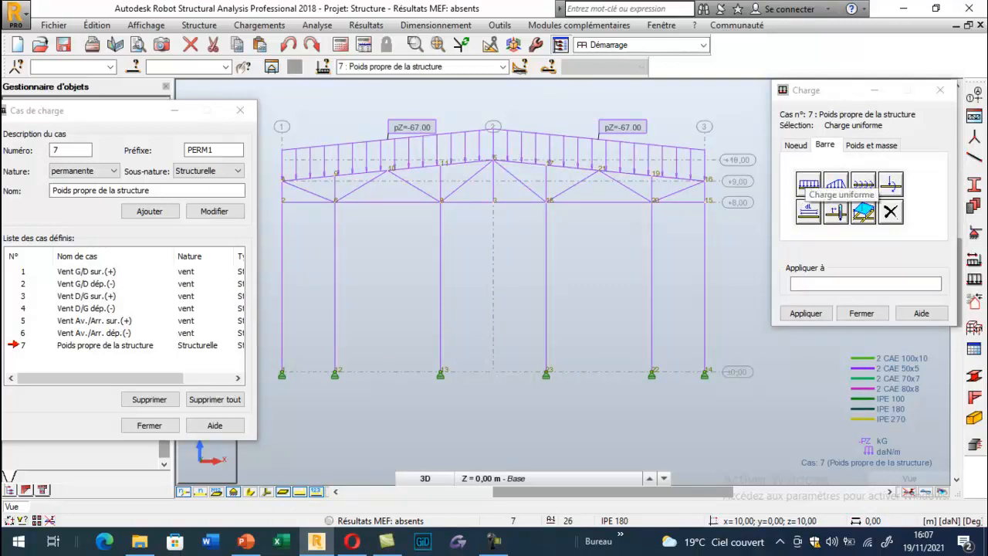
Add a load case named "Entretien" with nature "d'exploitation" and sub-nature "Catégorie A"
{"action": "left_click", "coordinate": [81, 171]}
{"action": "left_click", "coordinate": [77, 194]}
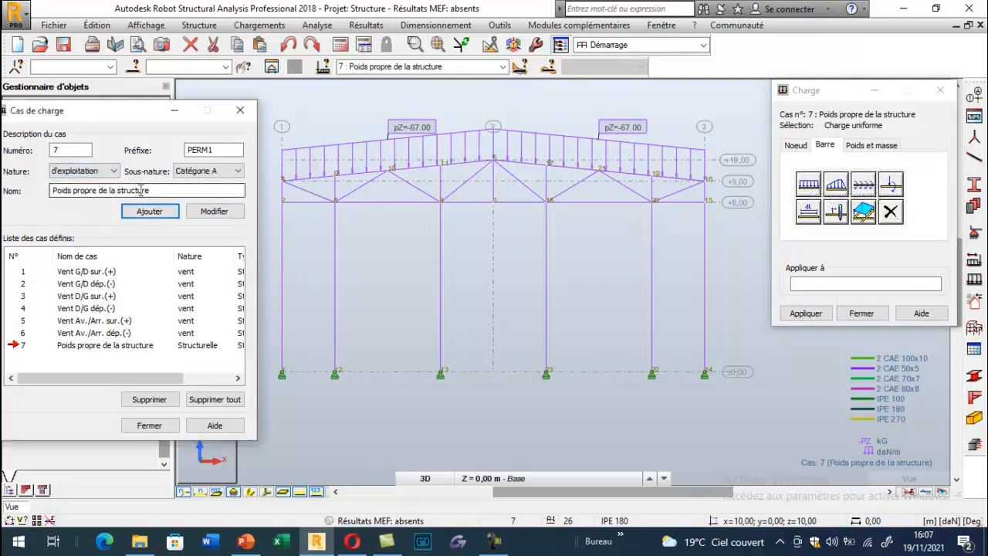
{"action": "left_click_drag", "start_coordinate": [151, 190], "coordinate": [38, 200]}
{"action": "type", "text": "Entretien"}
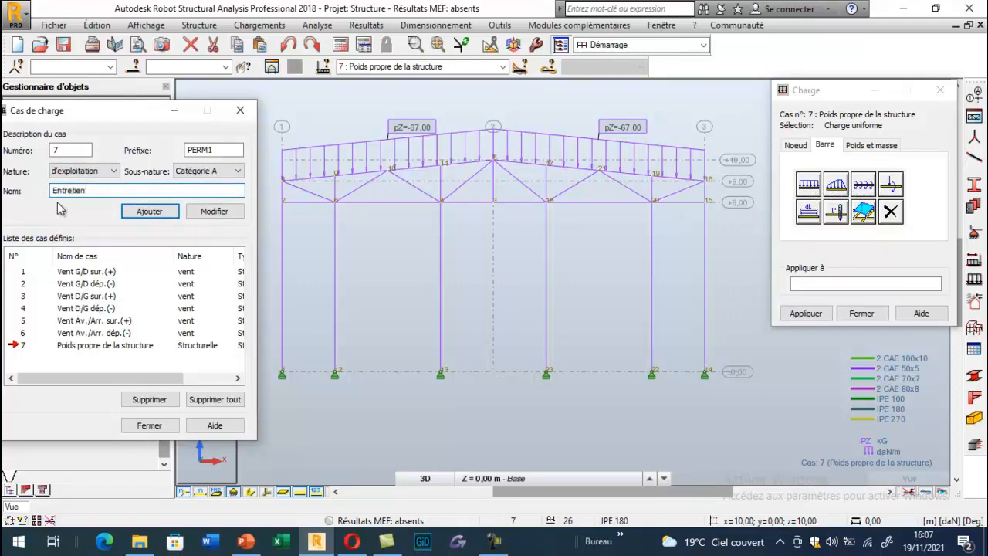
{"action": "left_click", "coordinate": [153, 212]}
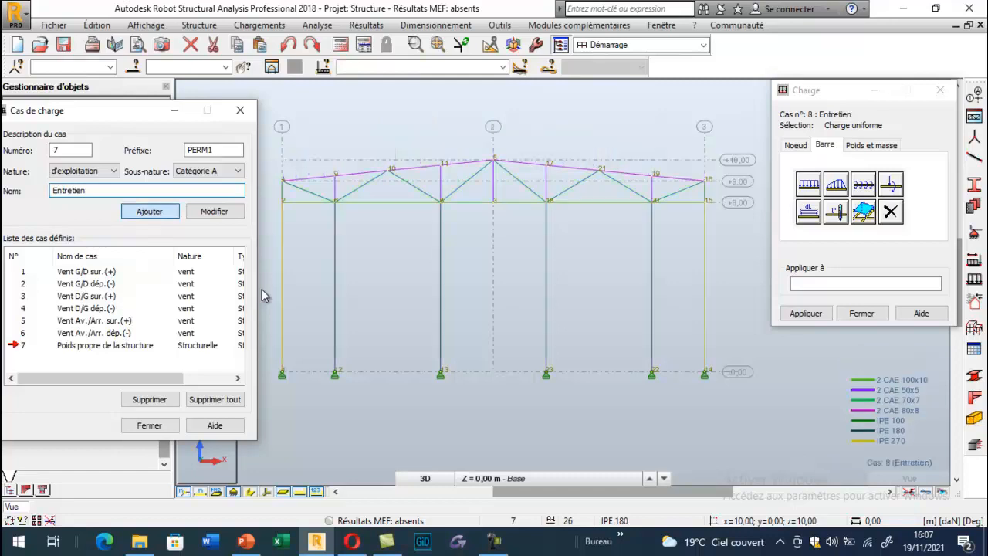
Apply a uniform load of -150 daN/m in global Z to both top chords in the "Entretien" case, then close the load dialogs
{"action": "left_click", "coordinate": [808, 185]}
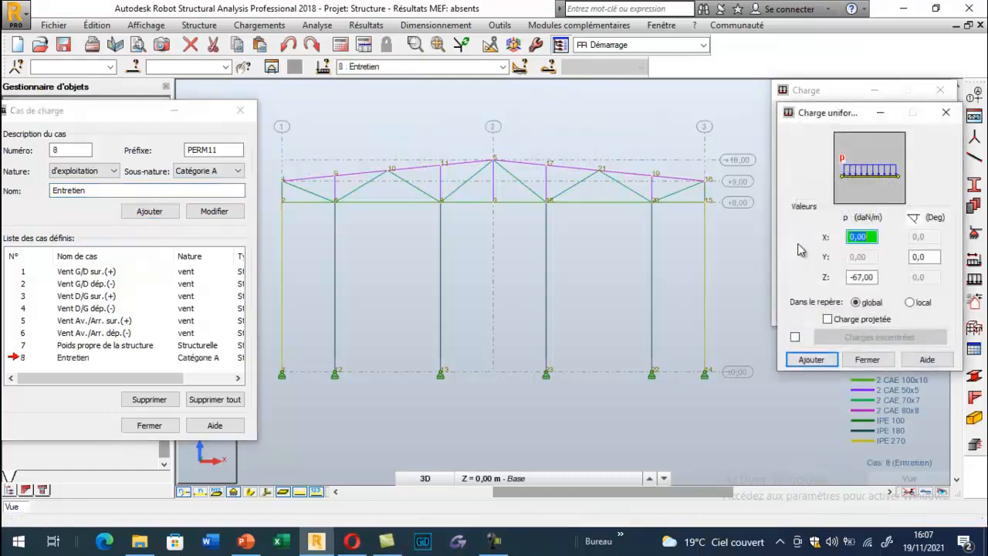
{"action": "left_click", "coordinate": [864, 276]}
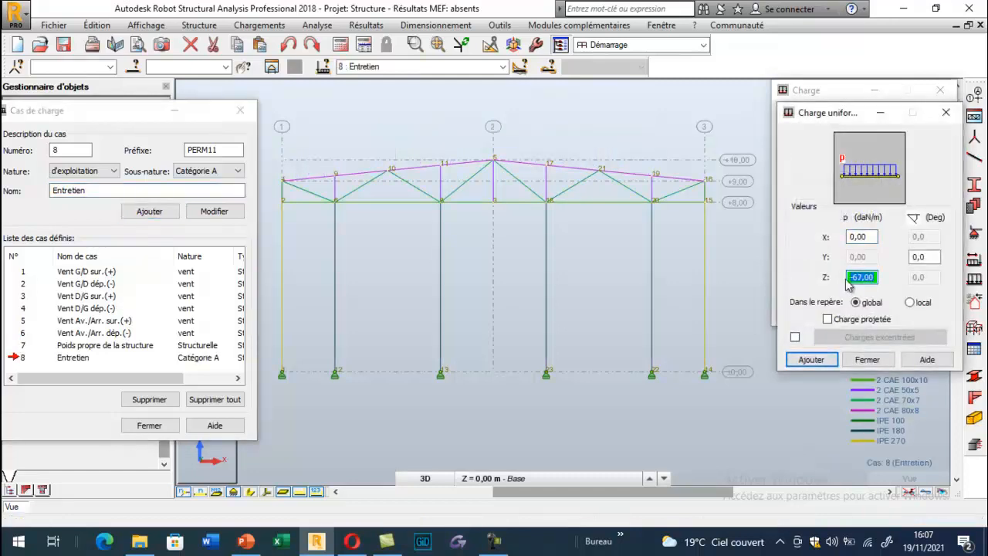
{"action": "type", "text": "-150"}
{"action": "left_click", "coordinate": [812, 359]}
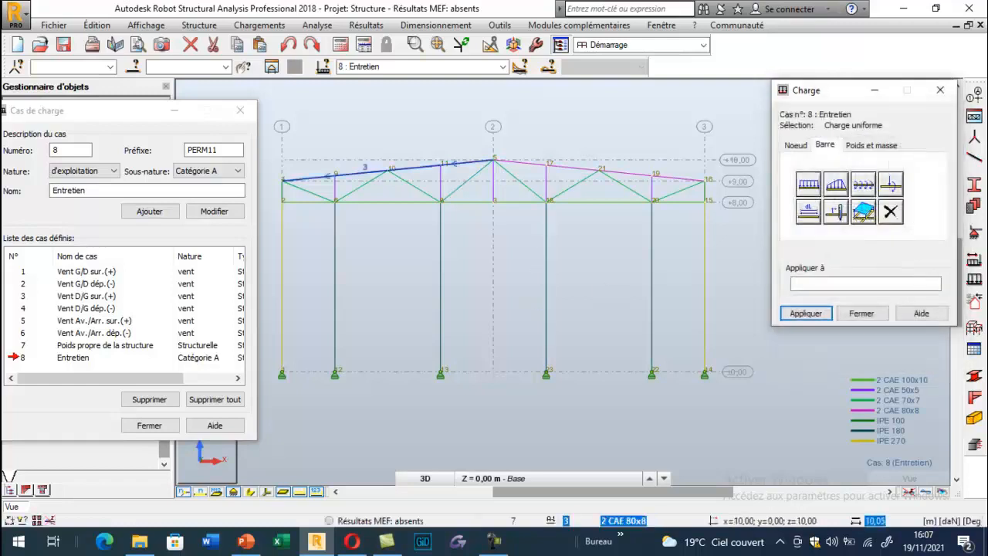
{"action": "left_click", "coordinate": [464, 163]}
{"action": "left_click", "coordinate": [599, 170]}
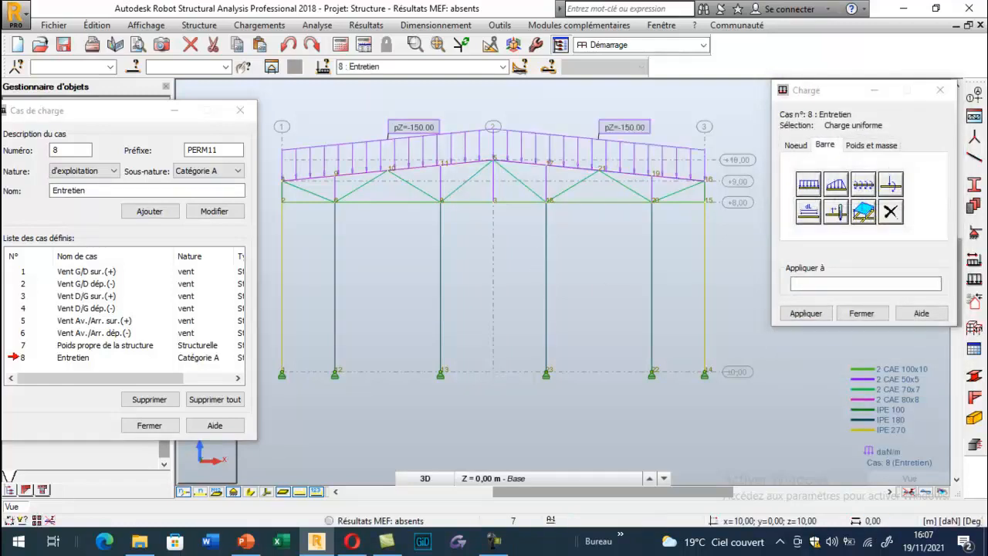
{"action": "left_click", "coordinate": [862, 312]}
{"action": "left_click", "coordinate": [149, 426]}
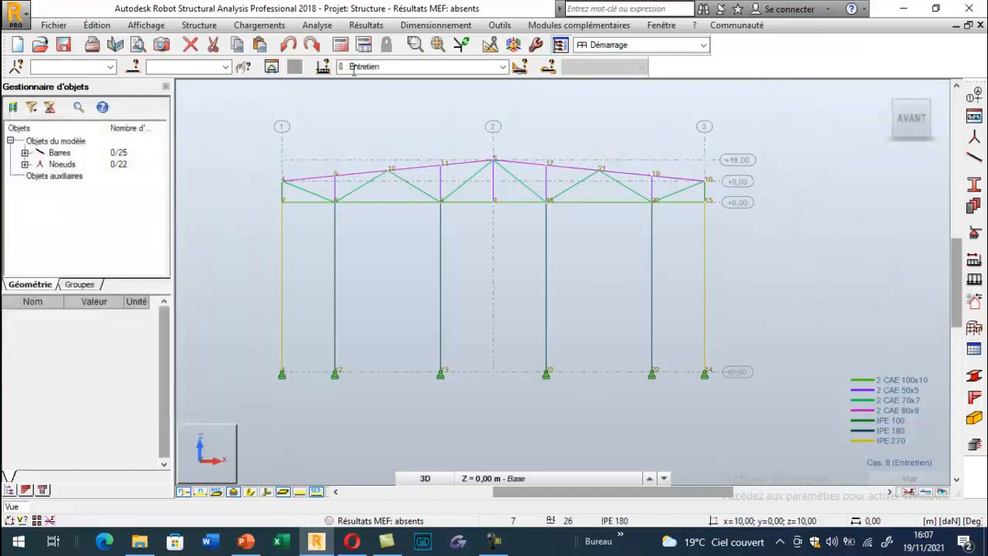
Display the loads of case 7, "Poids propre de la structure", with their symbols and values on the frame
{"action": "left_click", "coordinate": [501, 68]}
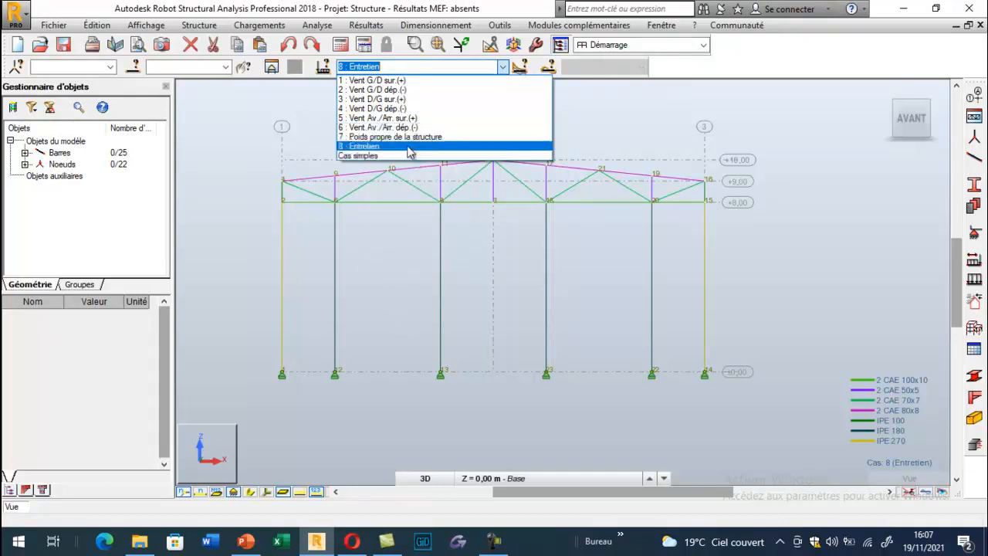
{"action": "left_click", "coordinate": [433, 136]}
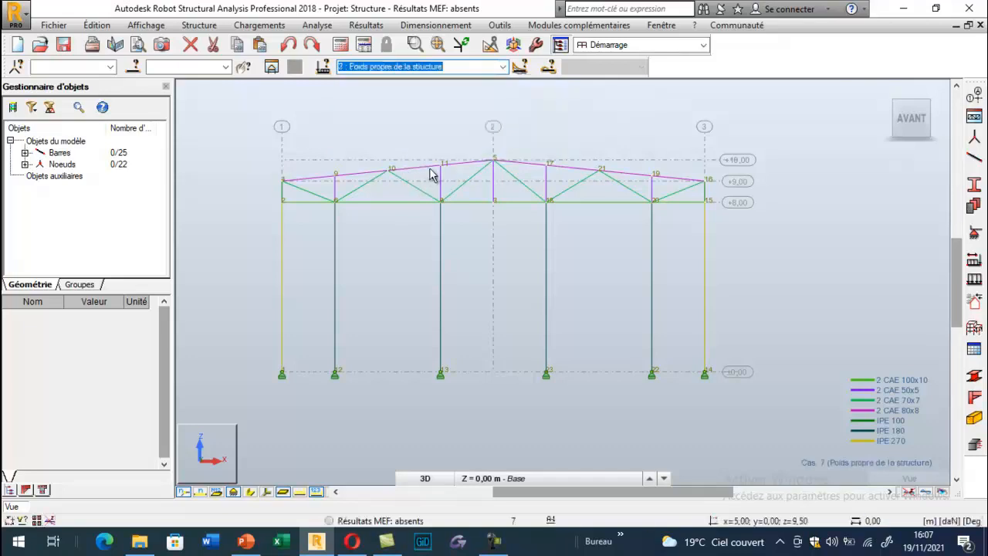
{"action": "left_click", "coordinate": [301, 492]}
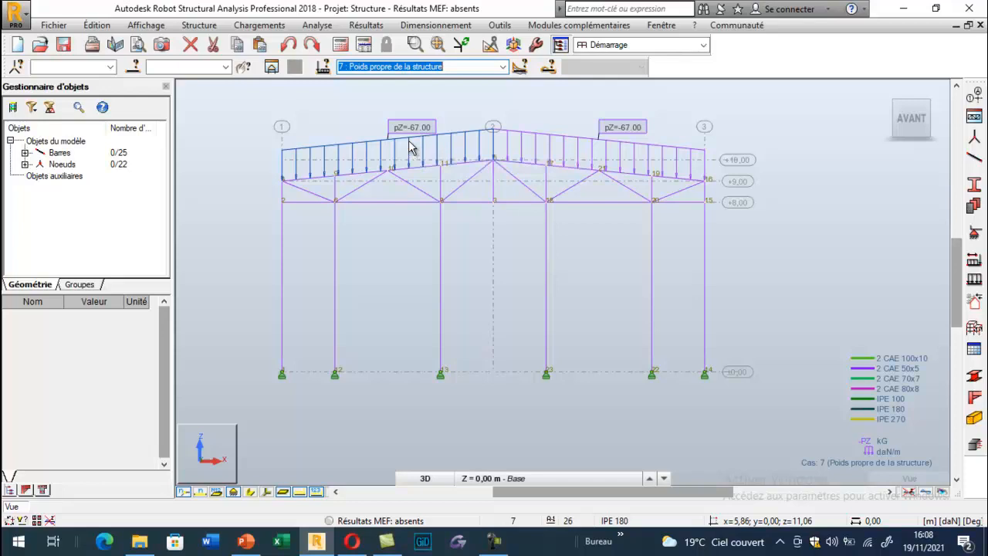
Set up complete automatic combinations to NF EN 1990/NA Décembre 2011, excluding the ACC and FEU combinations
{"action": "left_click", "coordinate": [247, 26]}
{"action": "left_click", "coordinate": [282, 84]}
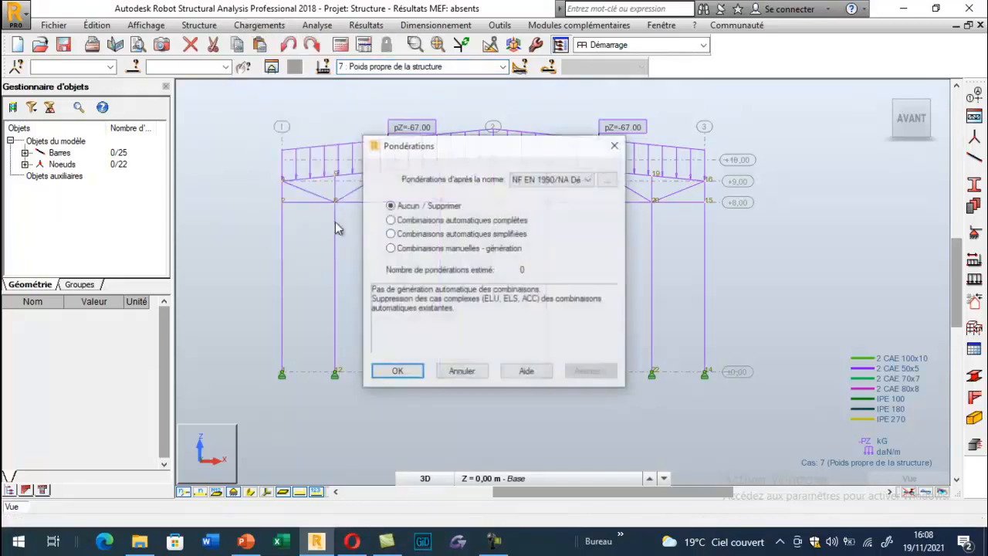
{"action": "left_click", "coordinate": [457, 220]}
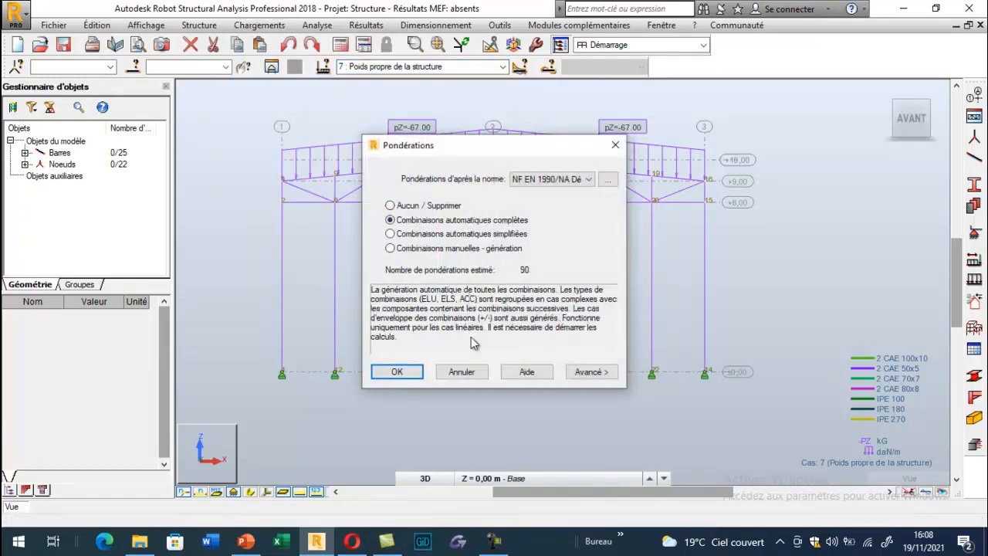
{"action": "left_click", "coordinate": [590, 371]}
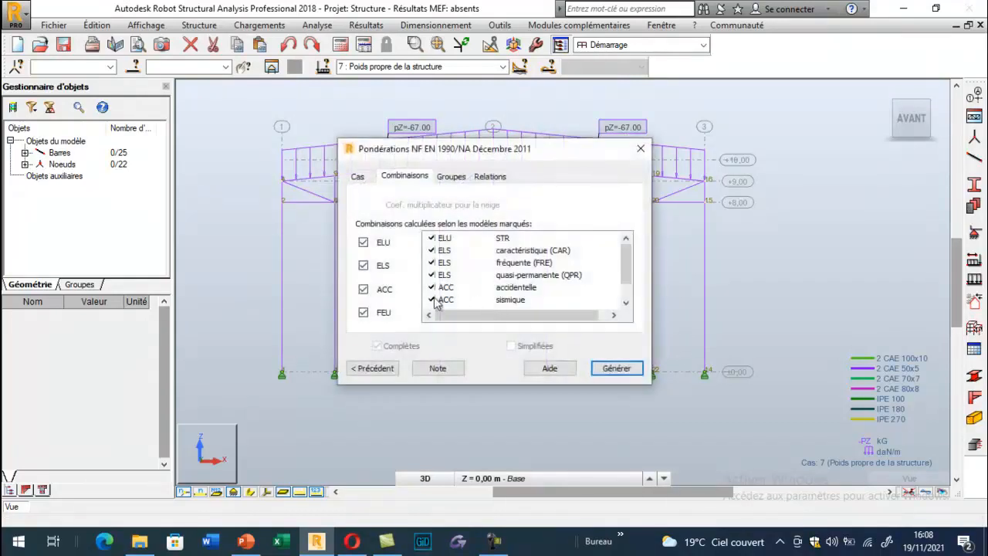
{"action": "left_click", "coordinate": [363, 290]}
{"action": "left_click", "coordinate": [363, 318]}
Review the active load cases and set the coefficient of case 1, "Vent G/D sur.(+)", to 1,2
{"action": "left_click", "coordinate": [363, 179]}
{"action": "scroll", "coordinate": [626, 248], "scroll_direction": "down", "scroll_amount": 1}
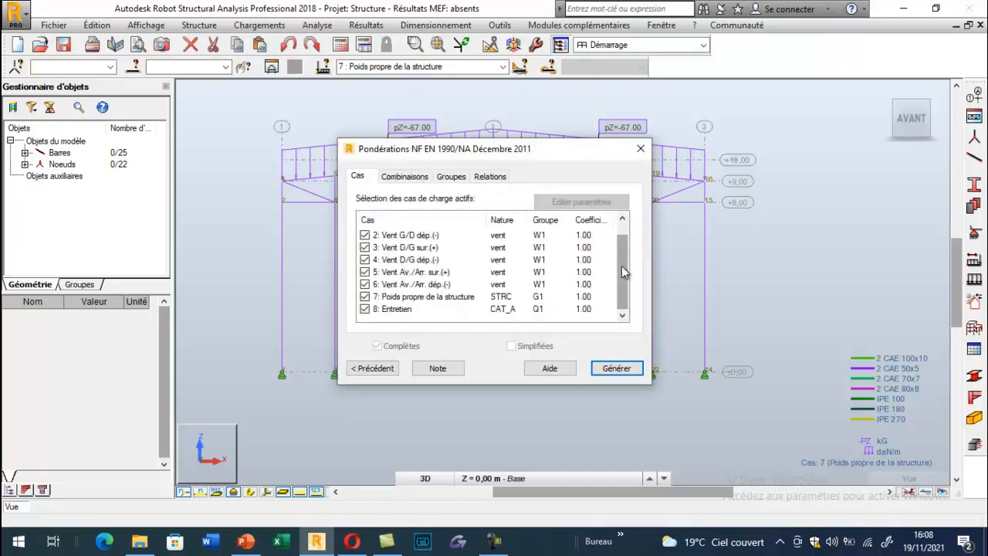
{"action": "scroll", "coordinate": [622, 266], "scroll_direction": "up", "scroll_amount": 1}
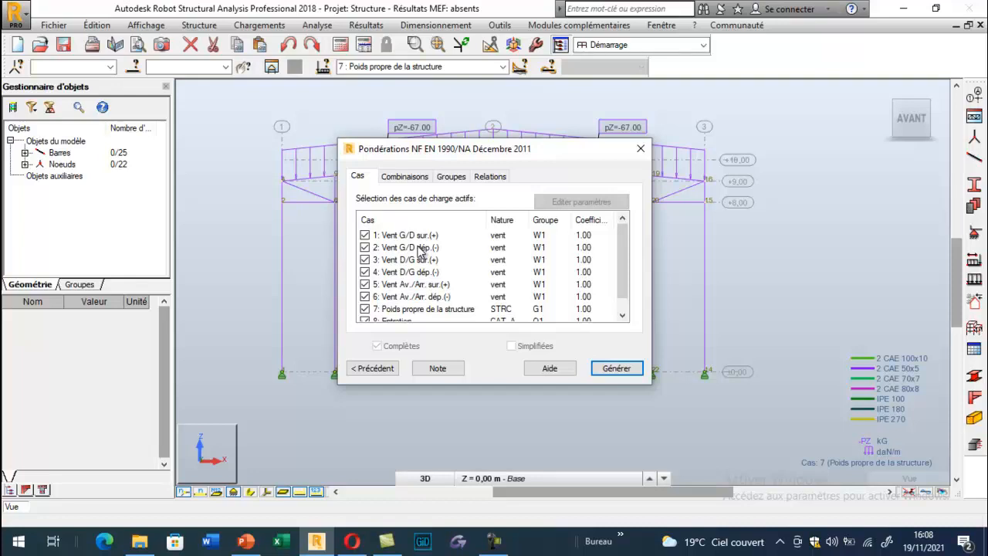
{"action": "left_click", "coordinate": [583, 237]}
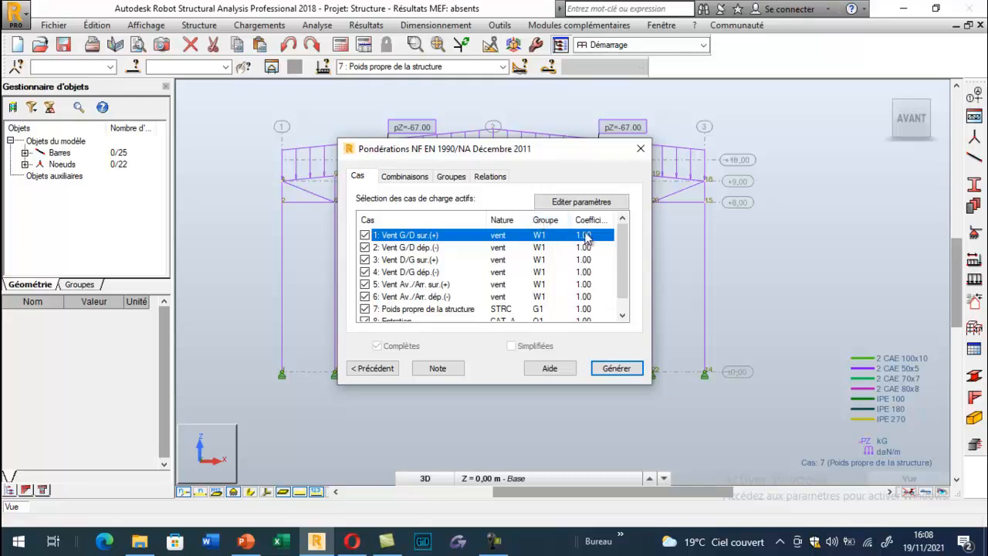
{"action": "left_click", "coordinate": [575, 205]}
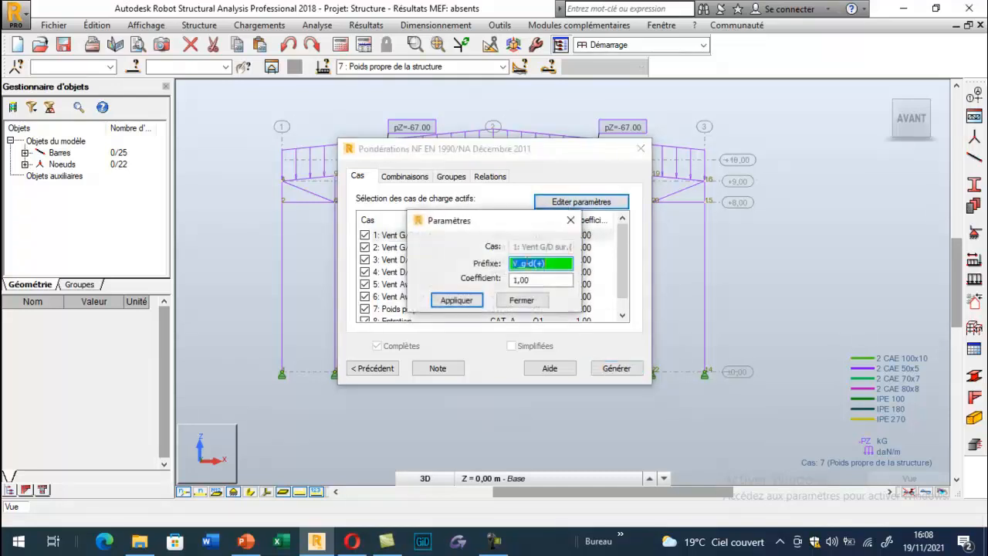
{"action": "left_click", "coordinate": [524, 279]}
{"action": "type", "text": "12"}
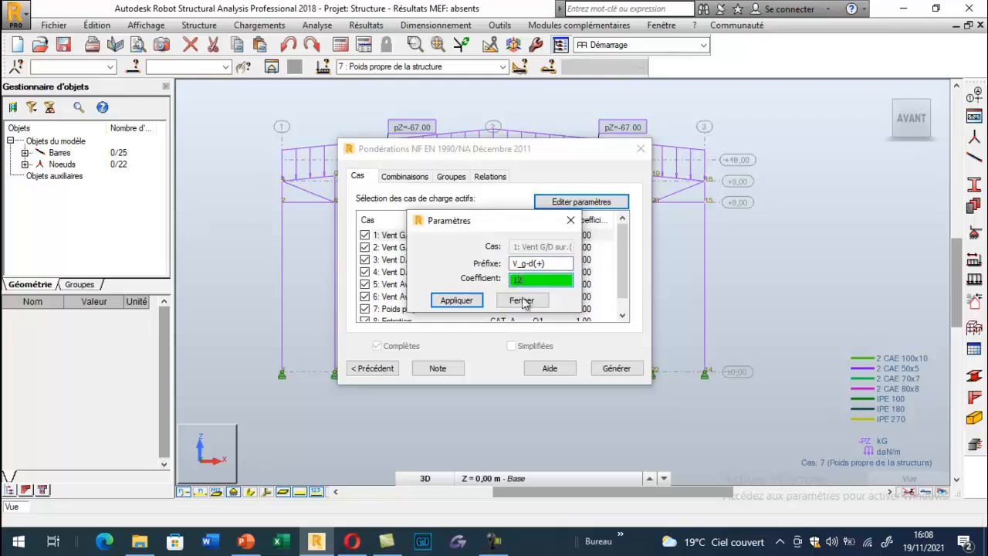
{"action": "left_click", "coordinate": [456, 300]}
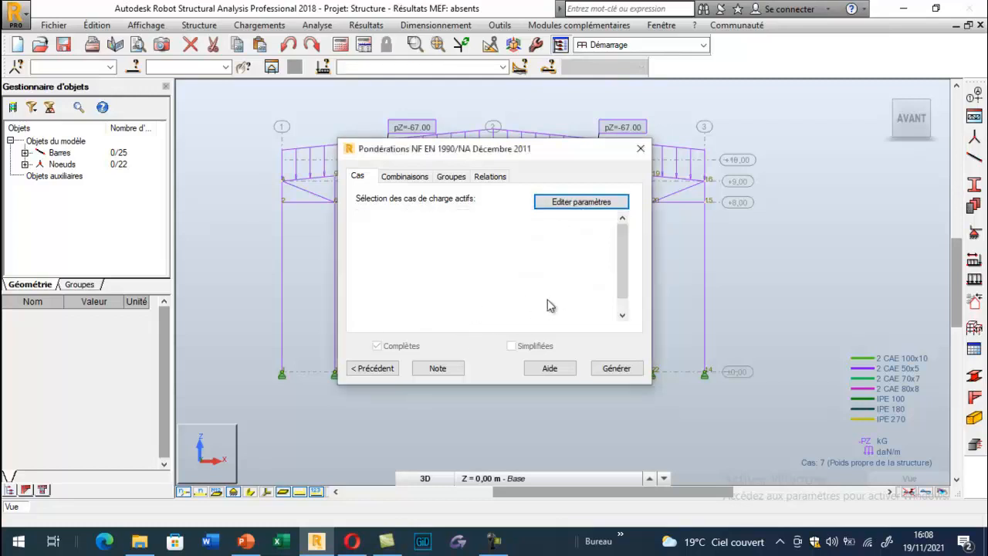
Set the coefficient of case 2, "Vent G/D dép.(-)", to 1,2
{"action": "left_click", "coordinate": [587, 249]}
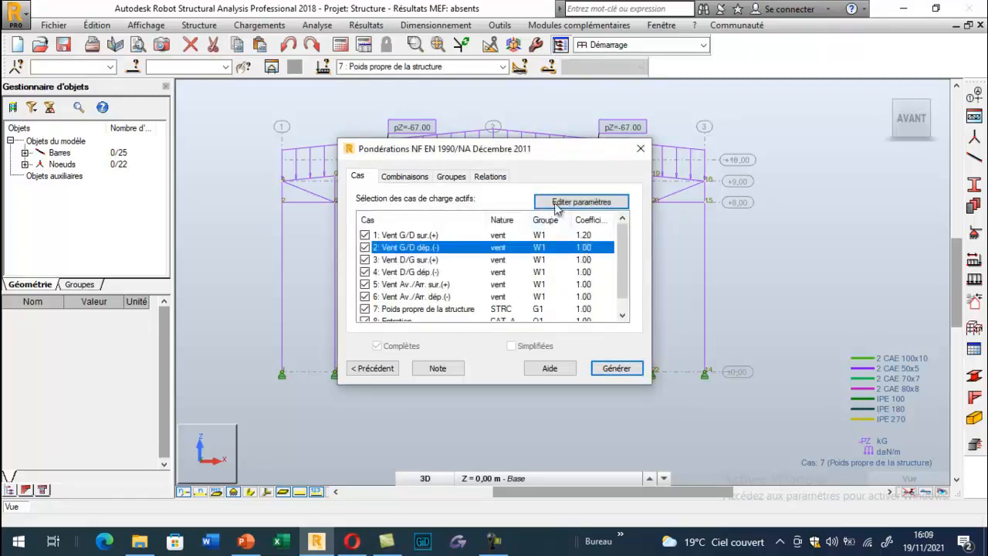
{"action": "left_click", "coordinate": [581, 201]}
{"action": "key", "text": "Tab"}
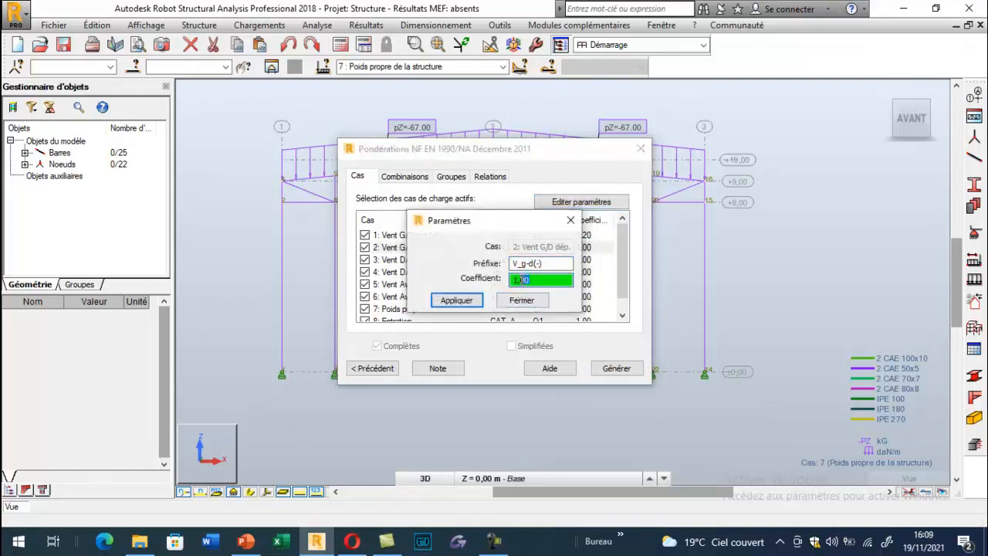
{"action": "left_click", "coordinate": [456, 300]}
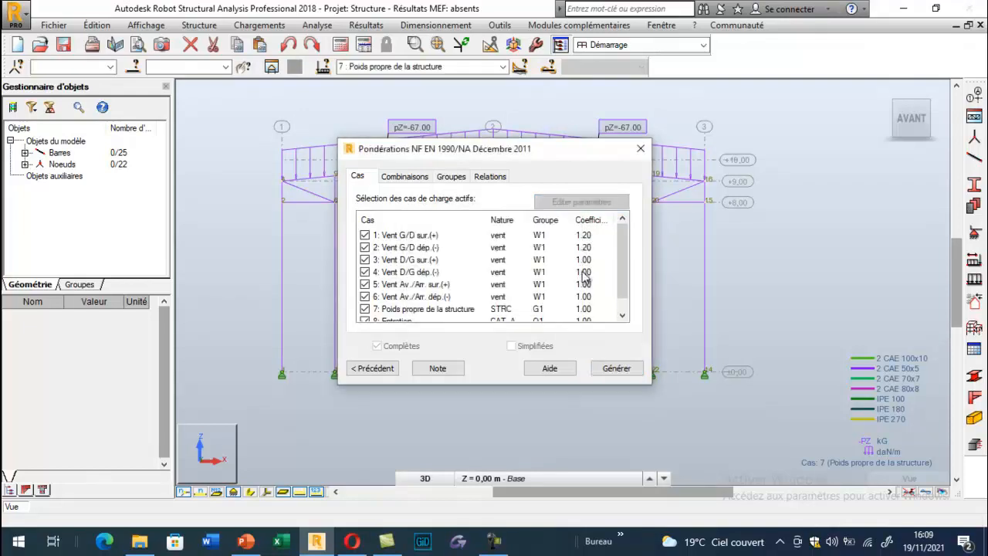
Set the coefficient of case 3, "Vent D/G sur.(+)", to 1,2
{"action": "left_click", "coordinate": [591, 261]}
{"action": "left_click", "coordinate": [581, 202]}
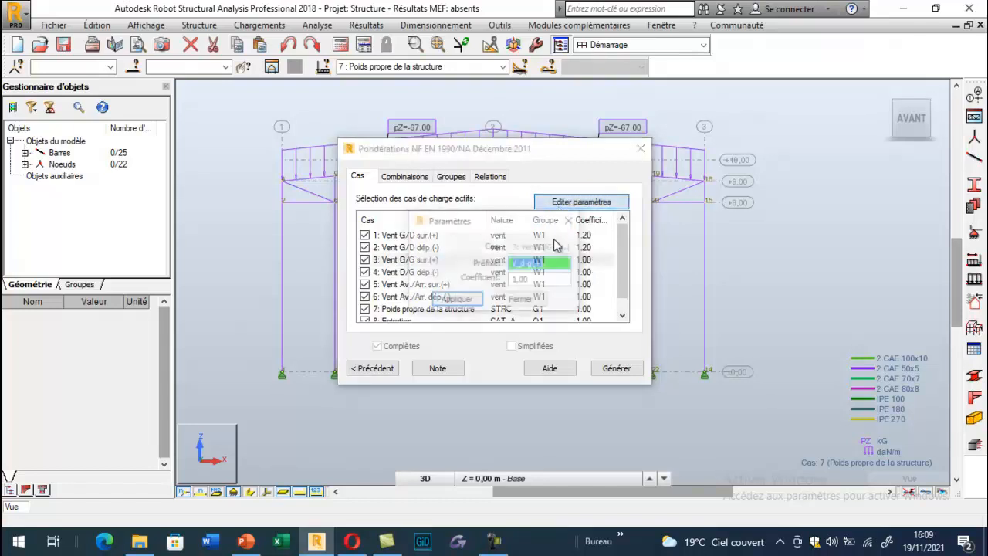
{"action": "key", "text": "Tab"}
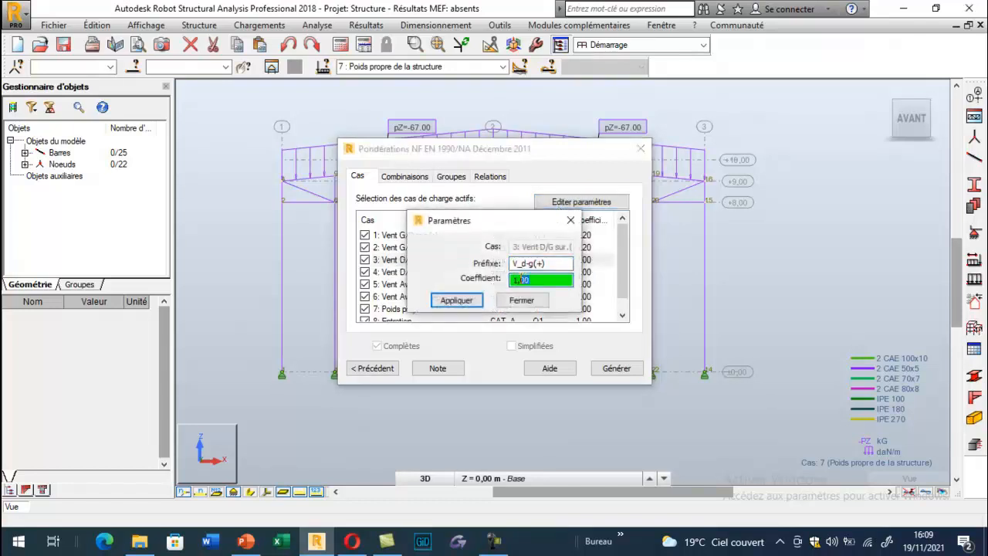
{"action": "type", "text": "1,2"}
{"action": "key", "text": "Return"}
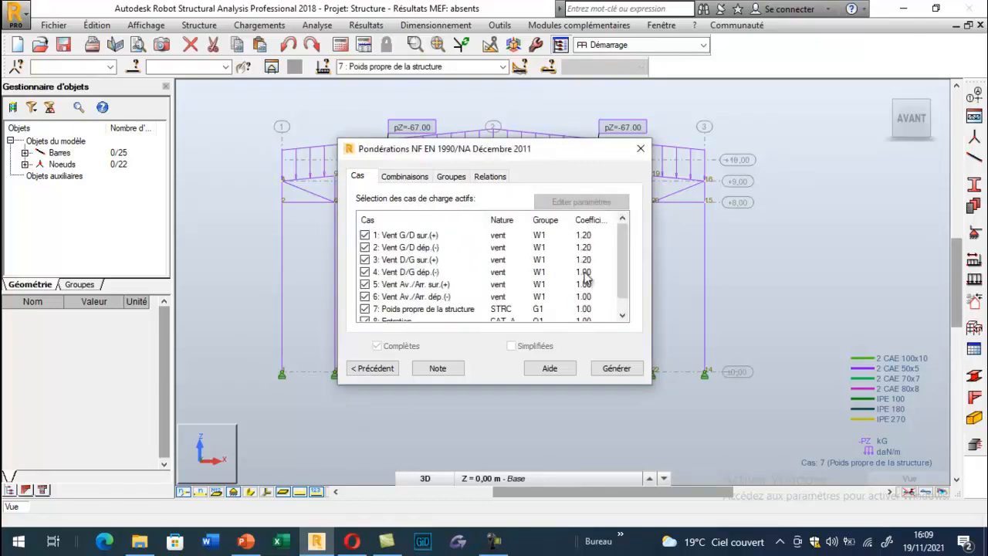
Set the coefficient of case 4, "Vent D/G dép.(-)", to 1,2
{"action": "left_click", "coordinate": [585, 274]}
{"action": "left_click", "coordinate": [571, 202]}
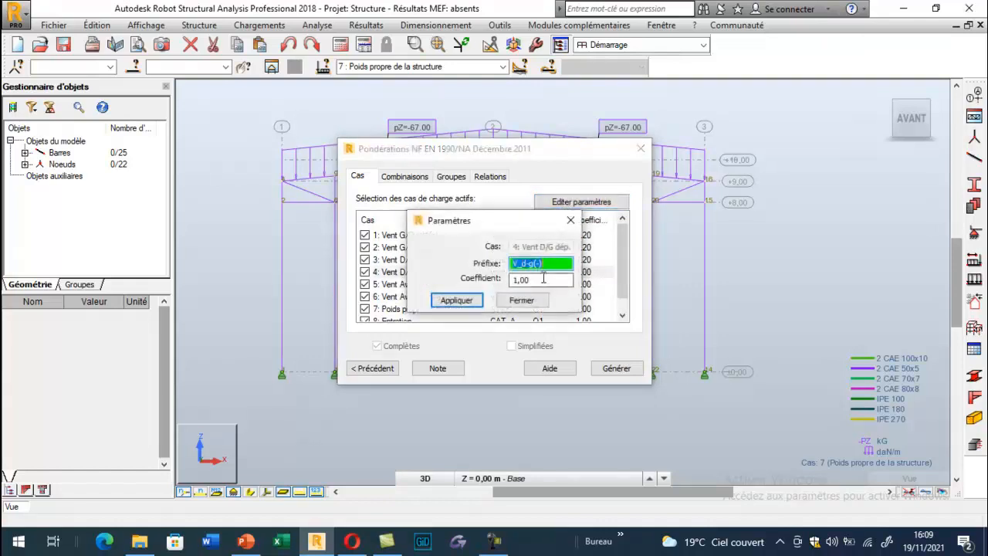
{"action": "key", "text": "Tab"}
{"action": "type", "text": "1,2"}
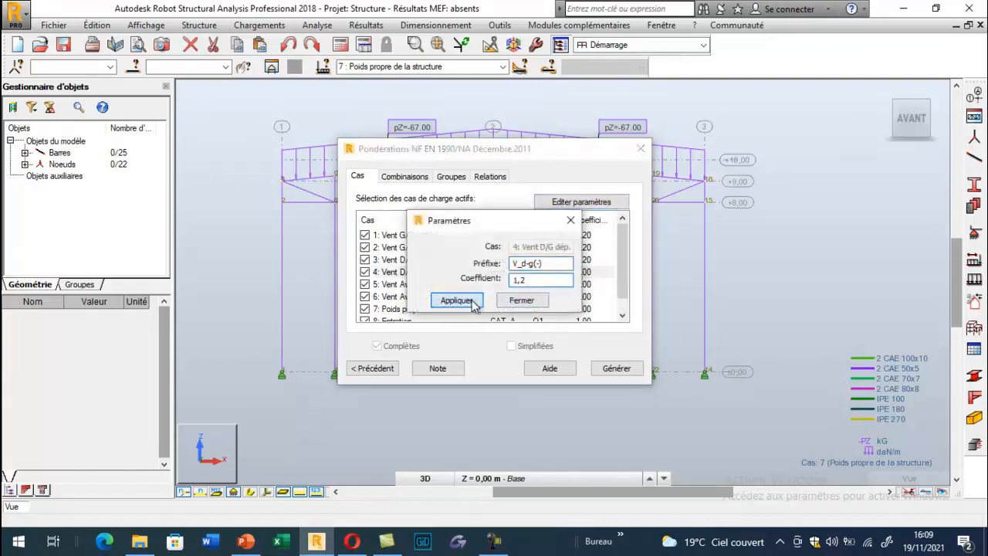
{"action": "left_click", "coordinate": [457, 300]}
Set the coefficient of case 5, "Vent Av./Arr. sur.(+)", to 1,2
{"action": "left_click", "coordinate": [586, 284]}
{"action": "left_click", "coordinate": [571, 202]}
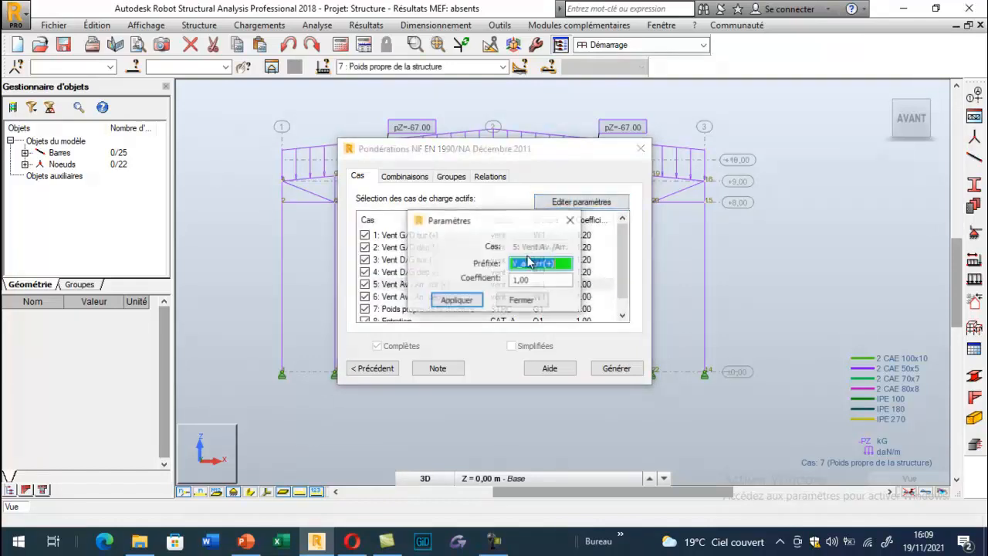
{"action": "key", "text": "Tab"}
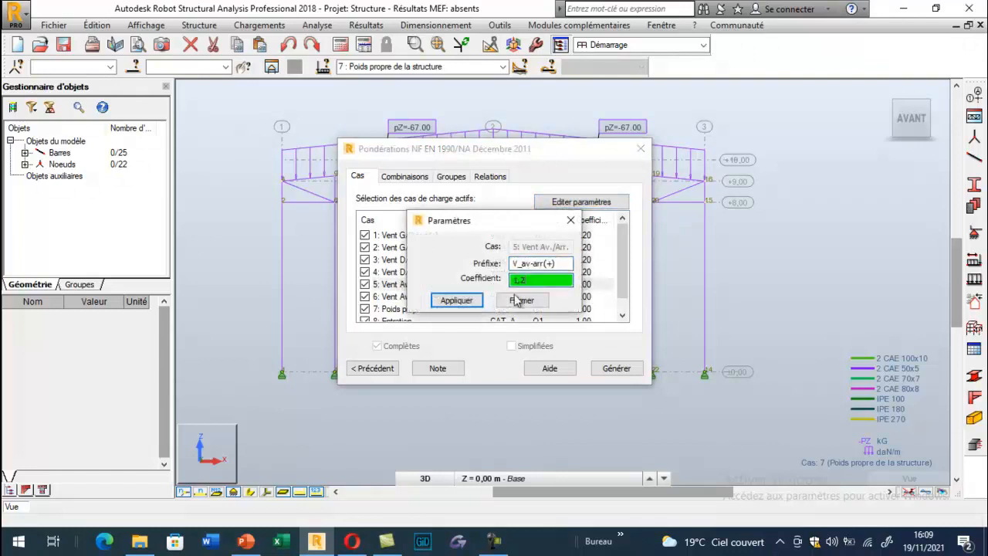
{"action": "type", "text": "1,2"}
{"action": "left_click", "coordinate": [517, 301]}
Set the coefficient of case 6, "Vent Av./Arr. dép.(-)", to 1,2
{"action": "left_click", "coordinate": [587, 297]}
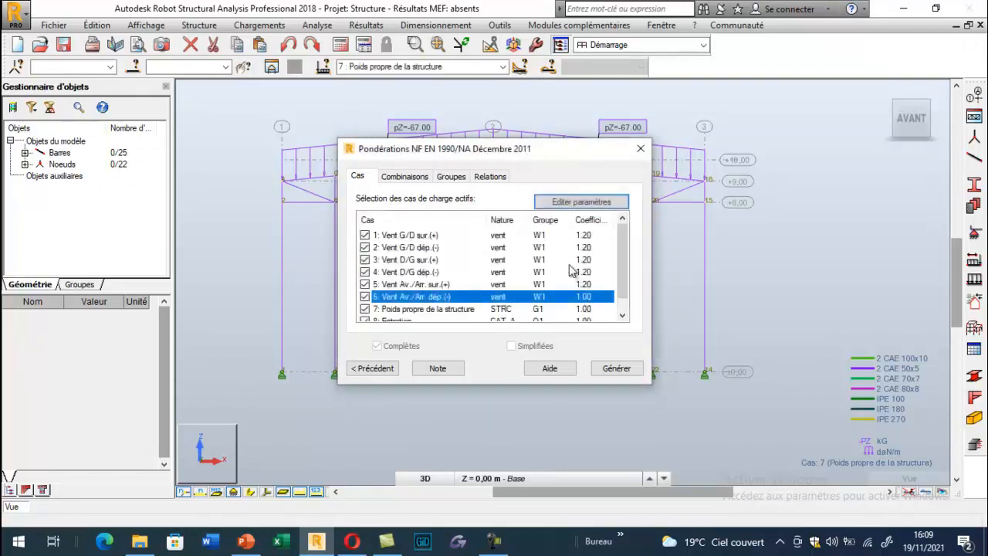
{"action": "left_click", "coordinate": [572, 203]}
{"action": "key", "text": "Tab"}
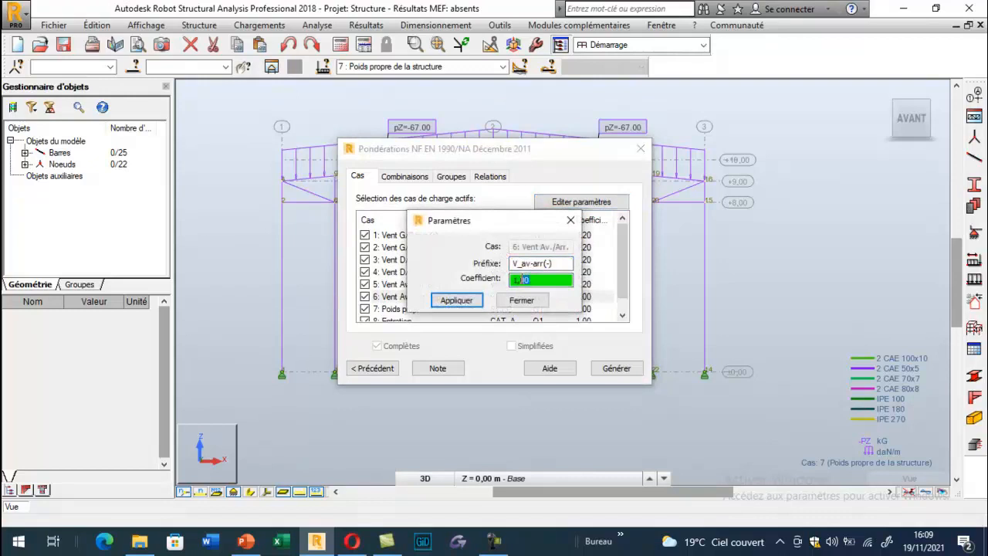
{"action": "type", "text": "2"}
{"action": "left_click", "coordinate": [457, 304]}
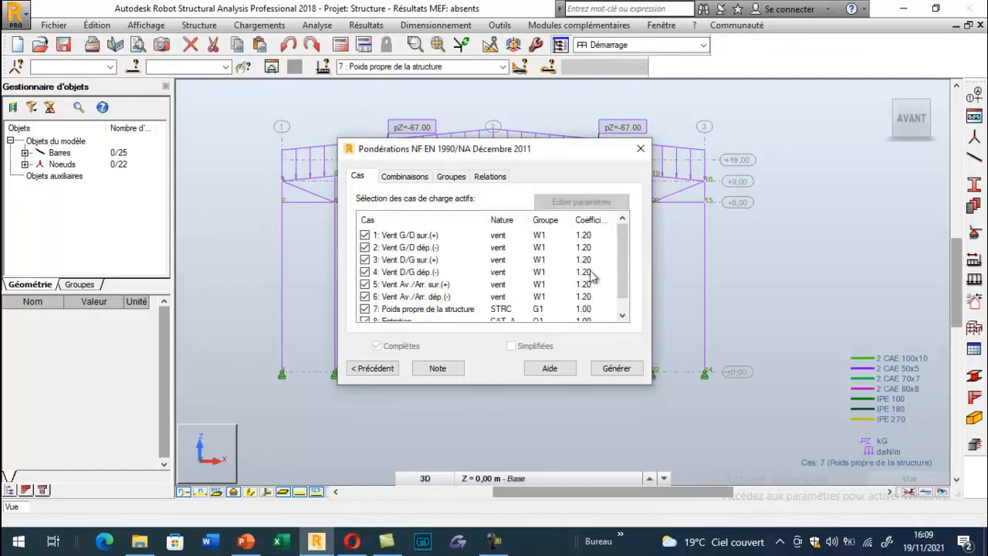
Review the case groups and their operators for the permanente, d'exploitation and vent natures
{"action": "left_click", "coordinate": [446, 177]}
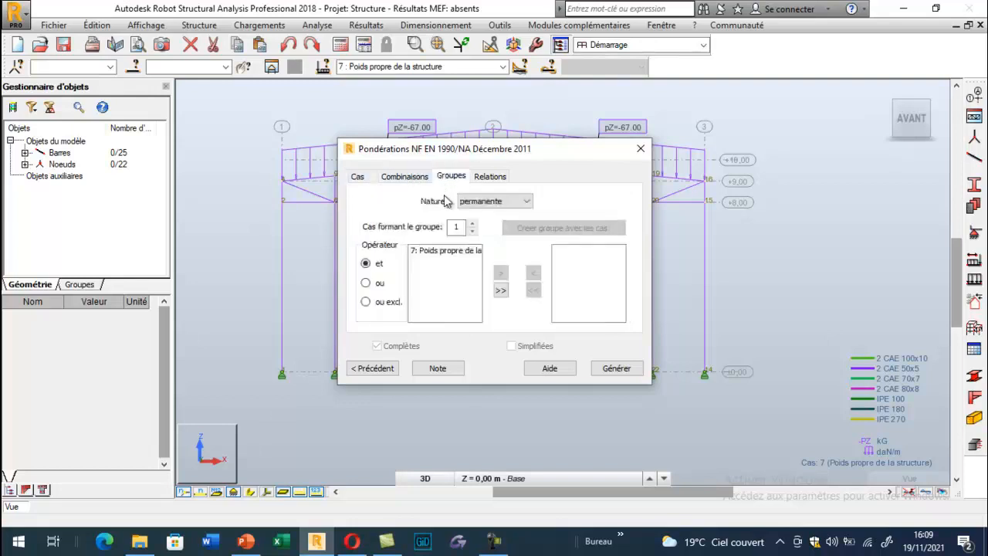
{"action": "left_click", "coordinate": [479, 203]}
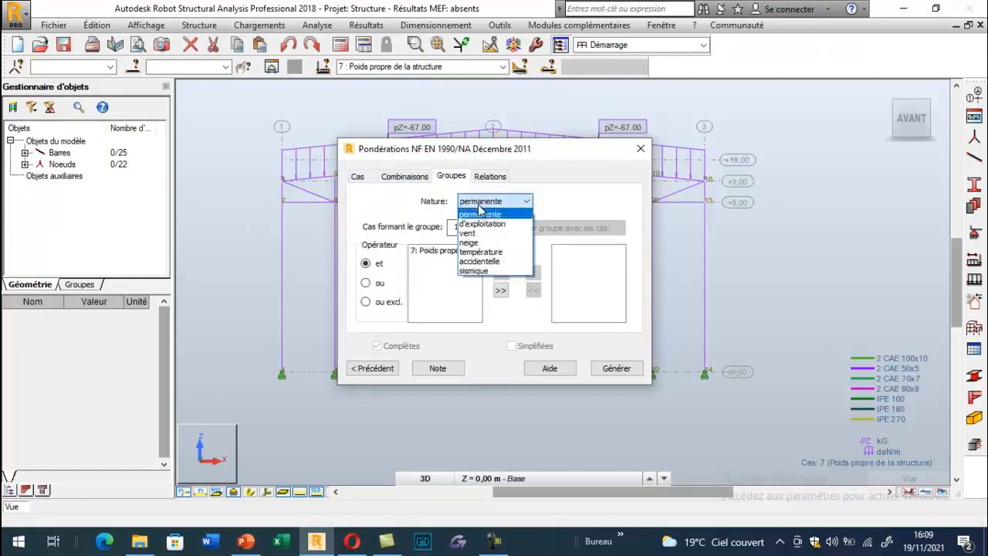
{"action": "left_click", "coordinate": [482, 223]}
{"action": "left_click", "coordinate": [484, 202]}
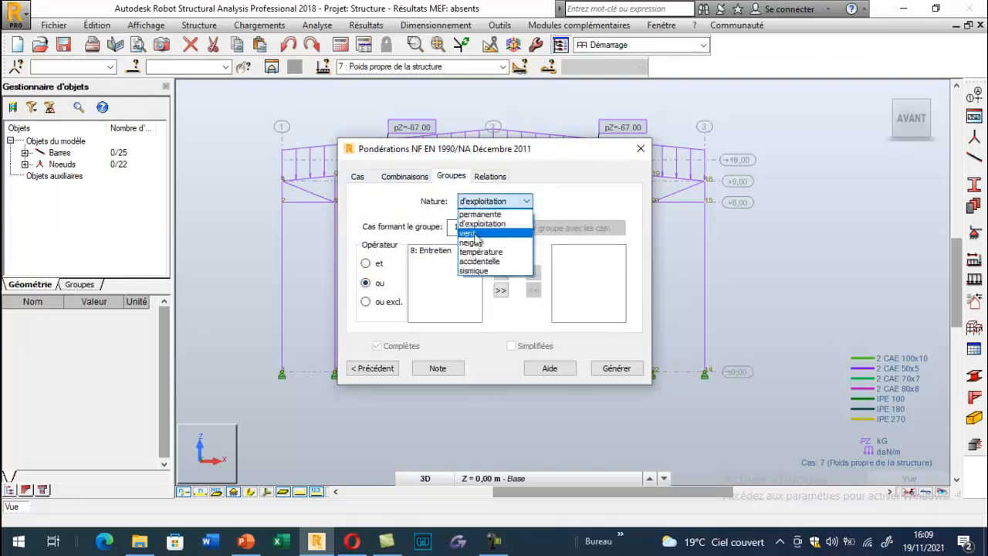
{"action": "left_click", "coordinate": [474, 235]}
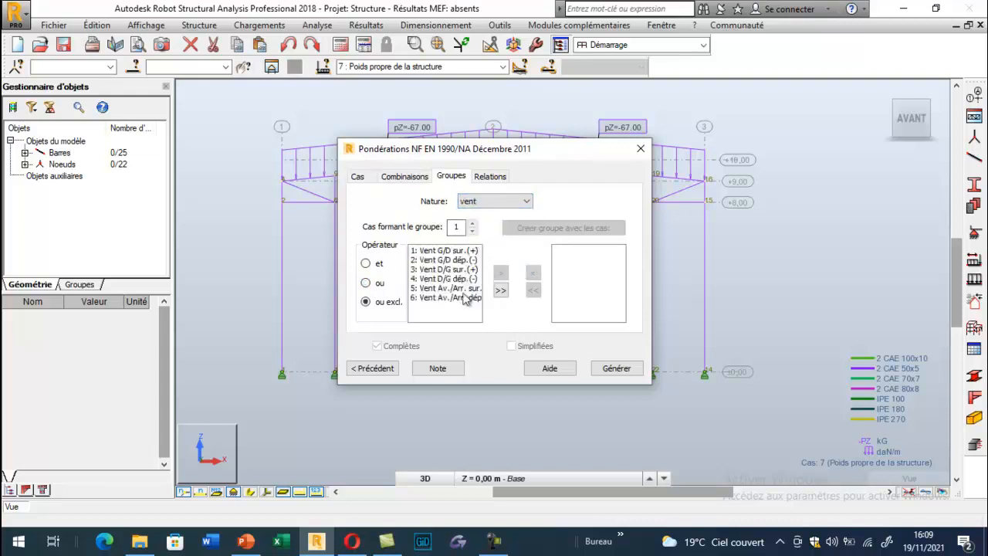
Clear the relations of the permanente nature and add group G1 again with the "et" operator
{"action": "left_click", "coordinate": [490, 177]}
{"action": "left_click", "coordinate": [513, 236]}
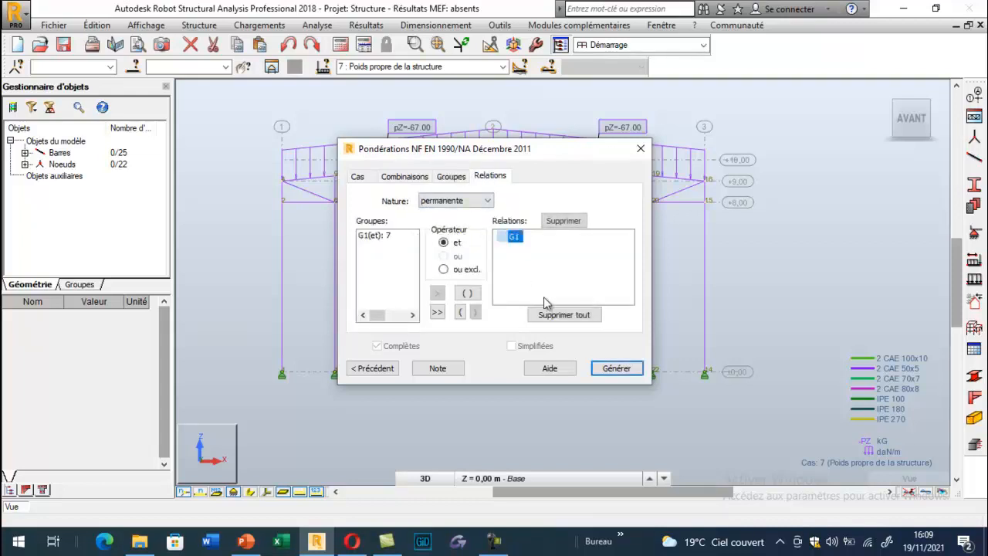
{"action": "left_click", "coordinate": [557, 315]}
{"action": "left_click", "coordinate": [437, 312]}
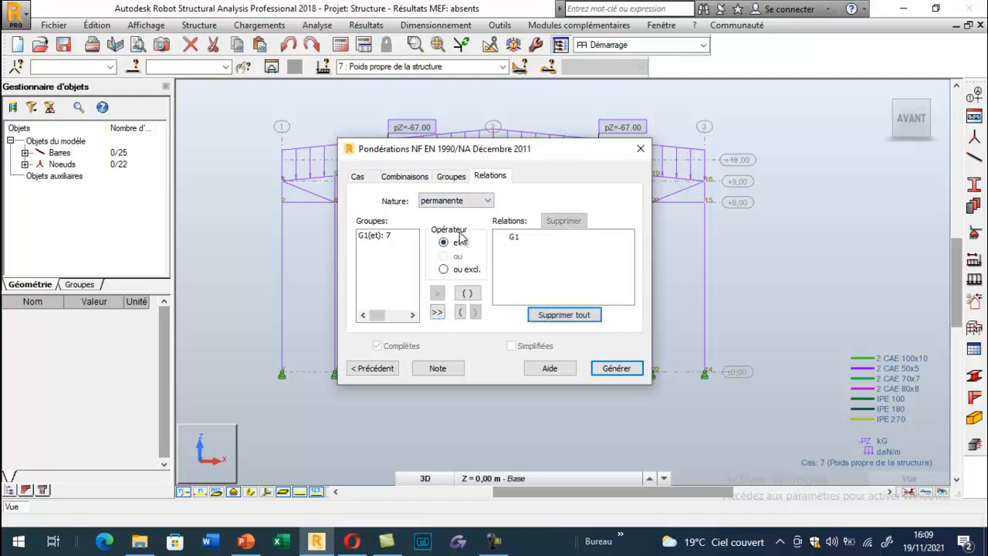
Clear the relations of the d'exploitation nature and add group Q1 again with the "ou" operator
{"action": "left_click", "coordinate": [456, 201]}
{"action": "left_click", "coordinate": [451, 221]}
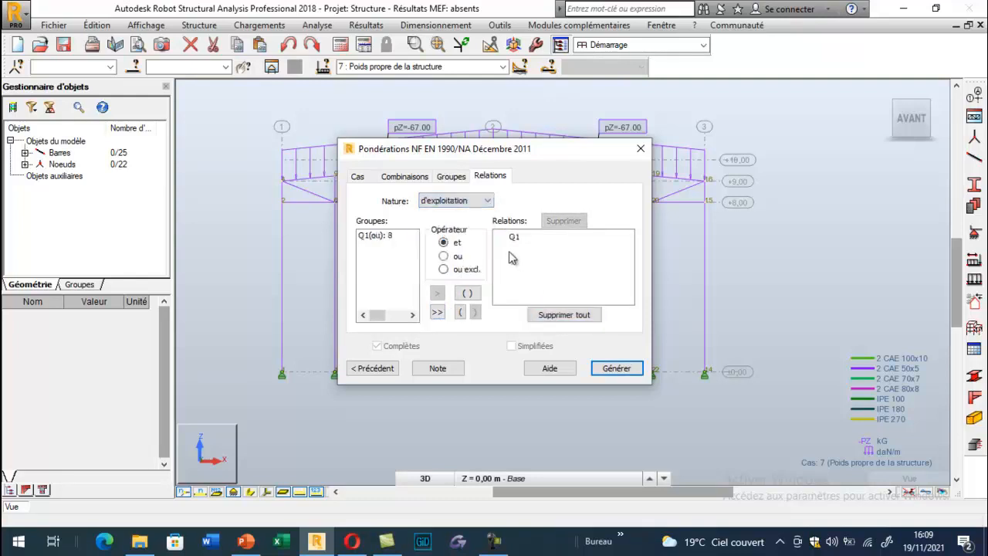
{"action": "left_click", "coordinate": [513, 237]}
{"action": "left_click", "coordinate": [560, 315]}
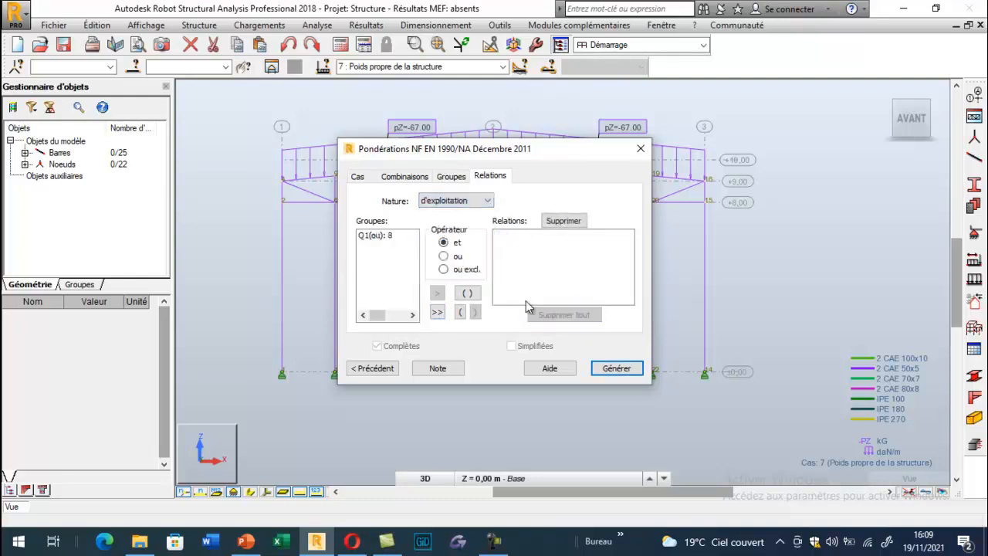
{"action": "left_click", "coordinate": [444, 257]}
{"action": "left_click", "coordinate": [437, 312]}
Clear the relations of the vent nature and add group W1 again with the "ou excl." operator
{"action": "left_click", "coordinate": [444, 200]}
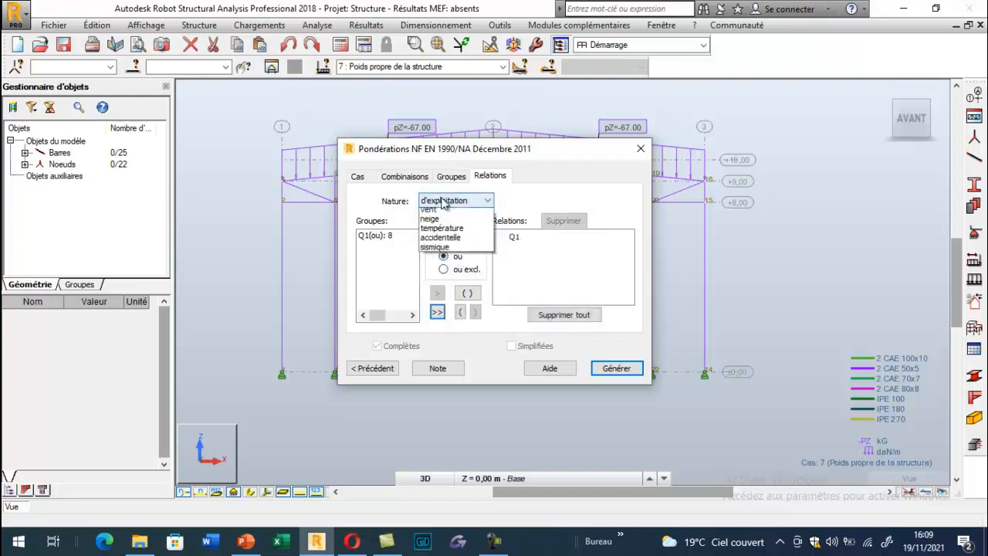
{"action": "left_click", "coordinate": [444, 228]}
{"action": "left_click", "coordinate": [512, 237]}
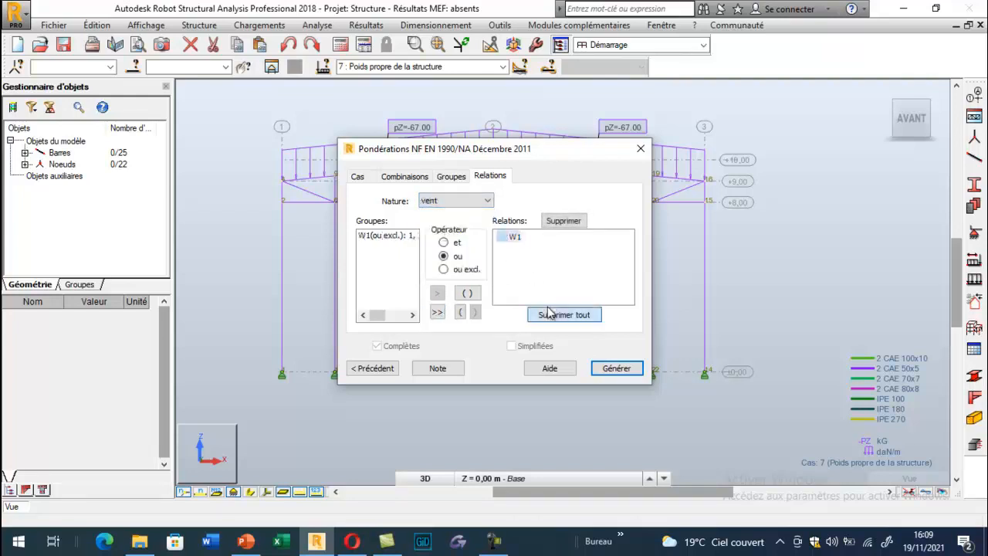
{"action": "left_click", "coordinate": [548, 313]}
{"action": "left_click", "coordinate": [444, 269]}
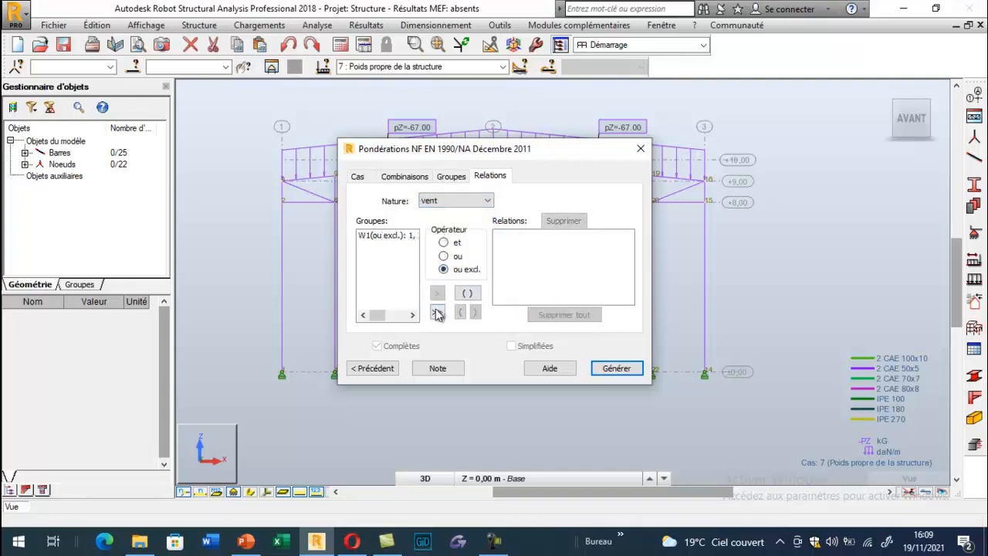
{"action": "left_click", "coordinate": [437, 312]}
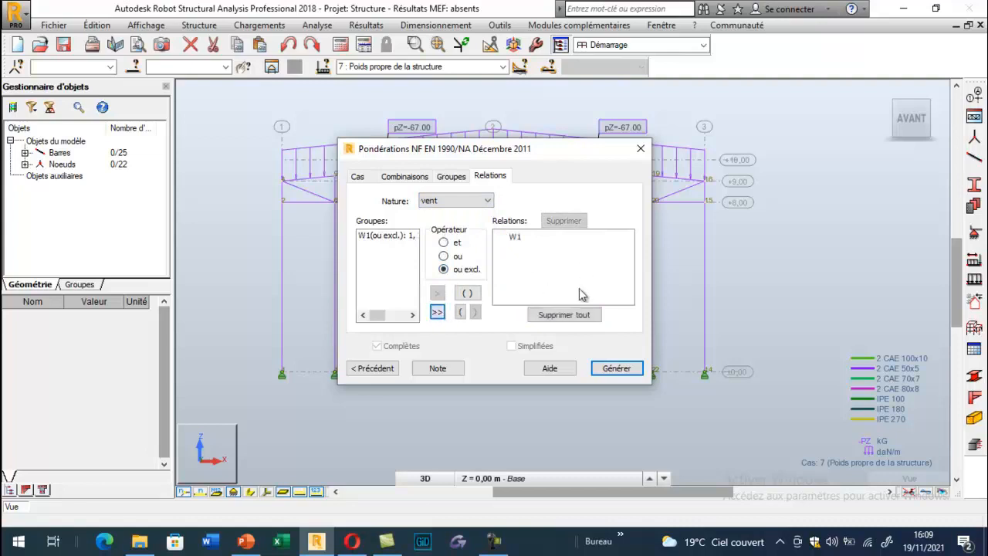
Generate the automatic combinations and run the structure calculation, ignoring all instability warnings
{"action": "left_click", "coordinate": [616, 369]}
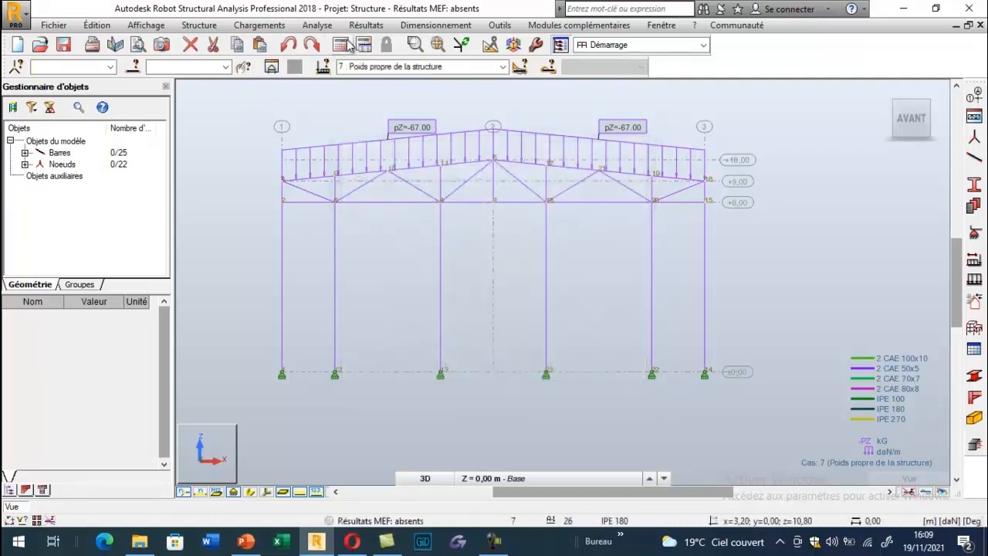
{"action": "left_click", "coordinate": [344, 44]}
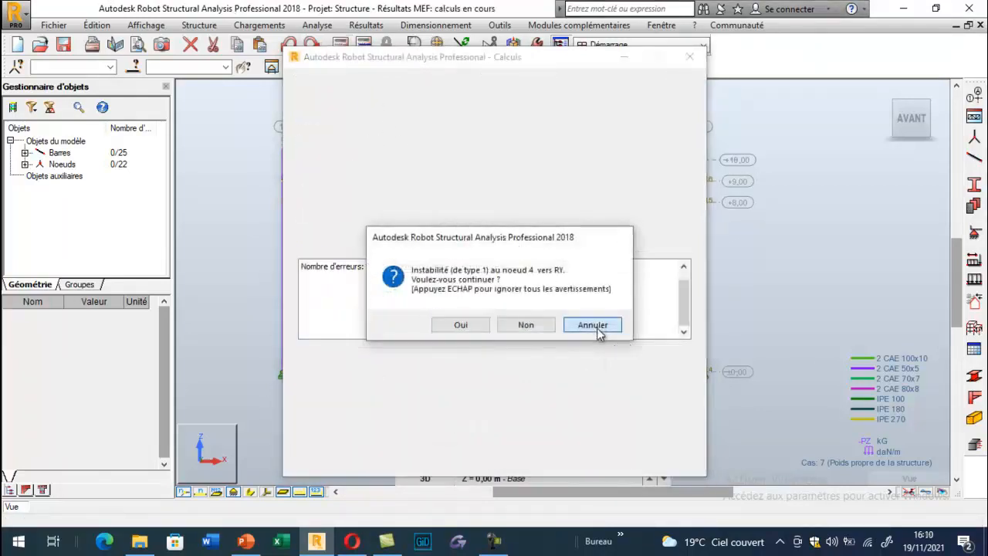
{"action": "left_click", "coordinate": [597, 327]}
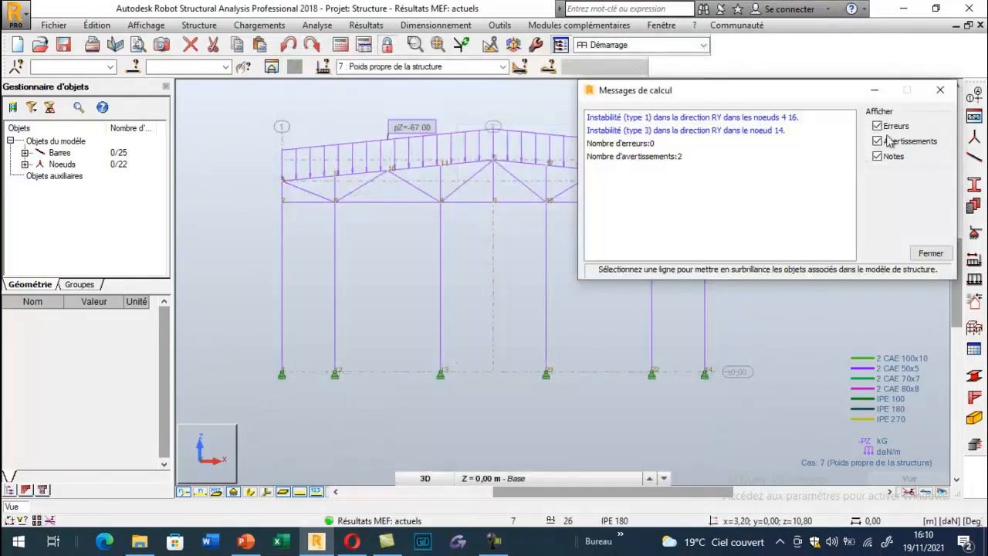
{"action": "left_click", "coordinate": [937, 91]}
Check the generated cases, open the combinations table and examine the ELU and ELS combination definitions
{"action": "left_click", "coordinate": [503, 67]}
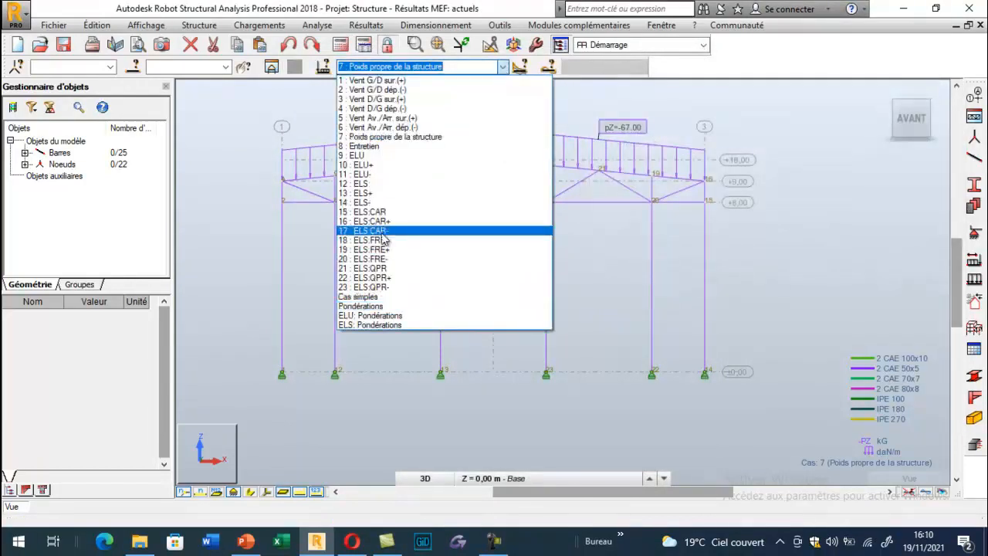
{"action": "left_click", "coordinate": [262, 249]}
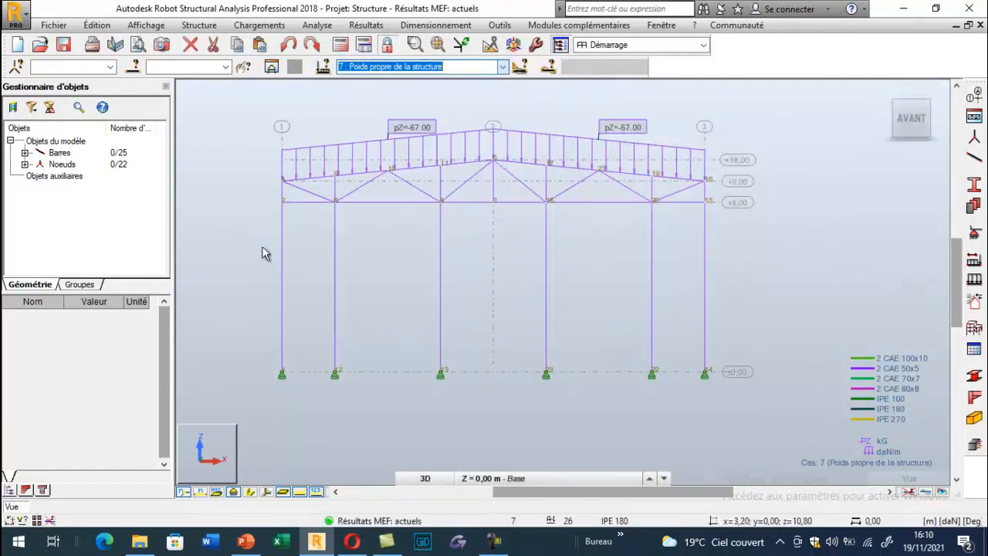
{"action": "left_click", "coordinate": [260, 26]}
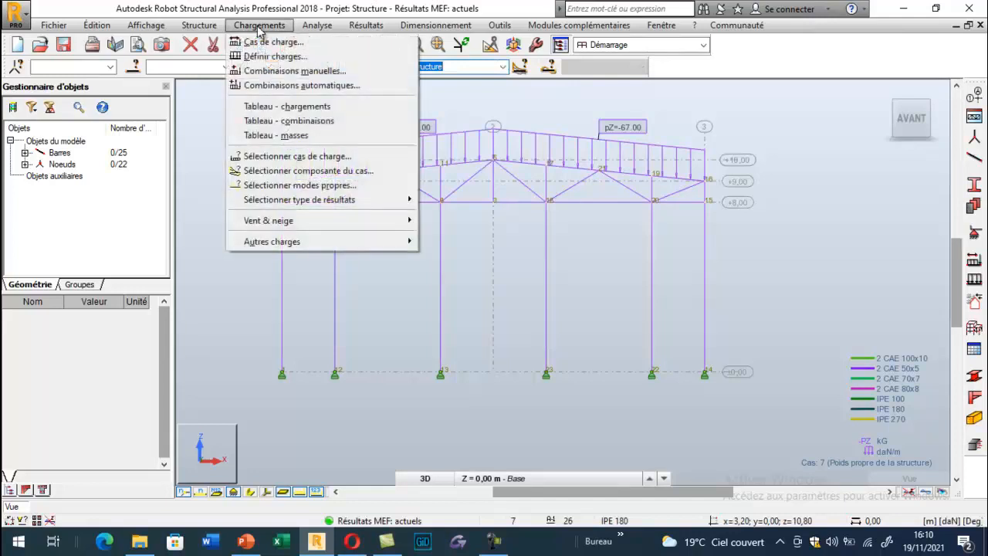
{"action": "left_click", "coordinate": [287, 122]}
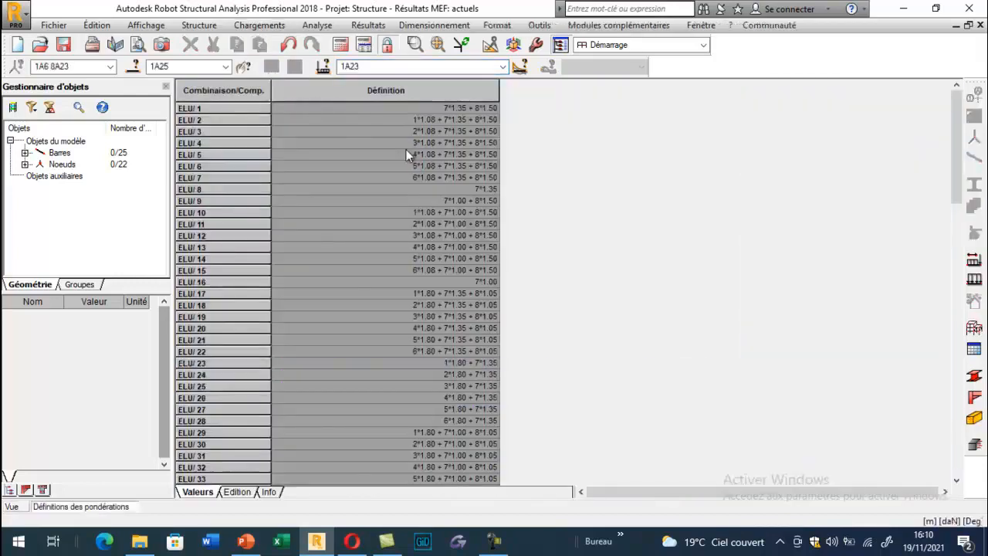
{"action": "scroll", "coordinate": [412, 186], "scroll_direction": "down", "scroll_amount": 20}
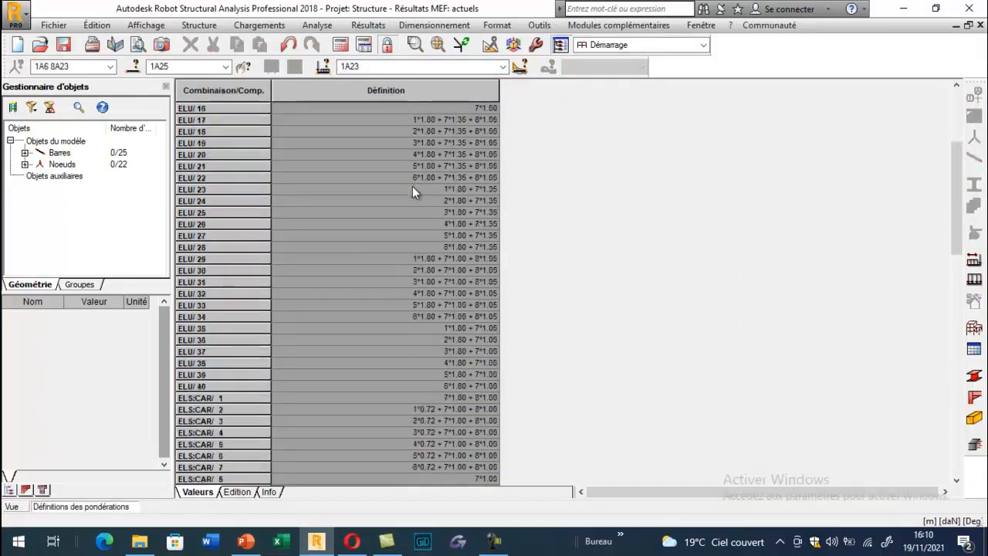
{"action": "scroll", "coordinate": [408, 199], "scroll_direction": "down", "scroll_amount": 3}
{"action": "scroll", "coordinate": [407, 198], "scroll_direction": "up", "scroll_amount": 12}
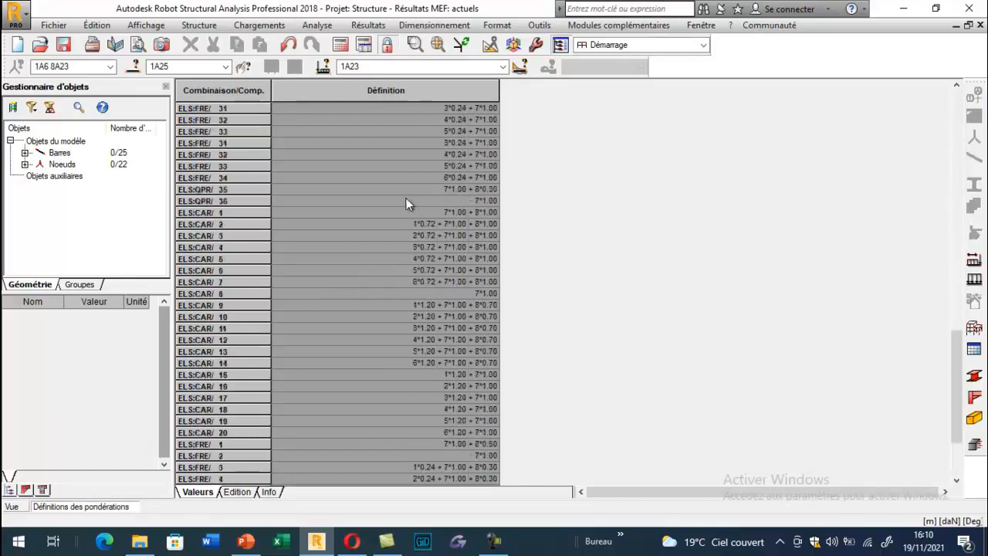
{"action": "scroll", "coordinate": [403, 200], "scroll_direction": "up", "scroll_amount": 4}
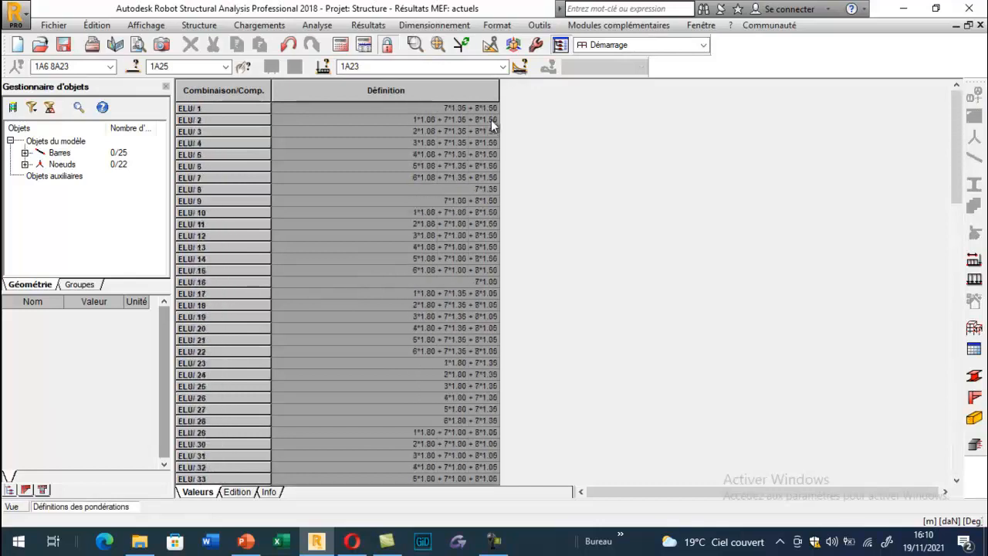
{"action": "left_click", "coordinate": [502, 67]}
{"action": "key", "text": "Escape"}
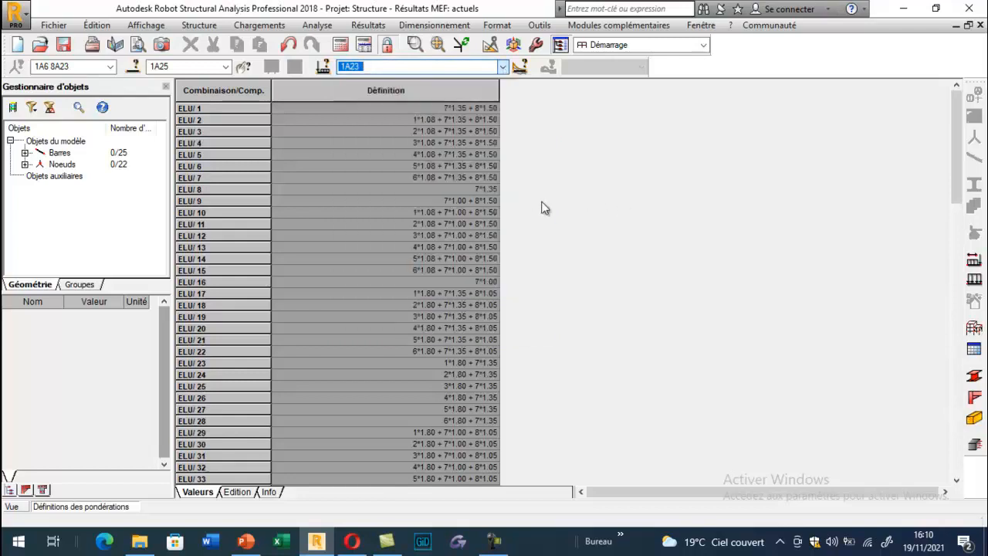
Transform all the weightings in the table, from ELU/1 to the last ELS row, into combinations
{"action": "left_click_drag", "start_coordinate": [198, 108], "coordinate": [366, 543]}
{"action": "right_click", "coordinate": [339, 229]}
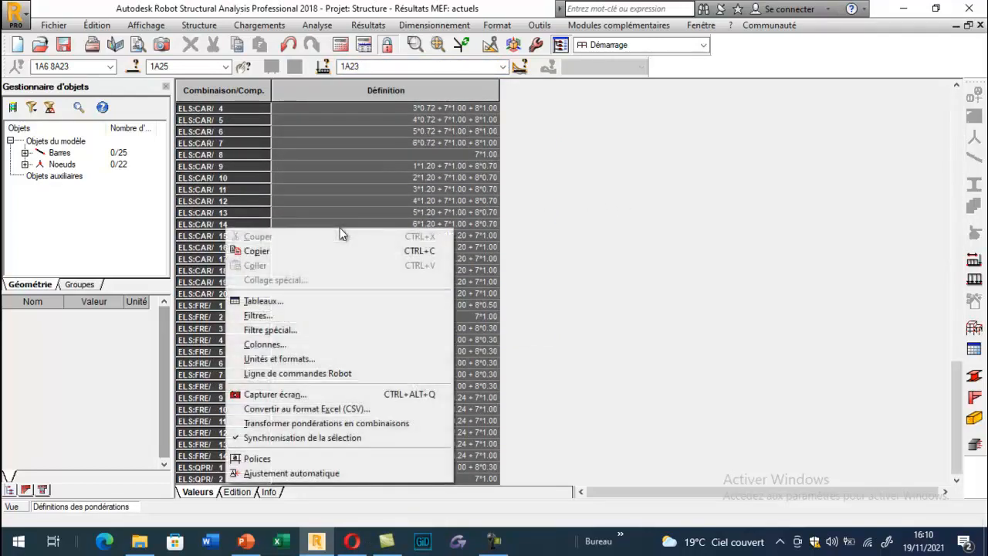
{"action": "left_click", "coordinate": [330, 423]}
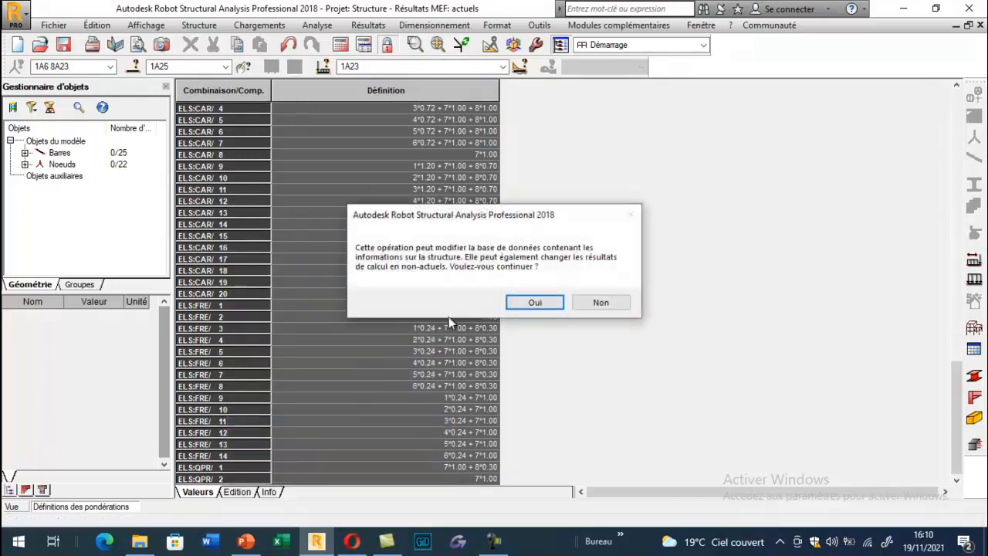
{"action": "left_click", "coordinate": [525, 304]}
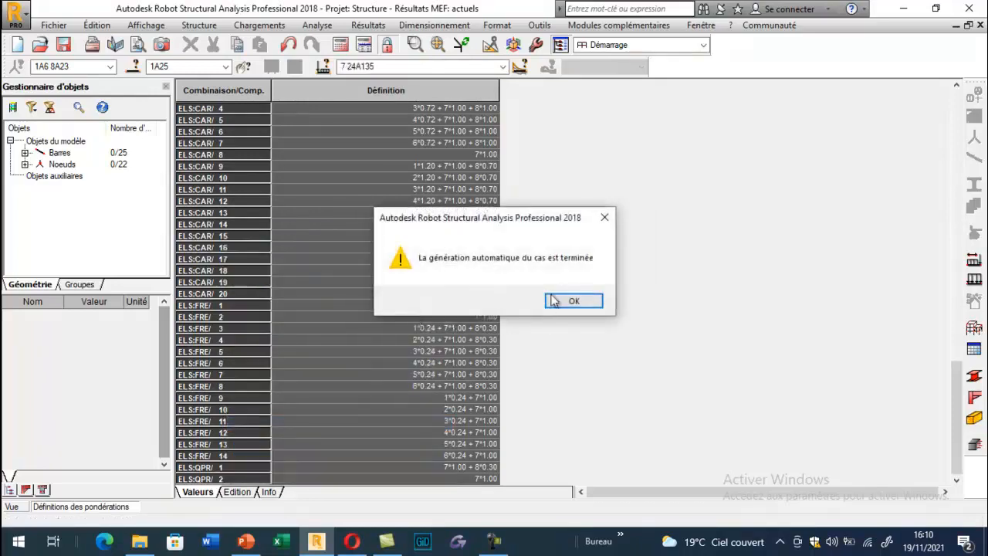
{"action": "left_click", "coordinate": [555, 301]}
Review the individual ELU and ELS combinations in the list of load cases
{"action": "left_click", "coordinate": [498, 67]}
{"action": "scroll", "coordinate": [475, 223], "scroll_direction": "up", "scroll_amount": 6}
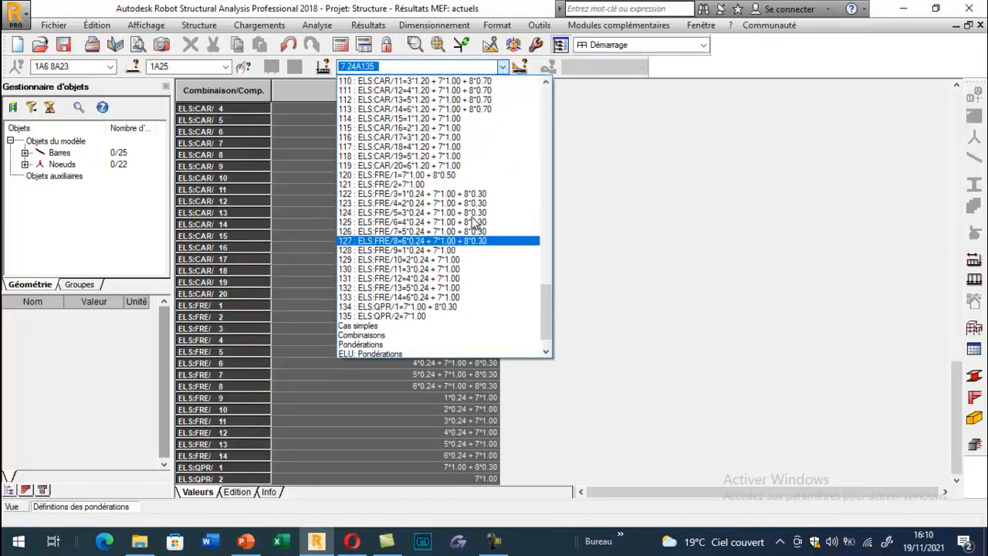
{"action": "scroll", "coordinate": [474, 223], "scroll_direction": "up", "scroll_amount": 5}
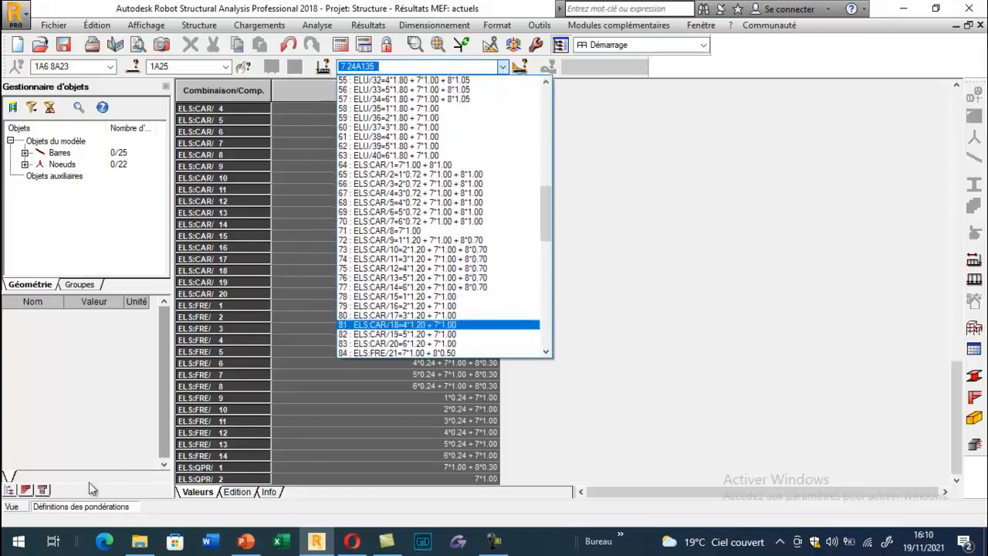
Return from the combinations table to the frame view and open the steel/aluminium design workspace
{"action": "left_click", "coordinate": [12, 514]}
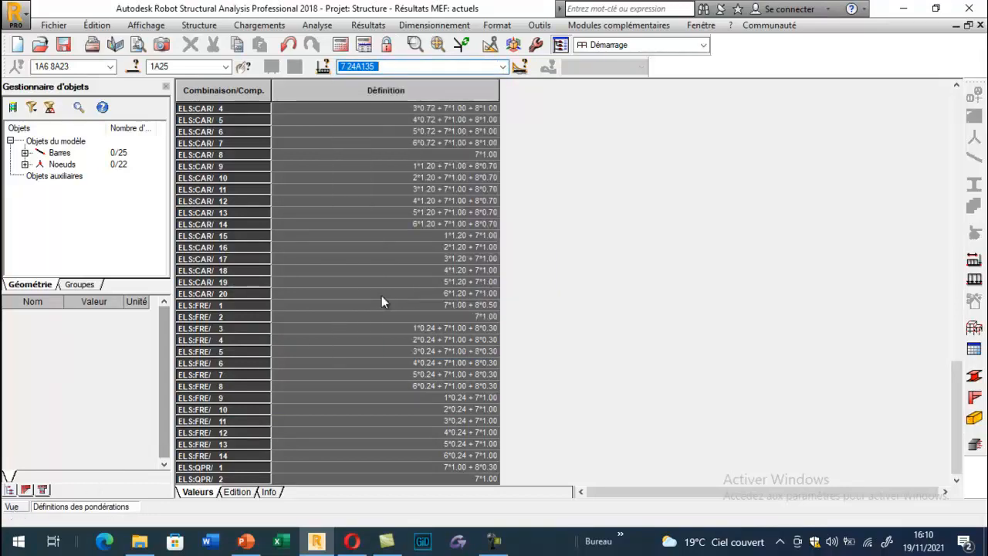
{"action": "left_click", "coordinate": [16, 507]}
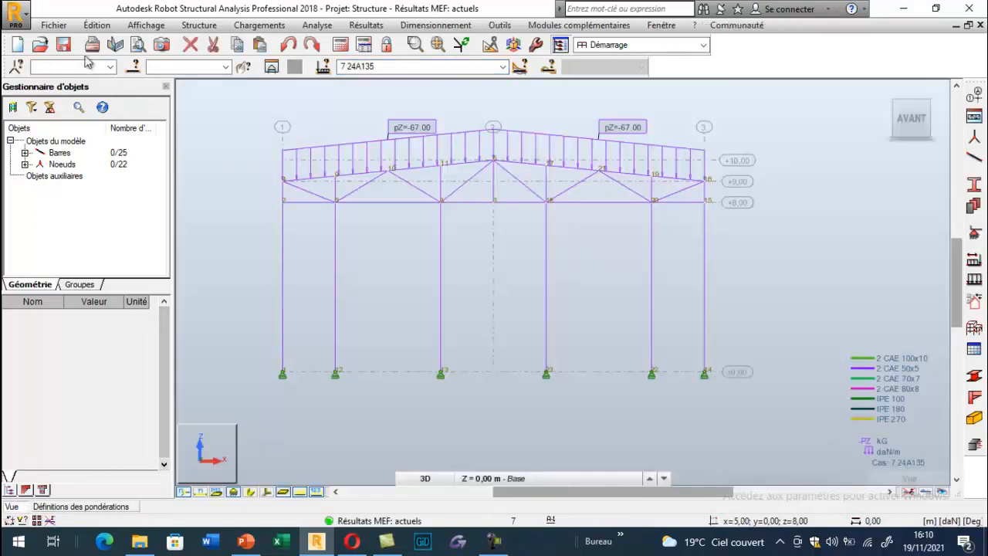
{"action": "key", "text": "ctrl+s"}
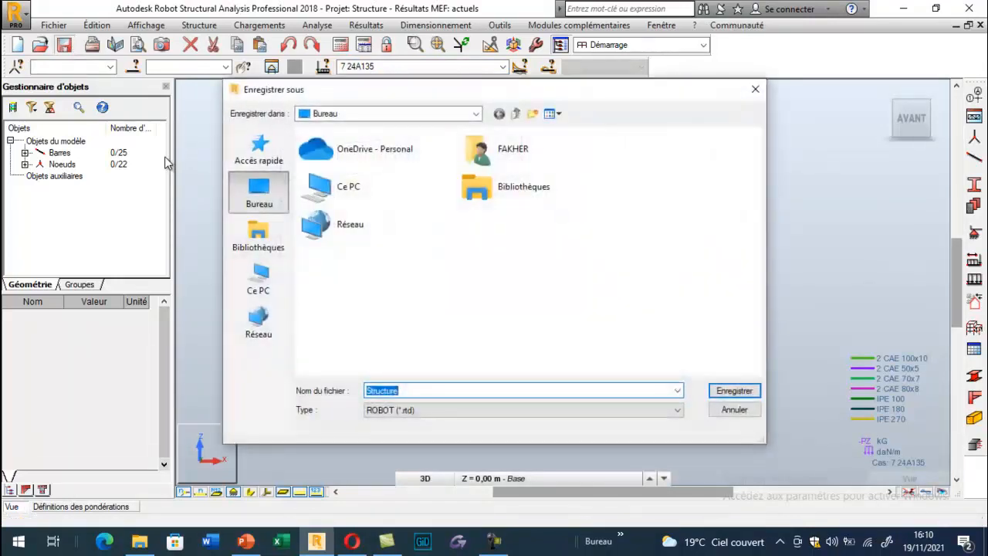
{"action": "left_click", "coordinate": [756, 89]}
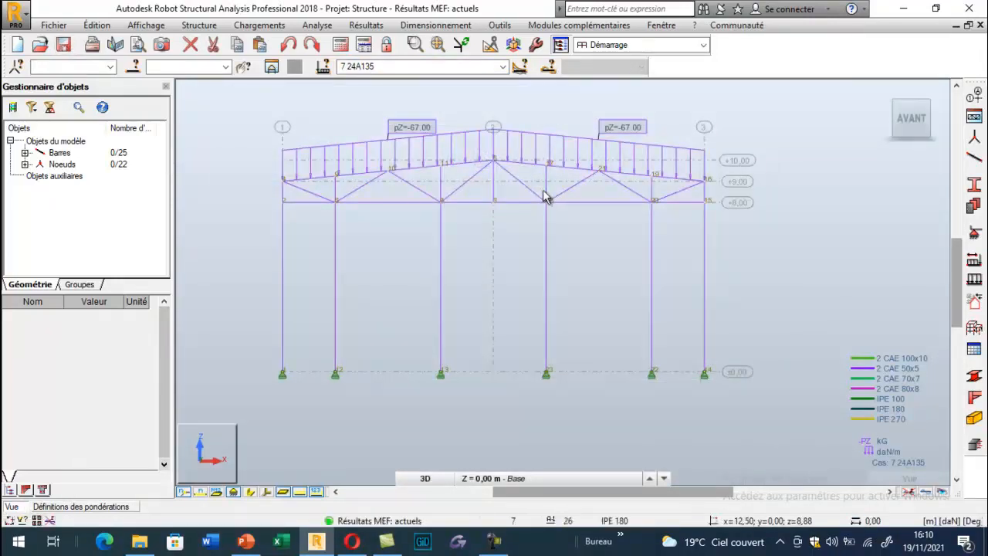
{"action": "left_click", "coordinate": [436, 25]}
{"action": "left_click", "coordinate": [464, 37]}
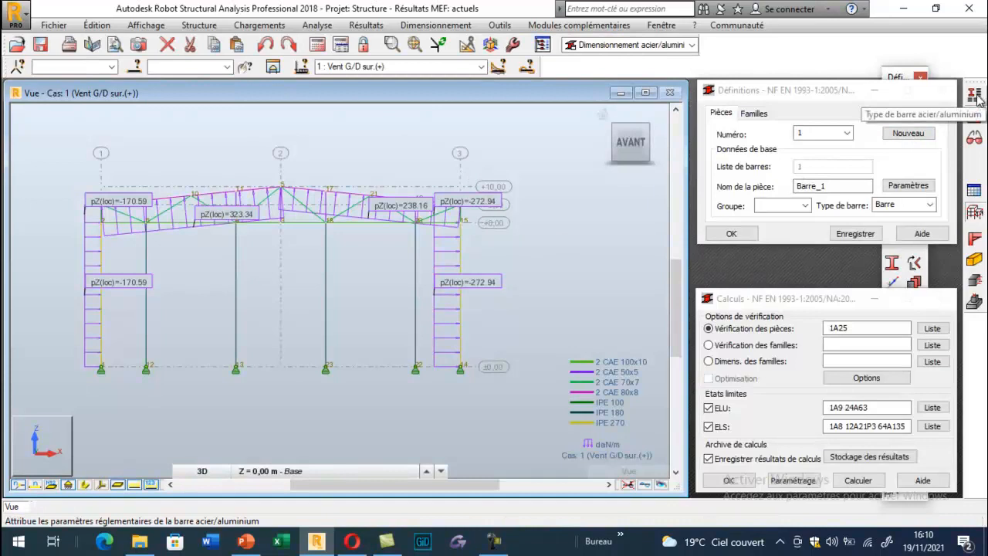
Define a steel bar type named Poteaux CM with a y-axis buckling length coefficient of 2,00, with translation
{"action": "left_click", "coordinate": [975, 95]}
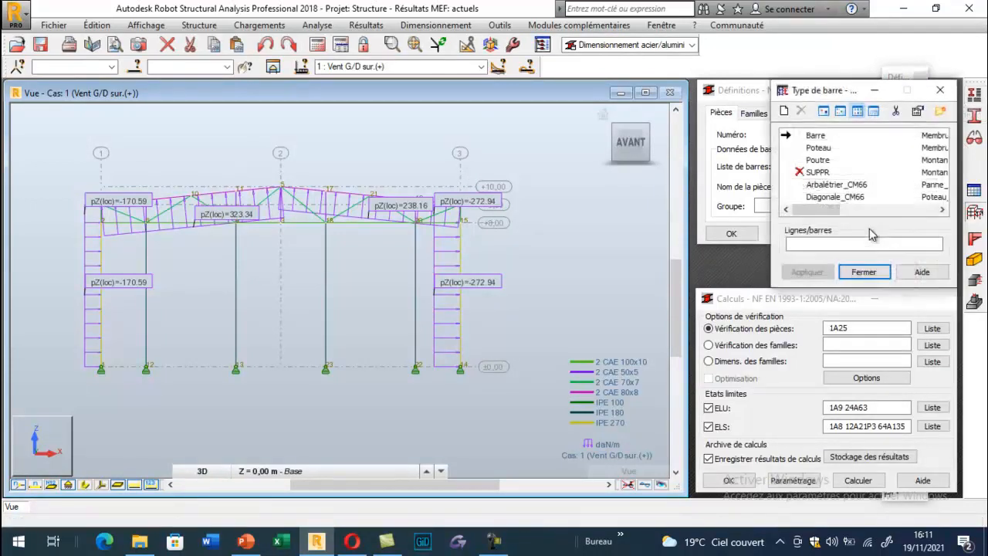
{"action": "left_click_drag", "start_coordinate": [842, 93], "coordinate": [618, 108]}
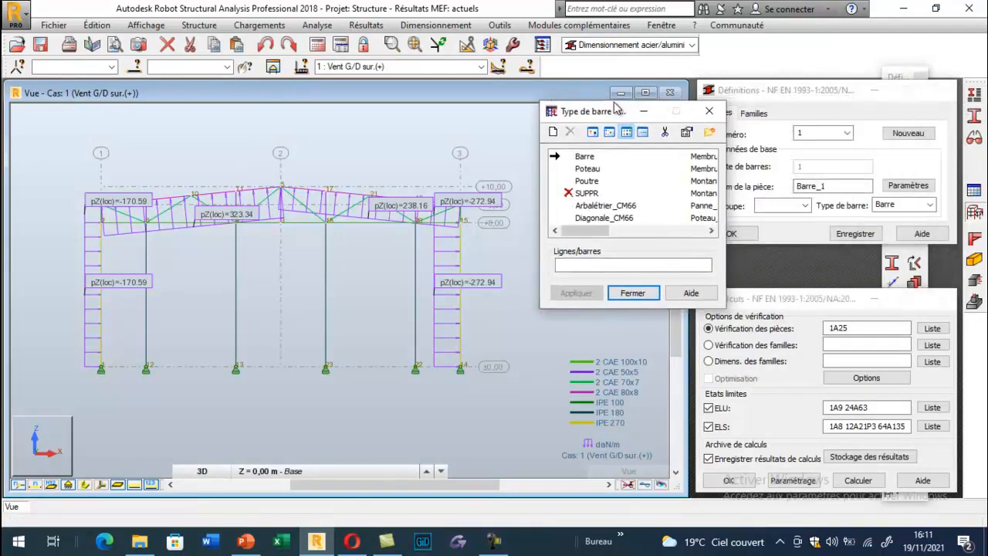
{"action": "double_click", "coordinate": [575, 156]}
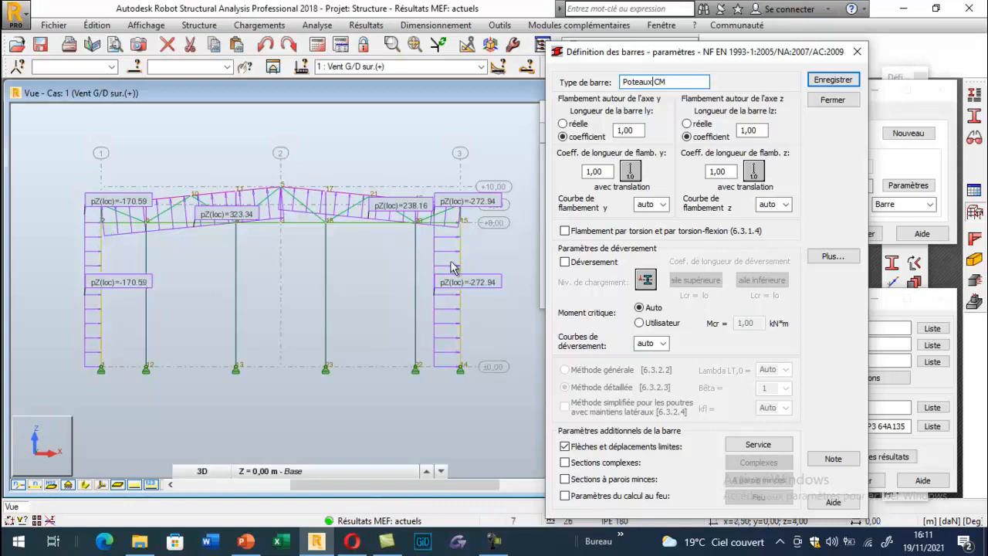
{"action": "left_click", "coordinate": [630, 171]}
{"action": "left_click", "coordinate": [701, 247]}
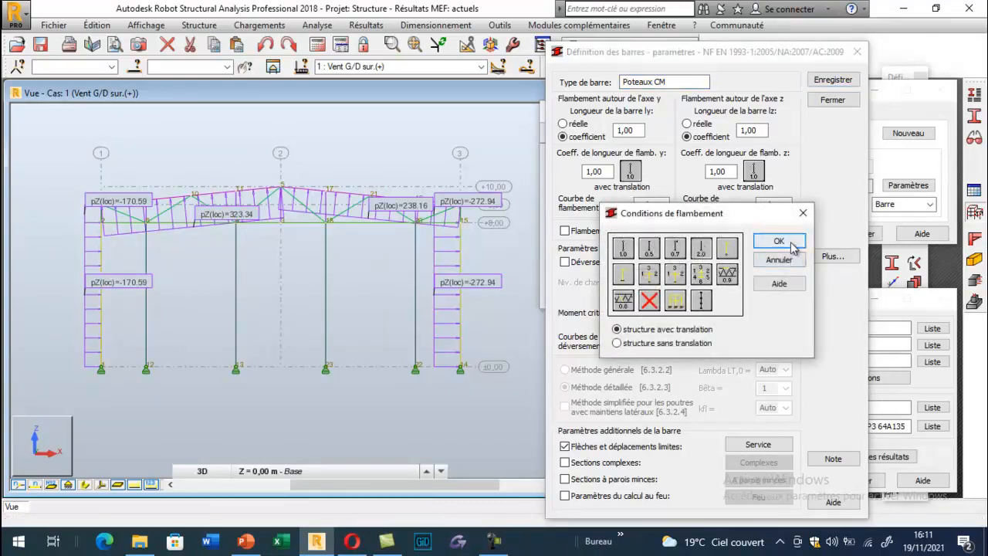
{"action": "left_click", "coordinate": [776, 241]}
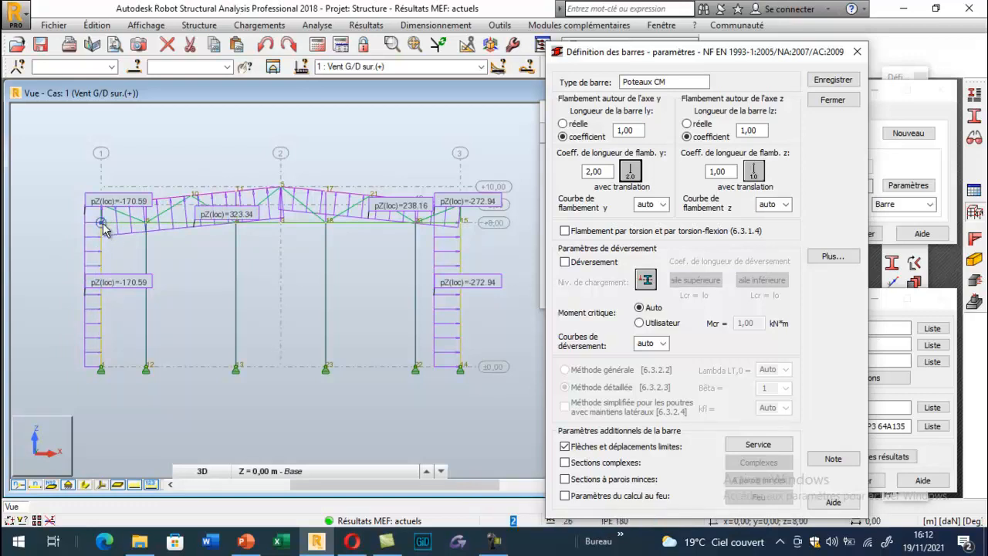
Set the z-axis buckling length coefficient of Poteaux CM to 0,50 for a structure without translation
{"action": "left_click", "coordinate": [753, 173]}
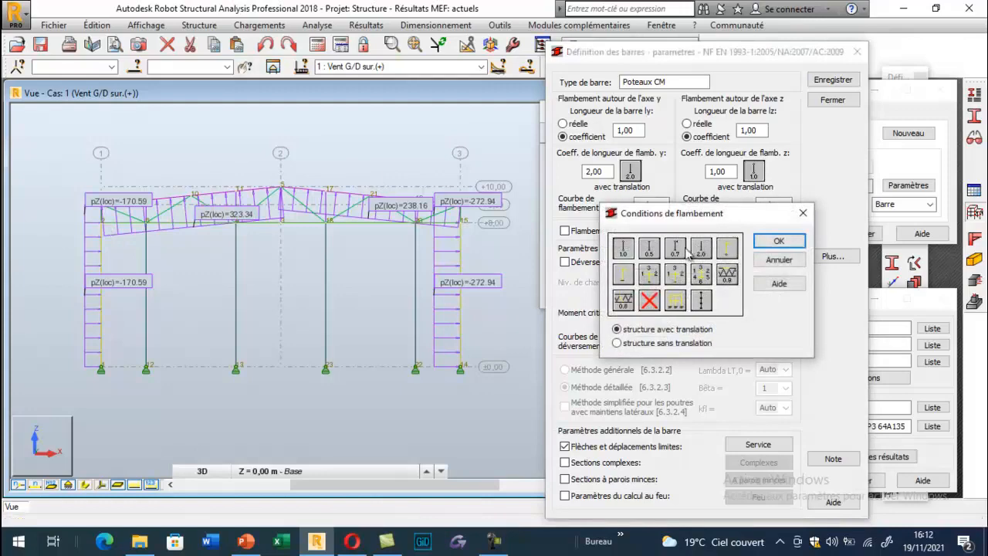
{"action": "left_click", "coordinate": [649, 248]}
{"action": "left_click", "coordinate": [779, 240]}
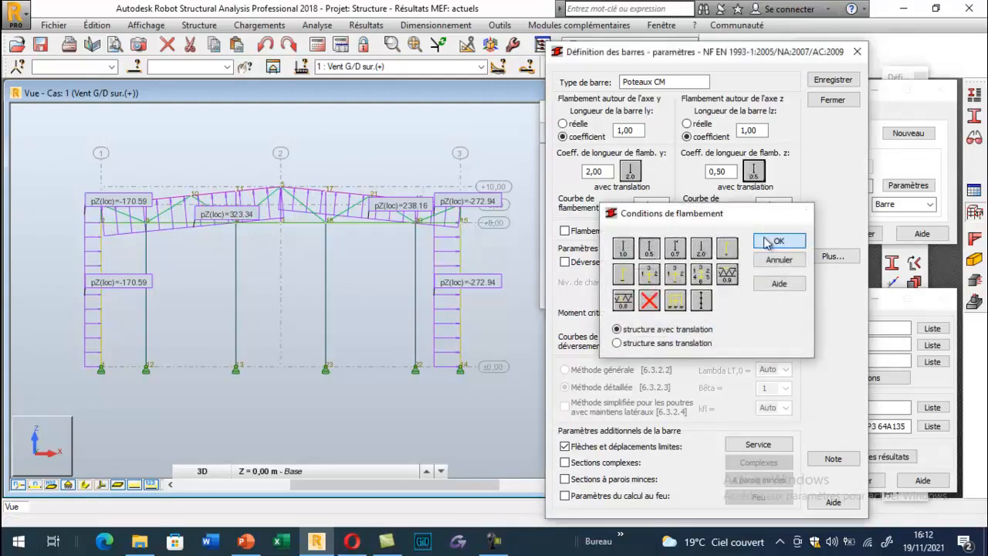
{"action": "left_click", "coordinate": [753, 173]}
{"action": "left_click", "coordinate": [652, 343]}
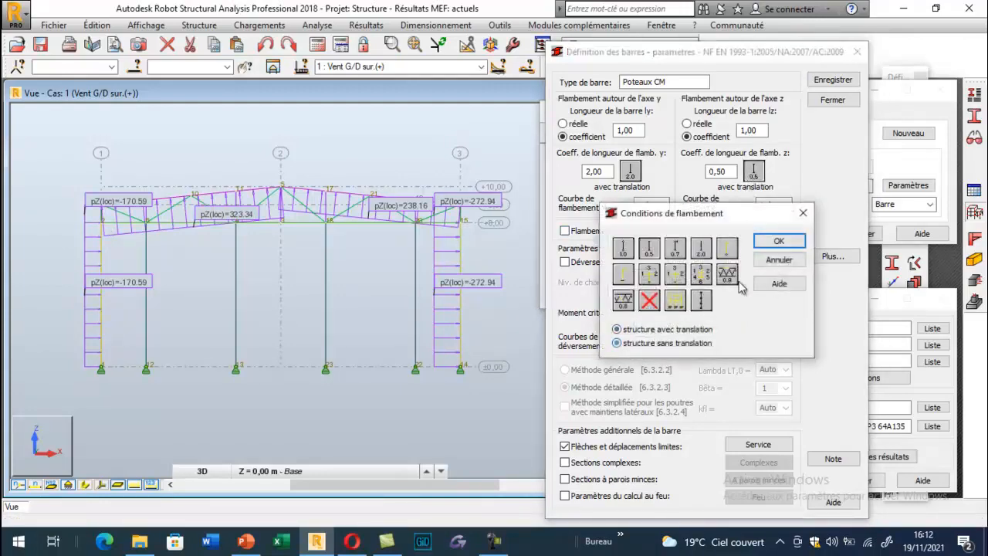
{"action": "left_click", "coordinate": [779, 241]}
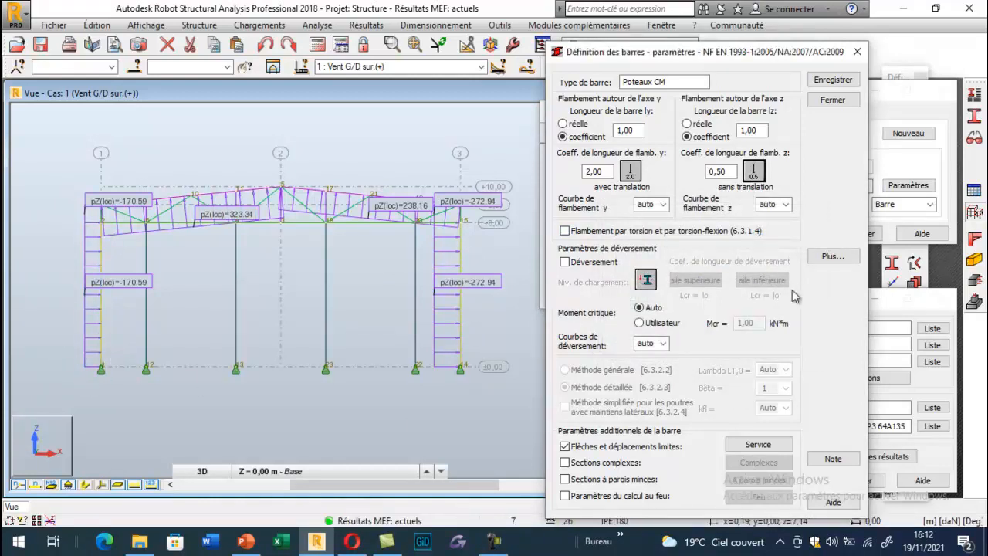
Set the load type for both My and Mz to uniform or variable moment in the advanced parameters of Poteaux CM
{"action": "left_click", "coordinate": [832, 256]}
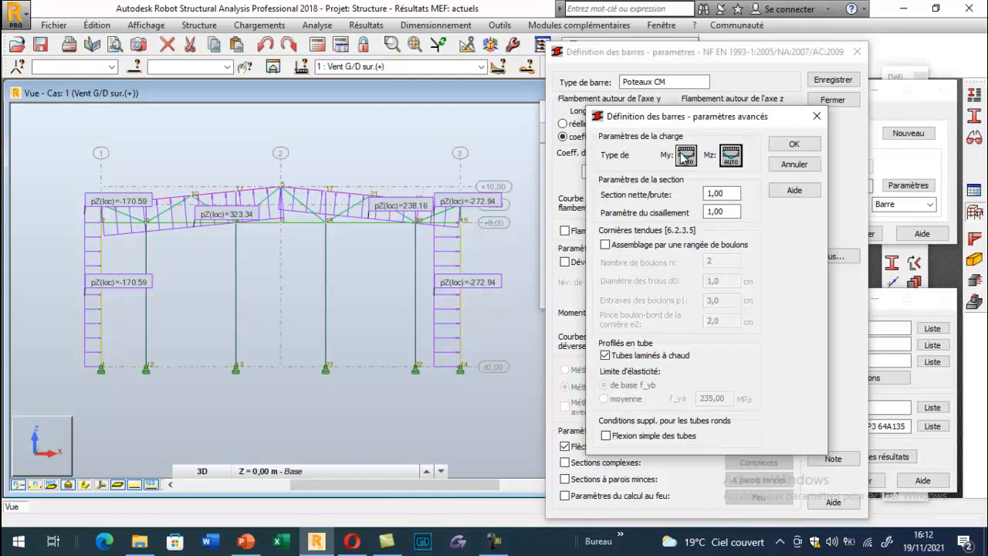
{"action": "left_click", "coordinate": [686, 156]}
{"action": "left_click", "coordinate": [715, 223]}
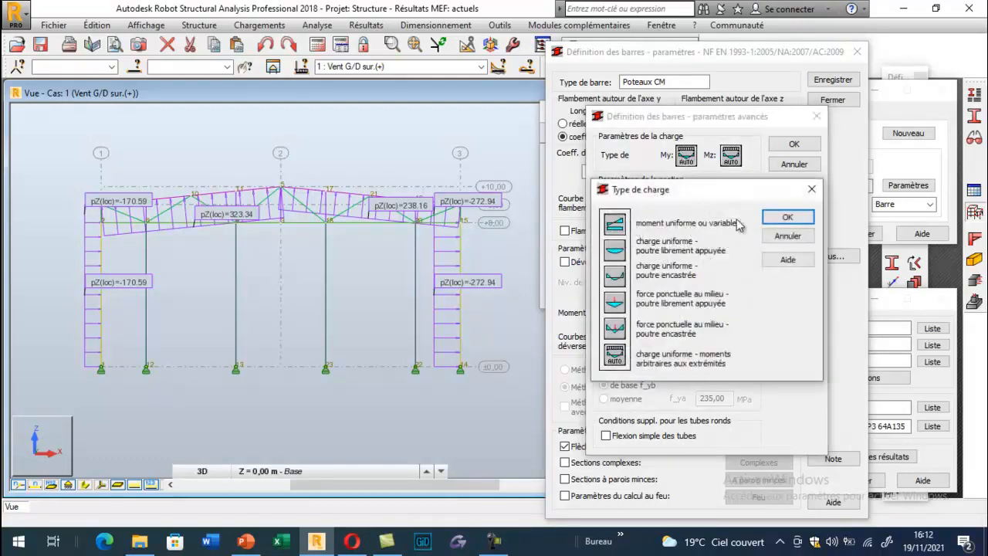
{"action": "left_click", "coordinate": [788, 218]}
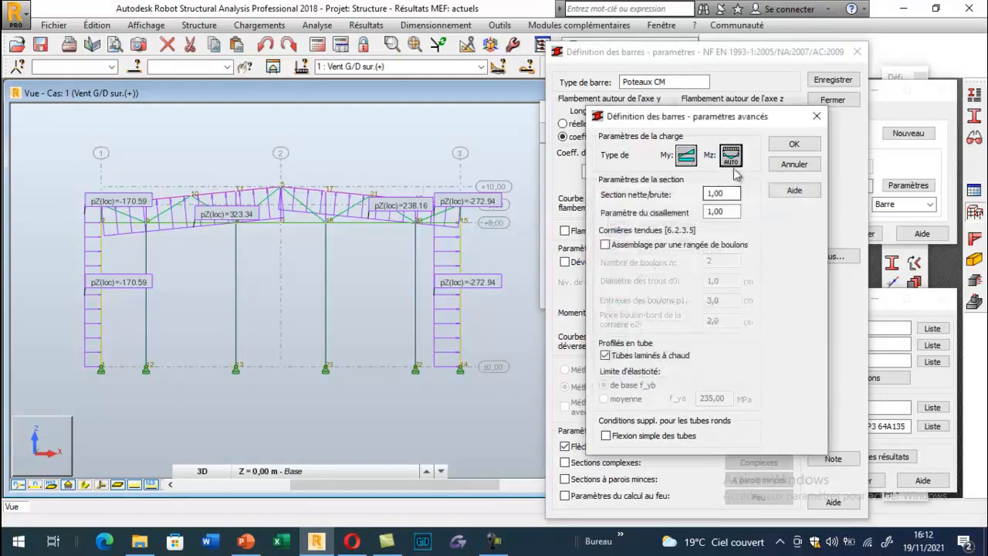
{"action": "left_click", "coordinate": [685, 156]}
{"action": "left_click", "coordinate": [788, 218]}
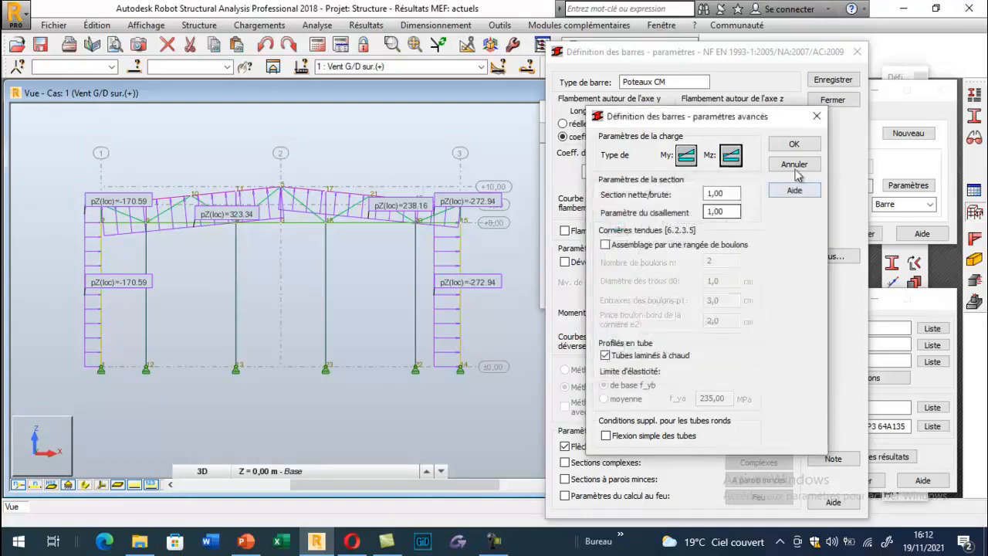
{"action": "left_click", "coordinate": [795, 144]}
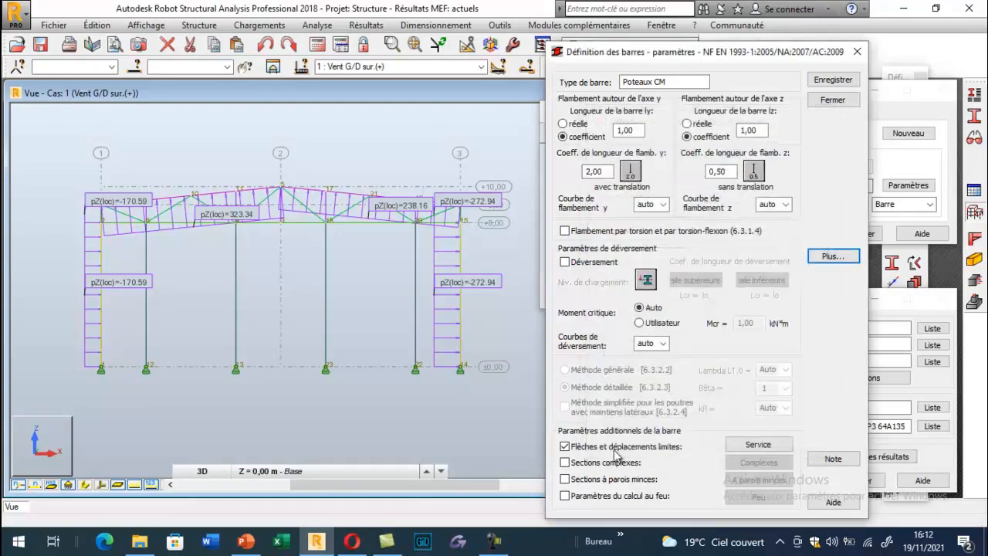
Enable the X node displacement limit of L/150 in the service settings and save the Poteaux CM bar type
{"action": "left_click", "coordinate": [759, 445]}
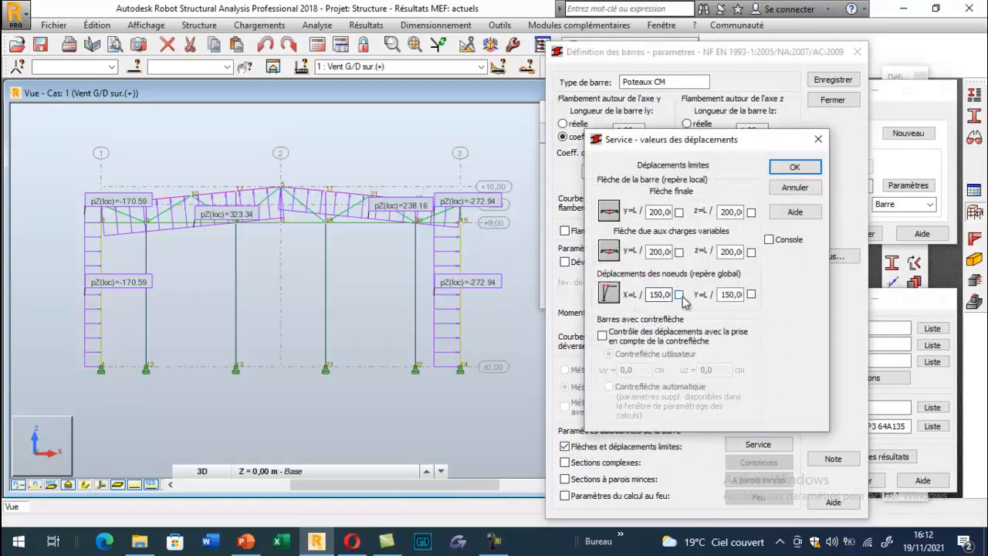
{"action": "left_click", "coordinate": [680, 295]}
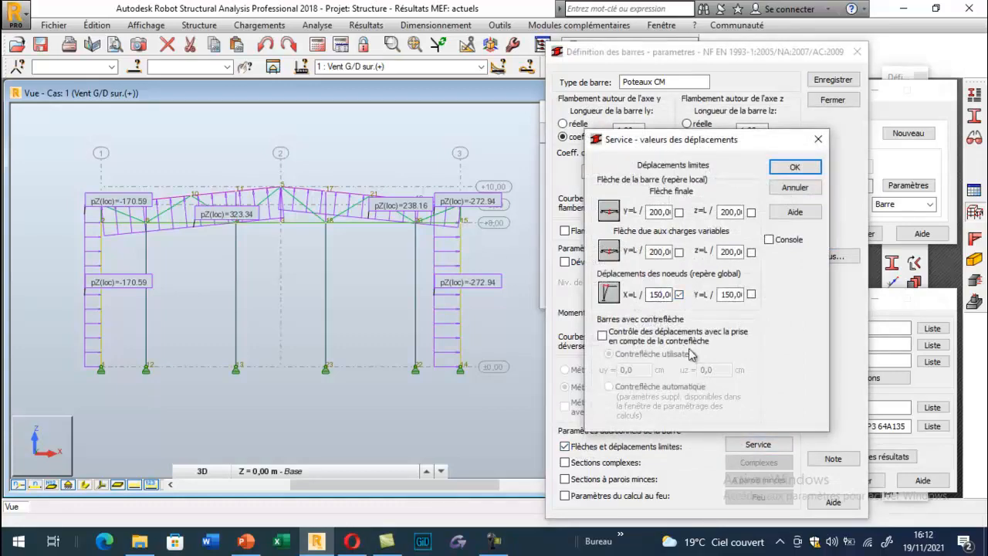
{"action": "left_click", "coordinate": [789, 168]}
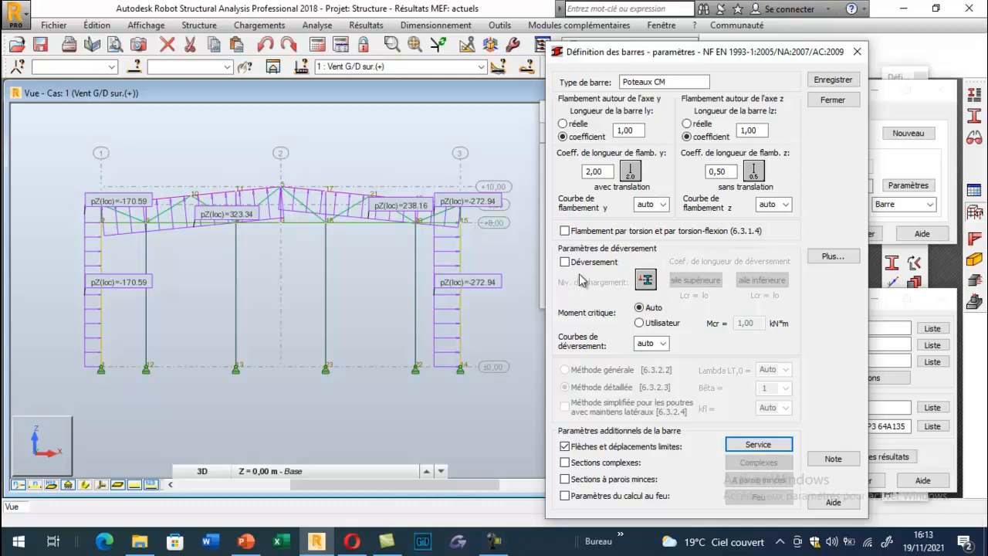
{"action": "left_click", "coordinate": [830, 78]}
{"action": "left_click", "coordinate": [829, 100]}
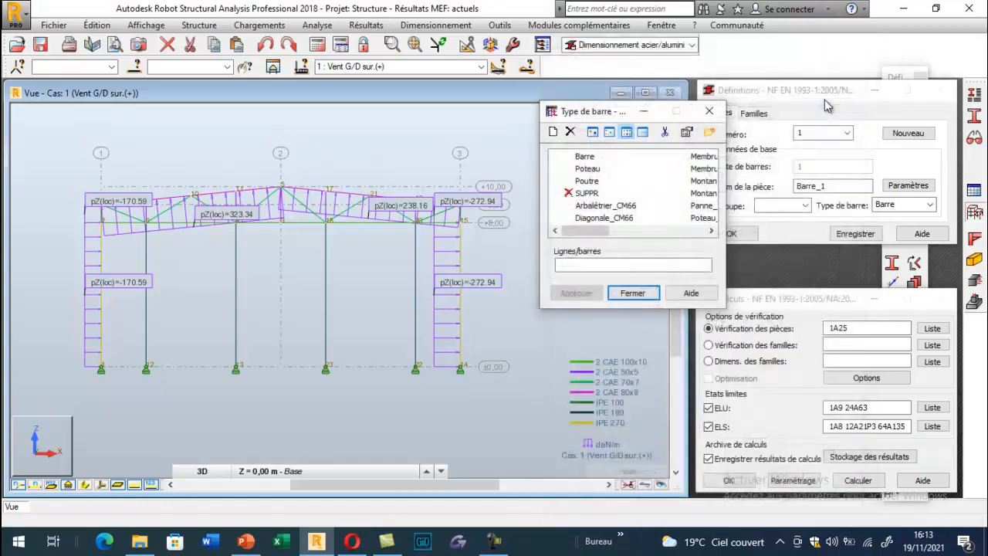
Assign the Poteaux CM type to the two outer columns, bars 1 and 14
{"action": "left_click", "coordinate": [622, 231]}
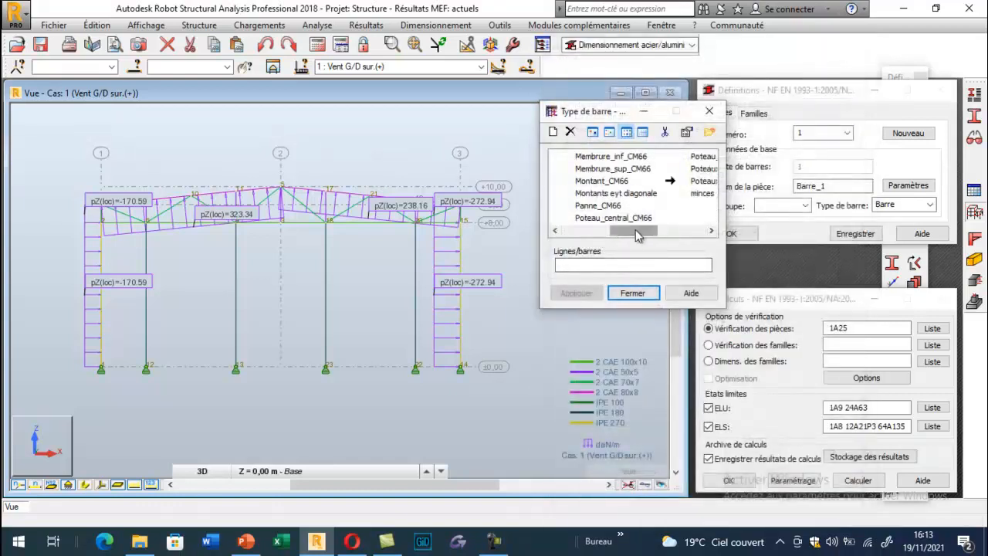
{"action": "left_click_drag", "start_coordinate": [636, 231], "coordinate": [686, 231]}
{"action": "left_click", "coordinate": [600, 264]}
{"action": "left_click", "coordinate": [463, 270]}
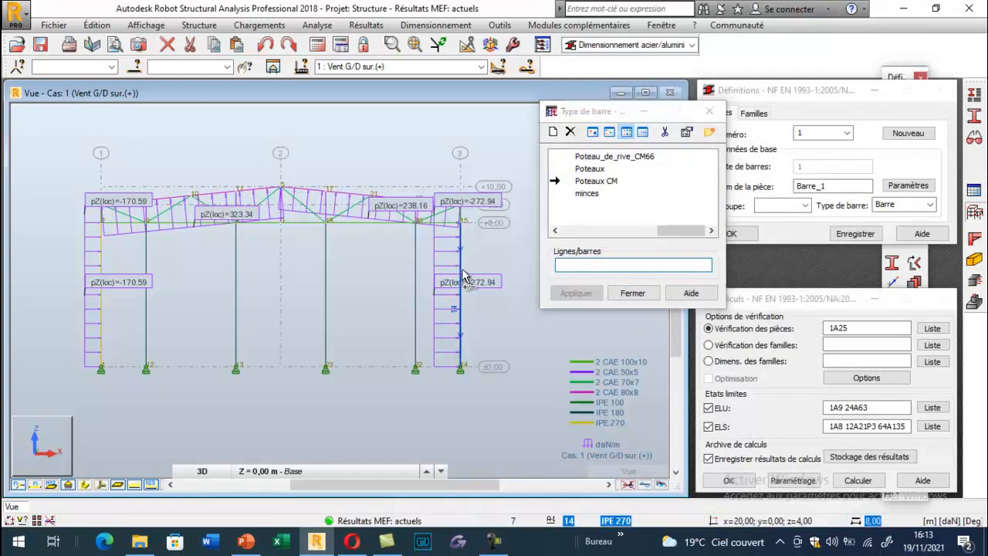
{"action": "left_click", "coordinate": [100, 266]}
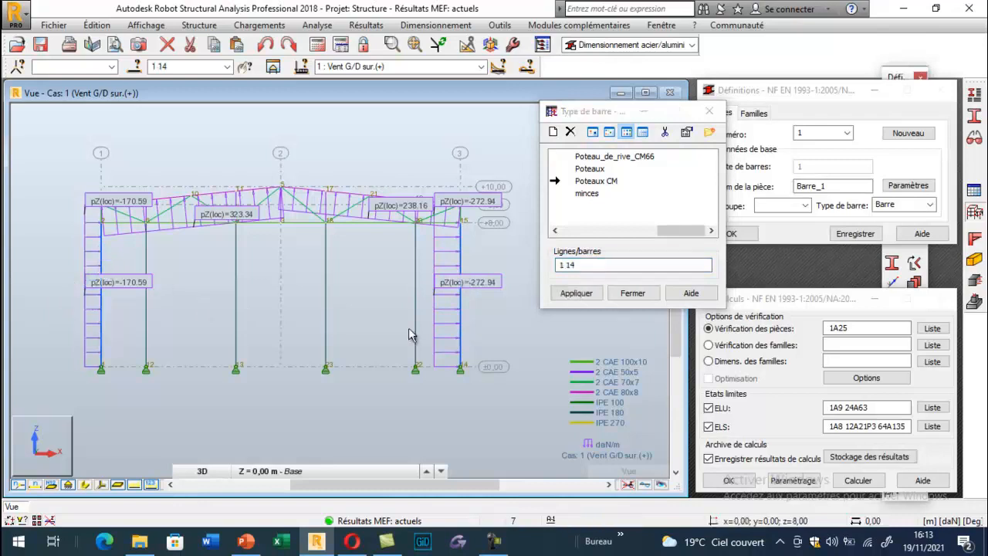
{"action": "left_click", "coordinate": [580, 295]}
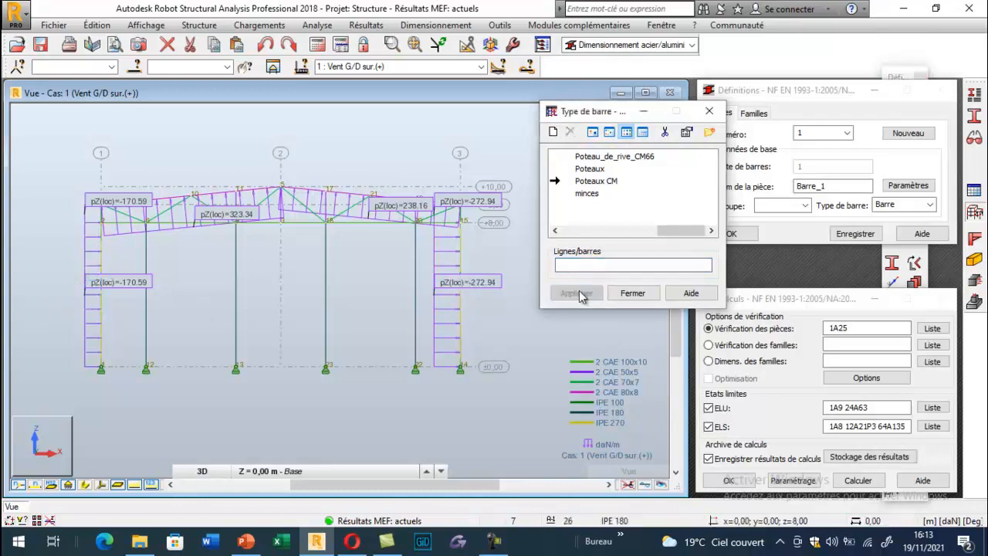
{"action": "left_click", "coordinate": [631, 292]}
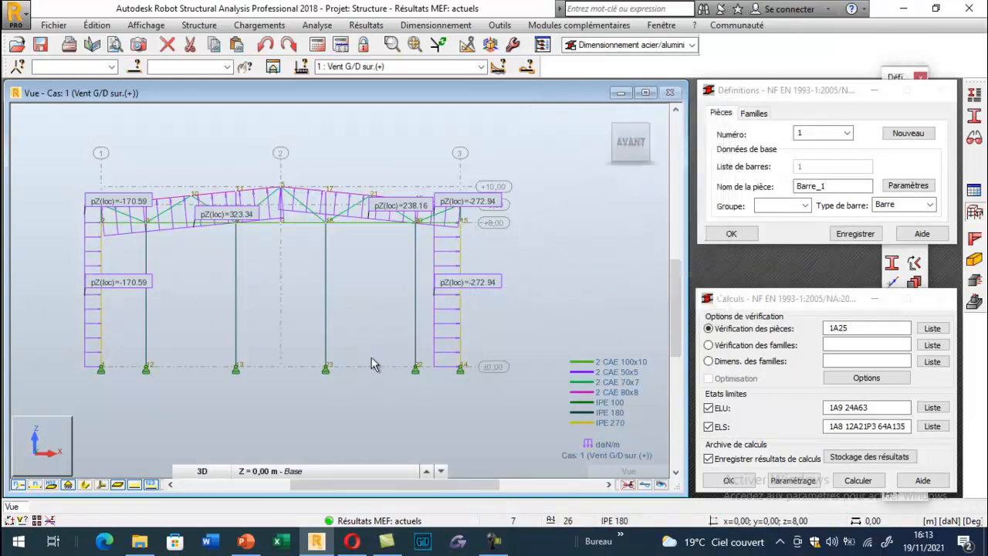
Exclude ELS from the steel verification and restrict the ELU case list to combination 9 : ELU
{"action": "left_click", "coordinate": [708, 426]}
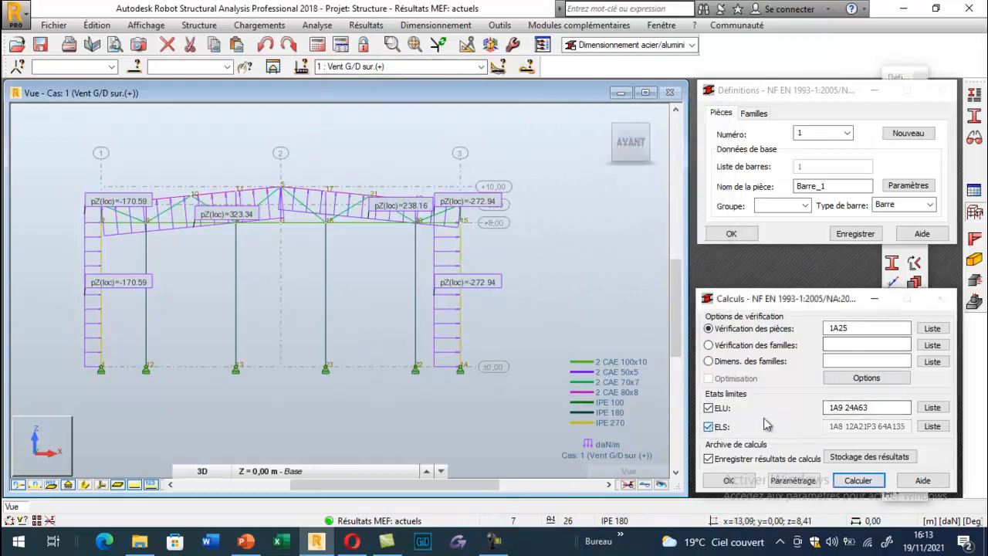
{"action": "left_click", "coordinate": [932, 410]}
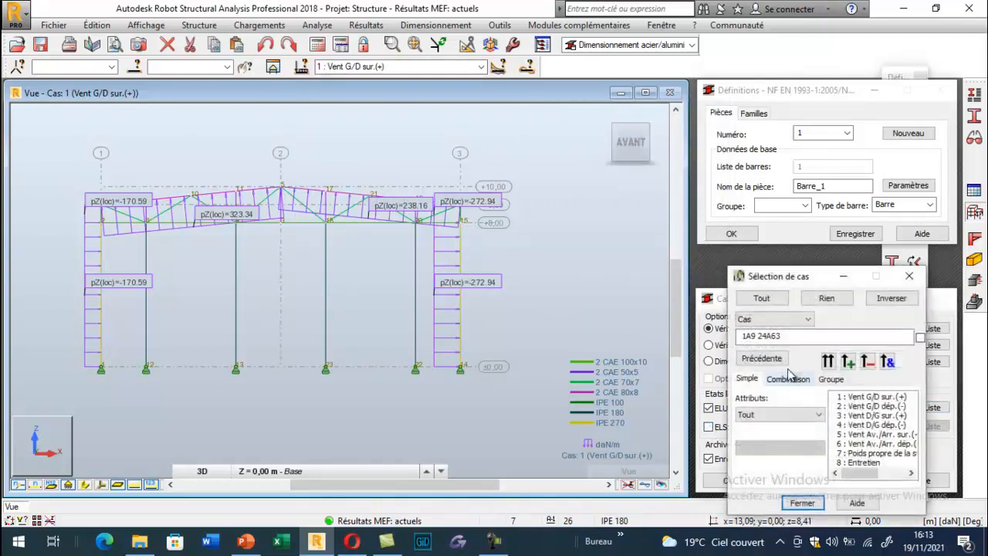
{"action": "left_click", "coordinate": [786, 380]}
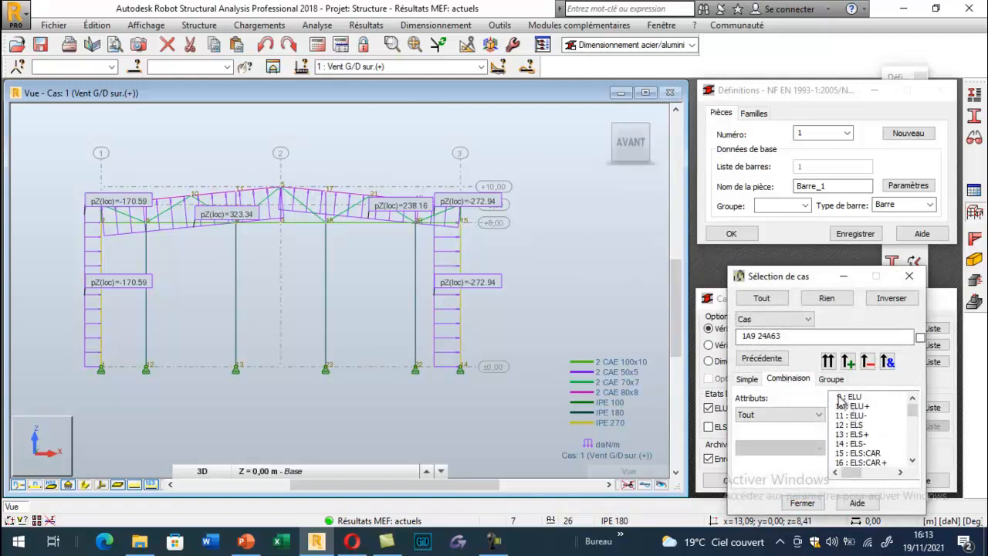
{"action": "left_click", "coordinate": [841, 398]}
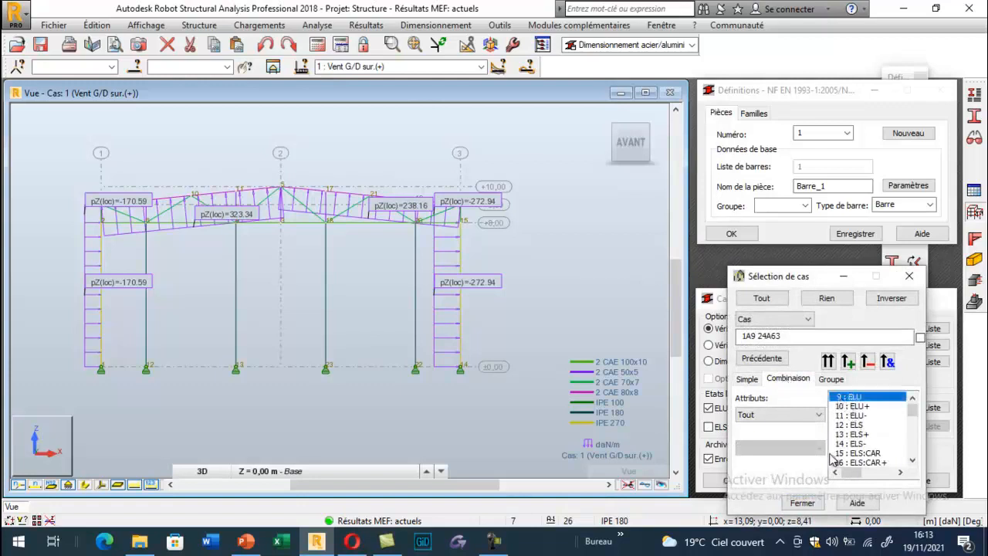
{"action": "left_click", "coordinate": [828, 361]}
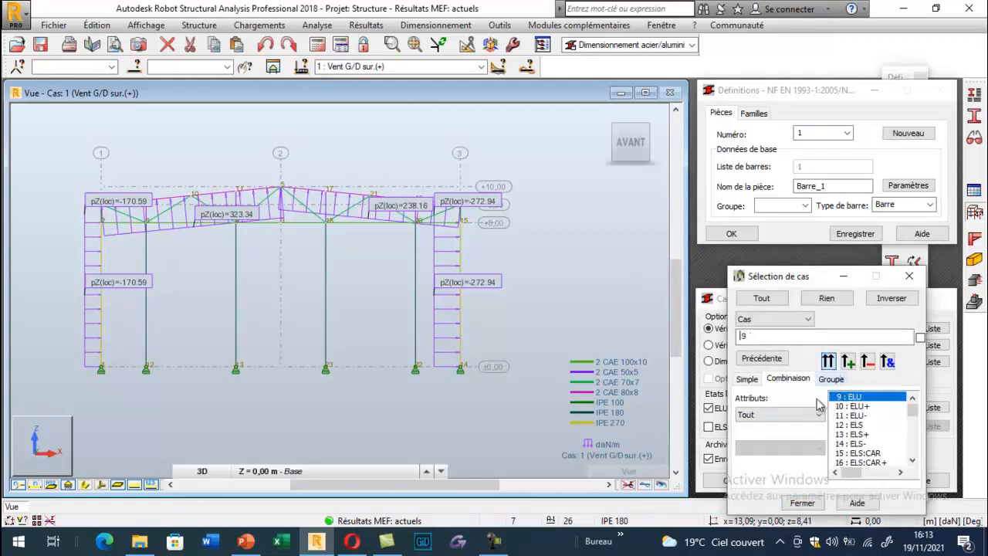
{"action": "left_click", "coordinate": [909, 276]}
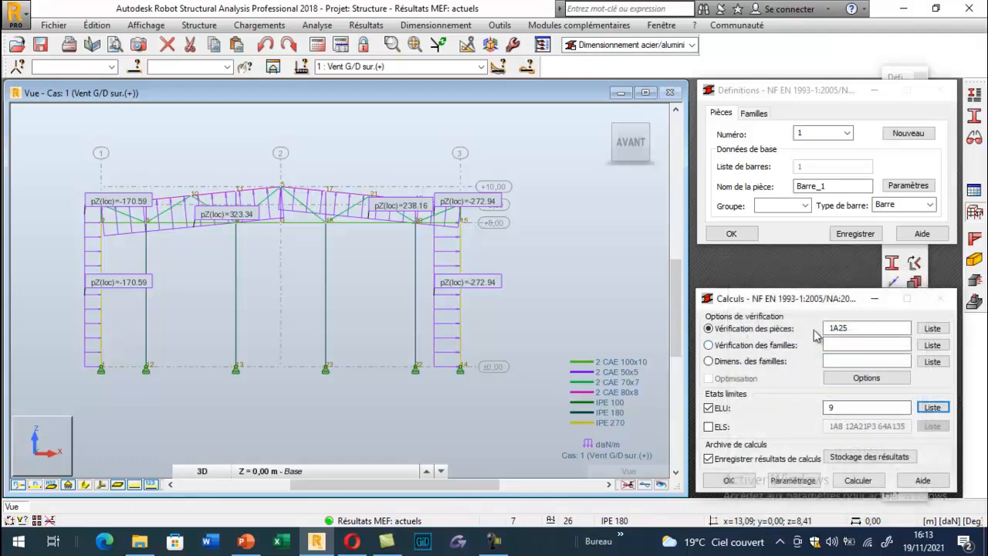
Restrict the member verification list to the two outer columns, bars 1 and 14
{"action": "double_click", "coordinate": [847, 328]}
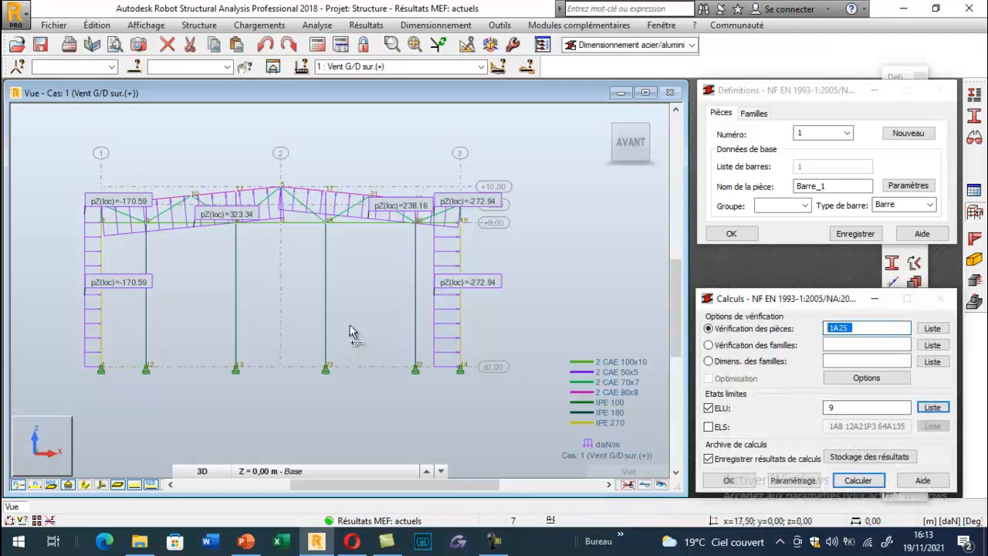
{"action": "left_click", "coordinate": [454, 277]}
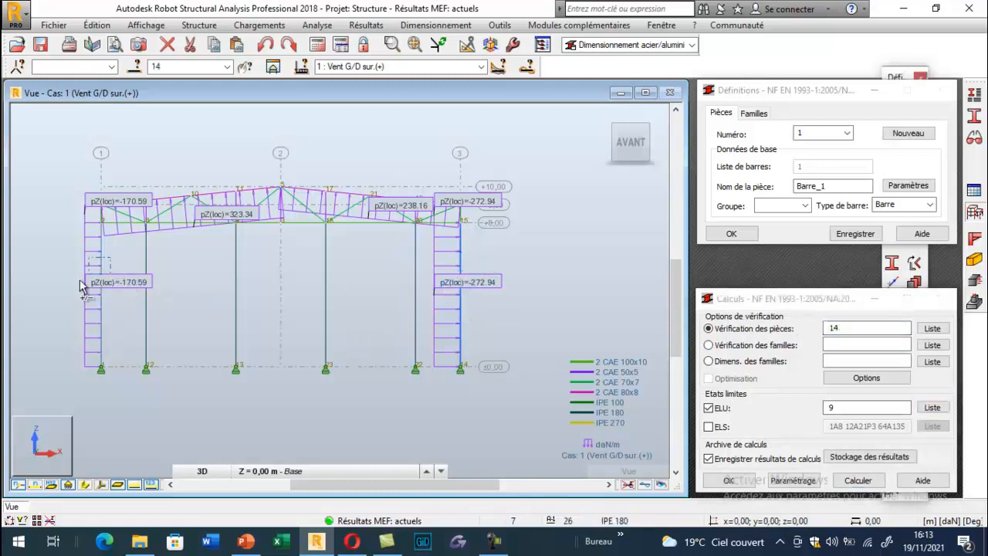
{"action": "left_click", "coordinate": [232, 325], "text": "ctrl"}
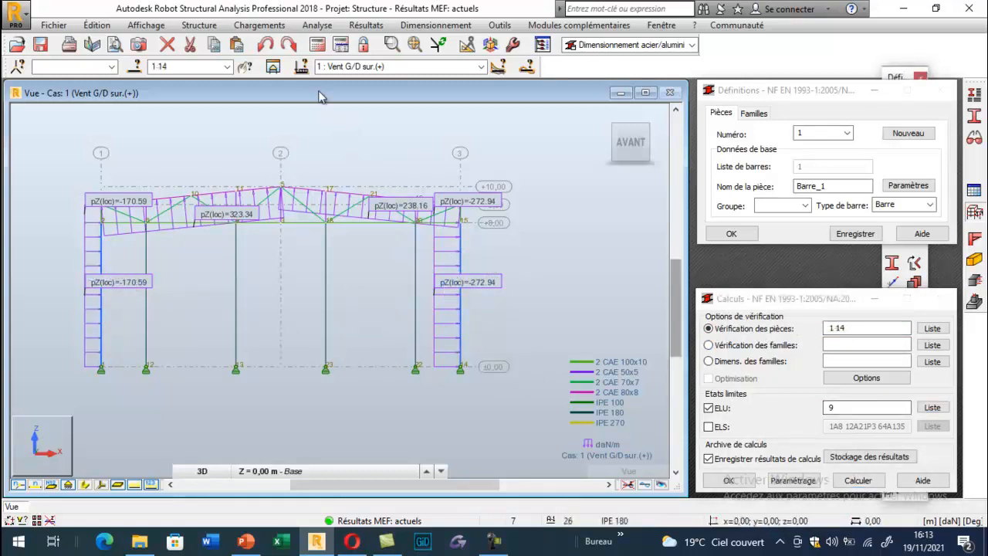
Recalculate the structure and run the ELU member verification, closing the calculation messages and the results
{"action": "left_click", "coordinate": [316, 46]}
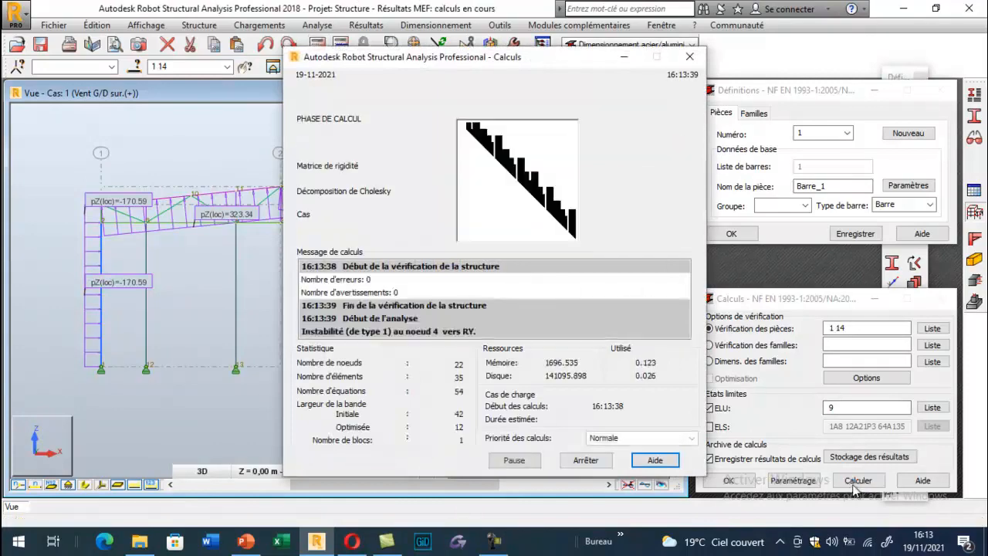
{"action": "left_click", "coordinate": [591, 325]}
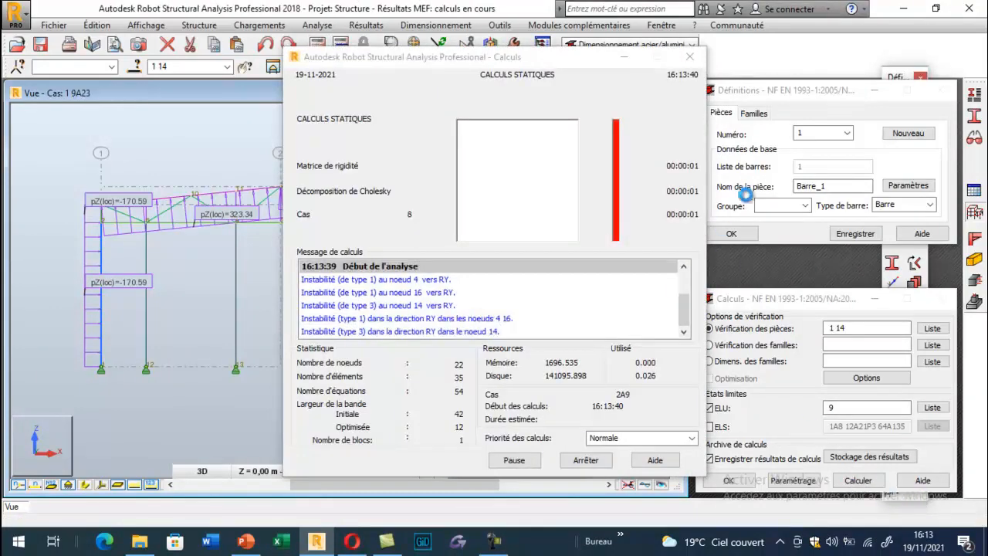
{"action": "left_click", "coordinate": [944, 92]}
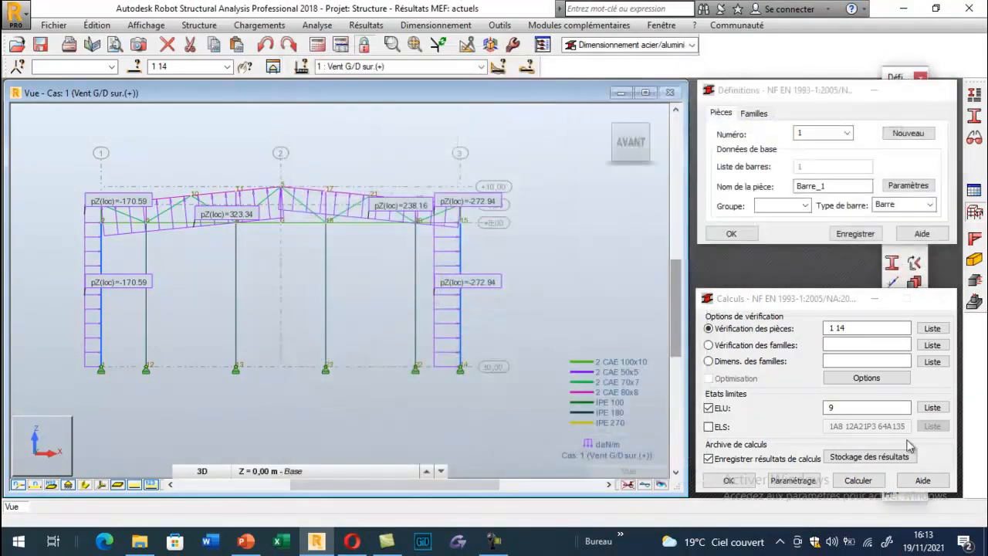
{"action": "left_click", "coordinate": [866, 481]}
{"action": "left_click", "coordinate": [868, 431]}
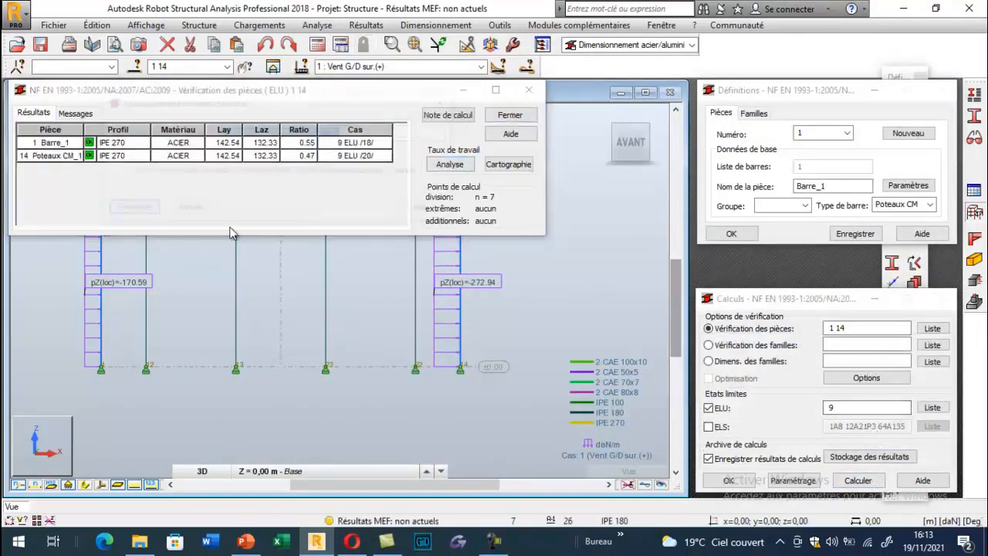
{"action": "left_click", "coordinate": [186, 216]}
Reapply the Poteaux CM bar type to bars 1 and 14, accepting the change to the structure data
{"action": "left_click", "coordinate": [975, 94]}
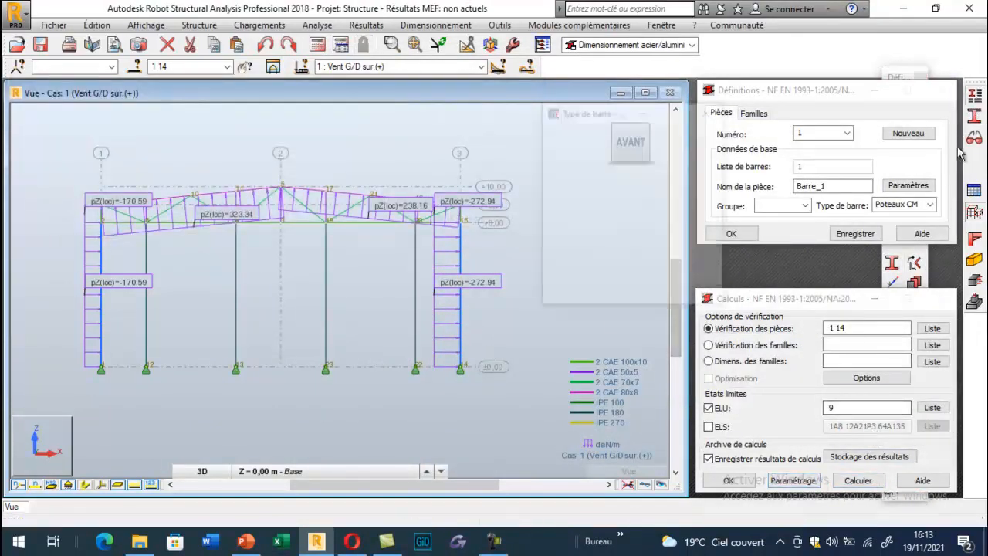
{"action": "left_click", "coordinate": [711, 230]}
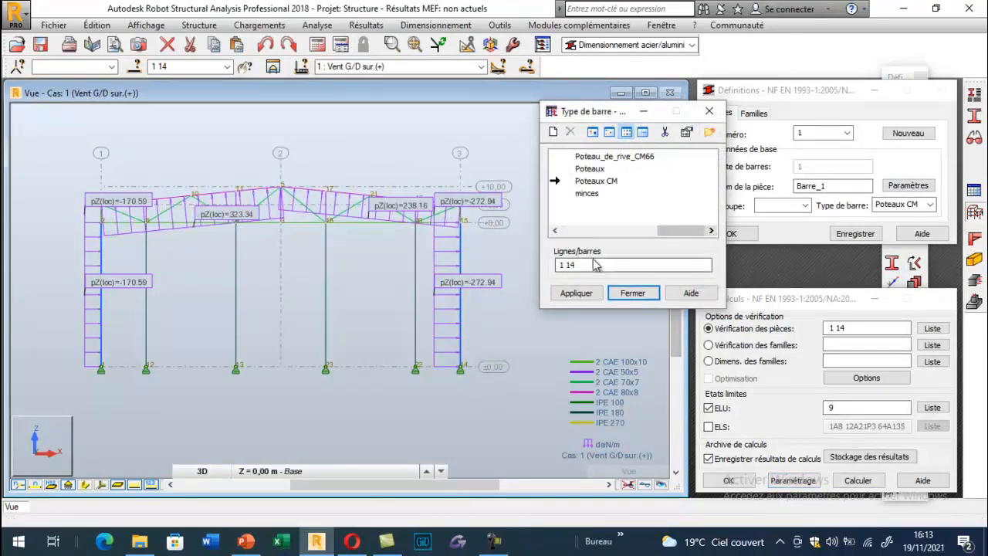
{"action": "left_click", "coordinate": [583, 299]}
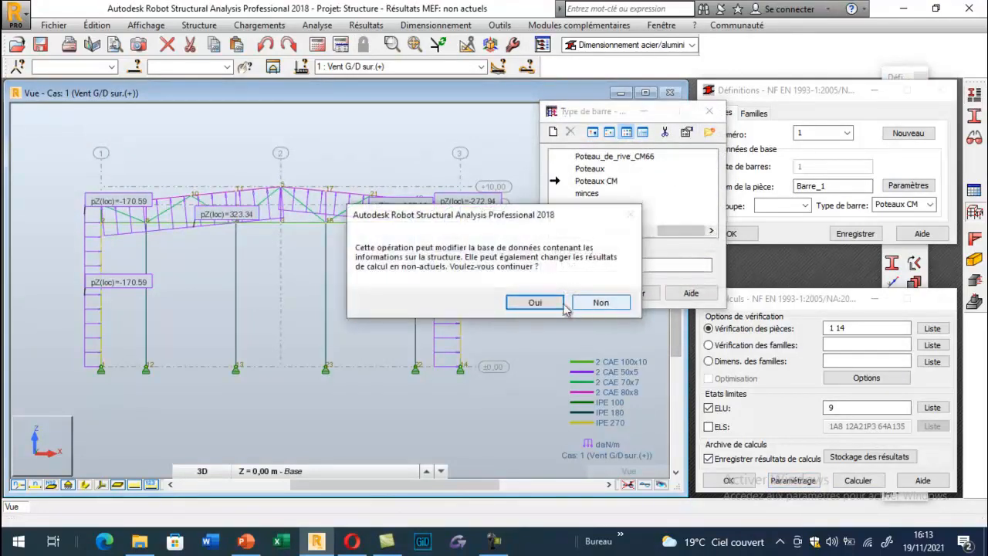
{"action": "left_click", "coordinate": [563, 307]}
{"action": "left_click", "coordinate": [632, 293]}
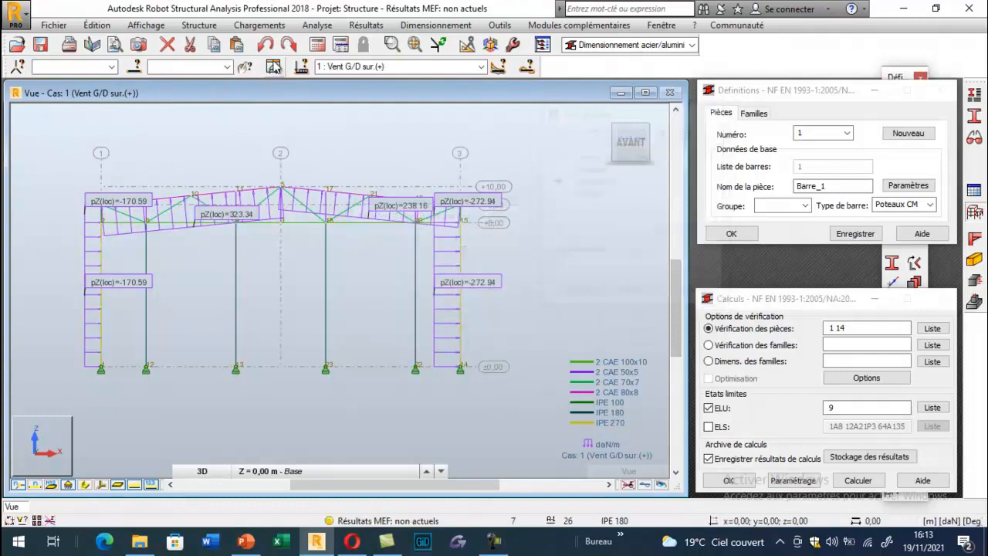
Recalculate the structure with the assigned bar type and rerun the ELU verification of both outer columns
{"action": "left_click", "coordinate": [317, 44]}
{"action": "left_click", "coordinate": [610, 324]}
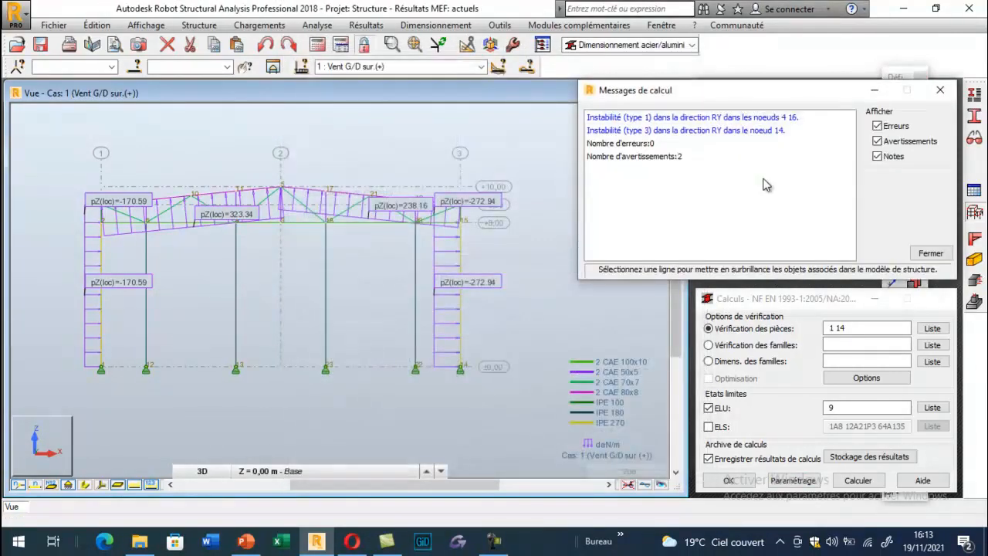
{"action": "left_click", "coordinate": [940, 90]}
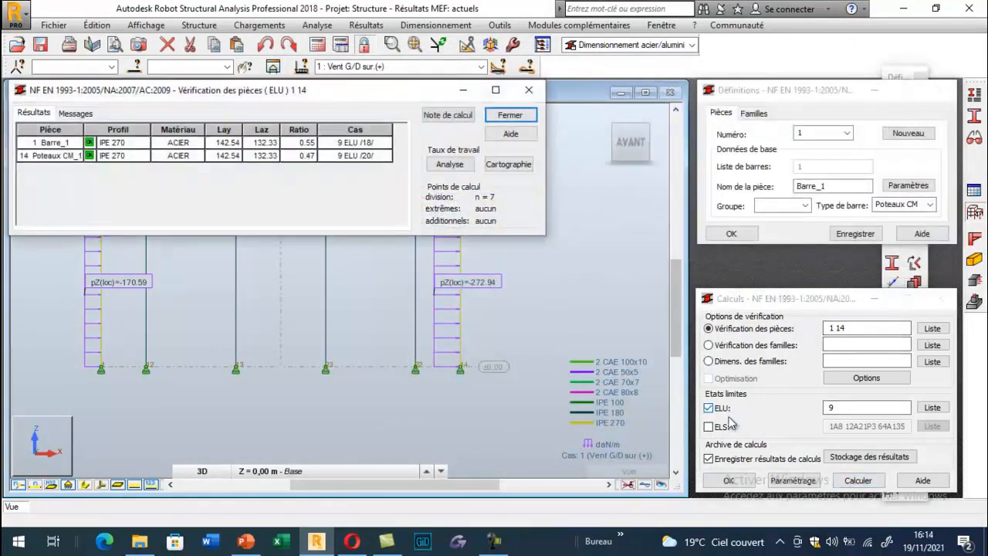
From bar 1's detailed verification results, select a section automatically and change the column's profile to IPE 220
{"action": "double_click", "coordinate": [123, 143]}
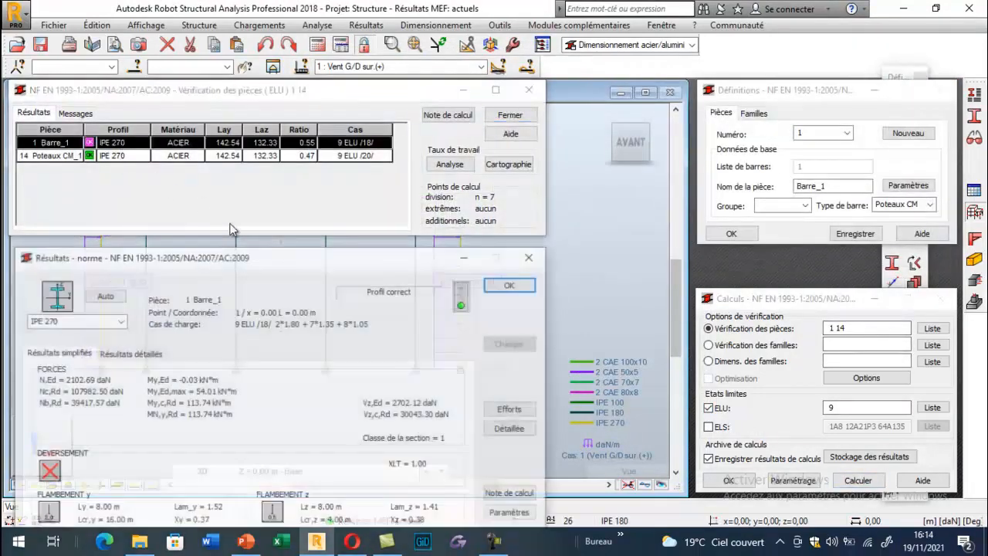
{"action": "left_click_drag", "start_coordinate": [262, 260], "coordinate": [399, 59]}
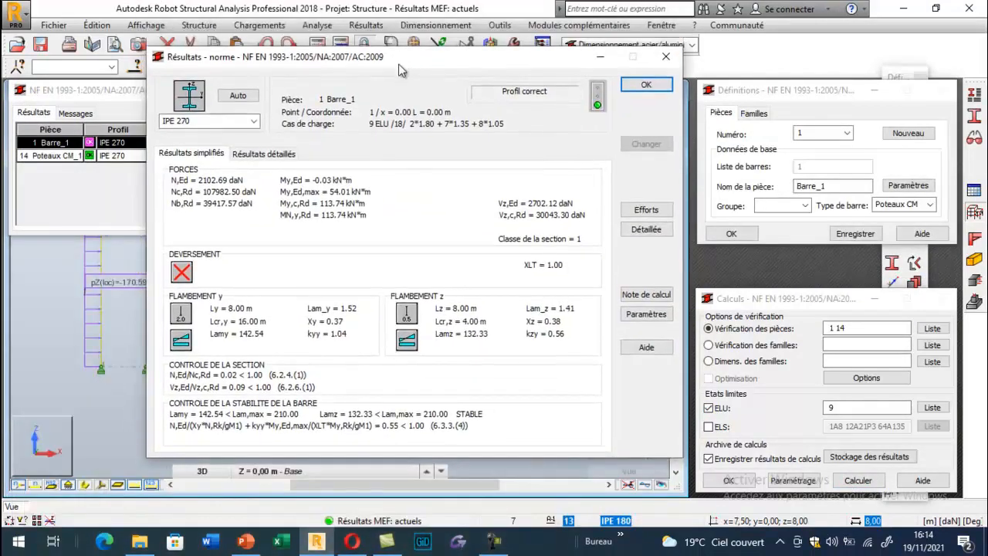
{"action": "left_click", "coordinate": [189, 122]}
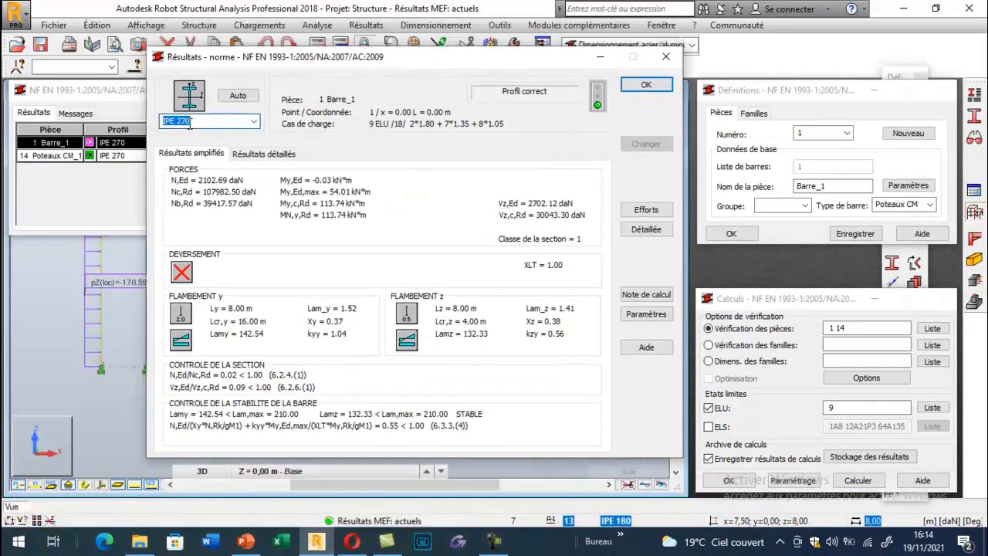
{"action": "left_click", "coordinate": [238, 95]}
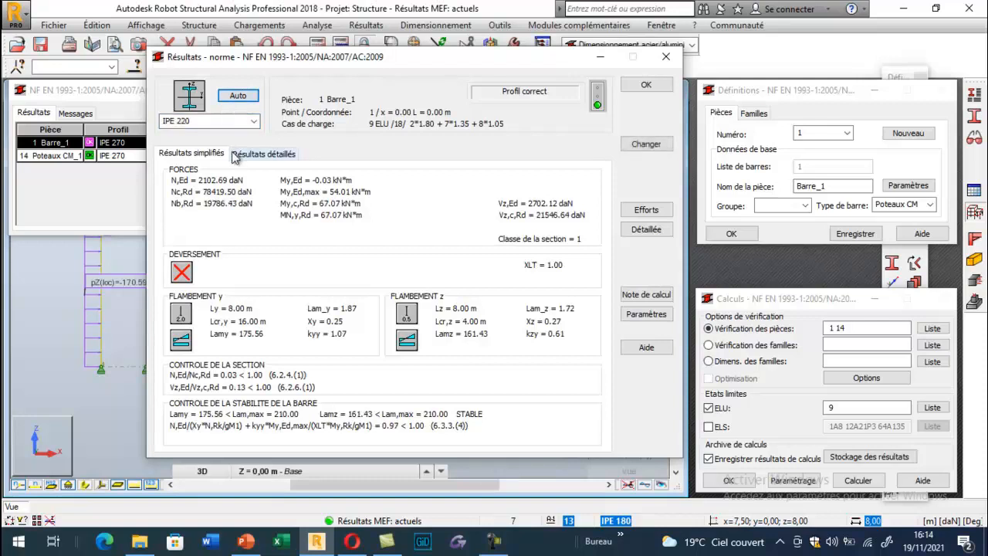
{"action": "left_click", "coordinate": [653, 147]}
{"action": "left_click", "coordinate": [533, 306]}
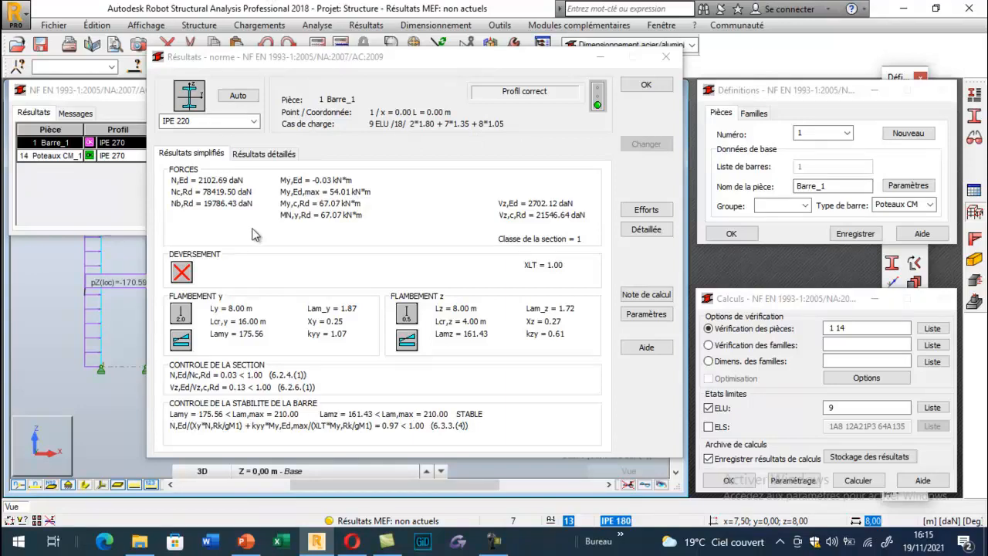
{"action": "left_click", "coordinate": [665, 59]}
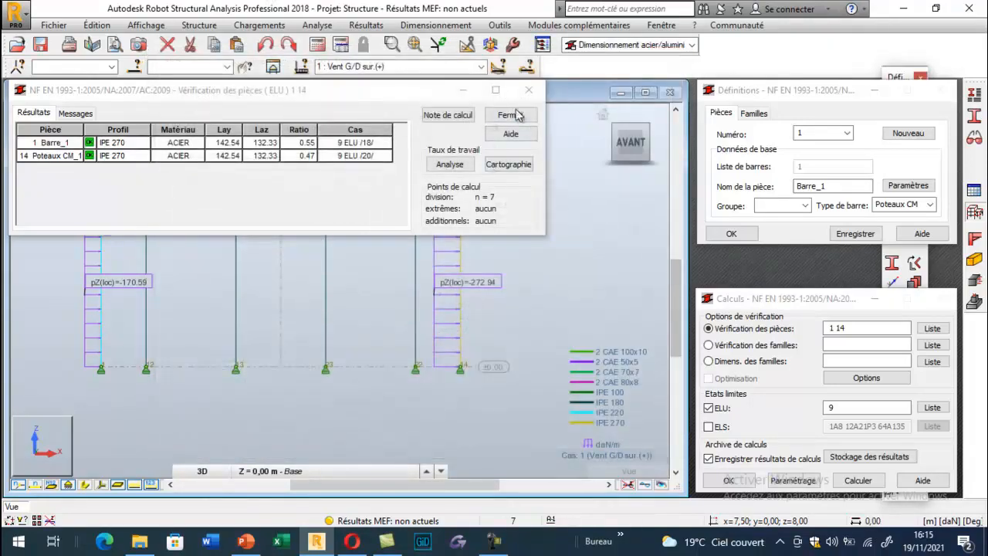
{"action": "left_click", "coordinate": [509, 113]}
{"action": "left_click", "coordinate": [189, 210]}
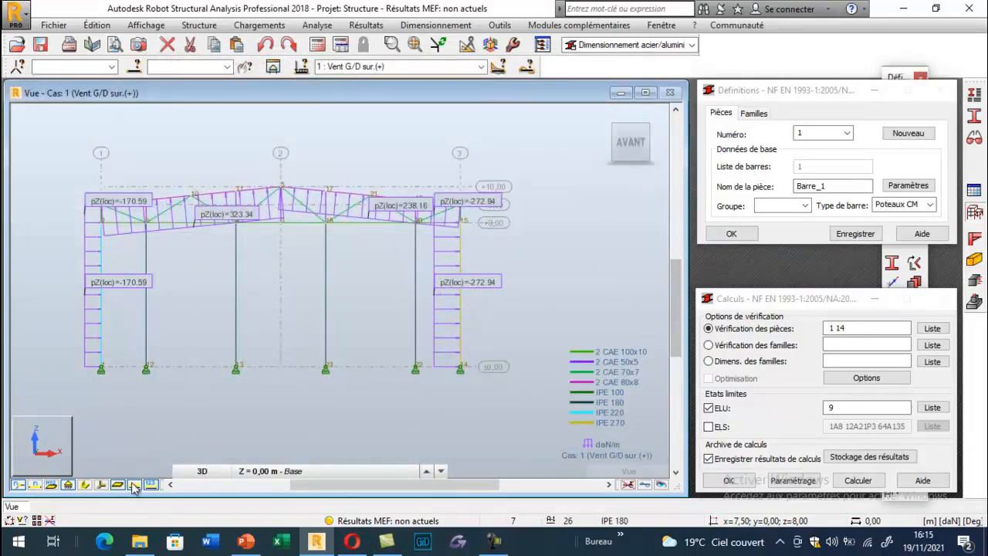
Hide the load display and switch the view to case 41 : ELU/18=2*1.80 + 7*1.35 + 8*1.05
{"action": "left_click", "coordinate": [134, 484]}
{"action": "left_click", "coordinate": [480, 66]}
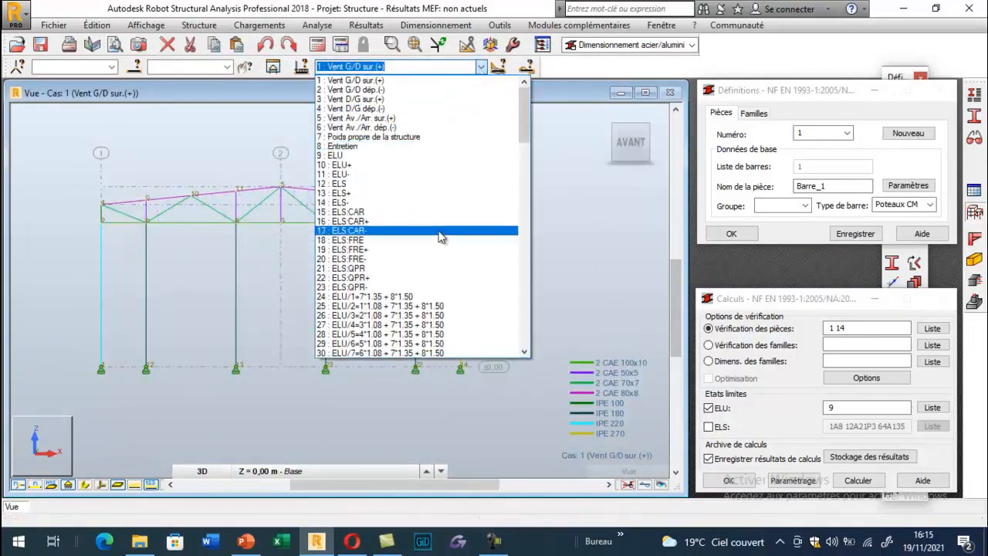
{"action": "scroll", "coordinate": [440, 237], "scroll_direction": "down", "scroll_amount": 6}
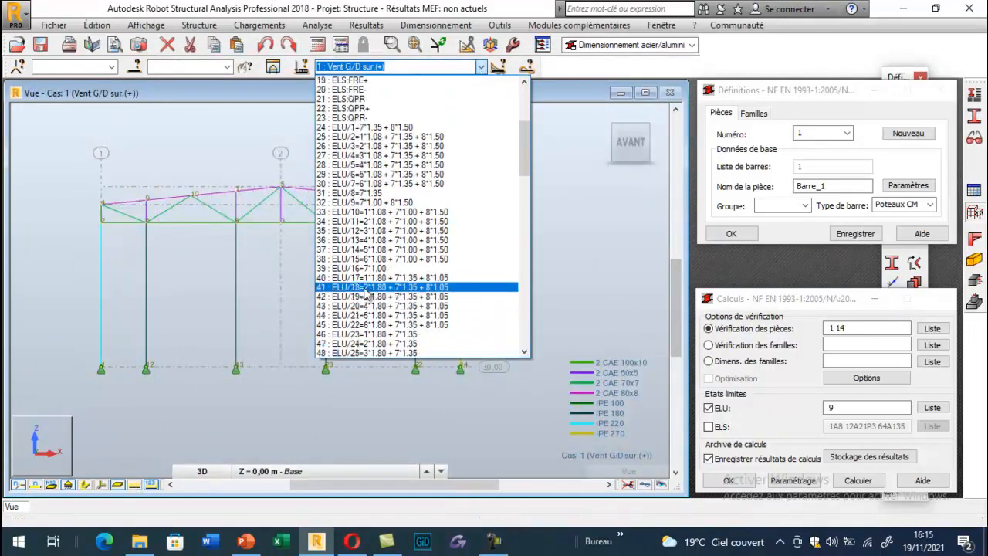
{"action": "left_click", "coordinate": [367, 292]}
Display the Moment My diagram on the frame with description labels at the local extremes
{"action": "left_click", "coordinate": [366, 24]}
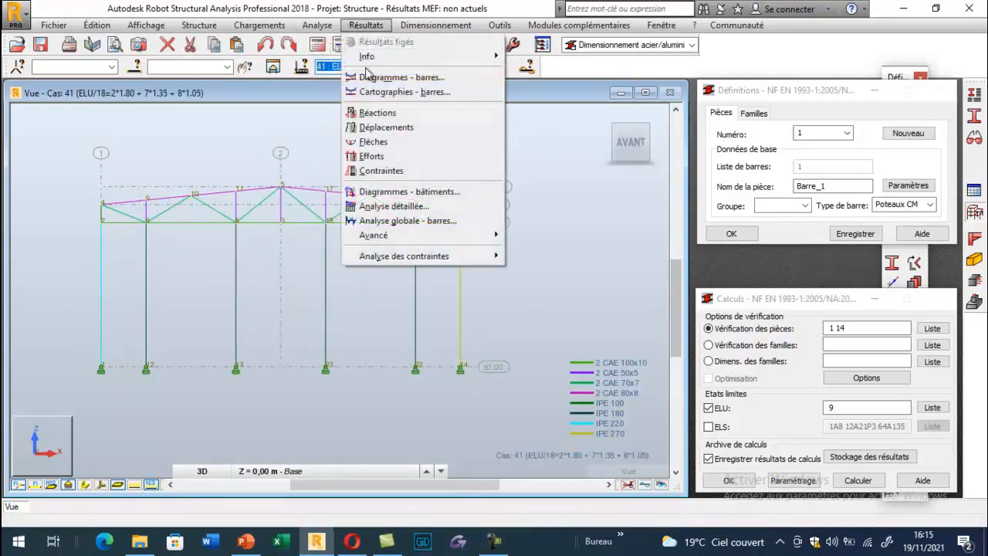
{"action": "left_click", "coordinate": [369, 76]}
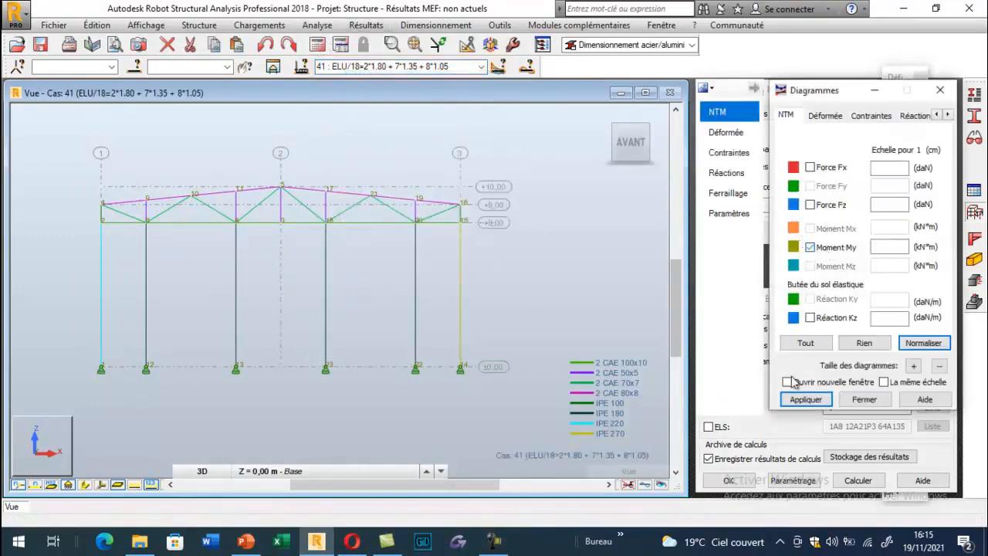
{"action": "left_click", "coordinate": [803, 400]}
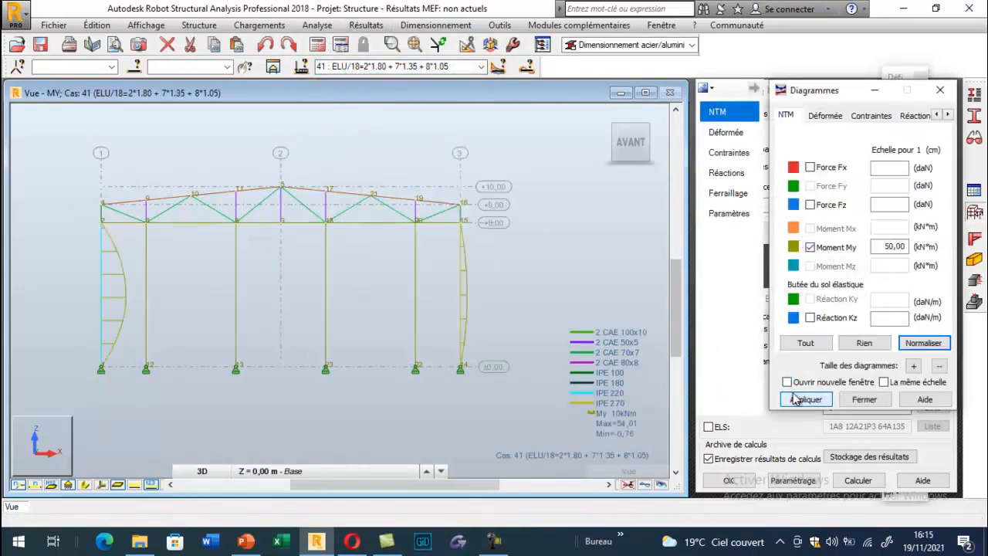
{"action": "left_click", "coordinate": [730, 213]}
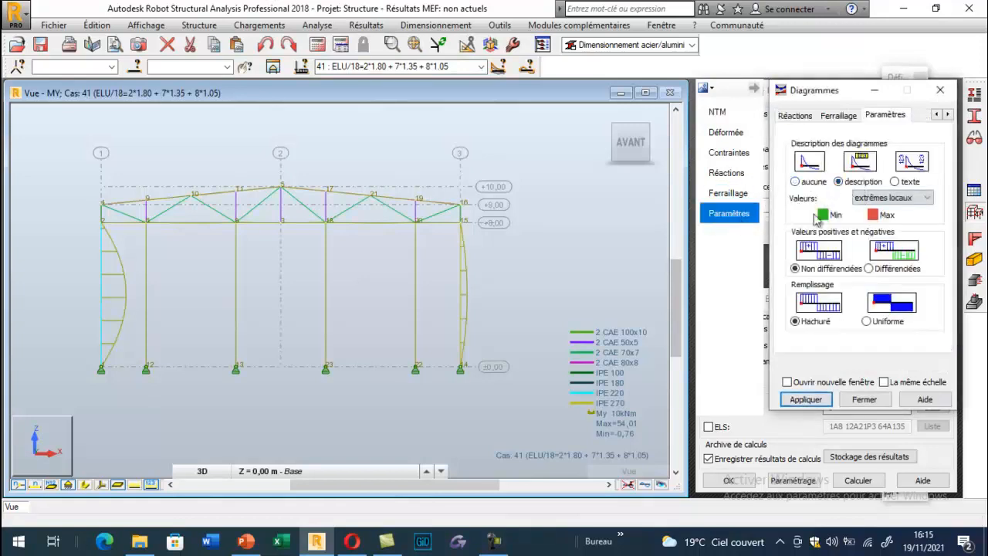
{"action": "left_click", "coordinate": [807, 400]}
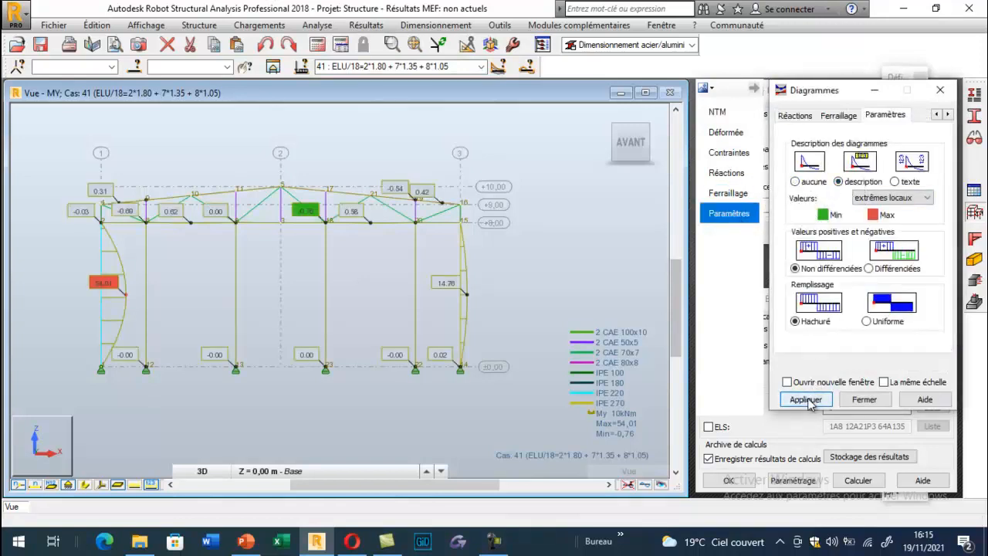
Replace the moment diagram with the shear Force Fz diagram on the frame
{"action": "left_click", "coordinate": [722, 113]}
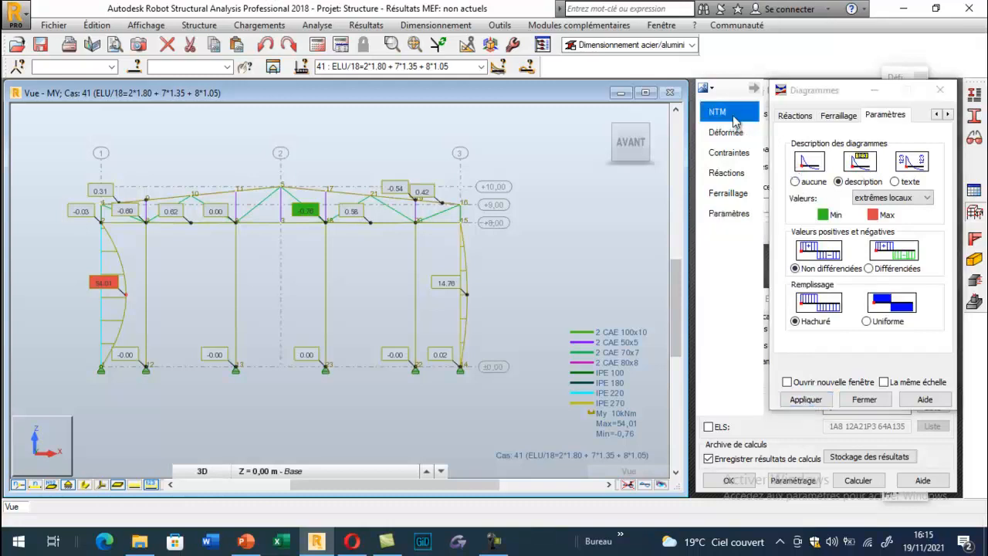
{"action": "left_click", "coordinate": [809, 205]}
{"action": "left_click", "coordinate": [810, 247]}
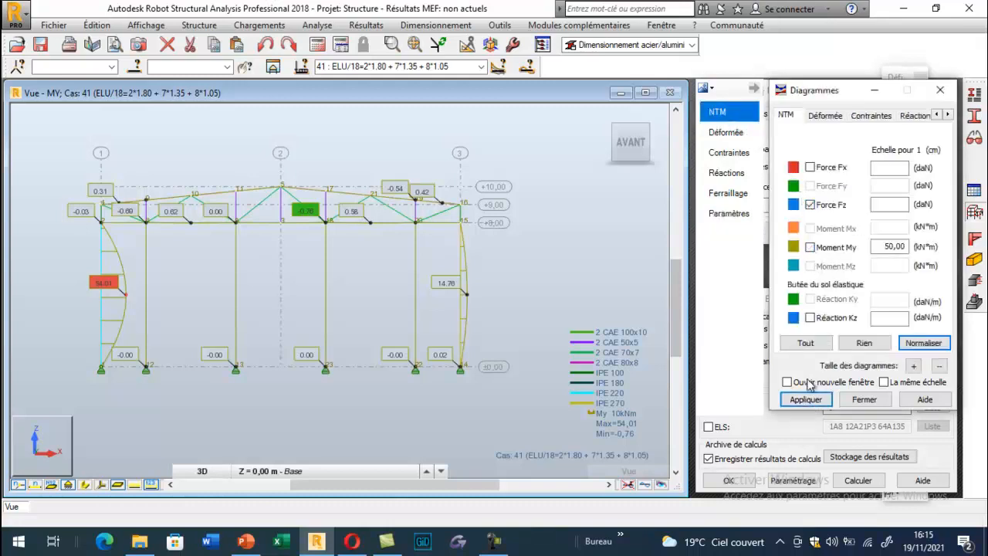
{"action": "left_click", "coordinate": [807, 400]}
Show the axial Force Fx diagram instead of Fz, and clear all diagrams from the frame after viewing it
{"action": "left_click", "coordinate": [810, 168]}
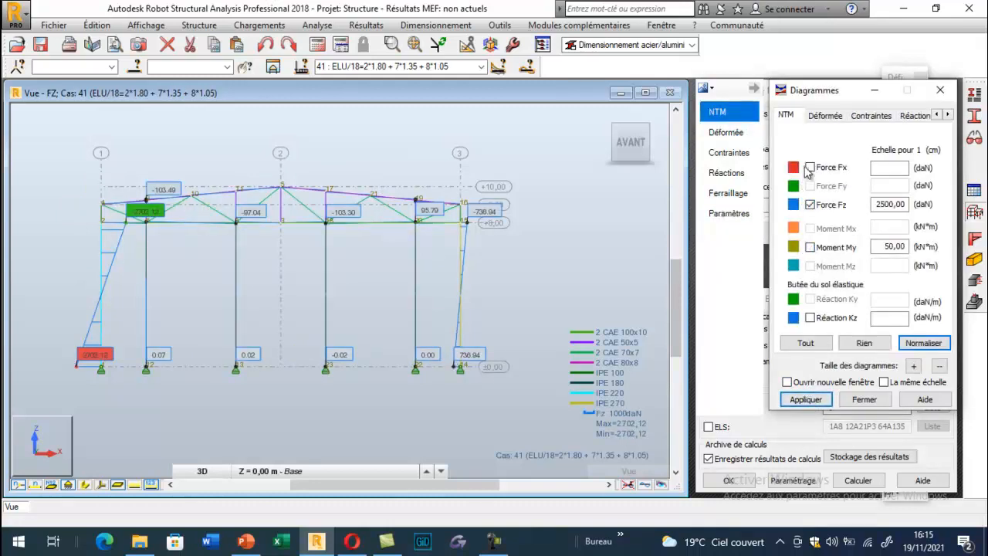
{"action": "left_click", "coordinate": [809, 205]}
{"action": "left_click", "coordinate": [806, 399]}
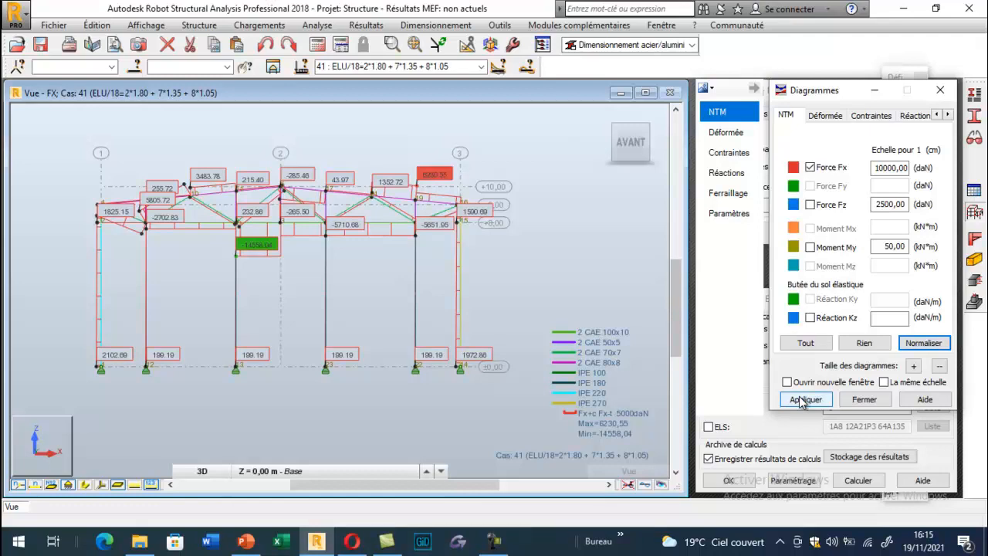
{"action": "left_click", "coordinate": [809, 167]}
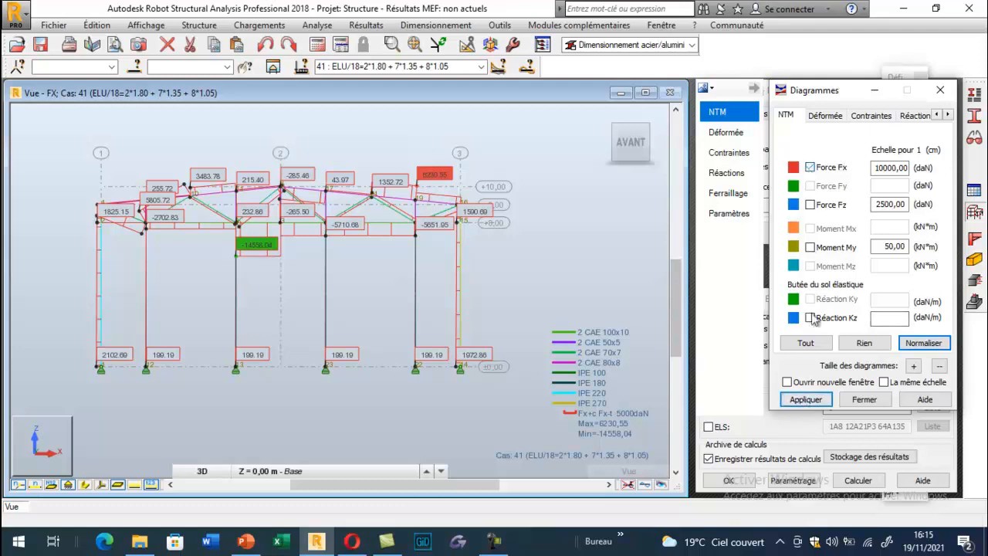
{"action": "left_click", "coordinate": [803, 400]}
{"action": "left_click", "coordinate": [863, 399]}
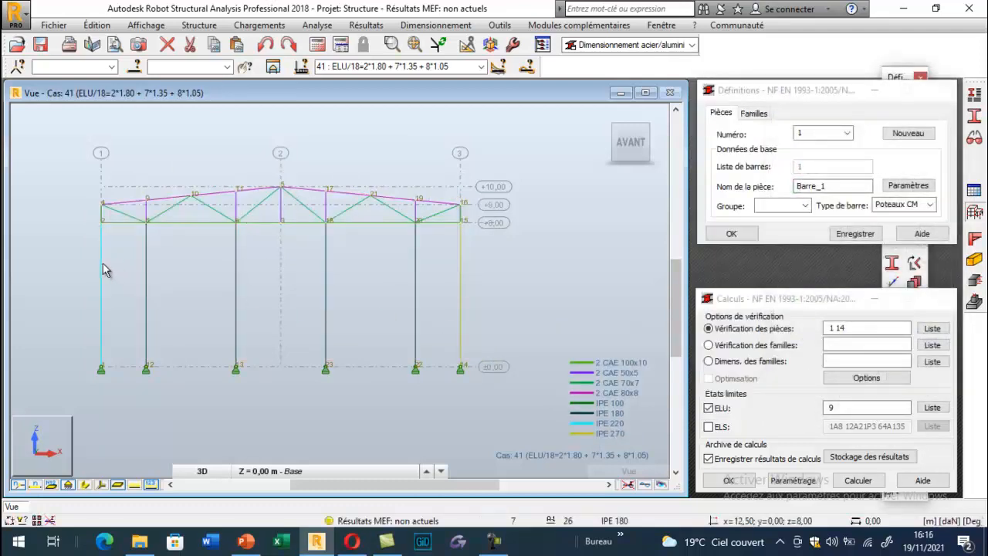
Assign the IPE 220 section to the right outer column so both outer columns share this profile
{"action": "left_click", "coordinate": [103, 269]}
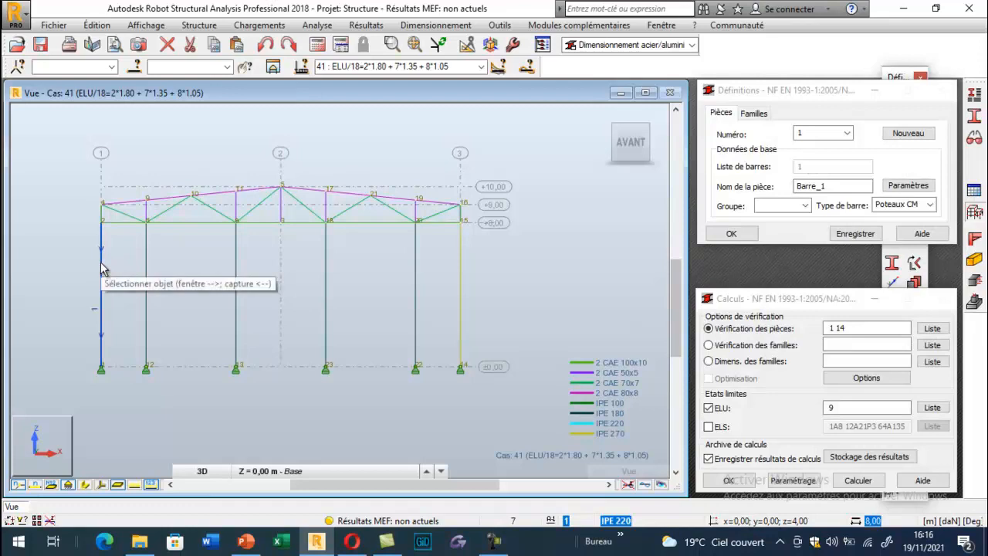
{"action": "left_click", "coordinate": [913, 187]}
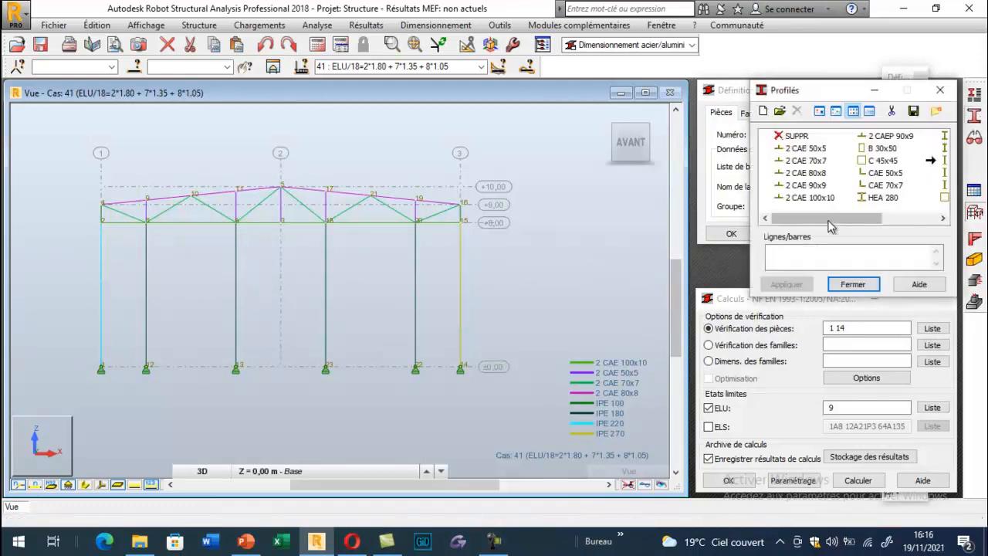
{"action": "left_click", "coordinate": [941, 219]}
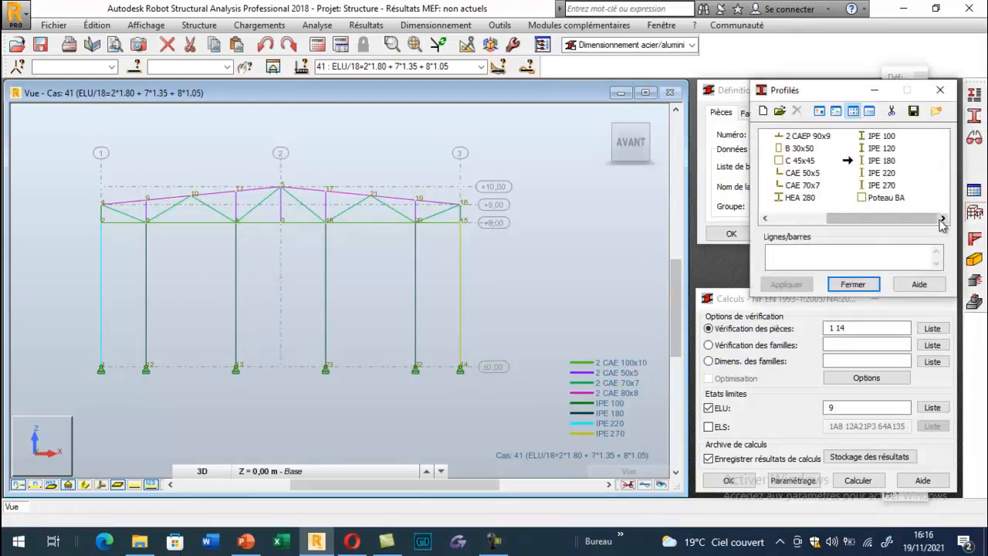
{"action": "left_click", "coordinate": [882, 173]}
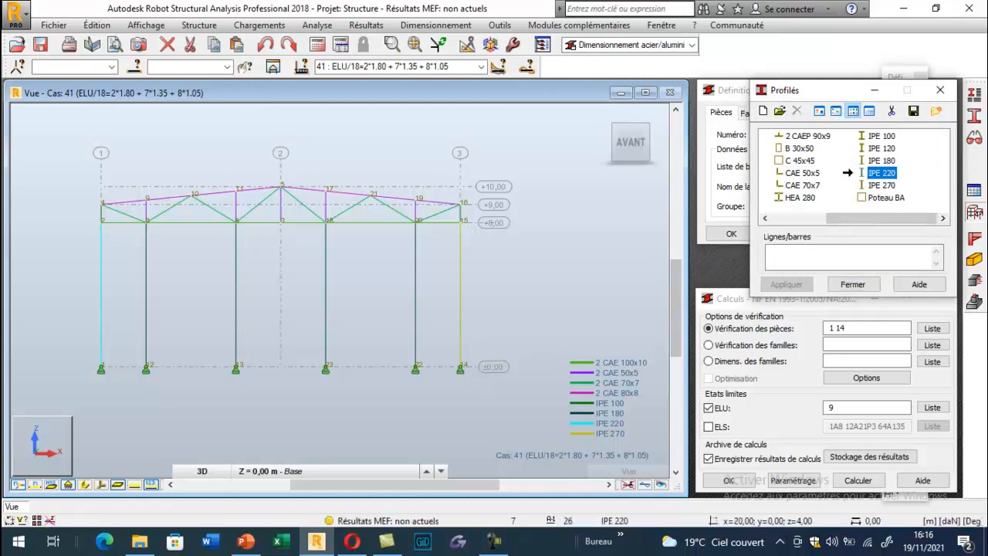
{"action": "left_click", "coordinate": [102, 294]}
{"action": "left_click", "coordinate": [94, 309]}
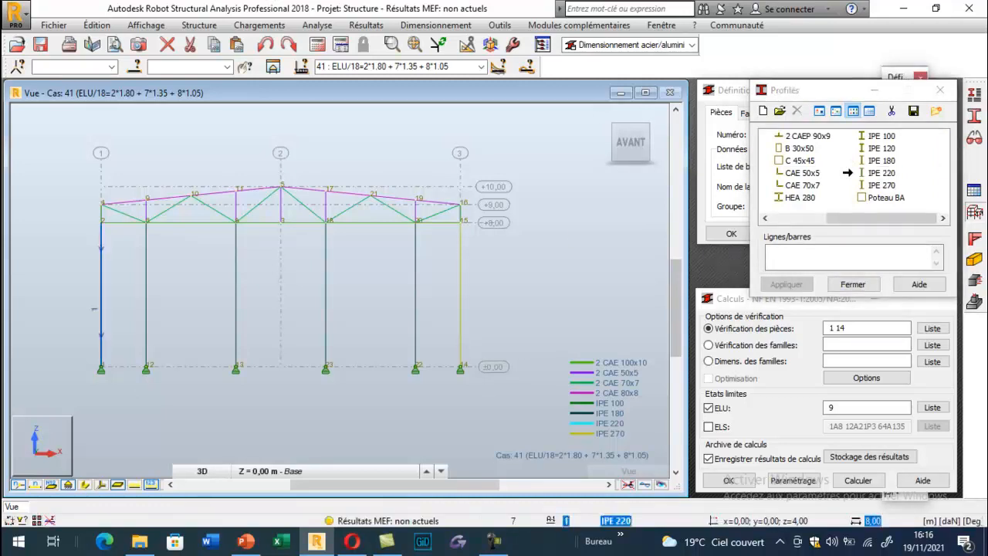
{"action": "left_click", "coordinate": [460, 309]}
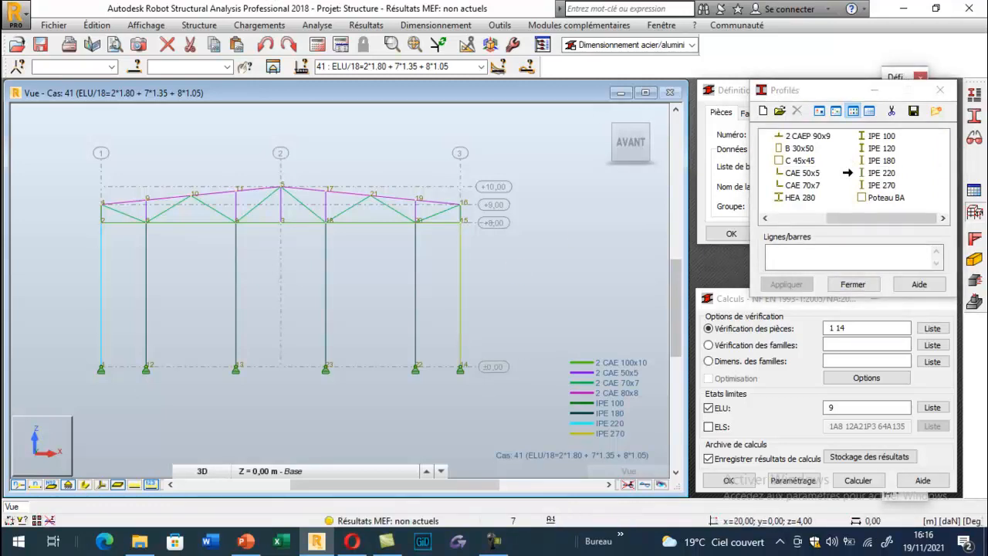
{"action": "left_click", "coordinate": [852, 284]}
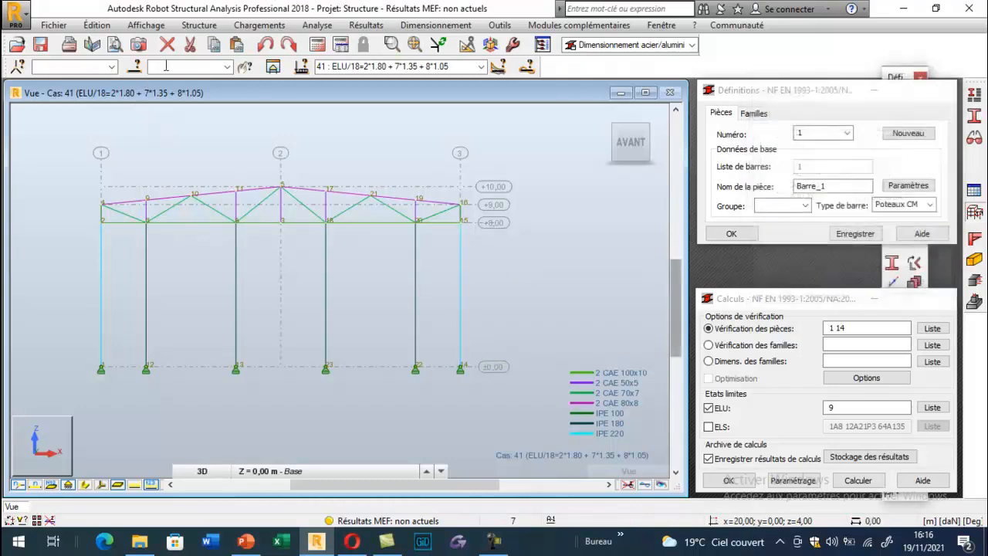
Recalculate the structure, ignoring the instability warnings, and dismiss the calculation messages
{"action": "left_click", "coordinate": [316, 45]}
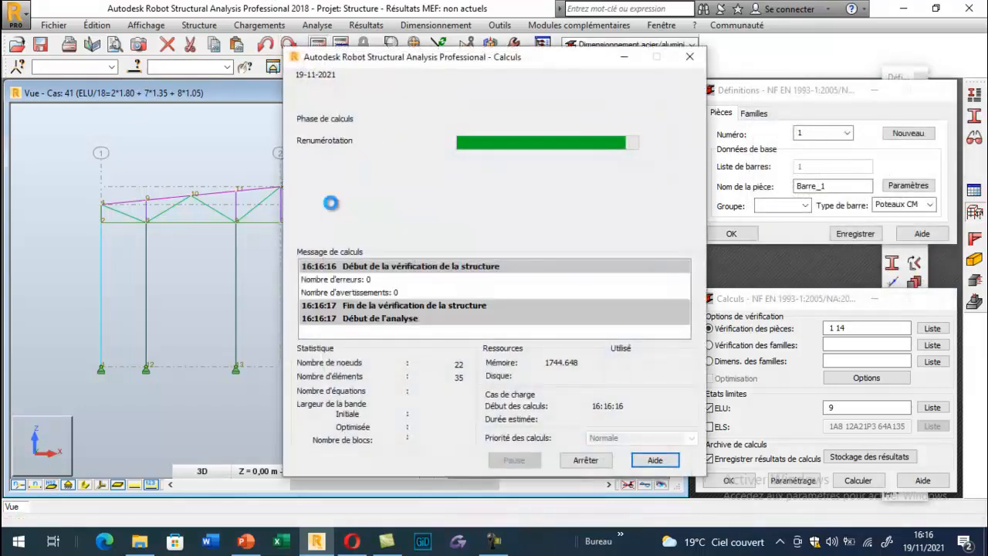
{"action": "left_click", "coordinate": [590, 325]}
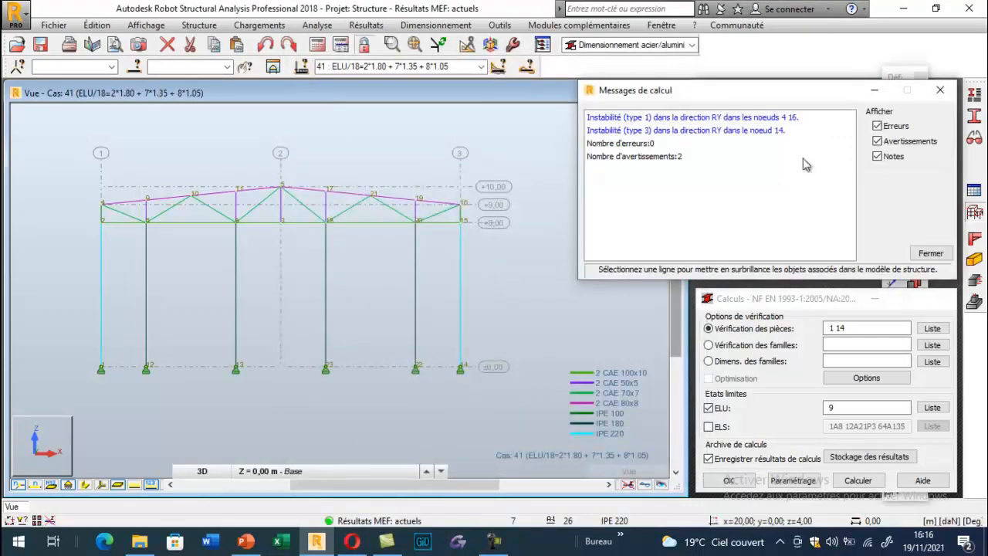
{"action": "left_click", "coordinate": [940, 91]}
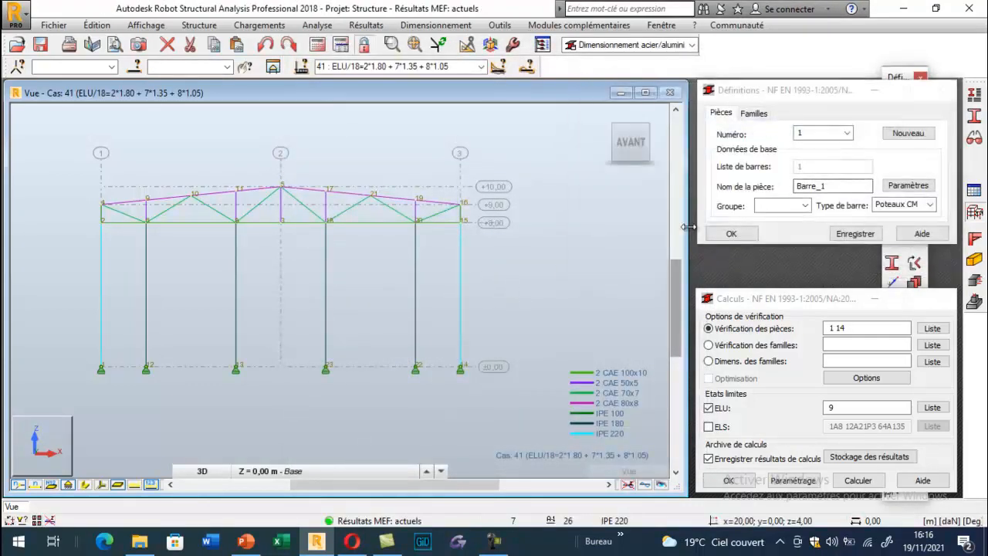
Open the Poteaux CM bar type parameters and enable lateral-torsional buckling (Déversement)
{"action": "left_click", "coordinate": [974, 95]}
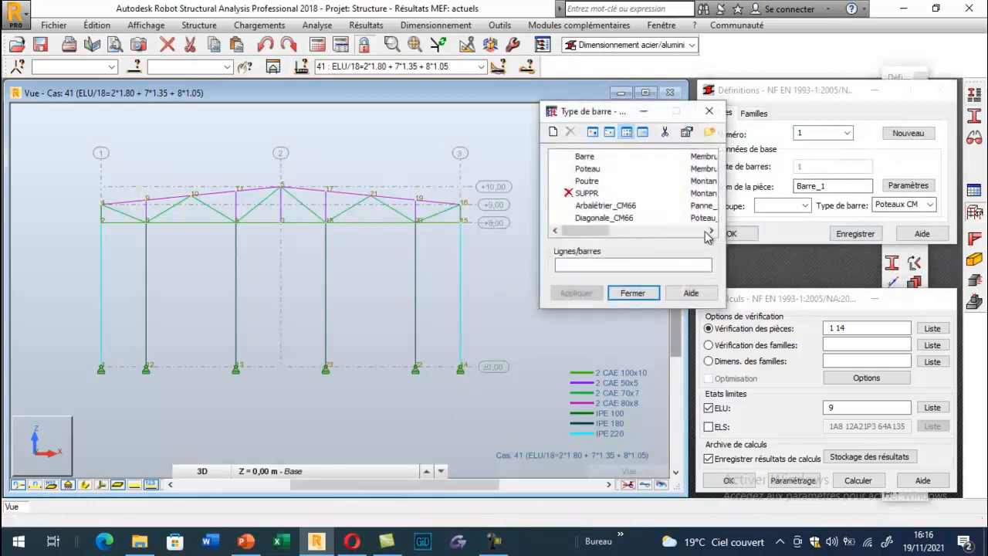
{"action": "left_click", "coordinate": [711, 230]}
{"action": "double_click", "coordinate": [598, 182]}
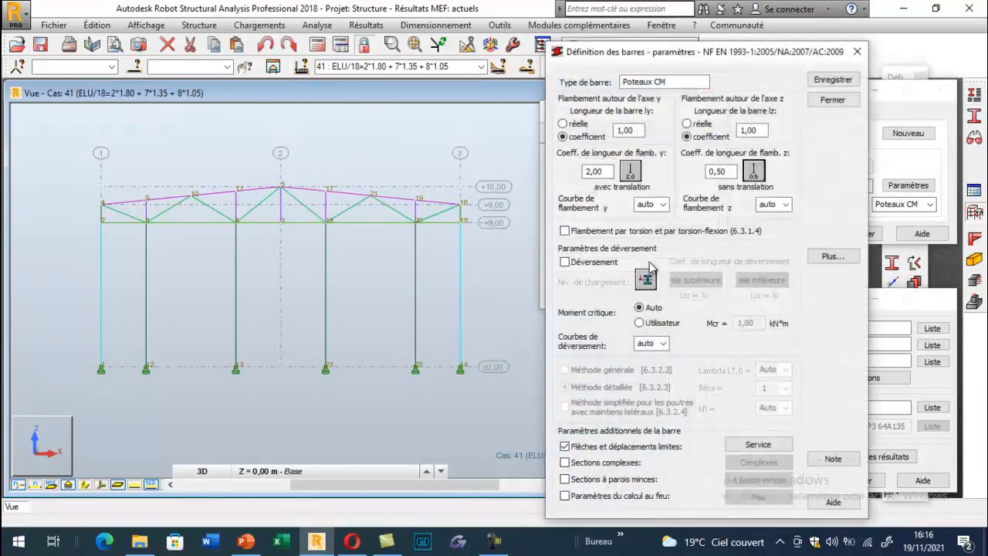
{"action": "left_click", "coordinate": [566, 261]}
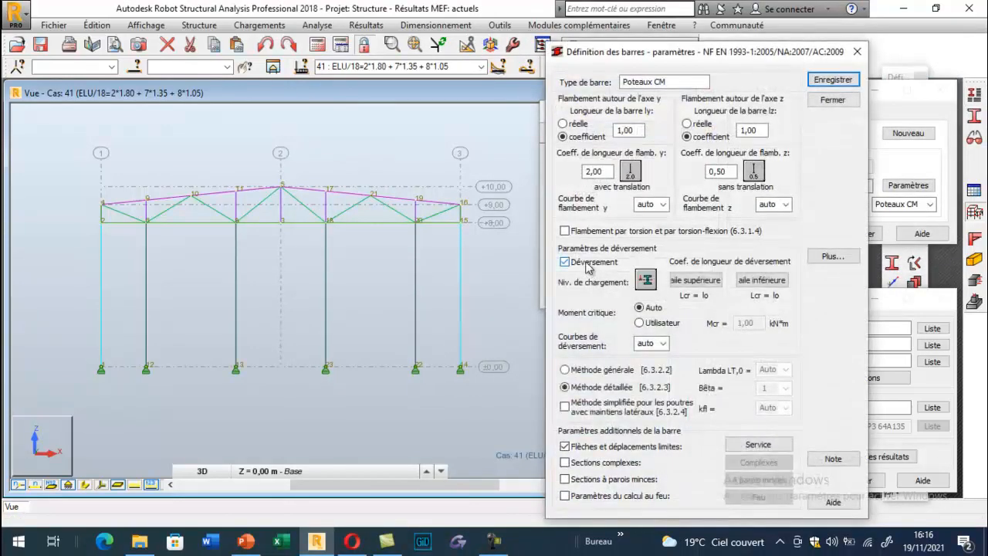
Set the lateral buckling length to Lcr = 0.5 lo for the upper and lower flanges, and save over the existing Poteaux CM type
{"action": "left_click", "coordinate": [695, 281]}
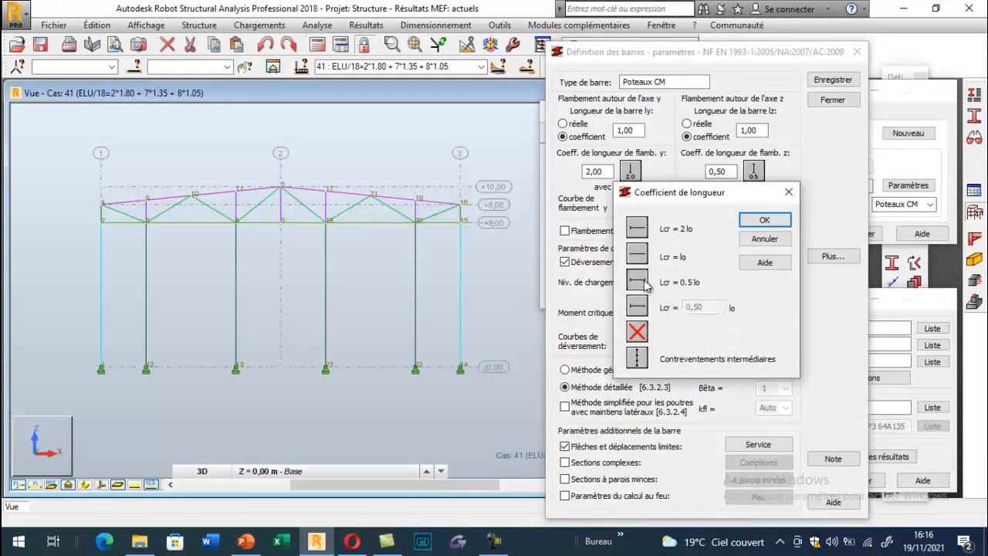
{"action": "left_click", "coordinate": [764, 220]}
{"action": "left_click", "coordinate": [669, 292]}
{"action": "left_click", "coordinate": [638, 279]}
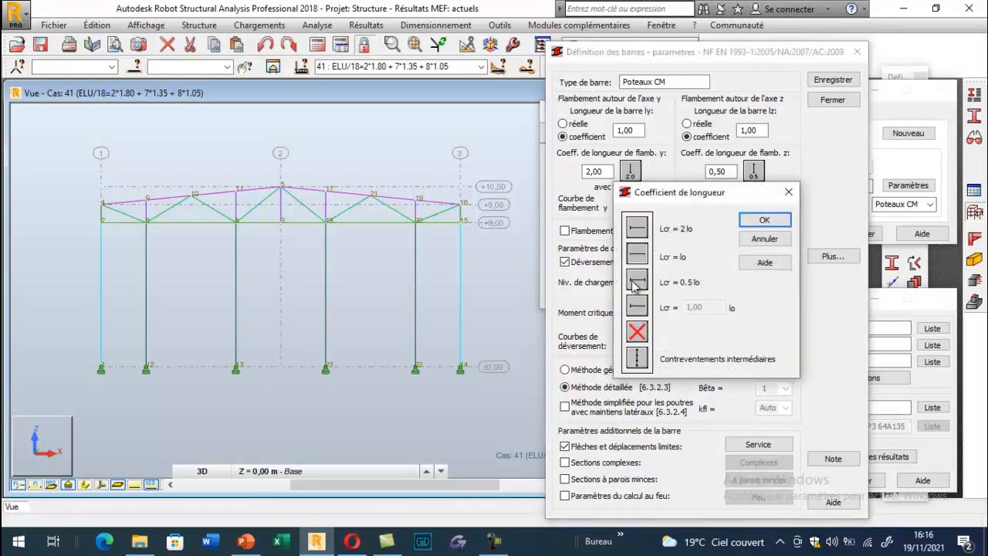
{"action": "left_click", "coordinate": [763, 220]}
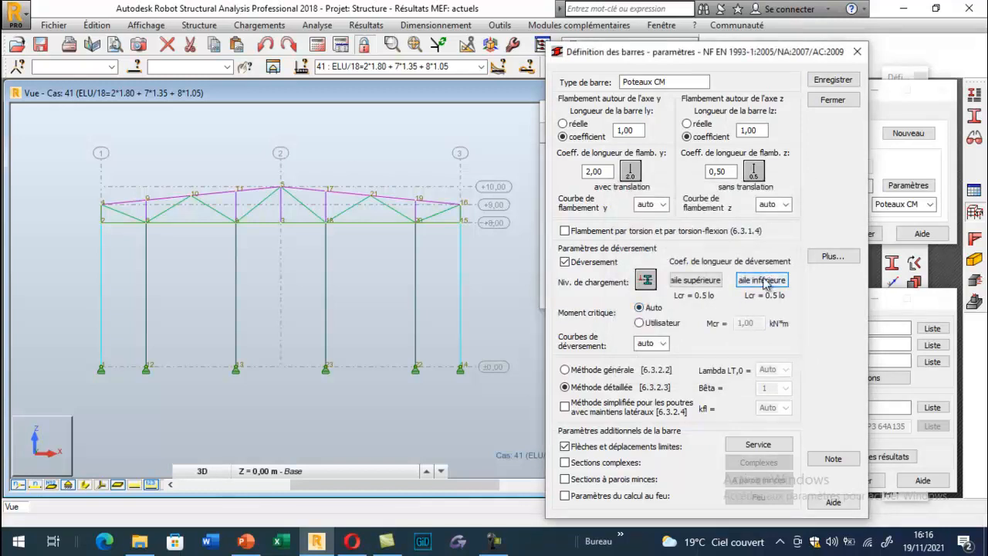
{"action": "left_click", "coordinate": [832, 82]}
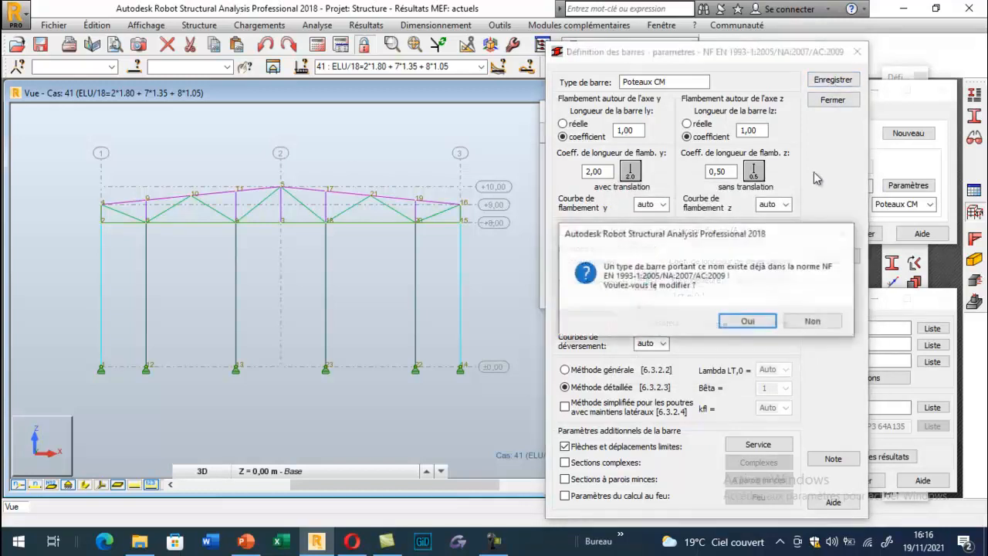
{"action": "left_click", "coordinate": [747, 323]}
{"action": "left_click", "coordinate": [857, 52]}
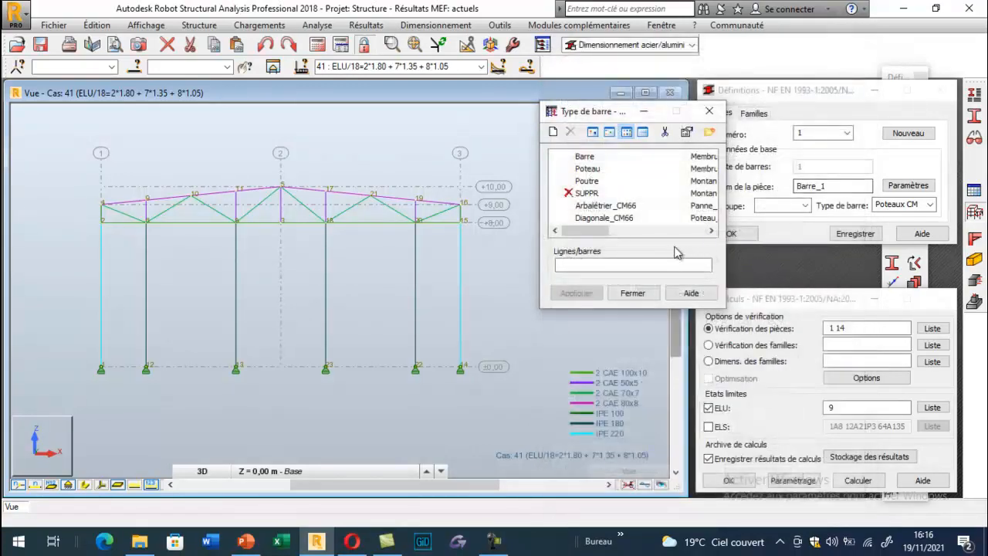
Apply the updated Poteaux CM bar type to the two outer columns, bars 1 and 14
{"action": "left_click", "coordinate": [711, 230]}
{"action": "left_click", "coordinate": [587, 265]}
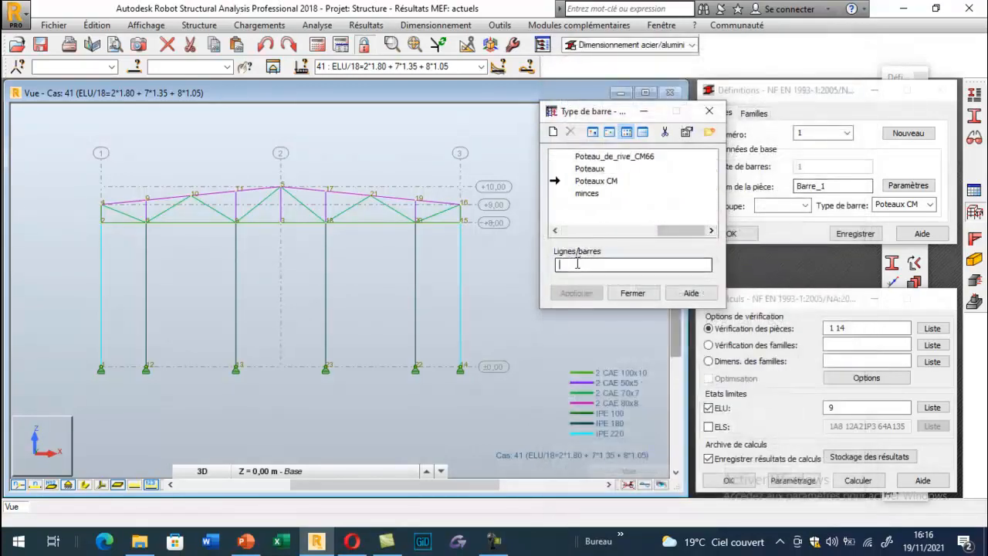
{"action": "left_click", "coordinate": [463, 278]}
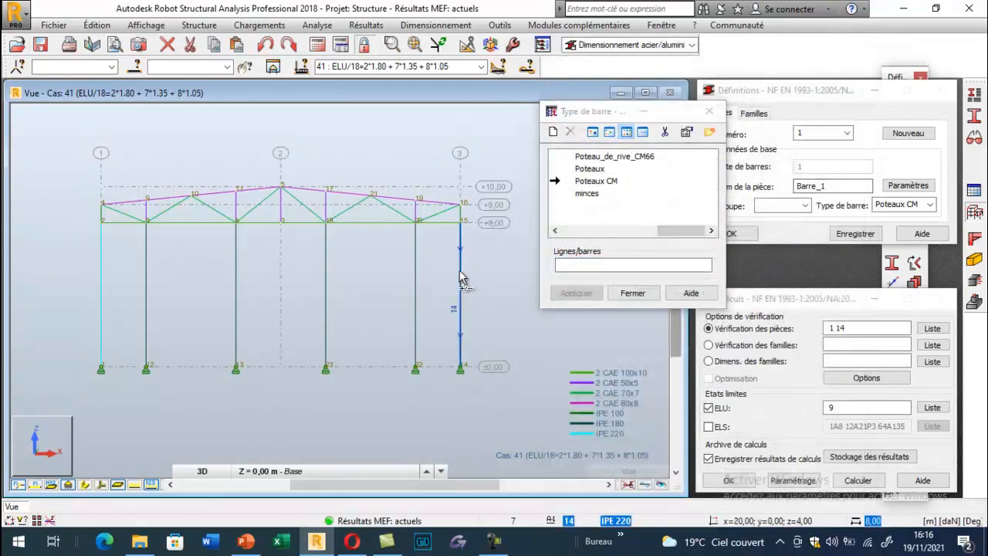
{"action": "left_click", "coordinate": [106, 262], "text": "ctrl"}
{"action": "left_click", "coordinate": [564, 298]}
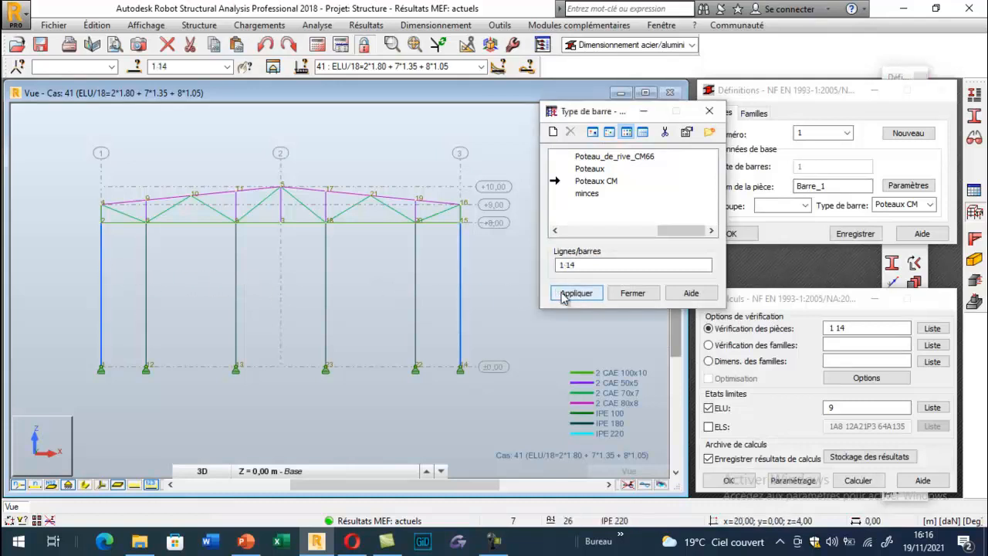
{"action": "left_click", "coordinate": [564, 298]}
{"action": "key", "text": "Escape"}
Recalculate the structure despite the instability warnings, and run the ELU member verification for bars 1 and 14
{"action": "left_click", "coordinate": [317, 44]}
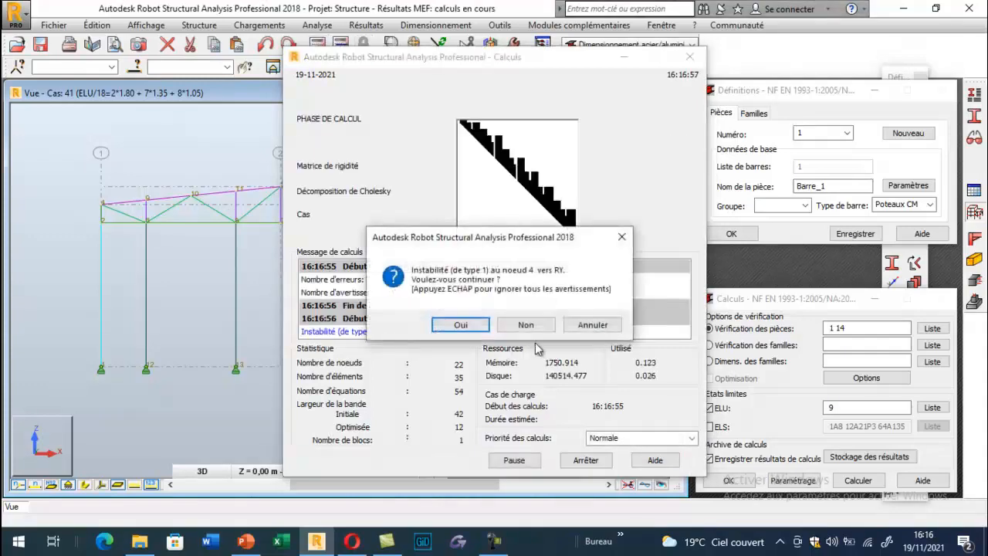
{"action": "left_click", "coordinate": [578, 337]}
{"action": "left_click", "coordinate": [577, 338]}
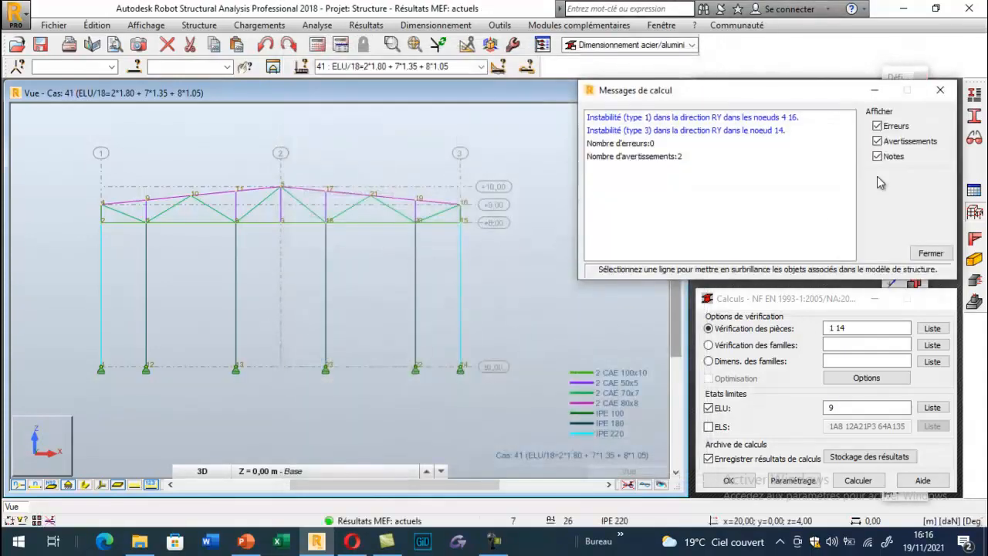
{"action": "left_click", "coordinate": [942, 90]}
{"action": "left_click", "coordinate": [857, 480]}
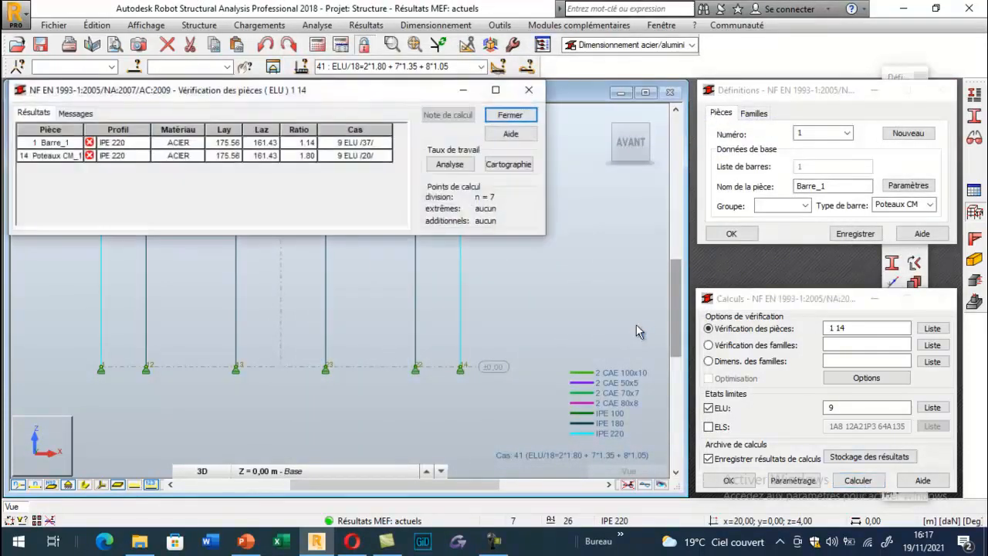
Have a suitable section found automatically for bar 1 in its detailed results, and apply IPE 240 to the member
{"action": "double_click", "coordinate": [128, 142]}
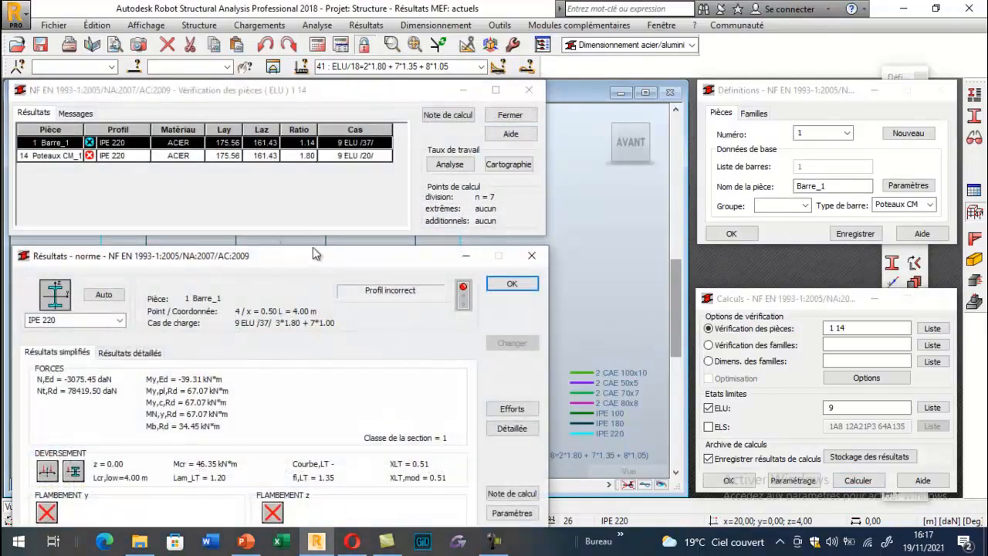
{"action": "left_click", "coordinate": [124, 197]}
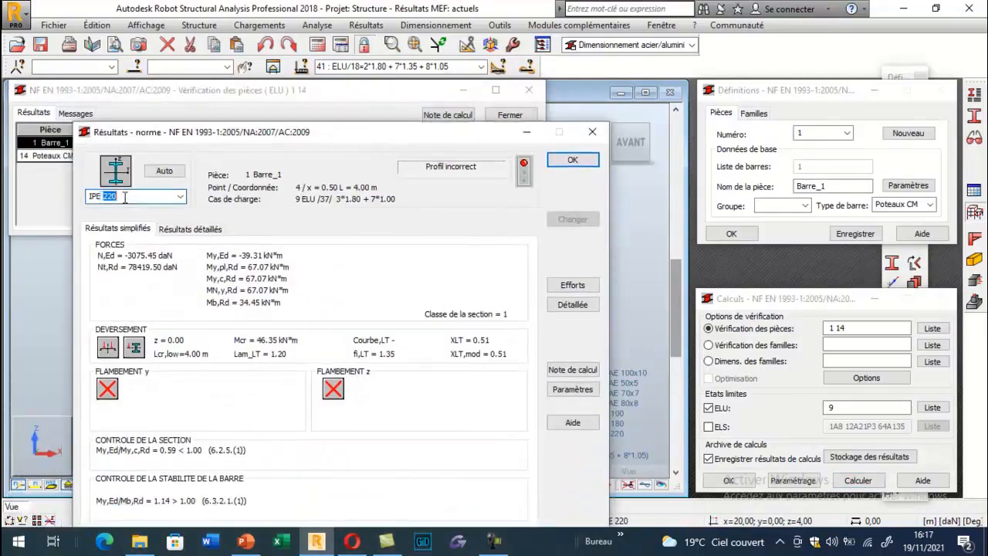
{"action": "key", "text": "BackSpace"}
{"action": "left_click", "coordinate": [159, 176]}
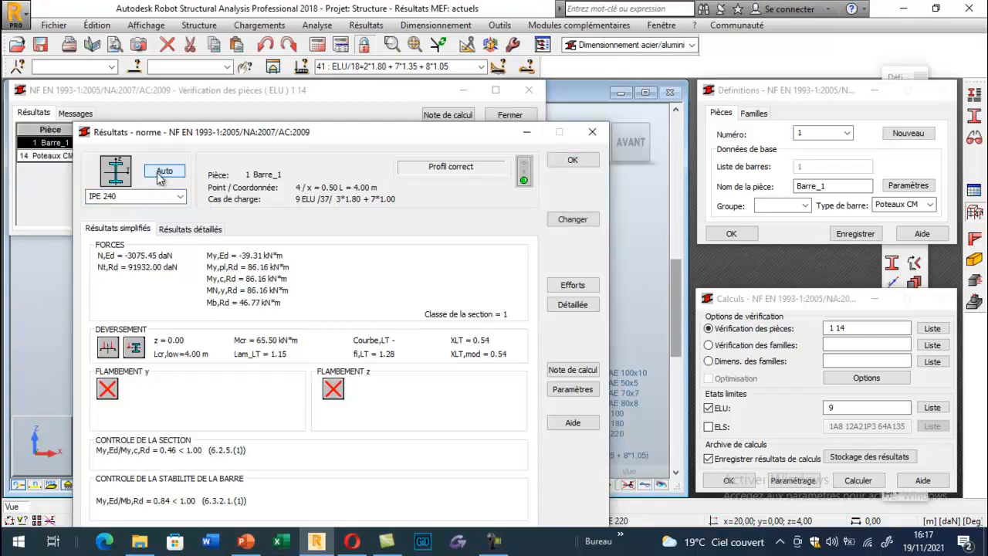
{"action": "left_click", "coordinate": [572, 219]}
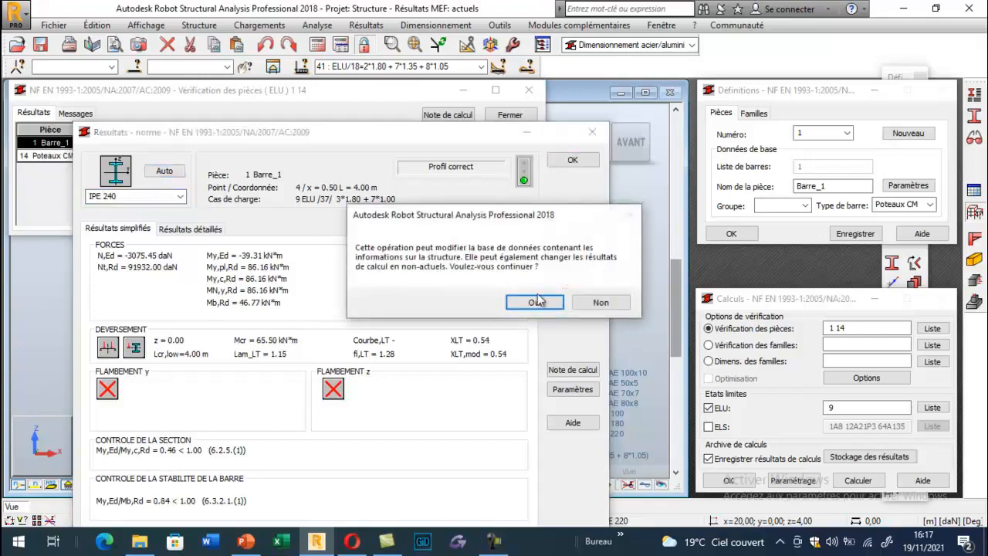
{"action": "key", "text": "Return"}
{"action": "left_click", "coordinate": [592, 132]}
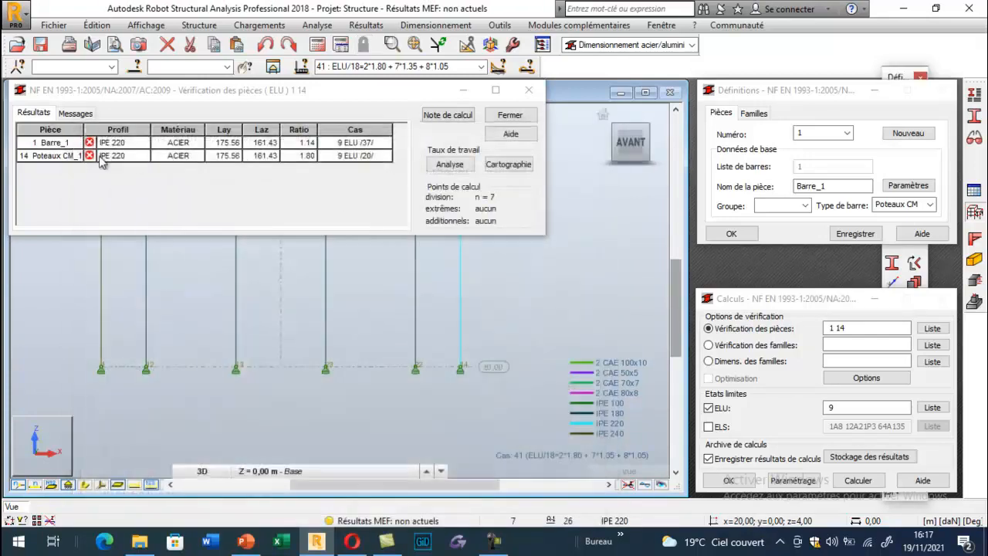
Have a suitable section found automatically for bar 14, apply IPE 270 to it, and close the verification results
{"action": "left_click", "coordinate": [61, 320]}
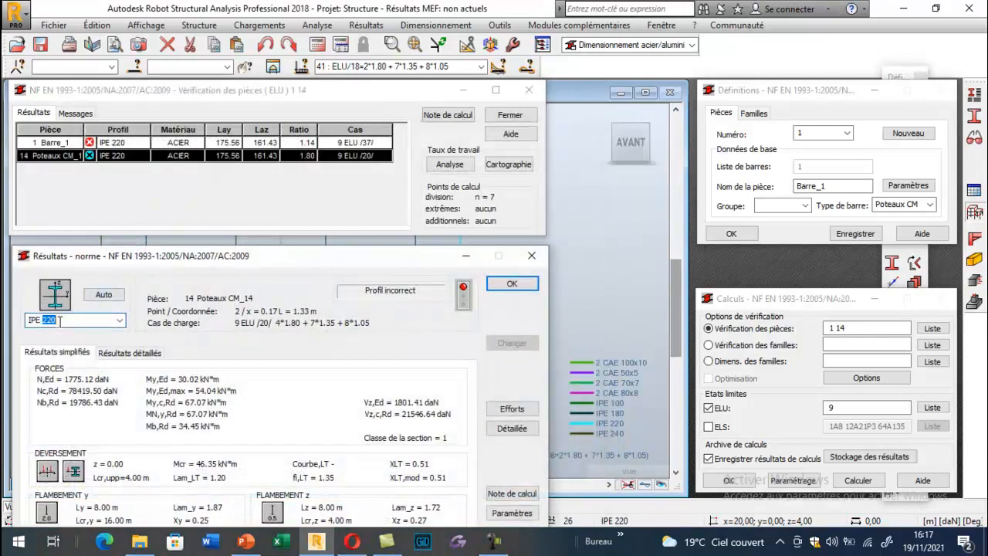
{"action": "left_click", "coordinate": [102, 295]}
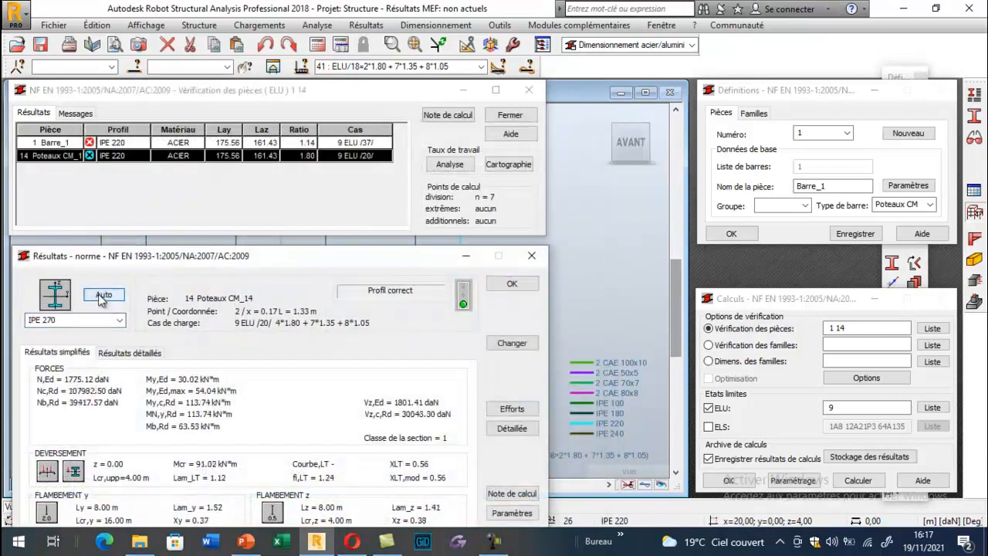
{"action": "left_click", "coordinate": [516, 344]}
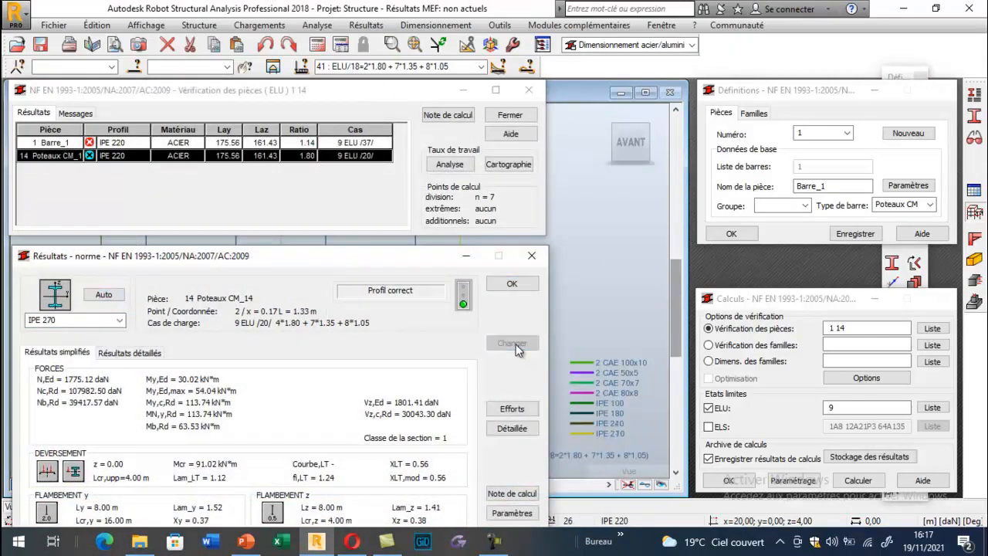
{"action": "left_click", "coordinate": [510, 115]}
{"action": "left_click", "coordinate": [183, 215]}
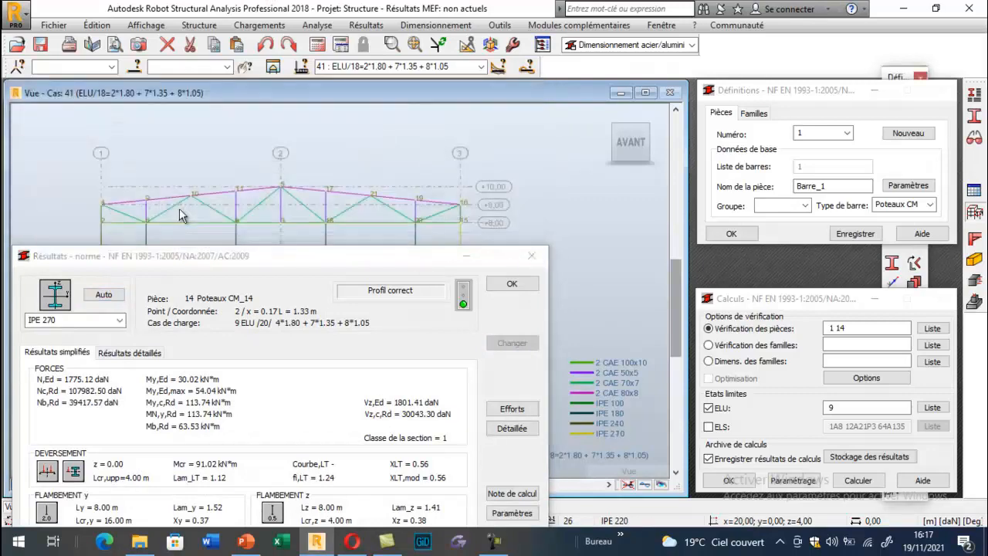
{"action": "left_click", "coordinate": [512, 283]}
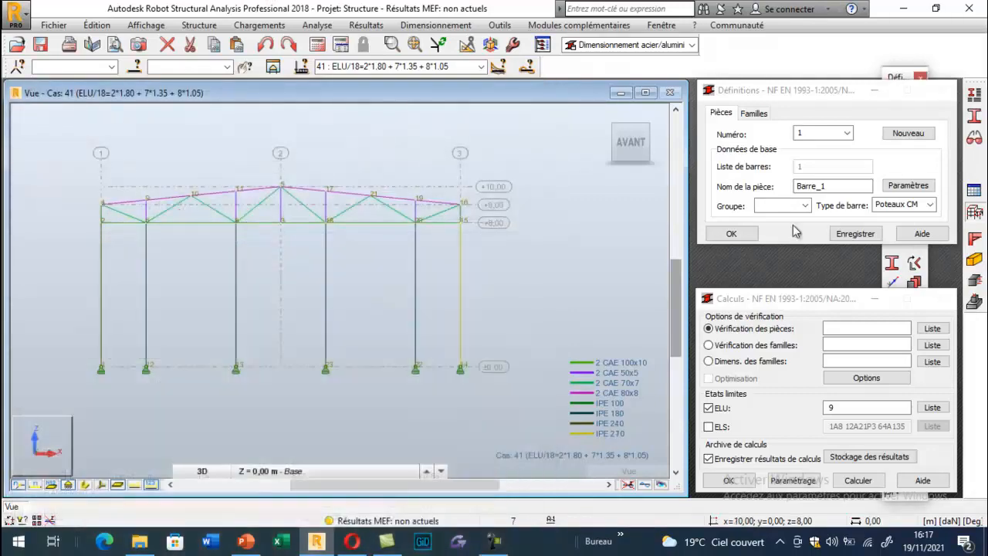
Assign the IPE 270 section to the two outer columns, bars 1 and 14
{"action": "left_click", "coordinate": [975, 118]}
{"action": "left_click", "coordinate": [875, 218]}
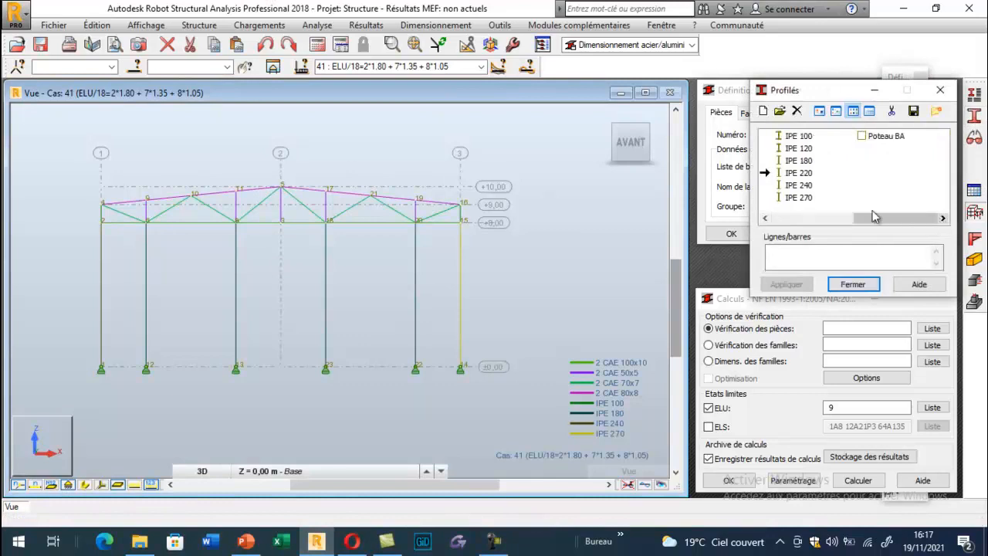
{"action": "left_click", "coordinate": [800, 197]}
{"action": "left_click", "coordinate": [785, 251]}
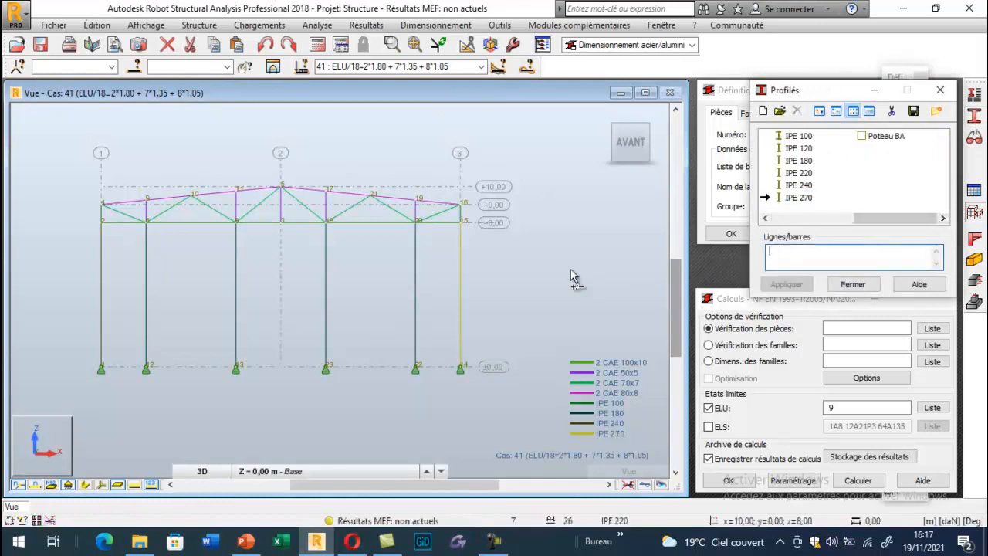
{"action": "left_click", "coordinate": [463, 266]}
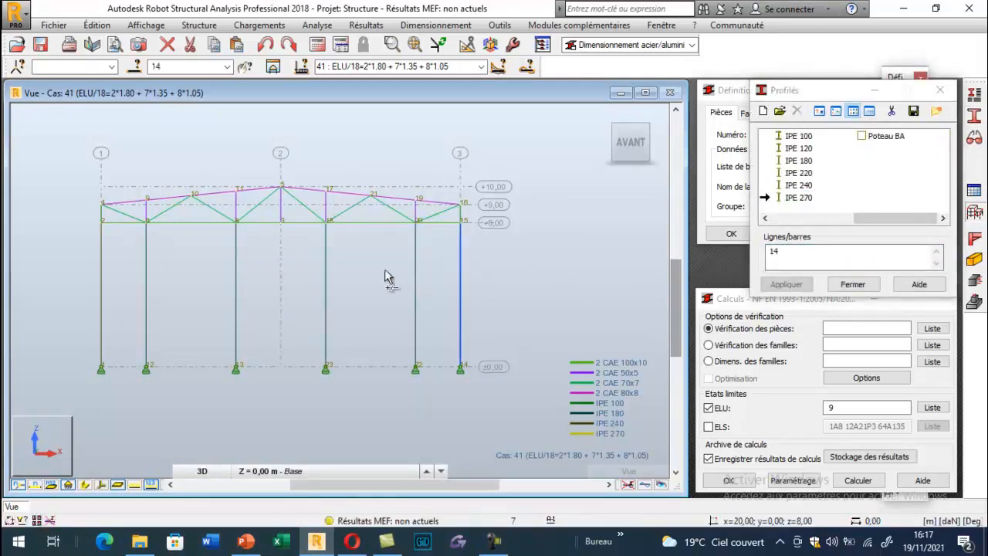
{"action": "left_click", "coordinate": [102, 270], "text": "ctrl"}
{"action": "left_click", "coordinate": [786, 284]}
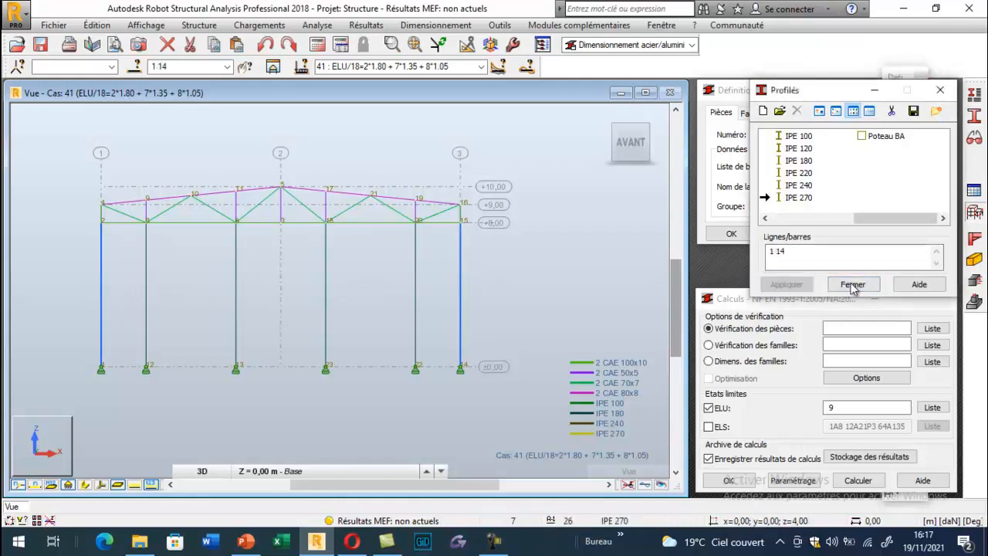
{"action": "left_click", "coordinate": [853, 285]}
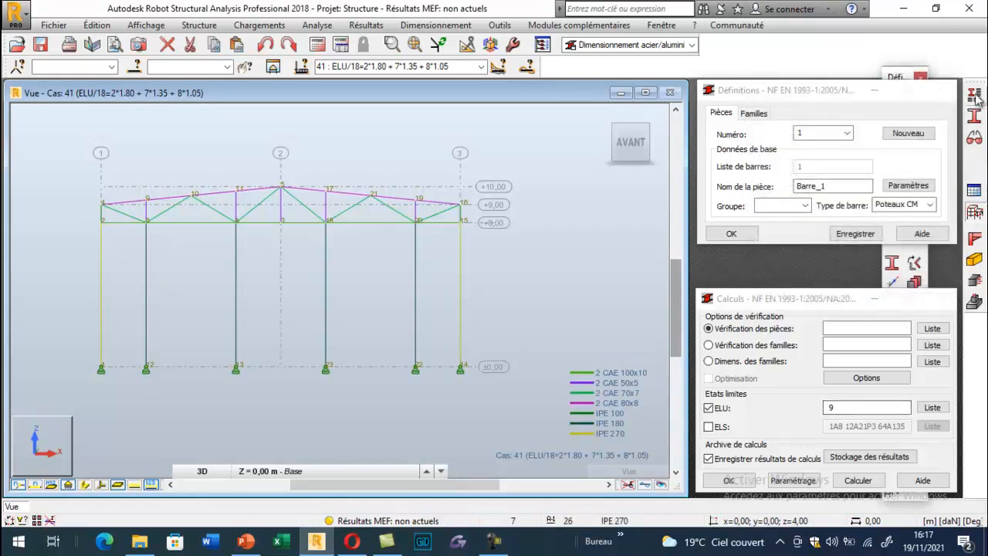
Recalculate the structure, ignoring all instability warnings, and close the calculation messages
{"action": "left_click", "coordinate": [317, 47]}
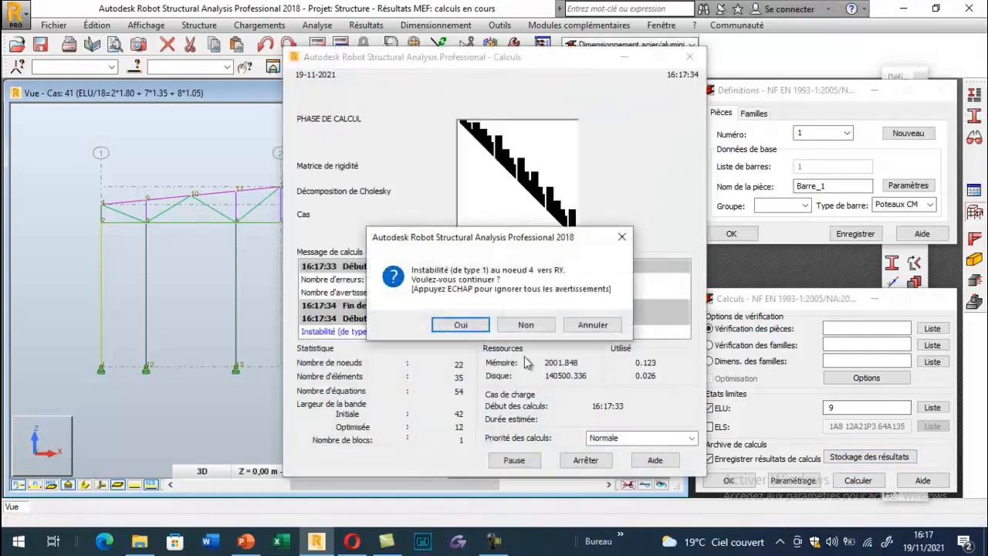
{"action": "left_click", "coordinate": [592, 325]}
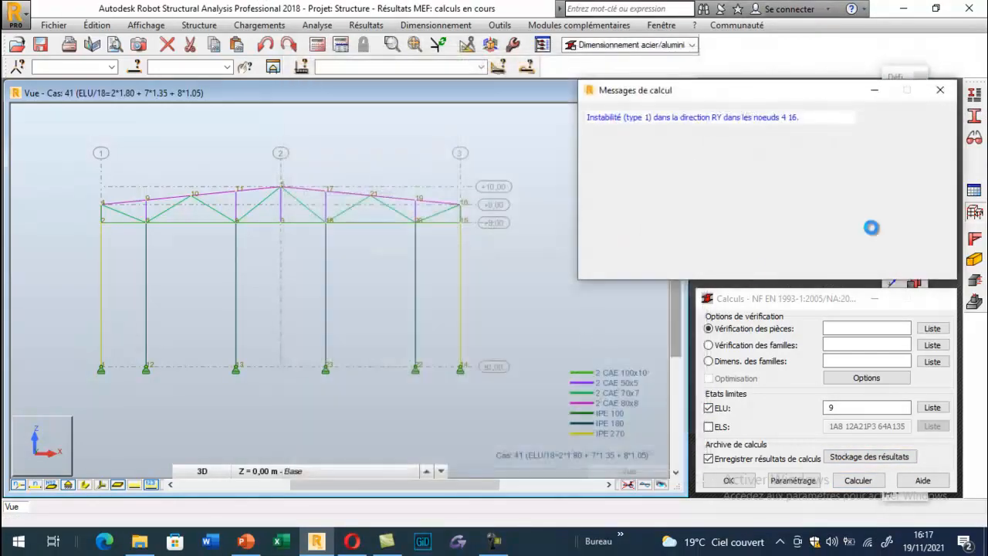
{"action": "left_click", "coordinate": [944, 93]}
Select the outer columns, bars 1 and 14, as the members to check and run their ELU verification
{"action": "left_click", "coordinate": [858, 481]}
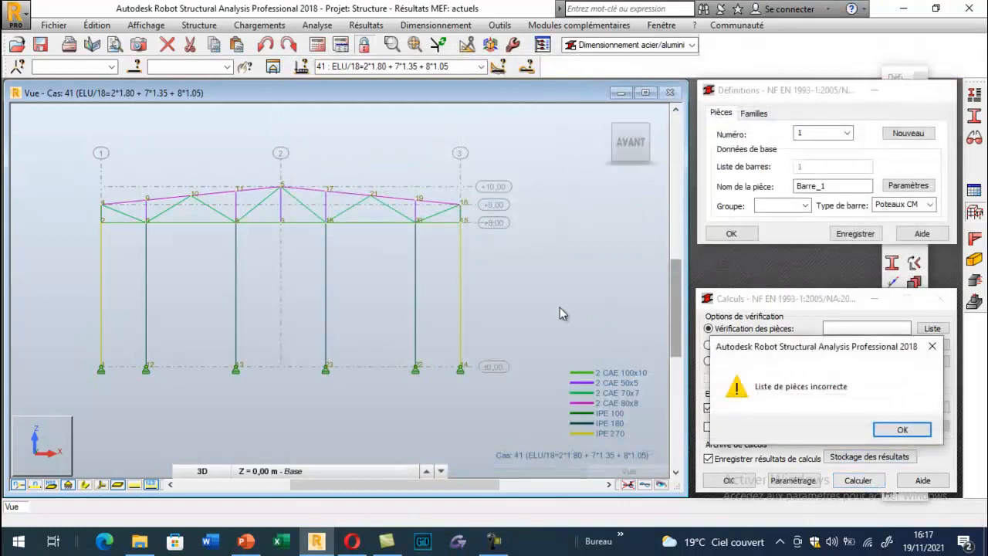
{"action": "left_click", "coordinate": [902, 429]}
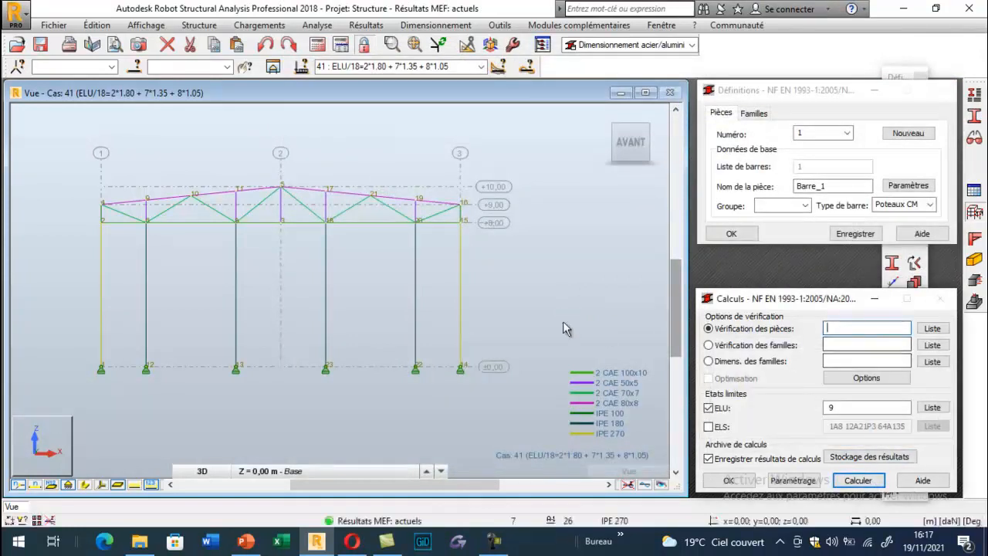
{"action": "left_click", "coordinate": [459, 305]}
{"action": "left_click_drag", "start_coordinate": [124, 261], "coordinate": [38, 312]}
{"action": "left_click", "coordinate": [832, 330]}
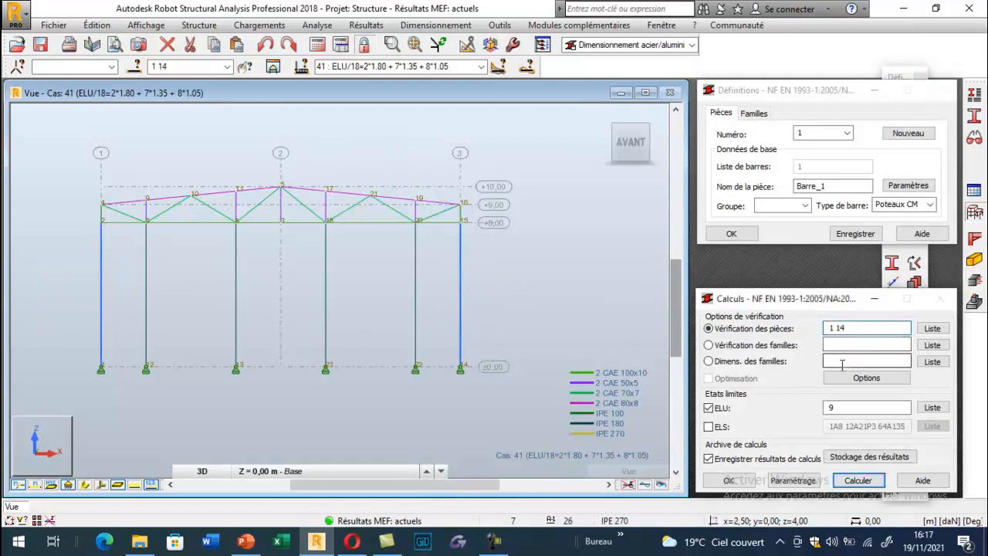
{"action": "left_click", "coordinate": [858, 480]}
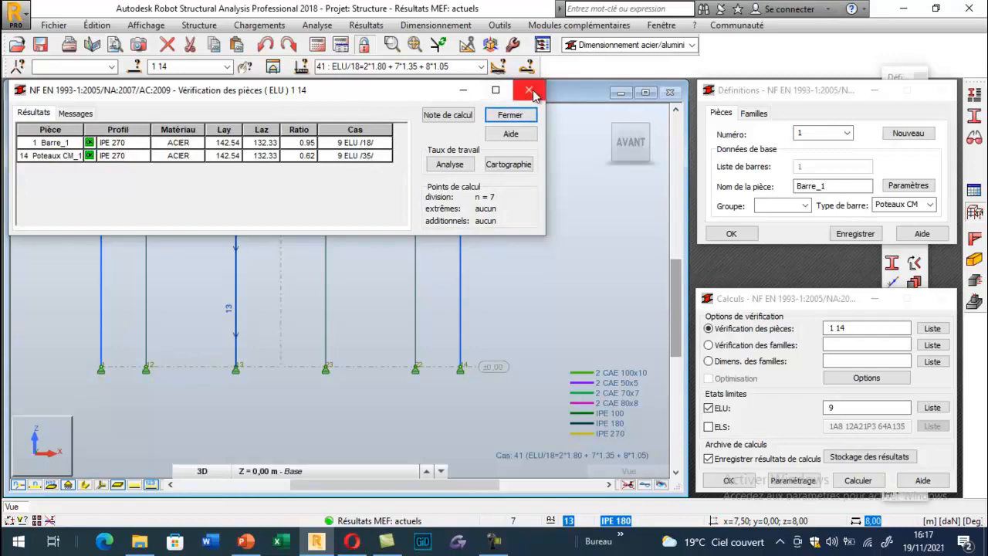
Examine bar 1's section and stability checks in its detailed results, and close the verification results
{"action": "double_click", "coordinate": [123, 145]}
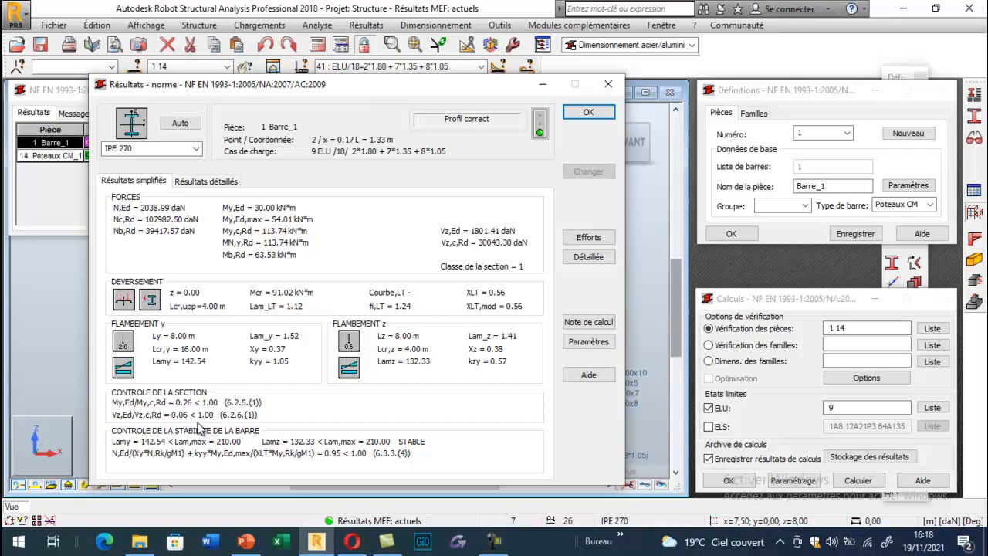
{"action": "left_click", "coordinate": [589, 112]}
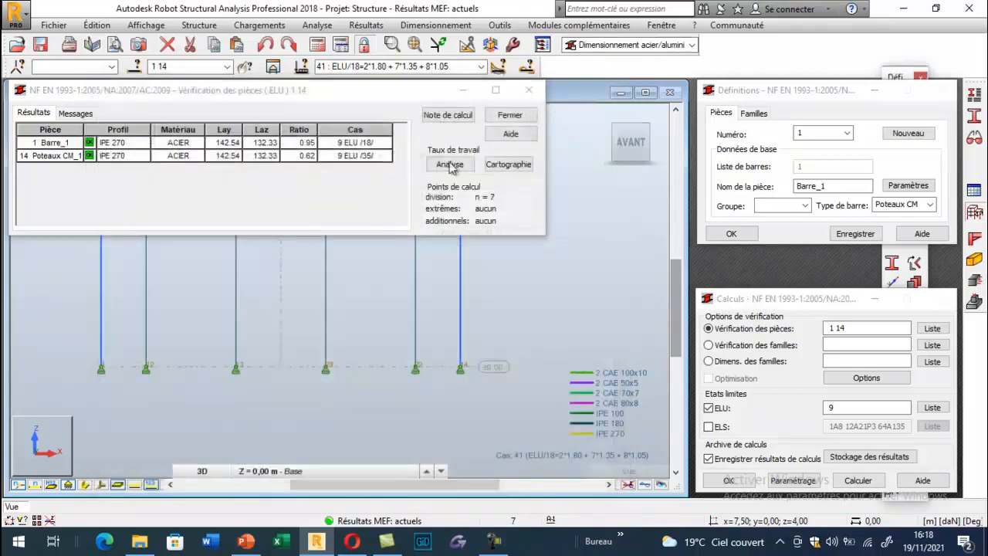
{"action": "left_click", "coordinate": [529, 91]}
{"action": "left_click", "coordinate": [188, 210]}
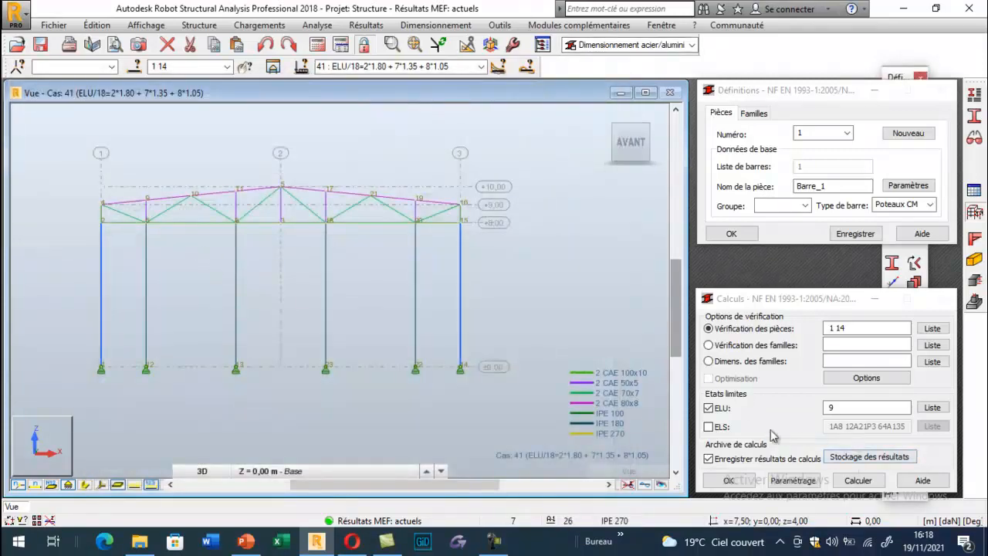
Include the ELS limit state with combination case 12 and run the ELU and ELS verification for bars 1 and 14
{"action": "left_click", "coordinate": [709, 427]}
{"action": "left_click", "coordinate": [933, 426]}
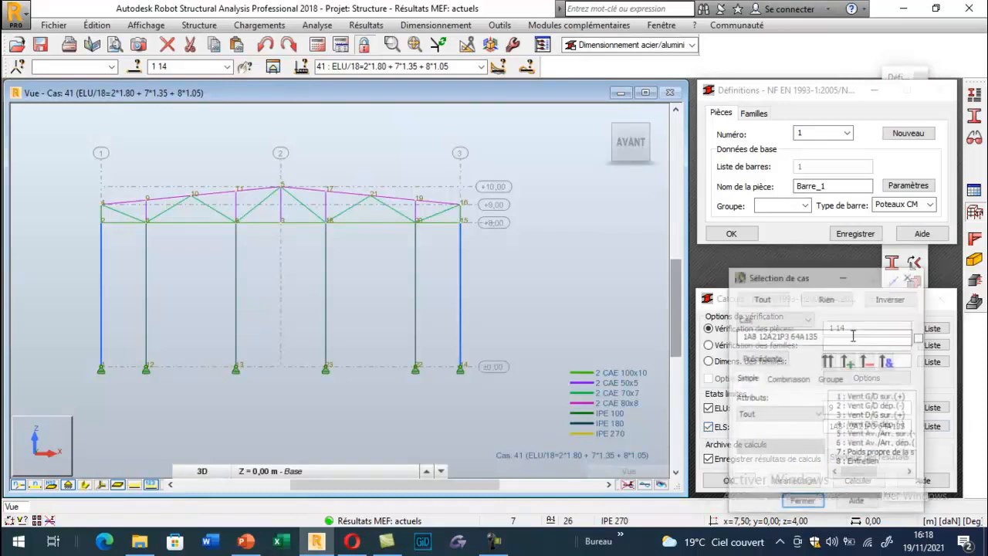
{"action": "left_click", "coordinate": [789, 378]}
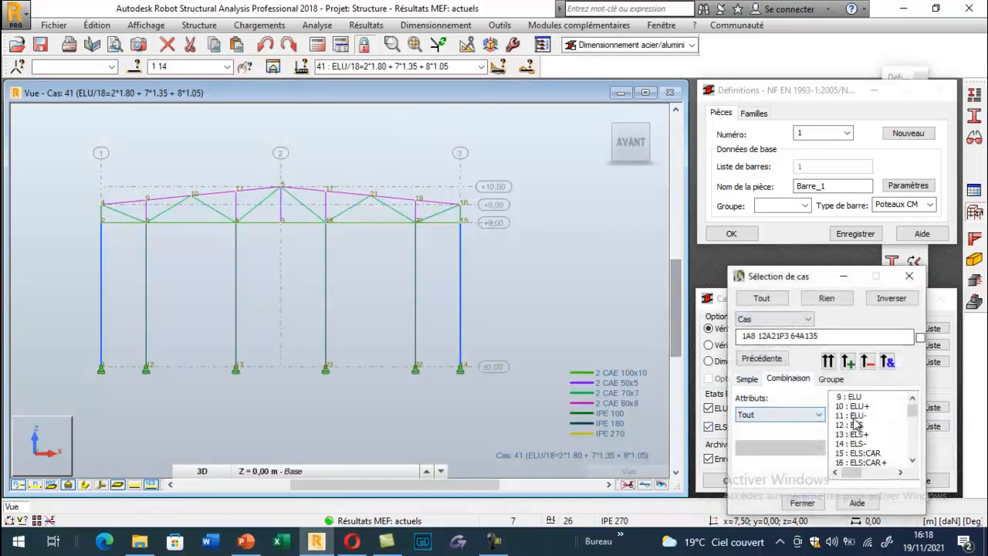
{"action": "left_click", "coordinate": [850, 424]}
{"action": "left_click", "coordinate": [829, 363]}
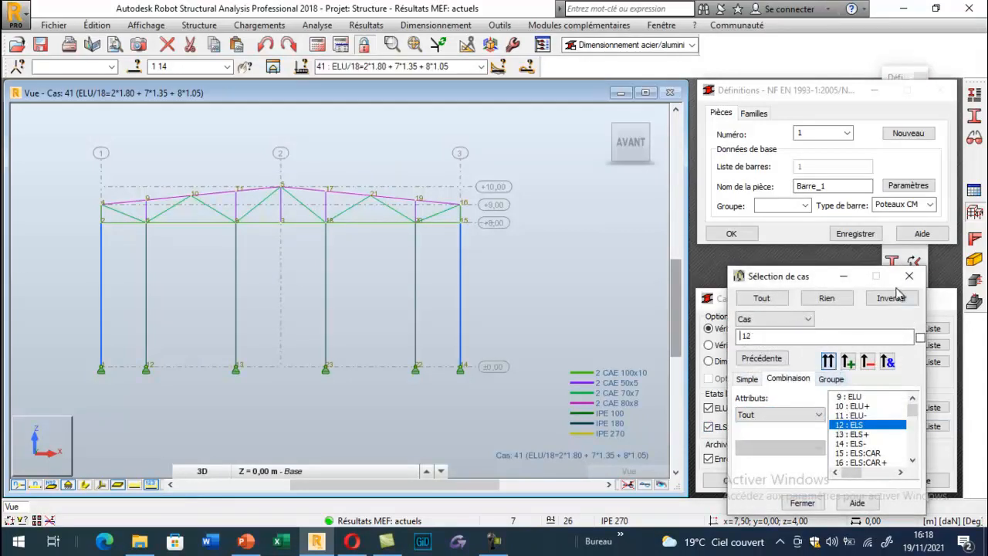
{"action": "left_click", "coordinate": [909, 276]}
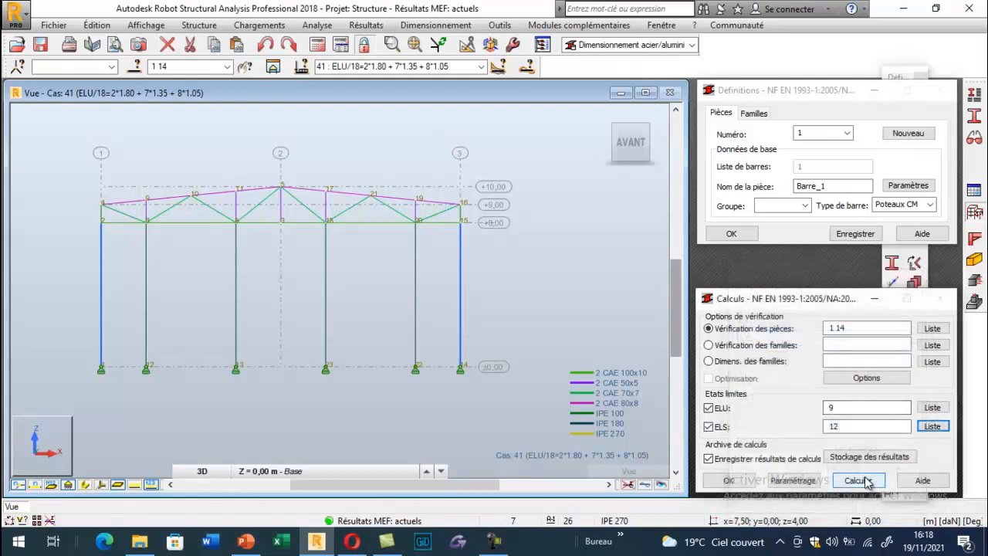
{"action": "left_click", "coordinate": [866, 479]}
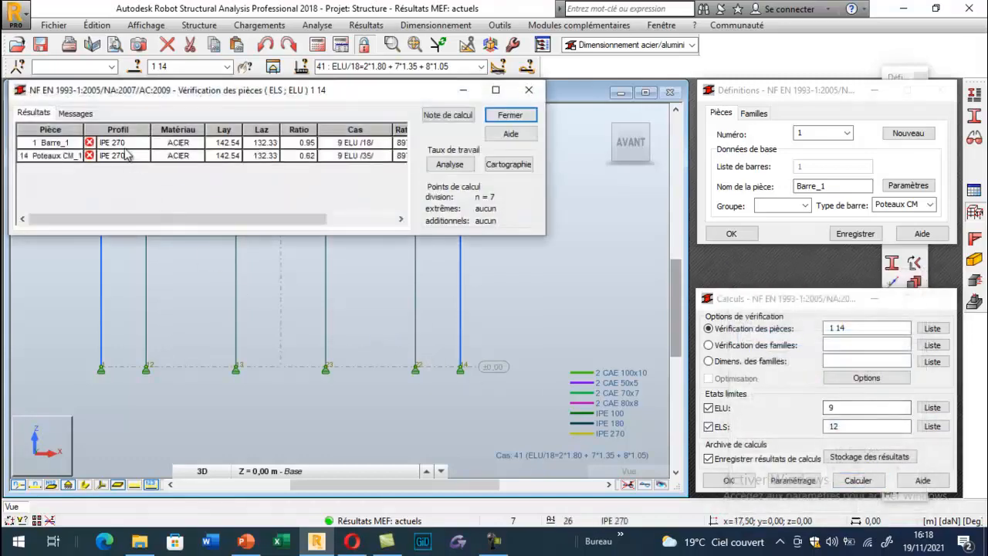
Check the node displacements in bar 1's detailed results, and close the ELS and ELU verification results
{"action": "double_click", "coordinate": [120, 145]}
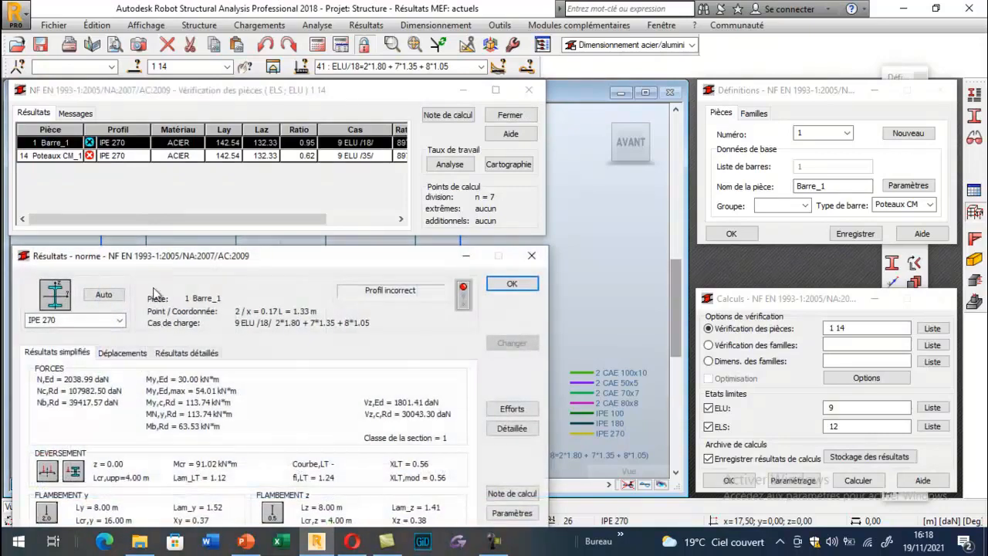
{"action": "left_click", "coordinate": [143, 357]}
{"action": "left_click_drag", "start_coordinate": [210, 257], "coordinate": [290, 68]}
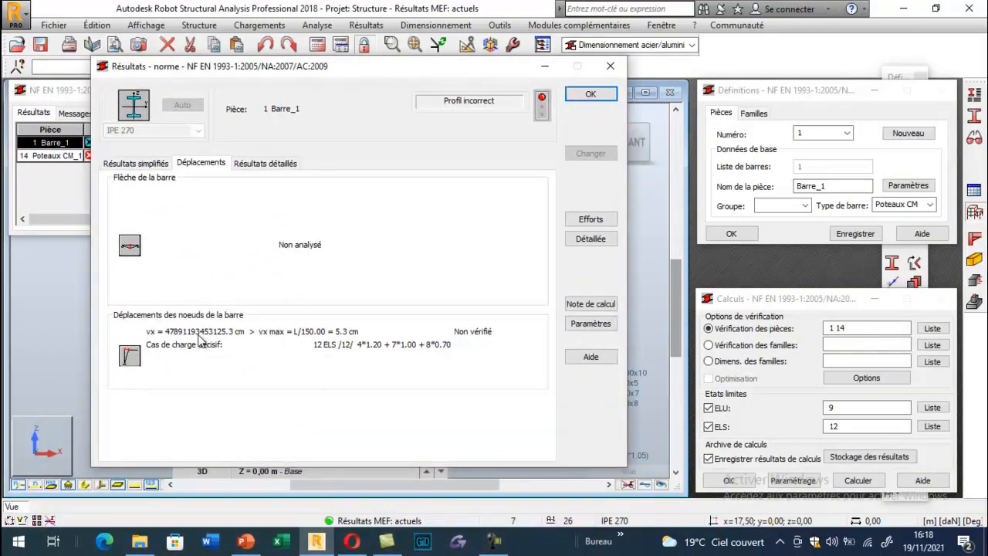
{"action": "left_click", "coordinate": [610, 70]}
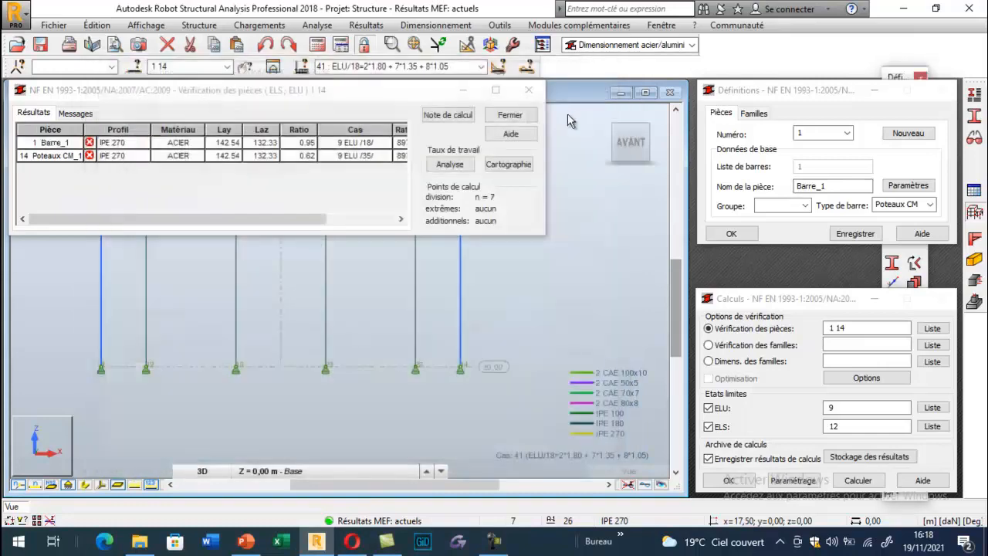
{"action": "left_click", "coordinate": [529, 90]}
{"action": "left_click", "coordinate": [188, 210]}
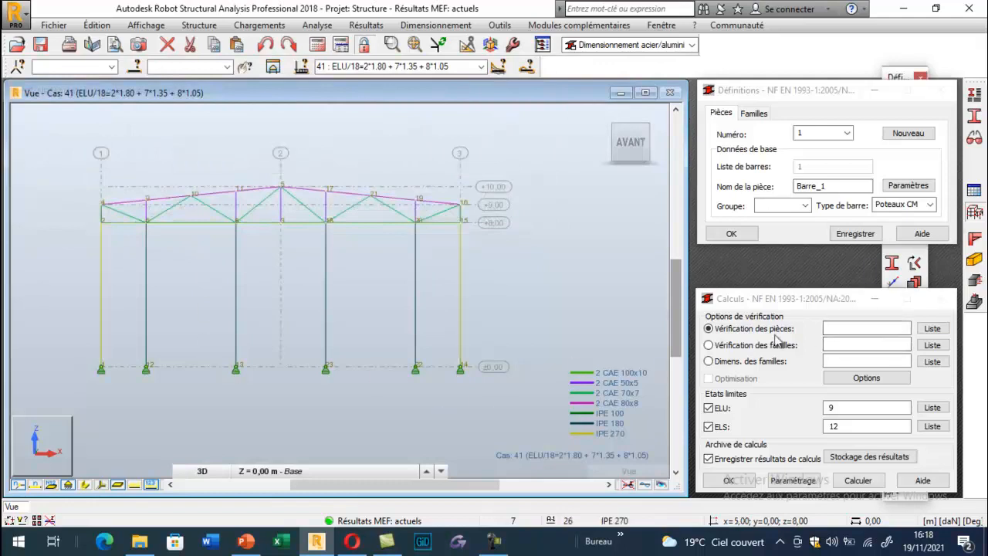
Reselect the outer columns, bars 1 and 14, and rerun their combined ELS and ELU verification
{"action": "left_click", "coordinate": [849, 482]}
{"action": "left_click", "coordinate": [901, 430]}
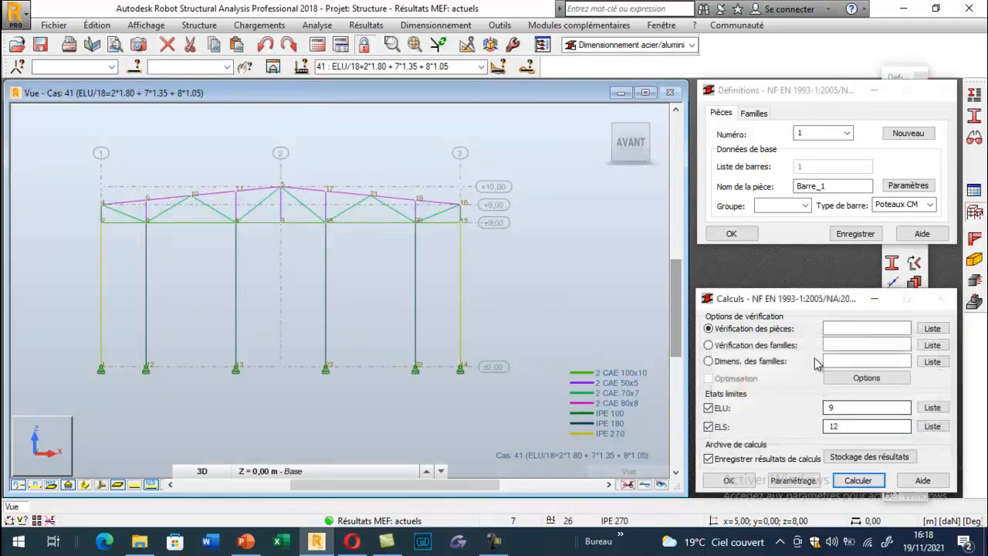
{"action": "left_click", "coordinate": [460, 281]}
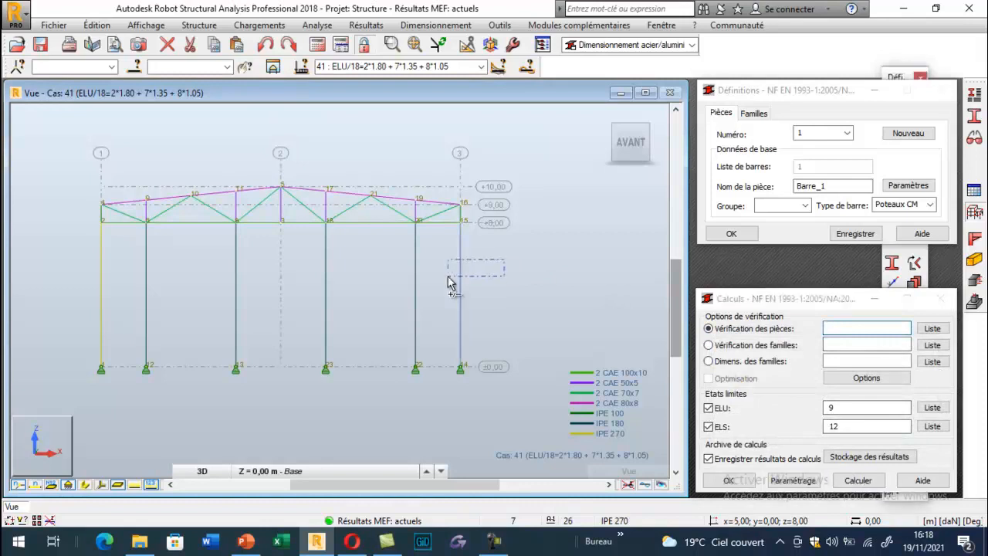
{"action": "left_click", "coordinate": [102, 284]}
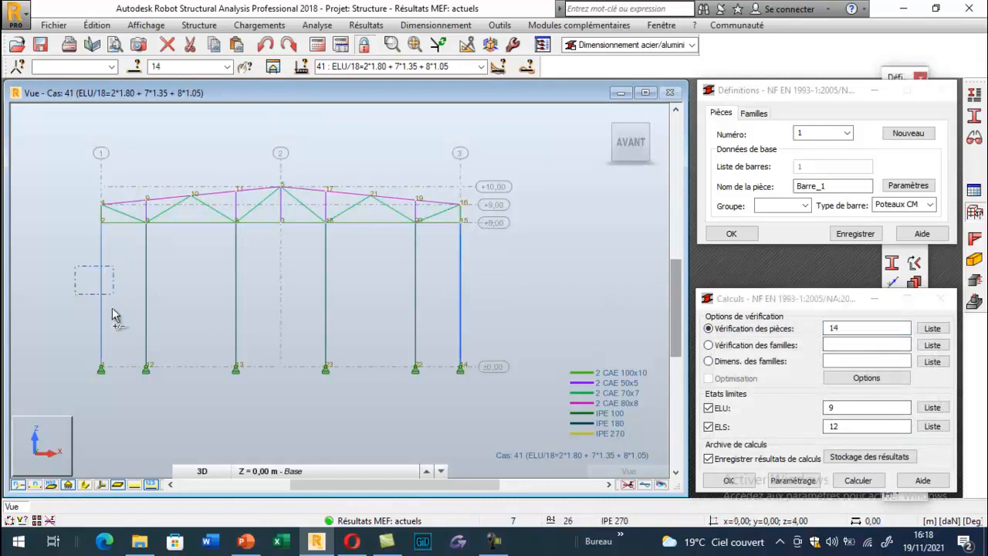
{"action": "left_click", "coordinate": [858, 481]}
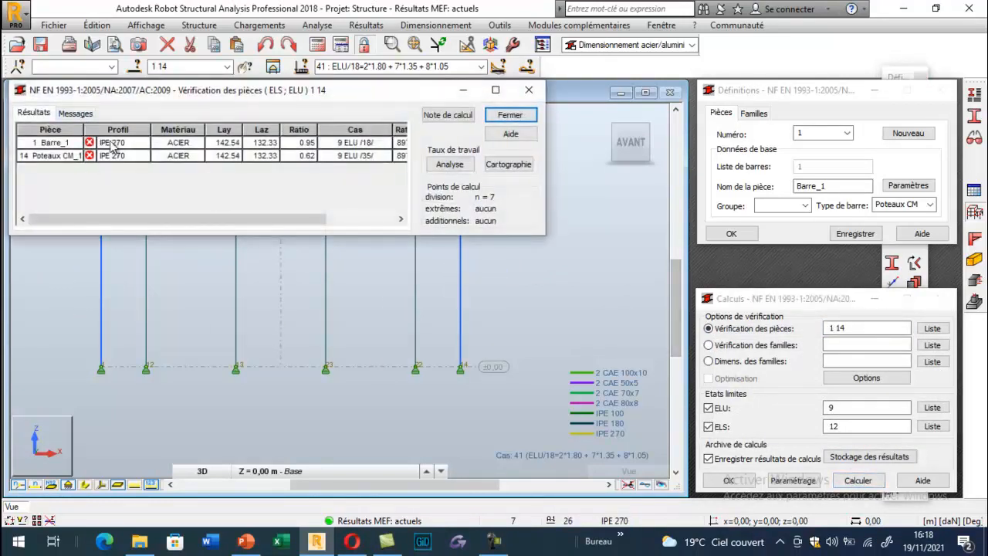
Review bar 1's simplified results and displacements once more, and close the verification windows
{"action": "left_click", "coordinate": [112, 146]}
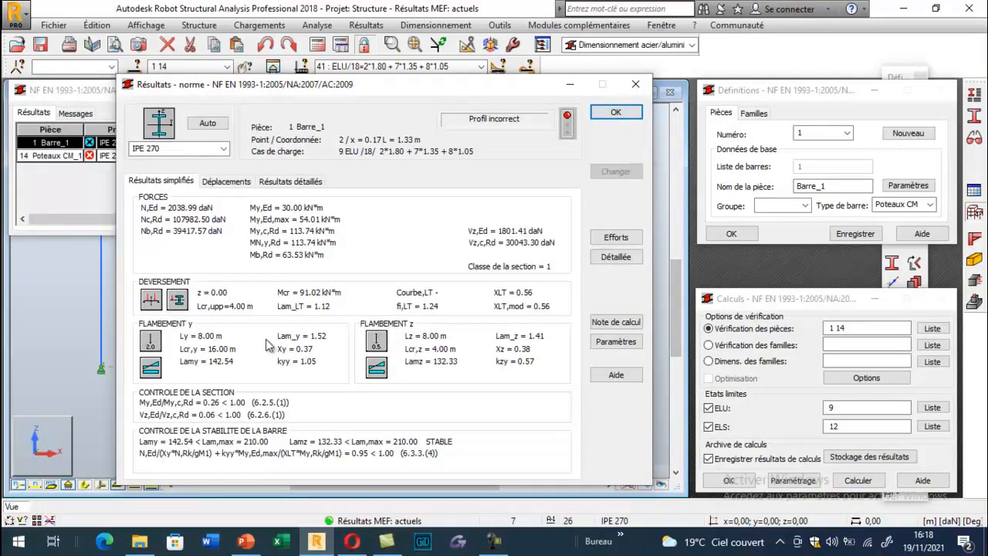
{"action": "left_click", "coordinate": [226, 182]}
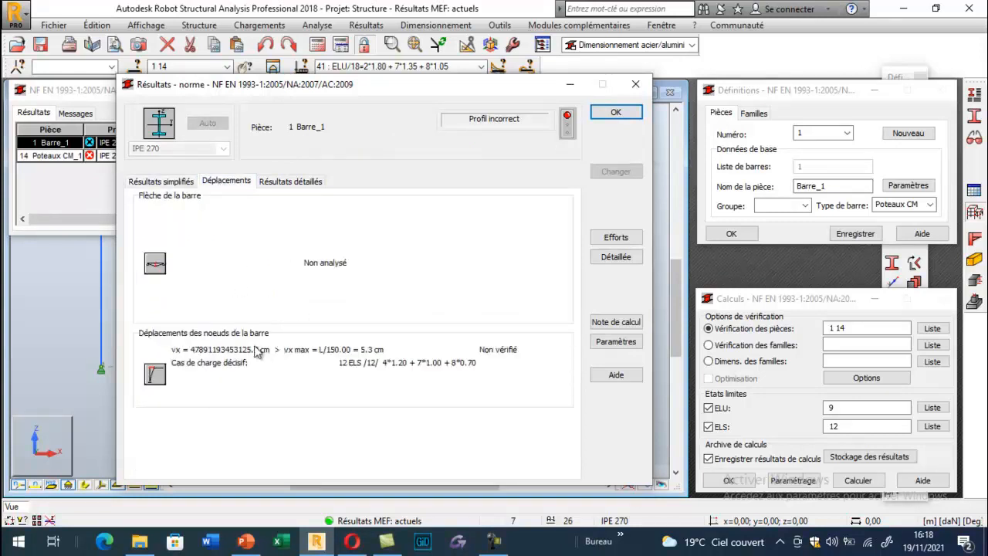
{"action": "left_click", "coordinate": [636, 85]}
{"action": "left_click", "coordinate": [529, 89]}
{"action": "left_click", "coordinate": [177, 211]}
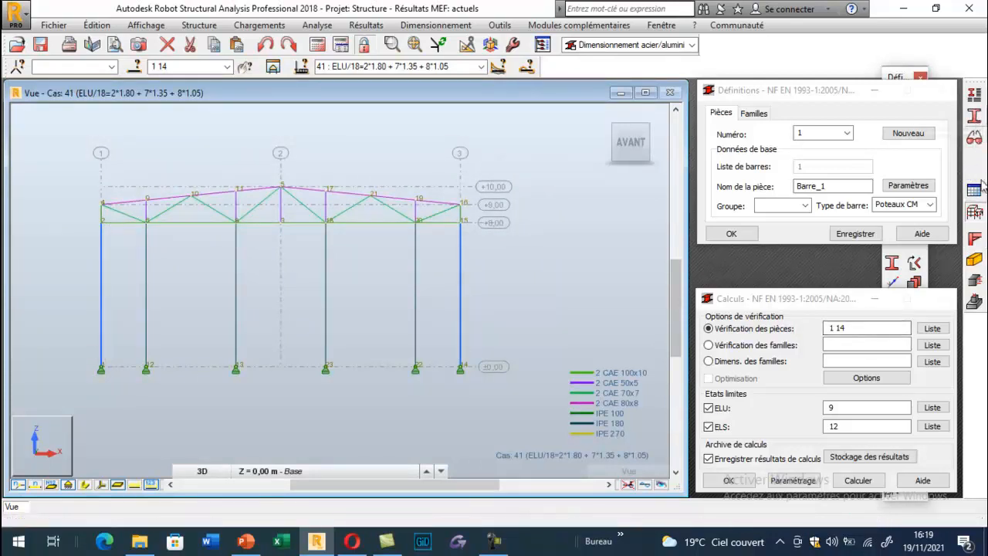
Return to the Démarrage layout and assign the Encastrement support to the base nodes of both outer columns
{"action": "left_click", "coordinate": [632, 45]}
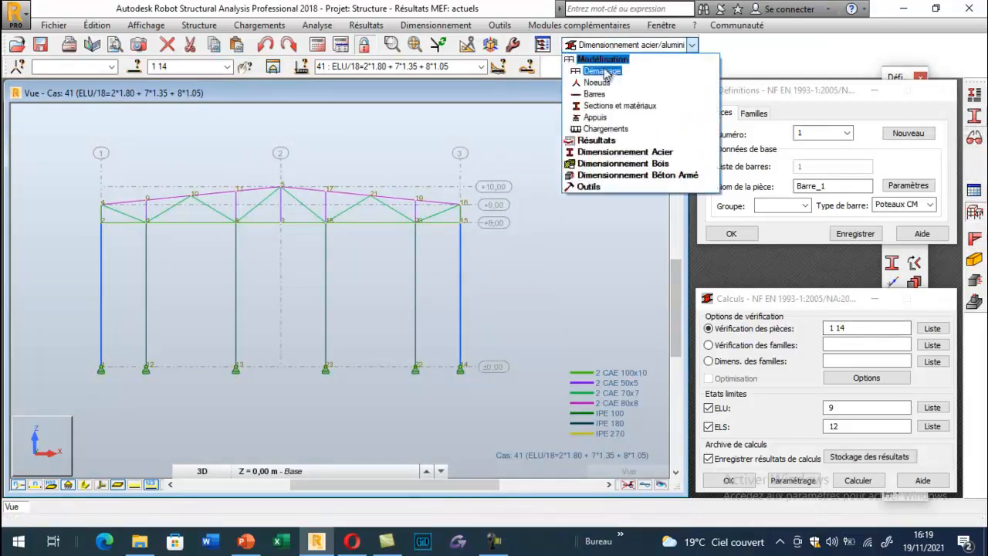
{"action": "left_click", "coordinate": [602, 71]}
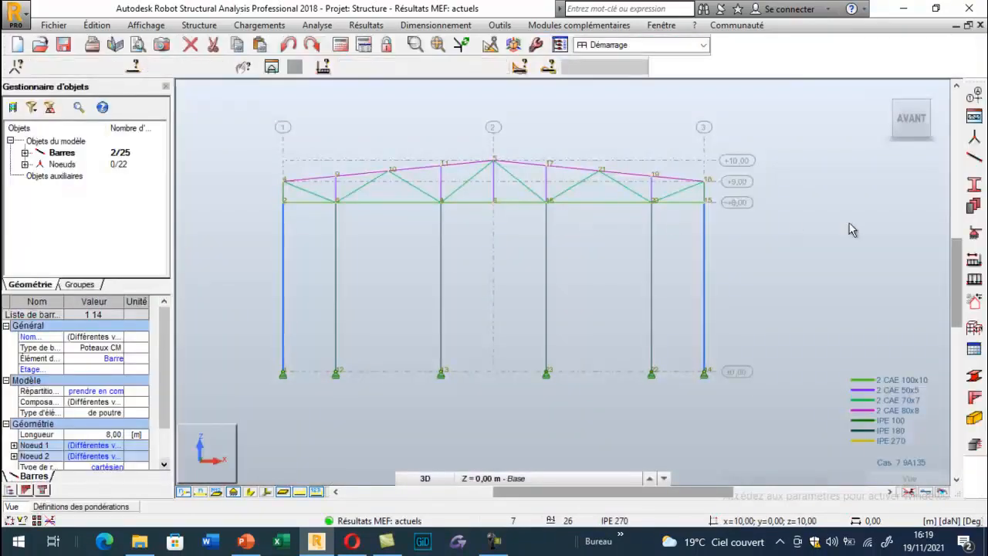
{"action": "left_click", "coordinate": [976, 235]}
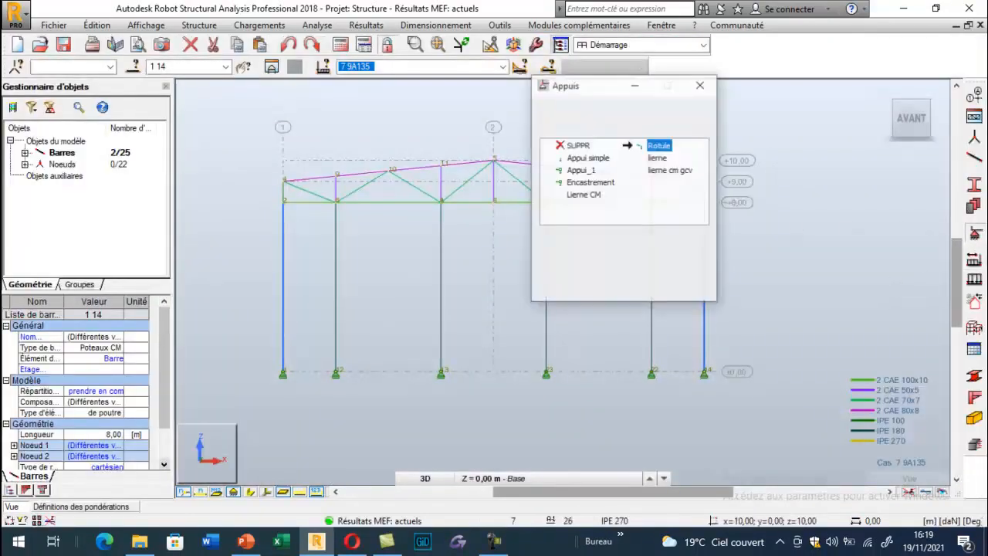
{"action": "left_click", "coordinate": [590, 182]}
{"action": "left_click", "coordinate": [282, 372]}
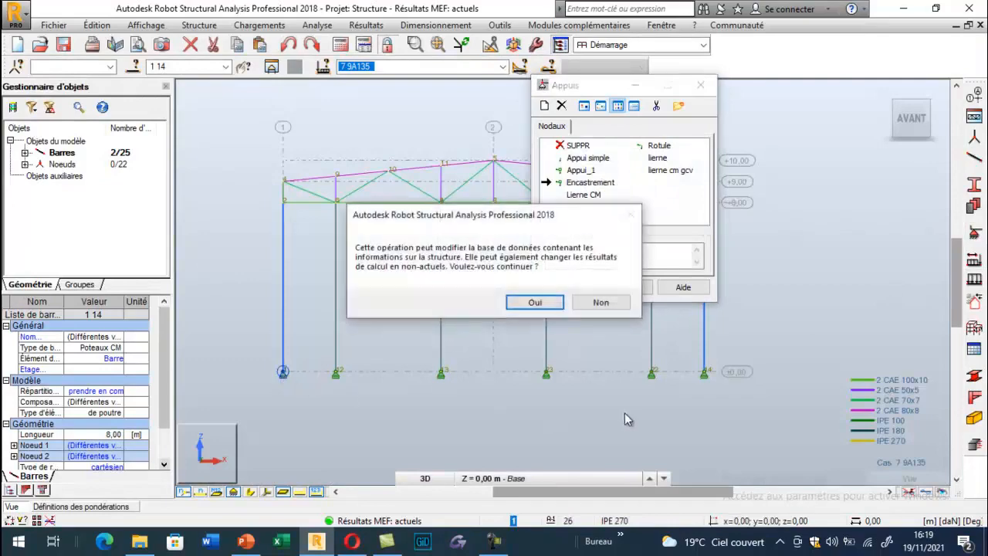
{"action": "left_click", "coordinate": [535, 302]}
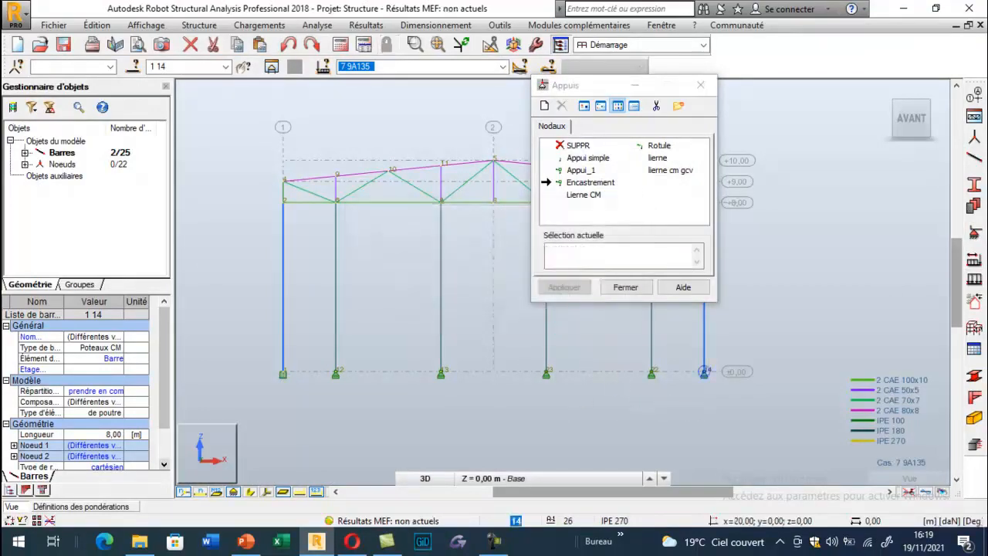
{"action": "left_click", "coordinate": [625, 287]}
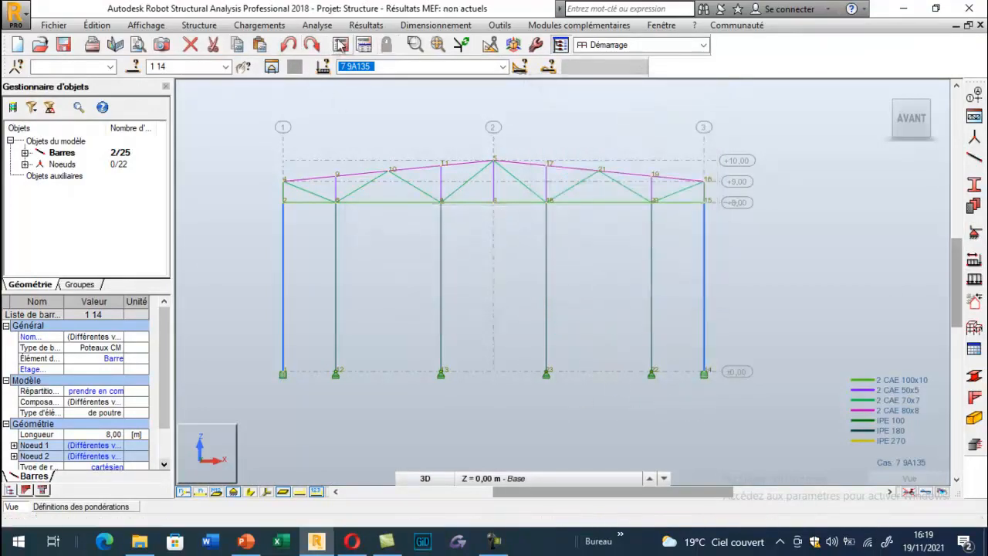
Recalculate the structure with the fixed column bases, ignoring the instability warnings and closing the calculation messages
{"action": "left_click", "coordinate": [340, 44]}
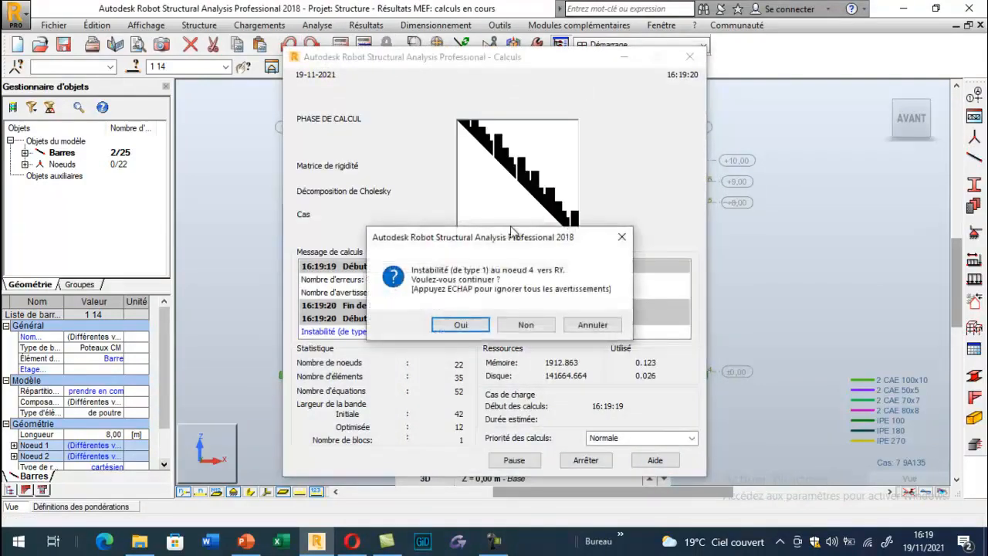
{"action": "left_click", "coordinate": [592, 325]}
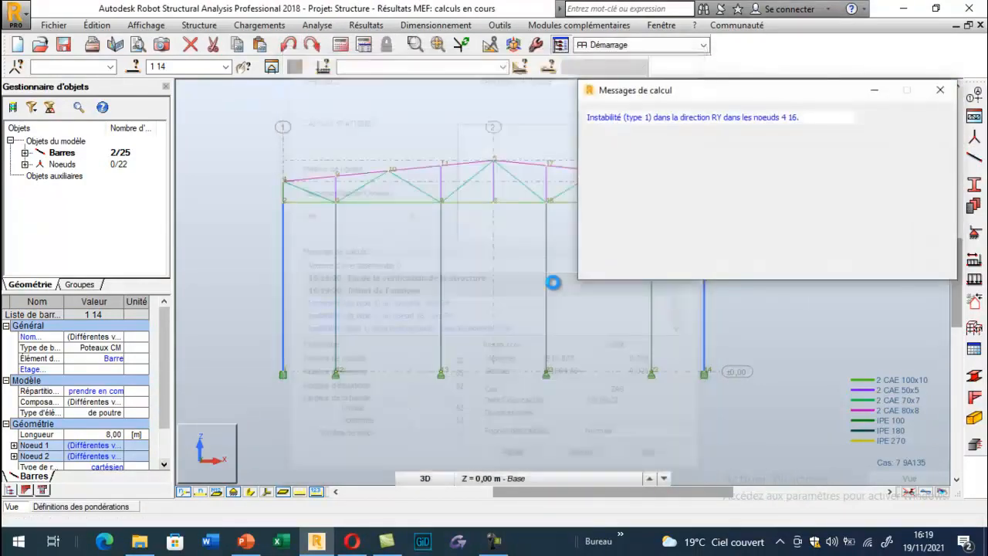
{"action": "left_click", "coordinate": [940, 92]}
Reopen the steel bar design and run the ELU and ELS verification for bars 1 and 14
{"action": "left_click", "coordinate": [435, 24]}
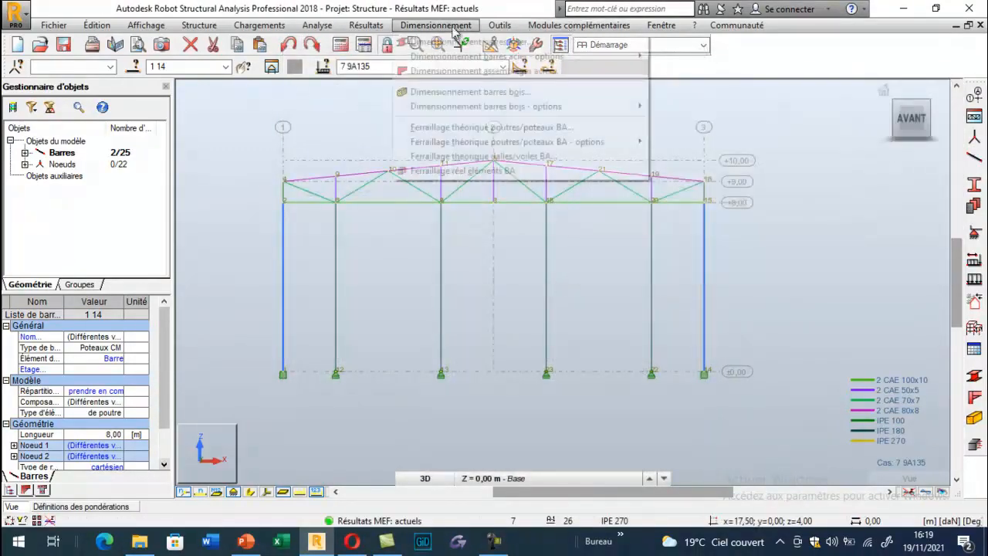
{"action": "left_click", "coordinate": [455, 46]}
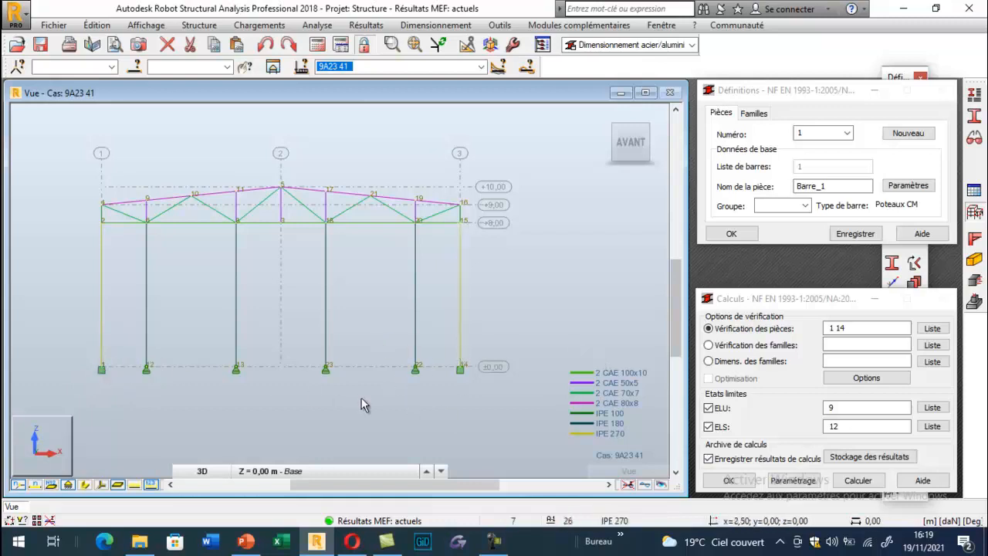
{"action": "left_click", "coordinate": [858, 480]}
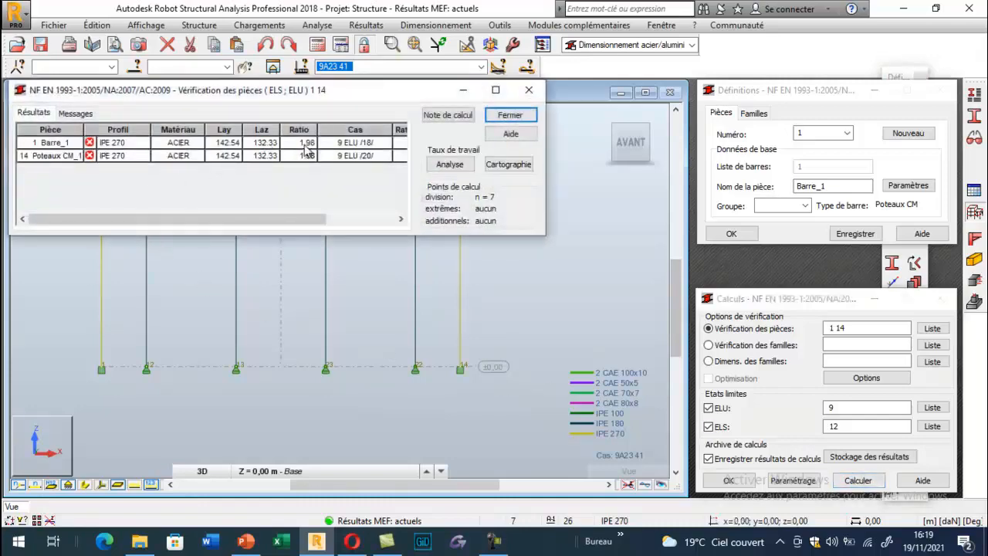
Examine bar 1's simplified results and node displacements, and close its detailed results
{"action": "left_click", "coordinate": [125, 145]}
{"action": "left_click_drag", "start_coordinate": [249, 263], "coordinate": [330, 139]}
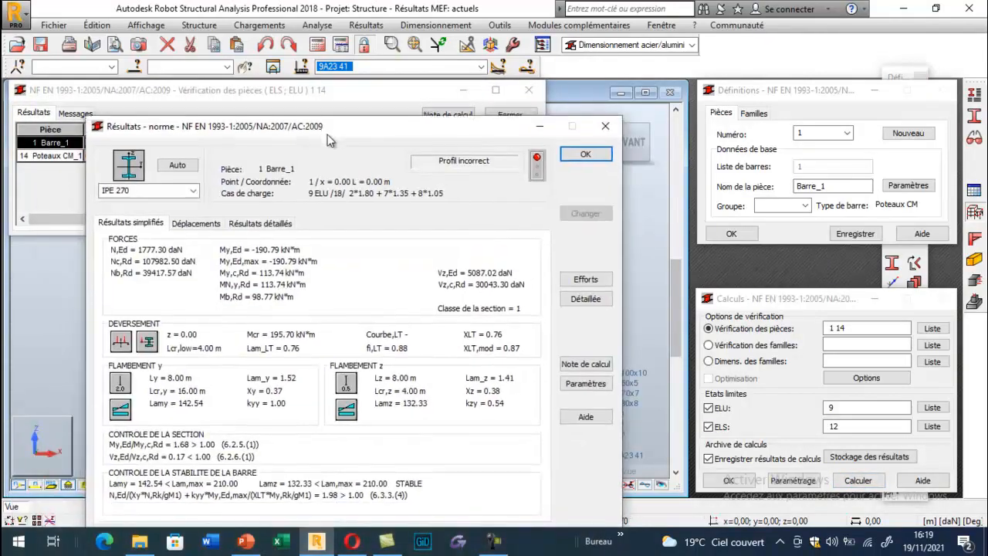
{"action": "left_click", "coordinate": [195, 223]}
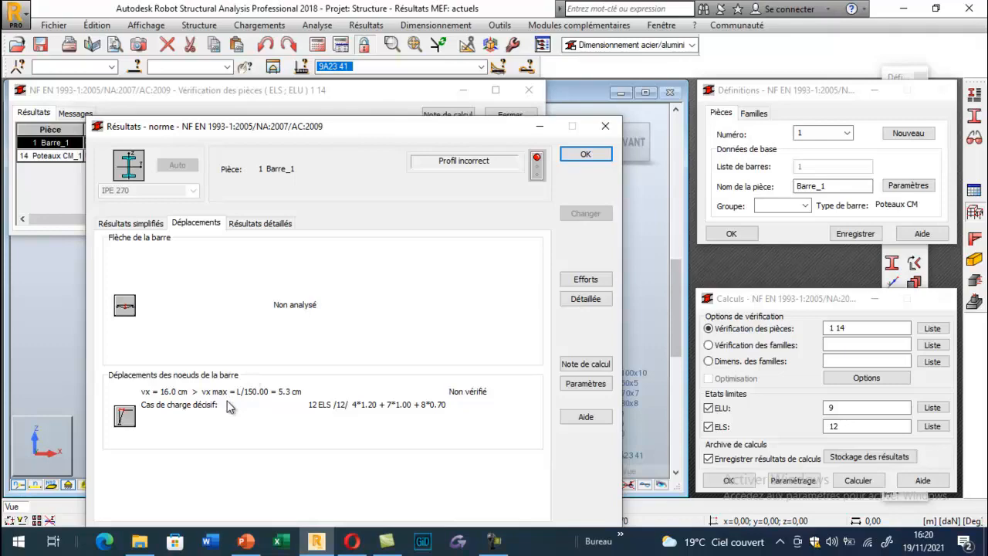
{"action": "left_click", "coordinate": [585, 154]}
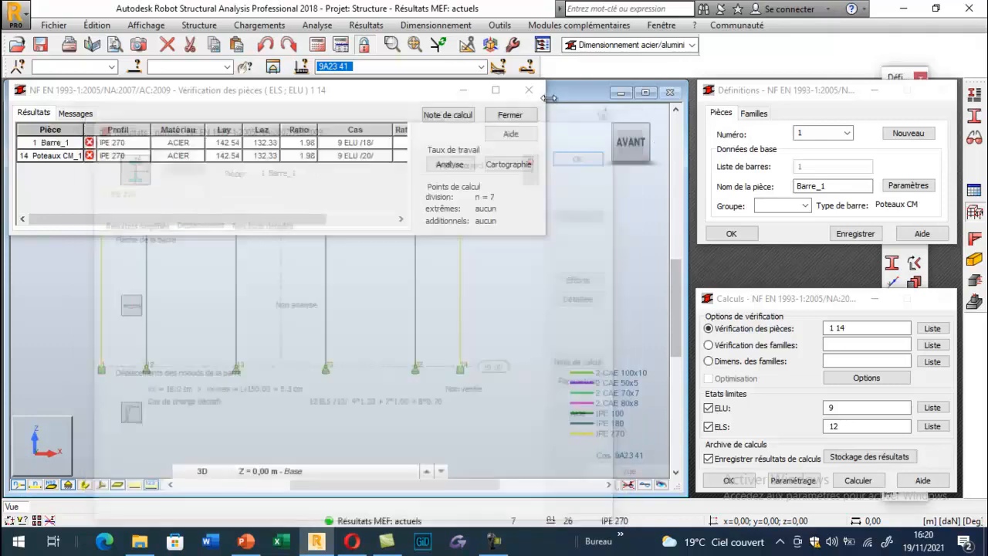
Find a suitable profile for bar 1 automatically, change the bar to IPE 360, and close the verification results without saving
{"action": "double_click", "coordinate": [122, 143]}
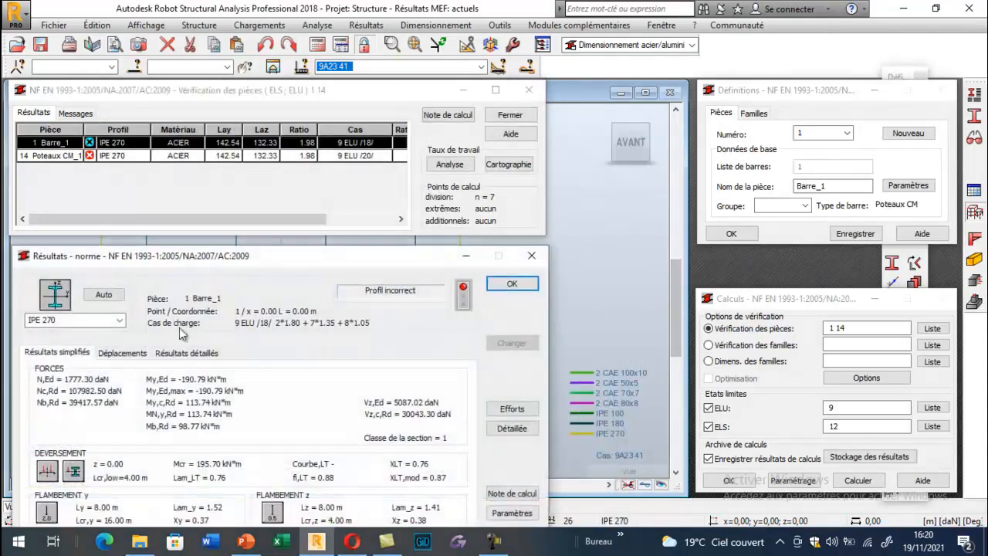
{"action": "double_click", "coordinate": [75, 319]}
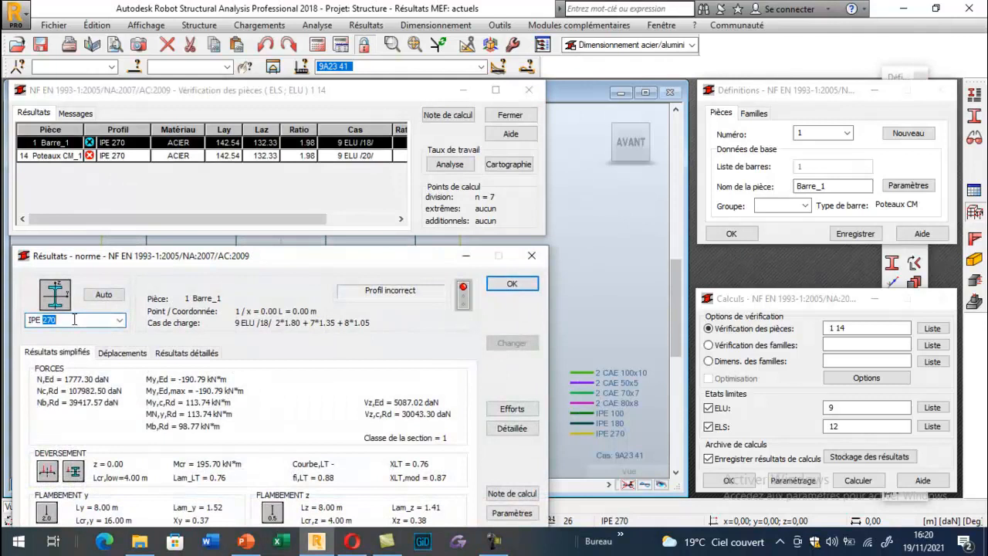
{"action": "left_click", "coordinate": [103, 295]}
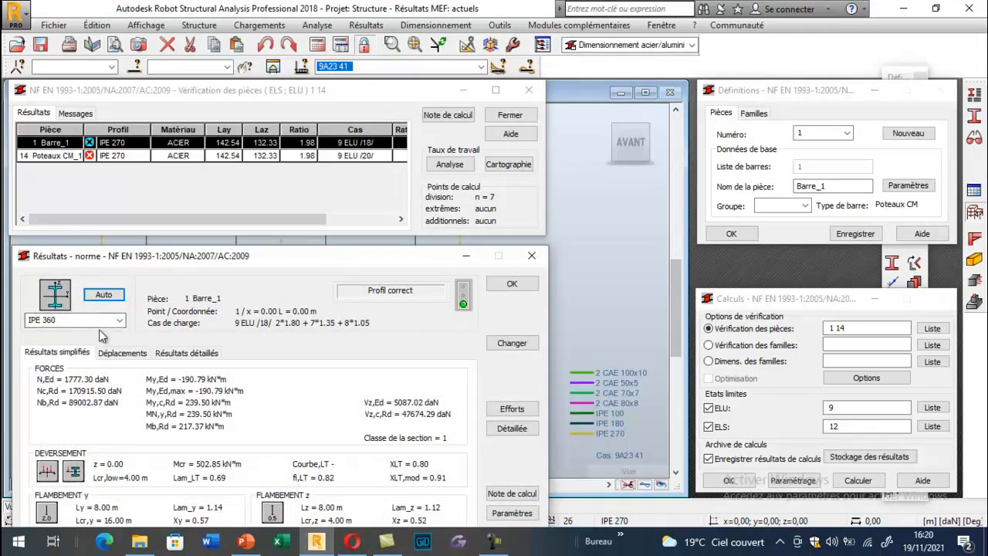
{"action": "left_click", "coordinate": [510, 346]}
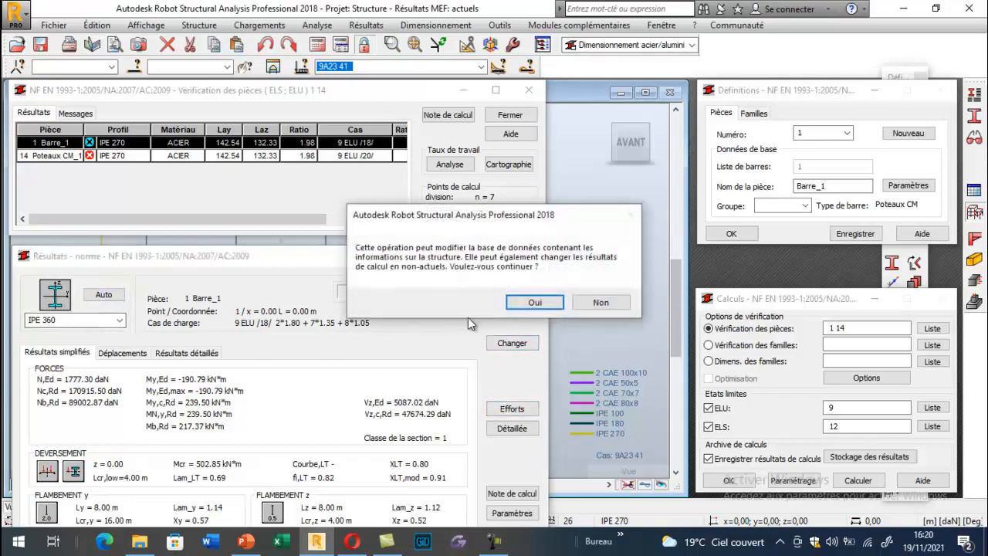
{"action": "left_click", "coordinate": [532, 304]}
{"action": "left_click", "coordinate": [532, 259]}
{"action": "left_click", "coordinate": [529, 89]}
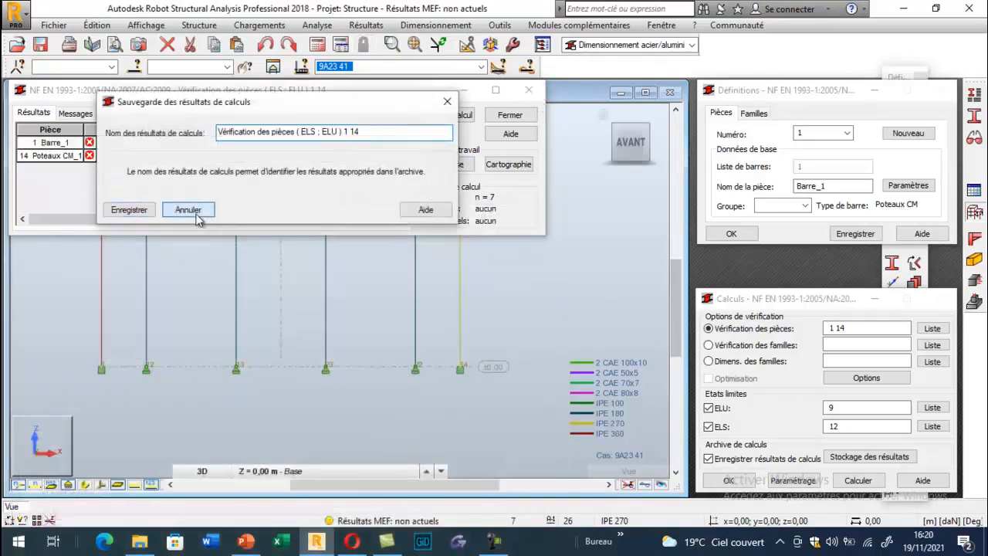
{"action": "left_click", "coordinate": [193, 210]}
Assign the IPE 360 profile to the other outer column, bar 14
{"action": "left_click", "coordinate": [974, 116]}
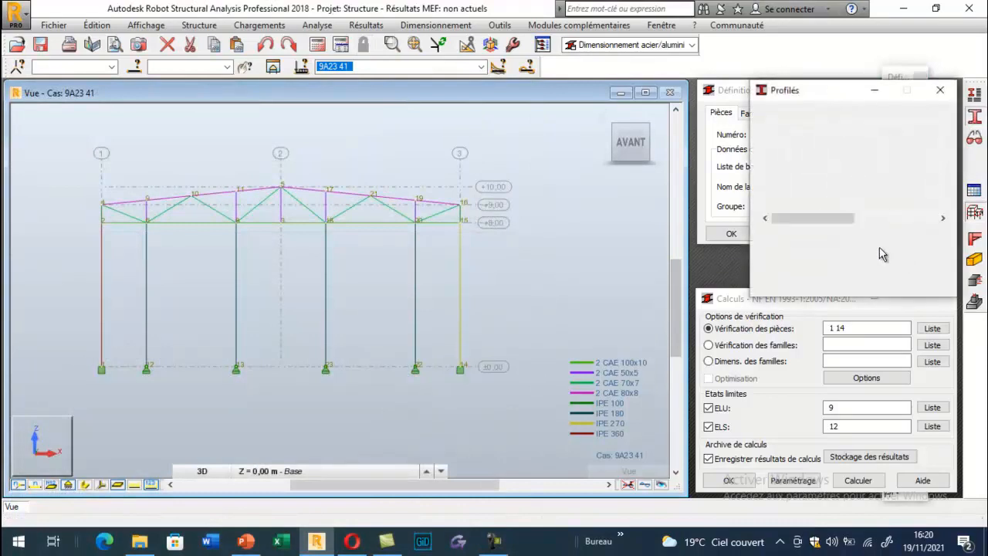
{"action": "left_click", "coordinate": [942, 220]}
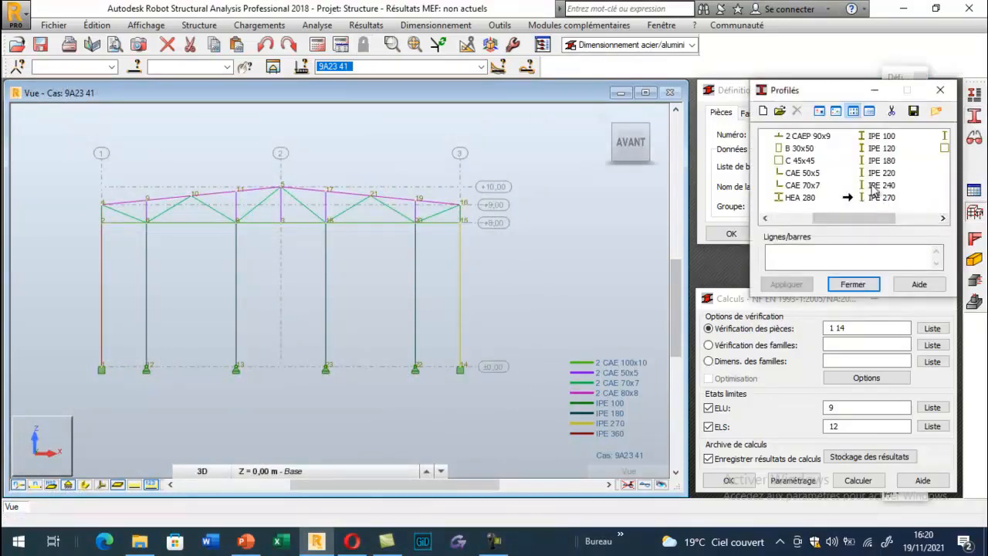
{"action": "left_click", "coordinate": [942, 219]}
{"action": "left_click", "coordinate": [881, 136]}
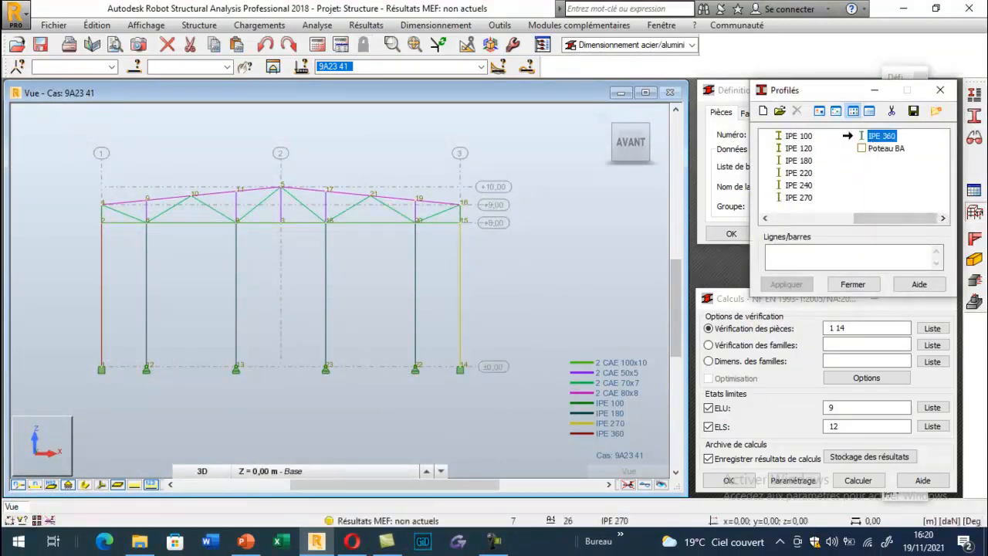
{"action": "left_click", "coordinate": [871, 247]}
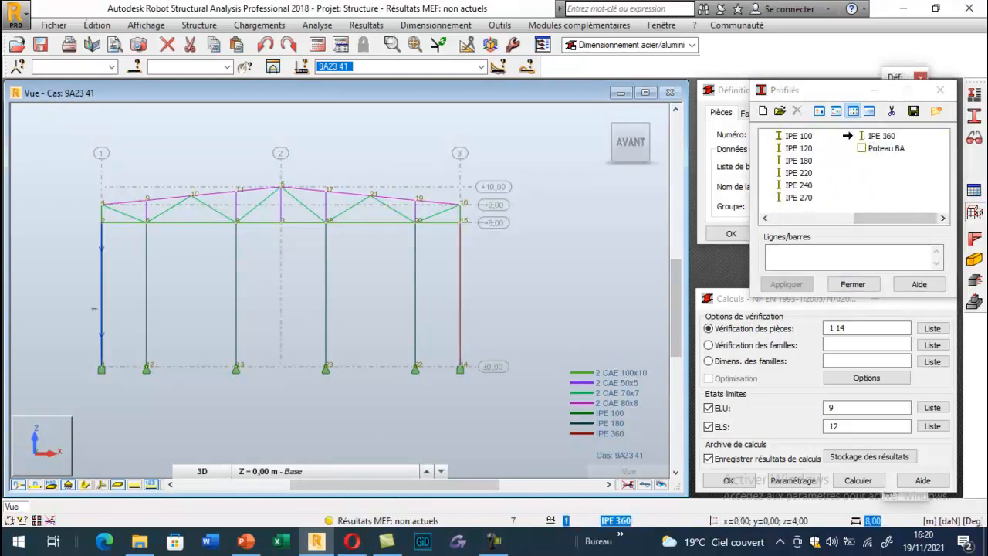
{"action": "left_click", "coordinate": [853, 284]}
{"action": "left_click", "coordinate": [460, 278]}
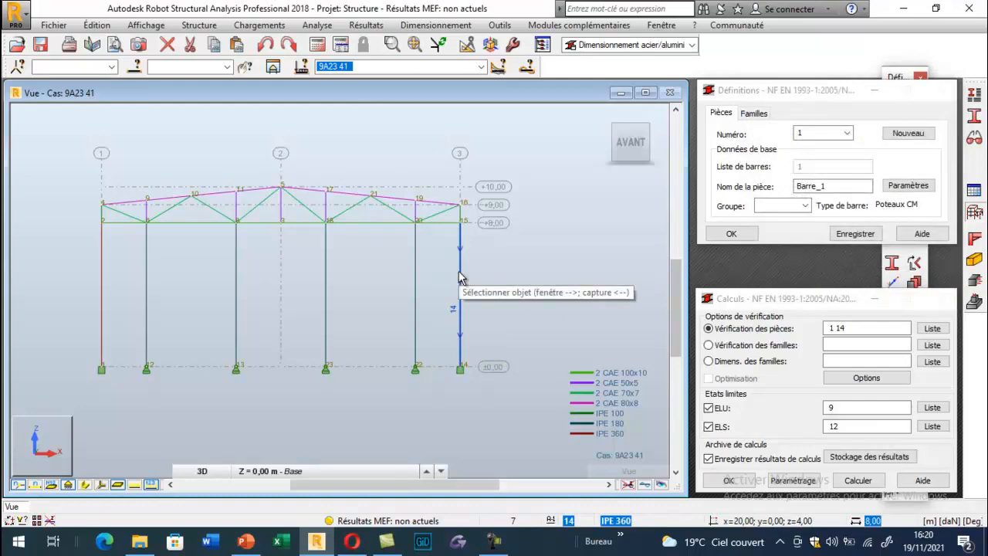
Recalculate the structure, ignoring the instability warnings, and rerun the ELU and ELS verification for bars 1 and 14
{"action": "left_click", "coordinate": [317, 45]}
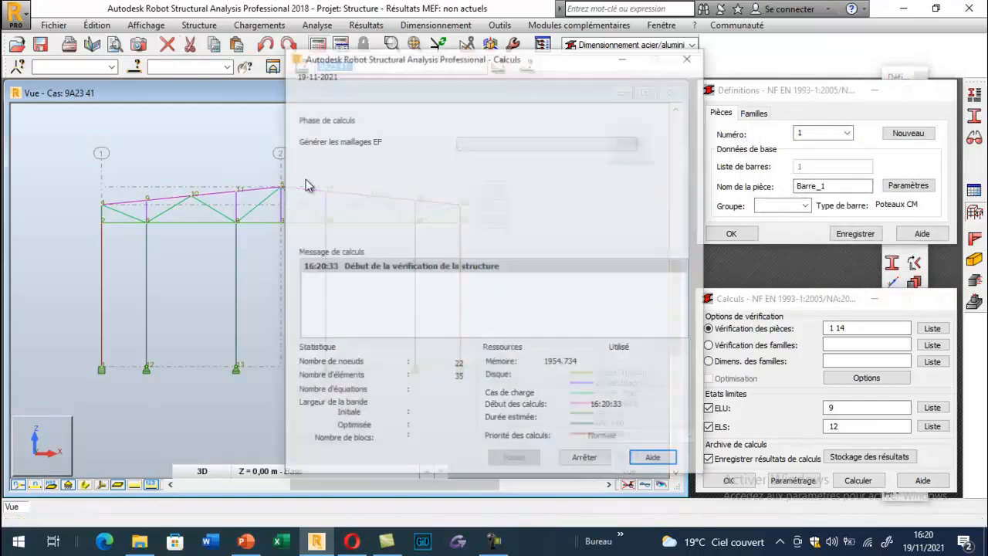
{"action": "key", "text": "Escape"}
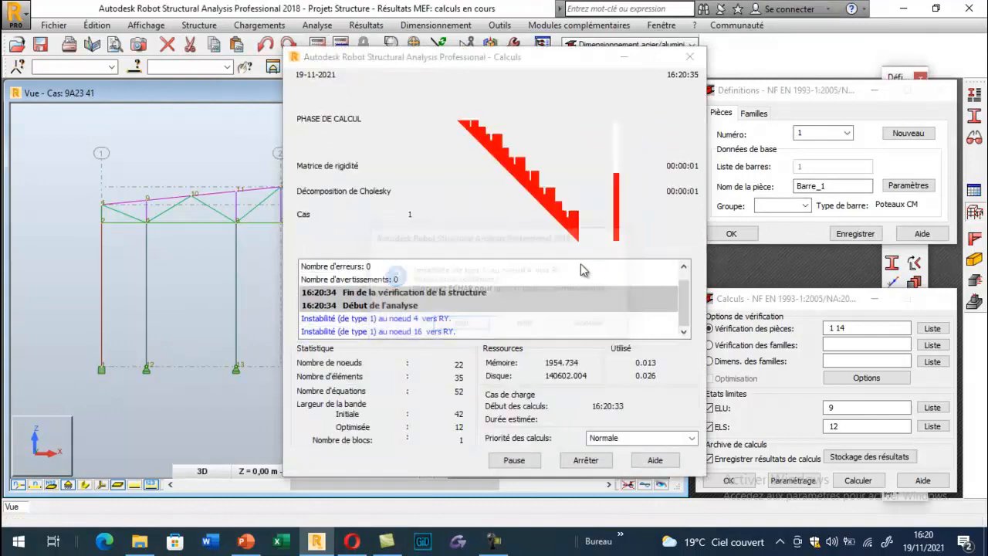
{"action": "left_click", "coordinate": [941, 91]}
{"action": "left_click", "coordinate": [858, 481]}
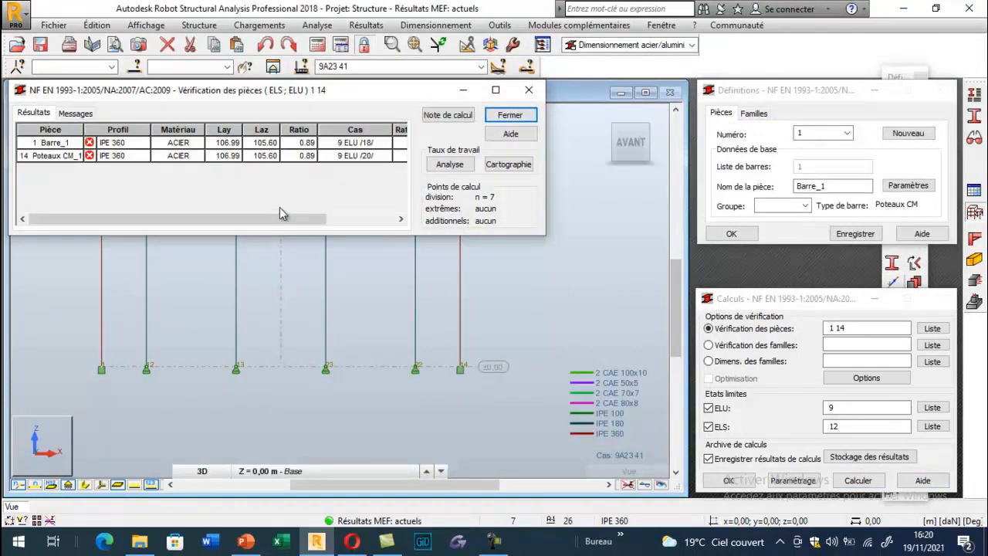
Open bar 1's detailed results and rerun the automatic profile search from a cleared section size
{"action": "double_click", "coordinate": [128, 145]}
{"action": "left_click_drag", "start_coordinate": [296, 220], "coordinate": [314, 179]}
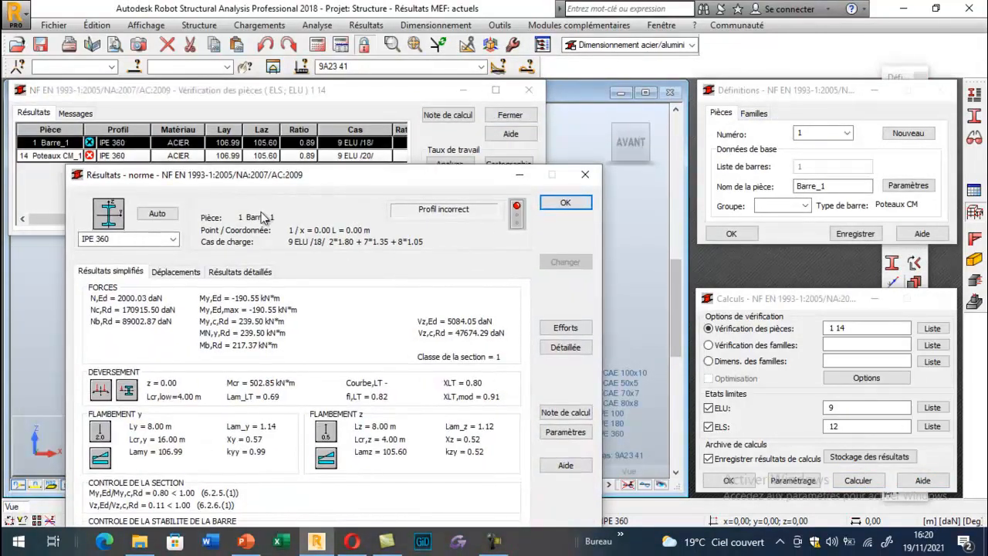
{"action": "left_click", "coordinate": [118, 238]}
{"action": "key", "text": "BackSpace"}
{"action": "key", "text": "BackSpace"}
{"action": "key", "text": "BackSpace"}
{"action": "left_click", "coordinate": [156, 213]}
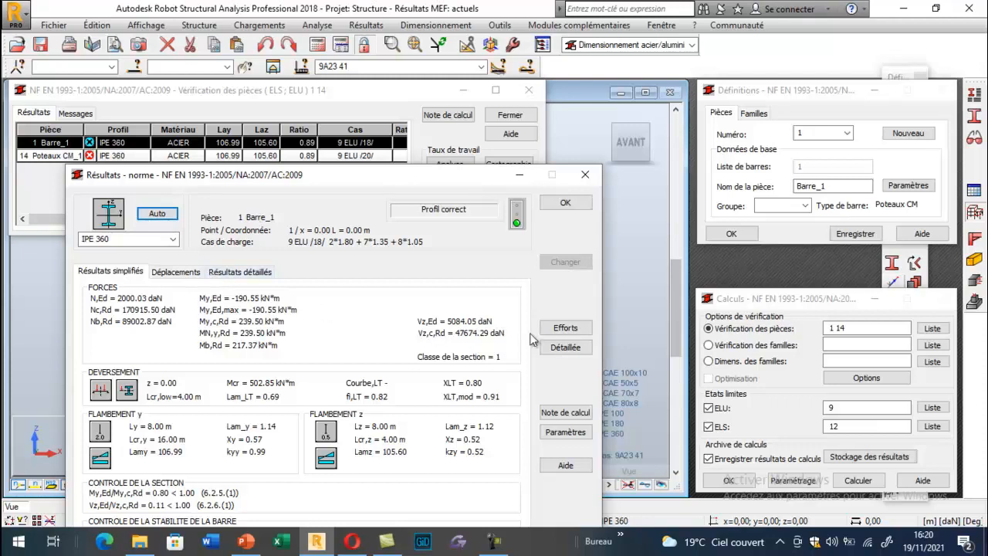
Check bar 1's node displacements against the ELS limit and close the verification results without saving
{"action": "left_click", "coordinate": [173, 272]}
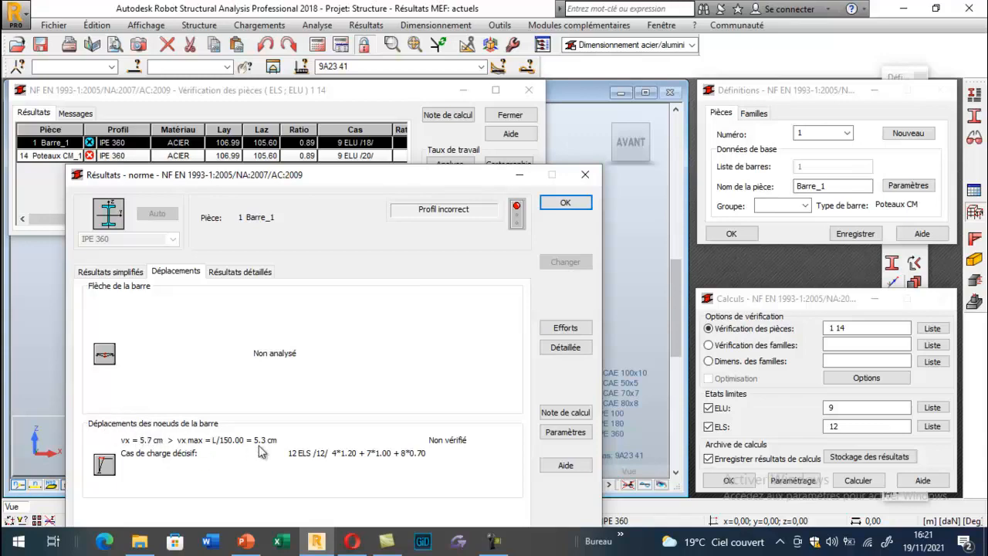
{"action": "left_click", "coordinate": [583, 174]}
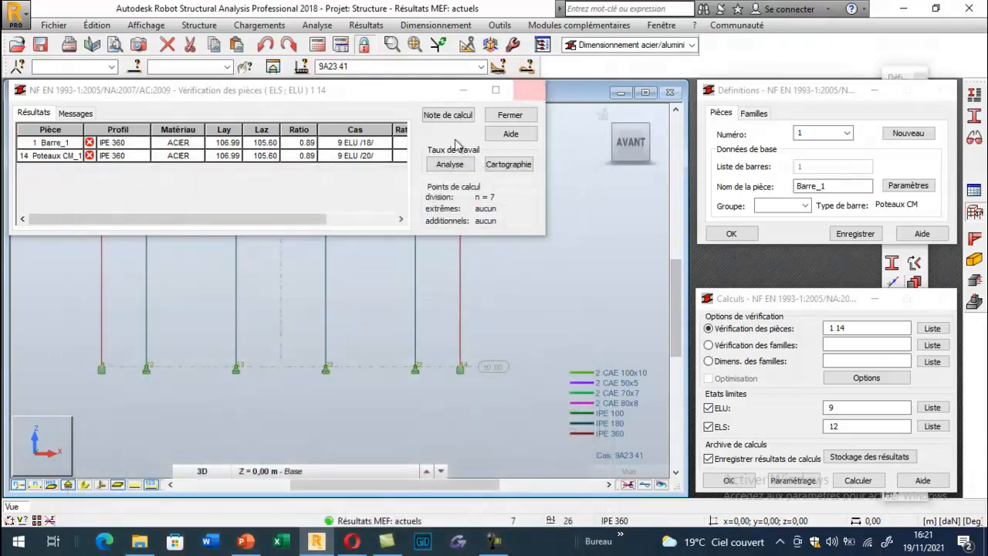
{"action": "left_click", "coordinate": [530, 92]}
{"action": "left_click", "coordinate": [188, 214]}
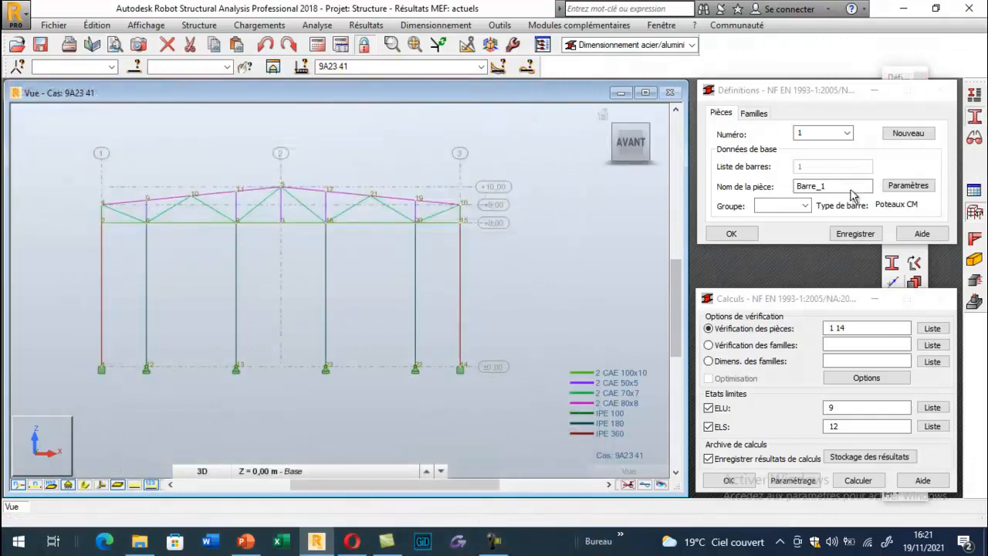
Open the list of bar profiles available in the model
{"action": "left_click", "coordinate": [974, 116]}
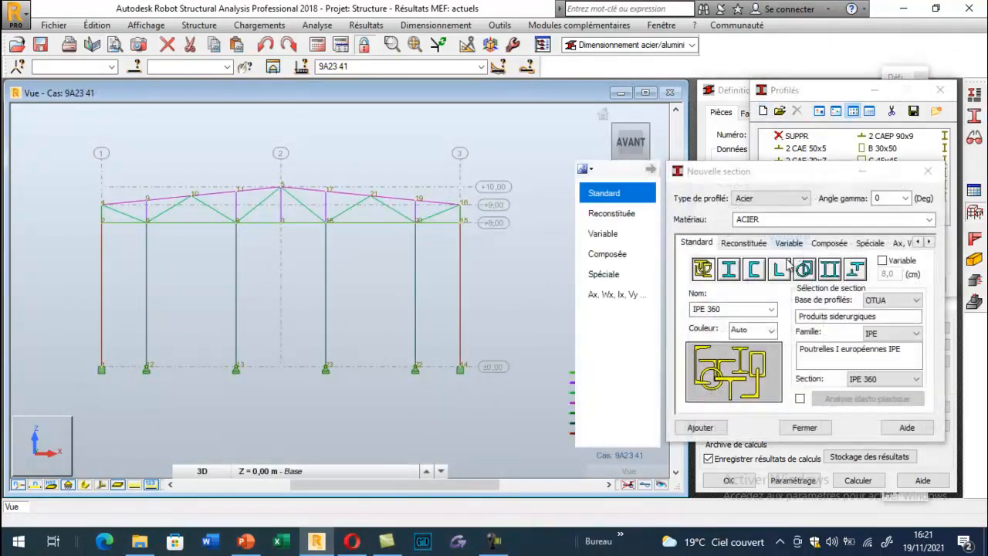
{"action": "left_click", "coordinate": [727, 272]}
{"action": "left_click", "coordinate": [891, 333]}
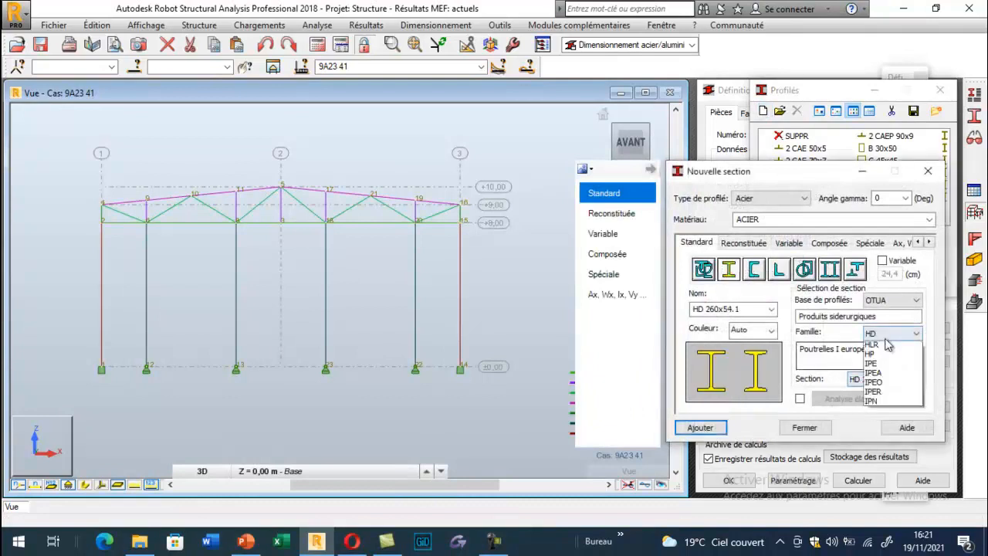
{"action": "left_click", "coordinate": [888, 463]}
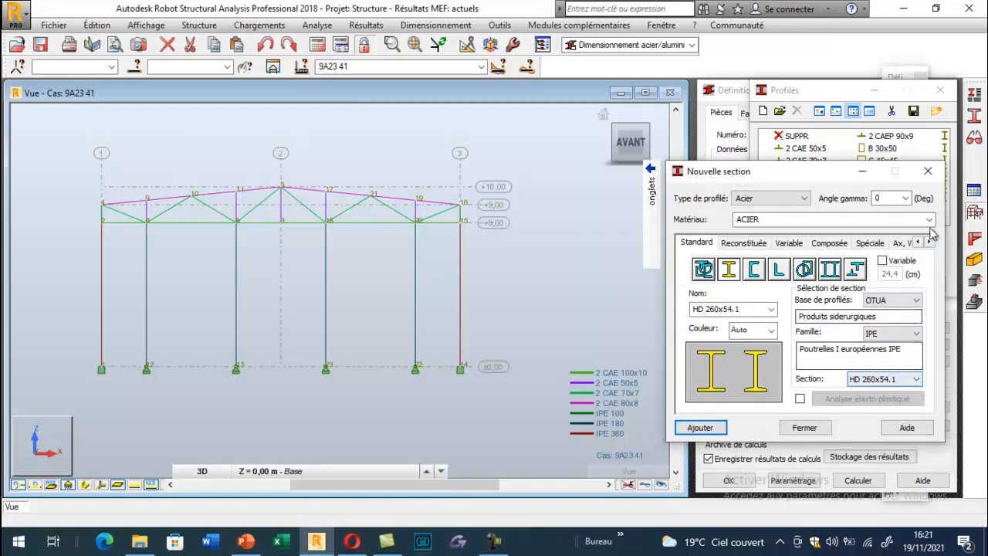
{"action": "left_click", "coordinate": [928, 171]}
Add an IPE 400 section to the profile list, using the existing IPE 360 definition as the starting point
{"action": "left_click", "coordinate": [933, 219]}
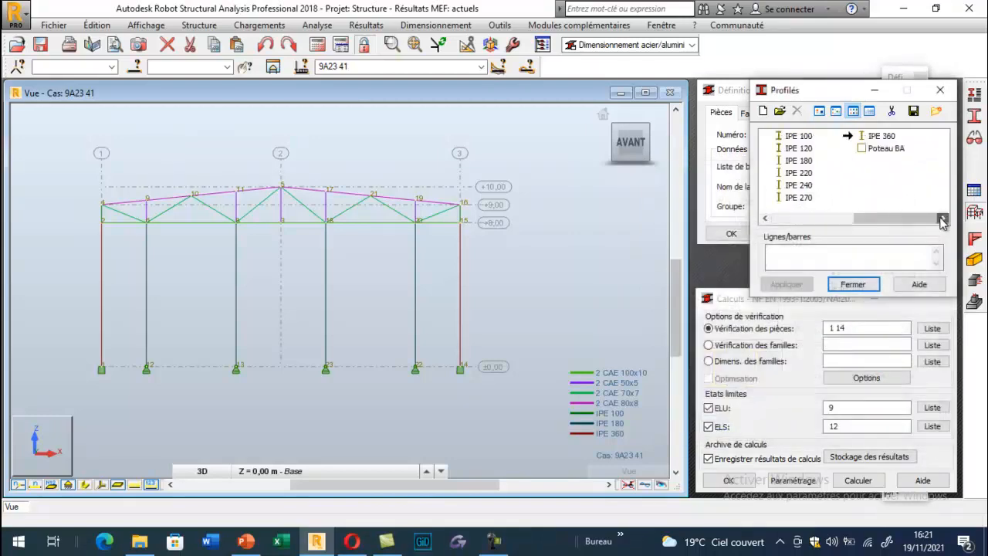
{"action": "left_click", "coordinate": [881, 136]}
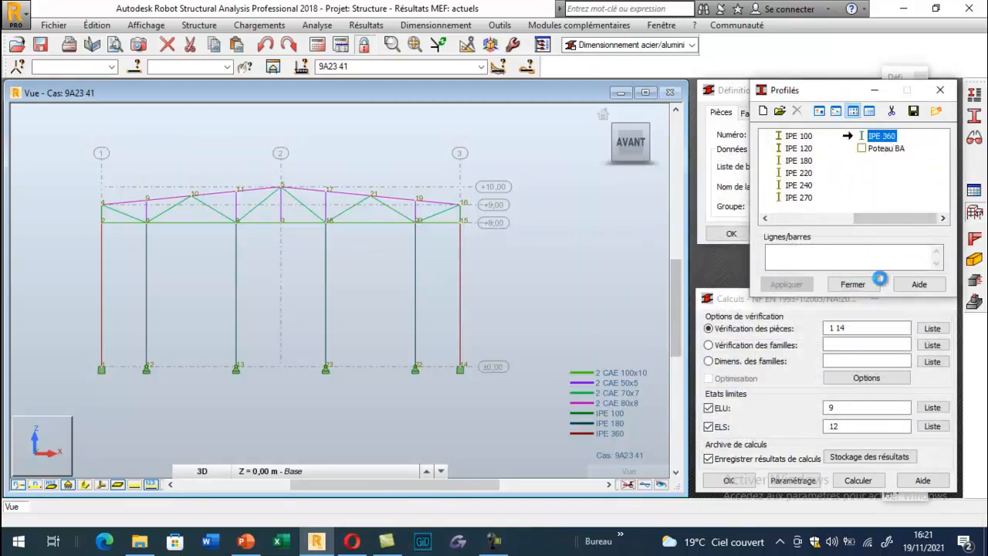
{"action": "left_click", "coordinate": [871, 381]}
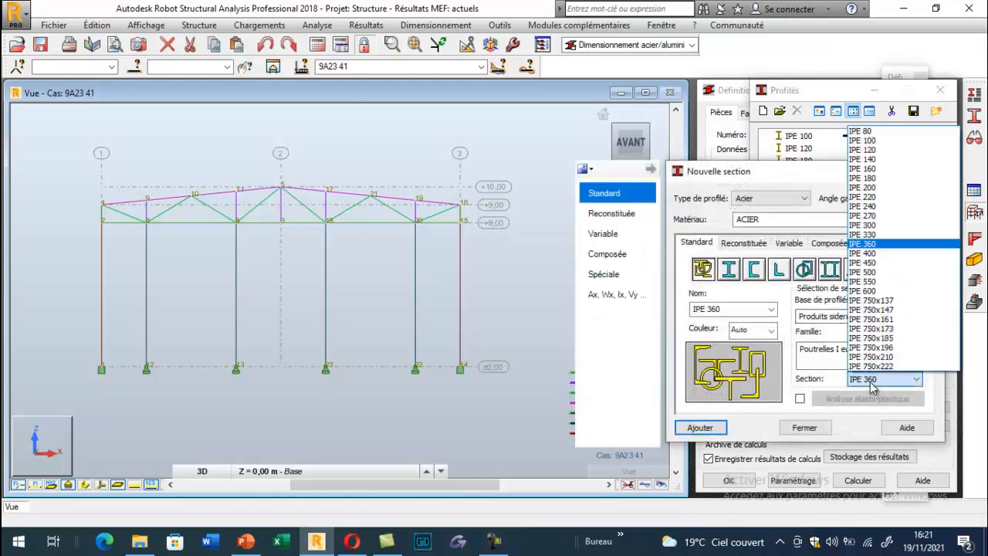
{"action": "left_click", "coordinate": [863, 253]}
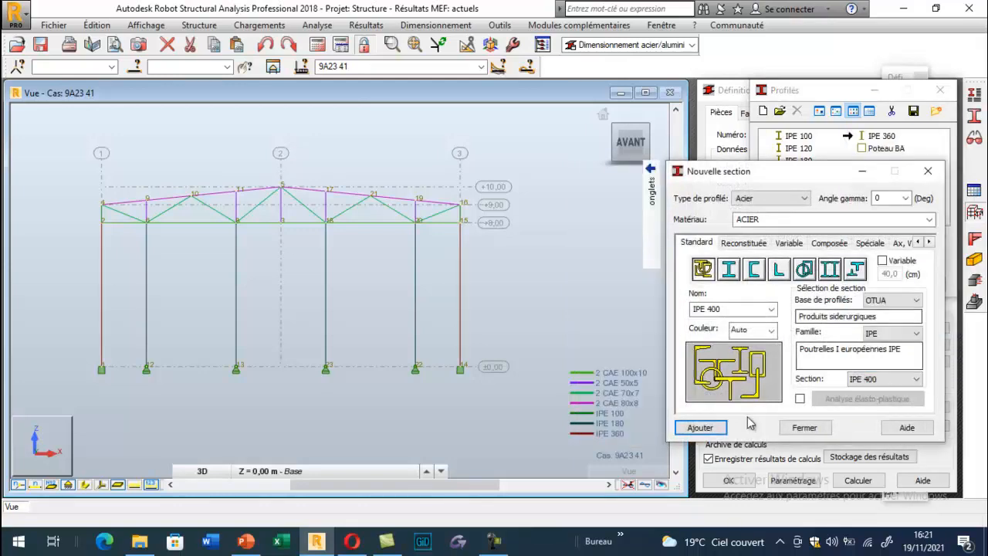
{"action": "left_click", "coordinate": [699, 428]}
{"action": "left_click", "coordinate": [804, 427]}
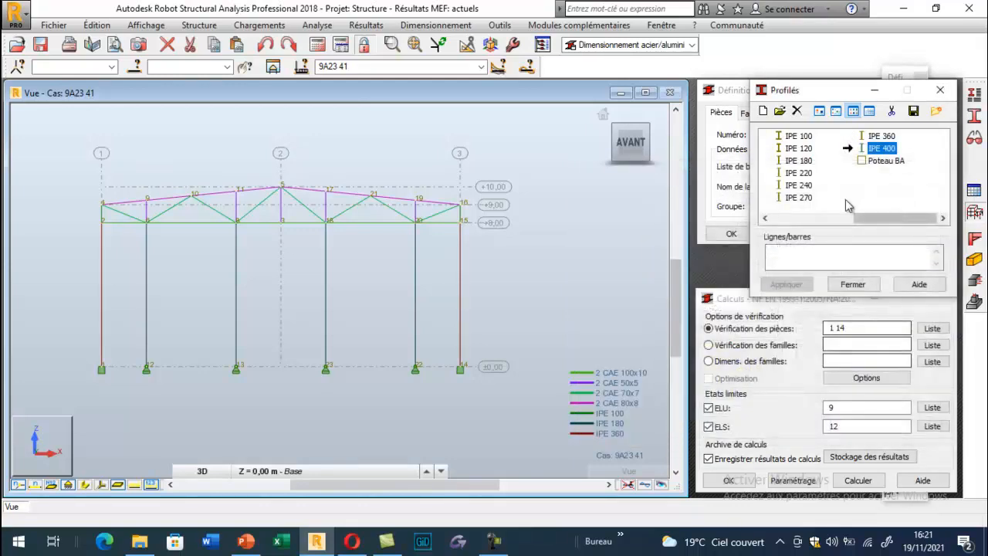
Assign the IPE 400 profile to both outer columns, bars 1 and 14, accepting the change to the structure
{"action": "left_click", "coordinate": [460, 270]}
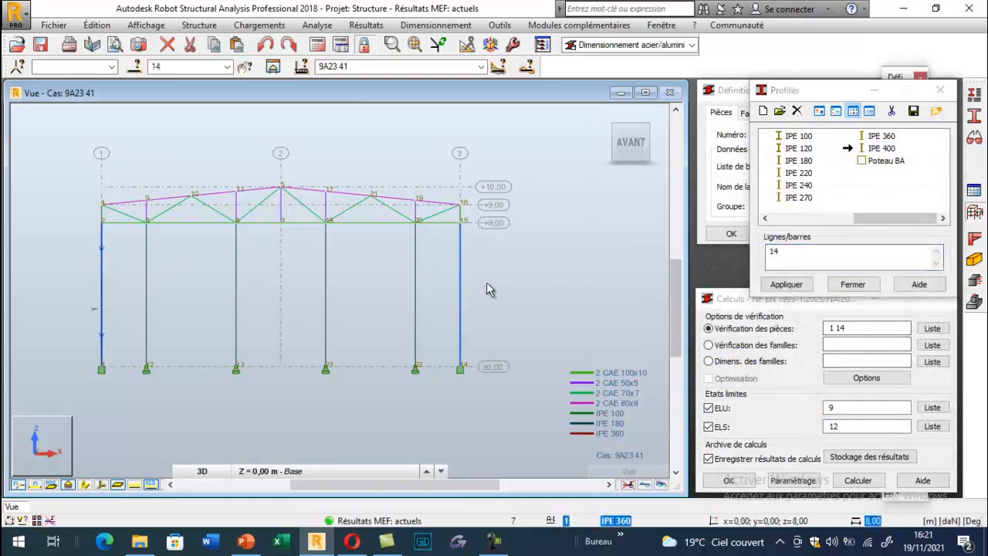
{"action": "left_click", "coordinate": [786, 284]}
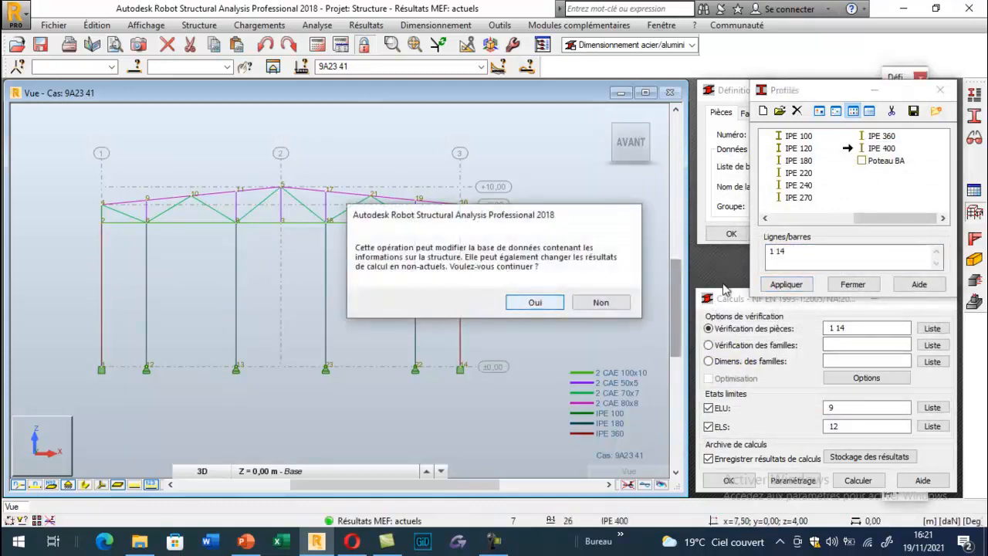
{"action": "key", "text": "Return"}
{"action": "left_click", "coordinate": [852, 284]}
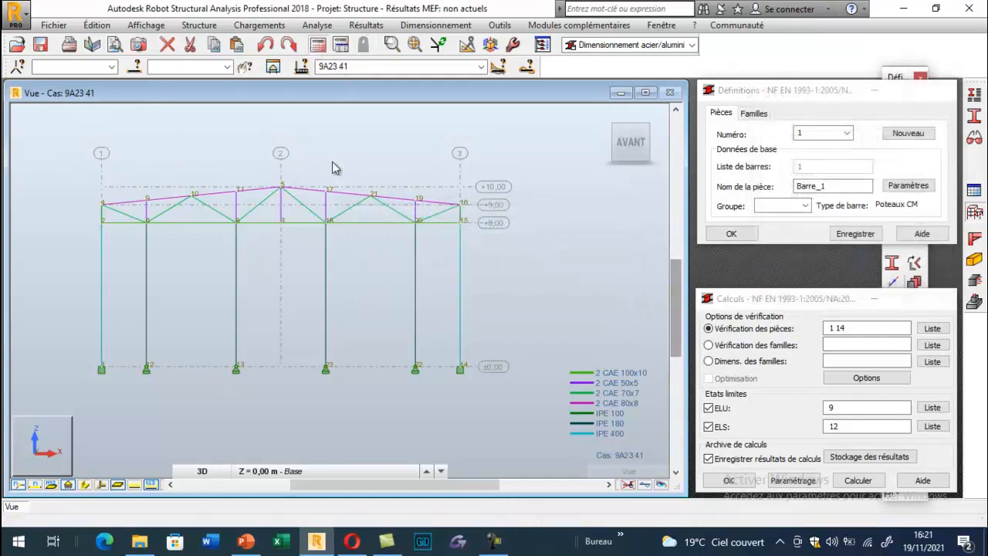
Recalculate the structure, dismiss the calculation messages, and rerun the ELU and ELS verification for bars 1 and 14
{"action": "left_click", "coordinate": [583, 319]}
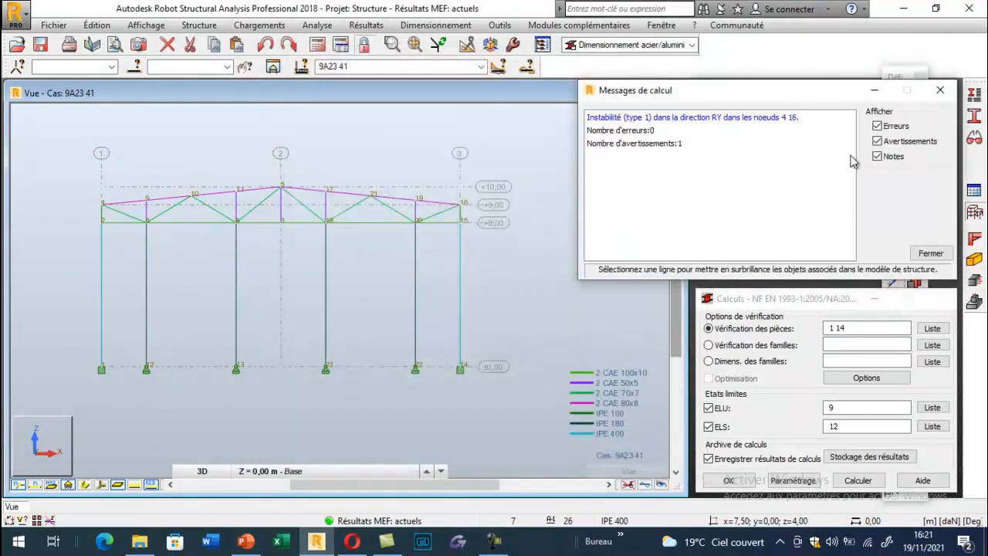
{"action": "left_click", "coordinate": [940, 90]}
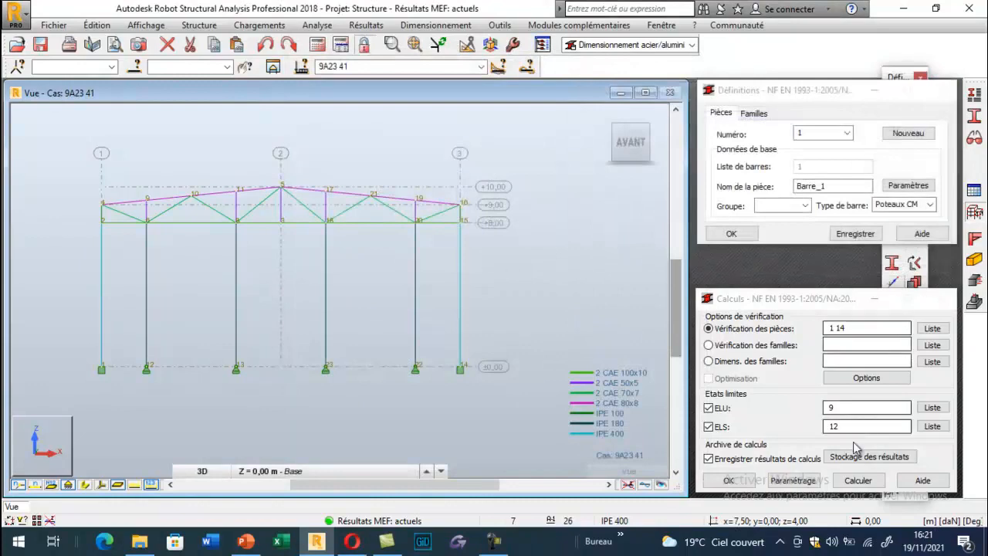
{"action": "left_click", "coordinate": [857, 481]}
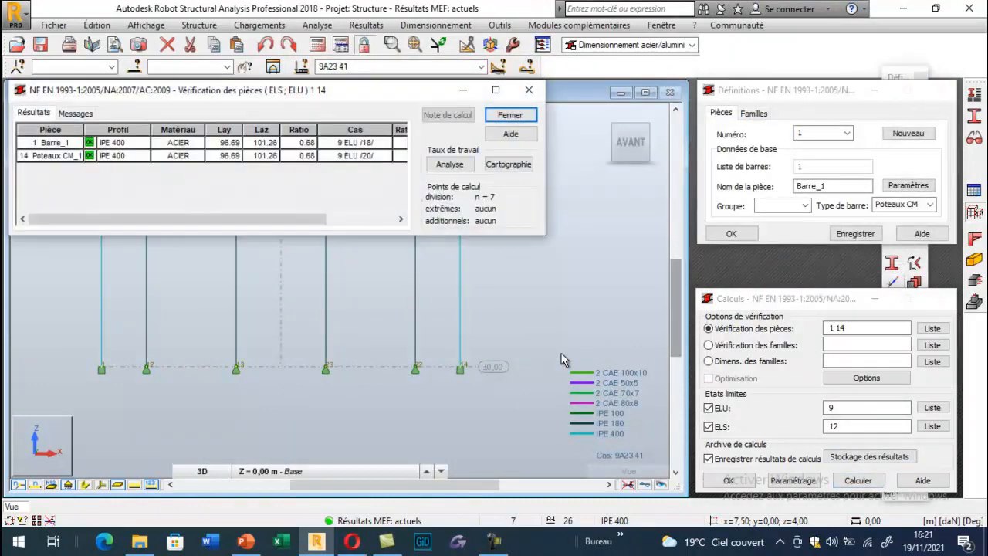
Examine bar 1's detailed results and node displacements, and read through its calculation note
{"action": "double_click", "coordinate": [116, 143]}
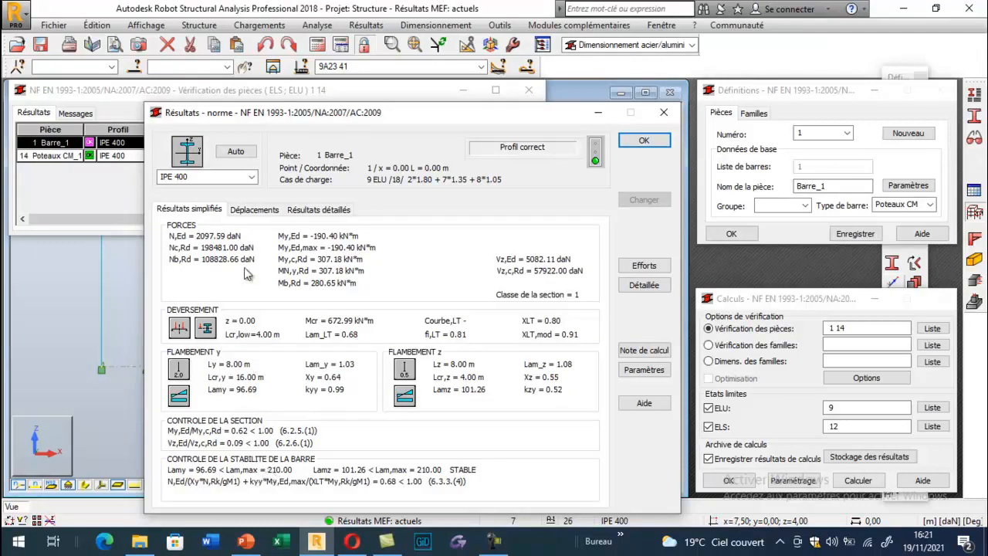
{"action": "left_click", "coordinate": [250, 210]}
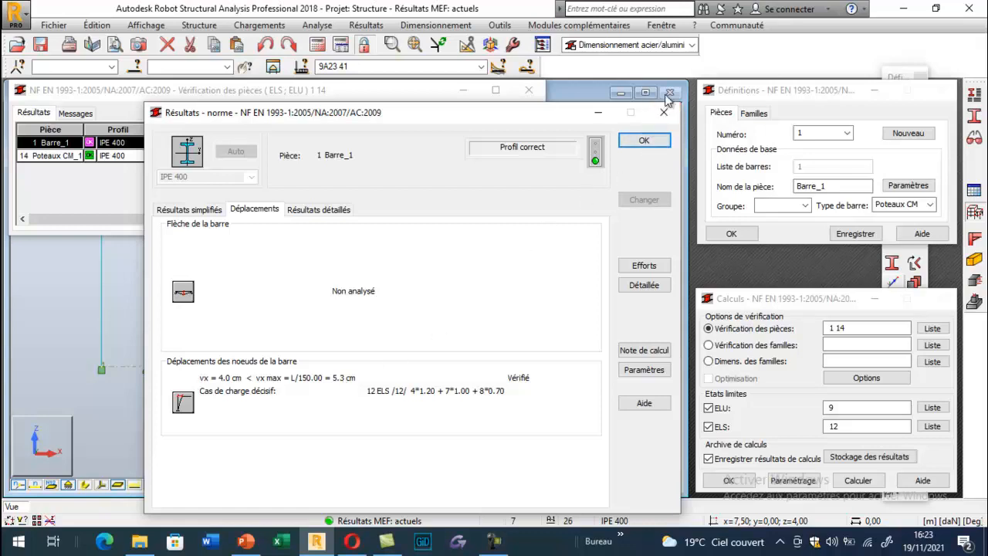
{"action": "left_click", "coordinate": [631, 349]}
{"action": "scroll", "coordinate": [309, 250], "scroll_direction": "down", "scroll_amount": 10}
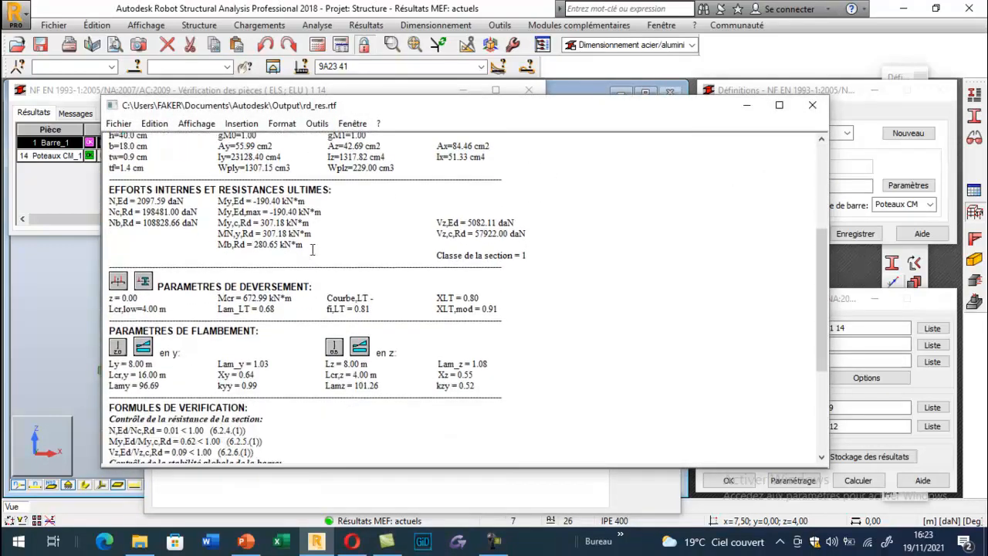